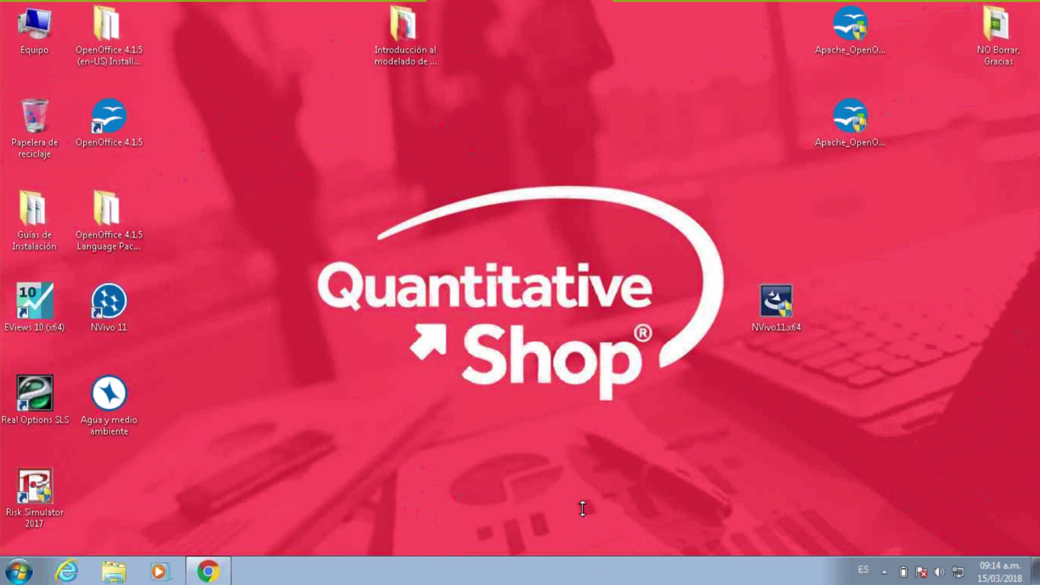
Move the Agua y medio ambiente project icon to an empty area of the desktop, beside the OpenOffice 4.1.5 column.
drag(109, 394, 332, 213)
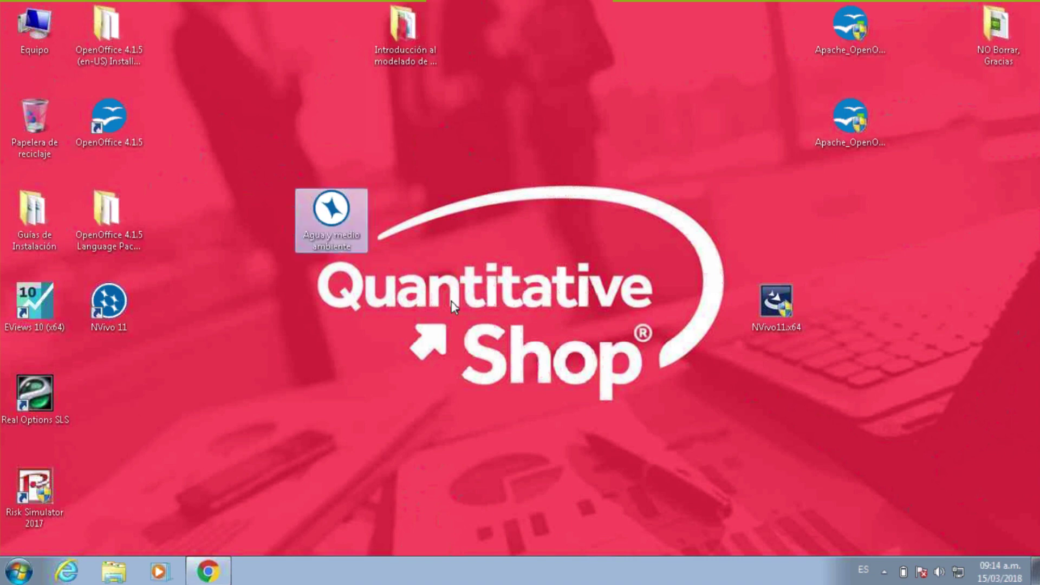
click(534, 174)
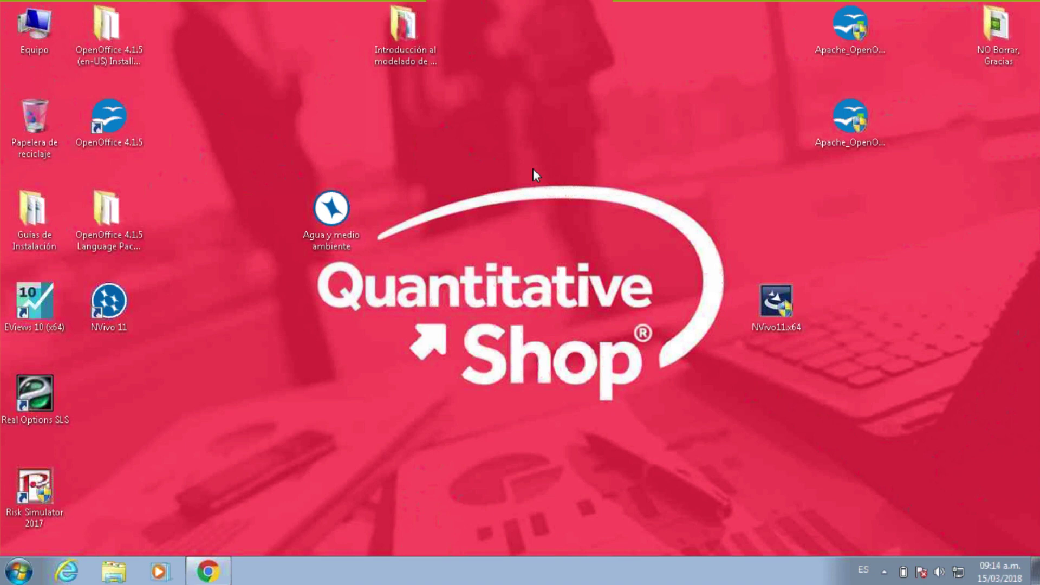
drag(331, 216, 259, 222)
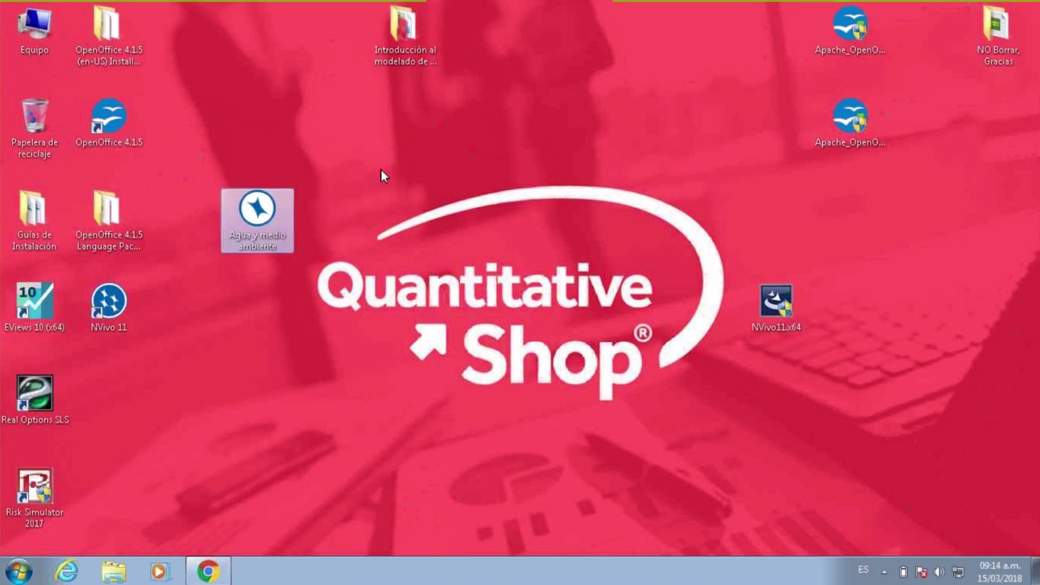
click(221, 173)
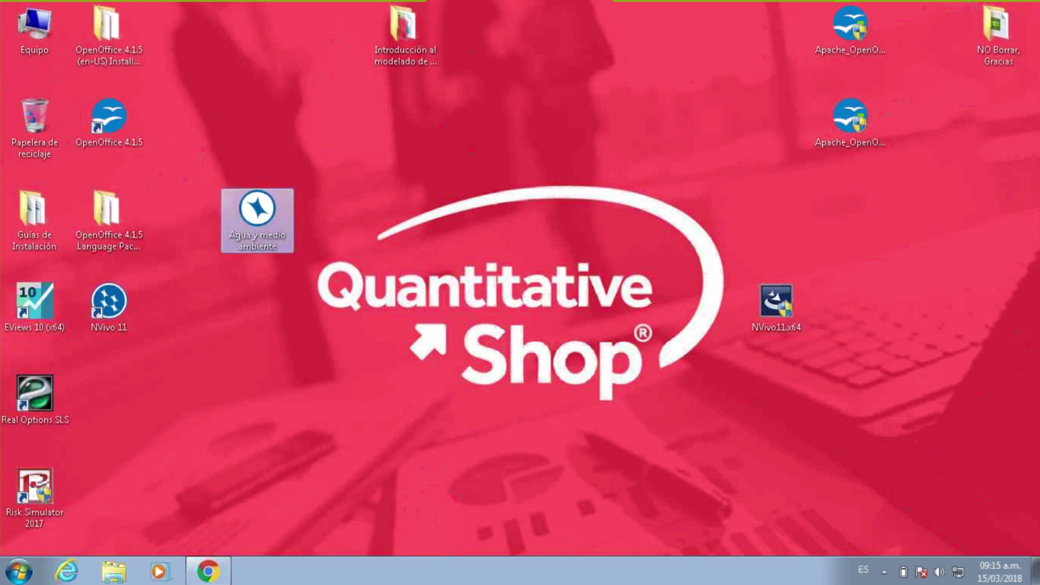
drag(246, 238, 246, 147)
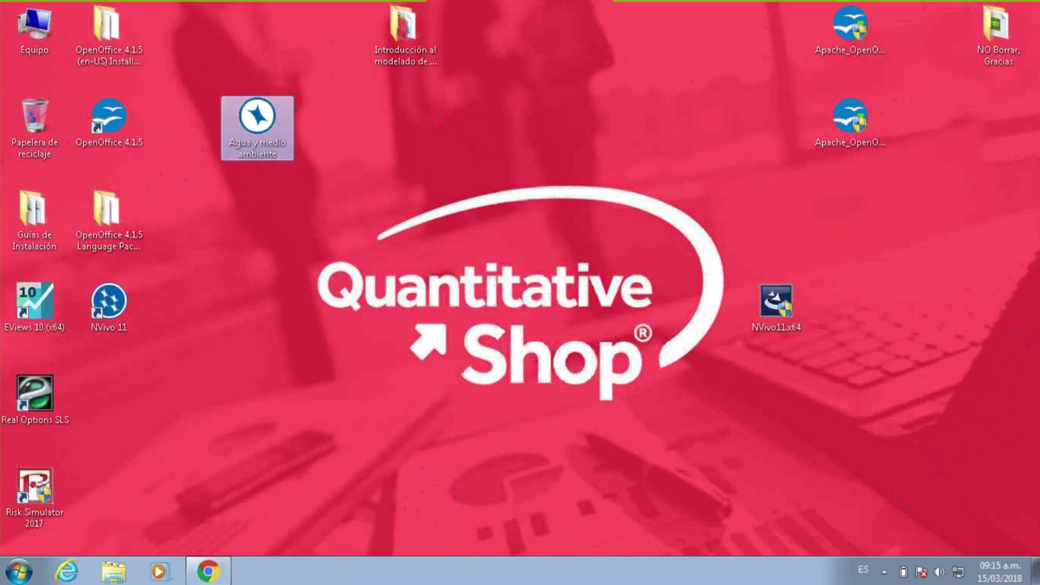
Open the Agua y medio ambiente project in NVivo, starting the trial with the NVivo Pro edition.
click(297, 162)
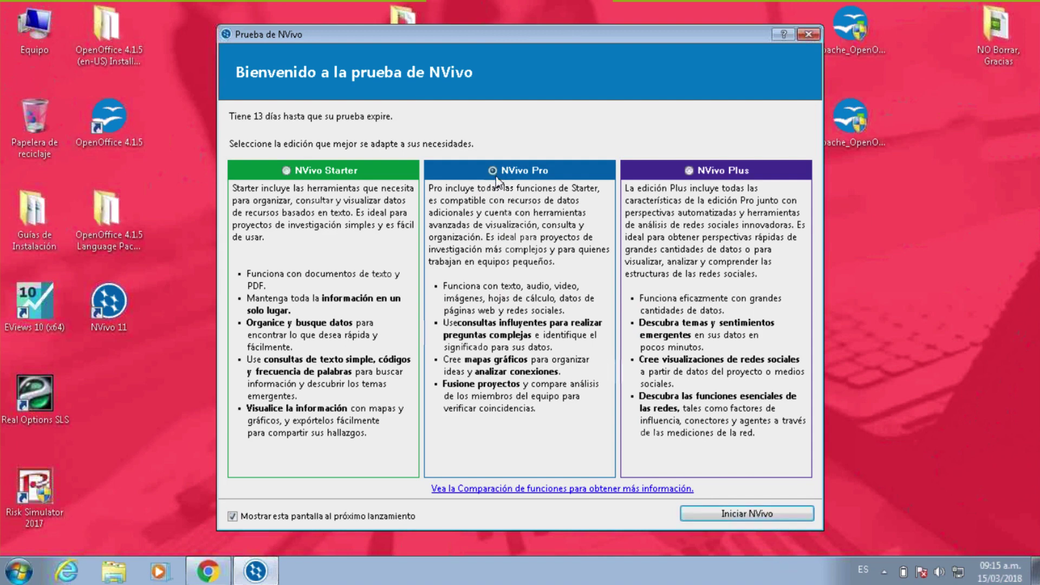
click(720, 514)
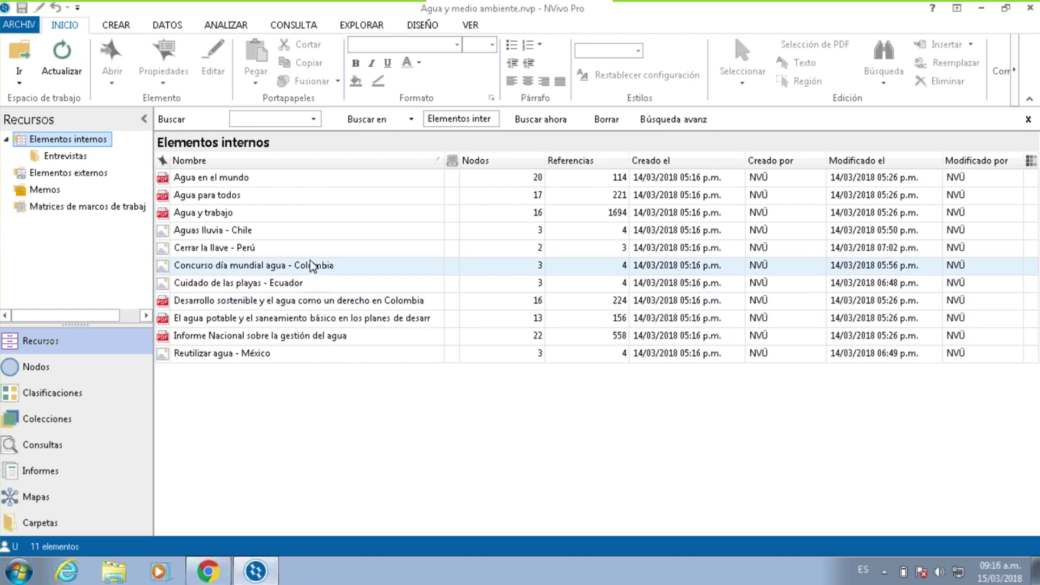
View the Aguas lluvia - Chile and Cerrar la llave - Perú images from the internal sources, then close them.
click(284, 238)
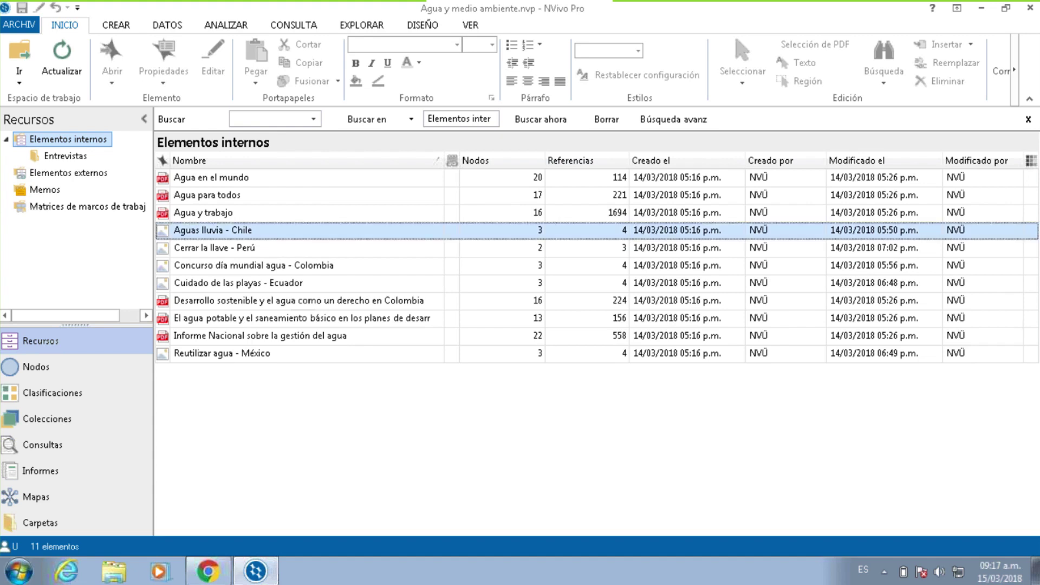
drag(444, 160, 370, 160)
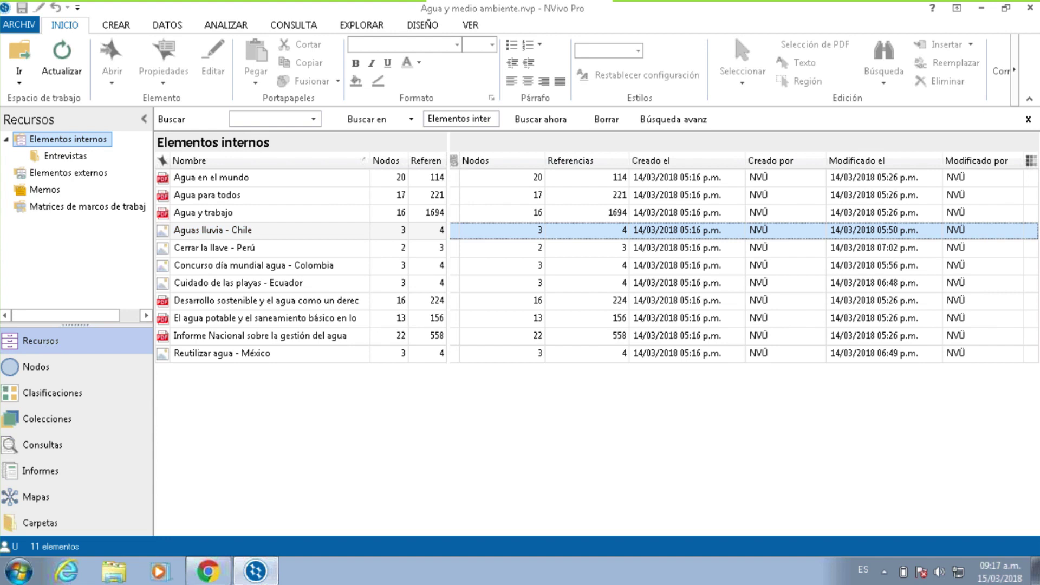
double_click(205, 230)
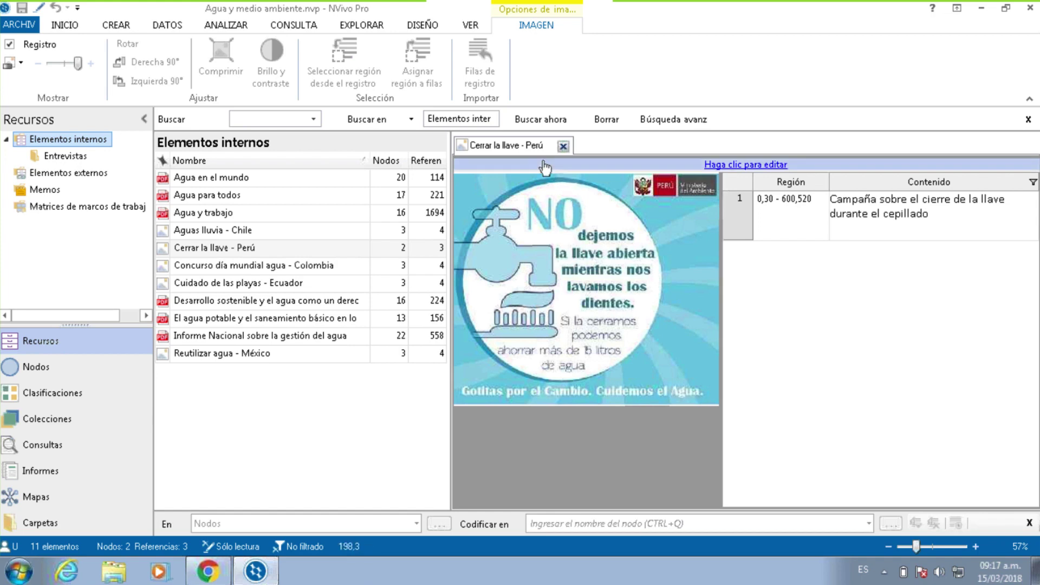
click(563, 146)
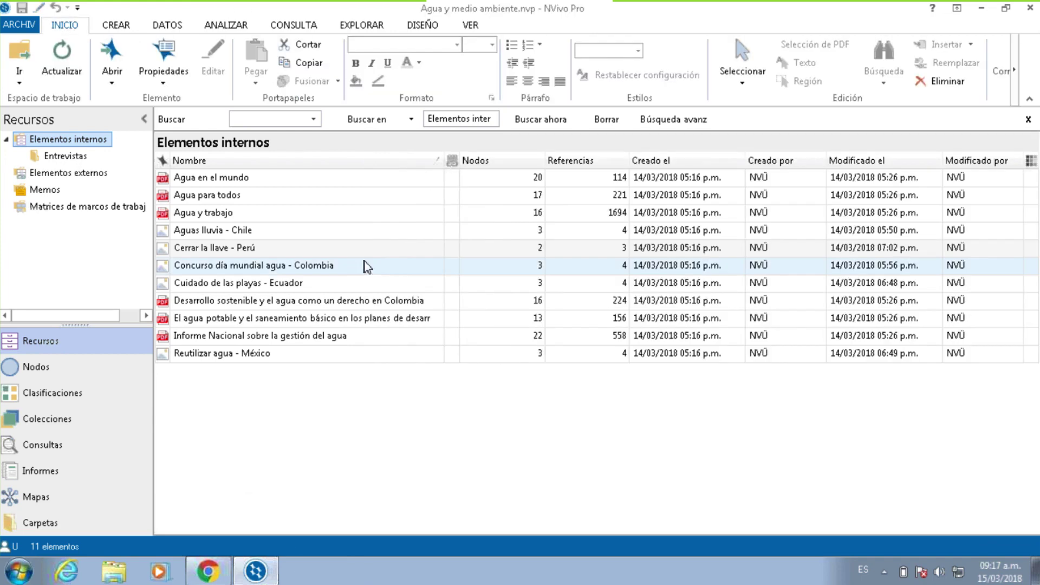
View the Concurso día mundial agua - Colombia and Cuidado de las playas - Ecuador images, closing each one.
double_click(340, 265)
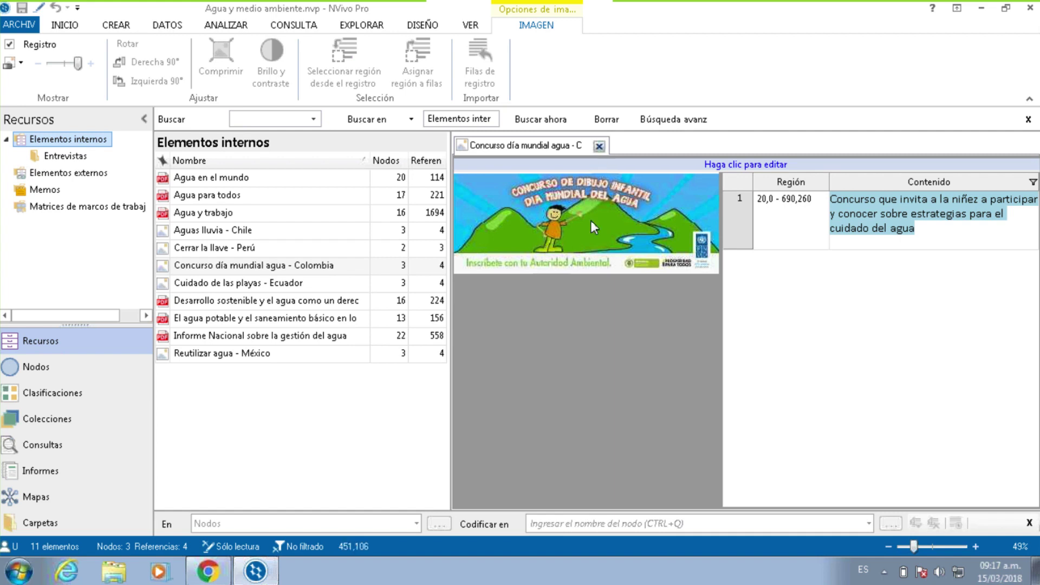
click(599, 146)
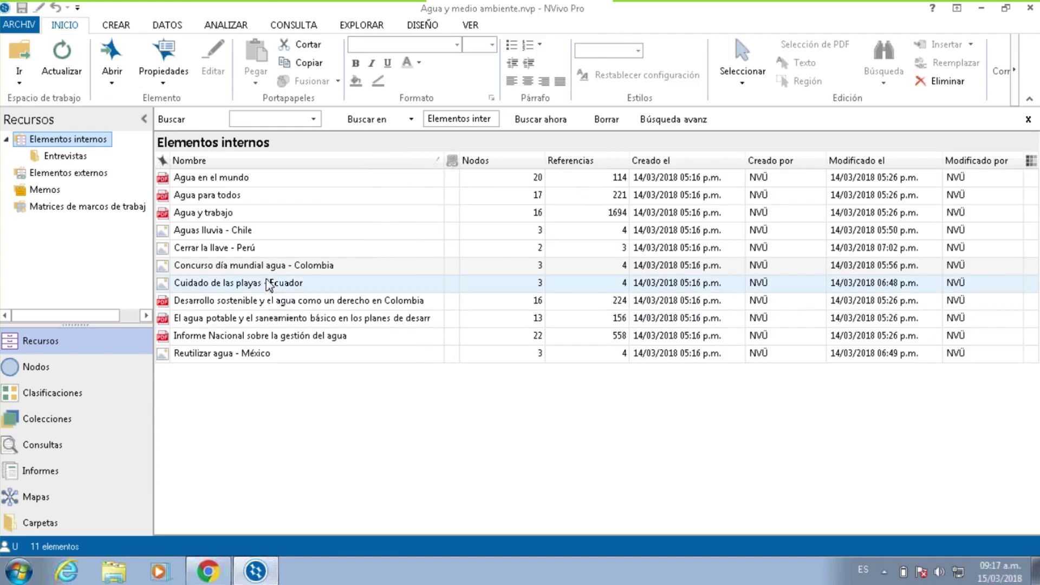
double_click(282, 284)
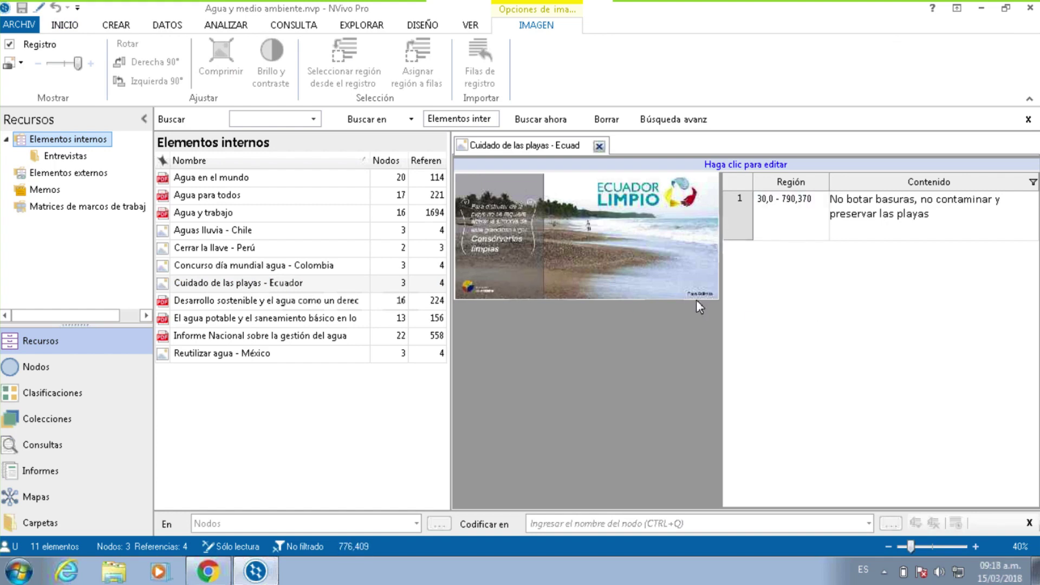
click(600, 144)
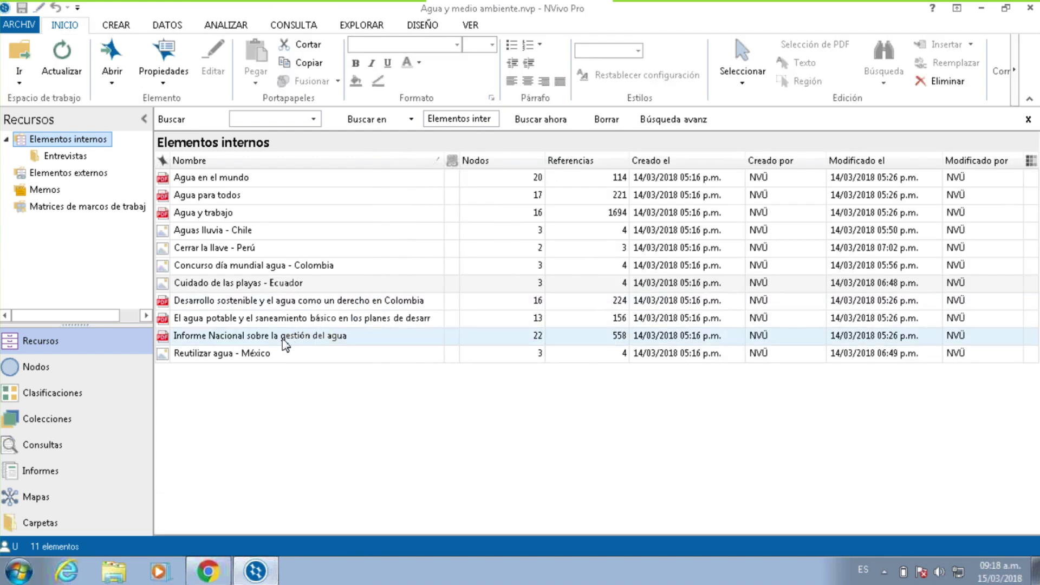
View the Reutilizar agua - México image with its content log, then close it.
click(488, 353)
double_click(671, 352)
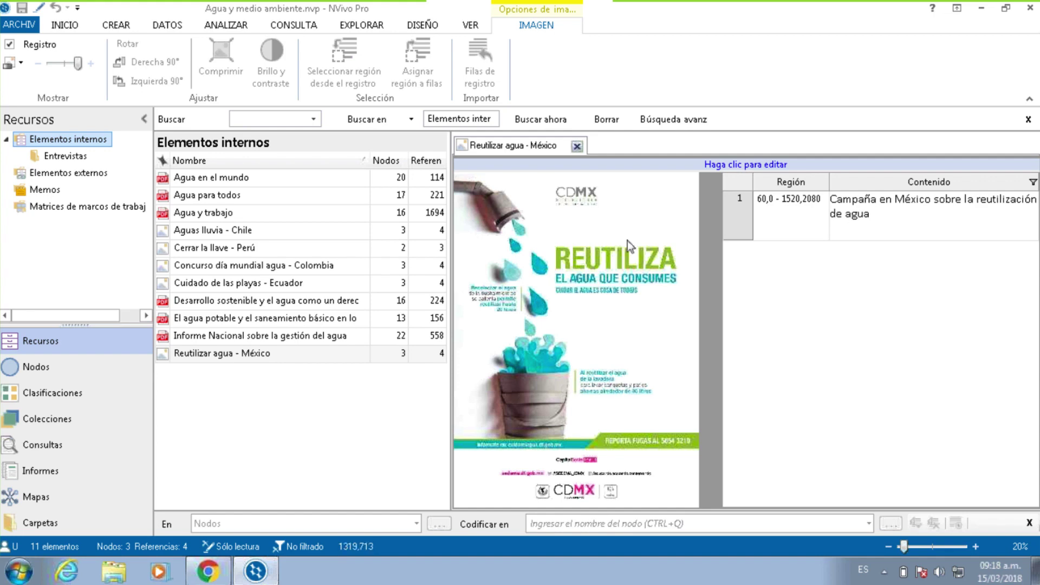
click(577, 146)
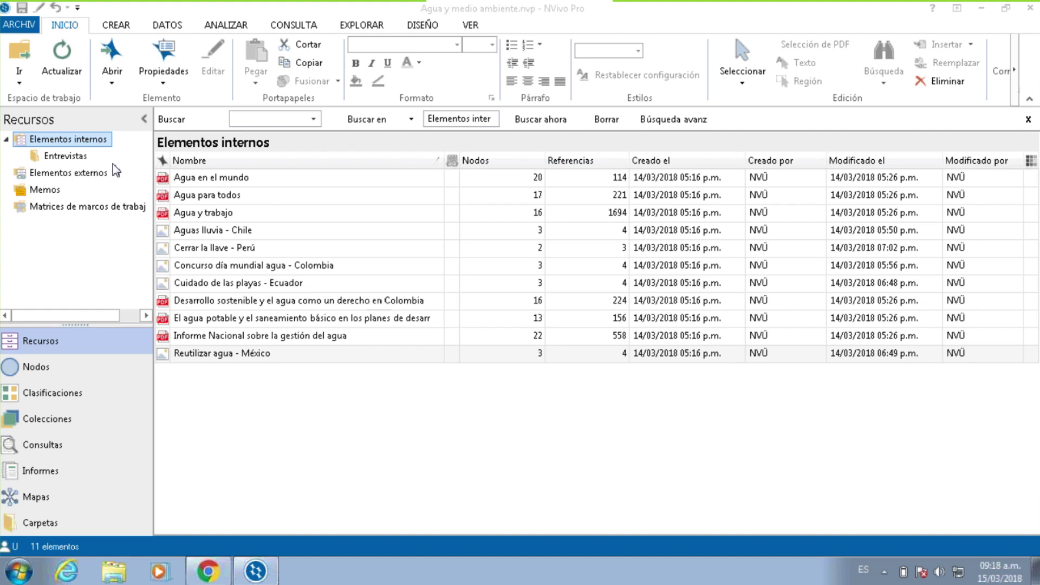
Show the sources in the Entrevistas folder and widen the Nombre column to read the interview titles.
click(80, 161)
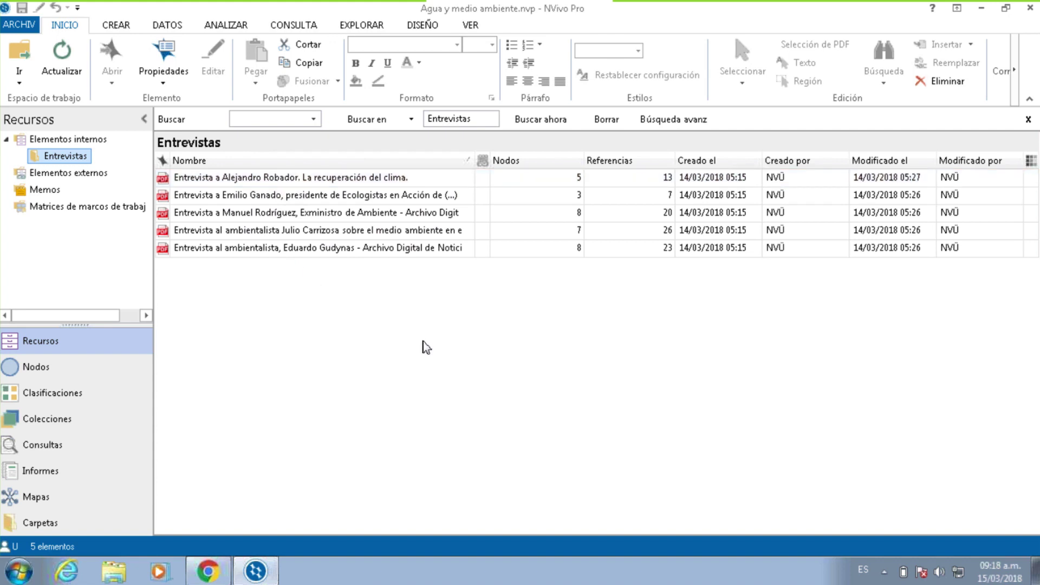
drag(475, 165, 540, 162)
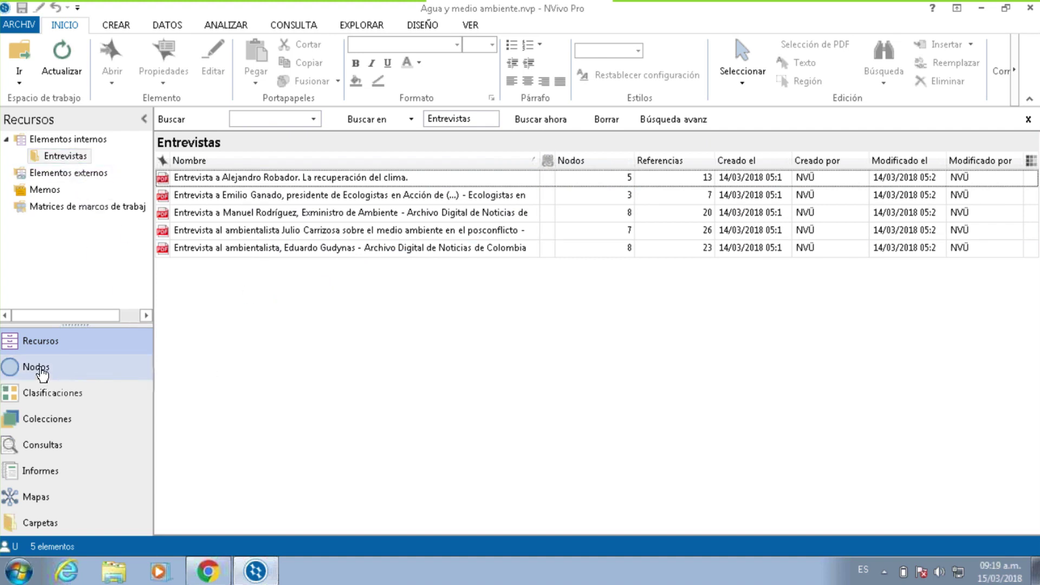
Show the project's nodes and expand ACTORES, AGUA, CAMBIO CLIMÁTICO, DIMENSIONES and TIPOS DE ENERGÍA.
click(12, 367)
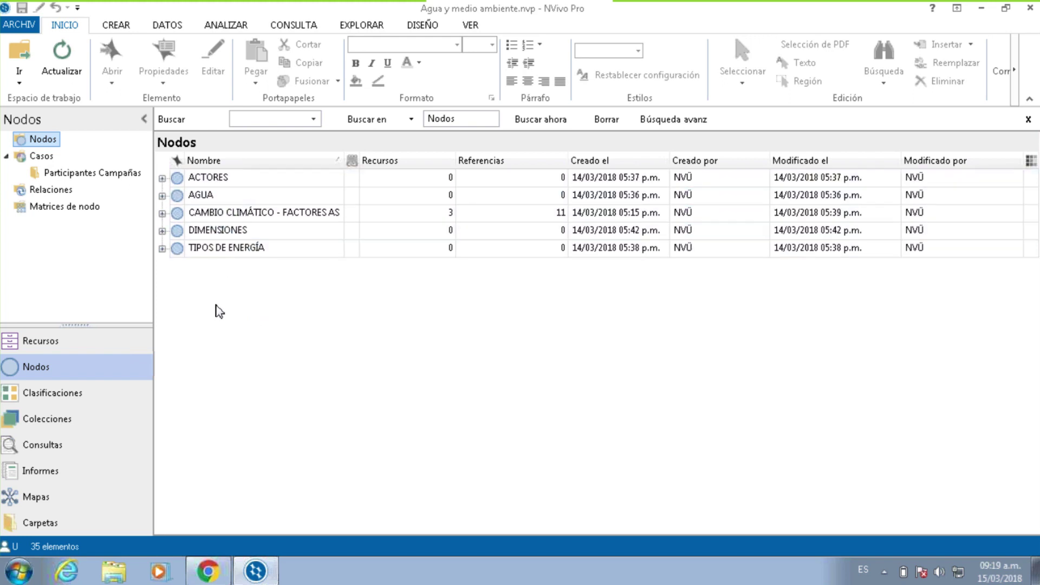
click(162, 179)
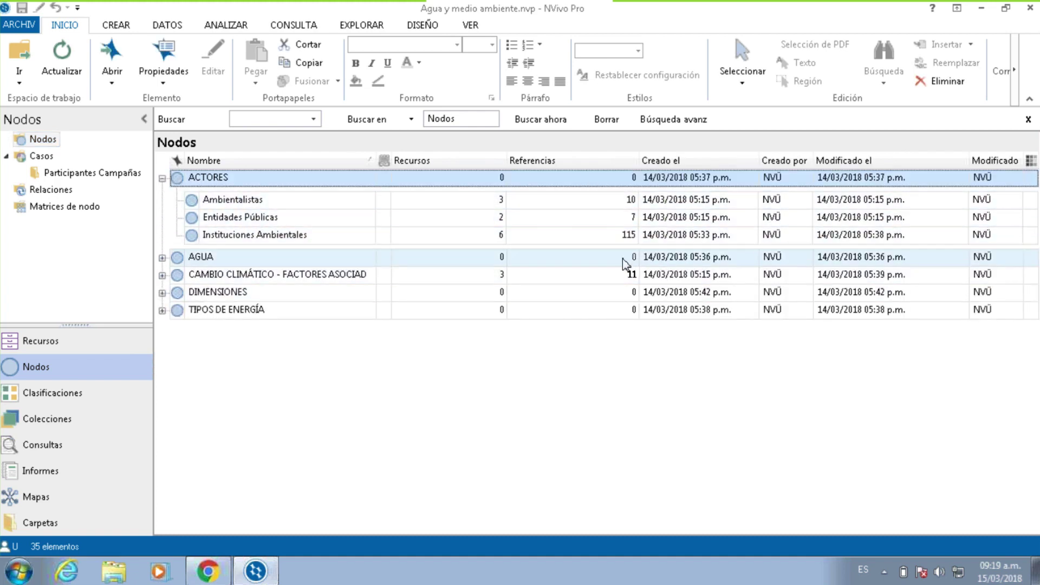
click(162, 258)
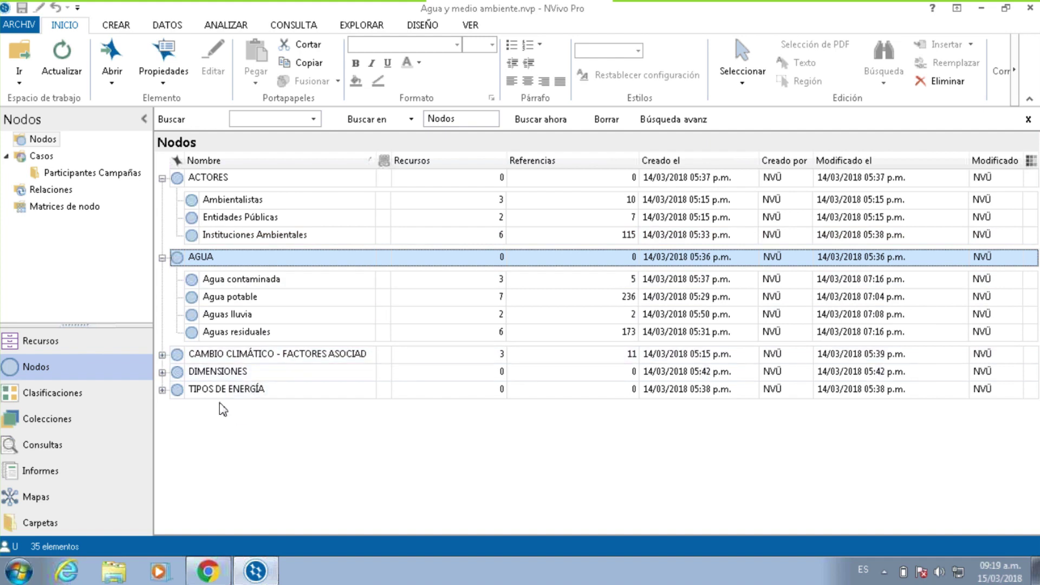
click(162, 355)
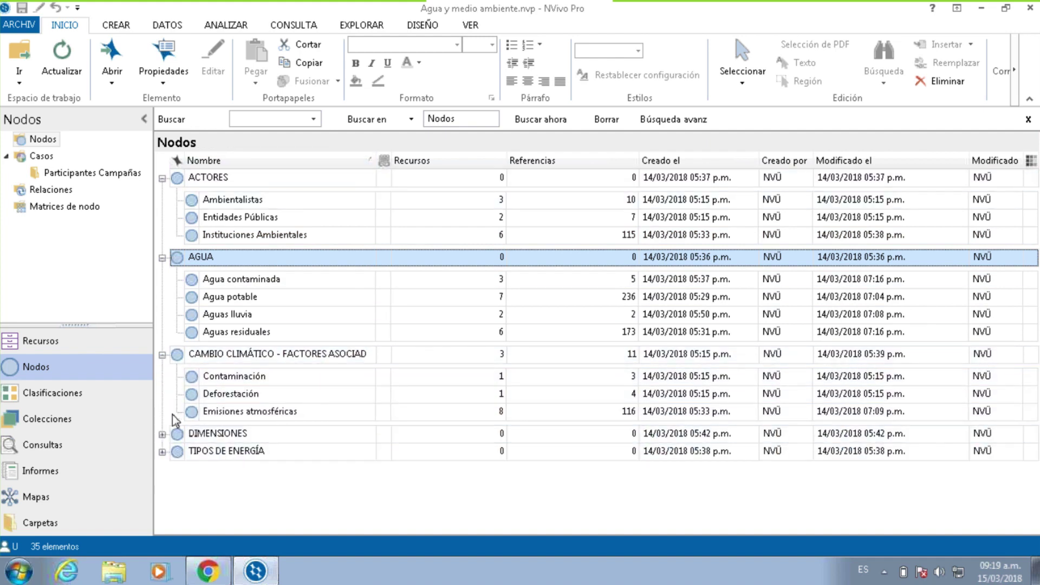
click(162, 434)
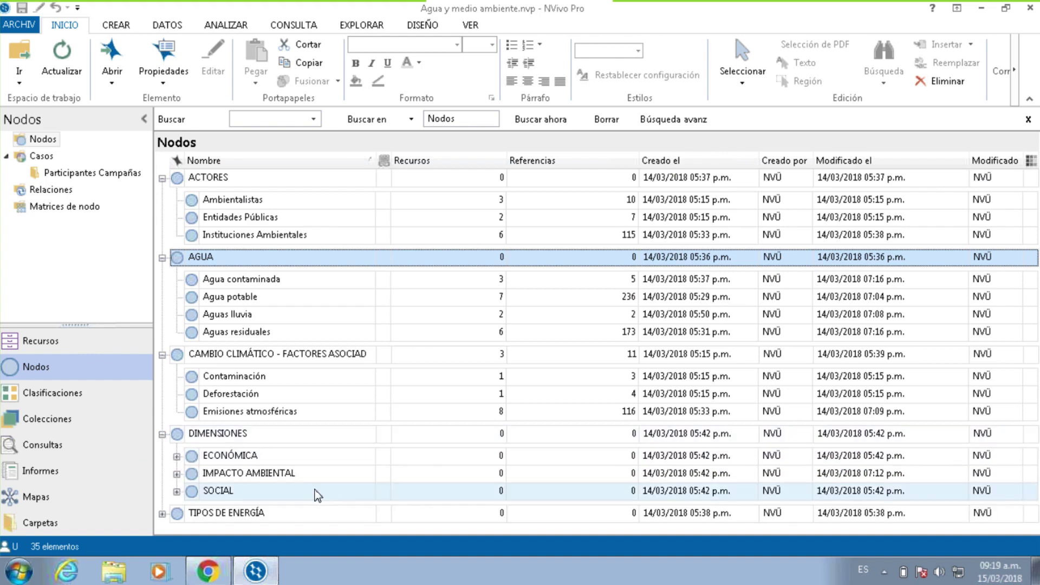
click(162, 513)
Expand the ECONÓMICA, IMPACTO AMBIENTAL and SOCIAL nodes under DIMENSIONES, including the Políticas públicas subnode.
scroll(320, 446, down, 3)
scroll(323, 446, up, 1)
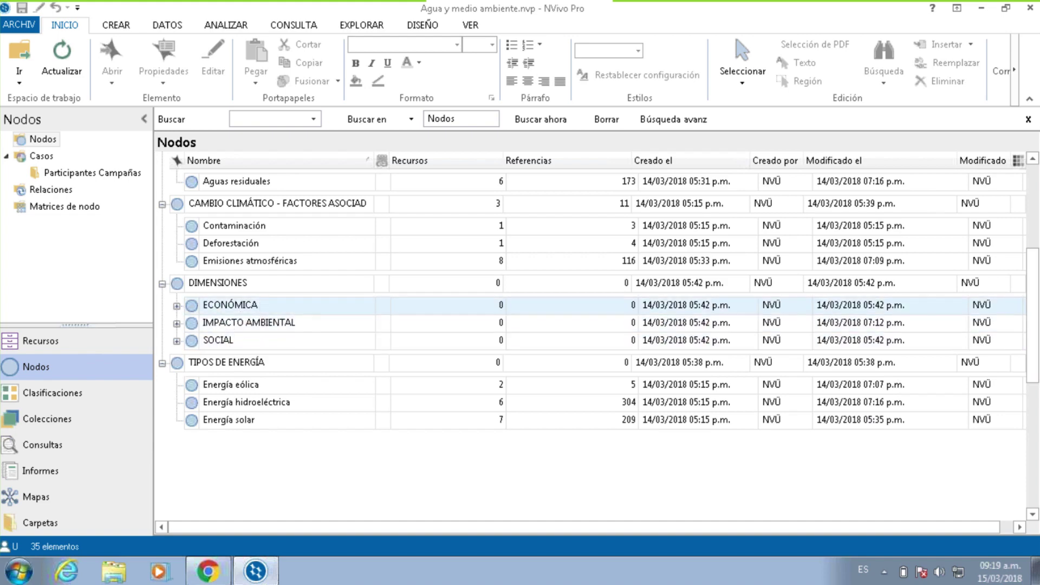
click(176, 305)
scroll(252, 395, down, 2)
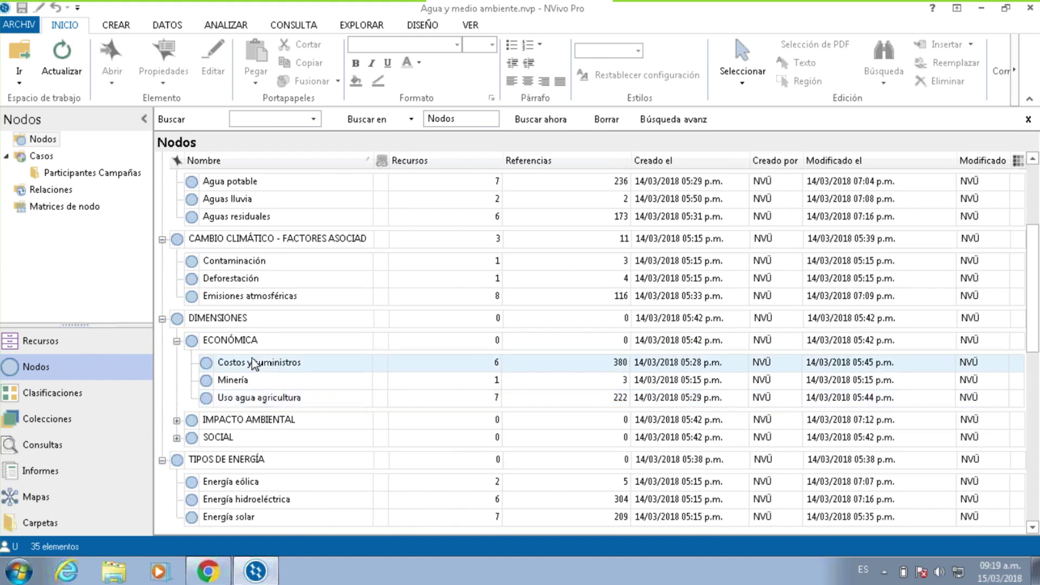
scroll(249, 403, down, 2)
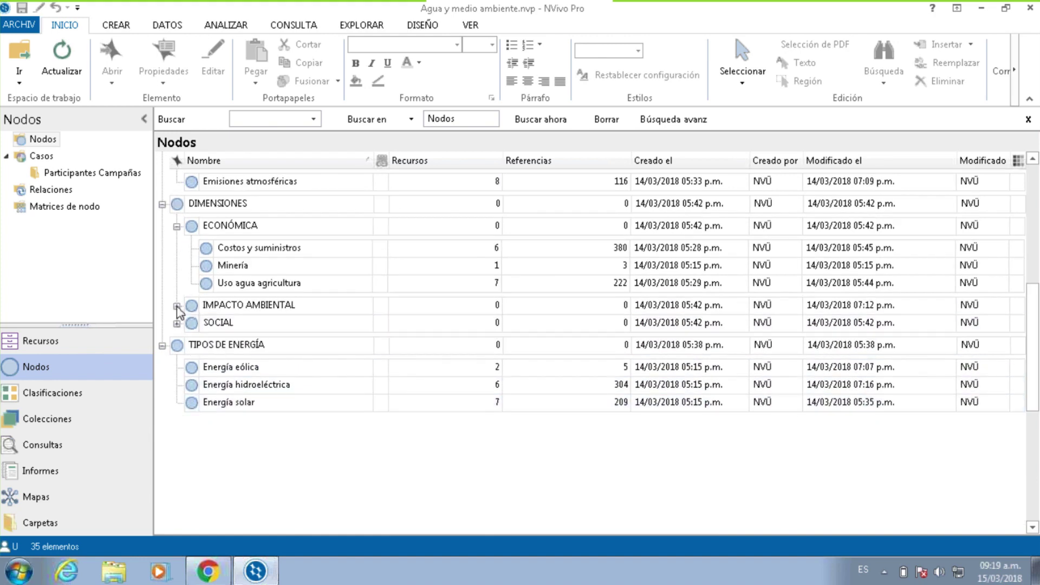
click(177, 305)
click(217, 306)
click(179, 284)
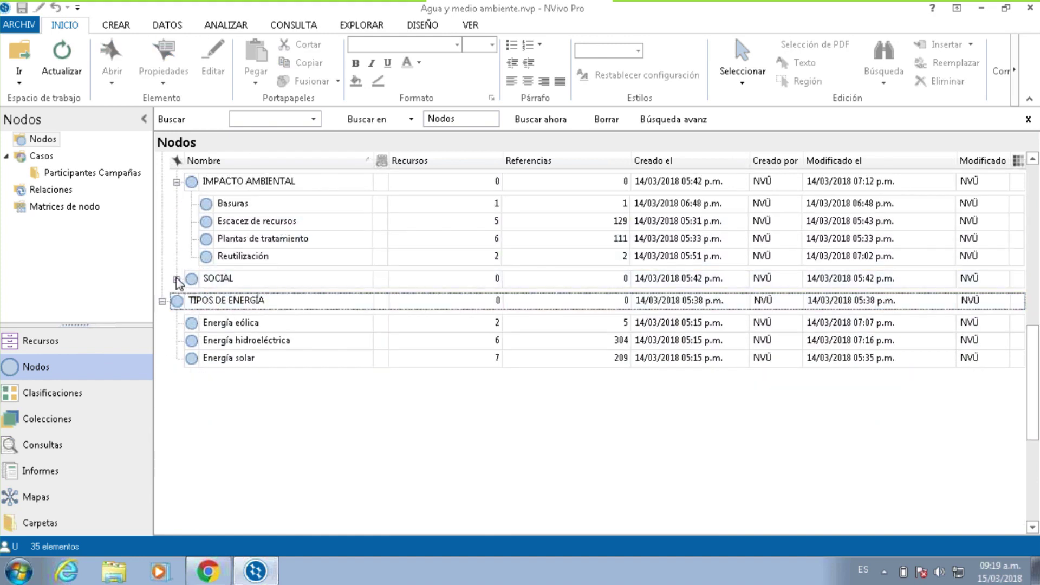
click(176, 278)
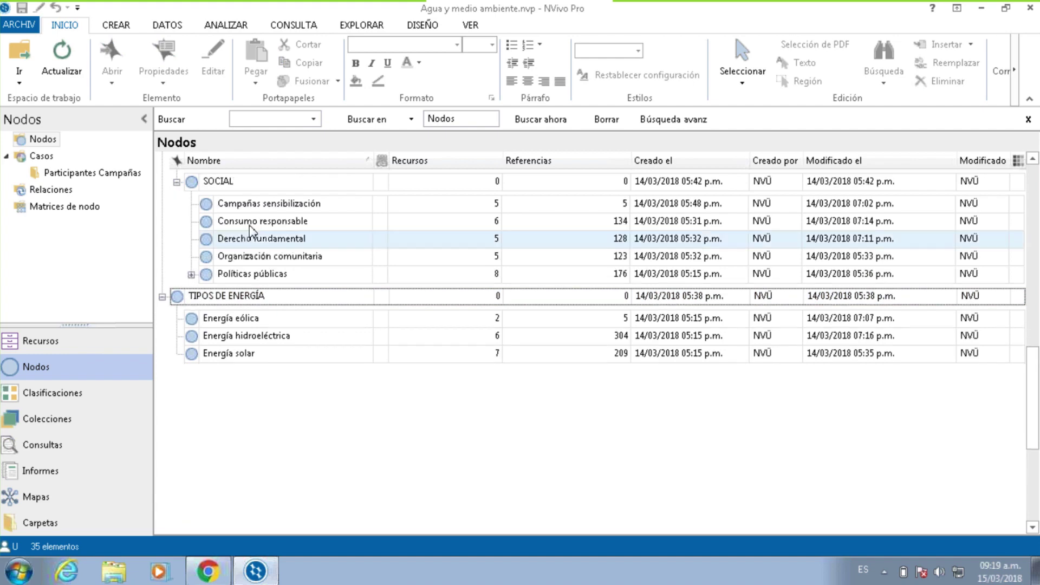
click(191, 275)
click(191, 280)
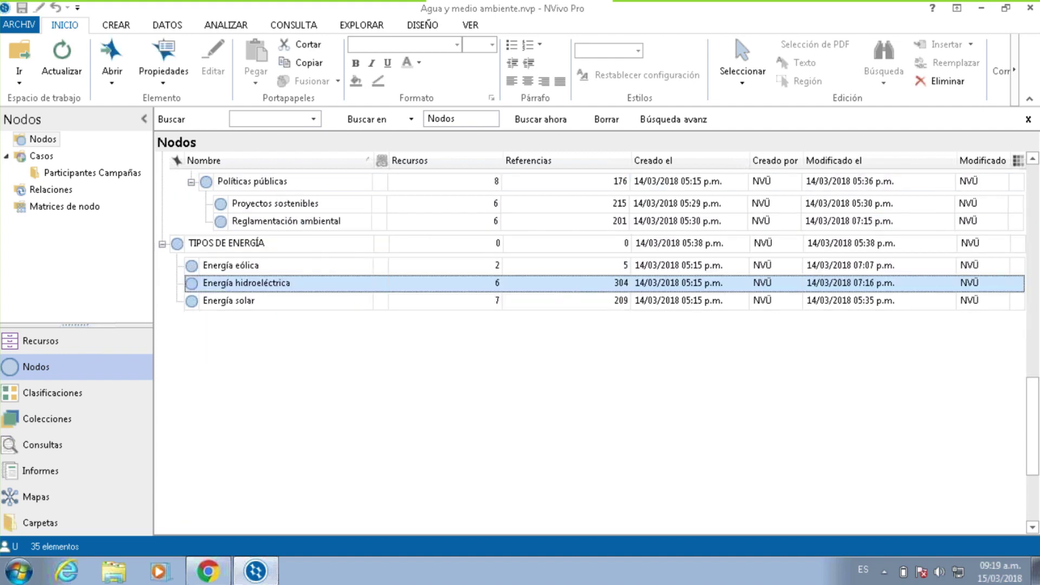
Examine the fully expanded node hierarchy, from TIPOS DE ENERGÍA back up to ACTORES.
scroll(425, 353, up, 3)
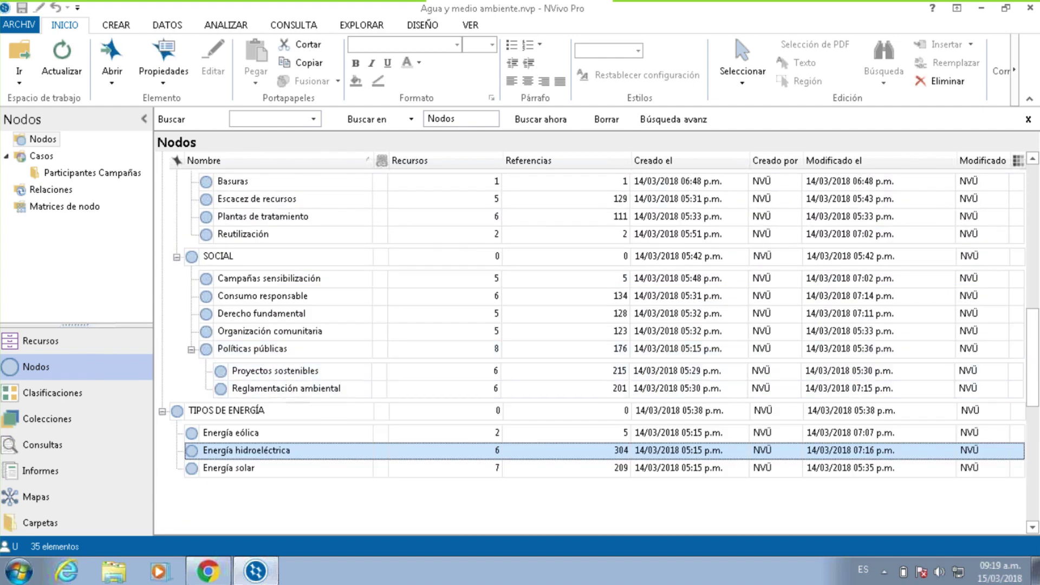
scroll(335, 410, up, 1)
scroll(346, 414, up, 1)
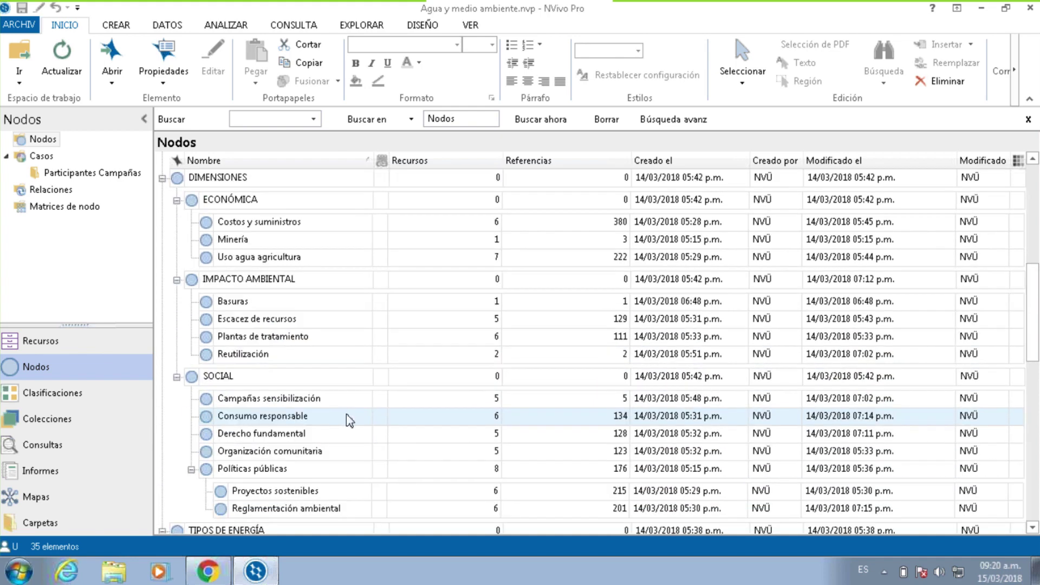
scroll(346, 413, up, 2)
scroll(352, 422, down, 5)
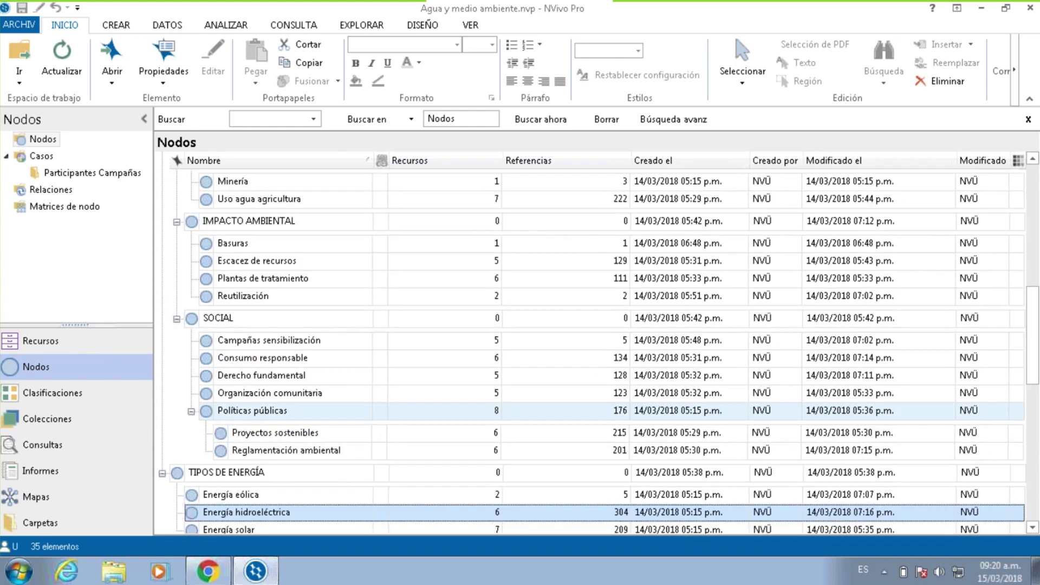
scroll(352, 423, up, 1)
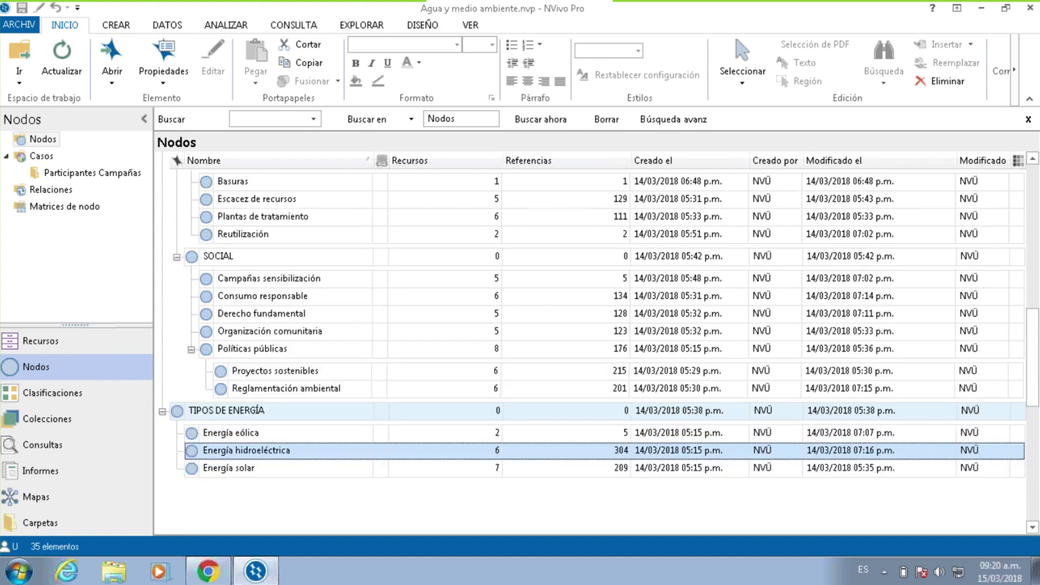
scroll(333, 423, up, 2)
scroll(332, 418, up, 5)
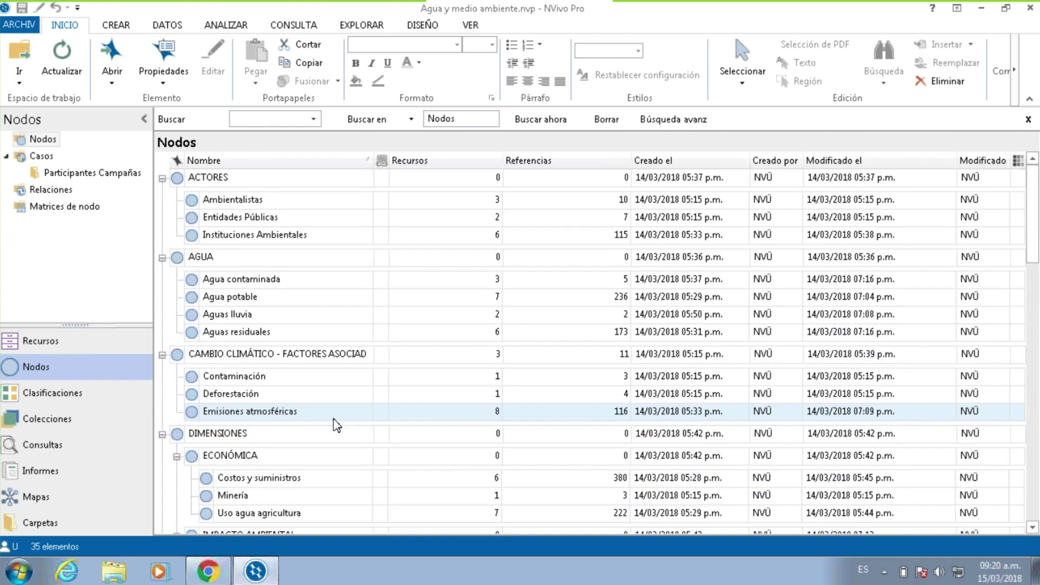
Collapse the top-level nodes ACTORES, AGUA, CAMBIO CLIMÁTICO, DIMENSIONES and TIPOS DE ENERGÍA.
click(161, 178)
click(162, 195)
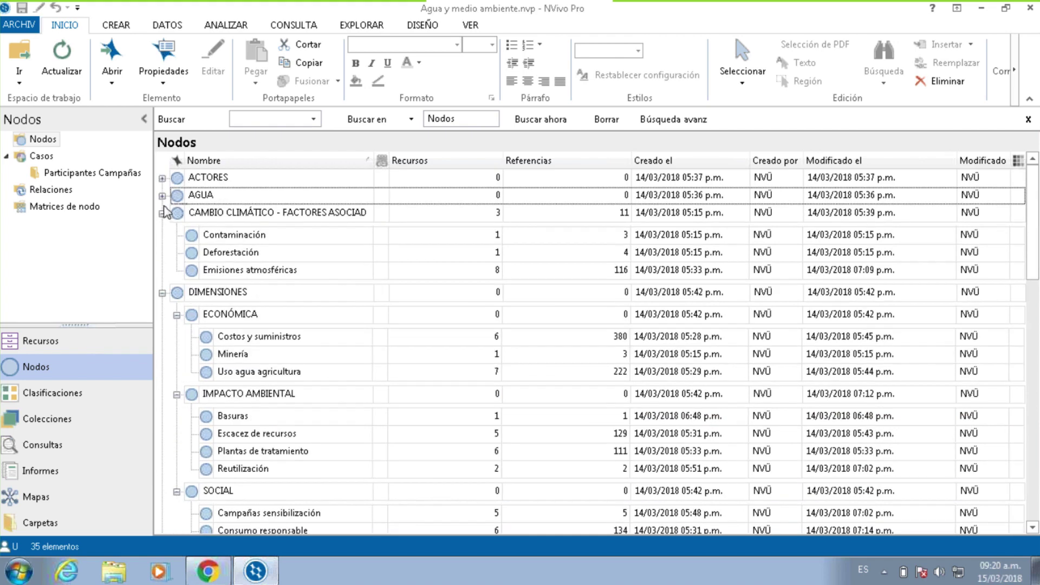
click(162, 213)
click(162, 230)
click(162, 248)
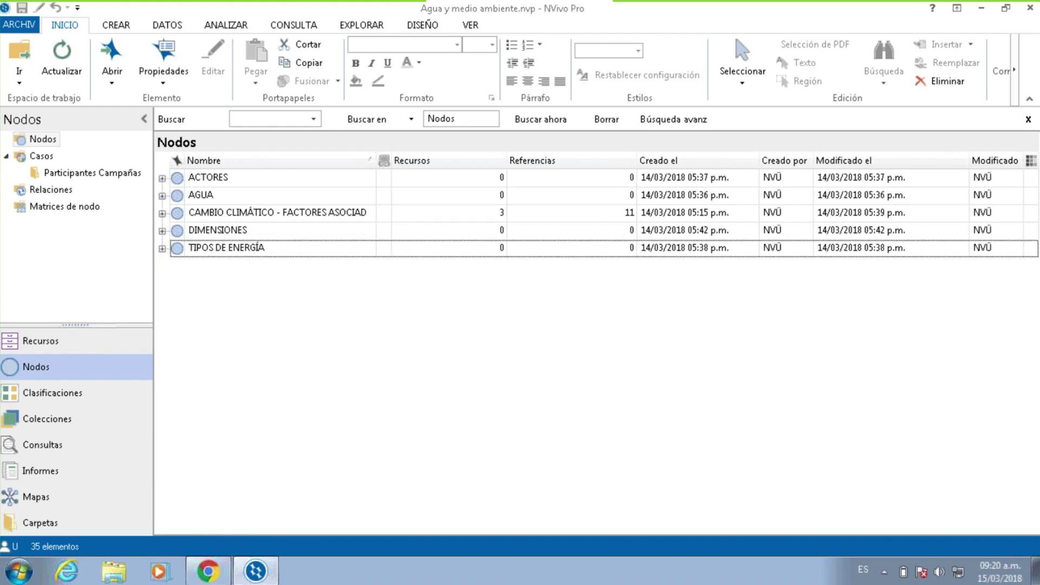
click(220, 359)
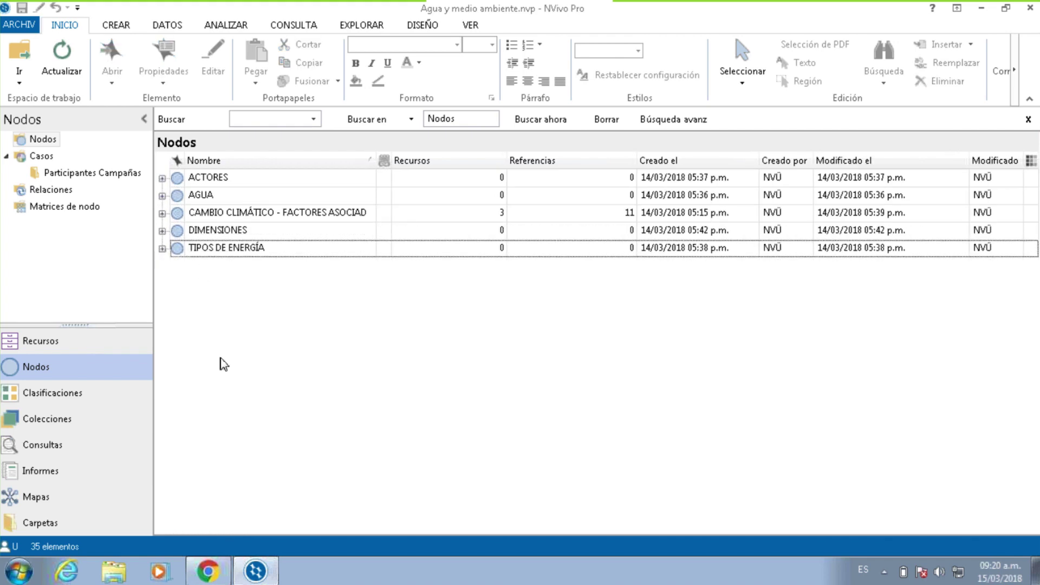
Assign the colour Verde to all five collapsed top-level nodes at once.
click(239, 179)
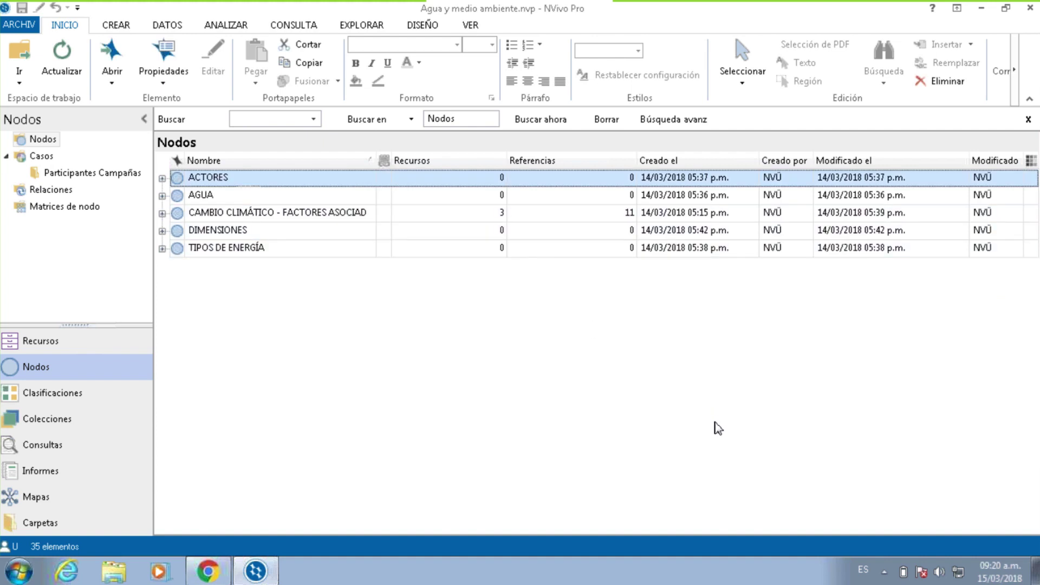
key(ctrl+a)
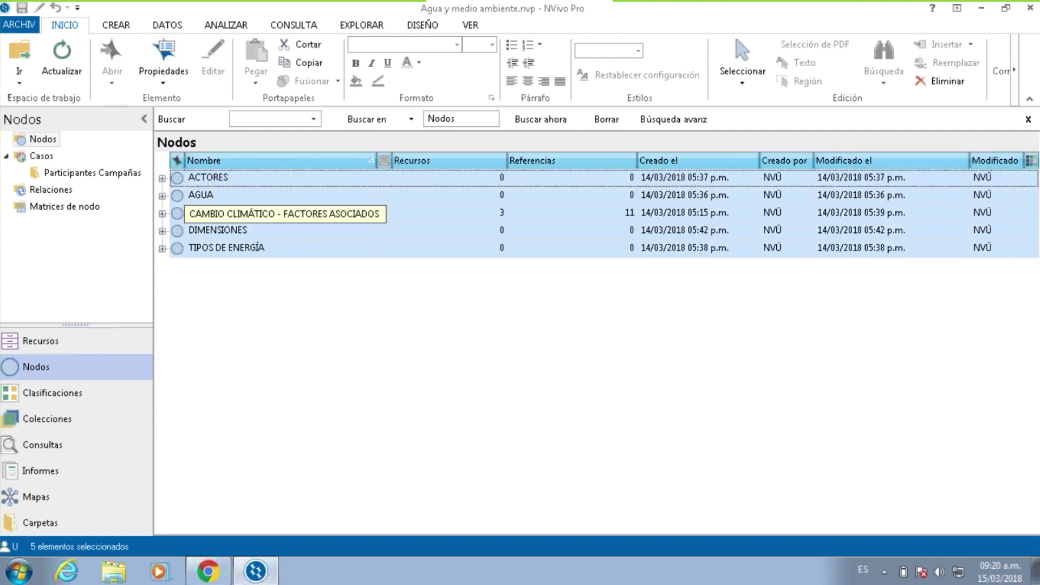
right_click(315, 208)
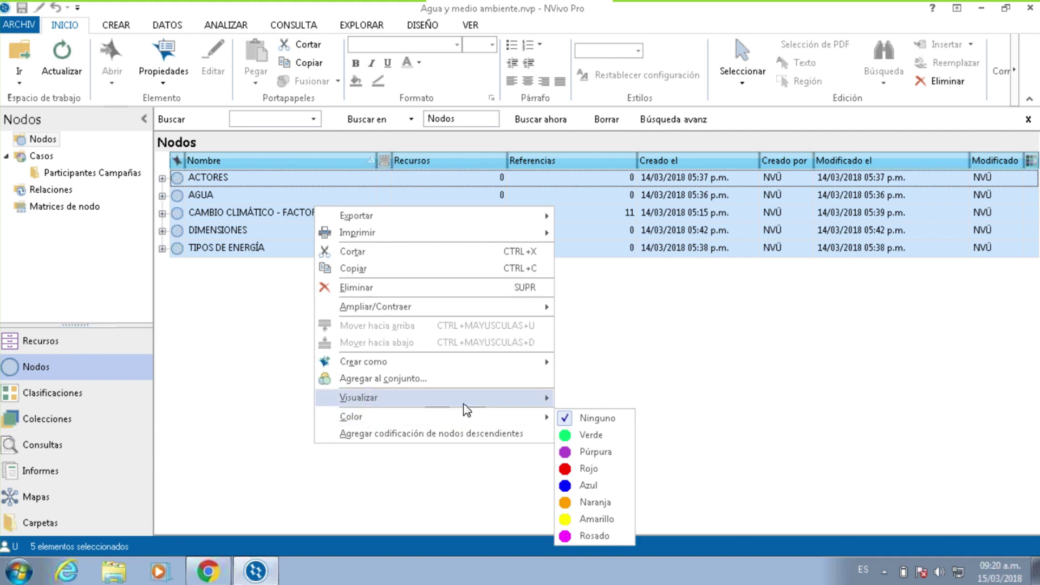
click(568, 434)
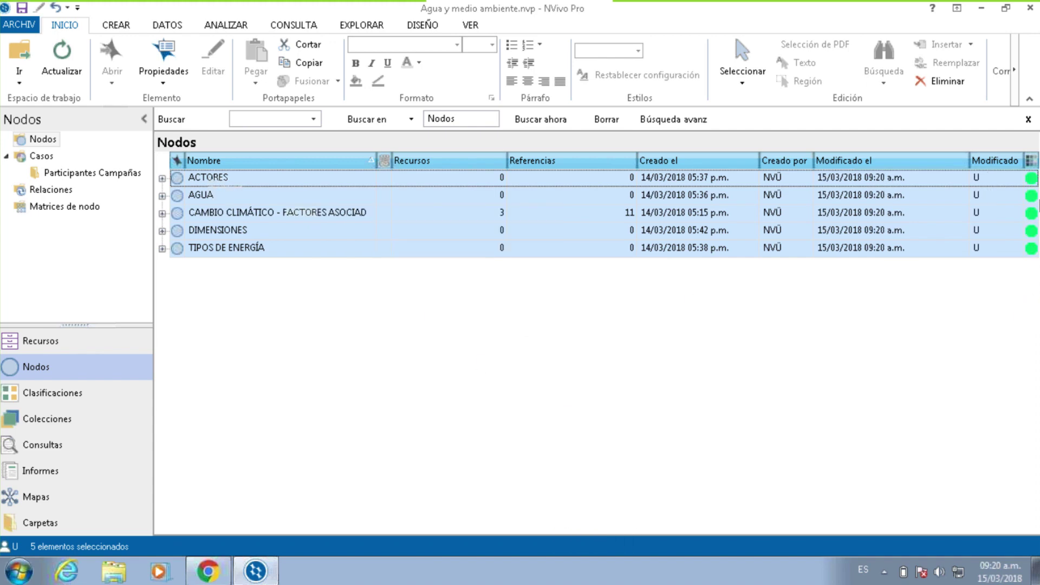
click(337, 230)
Expand ACTORES and AGUA and assign the colour Púrpura to all of their child nodes.
click(162, 178)
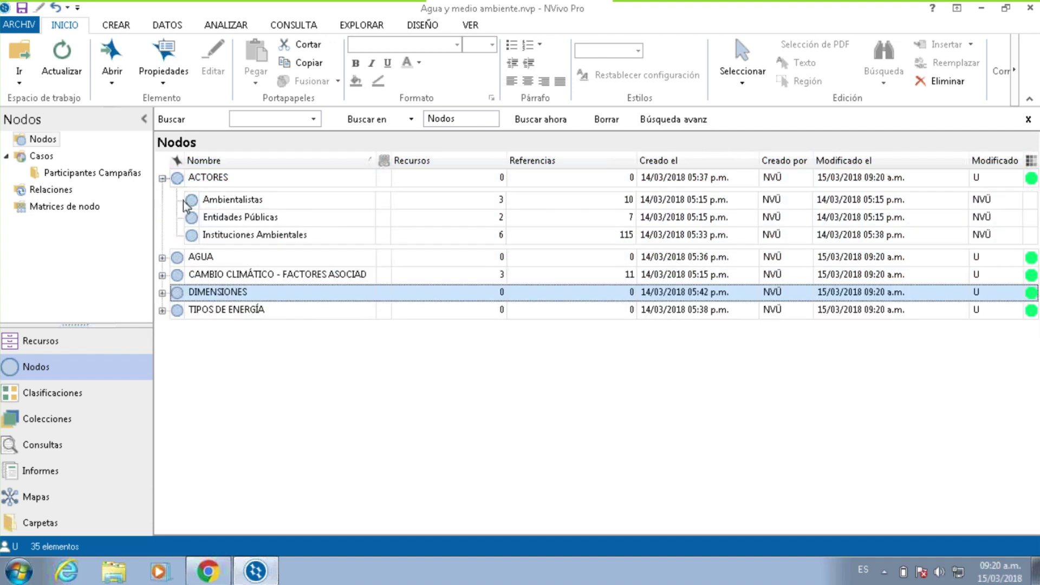
click(162, 258)
click(233, 199)
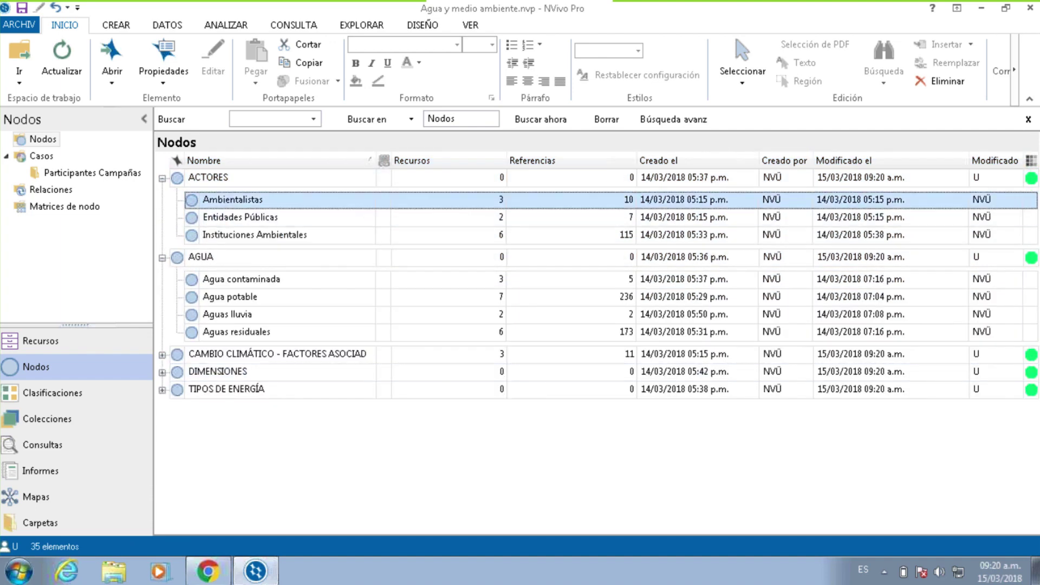
shift+click(257, 235)
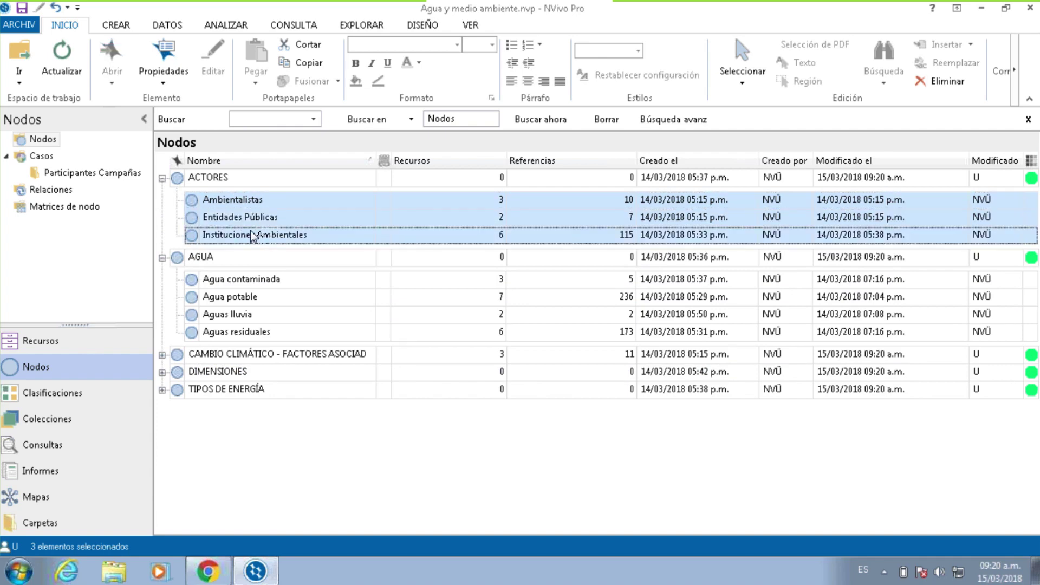
ctrl+click(238, 279)
ctrl+shift+click(228, 333)
right_click(279, 227)
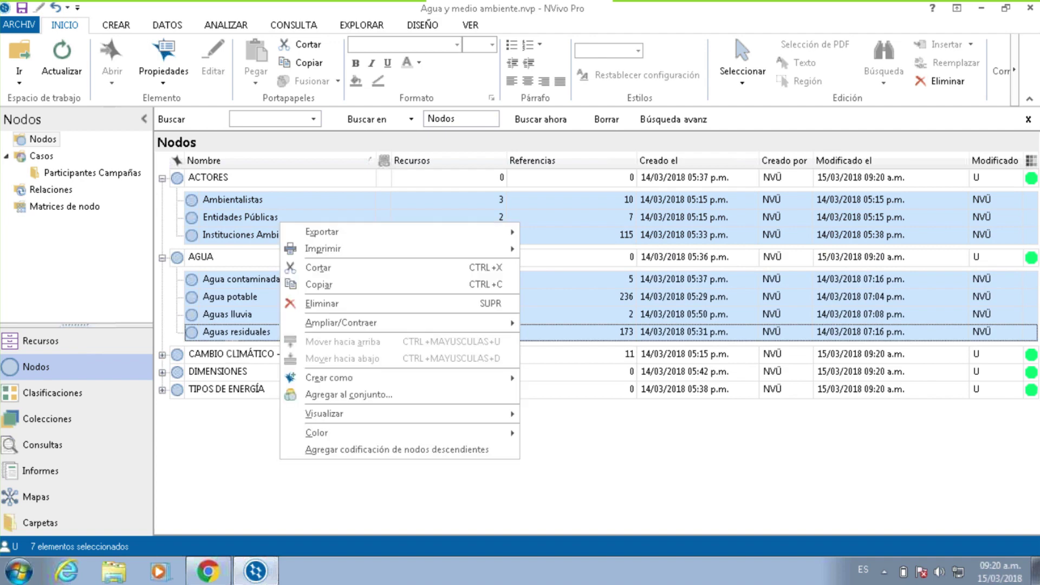
mouse_move(439, 432)
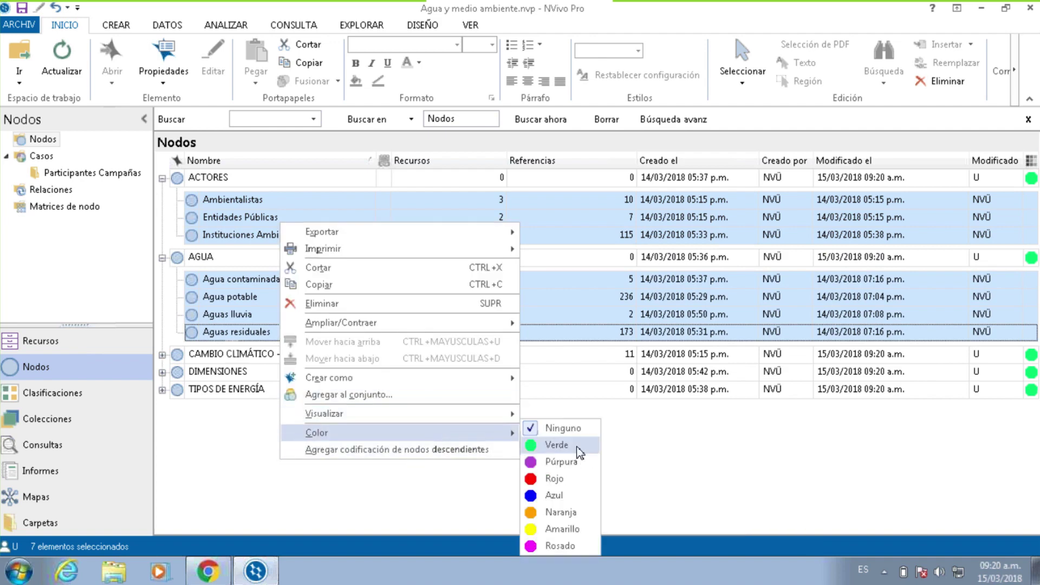
click(563, 462)
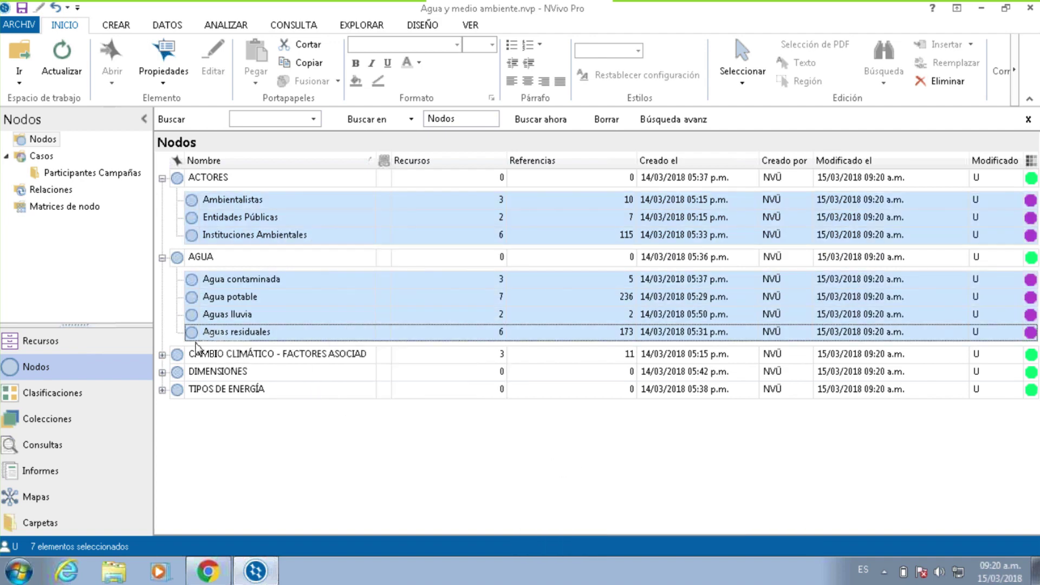
Expand CAMBIO CLIMÁTICO and DIMENSIONES and assign the colour Púrpura to their direct child nodes.
click(162, 355)
click(217, 374)
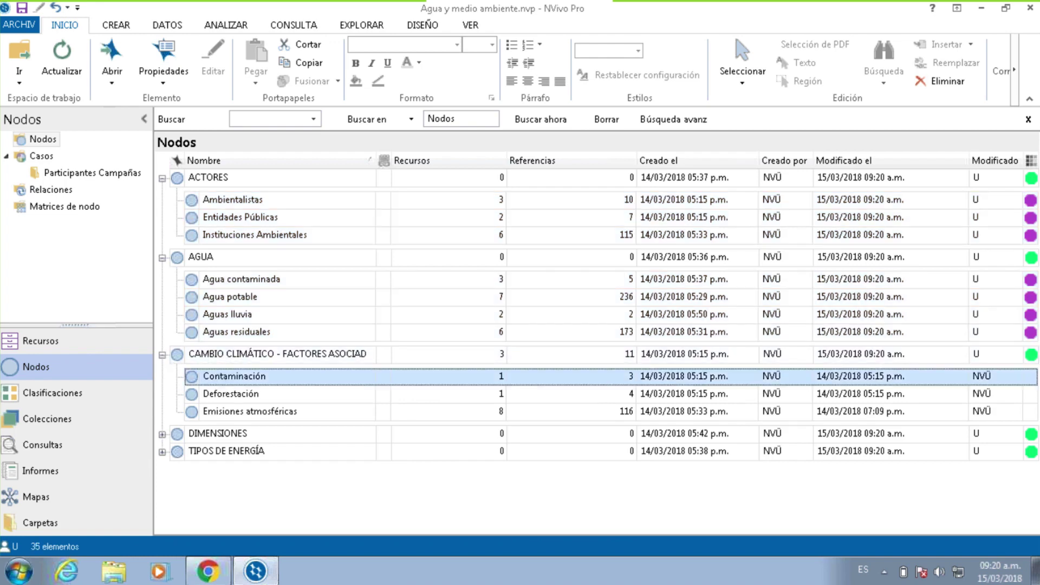
shift+click(216, 410)
click(162, 434)
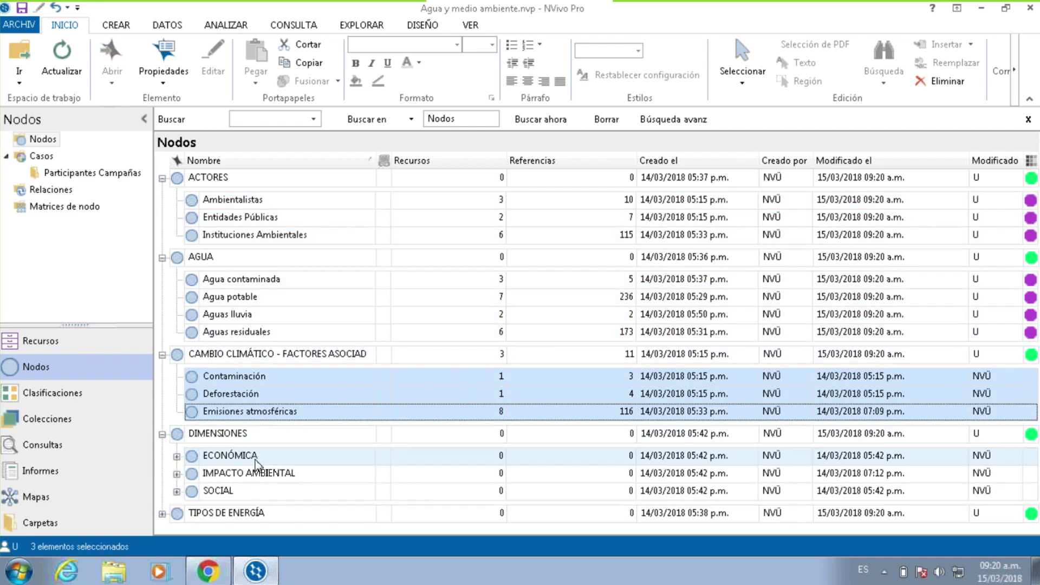
ctrl+click(255, 456)
ctrl+click(252, 473)
ctrl+click(250, 491)
right_click(251, 490)
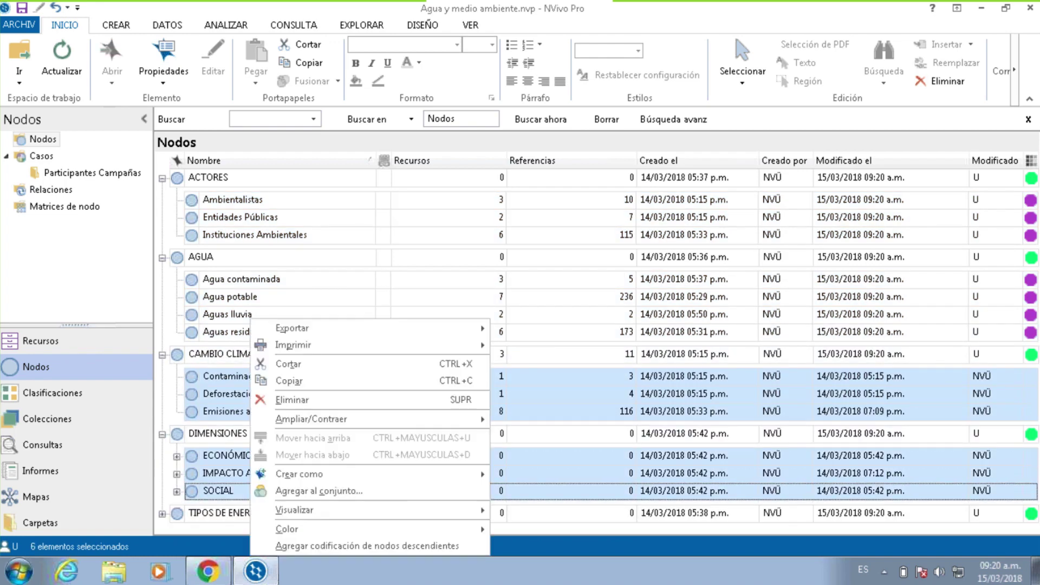
mouse_move(397, 530)
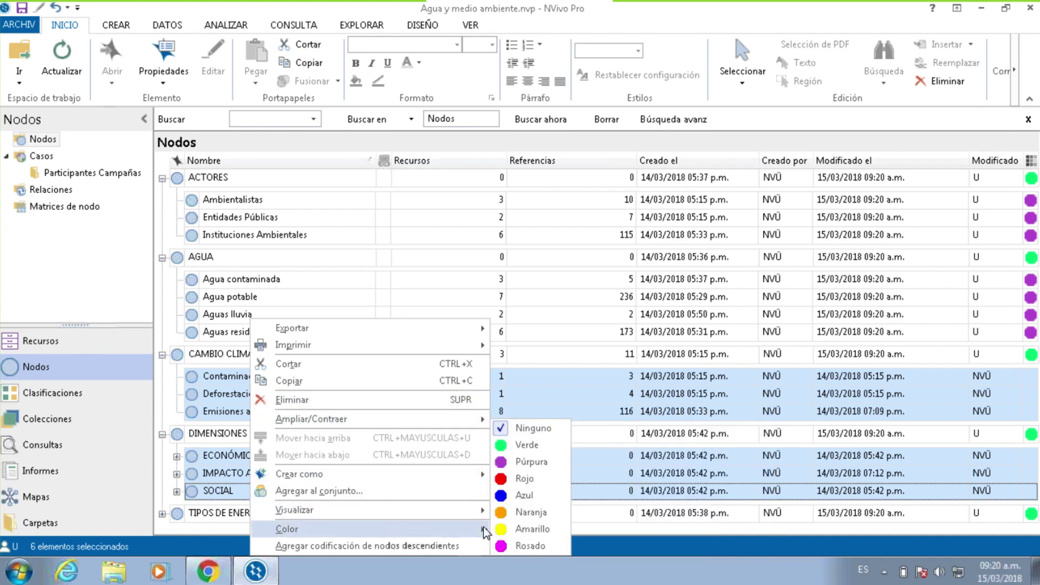
click(532, 461)
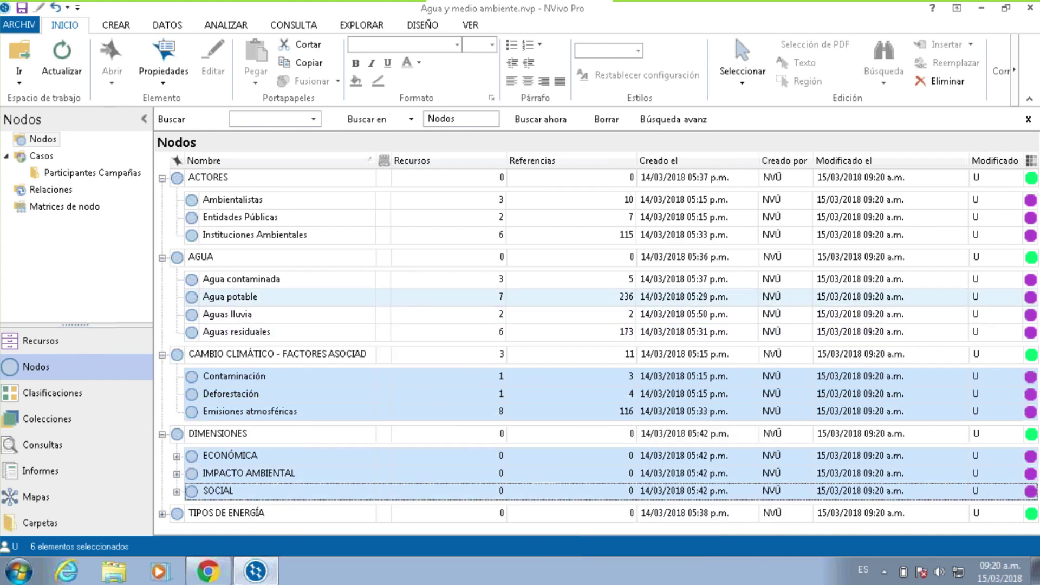
Expand ECONÓMICA and assign the colour Rojo to Costos y suministros, Minería and Uso agua agricultura.
click(176, 456)
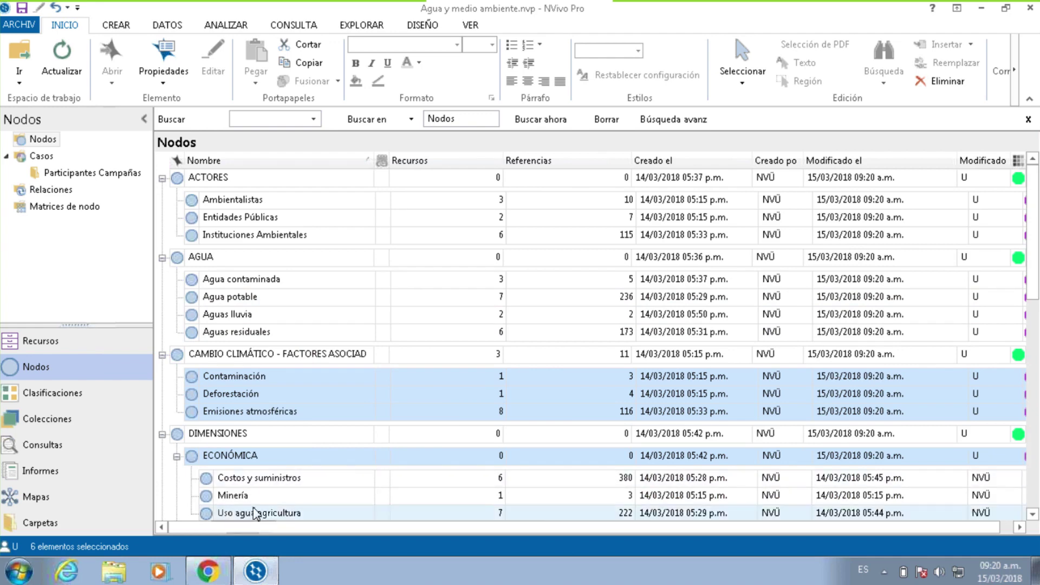
scroll(266, 432, down, 1)
click(265, 426)
ctrl+click(264, 443)
ctrl+click(258, 459)
right_click(258, 460)
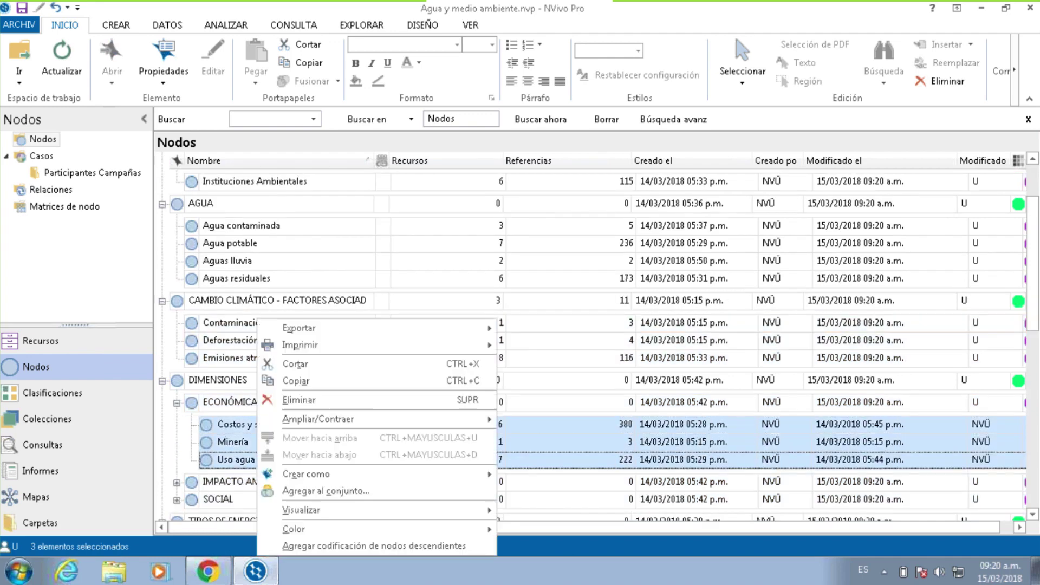
mouse_move(426, 528)
click(536, 480)
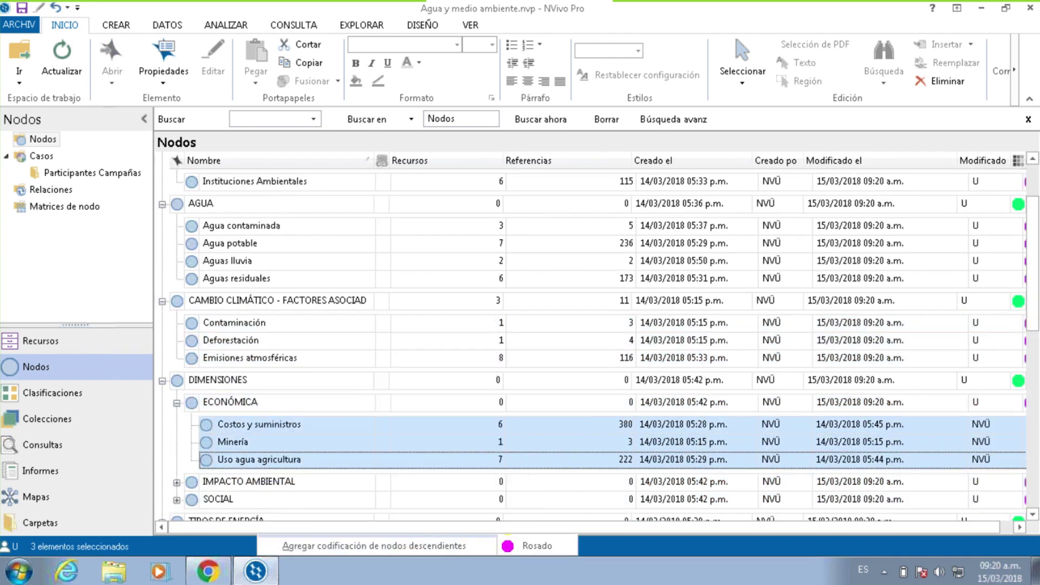
drag(471, 526, 483, 526)
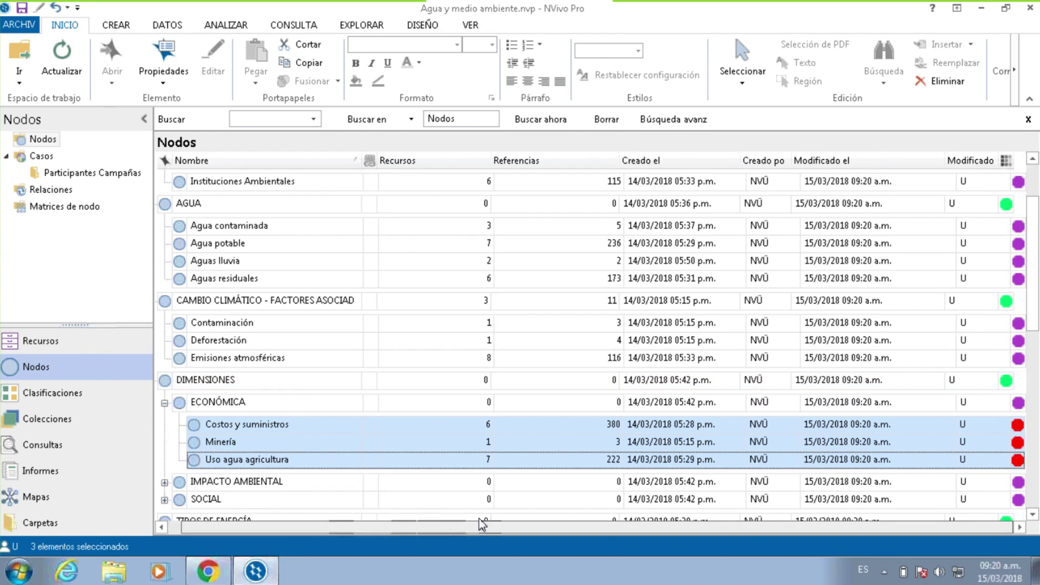
click(510, 426)
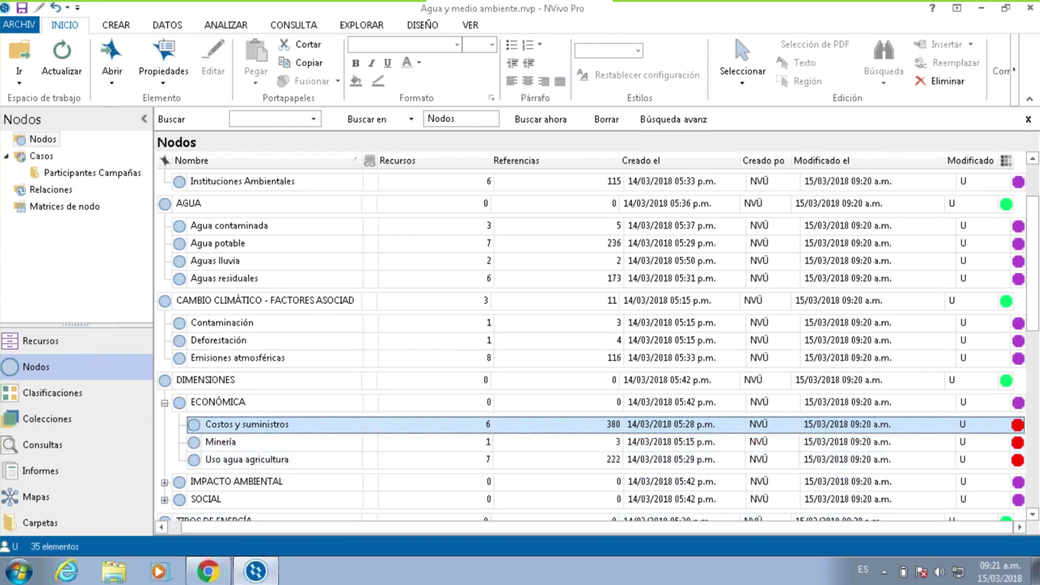
Review the colours assigned across the node levels and collapse the ACTORES and AGUA nodes.
drag(1038, 284, 1035, 228)
scroll(446, 376, up, 1)
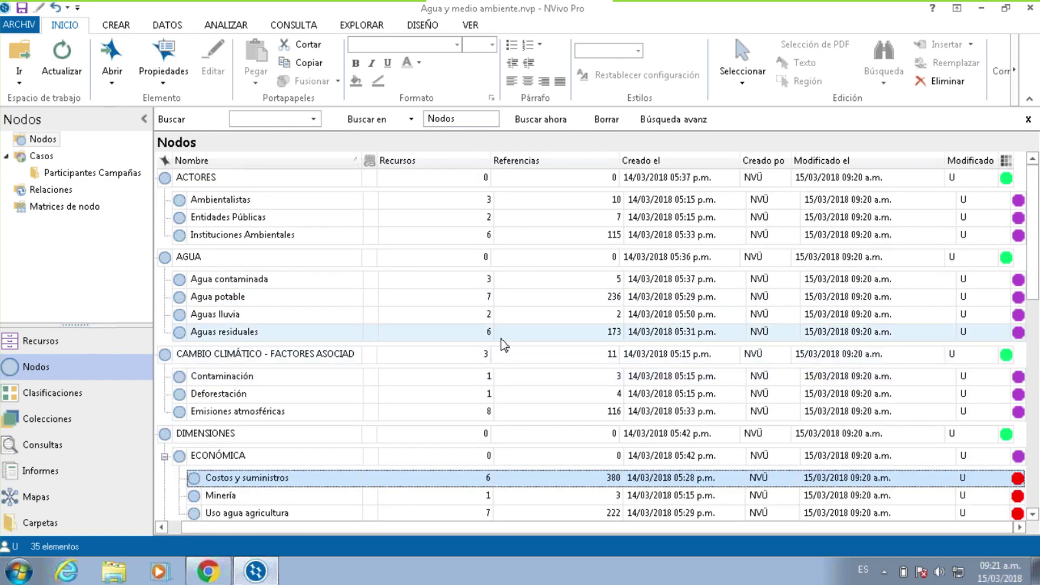
click(428, 331)
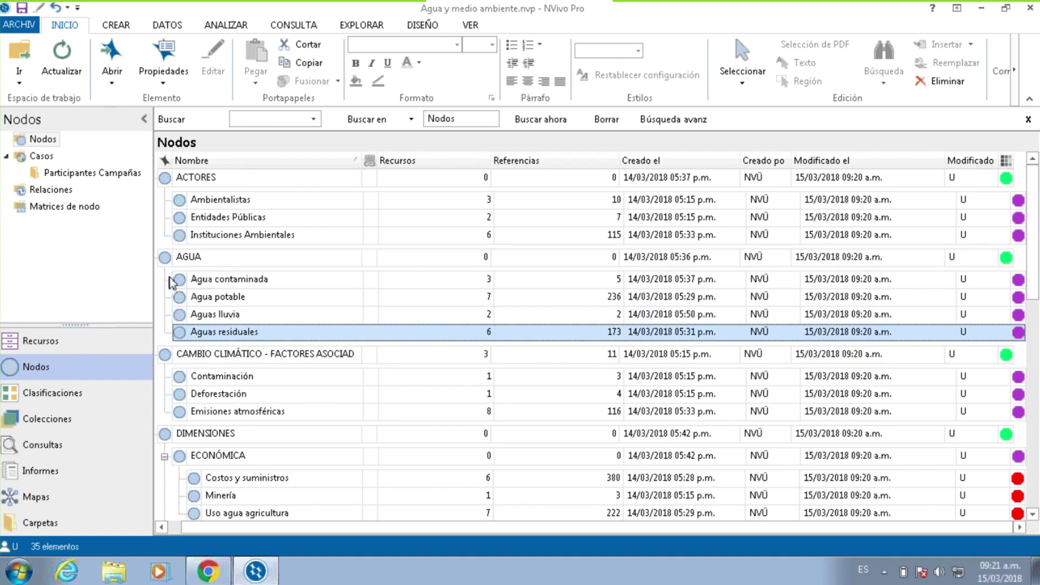
drag(429, 528, 327, 528)
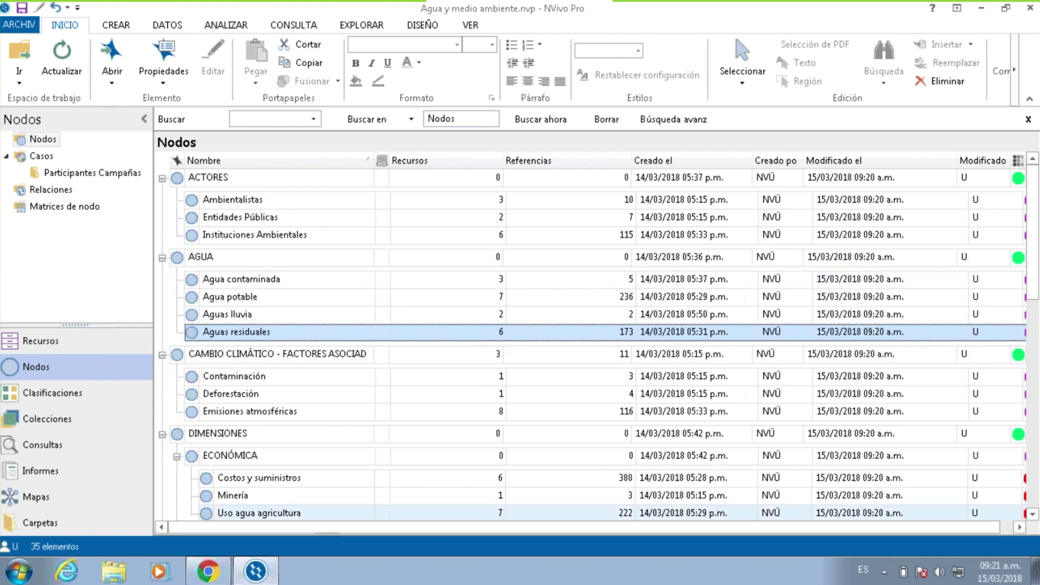
click(162, 178)
click(162, 195)
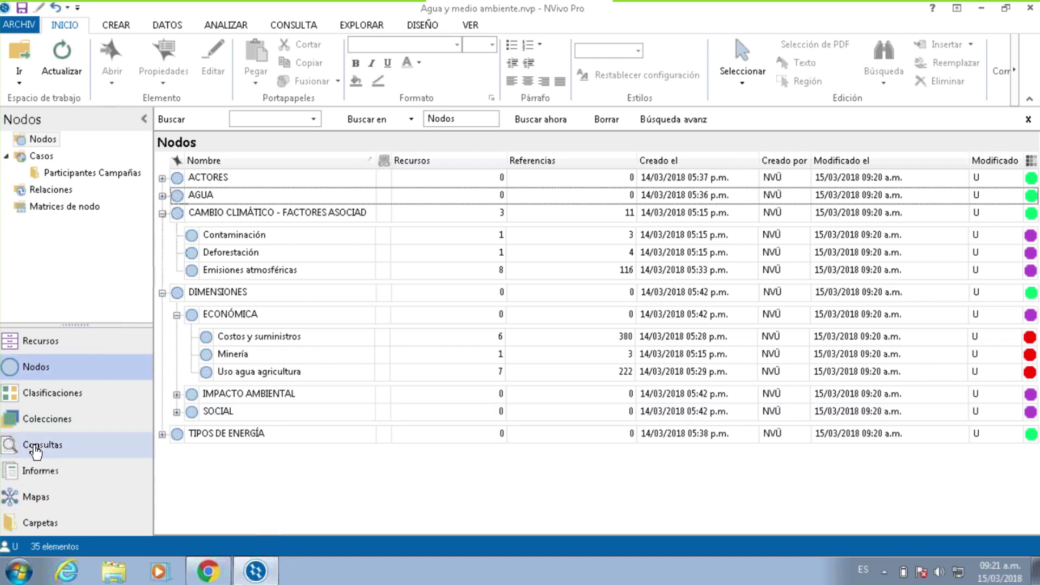
Show the source classifications and expand Documentos to list its attributes.
click(54, 395)
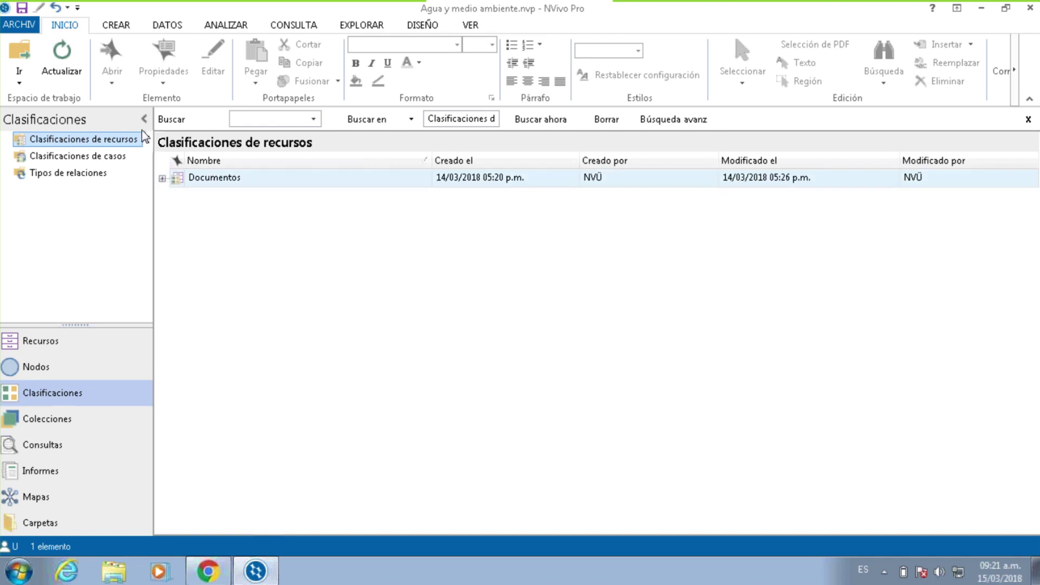
click(232, 181)
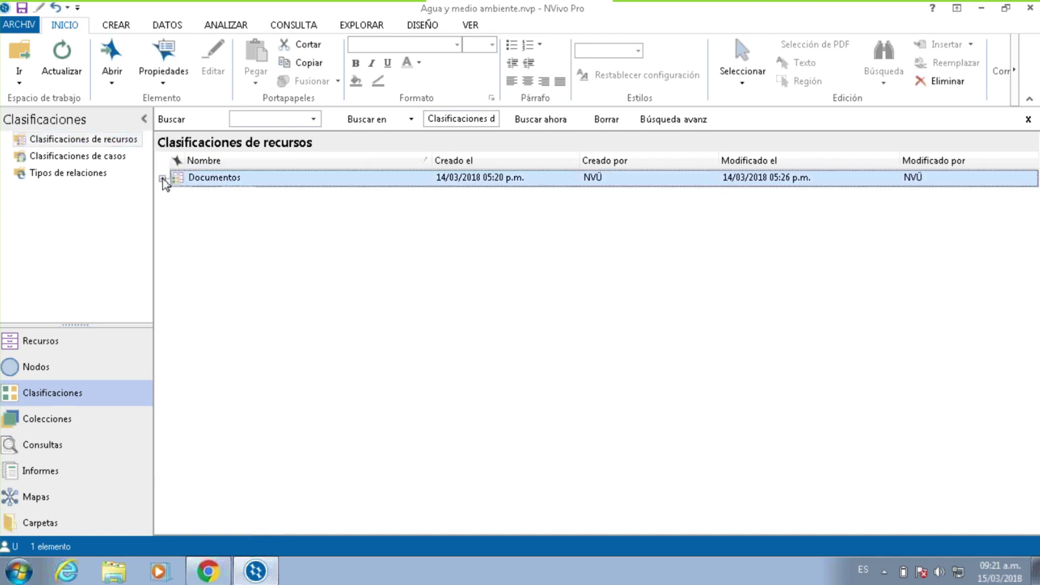
click(162, 178)
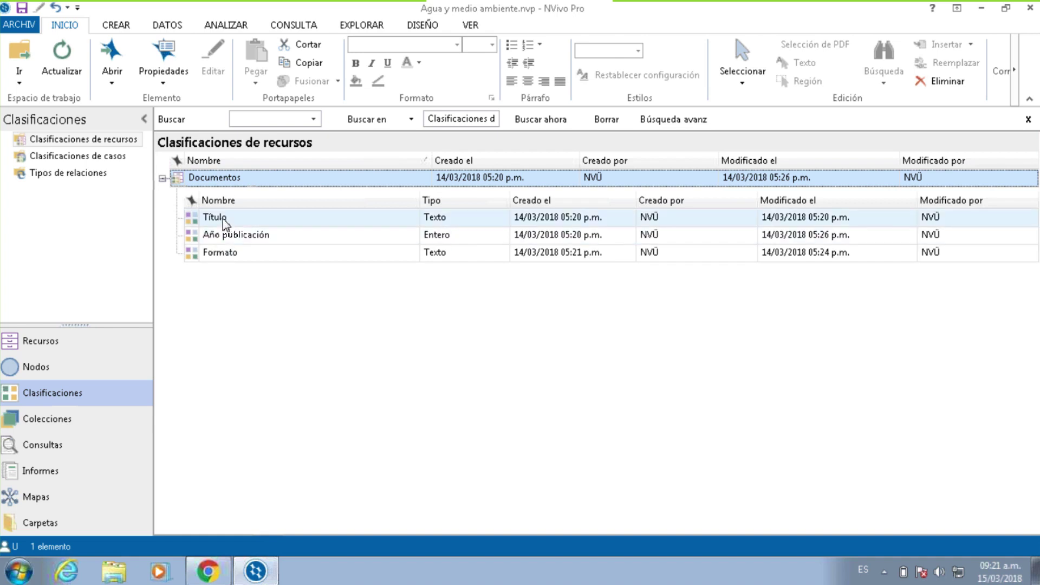
Chart the sources by attribute value for Año publicación and widen the chart area.
click(250, 235)
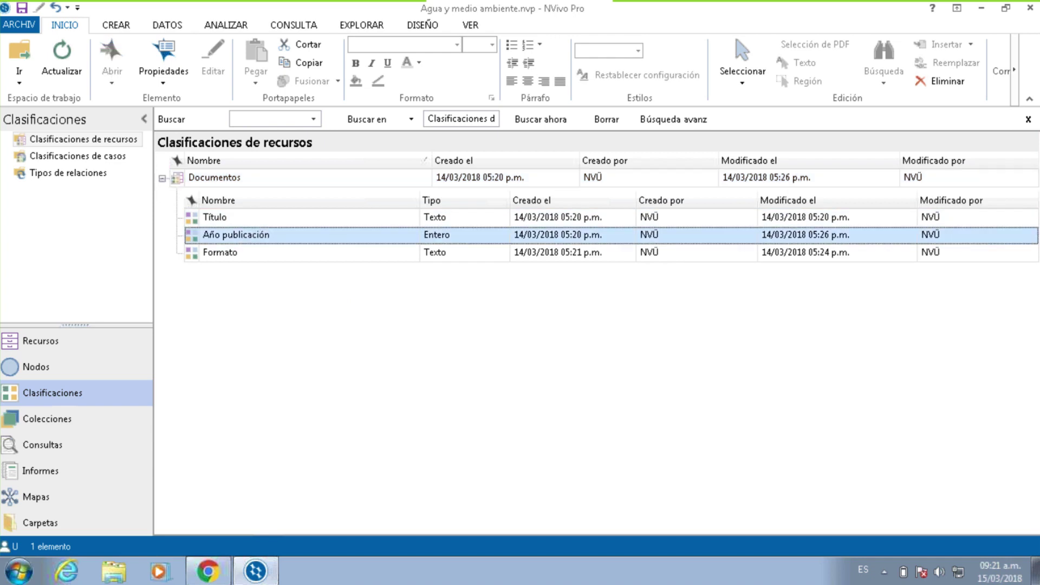
right_click(244, 236)
mouse_move(466, 393)
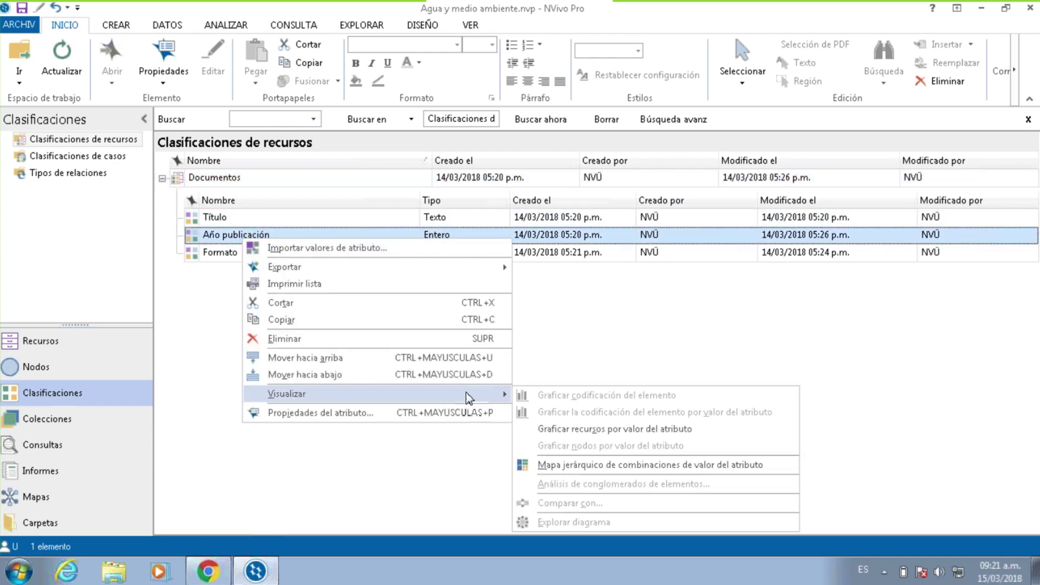
click(600, 428)
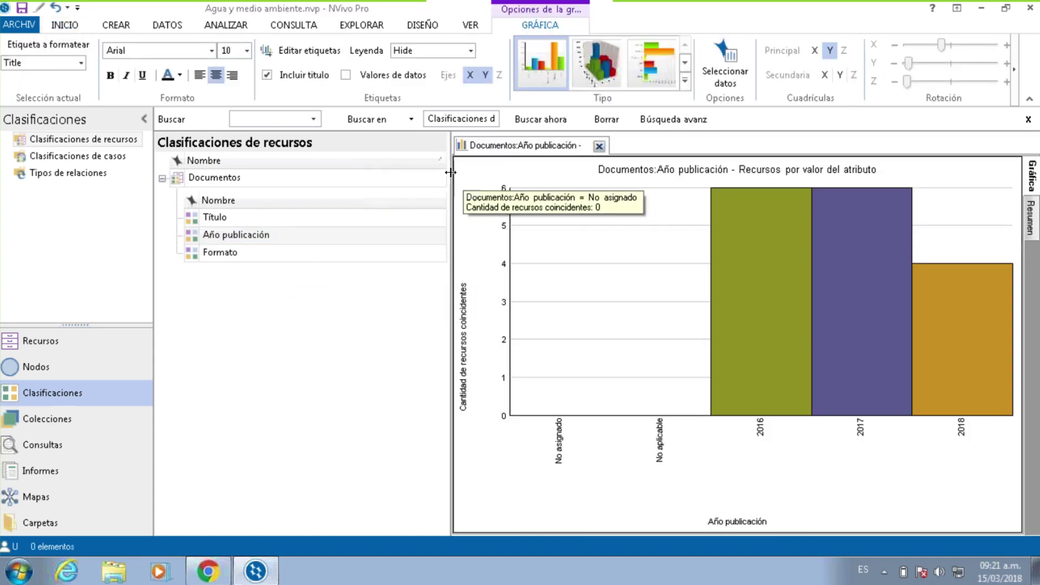
drag(451, 172, 261, 174)
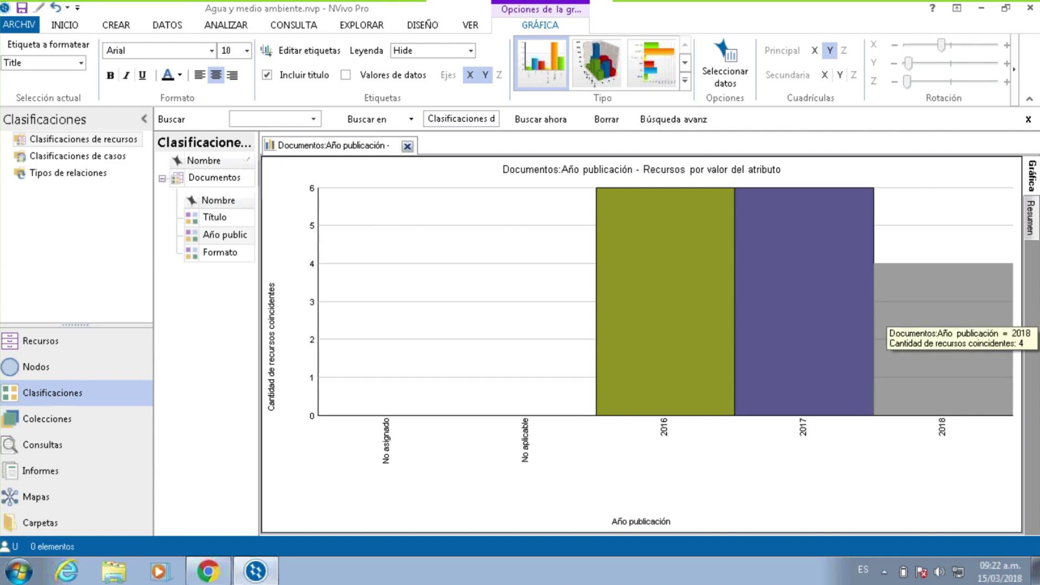
Limit the Año publicación chart's X axis to all attribute values except 'No asignado' and 'No aplicable'.
click(724, 59)
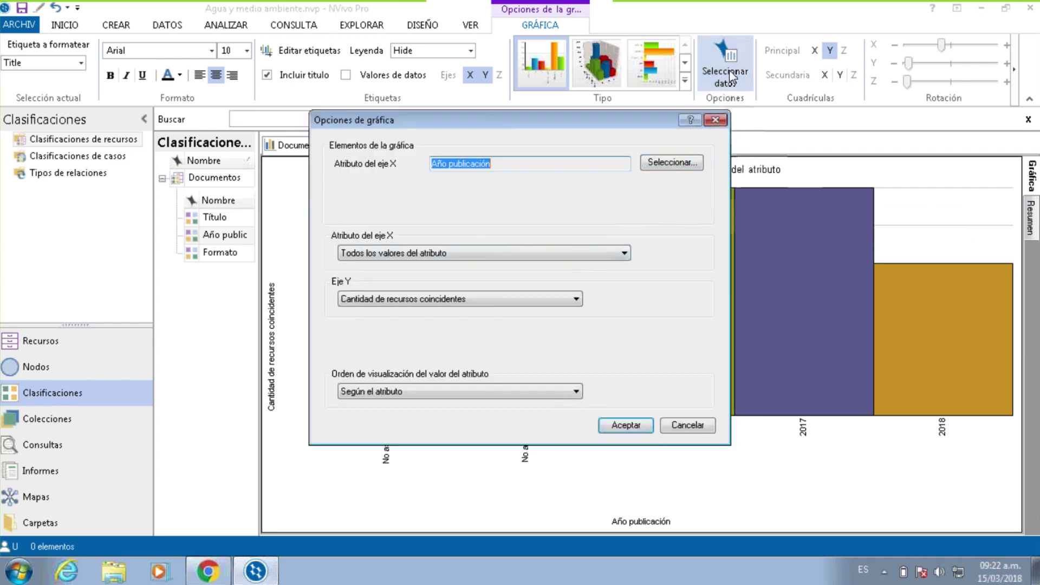
click(441, 255)
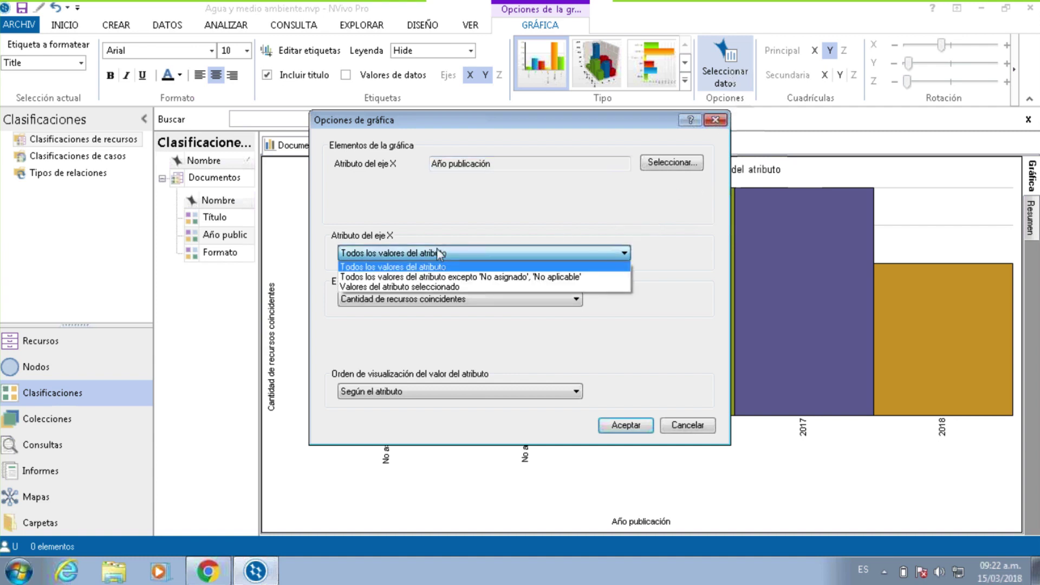
click(444, 287)
click(472, 253)
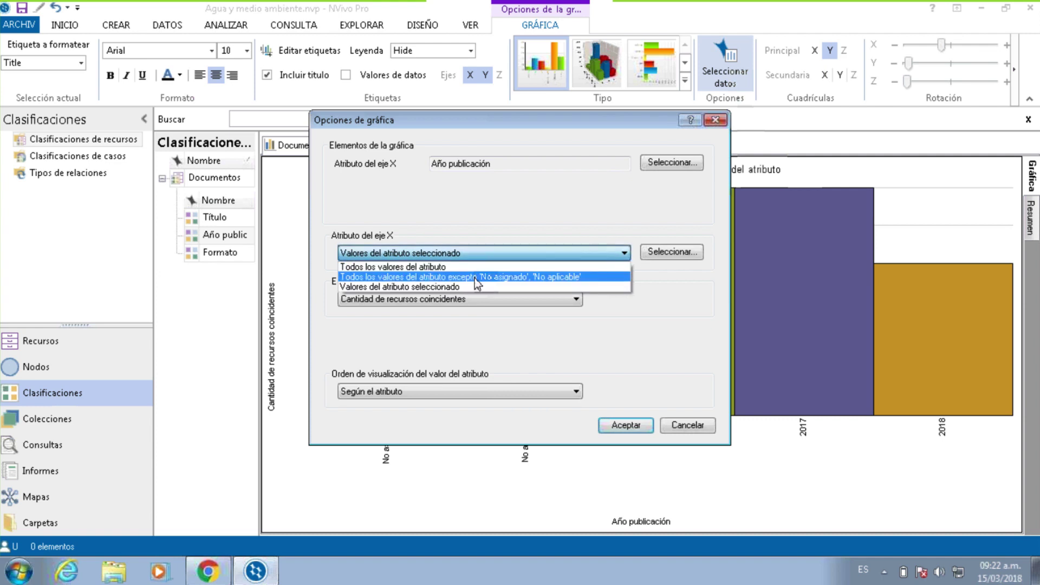
click(474, 277)
click(618, 428)
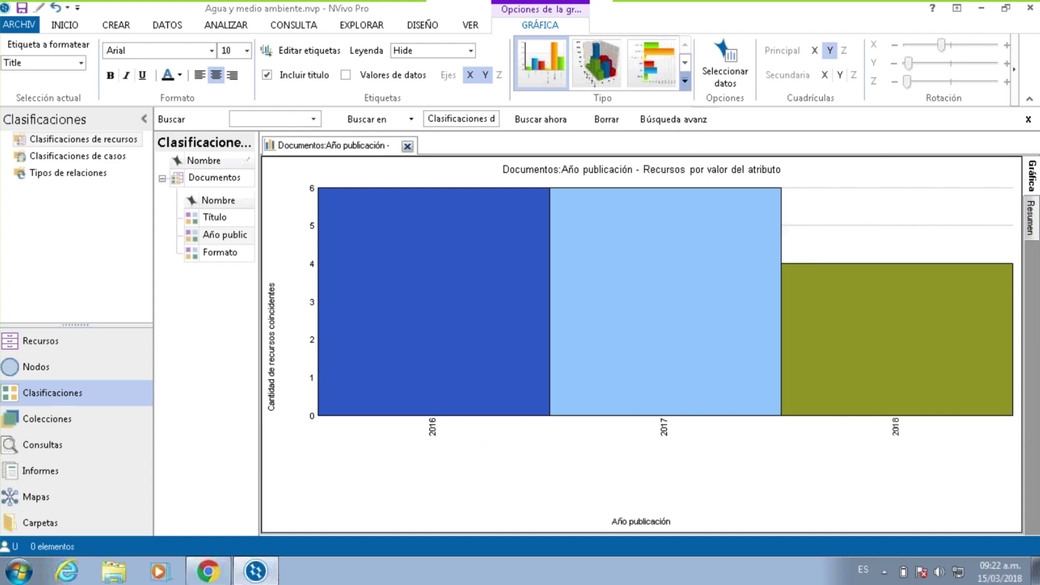
Change the chart type to horizontal bars and then to a pie chart.
click(685, 80)
click(549, 176)
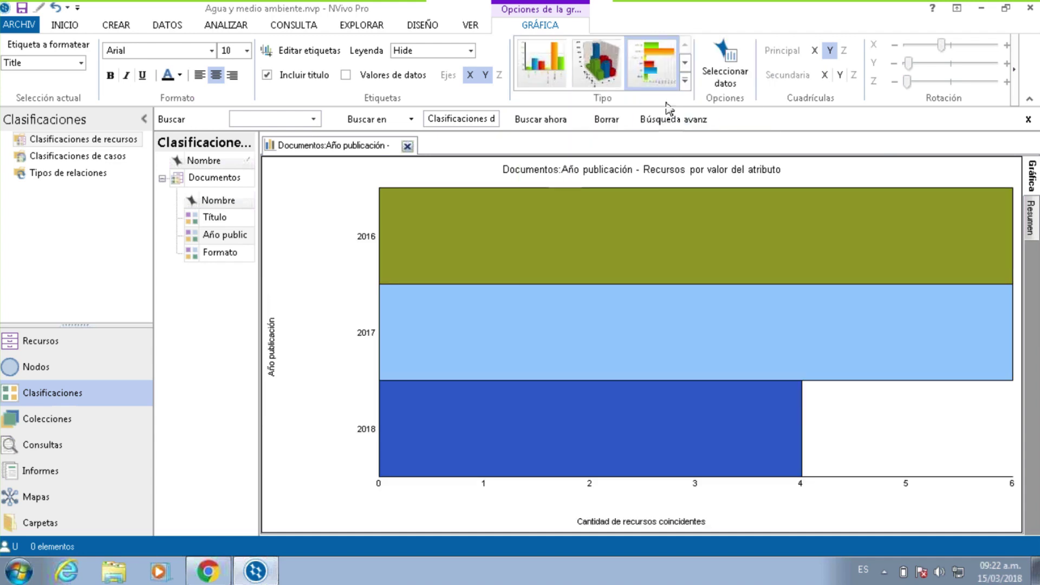
click(687, 81)
click(574, 262)
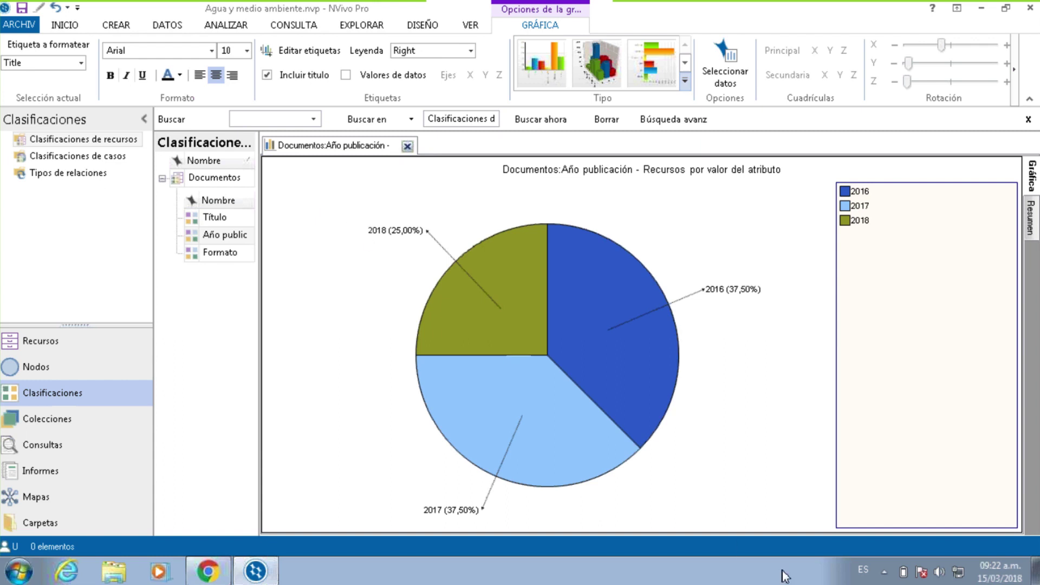
right_click(325, 213)
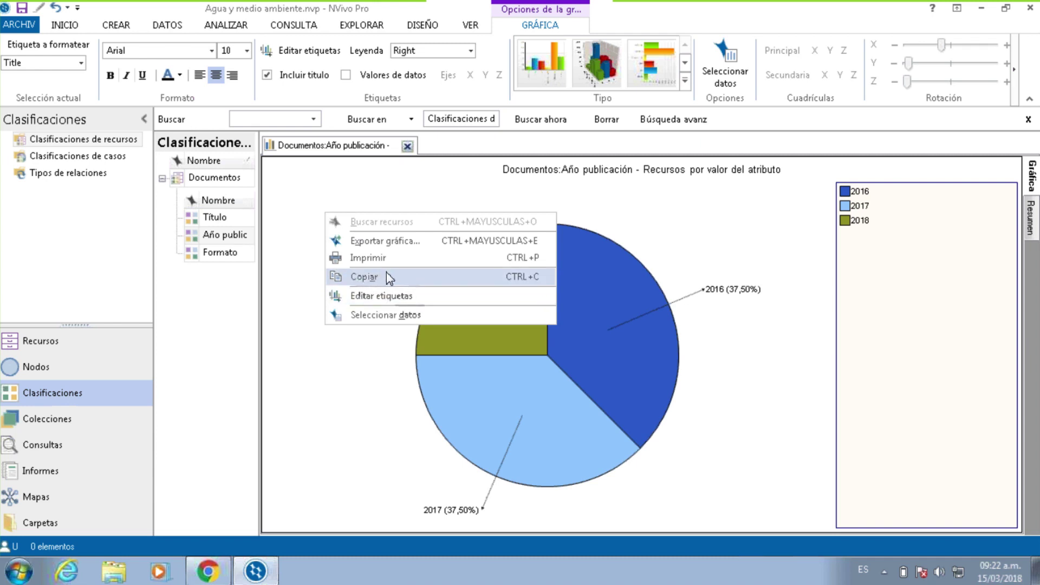
click(385, 241)
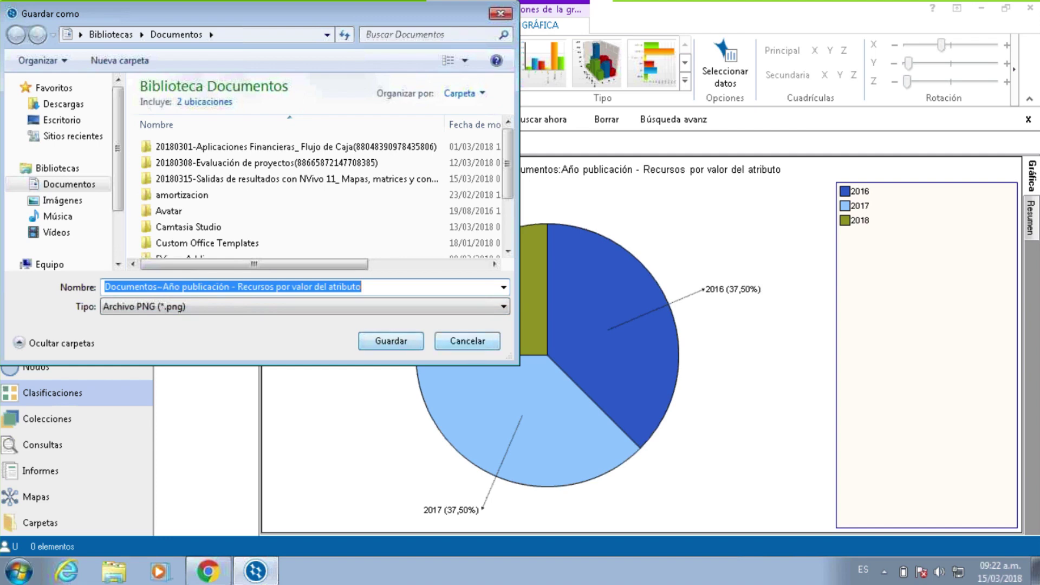
click(467, 341)
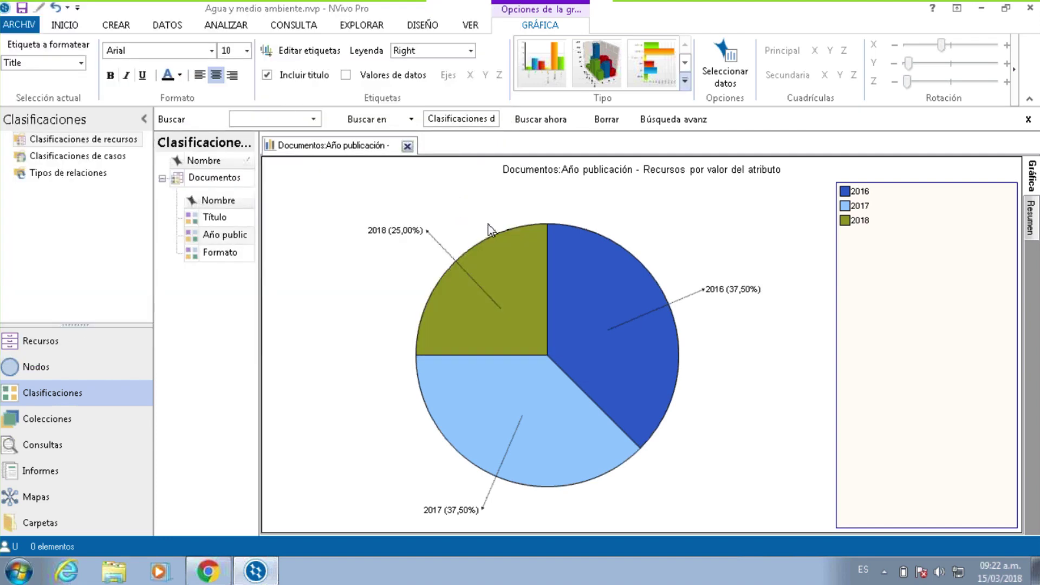
Close the pie chart and open the Documentos classification sheet.
mouse_move(564, 284)
click(408, 146)
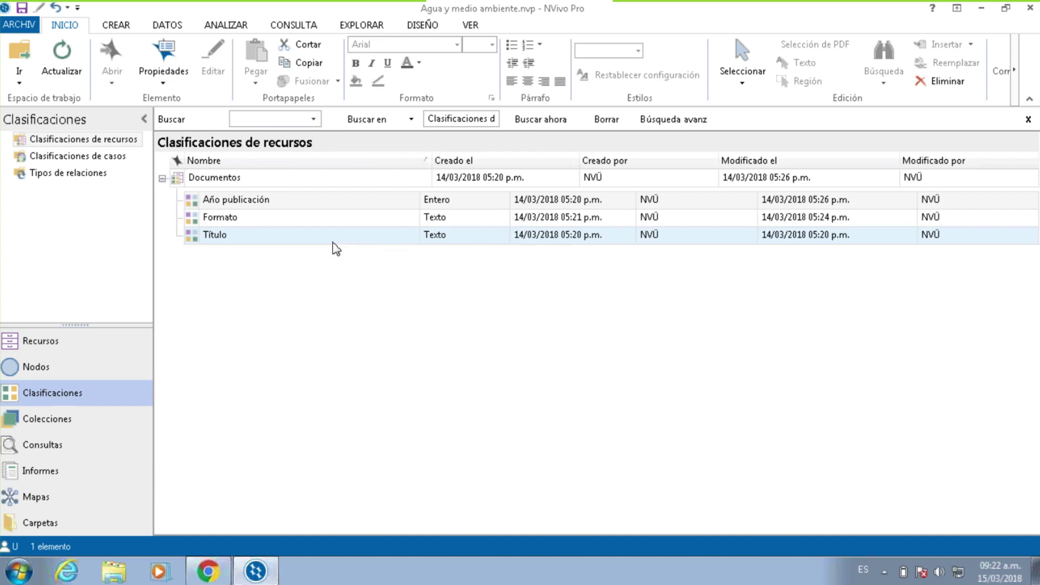
click(217, 178)
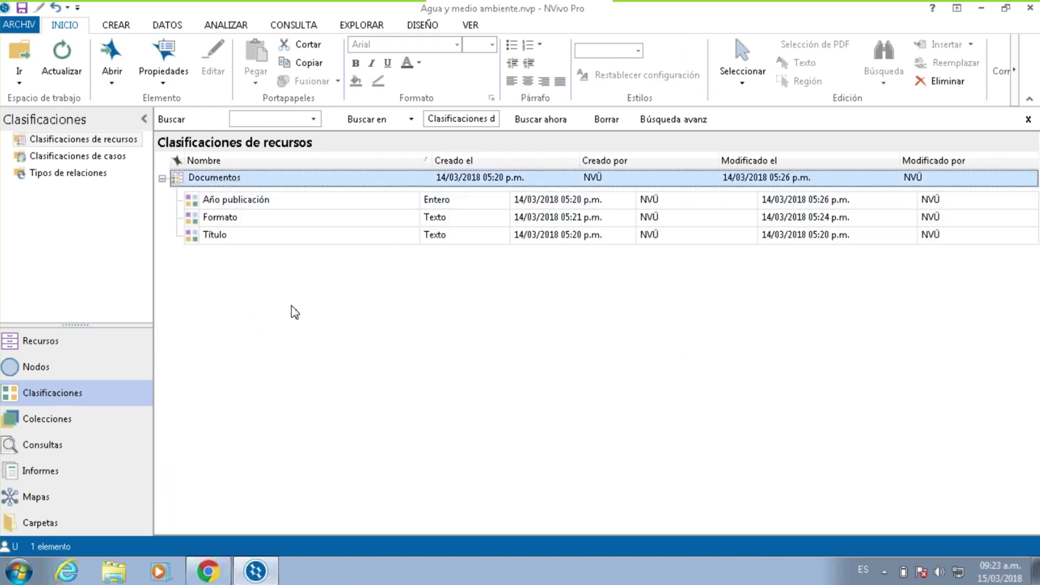
double_click(228, 182)
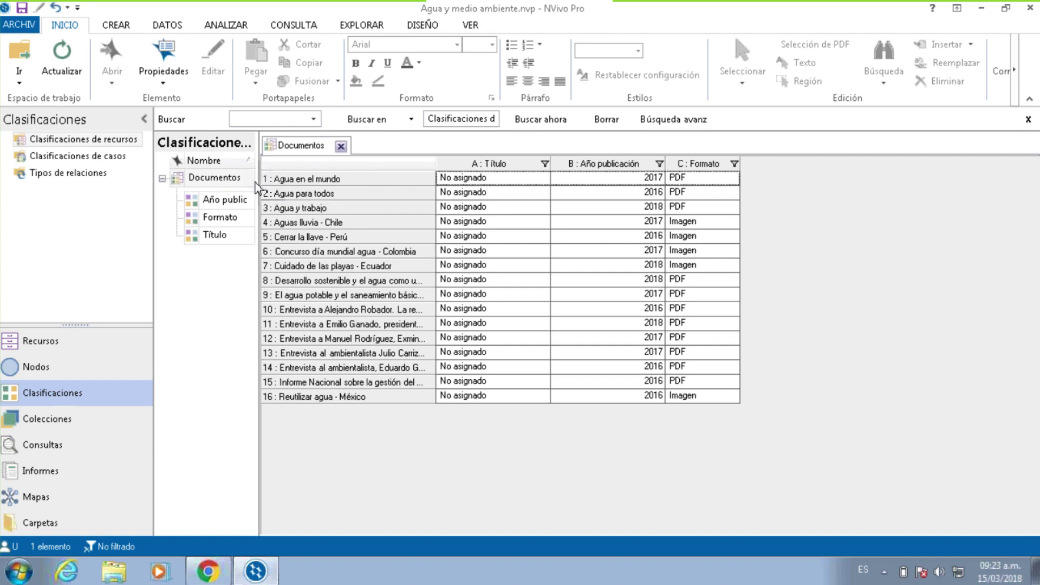
Check the case classifications, return to the source classifications and close the Documentos sheet.
click(120, 140)
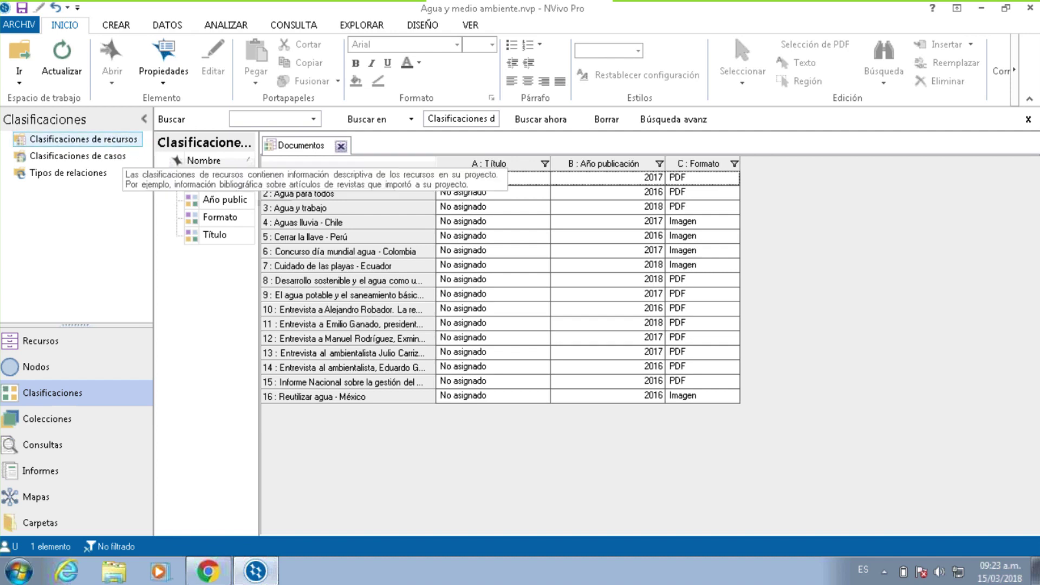
click(116, 158)
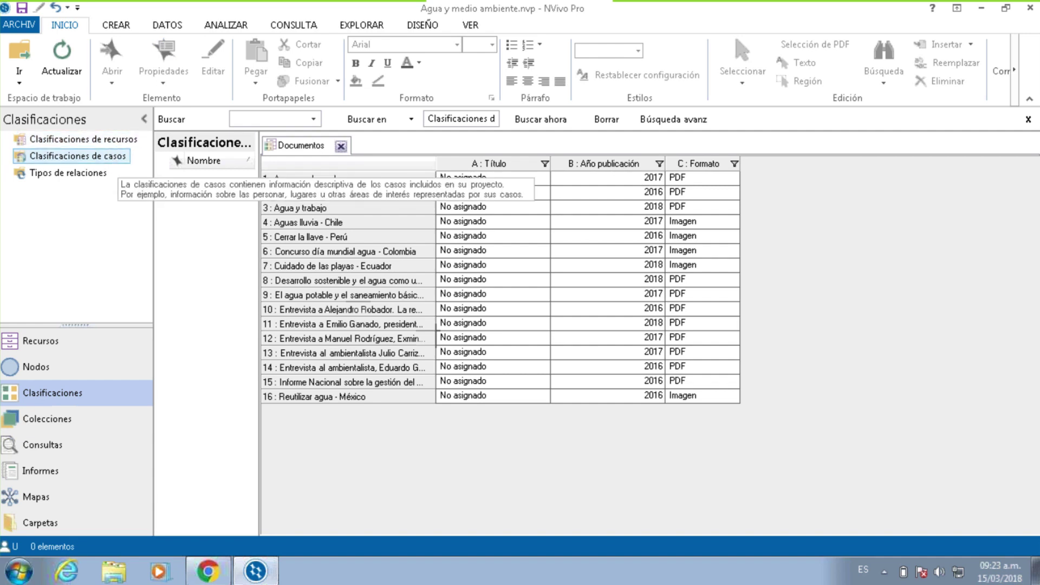
click(120, 141)
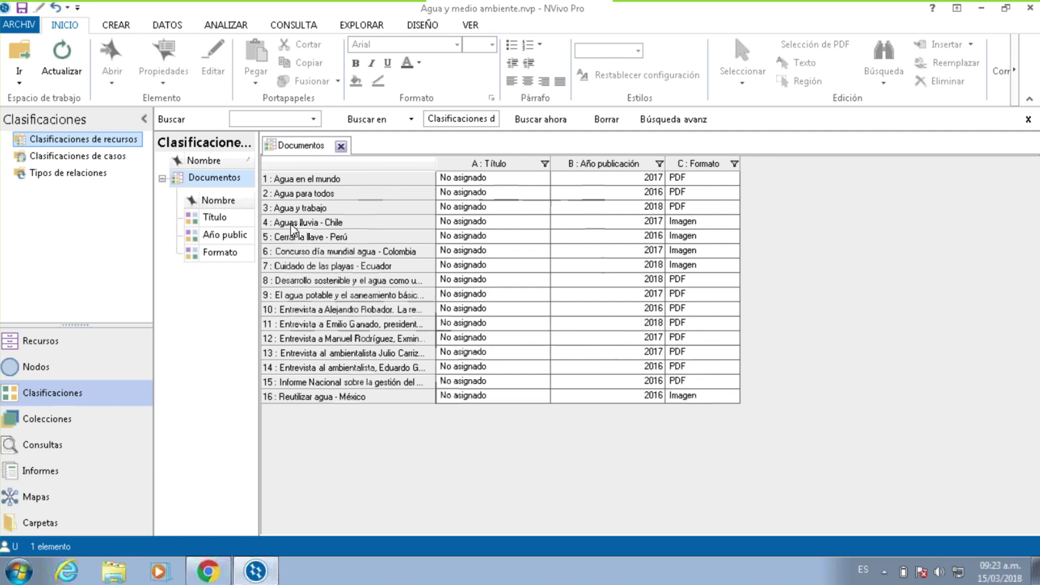
click(341, 146)
Export the Documentos classification sheet to the desktop as the Excel file Hoja de clasificación - Documentos, keeping the default format options.
right_click(229, 177)
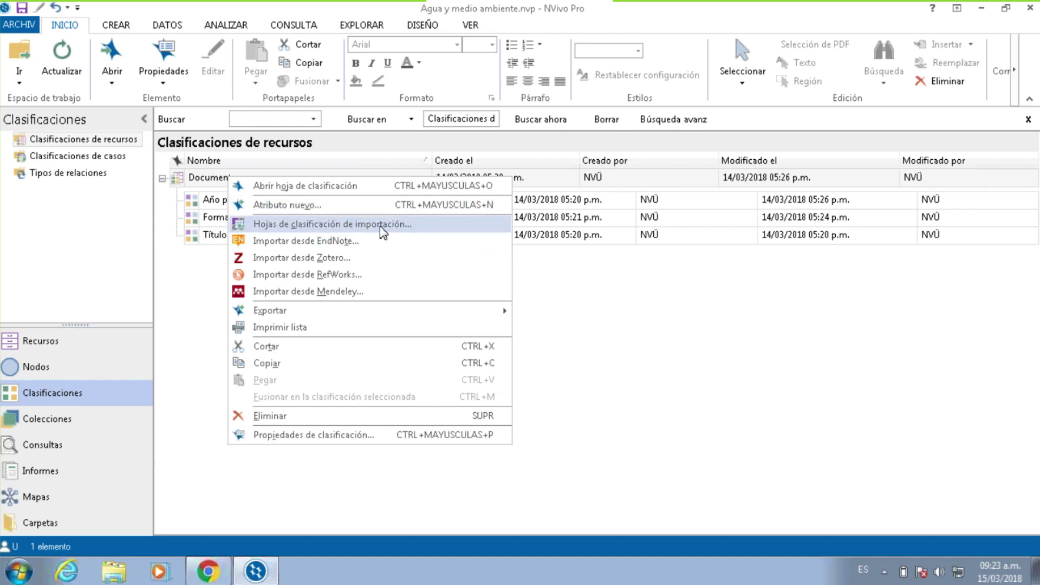
mouse_move(304, 313)
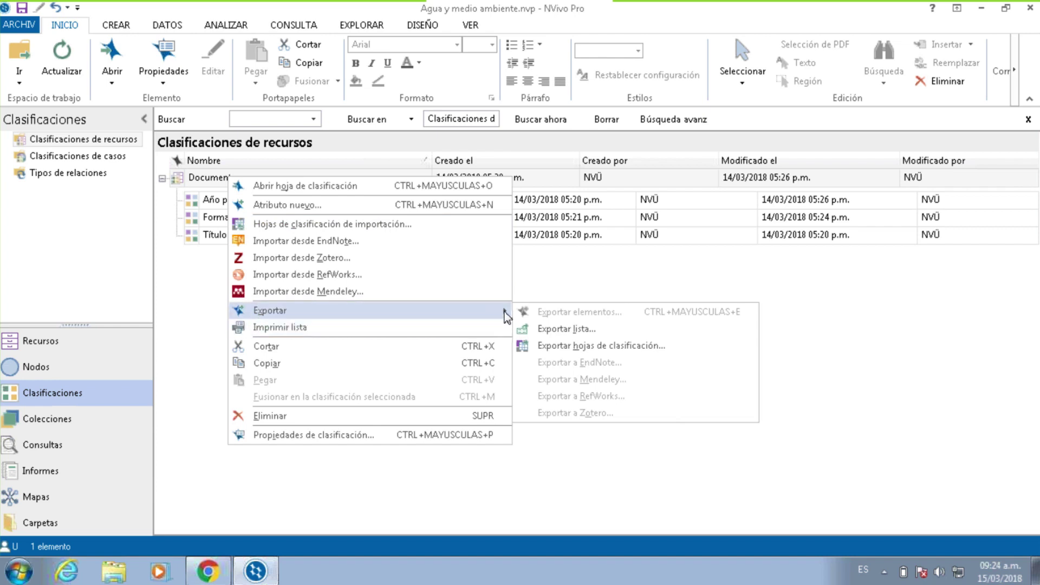
click(589, 347)
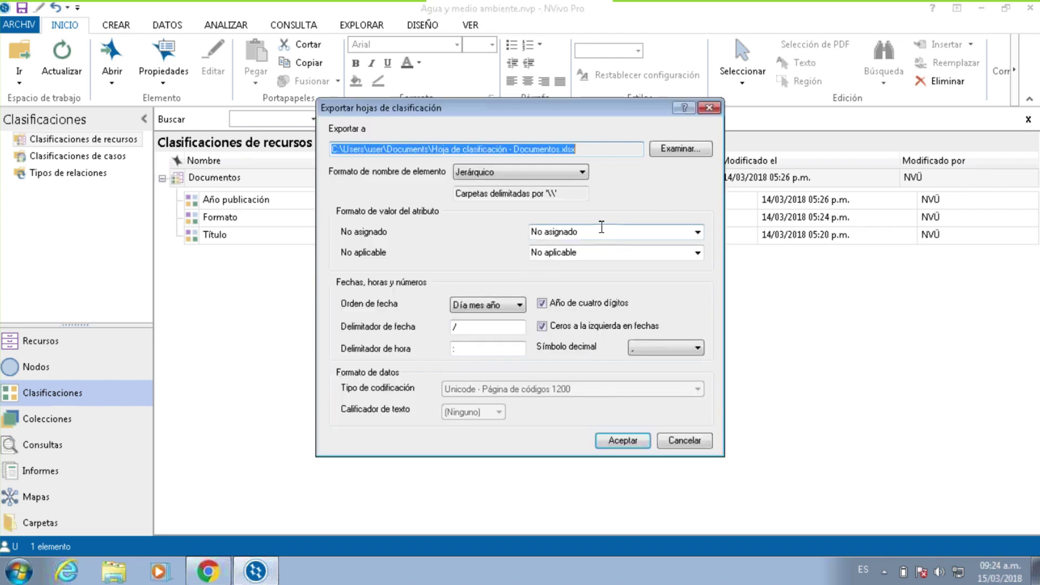
click(678, 148)
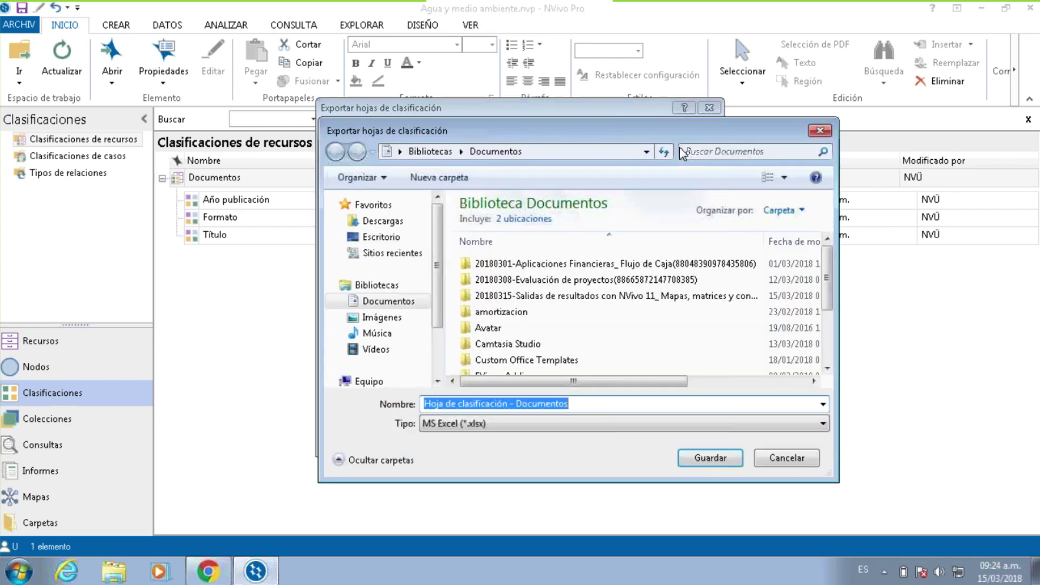
click(388, 238)
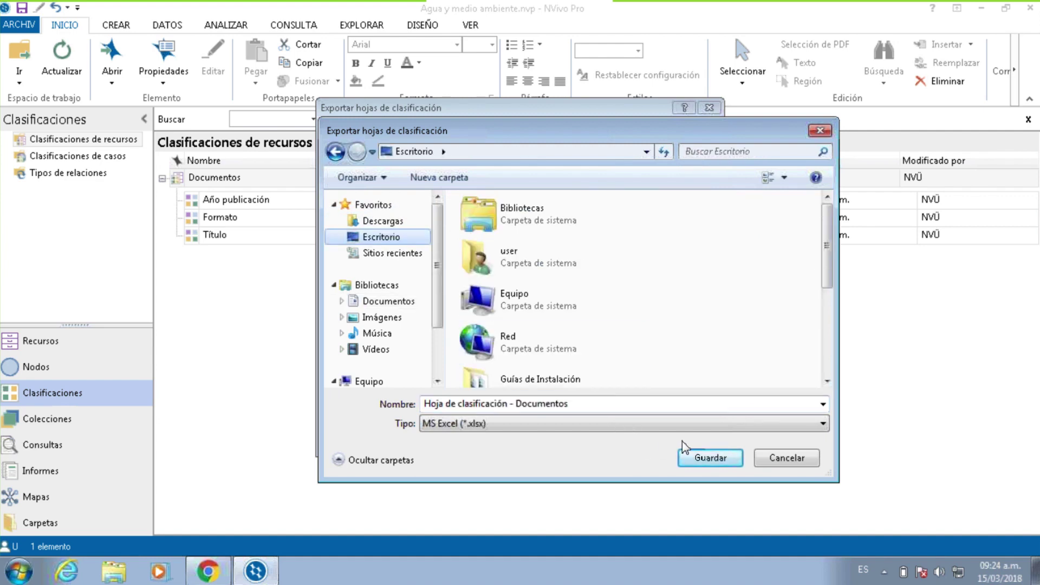
click(712, 469)
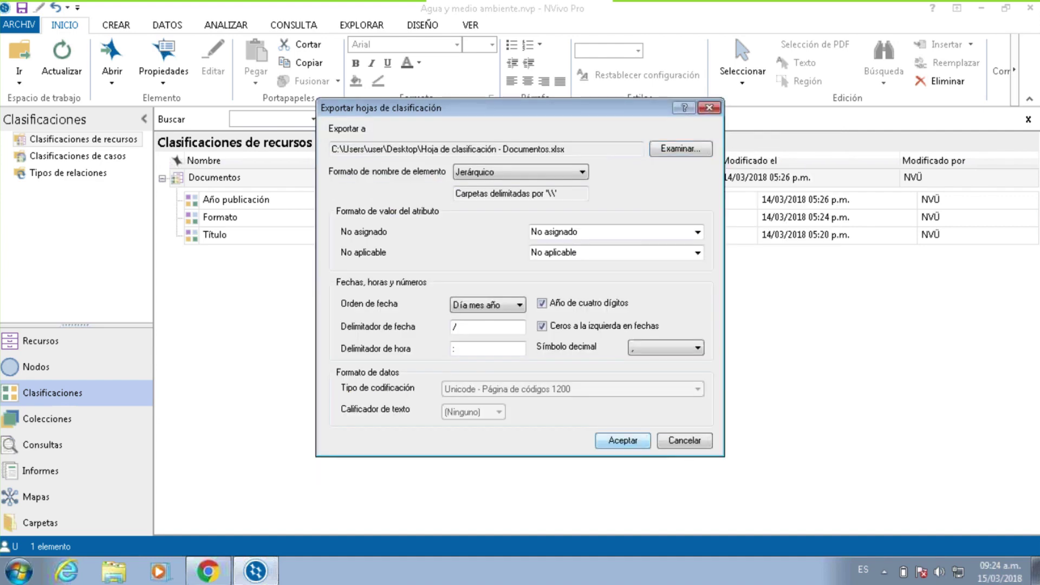
click(622, 439)
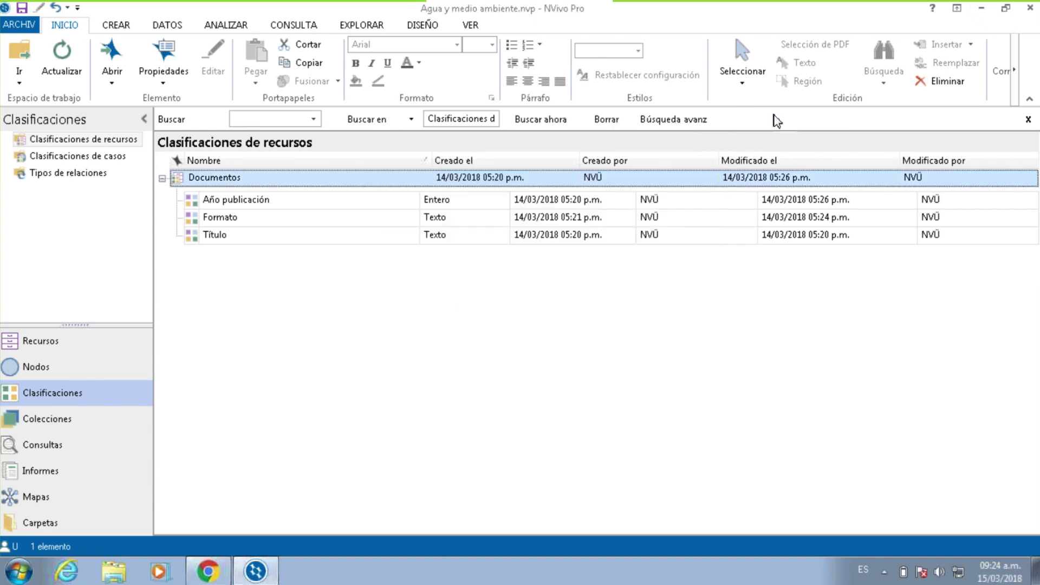
Open the exported Hoja de clasificación - Documentos workbook from the desktop in Excel, maximize it and widen column A.
click(114, 574)
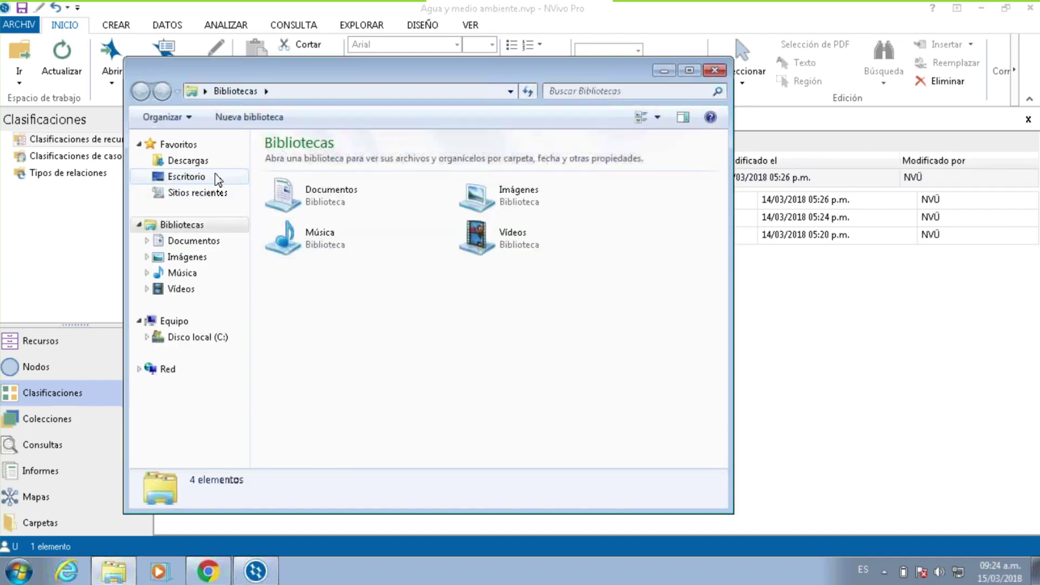
click(216, 175)
scroll(703, 386, down, 3)
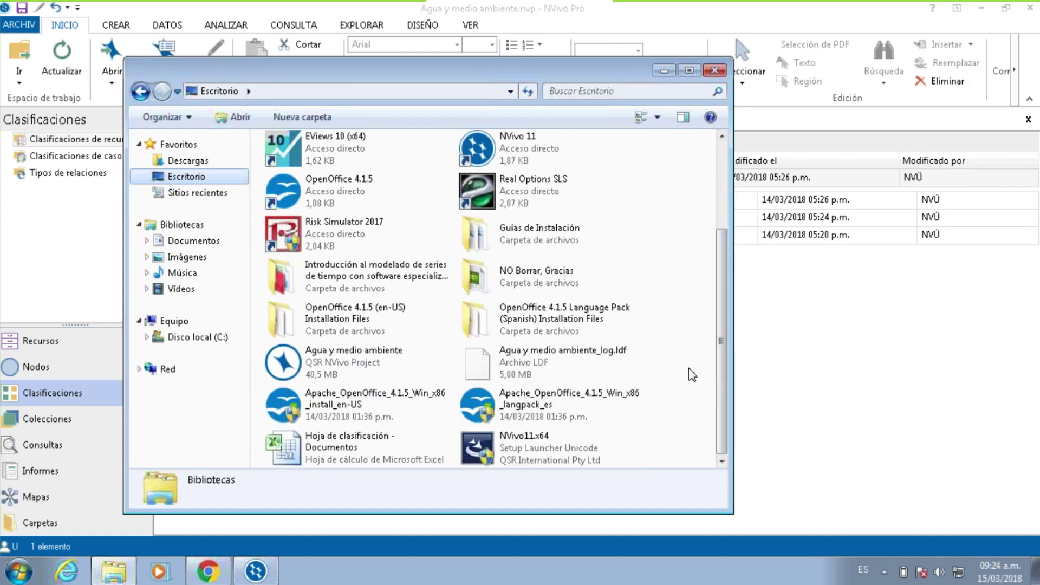
double_click(386, 450)
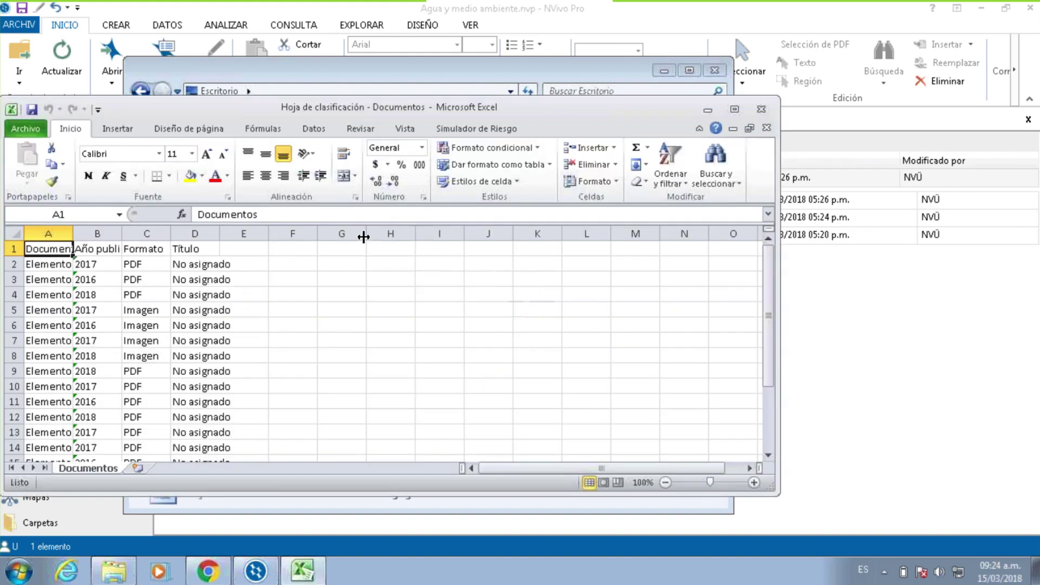
click(734, 108)
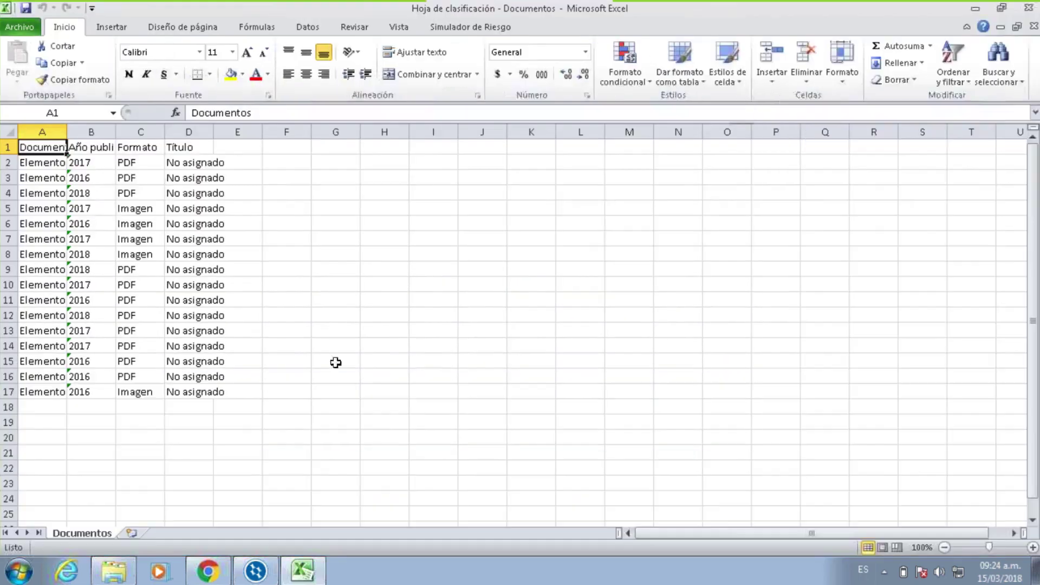
drag(67, 132, 151, 133)
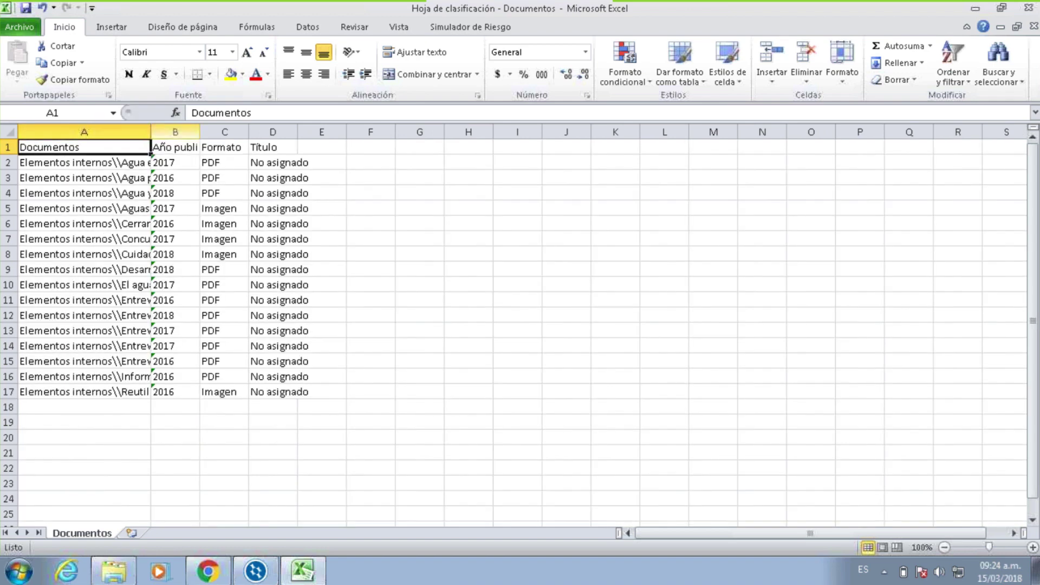
Close the exported workbook and the desktop folder window to return to NVivo.
click(1029, 9)
click(458, 304)
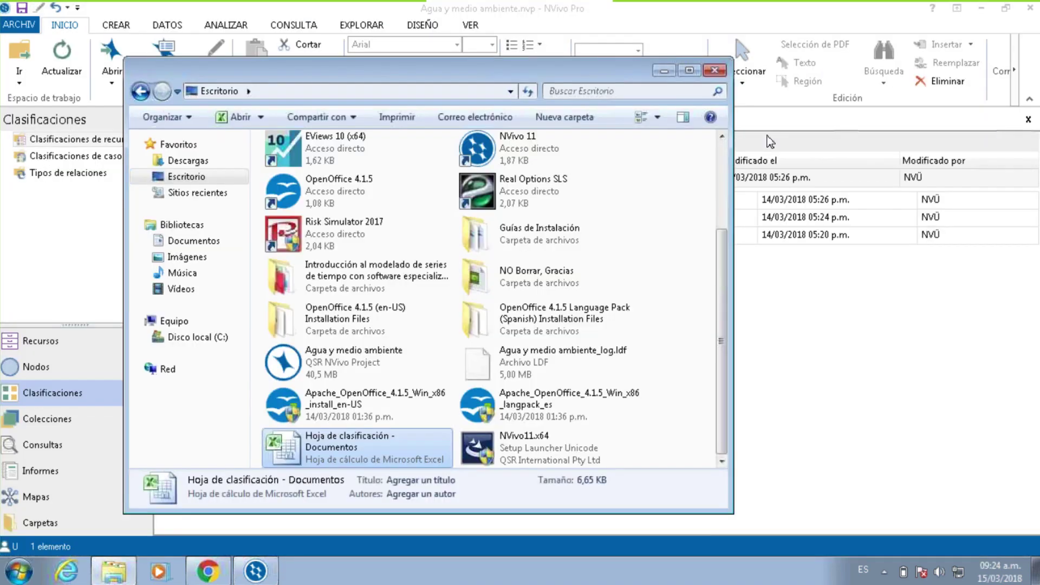
click(715, 71)
click(372, 327)
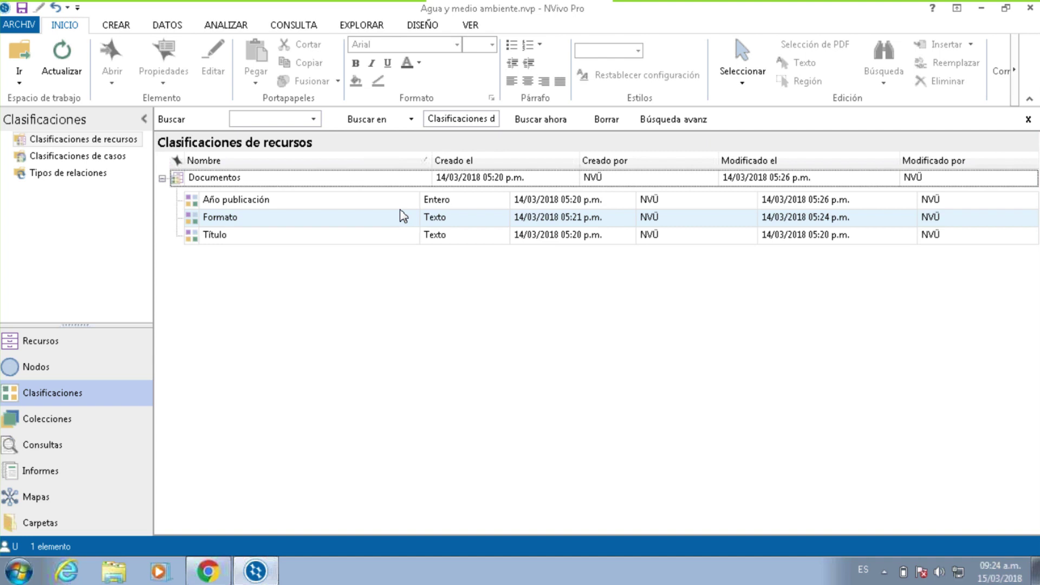
Chart the sources by attribute value for the Año publicación attribute.
right_click(255, 208)
mouse_move(303, 358)
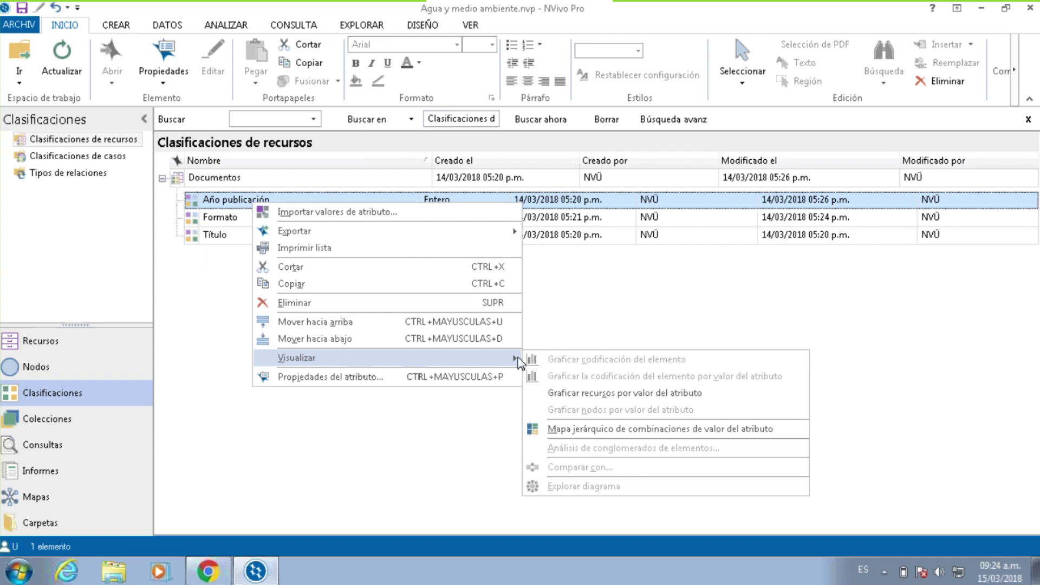
click(603, 397)
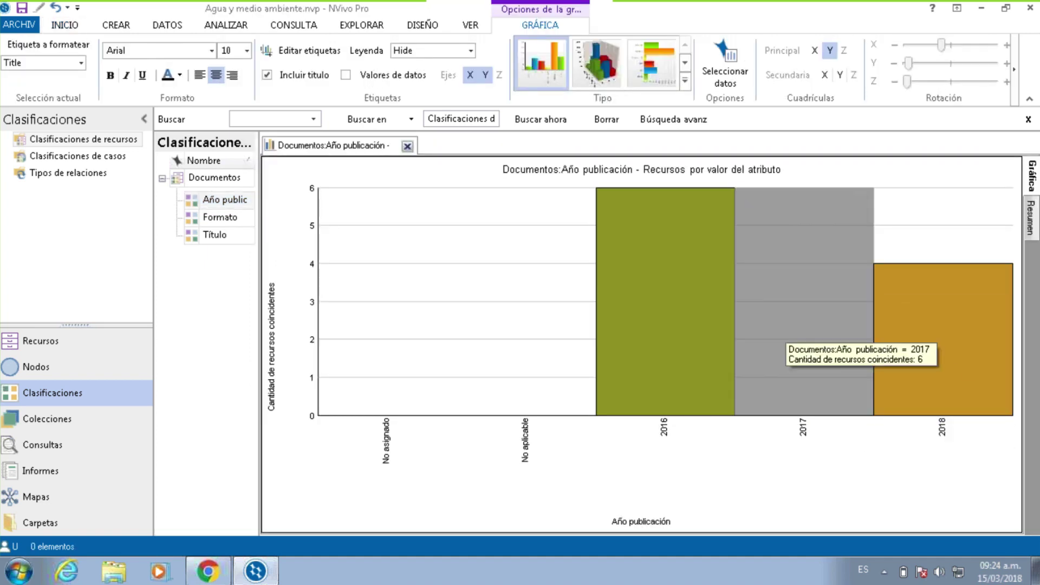
List the sources behind the chart's 2016 bar, widen the results list and close the chart.
double_click(671, 258)
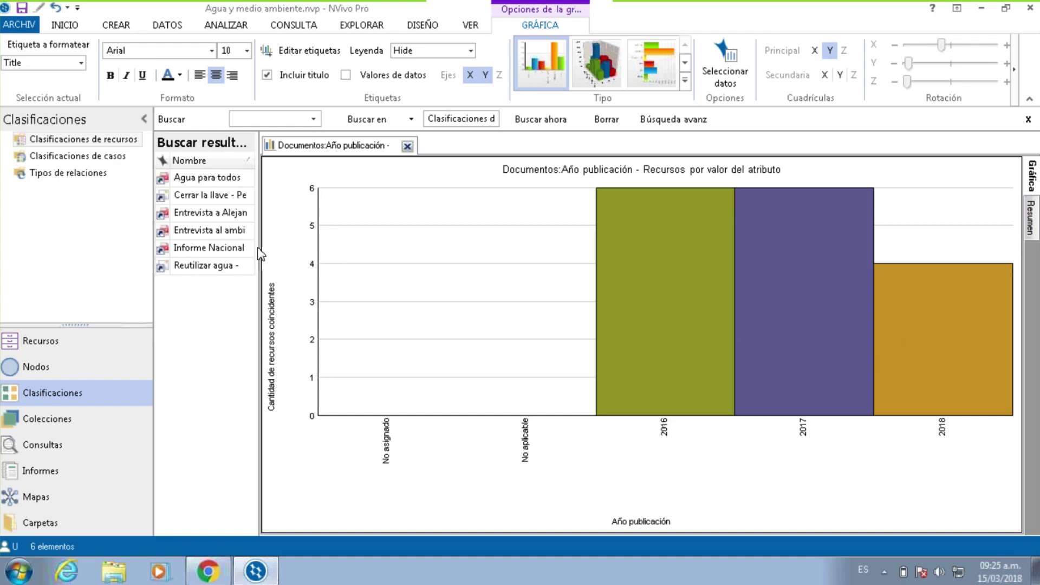
drag(258, 255, 359, 254)
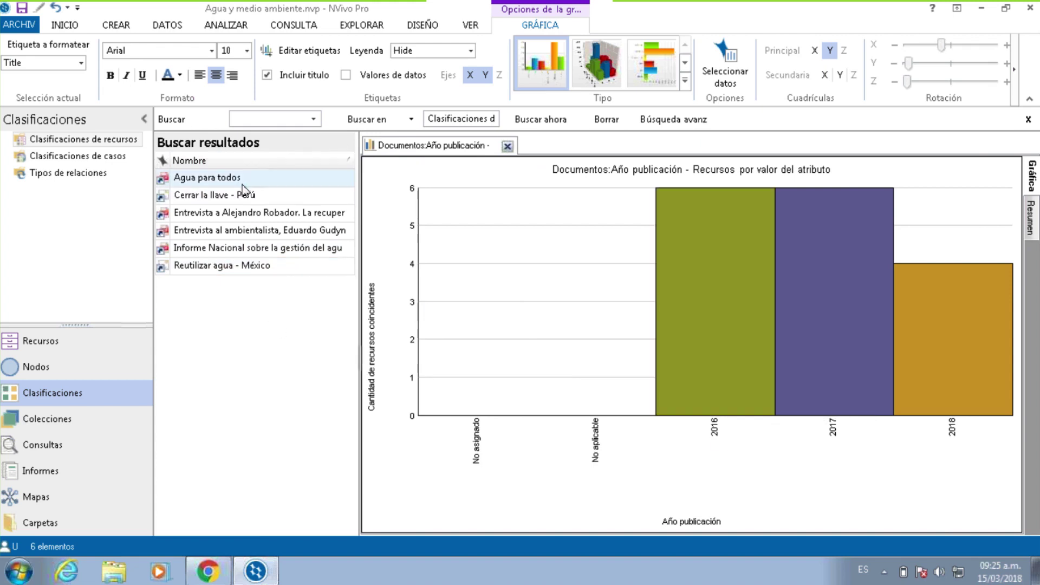
click(508, 146)
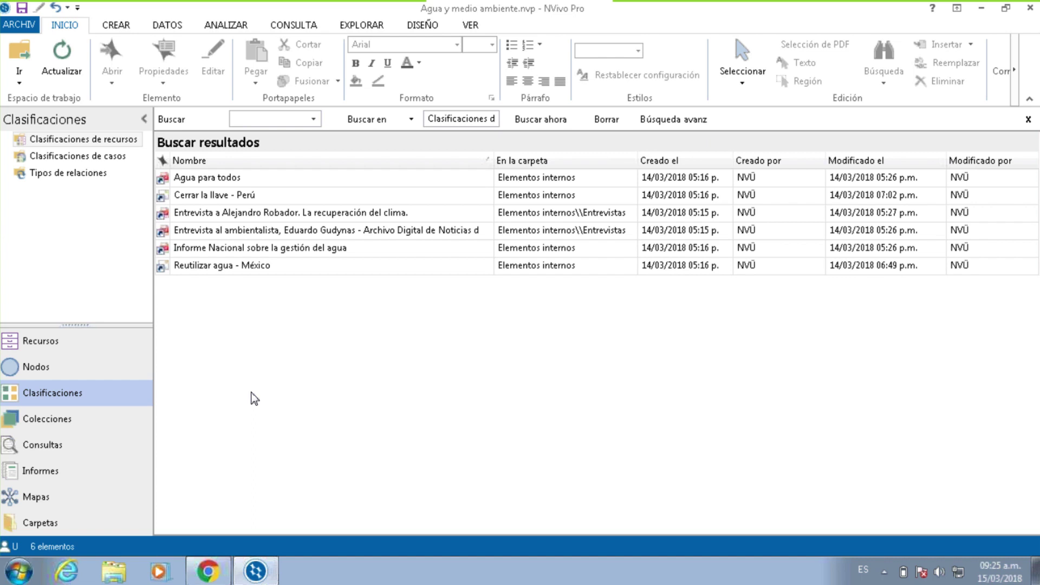
Go through the Prioridad revisión Alta, Baja and Media sets in the collections, widening the navigation pane to show their full names.
click(52, 422)
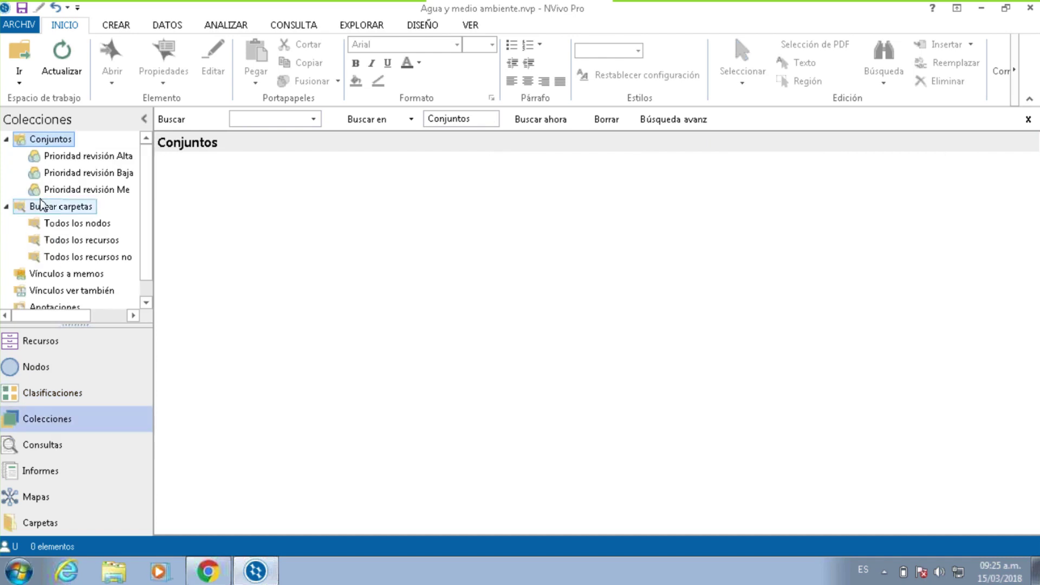
click(81, 156)
click(87, 175)
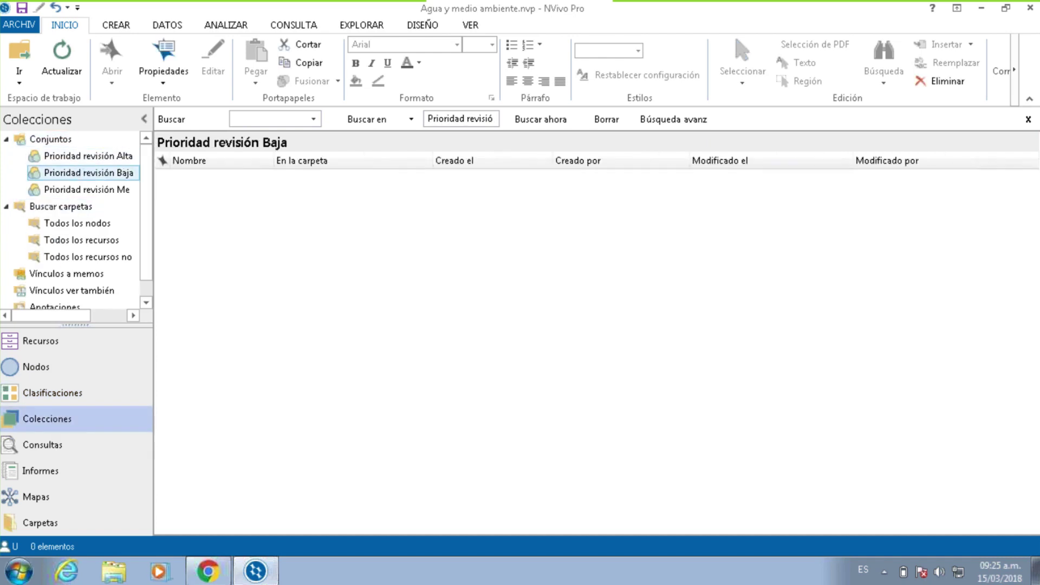
click(100, 156)
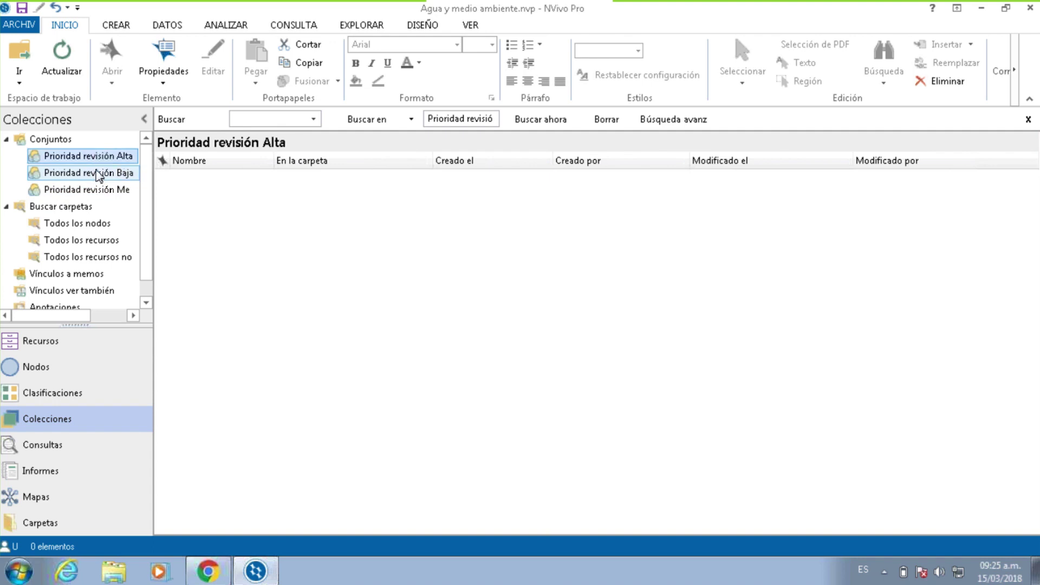
click(100, 173)
click(87, 190)
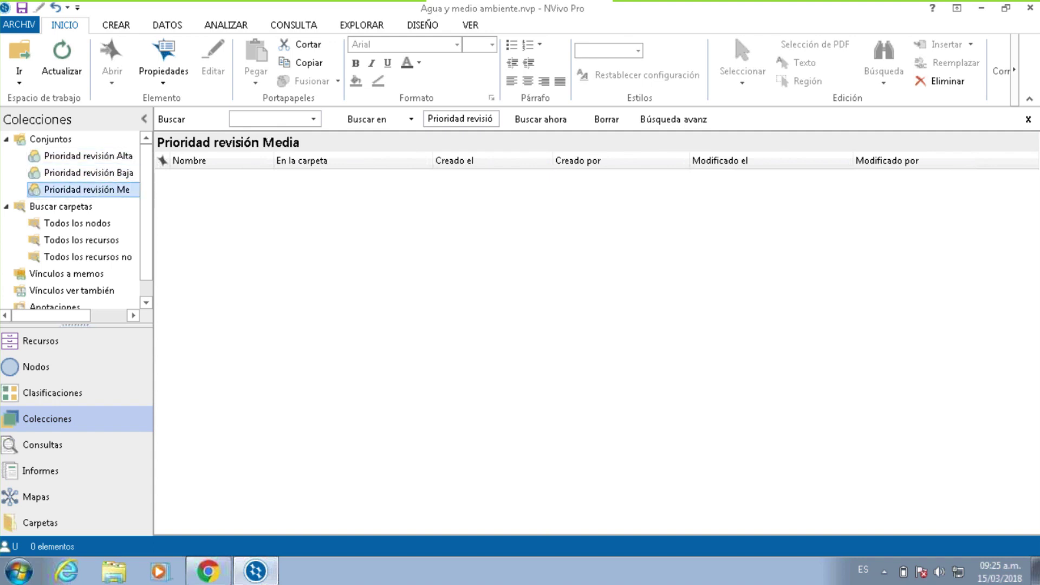
drag(147, 183, 184, 187)
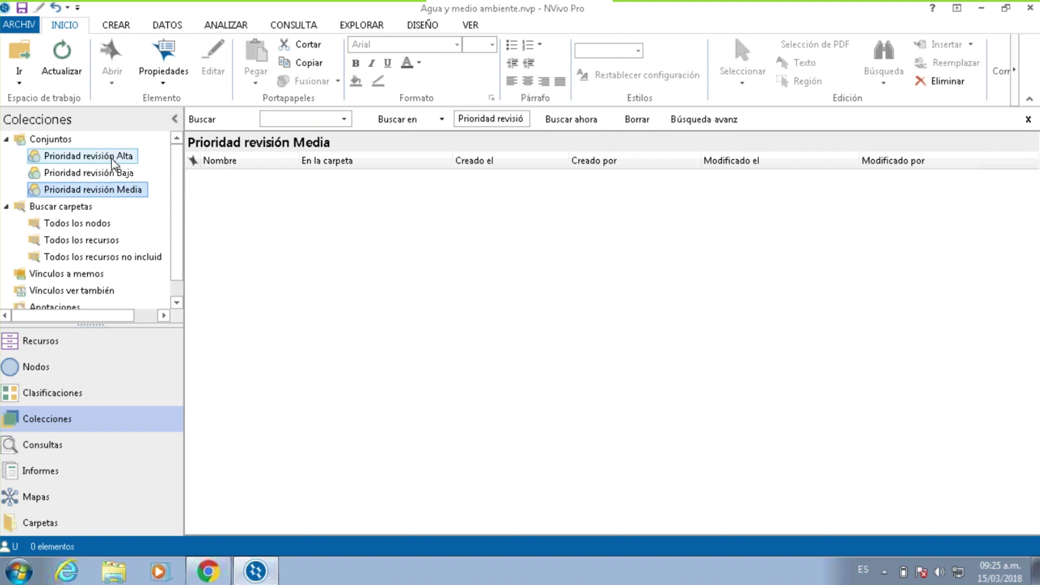
click(113, 158)
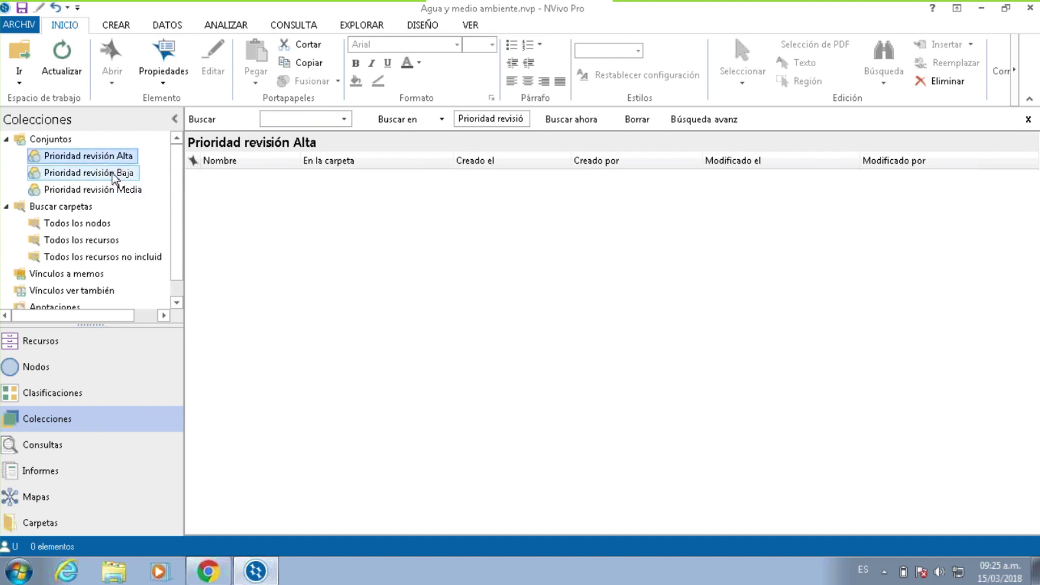
click(118, 174)
click(122, 189)
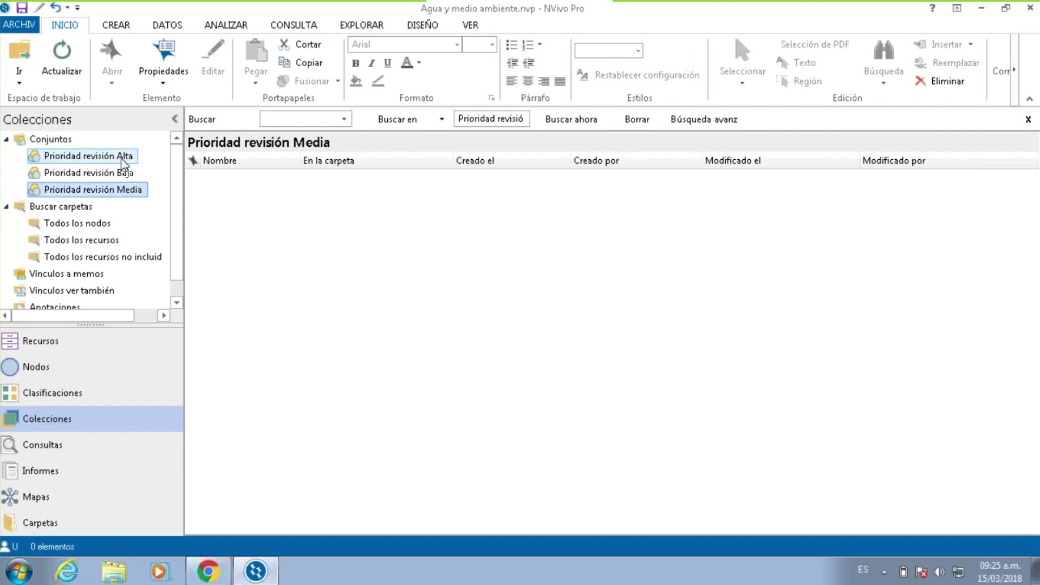
click(109, 156)
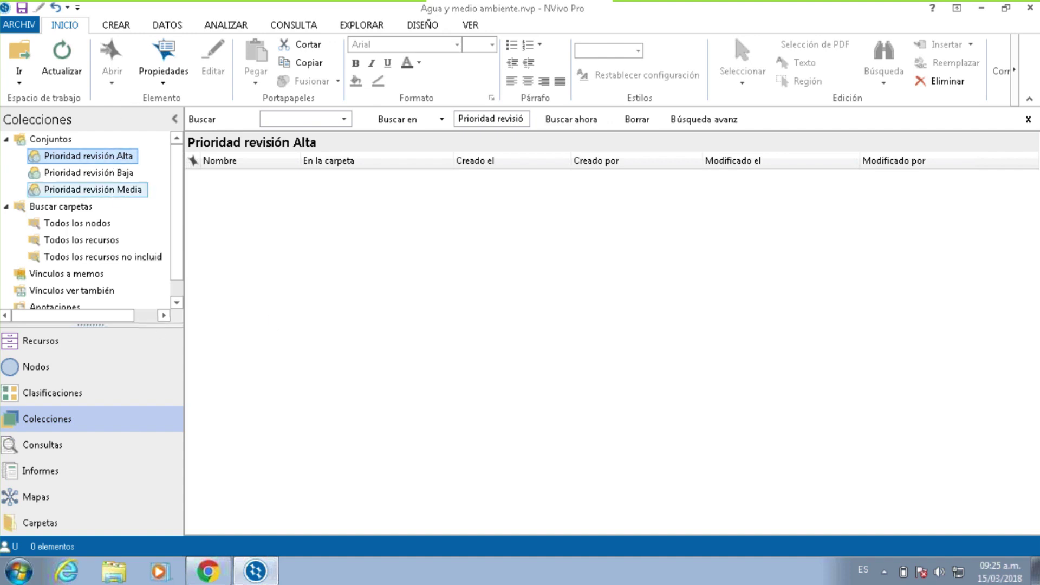
Add the internal sources from Agua en el mundo through Concurso día mundial agua - Colombia to the Prioridad revisión Alta set.
click(49, 342)
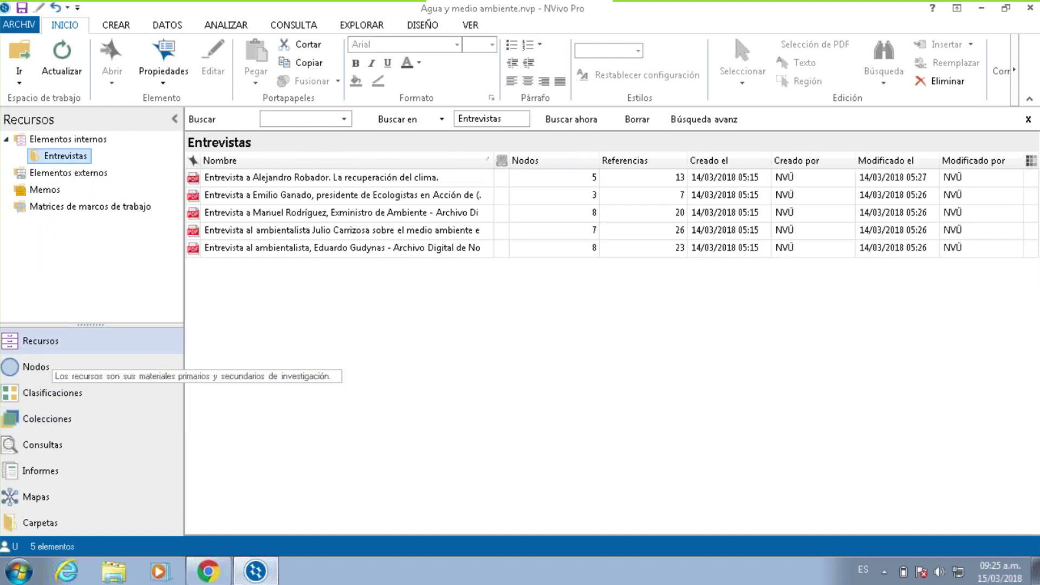
click(57, 138)
click(390, 178)
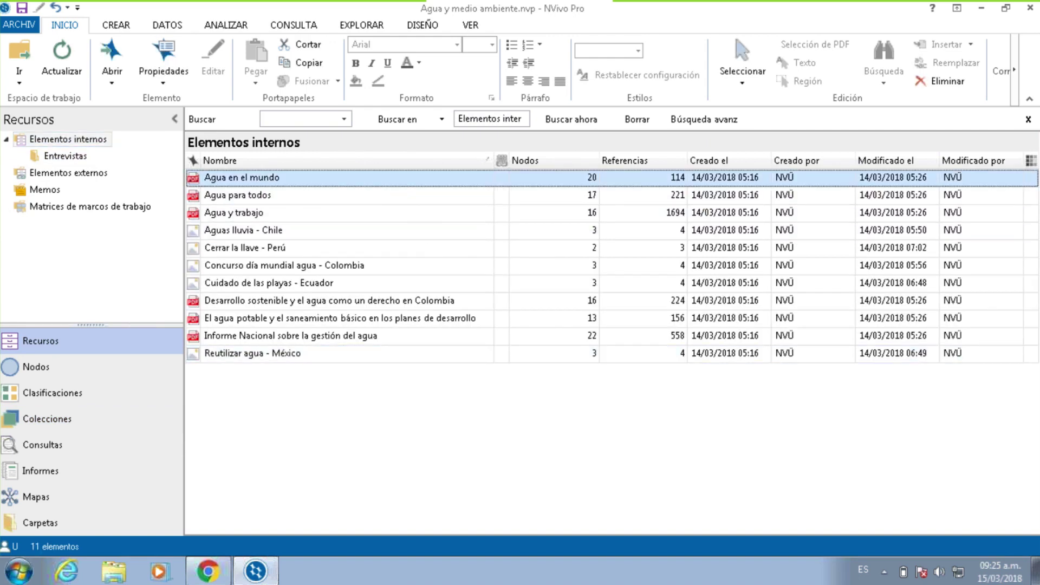
shift+click(356, 265)
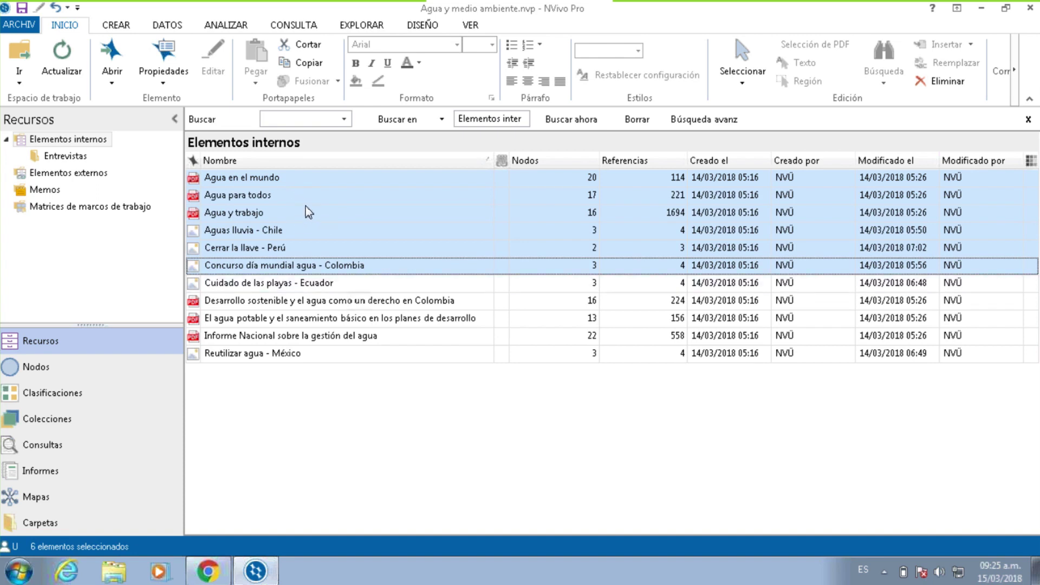
right_click(287, 195)
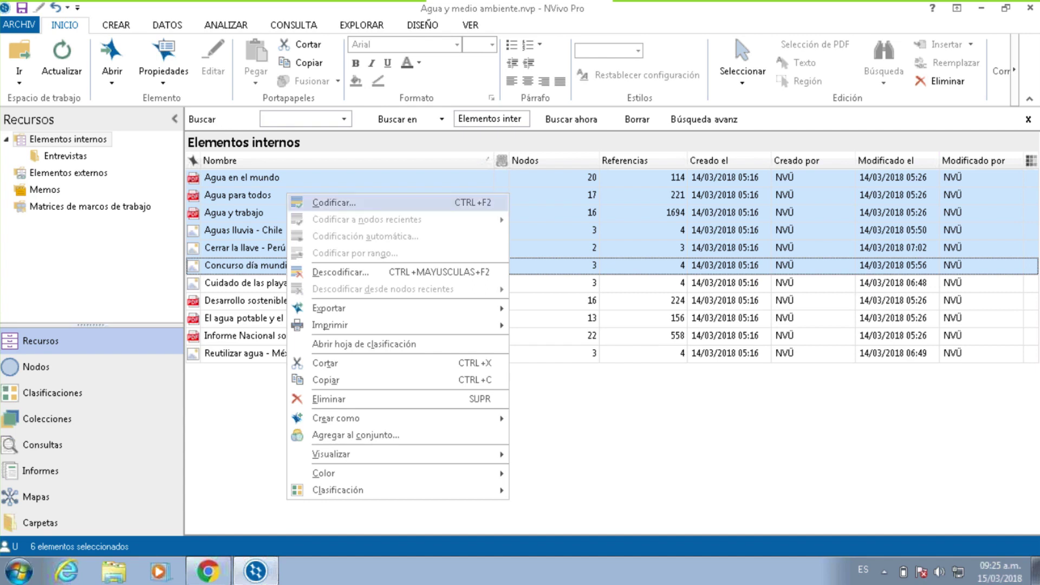
mouse_move(424, 423)
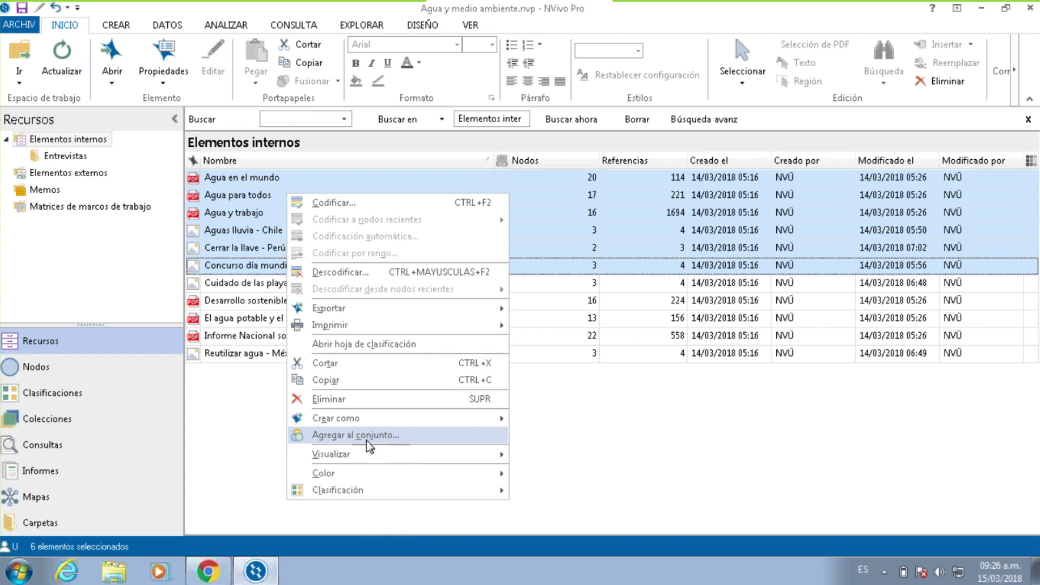
mouse_move(378, 420)
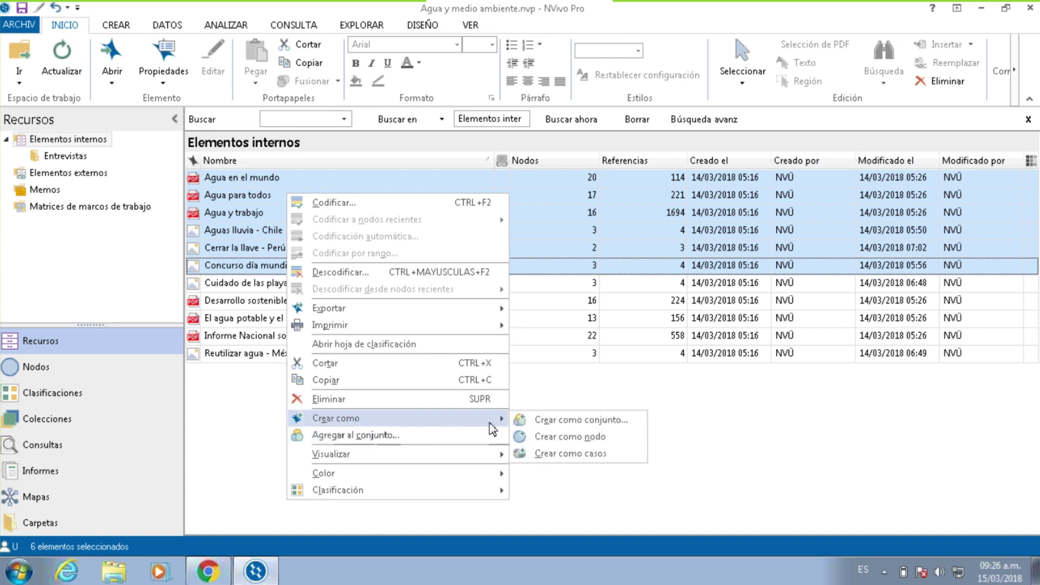
click(337, 436)
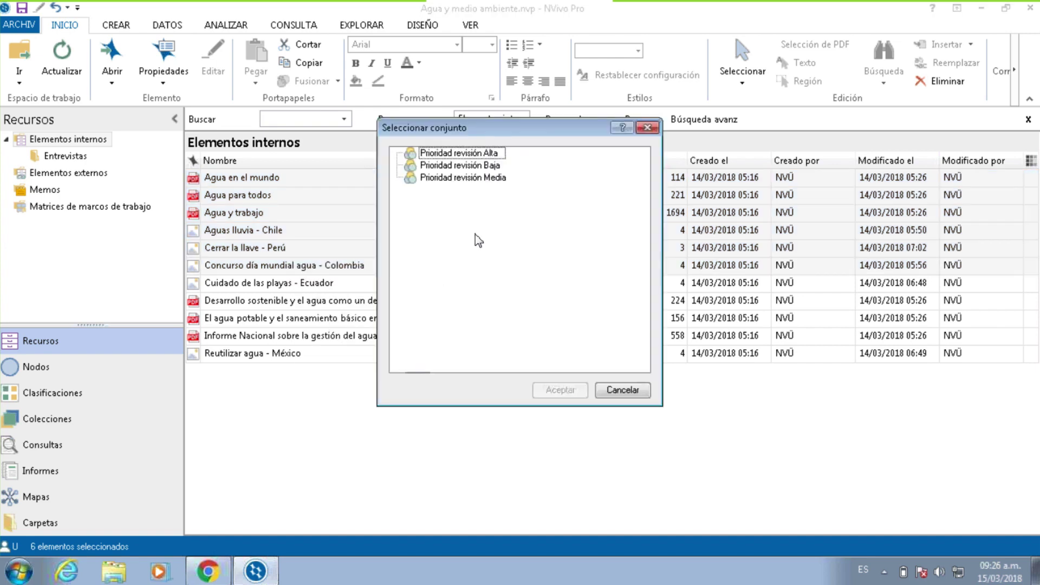
click(477, 157)
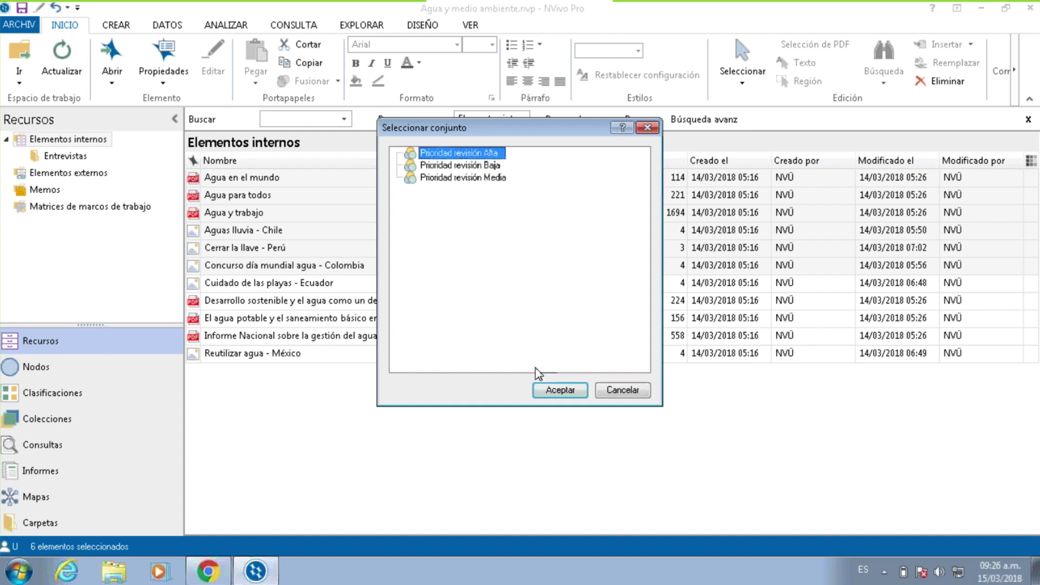
click(561, 391)
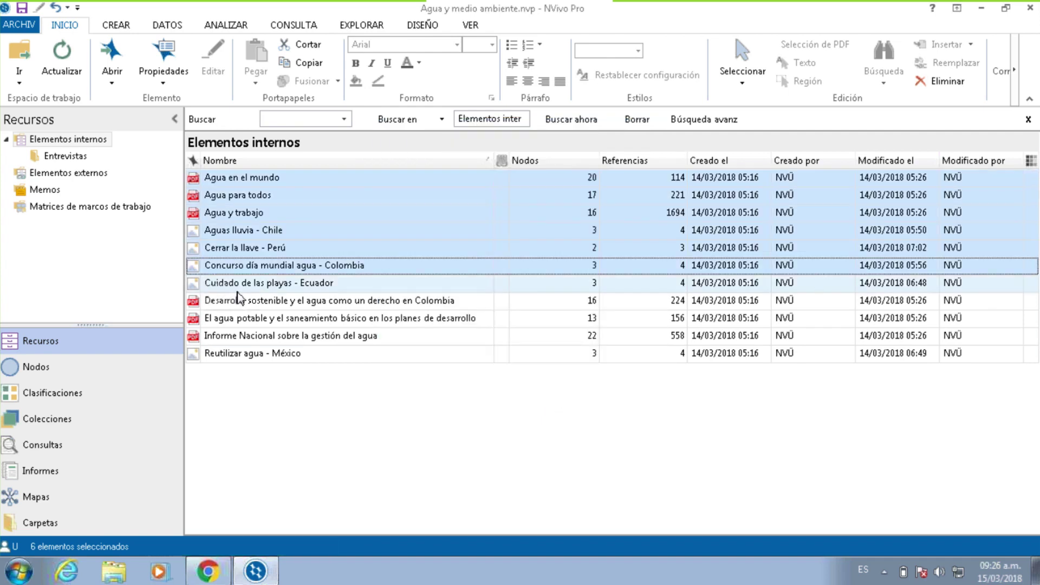
Add the internal sources from Cuidado de las playas - Ecuador through Reutilizar agua - México to the Prioridad revisión Baja set.
key(Down)
shift+click(257, 359)
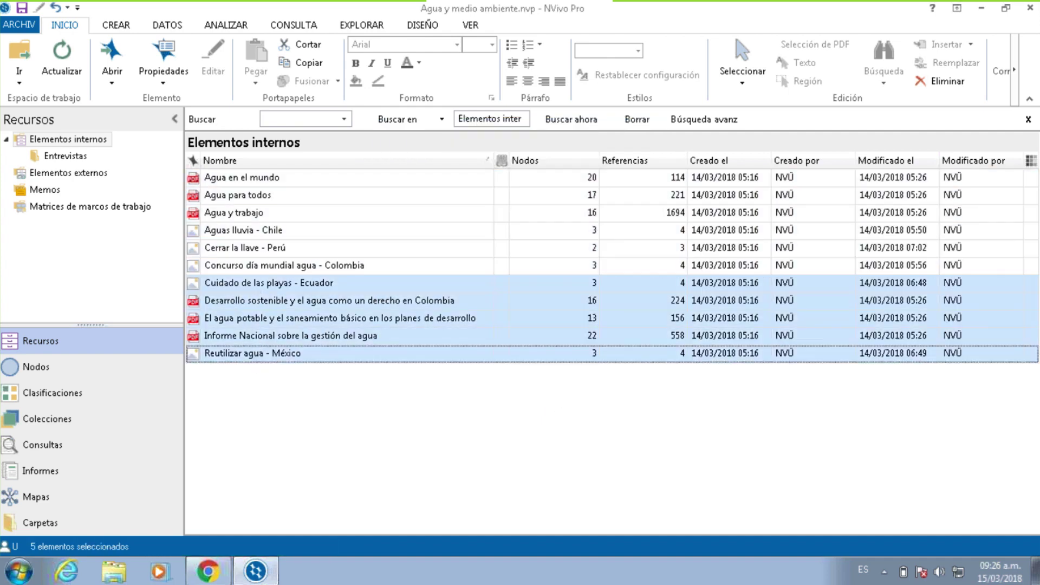
right_click(271, 305)
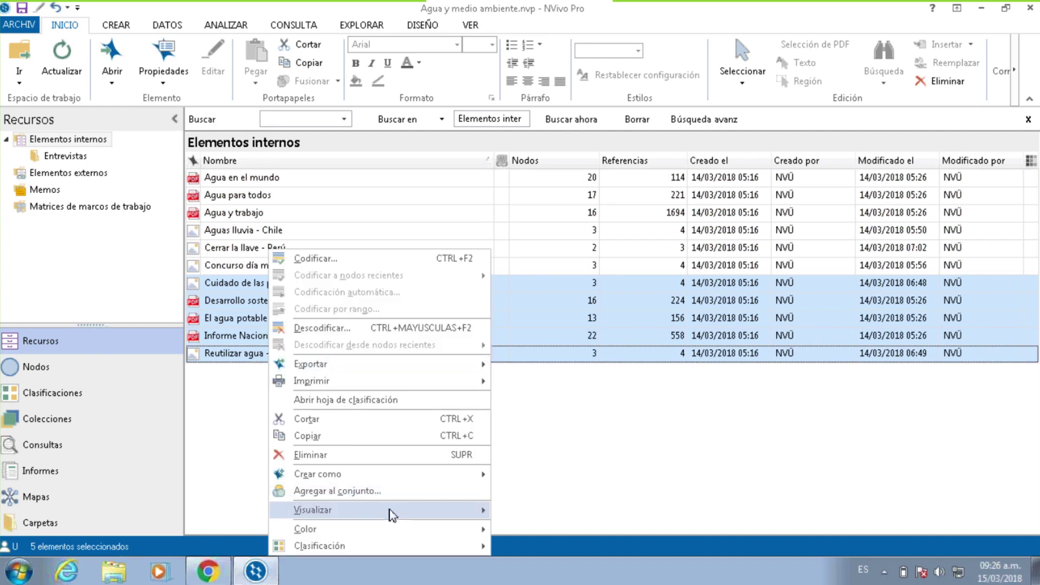
click(382, 494)
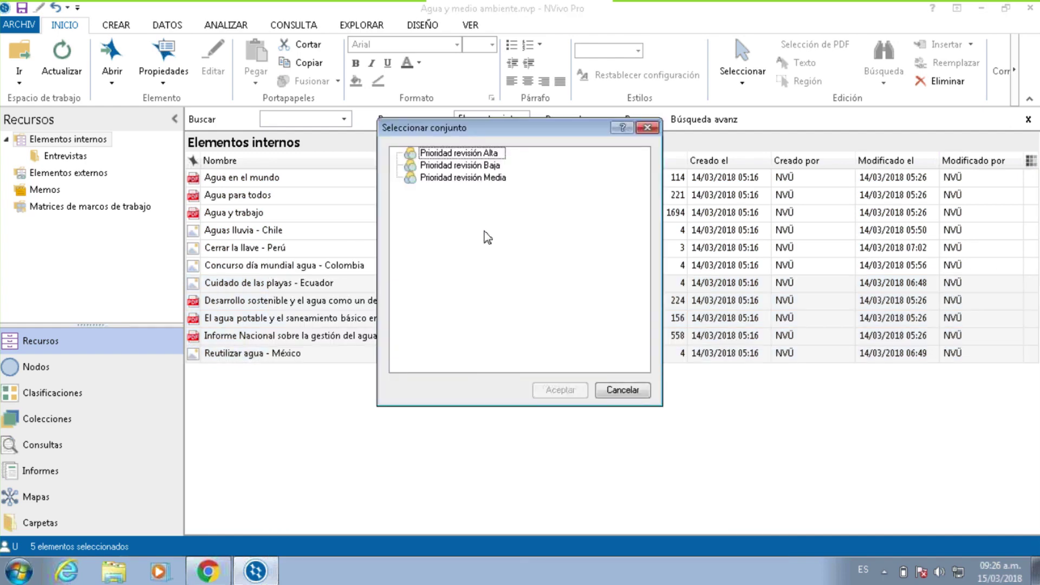
click(488, 167)
click(560, 390)
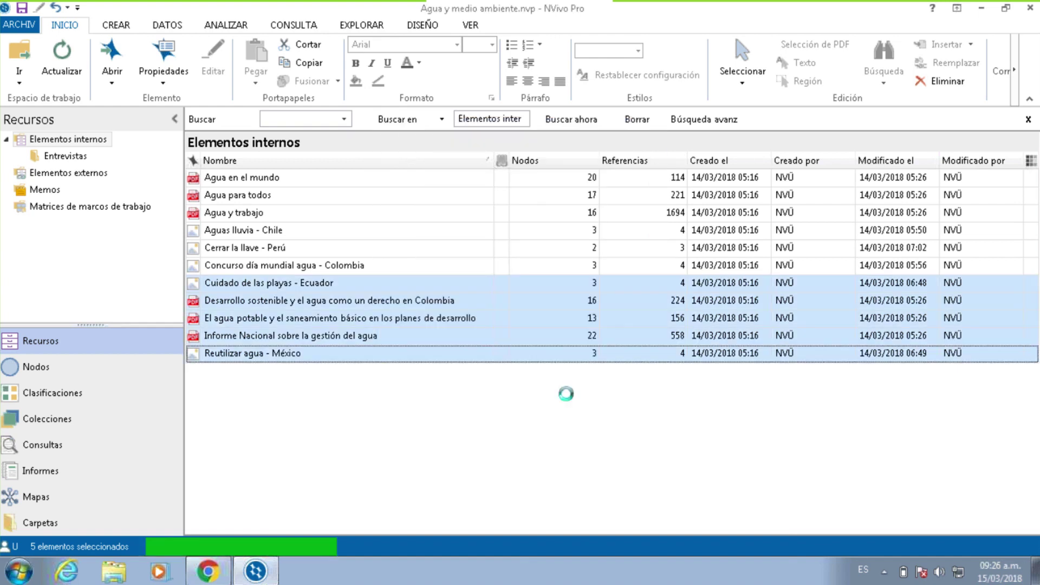
Add all the interviews in the Entrevistas folder to the Prioridad revisión Media set.
click(57, 157)
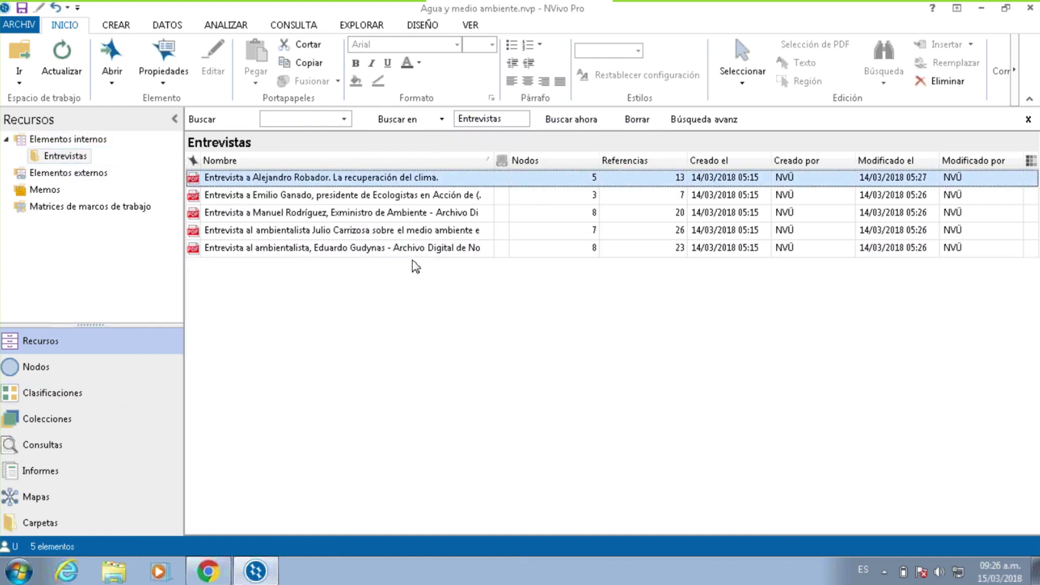
key(shift+Down)
key(shift+Down)
key(shift+Down)
key(shift+Down)
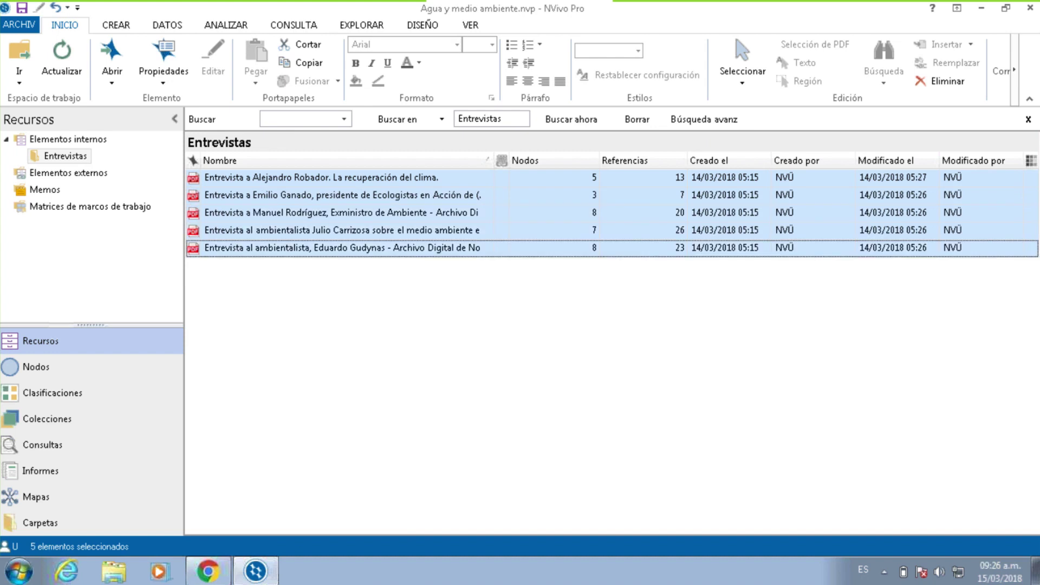
right_click(309, 220)
click(419, 463)
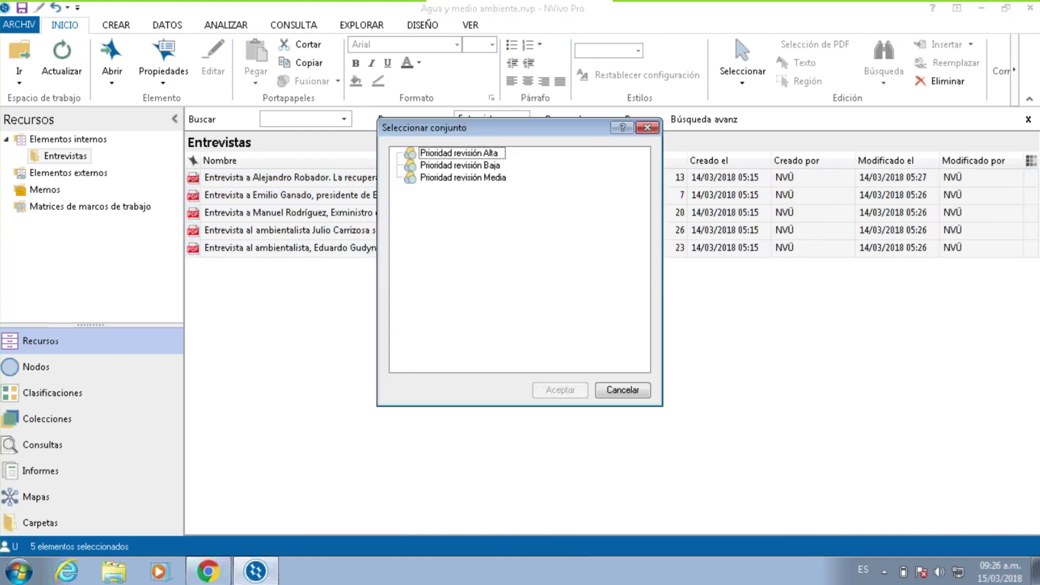
click(494, 178)
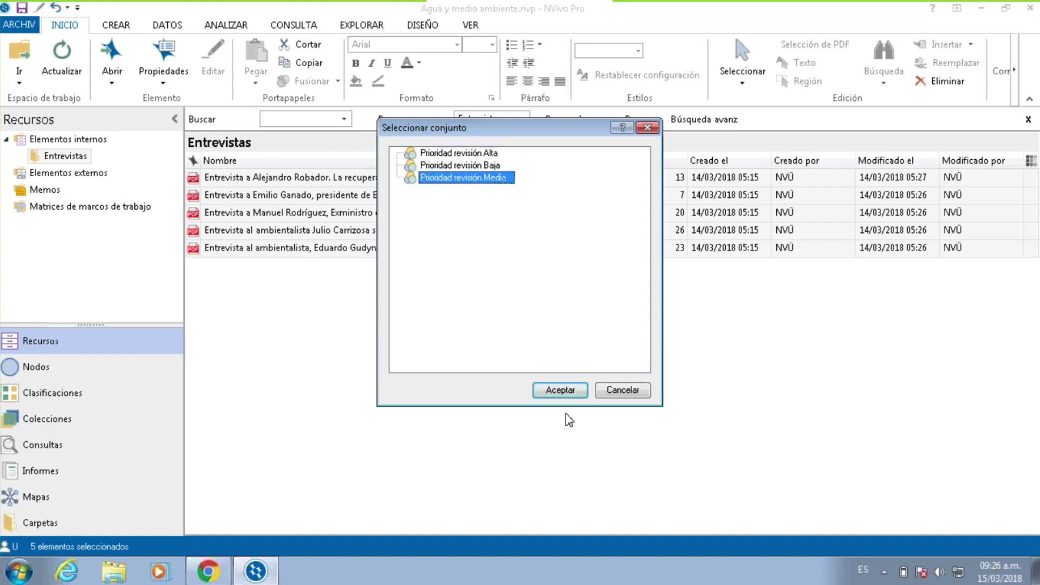
key(Return)
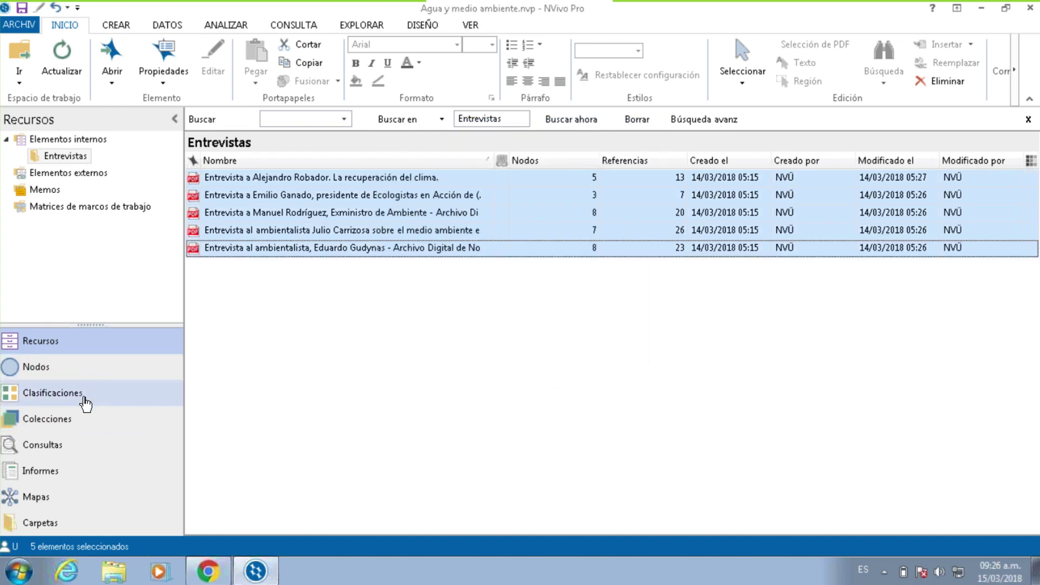
Review the contents of the Prioridad revisión Alta, Baja and Media sets in the collections.
click(79, 420)
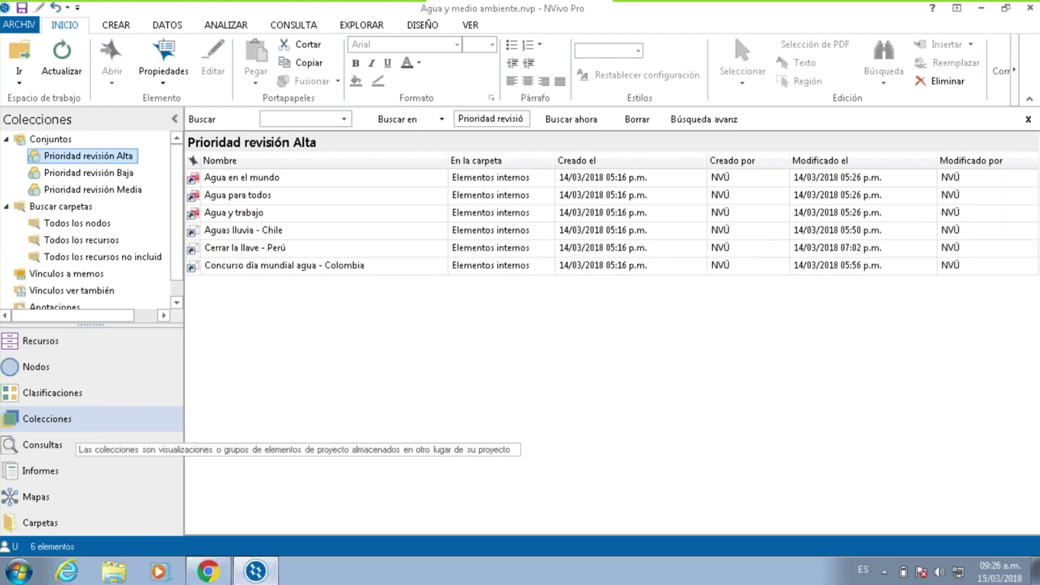
click(93, 173)
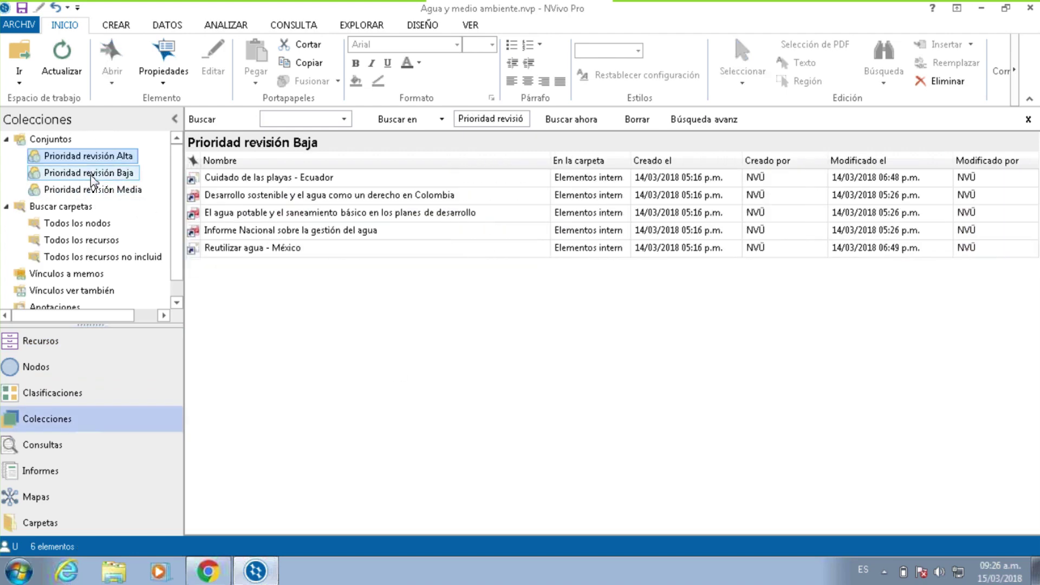
click(99, 190)
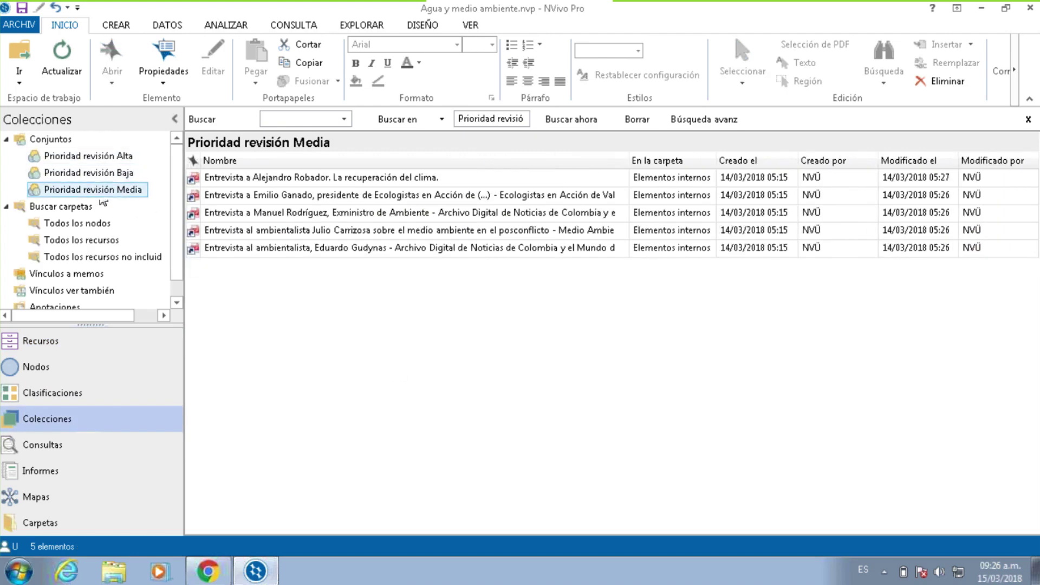
click(118, 159)
click(112, 173)
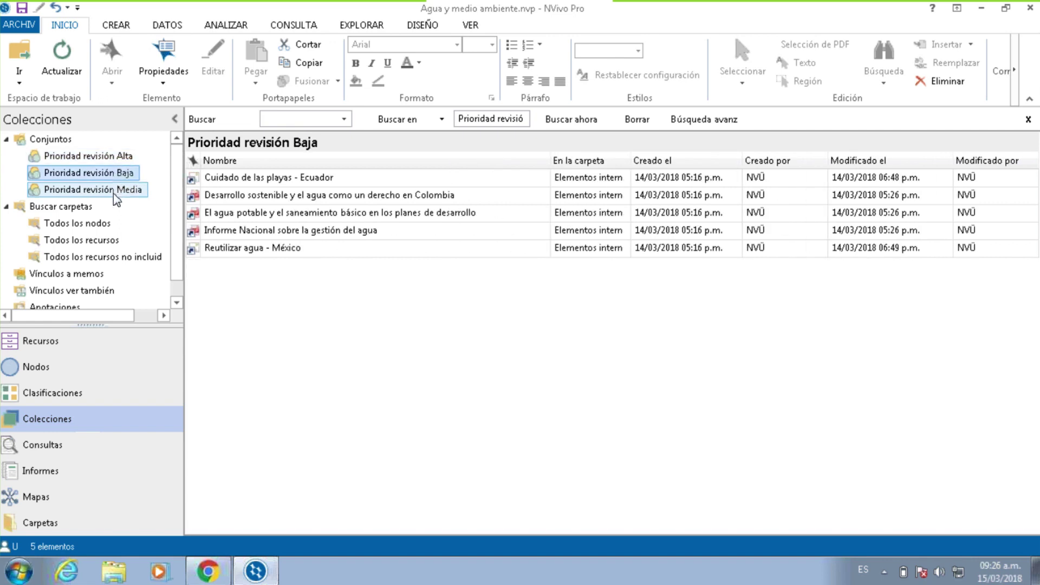
click(113, 191)
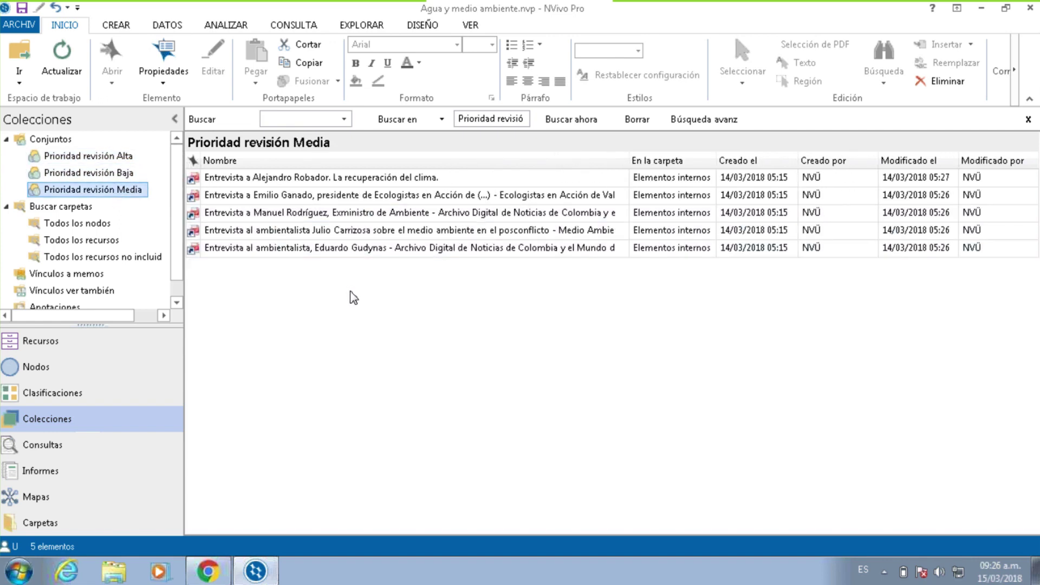
Return to the sources and view the Entrevistas folder and the Elementos internos folder.
click(60, 343)
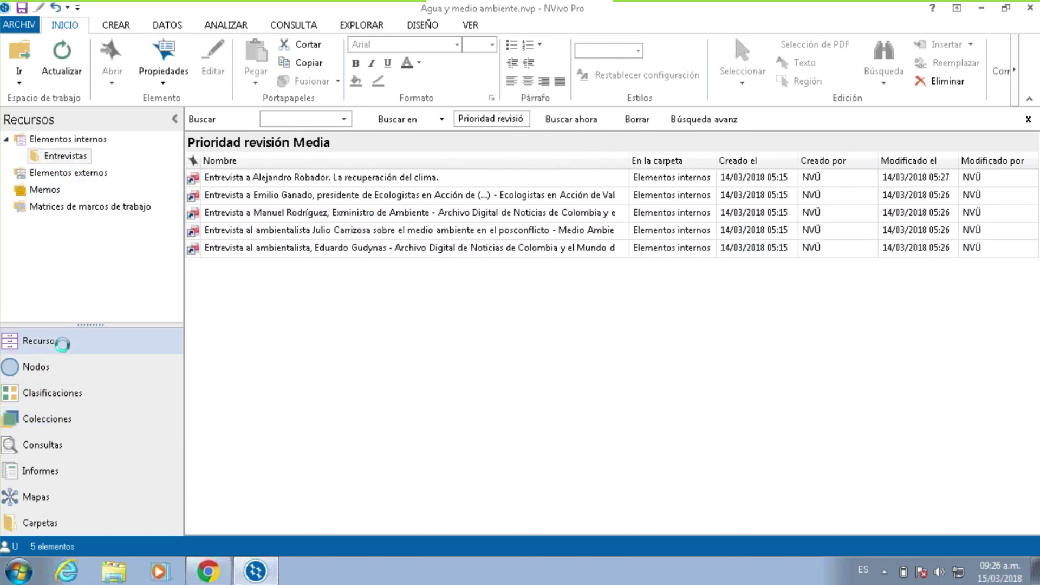
click(287, 331)
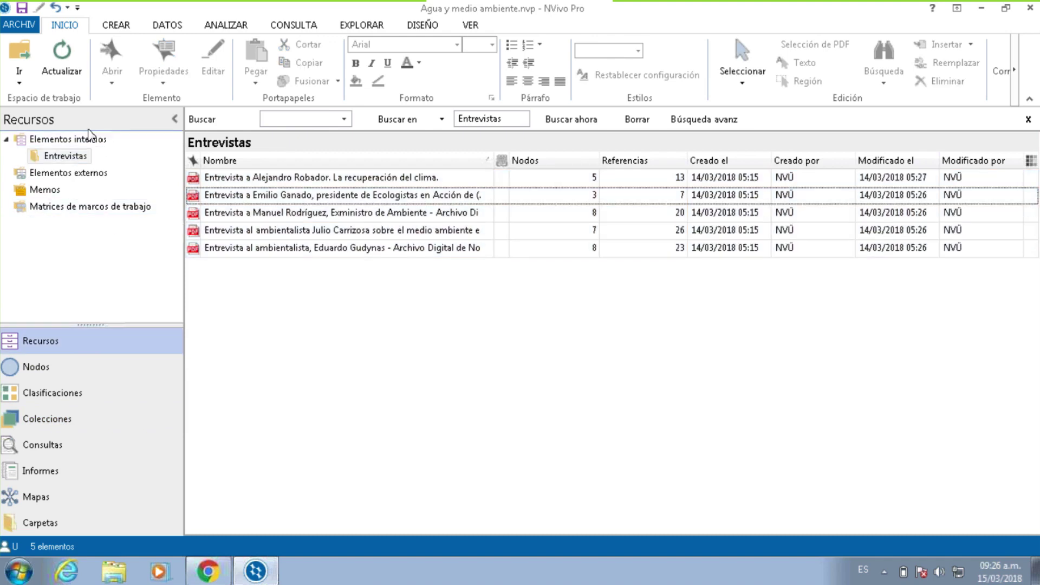
click(71, 140)
click(69, 157)
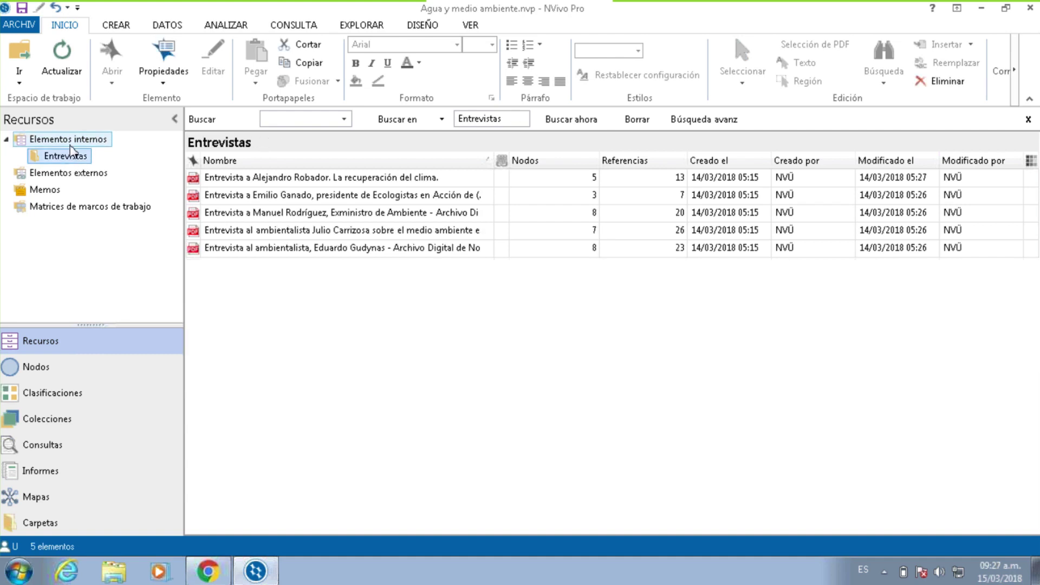
click(39, 141)
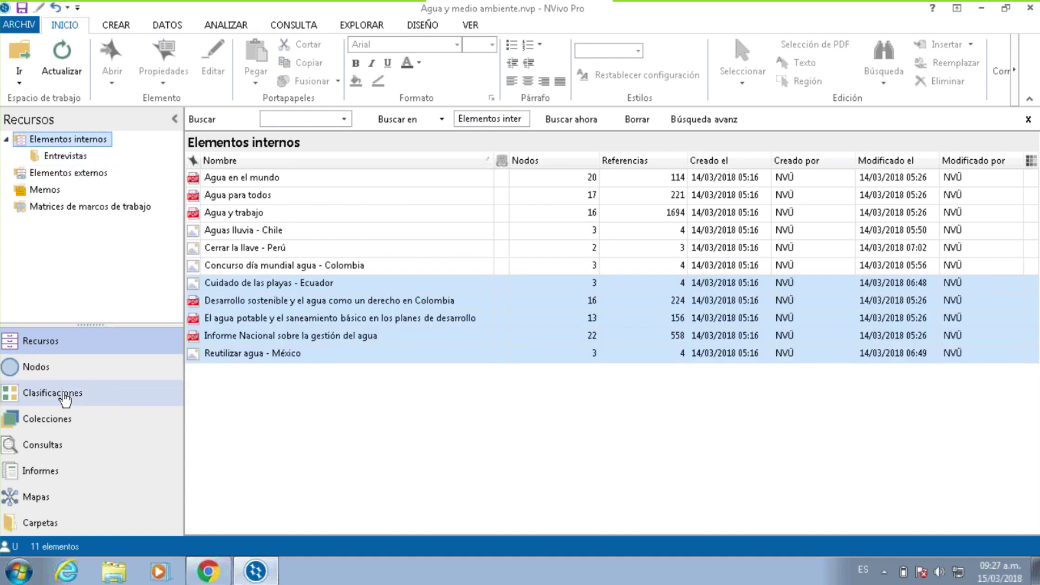
Review the Año publicación and Formato attributes of the Documentos source classification and the Prioridad revisión Media set, ending at the internal sources.
click(80, 398)
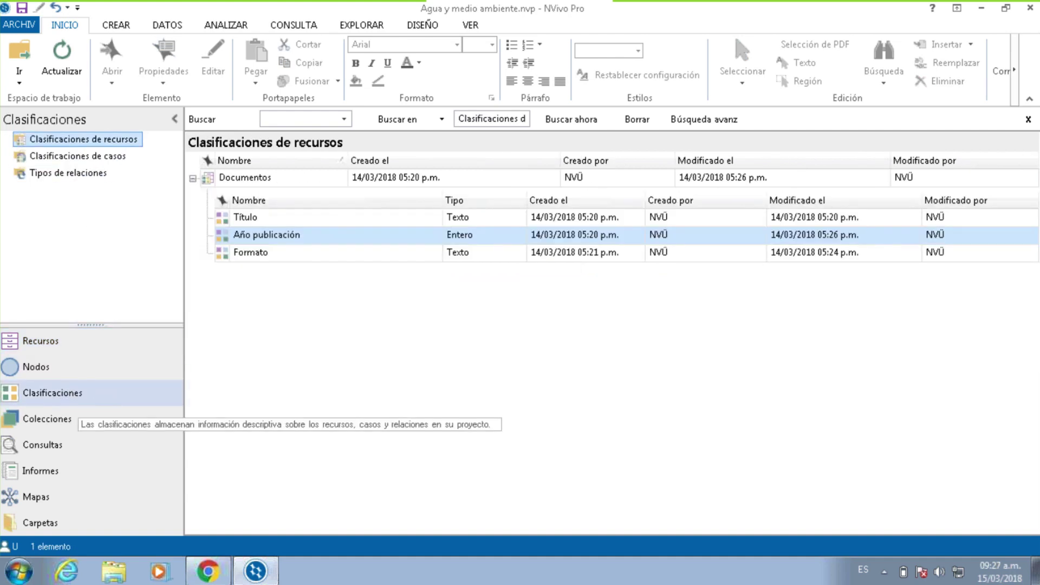
click(322, 234)
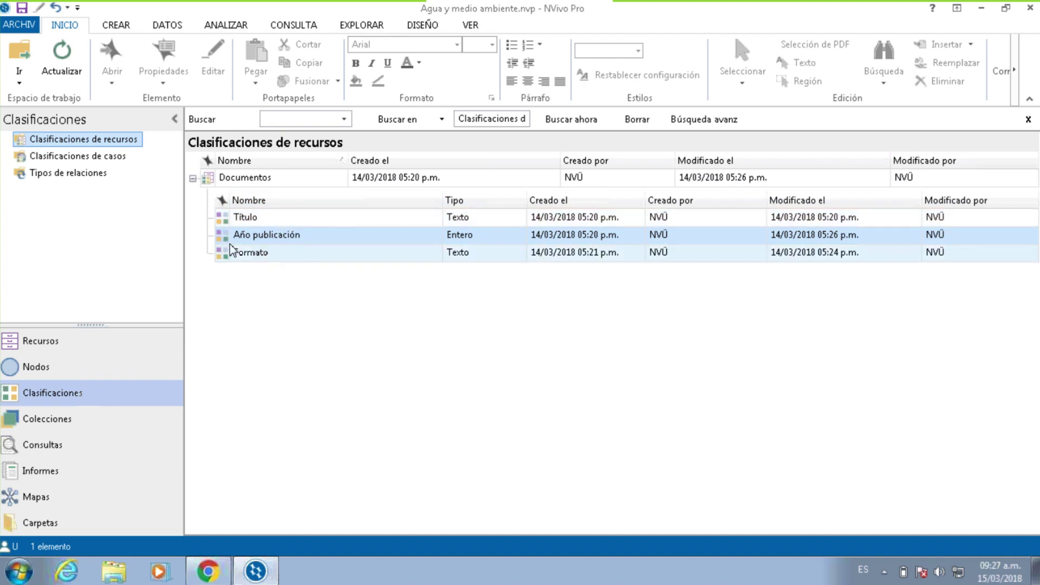
click(73, 425)
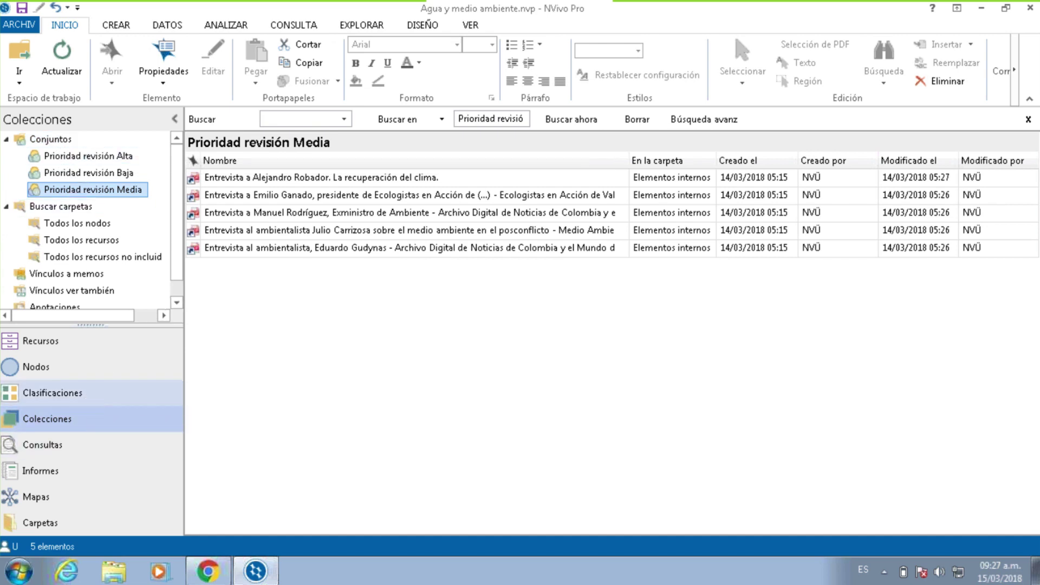
click(89, 397)
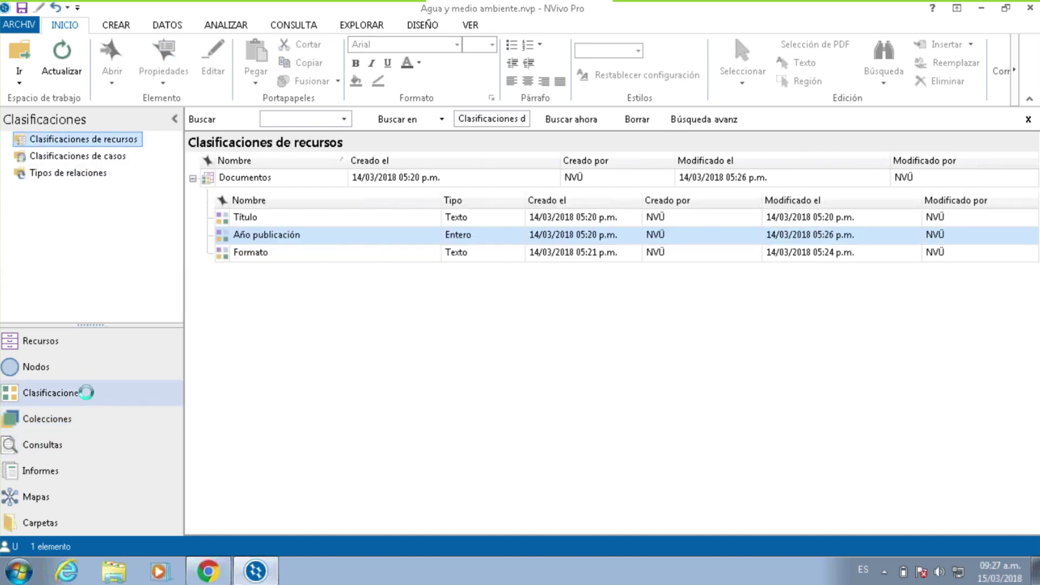
click(269, 260)
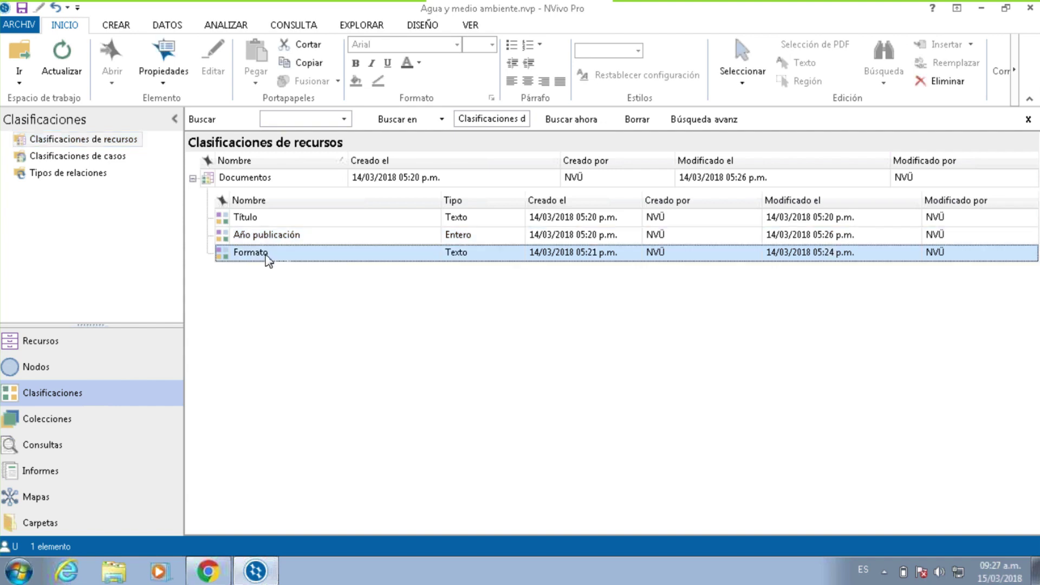
click(292, 235)
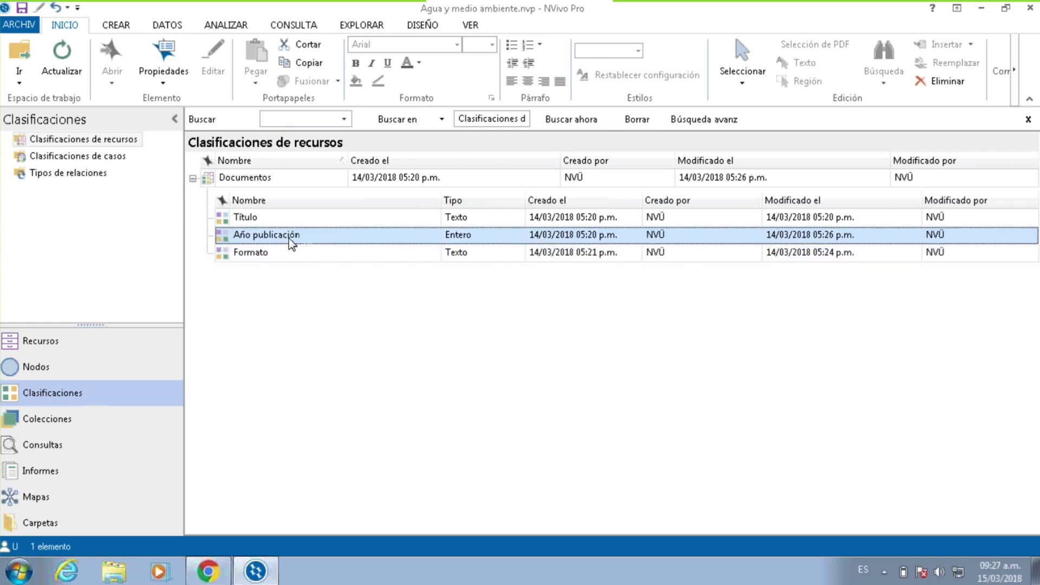
click(39, 424)
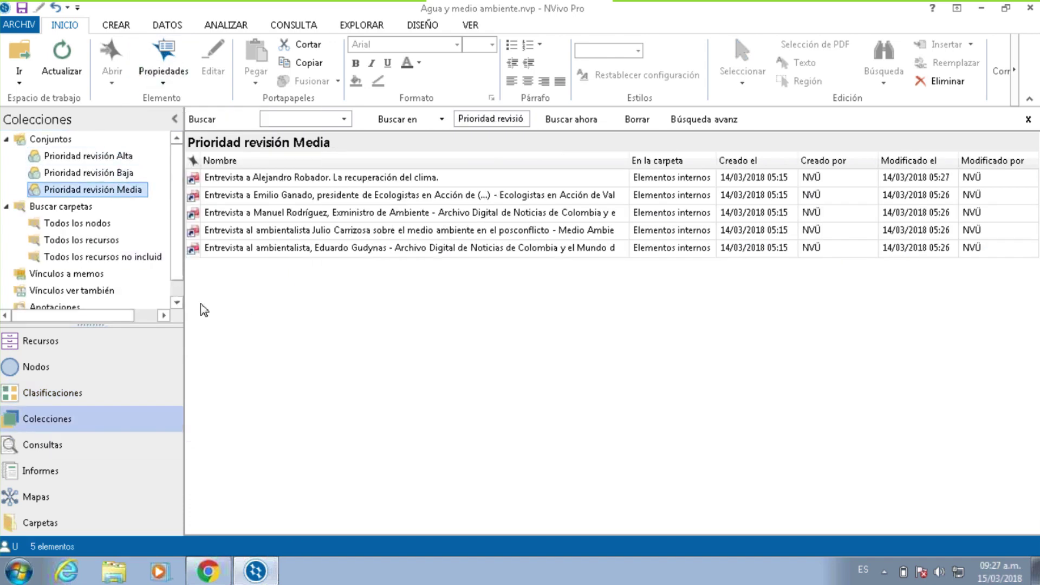
click(59, 341)
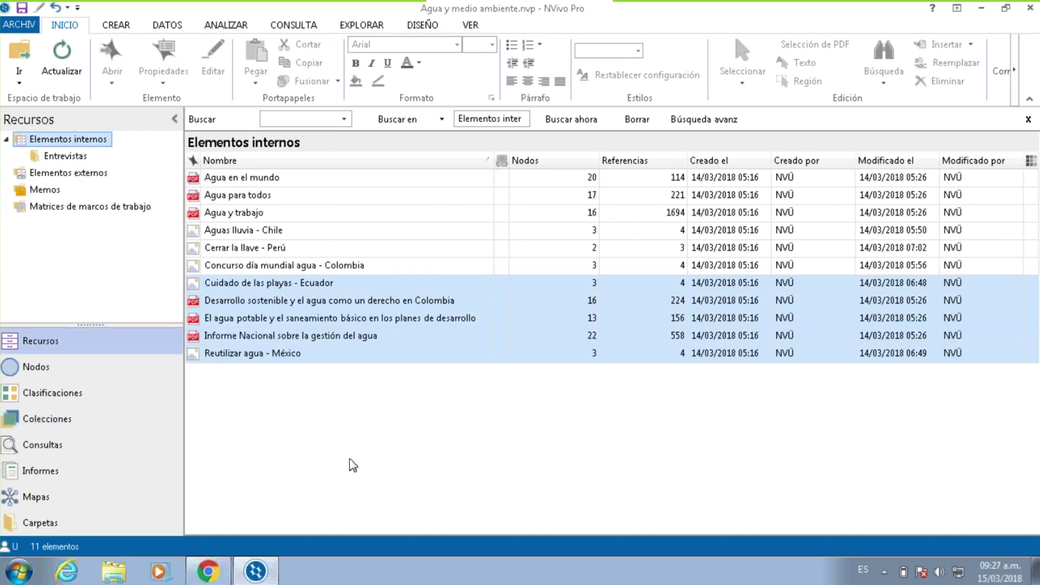
click(349, 458)
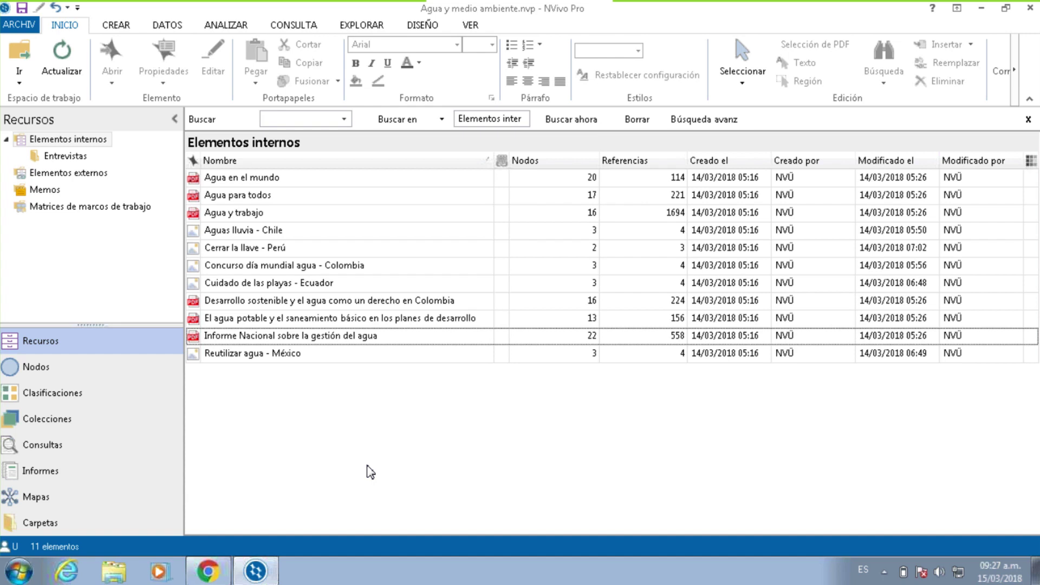
click(291, 26)
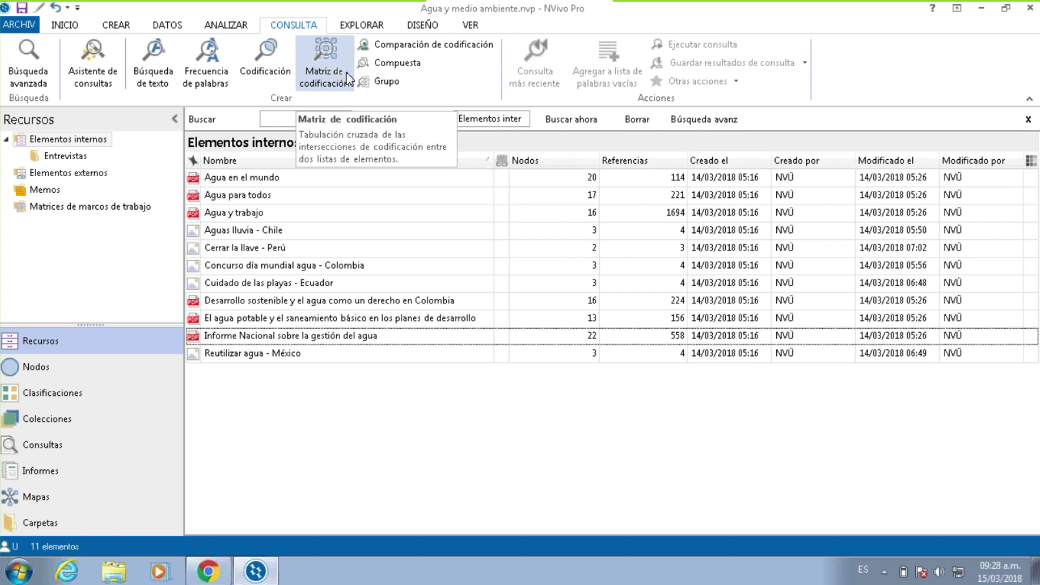
click(316, 63)
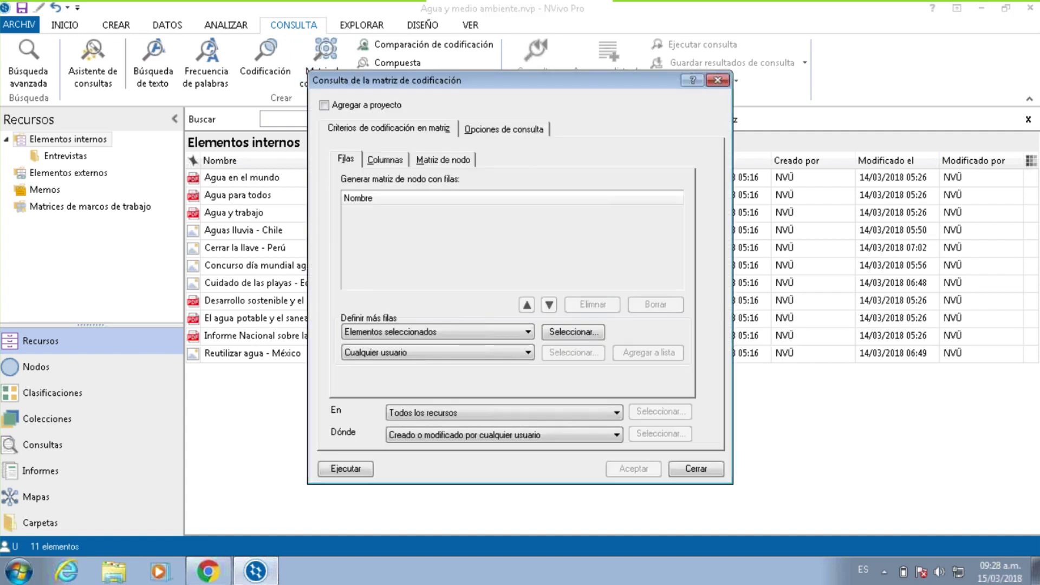
click(351, 105)
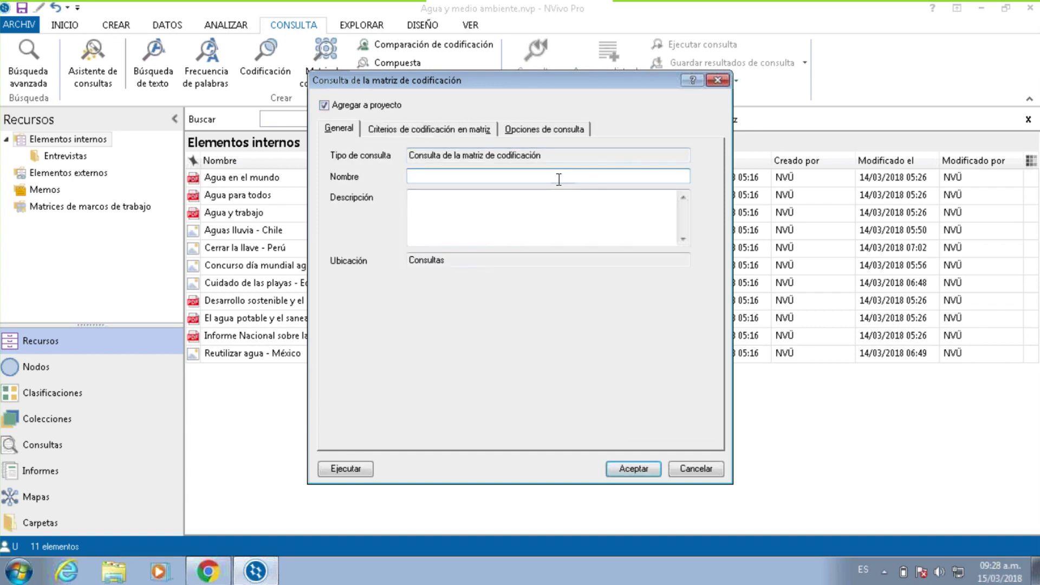
text(Imágenes 2017)
drag(693, 81, 726, 105)
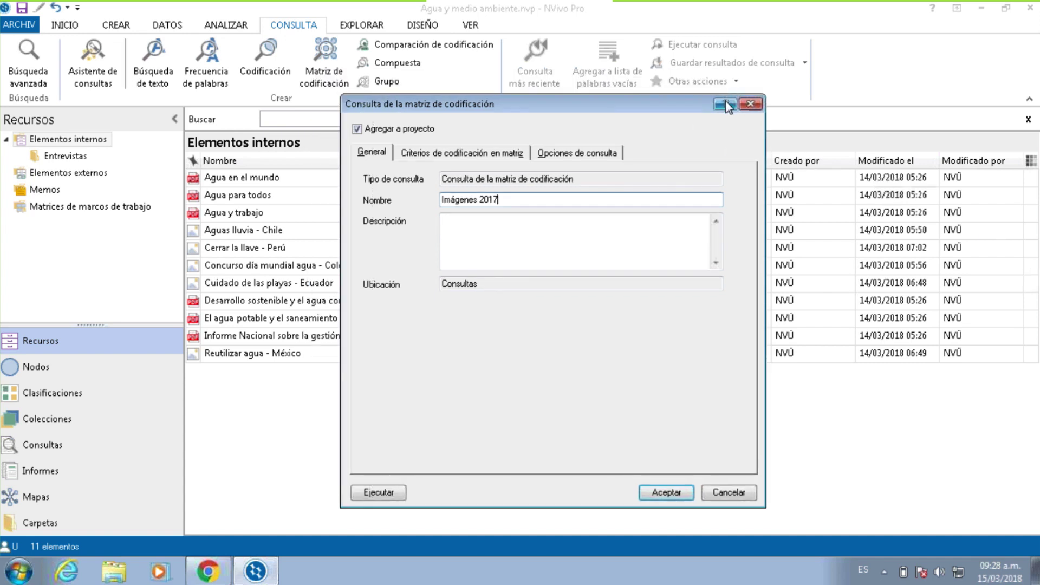
click(749, 105)
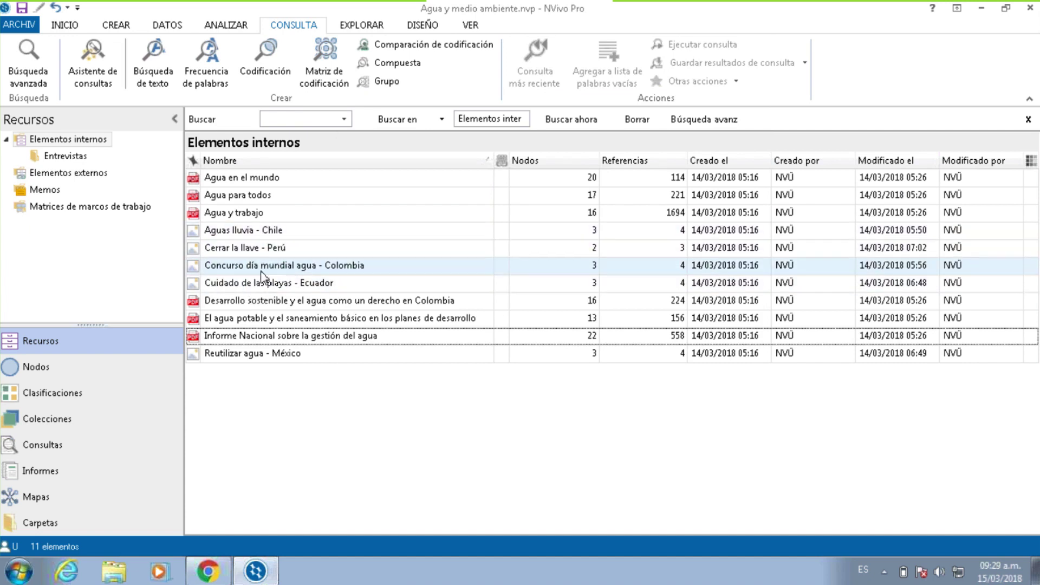
Examine the attribute values assigned to the image source Aguas lluvia - Chile in its properties.
right_click(238, 230)
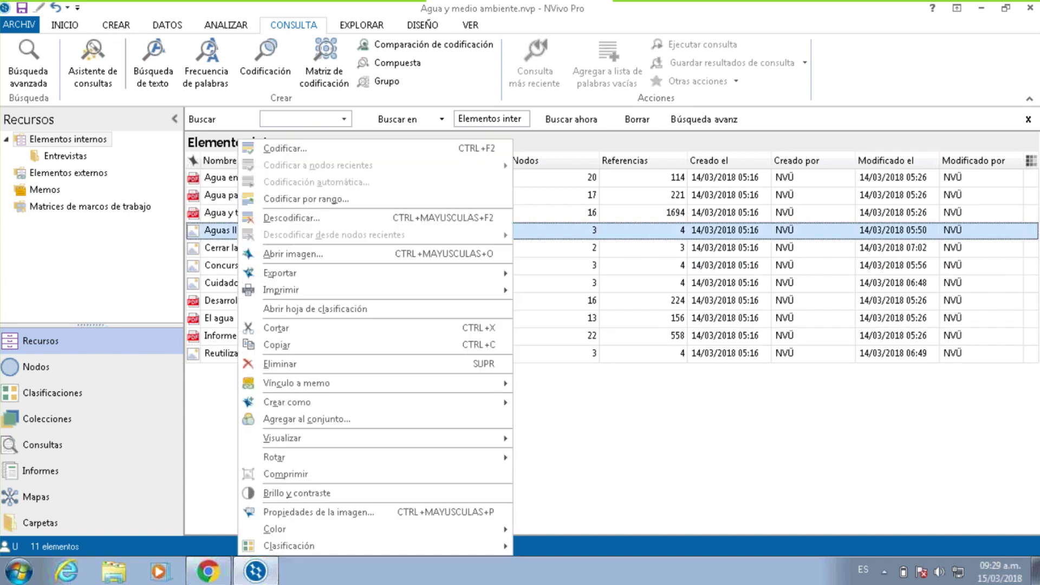
click(340, 512)
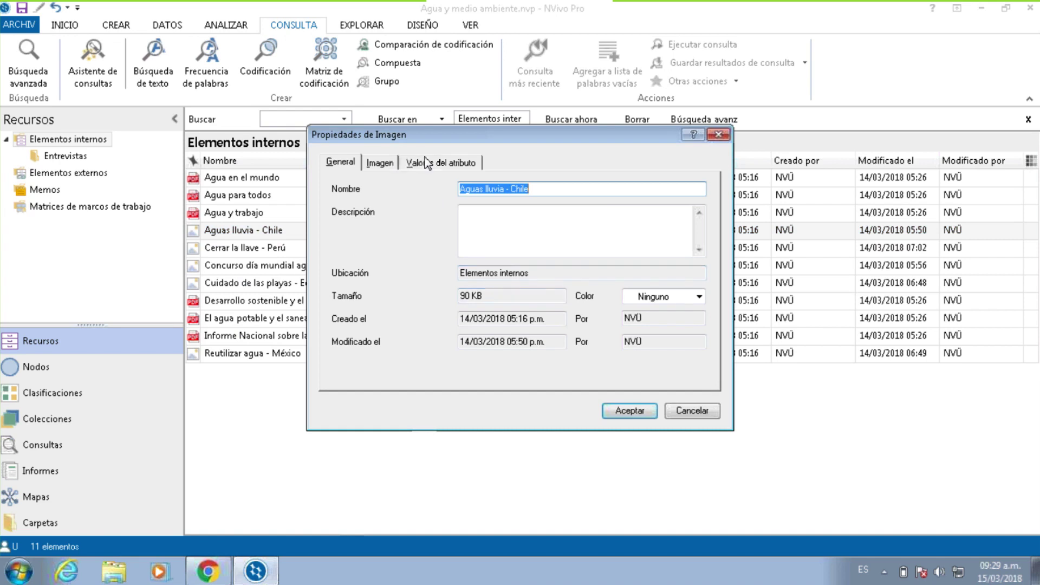
click(431, 161)
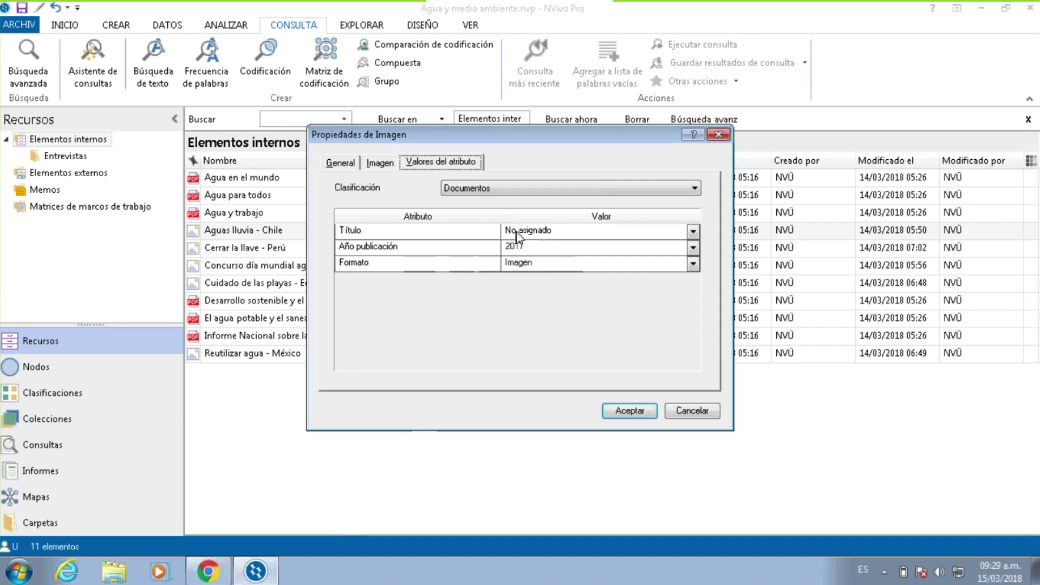
click(695, 413)
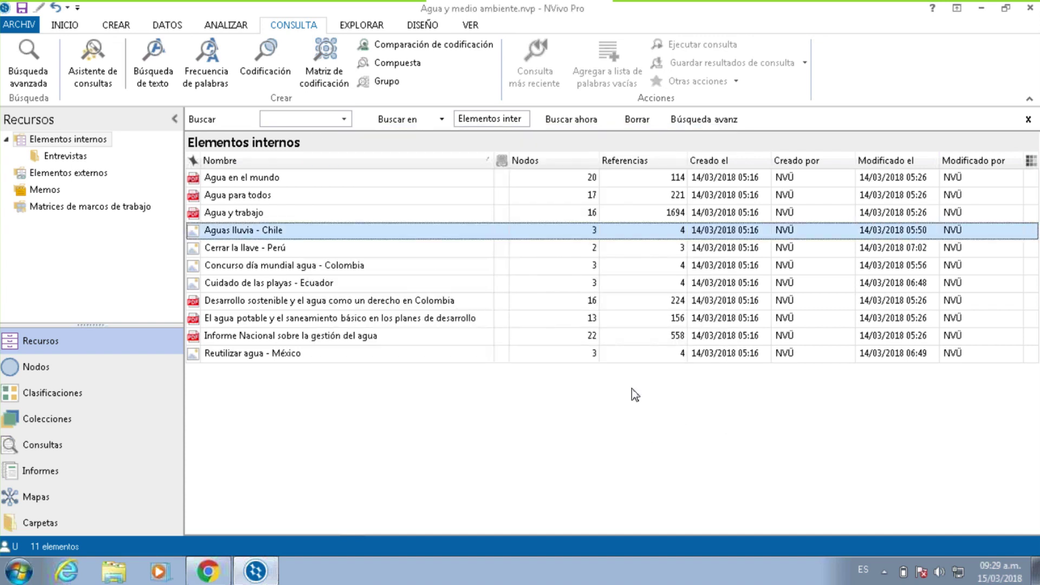
Create a matrix coding query added to the project, name it Imágenes 2017, and show its matrix coding criteria.
click(324, 60)
click(324, 104)
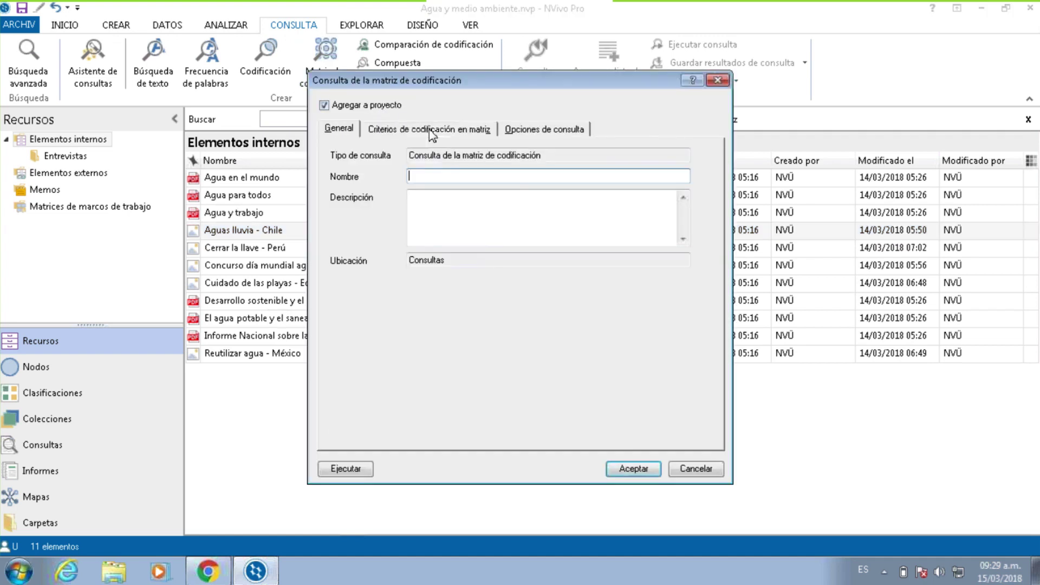
text(Imágenes 2017)
click(415, 132)
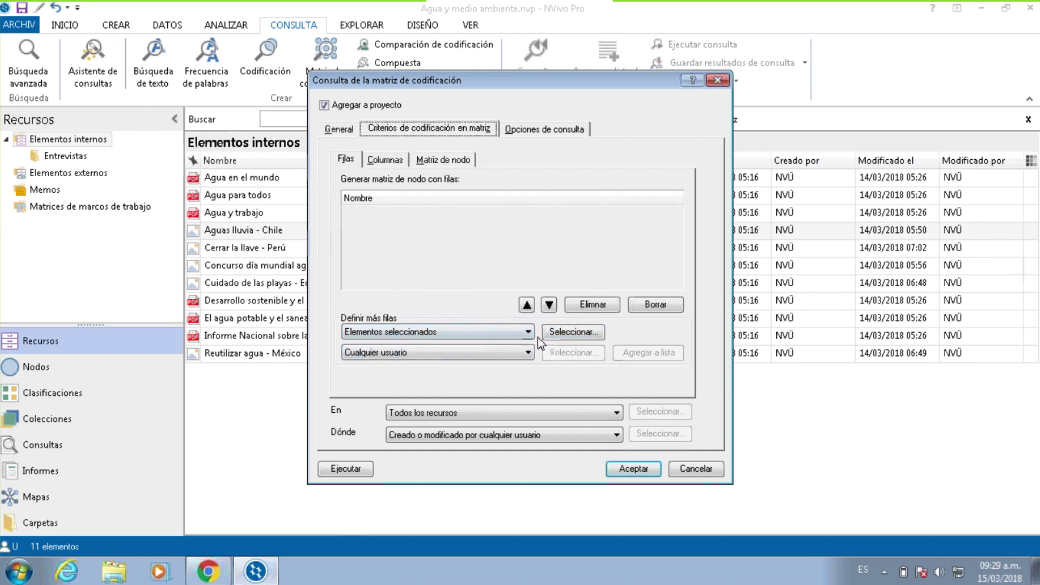
Add the Imagen value of the Formato attribute from the Documentos source classification as the query's matrix row.
click(567, 332)
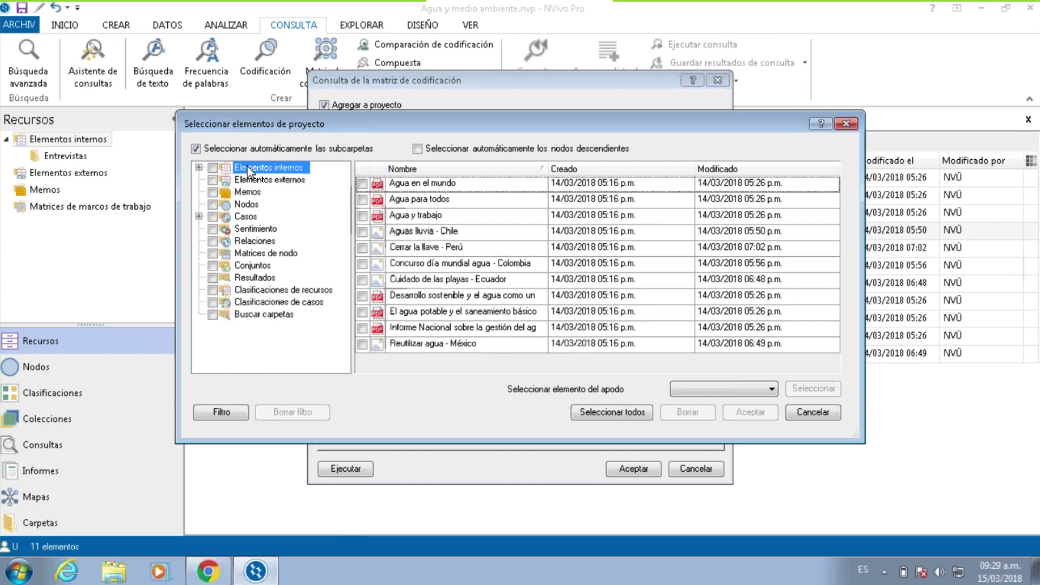
click(199, 168)
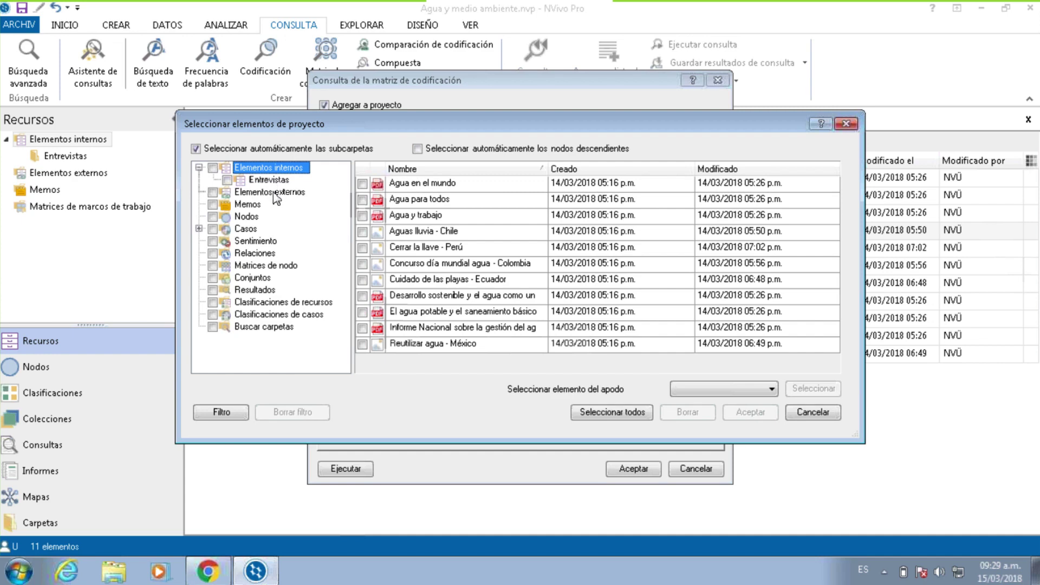
click(247, 217)
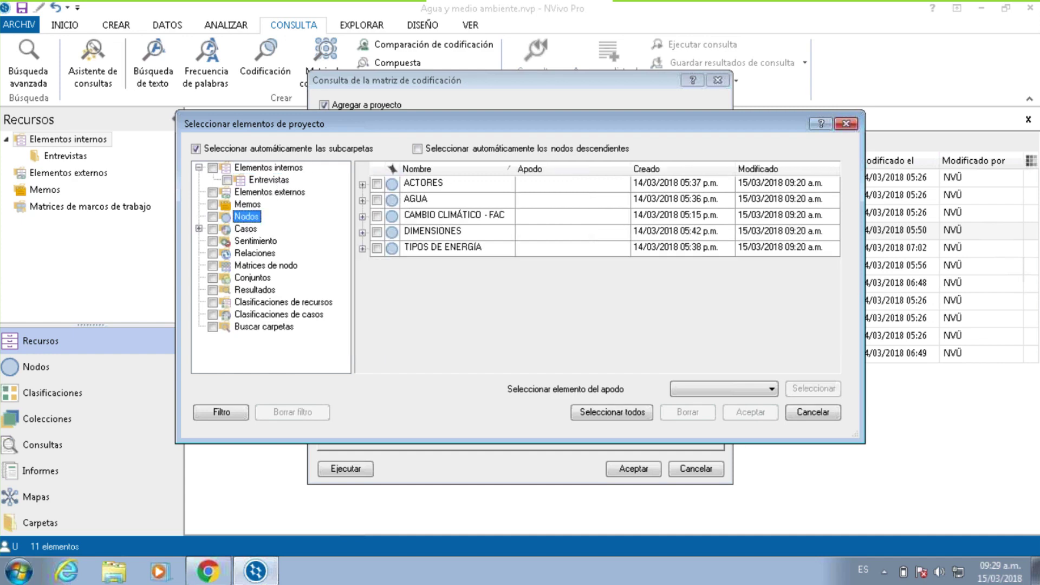
click(245, 229)
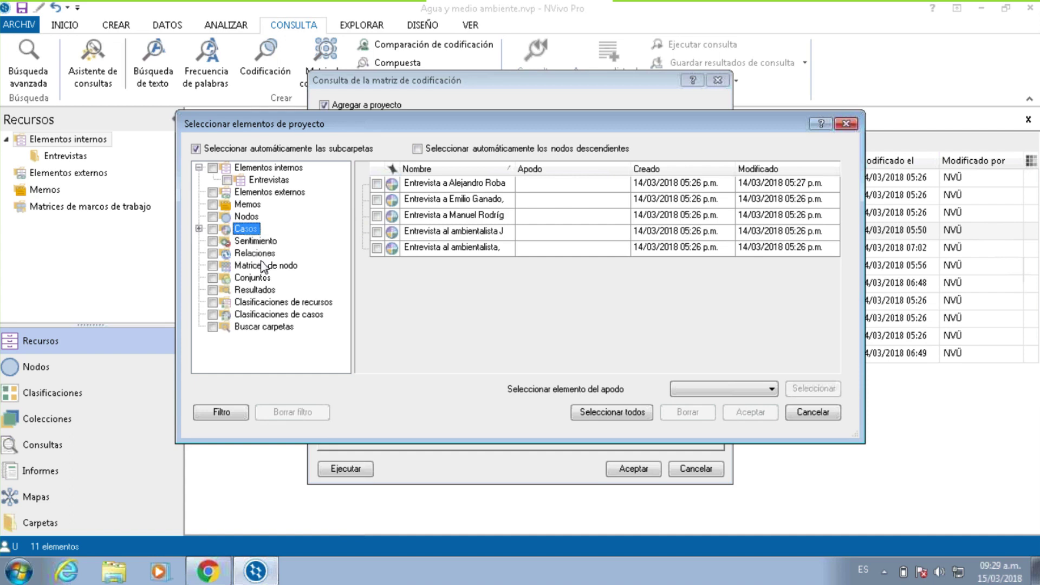
click(254, 278)
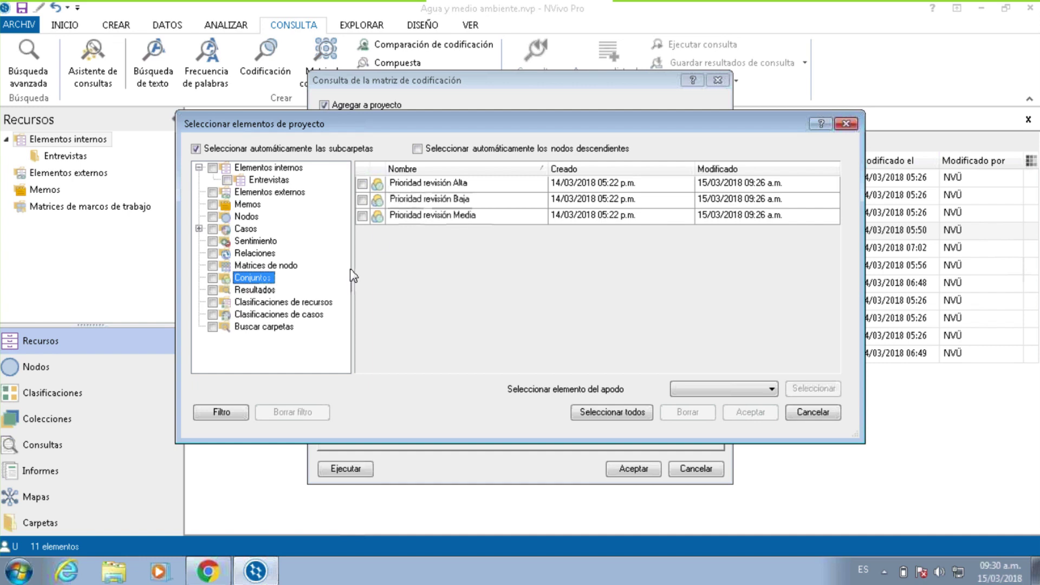
click(330, 303)
click(362, 185)
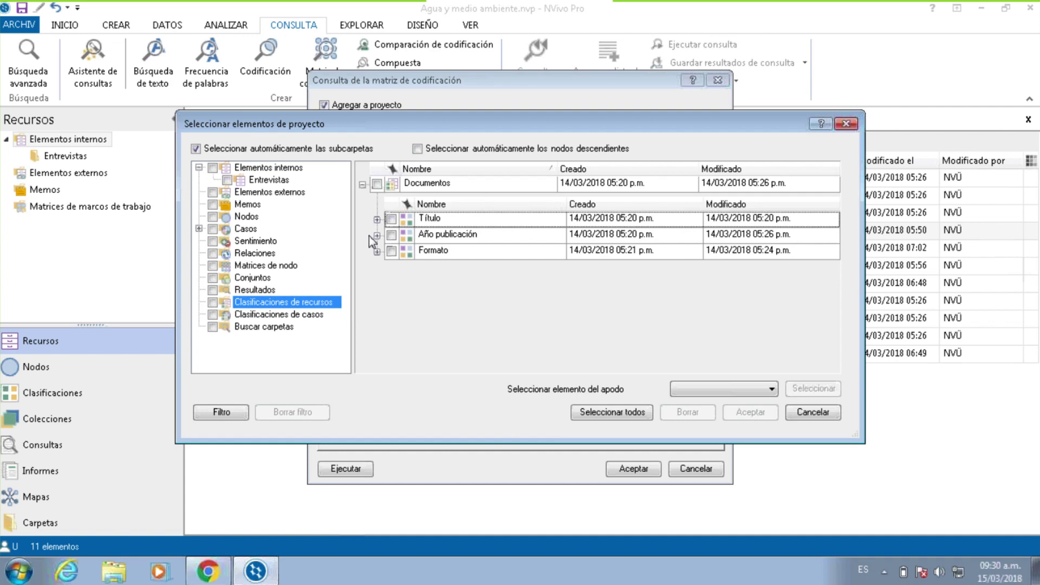
click(377, 251)
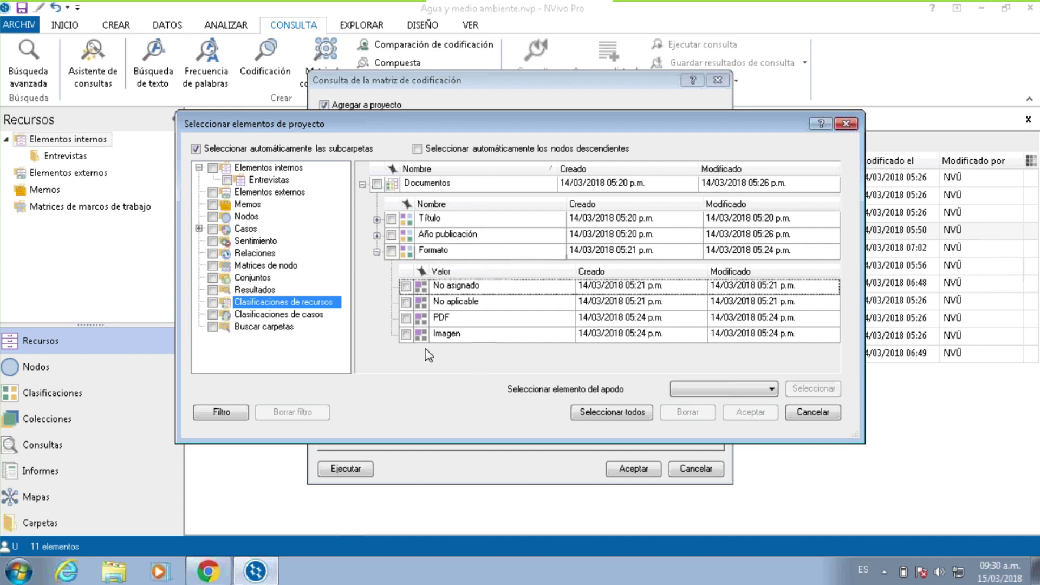
click(406, 334)
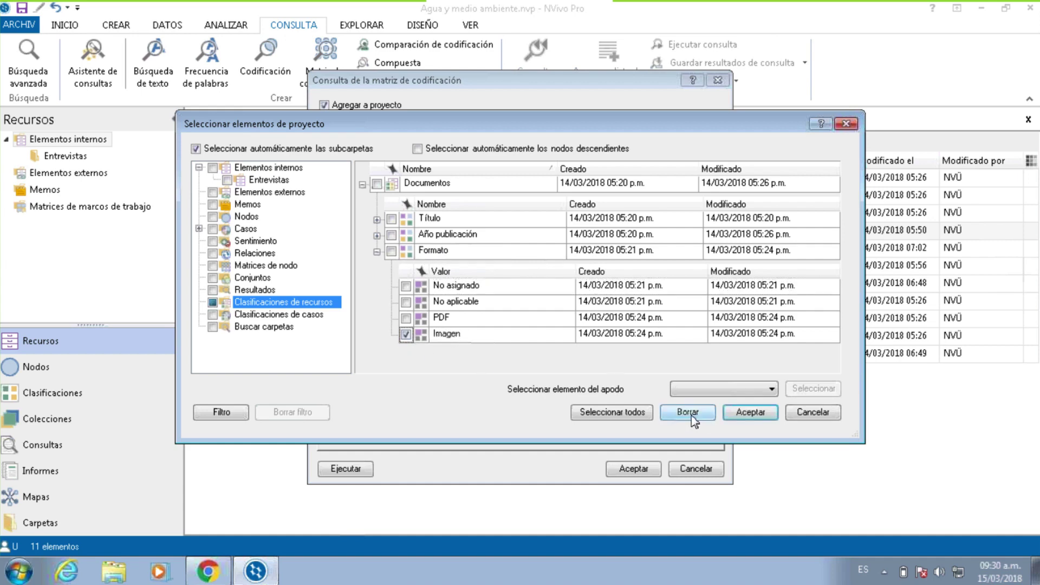
click(750, 413)
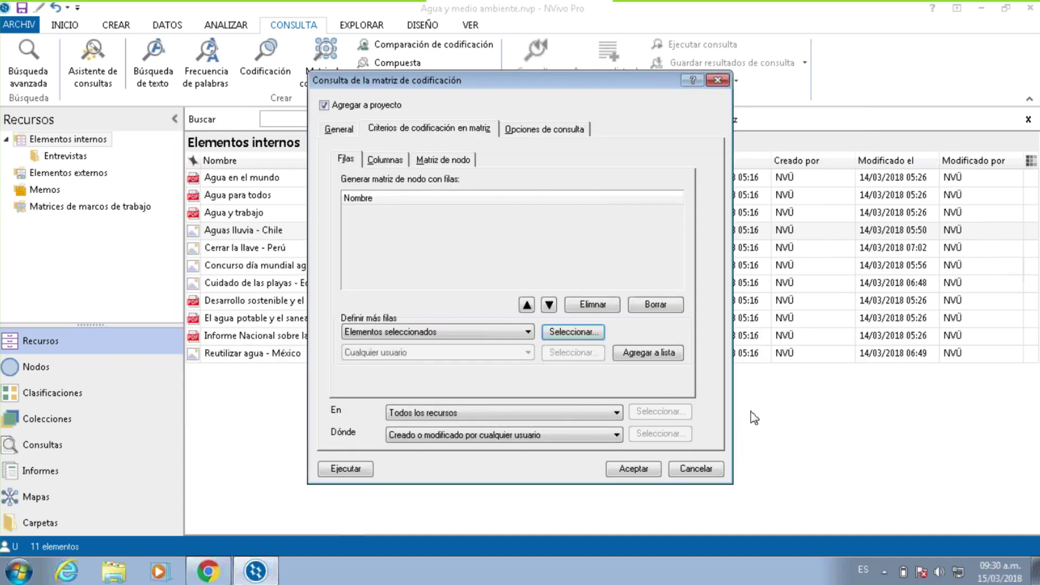
click(630, 355)
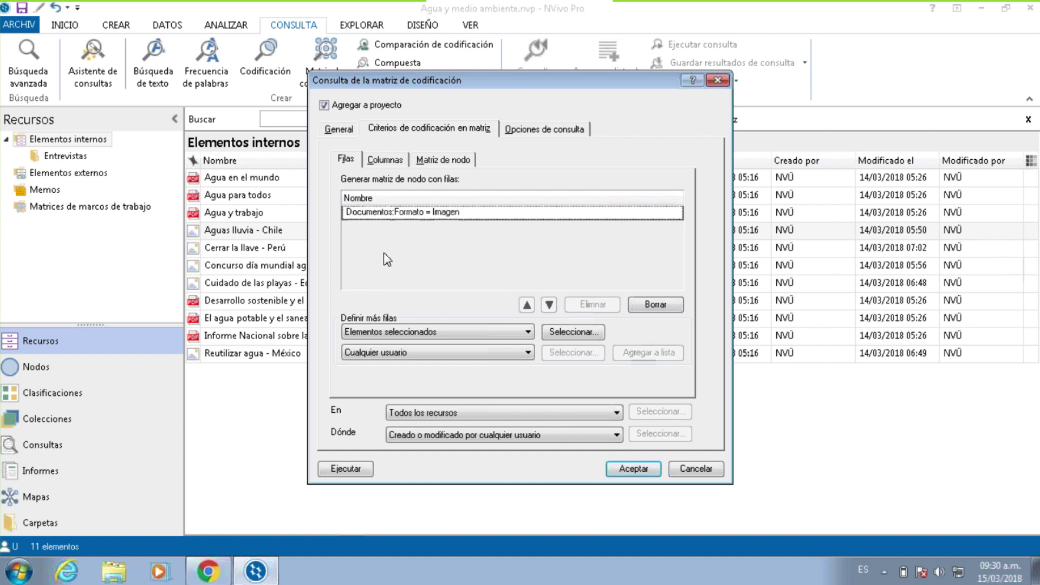
Add the 2017 value of the Año publicación attribute from the Documentos source classification as the query's matrix column.
click(385, 160)
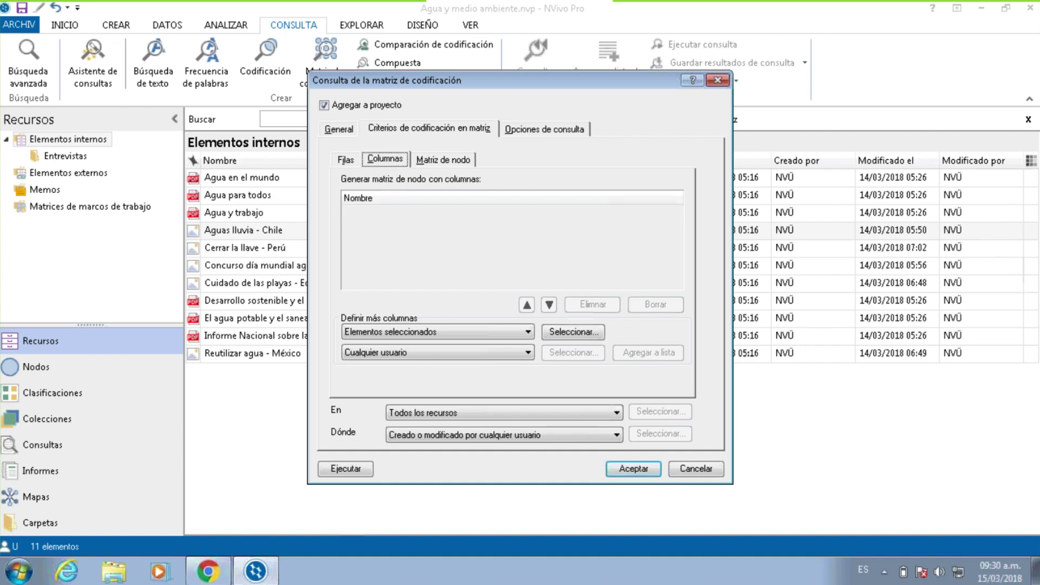
click(570, 332)
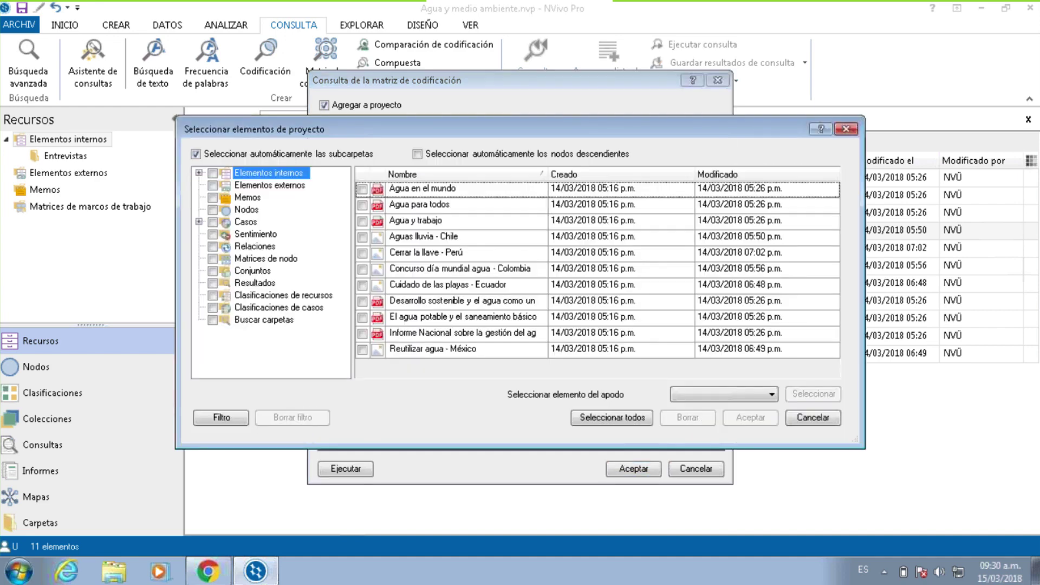
click(284, 296)
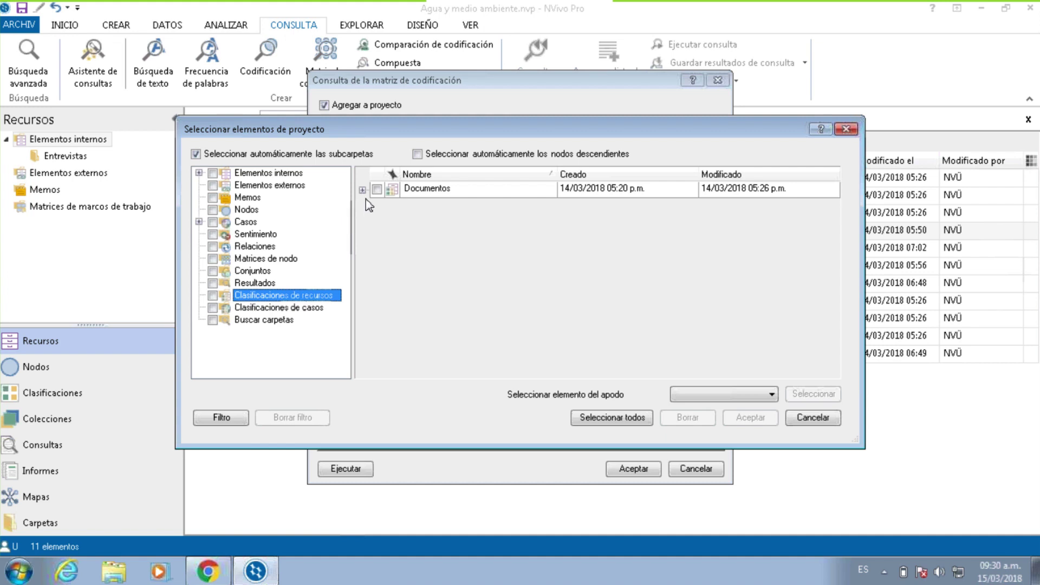
click(362, 190)
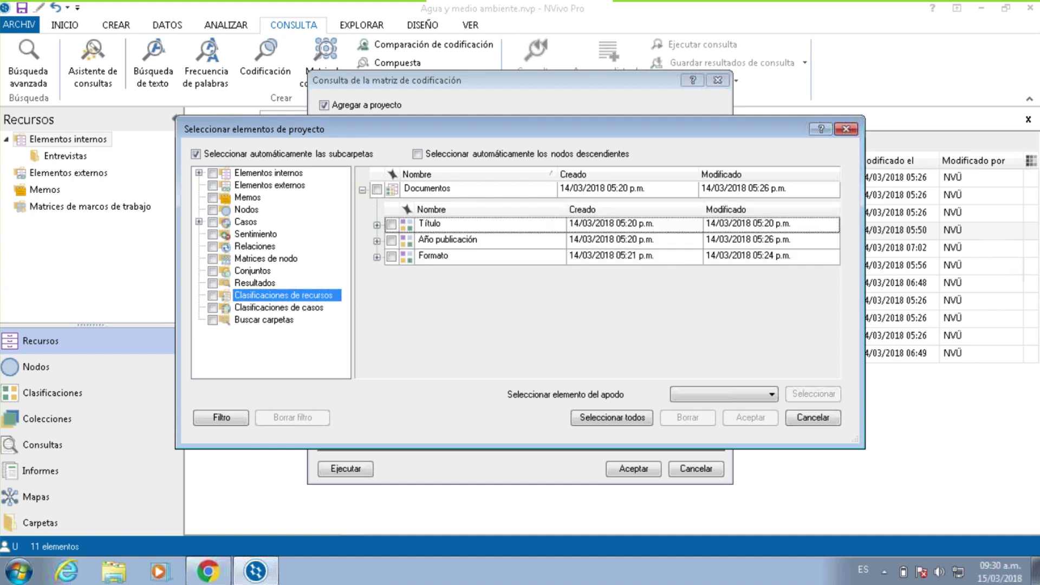
click(377, 241)
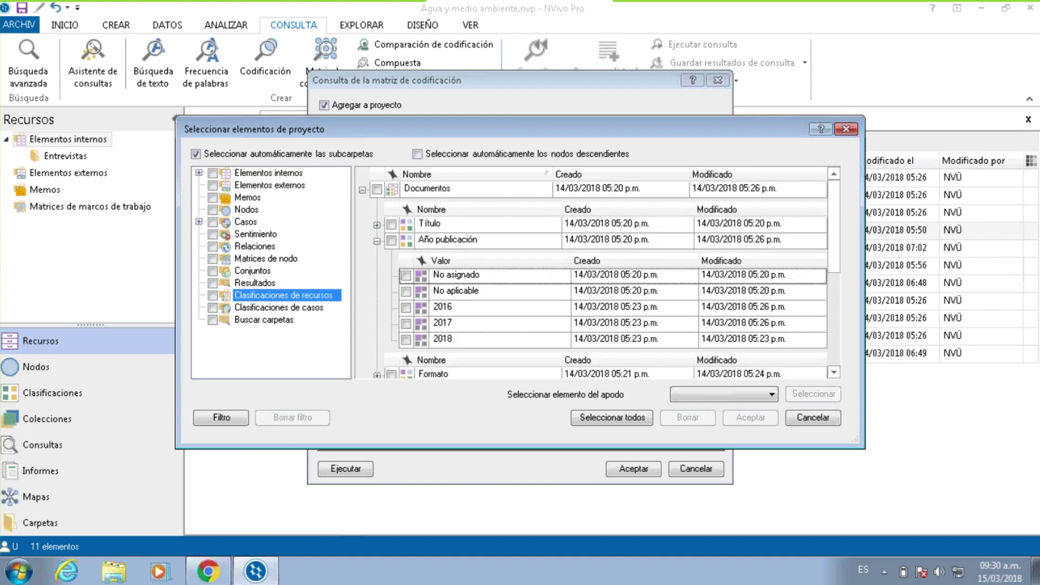
click(406, 324)
click(750, 417)
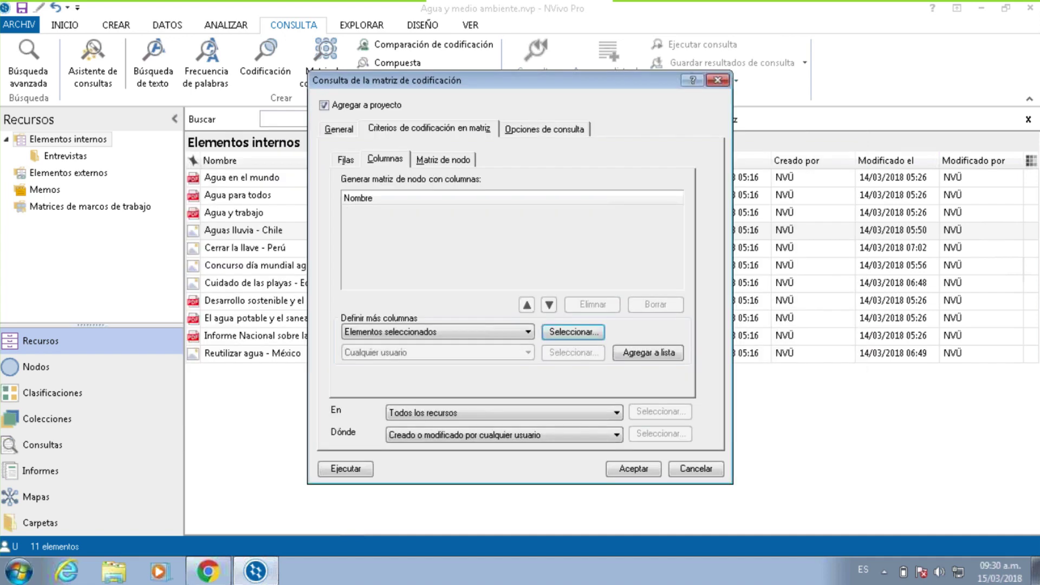
click(652, 354)
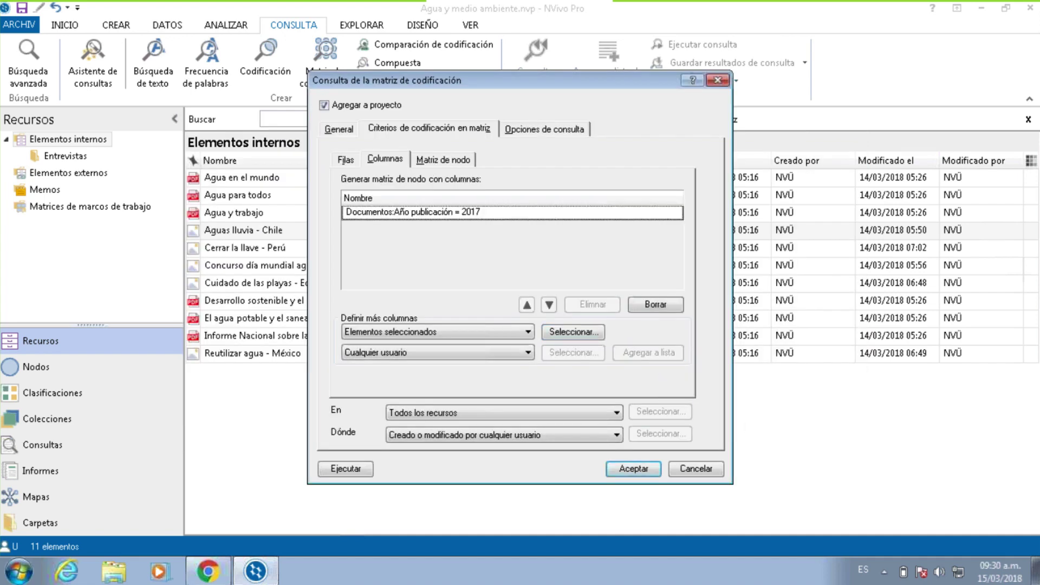
Set the query's results to be created as a new node matrix named Imágenes 2017 in Resultados, and run the query.
click(541, 129)
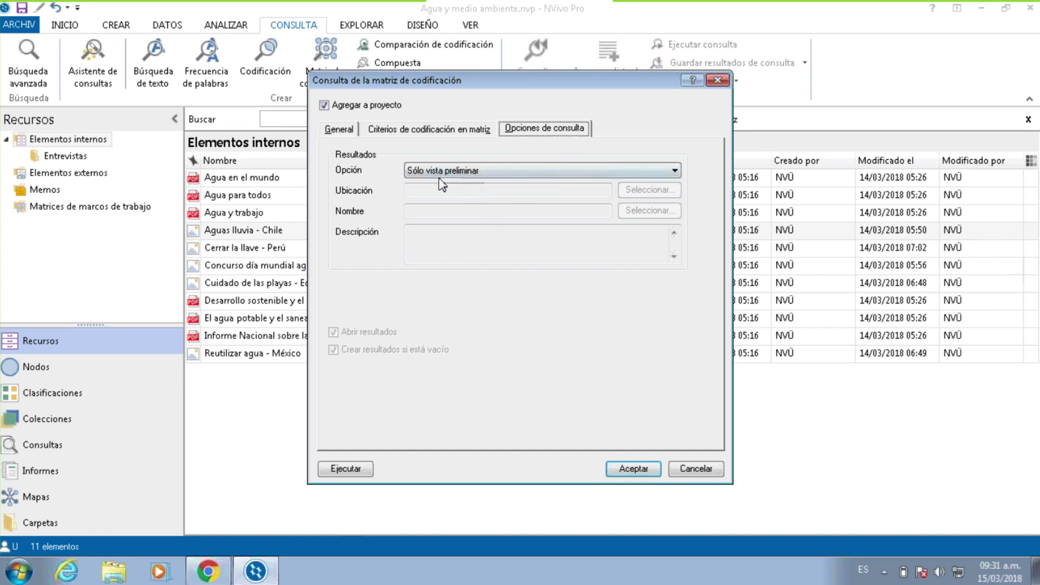
click(476, 172)
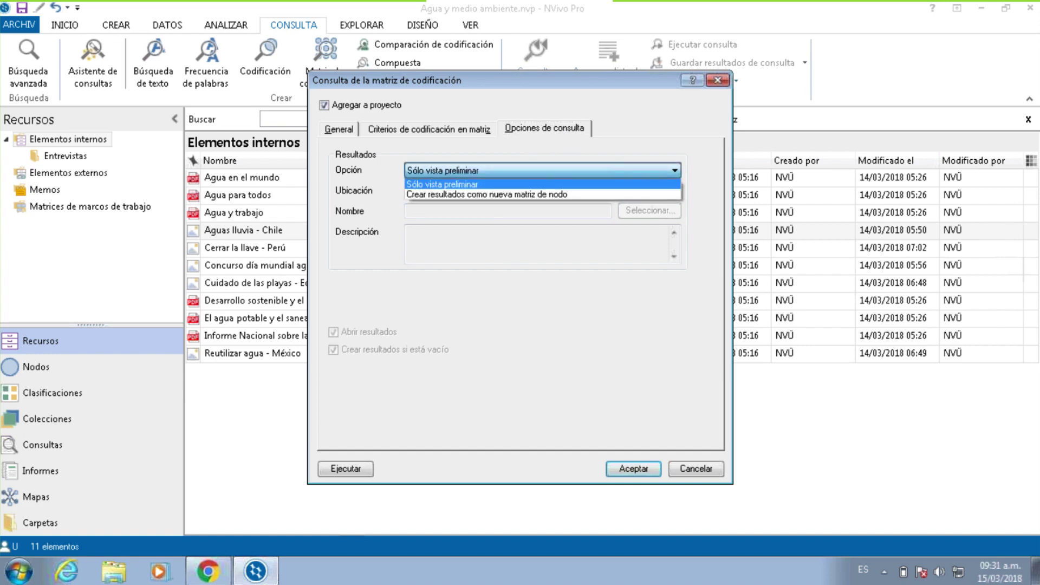
click(479, 199)
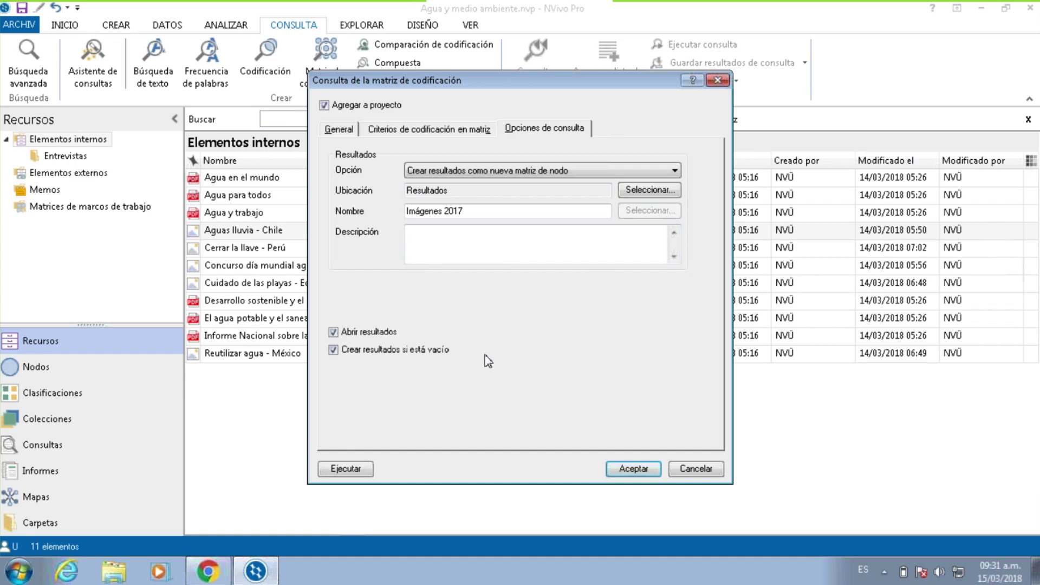
click(359, 470)
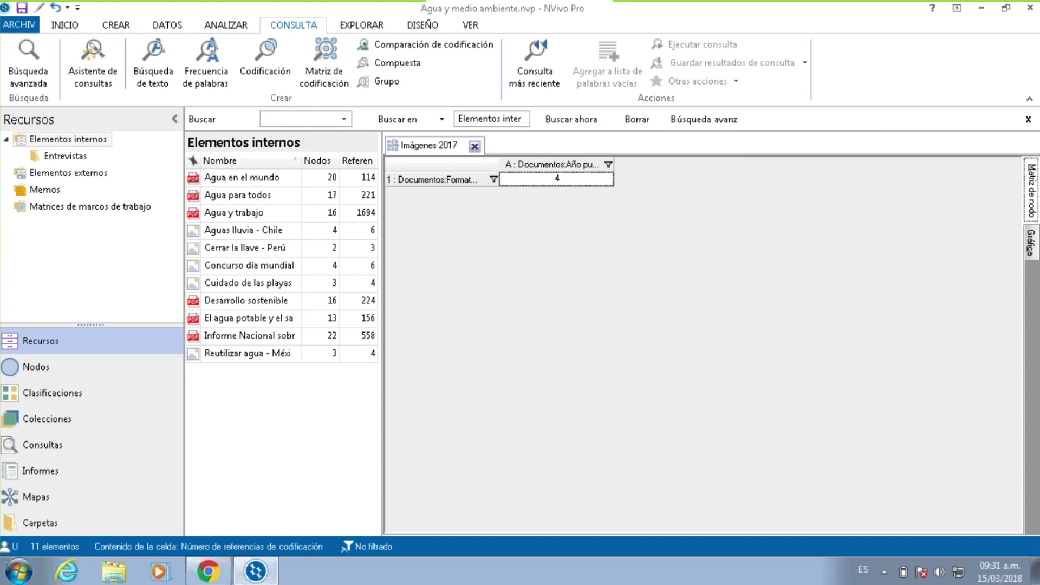
Save the project and set the matrix's cell content to coded sources of the Documentos classification.
click(547, 180)
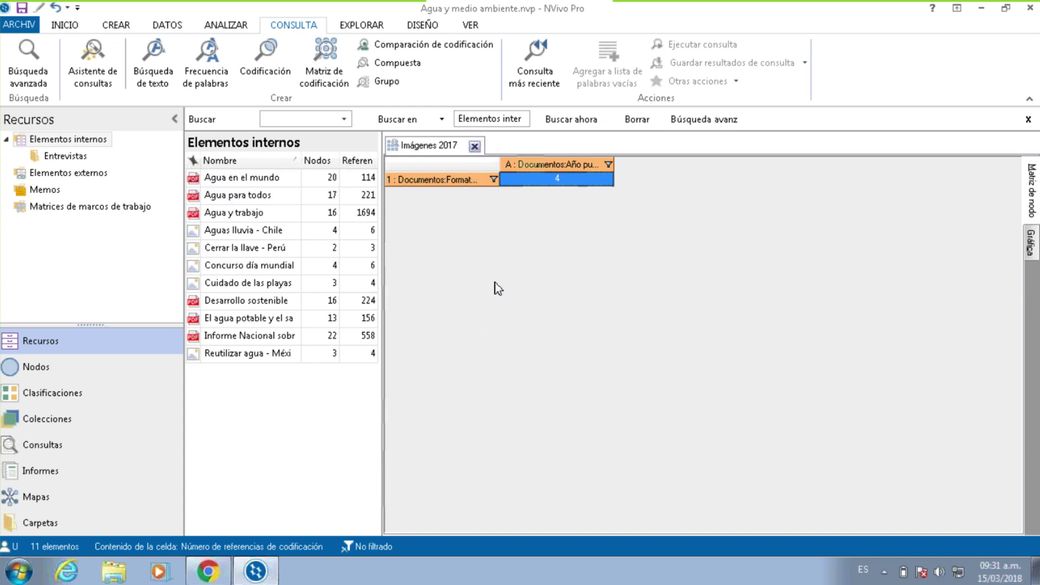
key(ctrl+s)
right_click(443, 165)
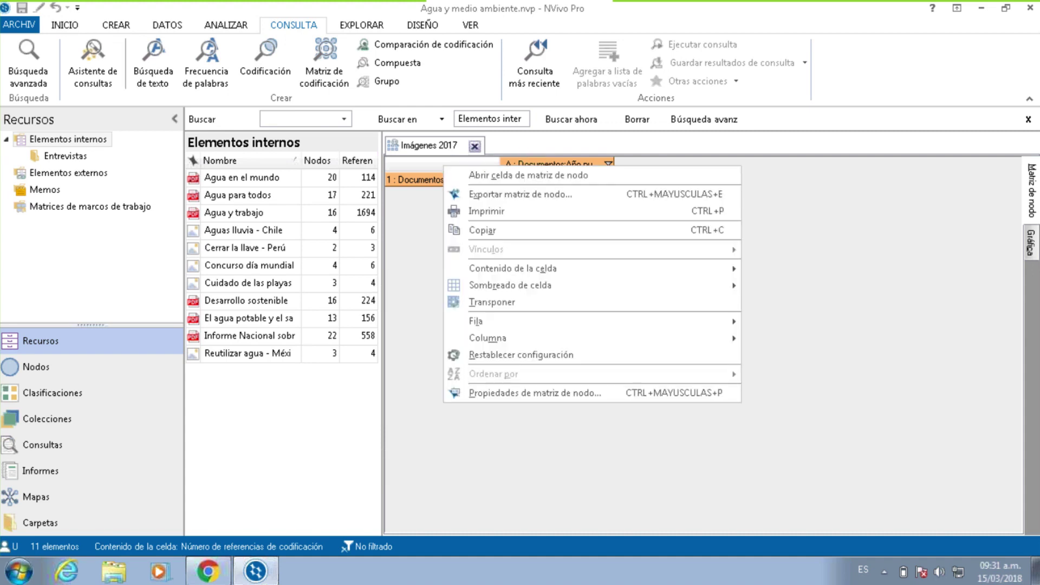
mouse_move(581, 270)
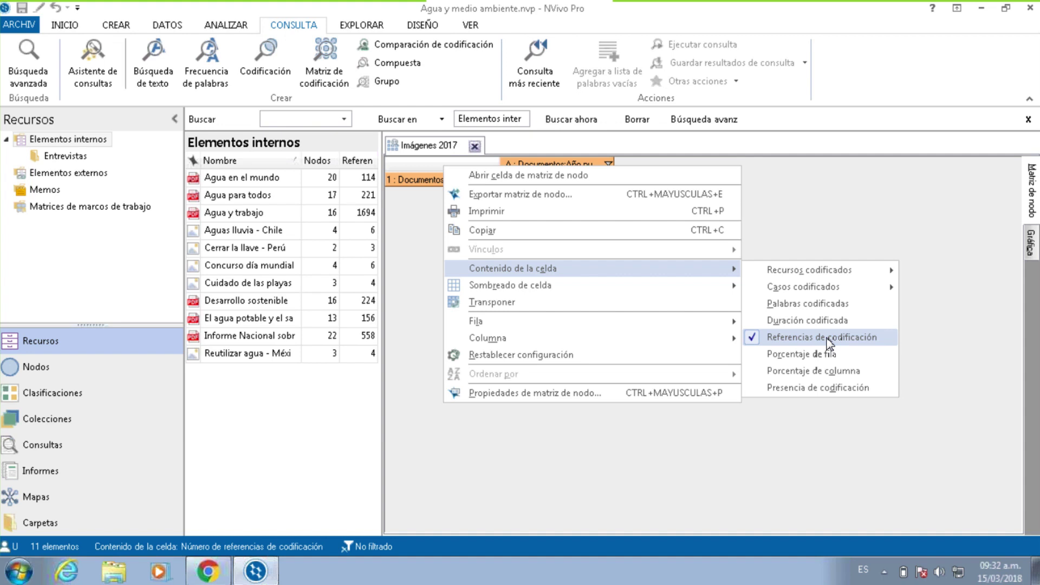
mouse_move(837, 270)
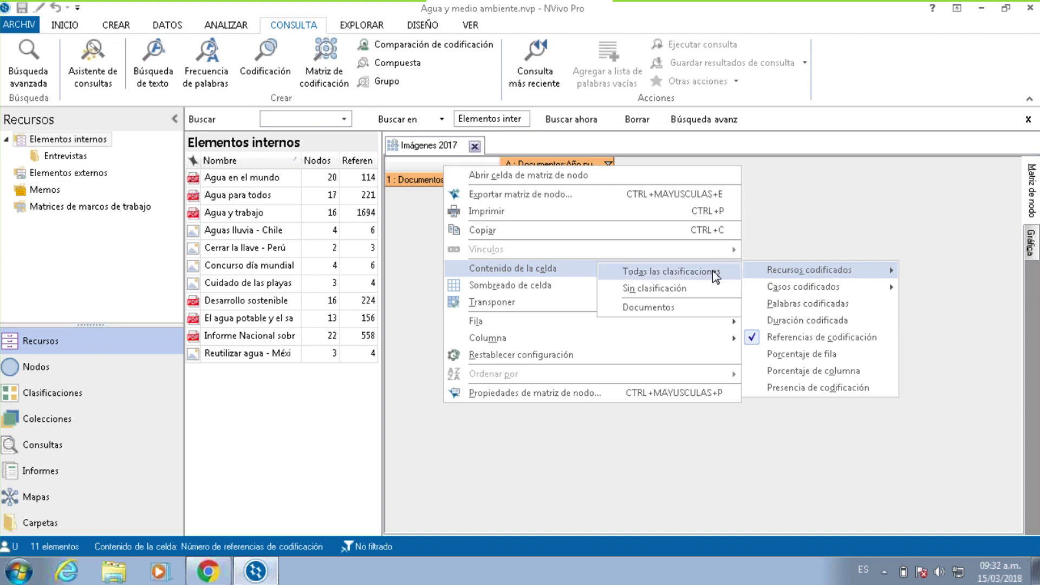
click(631, 308)
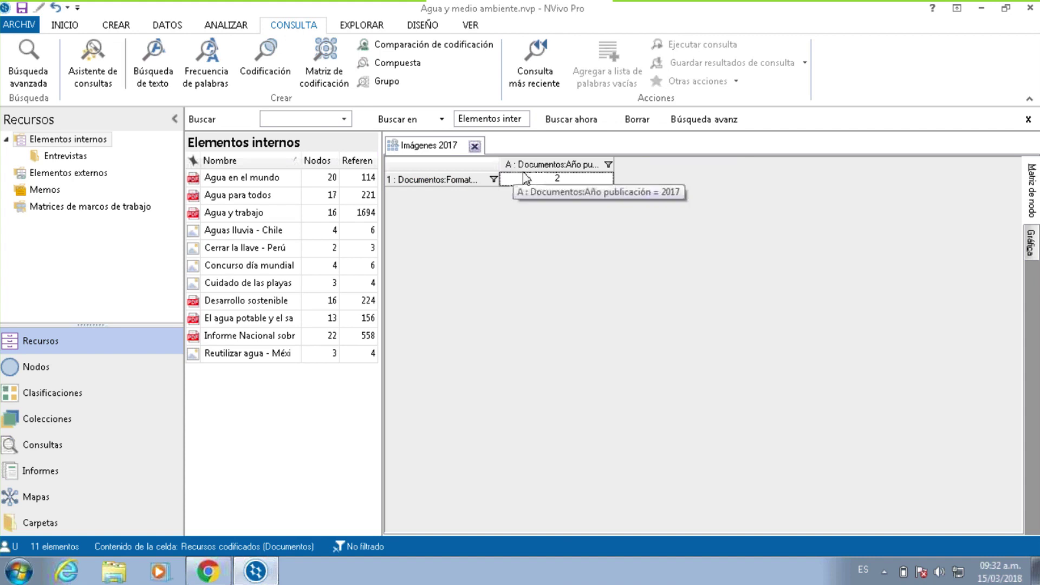
Open the Imagen and 2017 matrix cell's content and examine the summary of its coded sources.
click(569, 184)
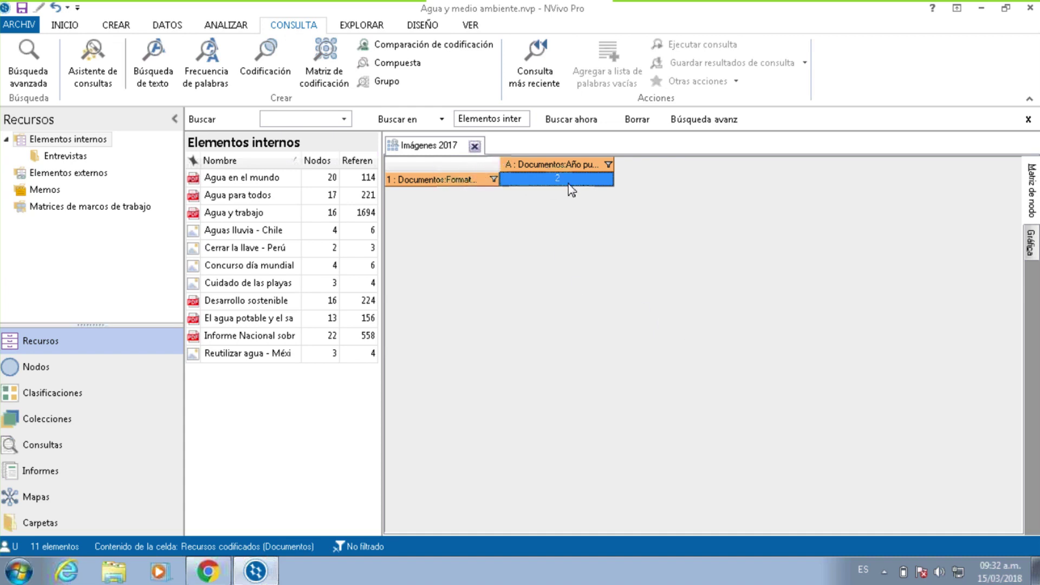
click(577, 227)
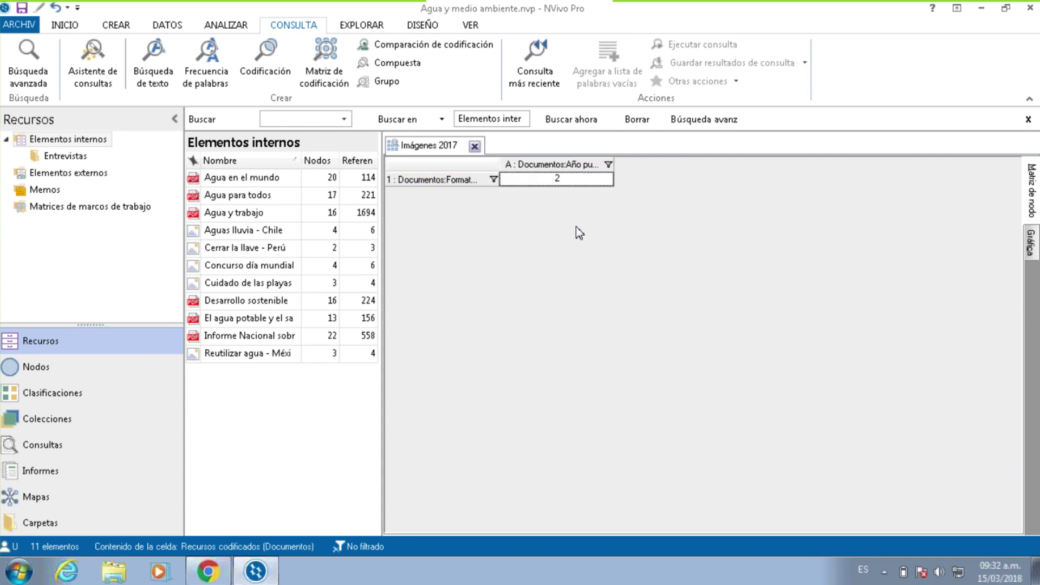
click(569, 181)
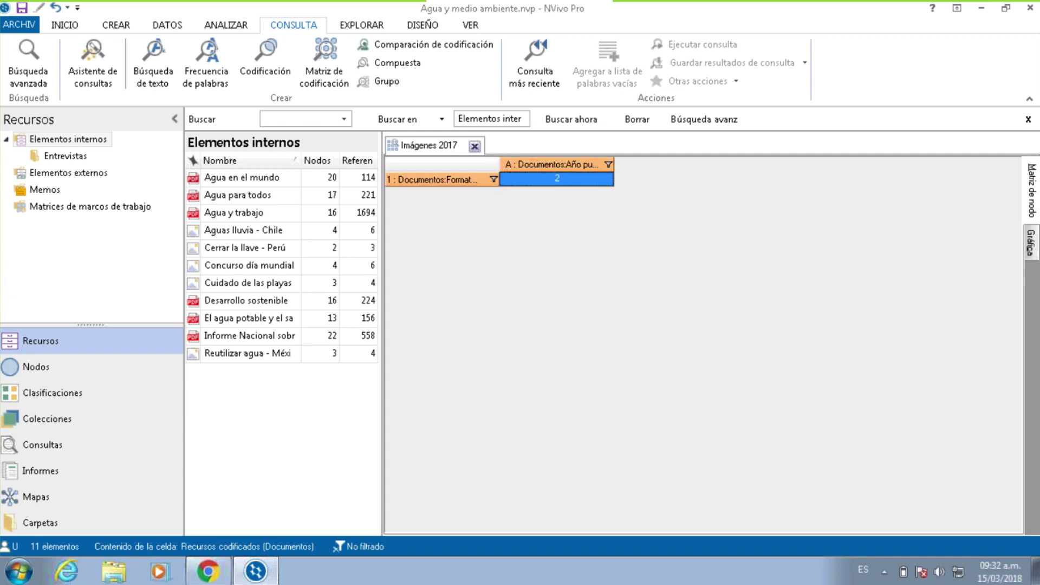
double_click(557, 178)
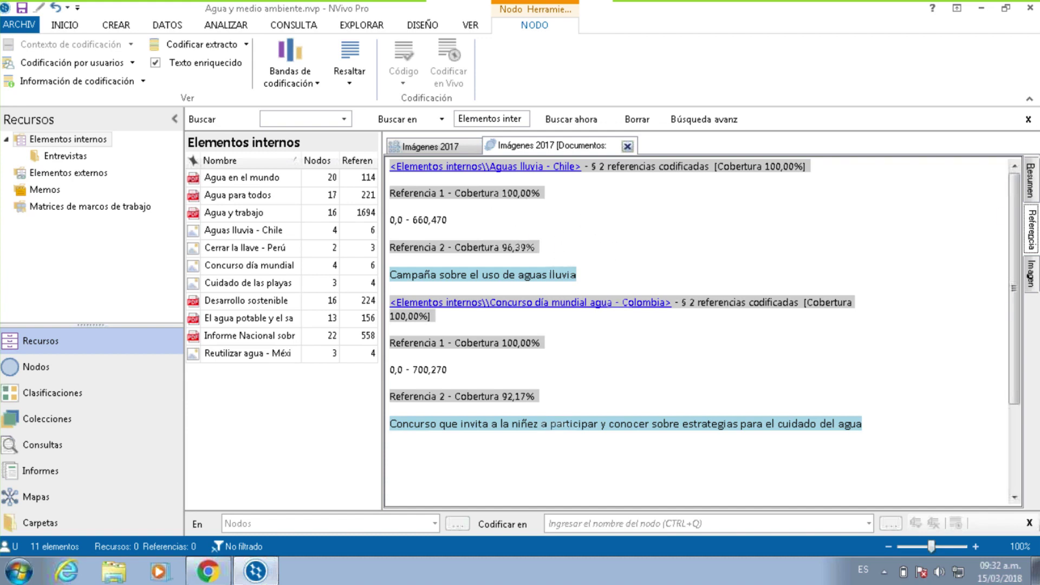
click(1030, 180)
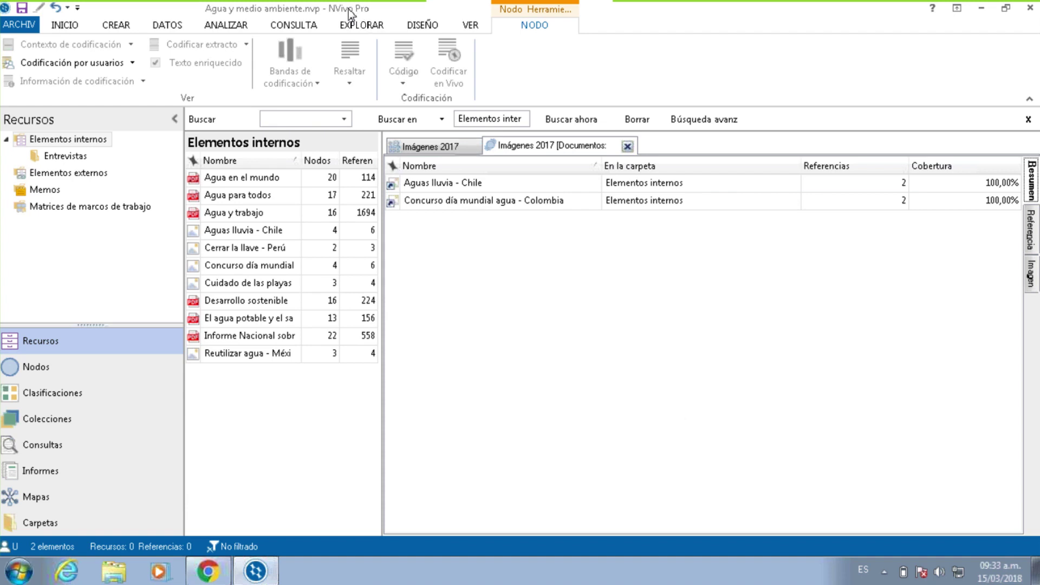
click(292, 27)
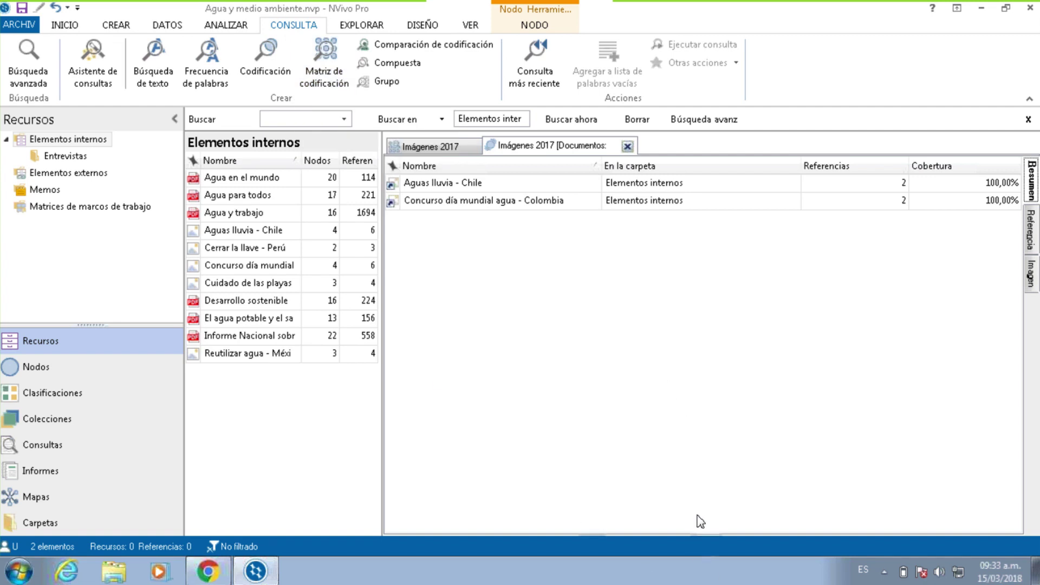
click(442, 151)
right_click(444, 161)
mouse_move(533, 322)
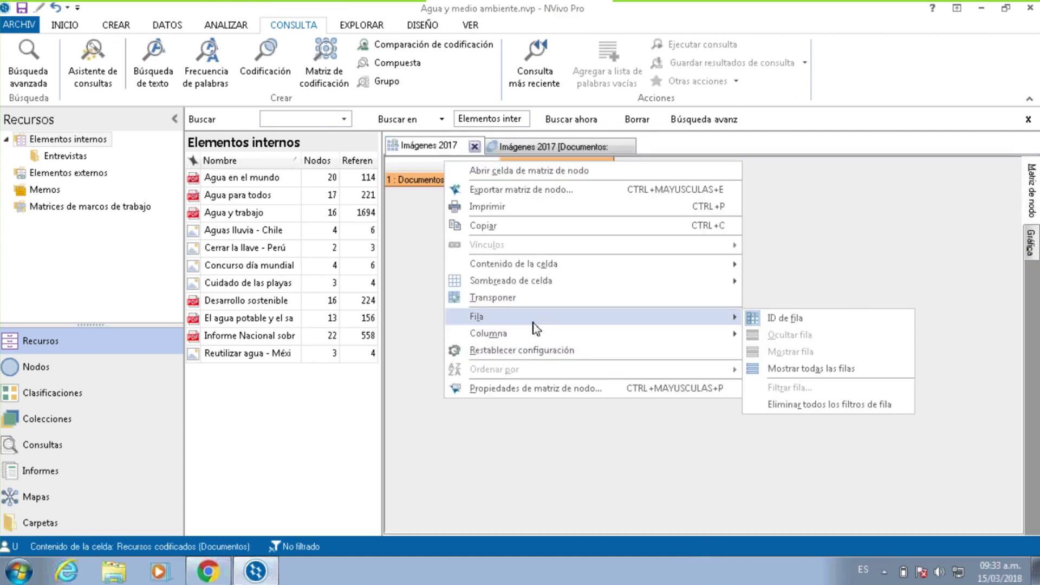
mouse_move(568, 266)
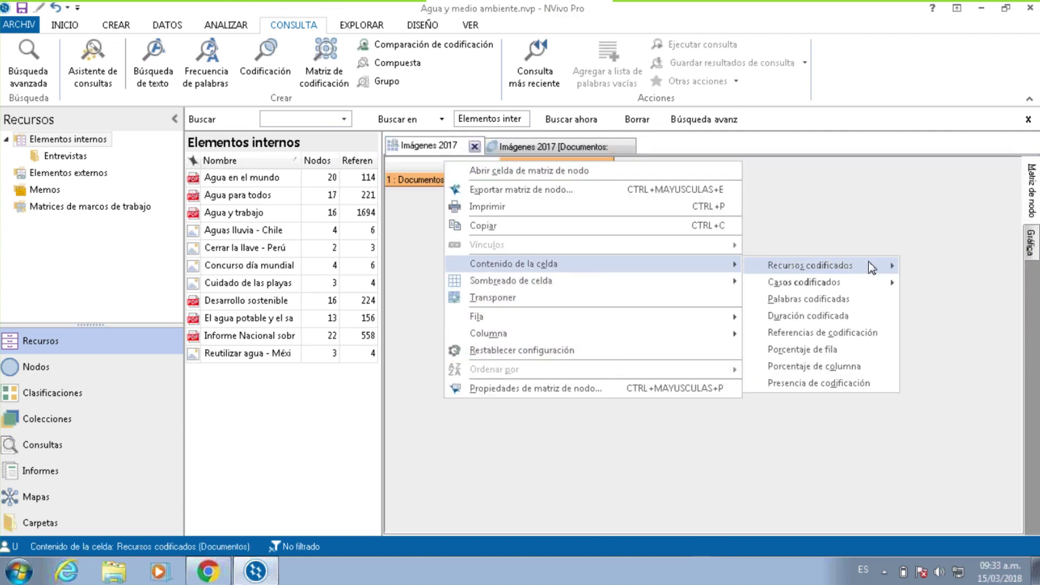
click(830, 202)
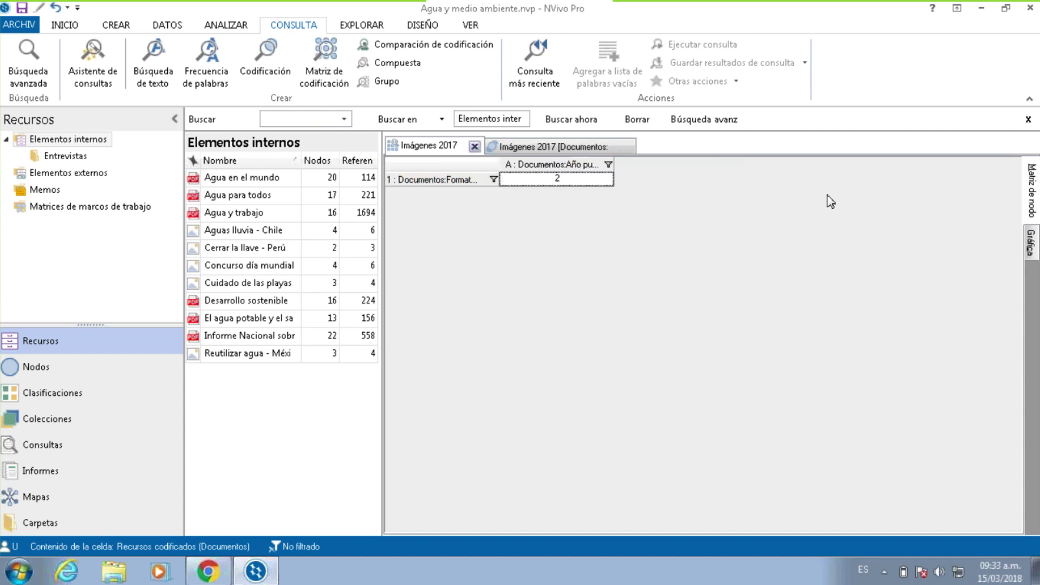
Create a set named Imágenes 2017 from the matrix cell's sources Aguas lluvia - Chile and Concurso día mundial agua - Colombia.
double_click(593, 179)
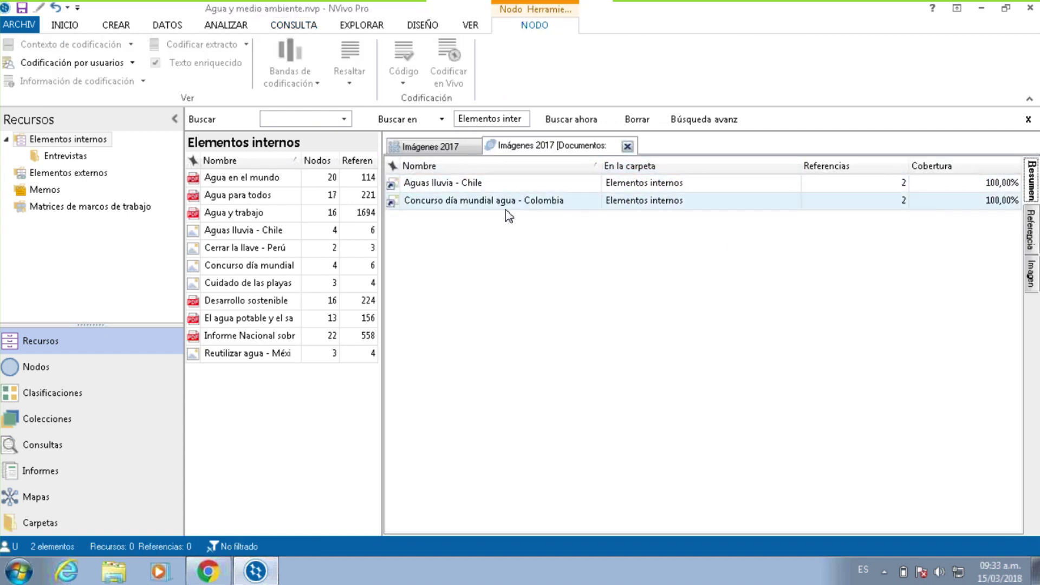
click(432, 185)
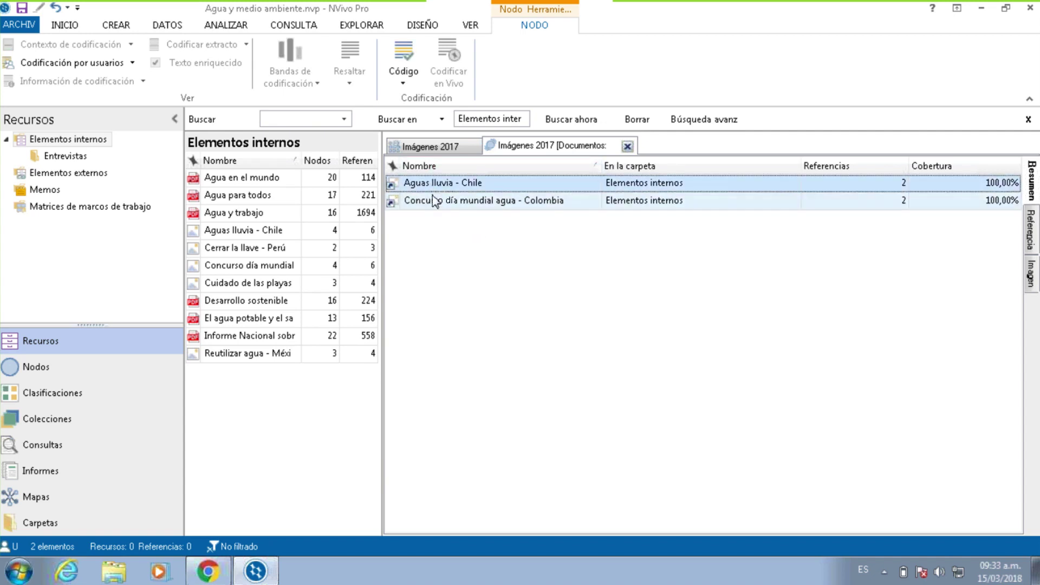
shift+click(440, 202)
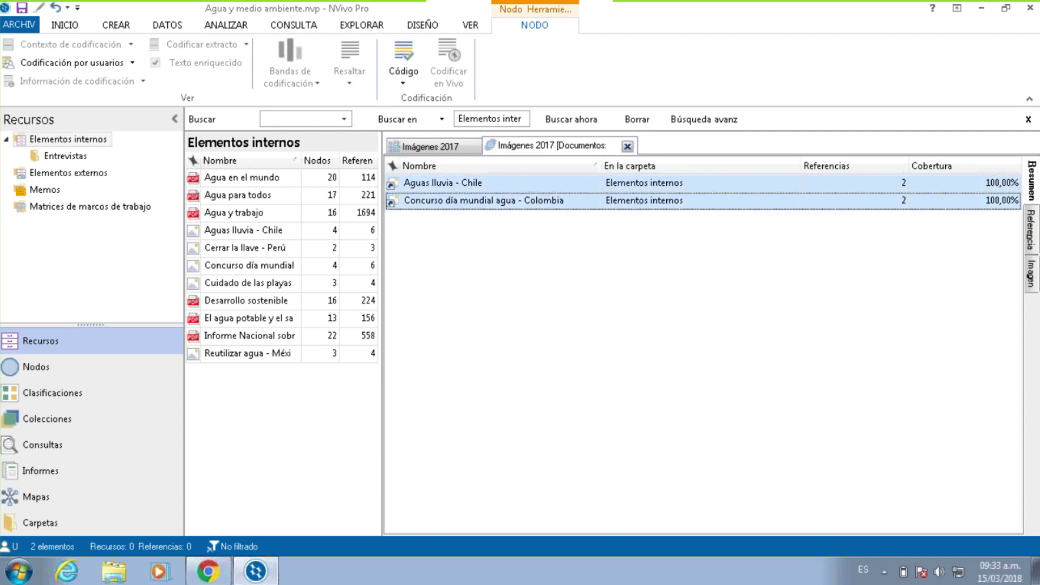
right_click(526, 189)
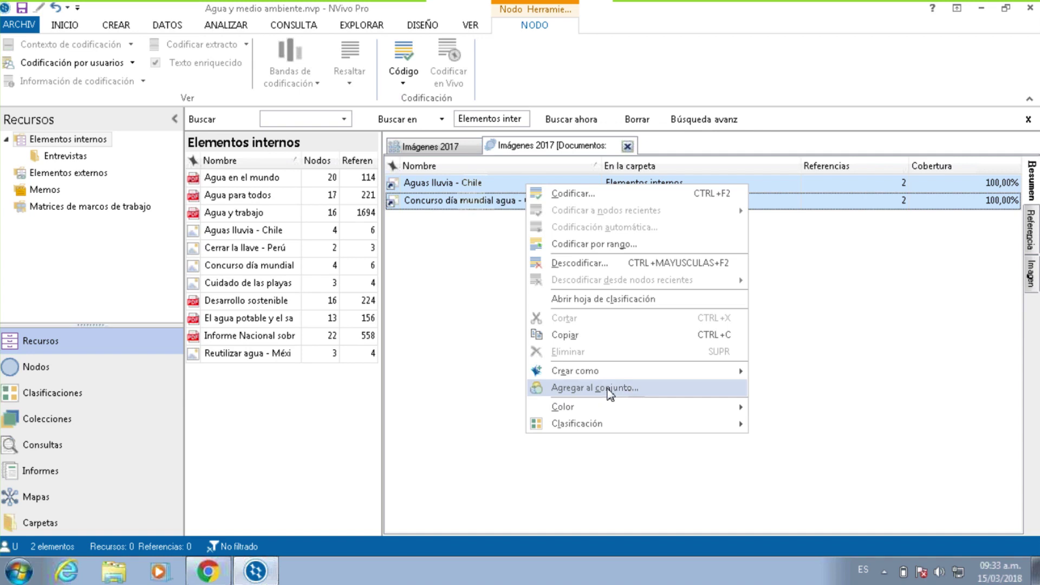
mouse_move(662, 371)
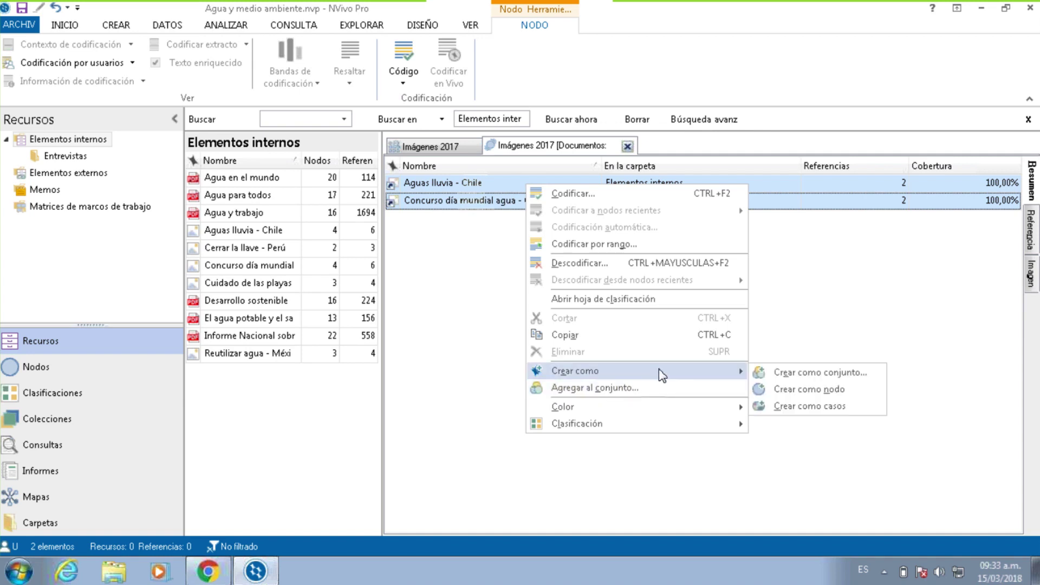
click(809, 379)
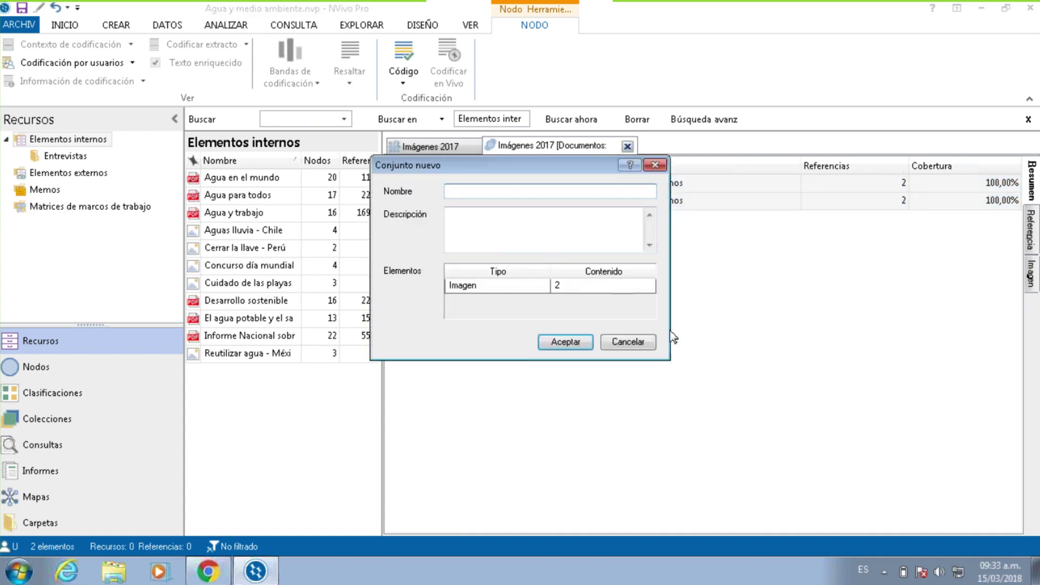
text(Imágenes 2017)
click(564, 344)
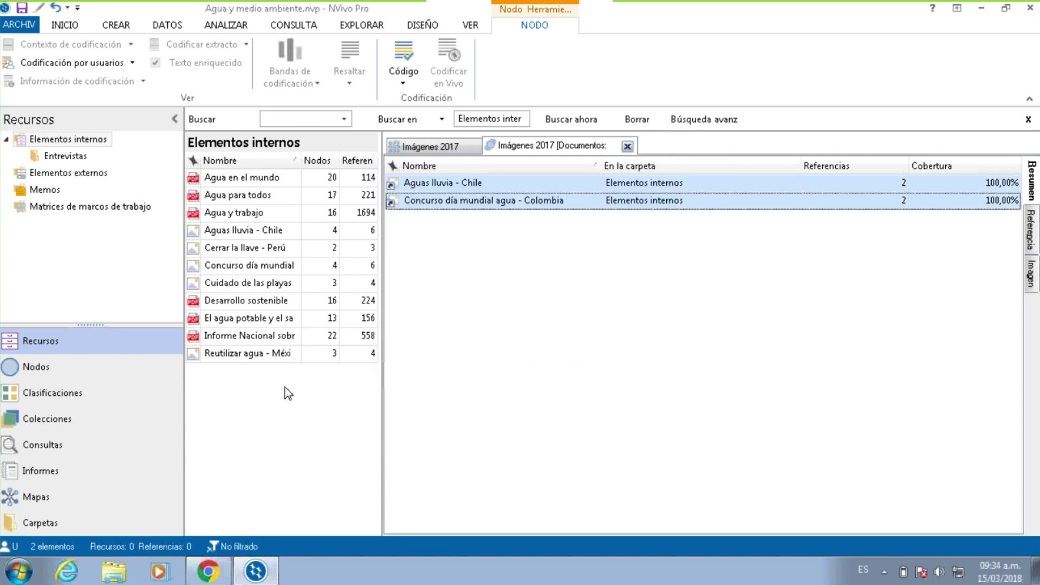
Check the members of the Imágenes 2017 set in the collections and return to the internal sources.
click(71, 420)
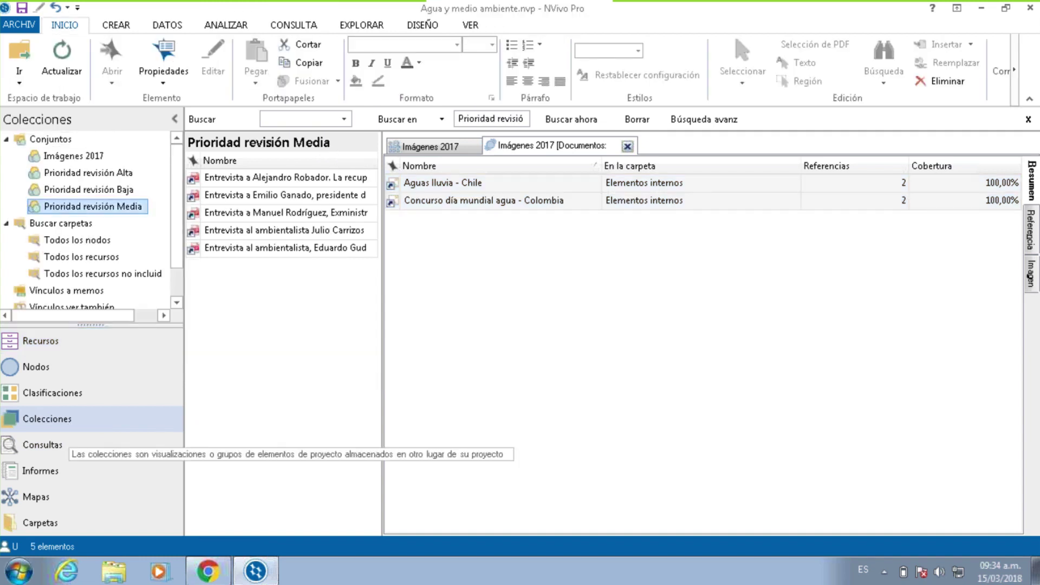
click(81, 158)
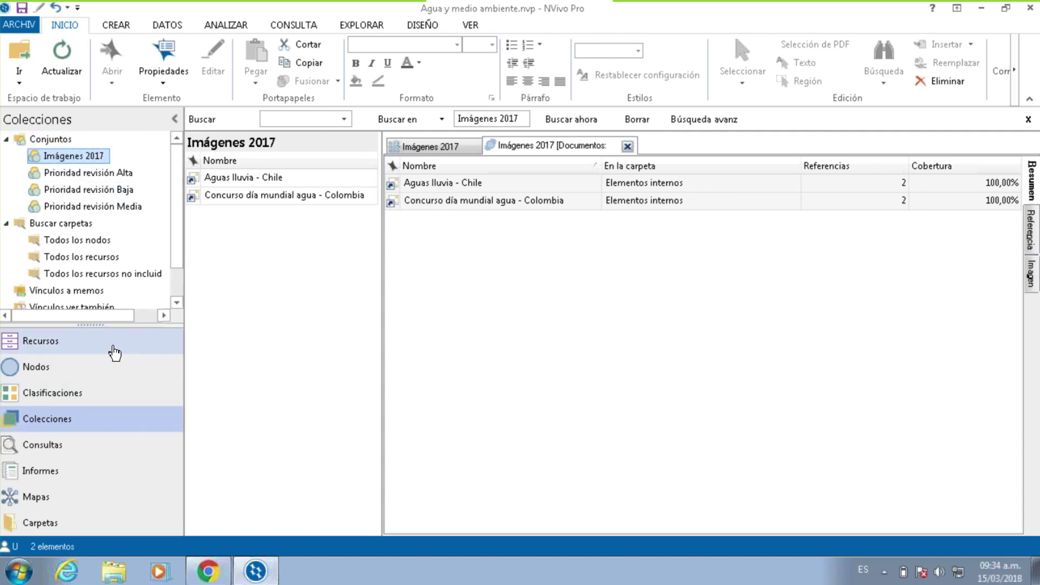
click(95, 345)
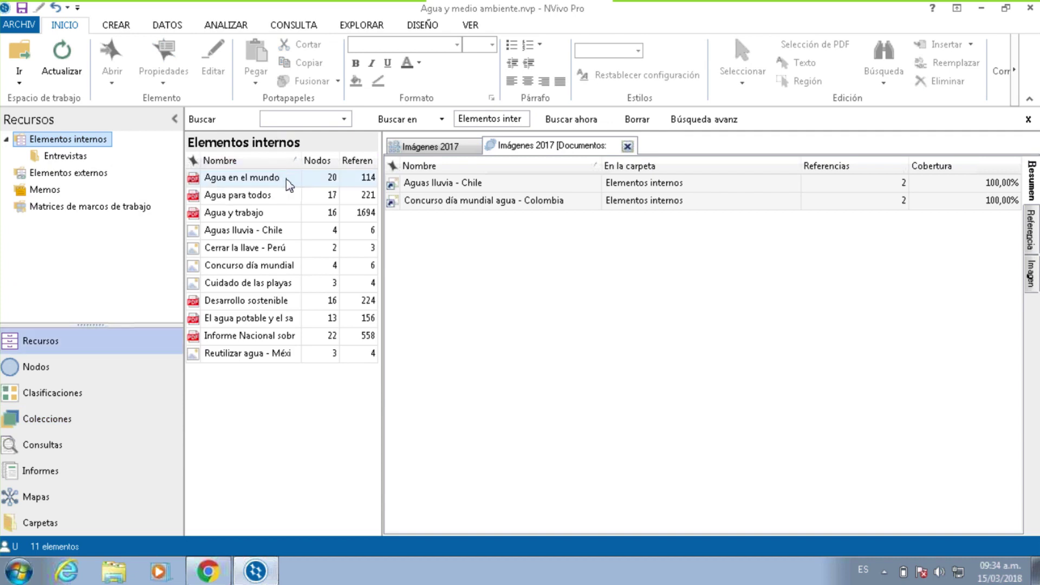
Return to the Imágenes 2017 set in the collections and close the Imágenes 2017 results matrix.
drag(284, 177, 285, 212)
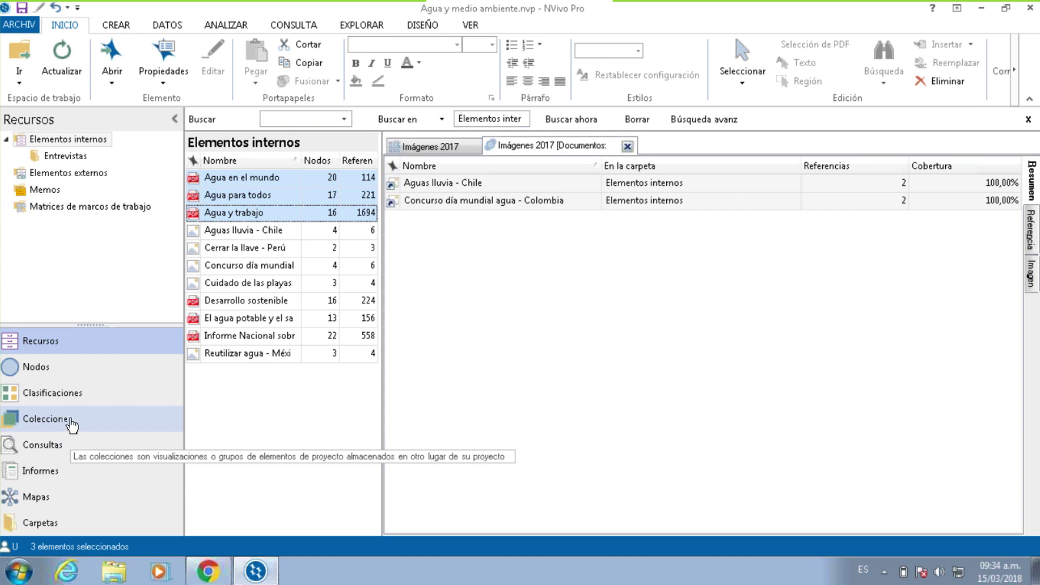
click(594, 350)
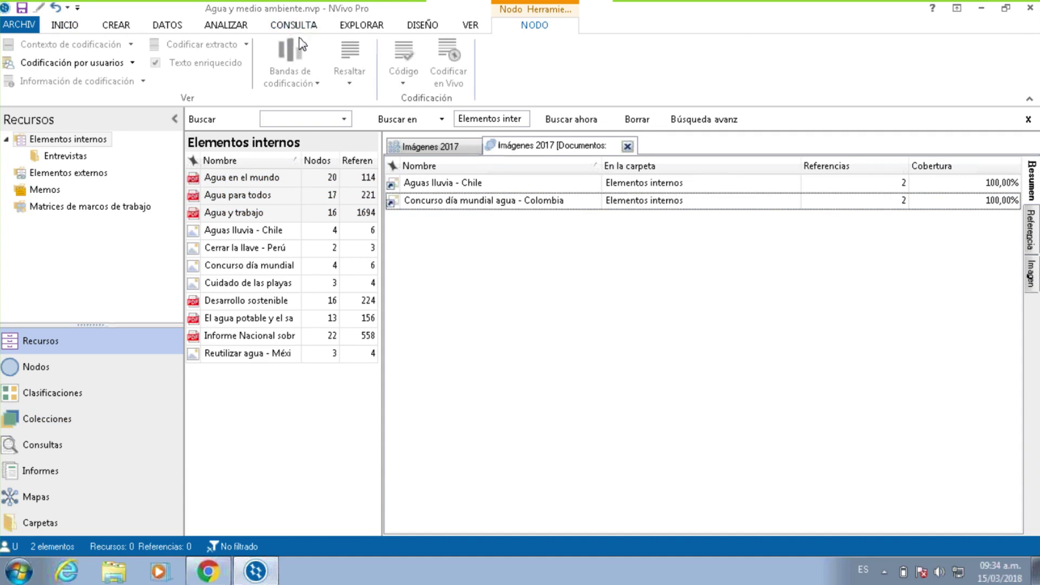
click(293, 25)
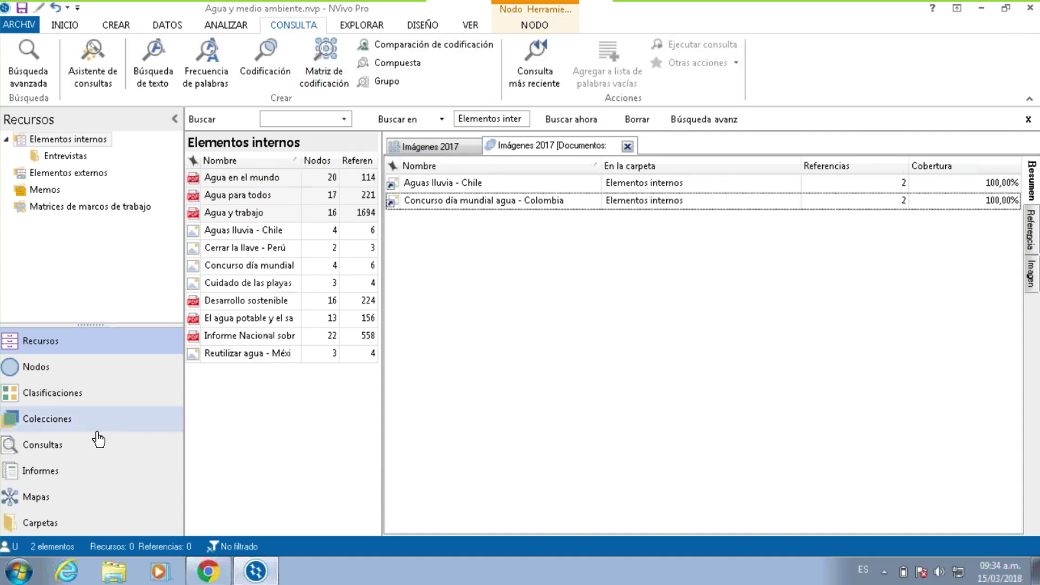
click(47, 423)
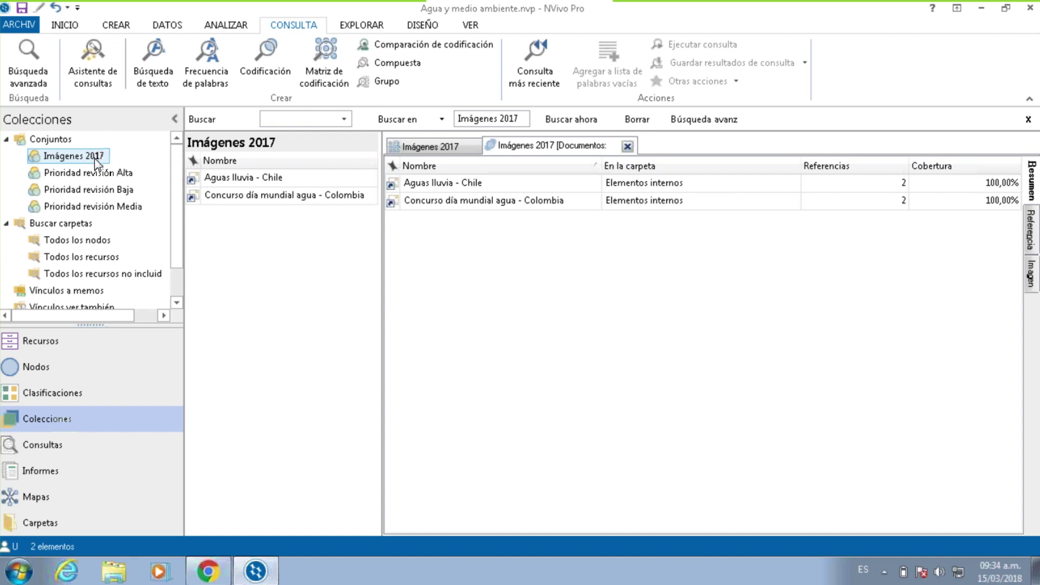
click(434, 146)
click(475, 146)
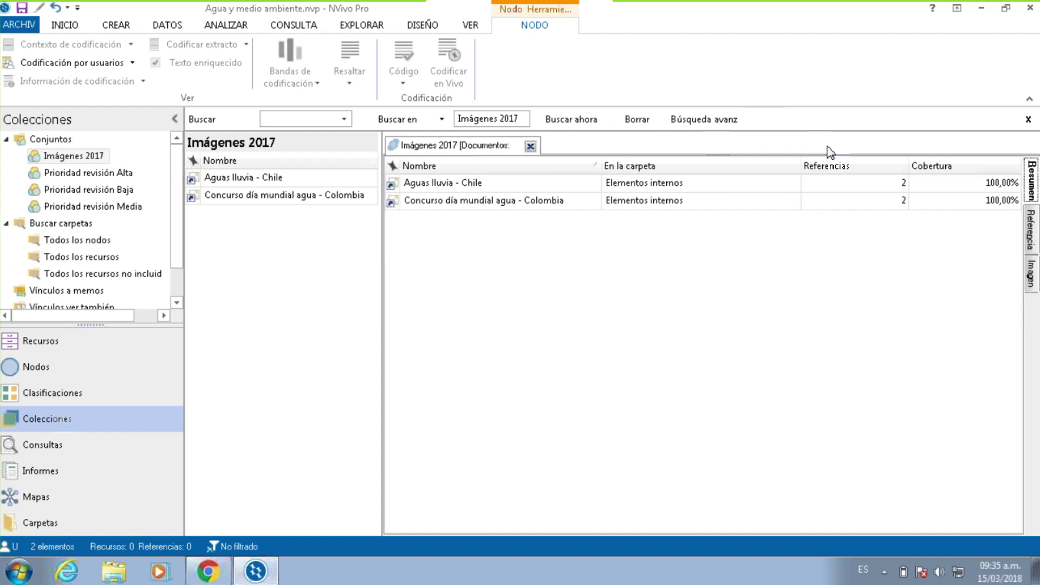
Examine the matrix cell's references and images for Aguas lluvia - Chile and Concurso día mundial agua - Colombia, and close its content.
click(293, 25)
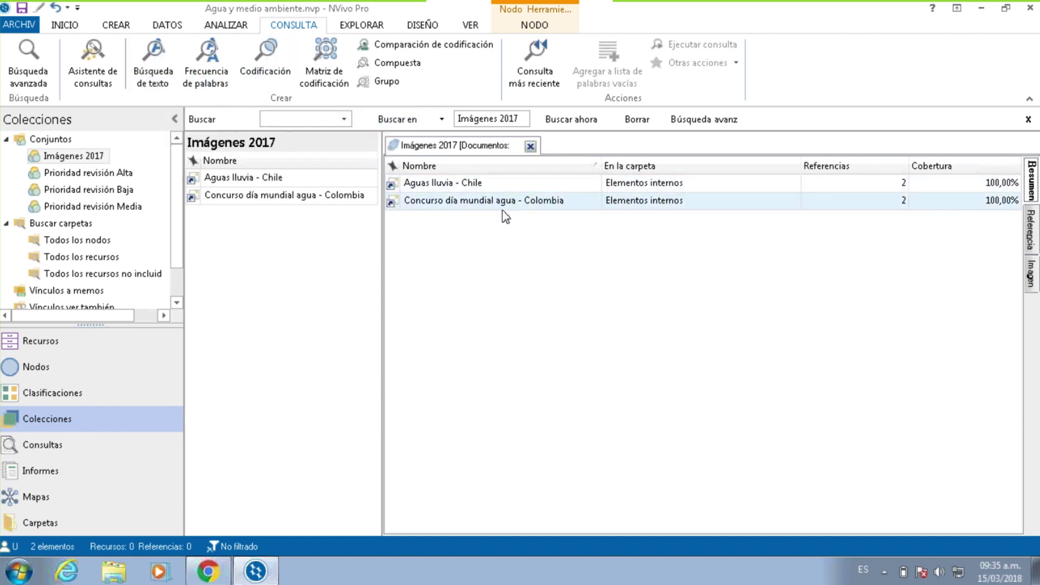
click(1032, 230)
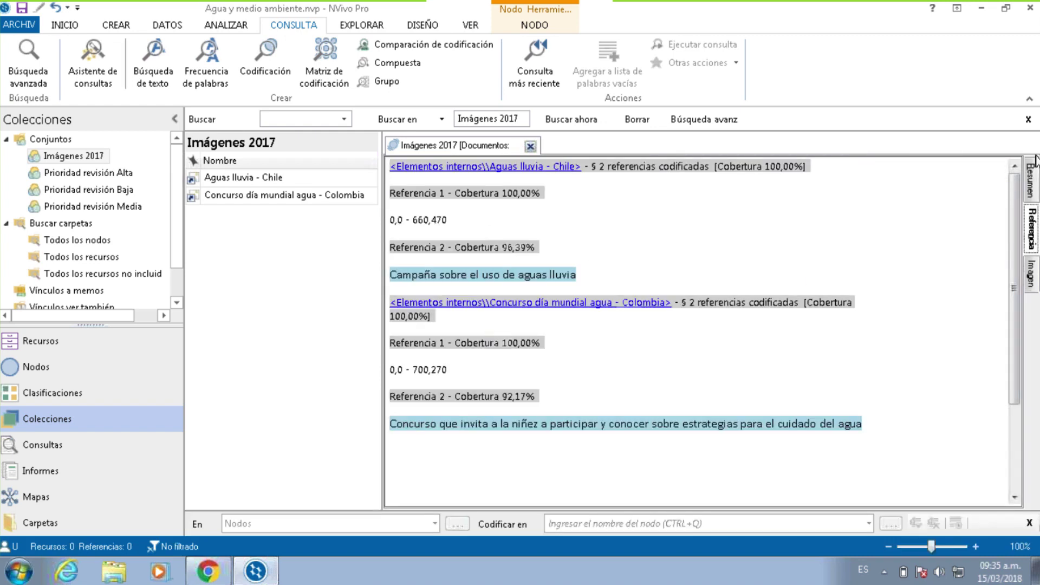
click(1032, 180)
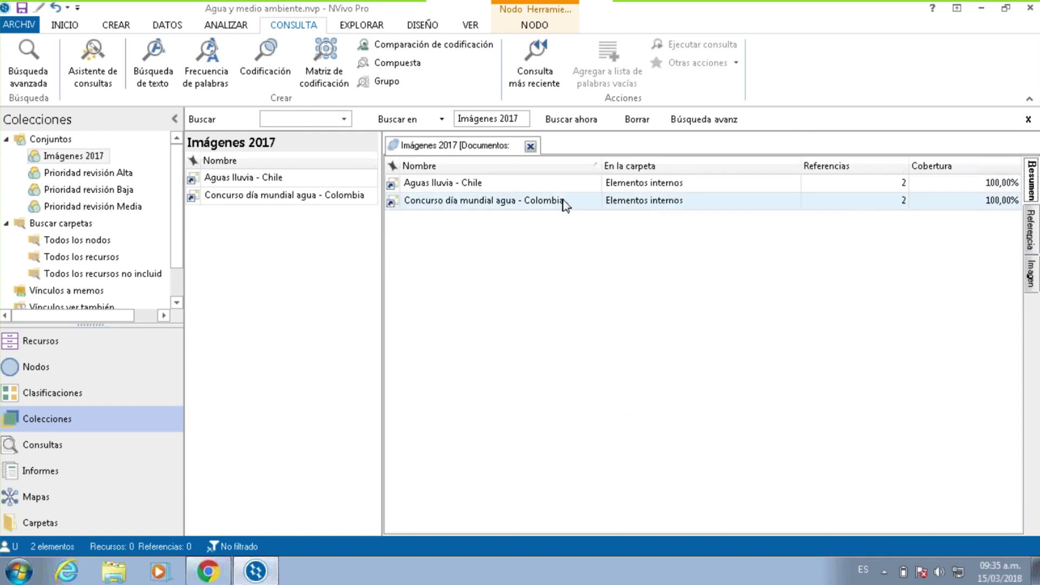
click(1029, 281)
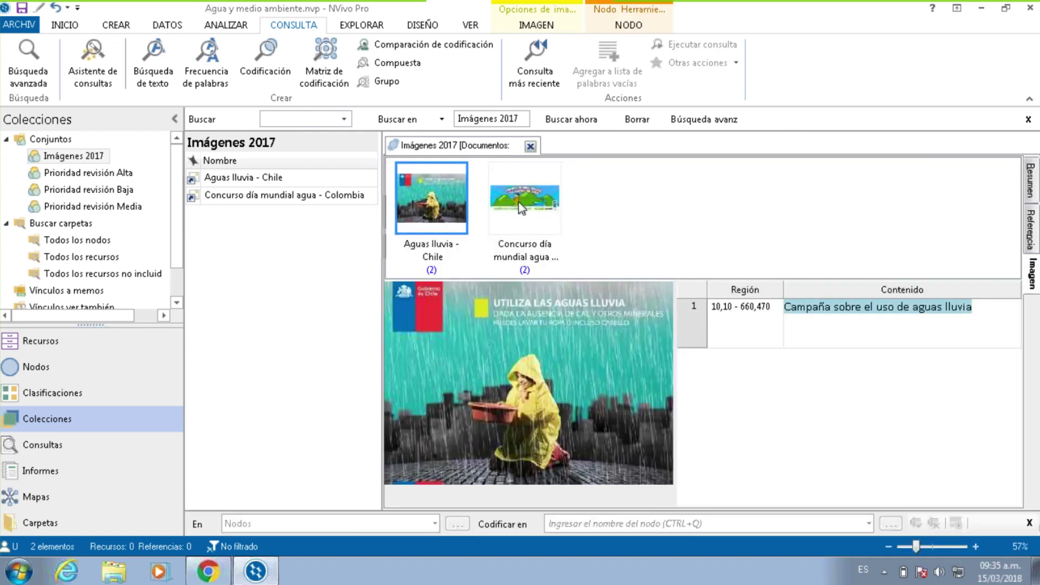
click(521, 209)
click(431, 207)
click(519, 199)
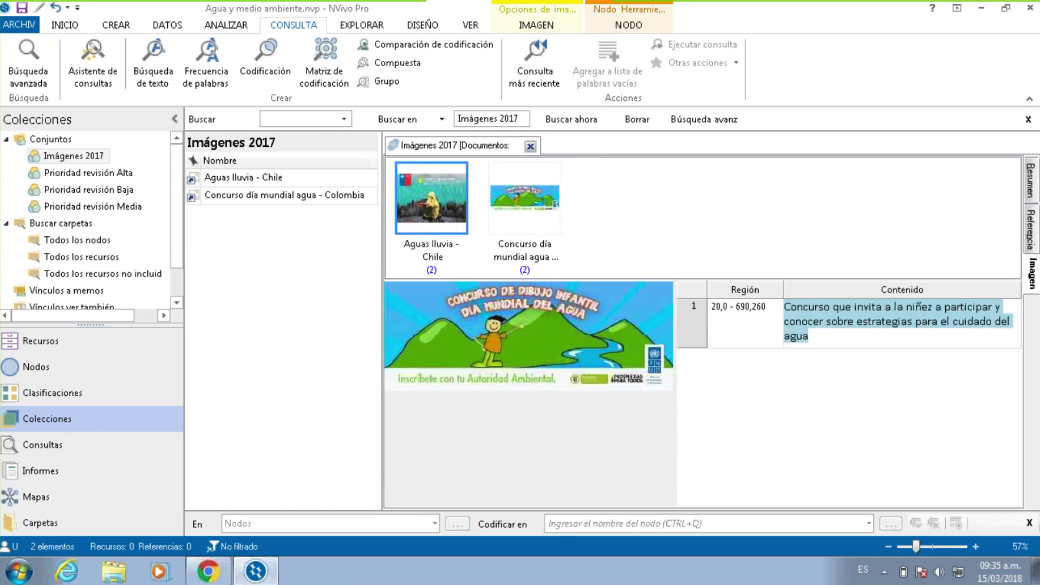
click(430, 199)
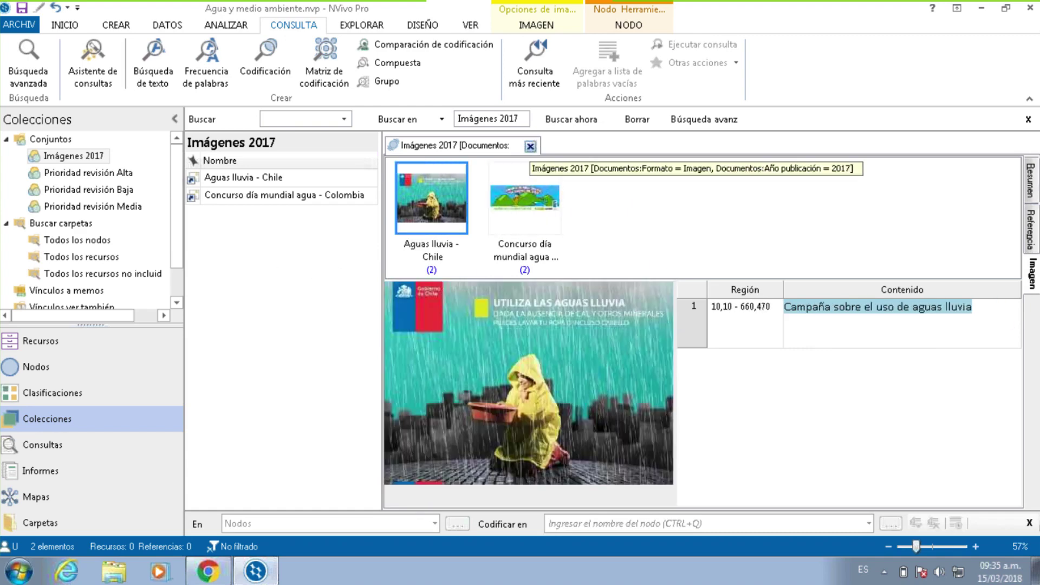
click(531, 146)
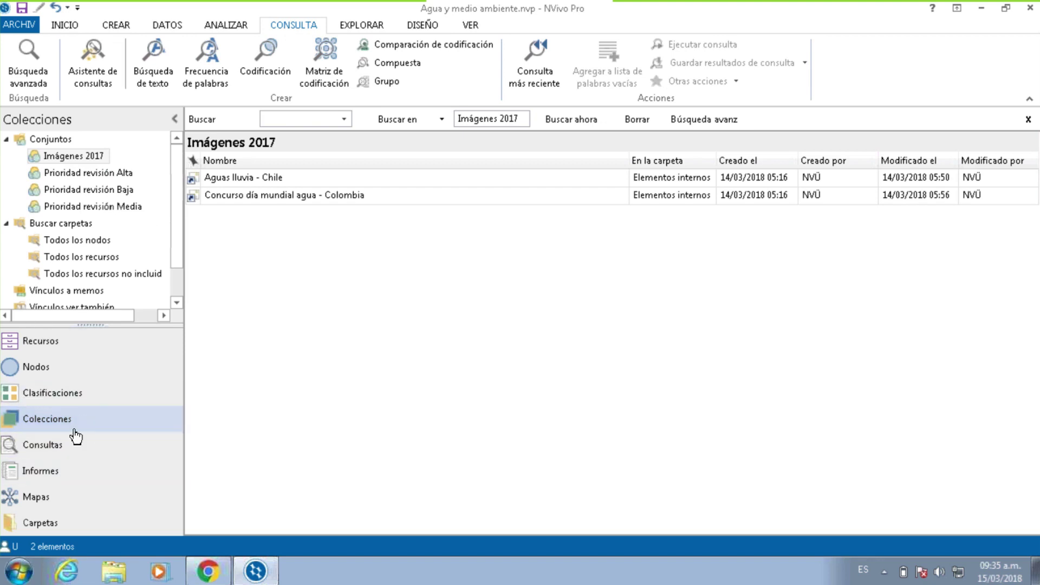
Check the stored query results and run the saved Imágenes 2017 query again.
click(50, 456)
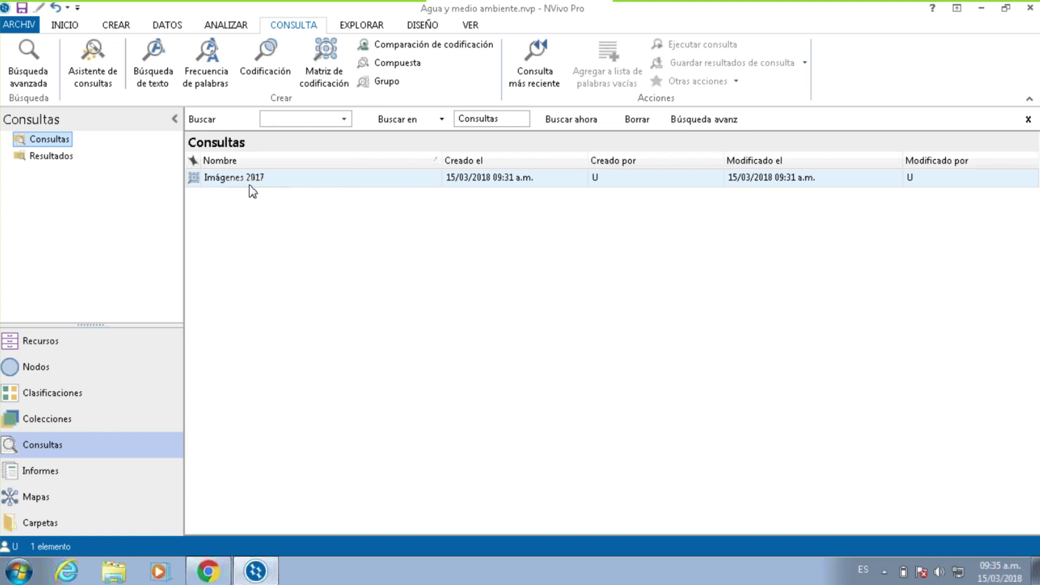
click(45, 156)
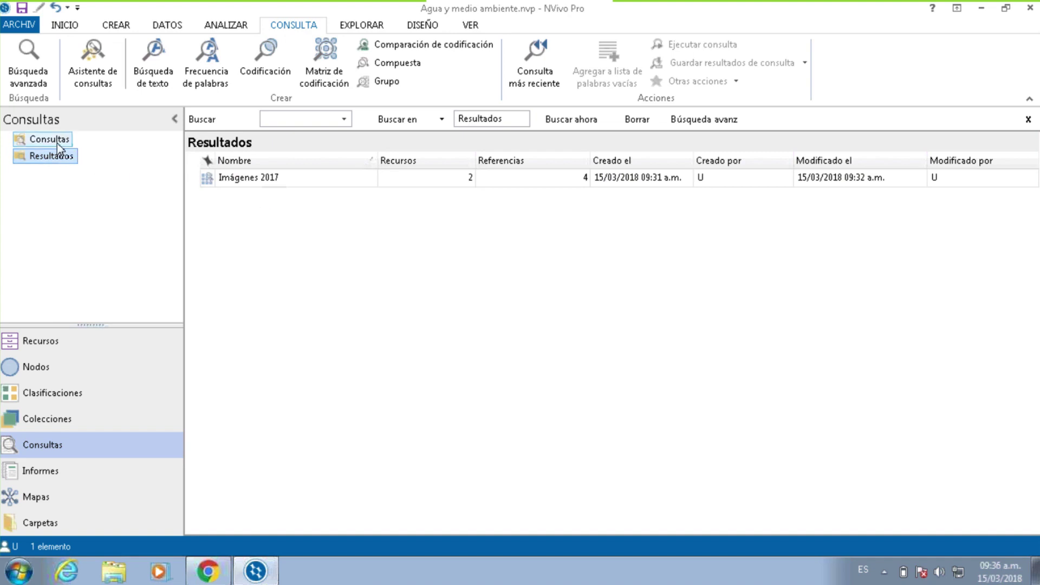
click(57, 142)
double_click(259, 180)
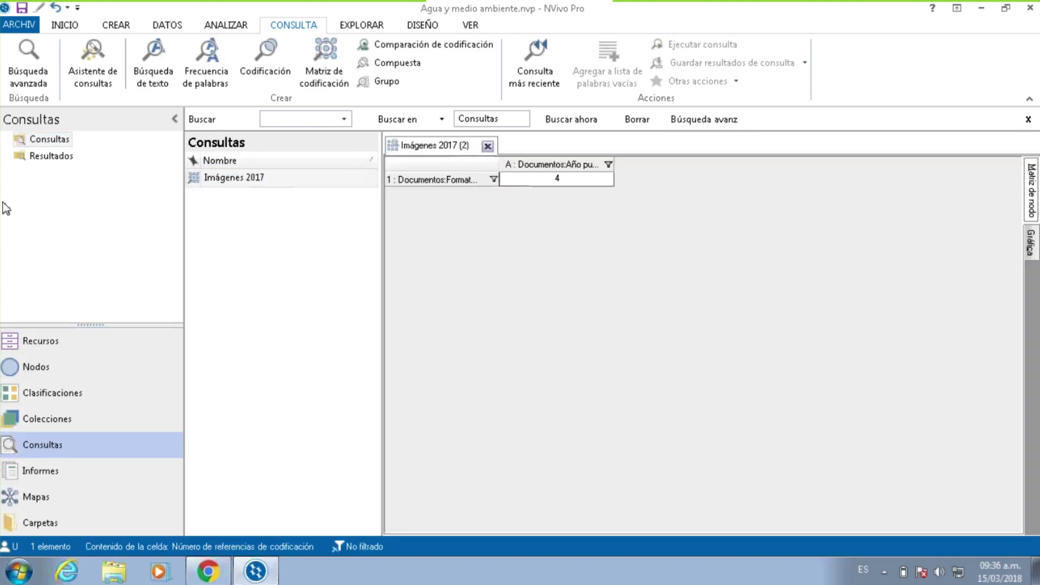
Widen the name column in the query results and select the Imágenes 2017 (2) matrix.
click(49, 157)
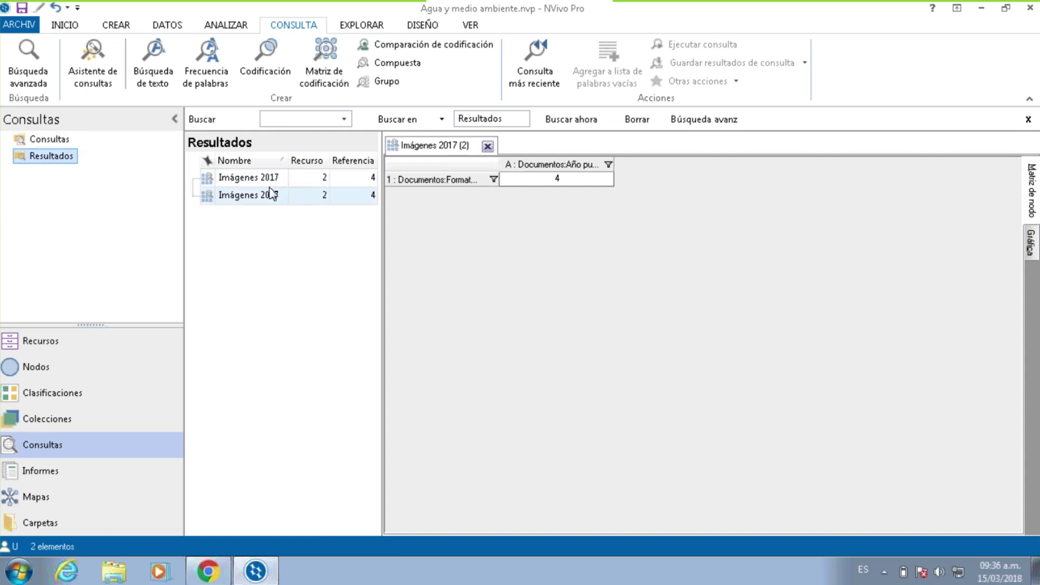
drag(288, 157, 301, 157)
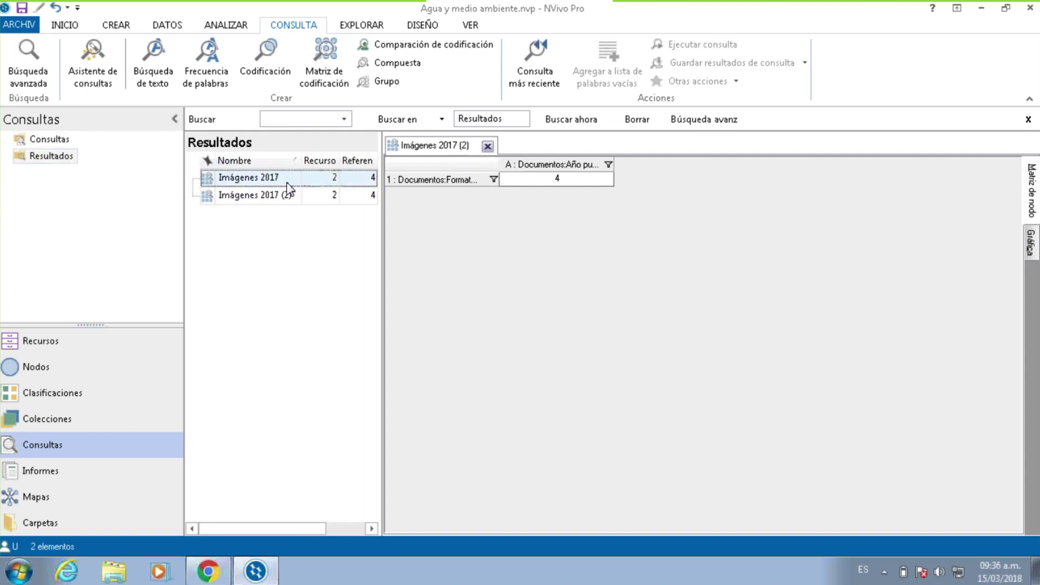
click(276, 198)
click(276, 197)
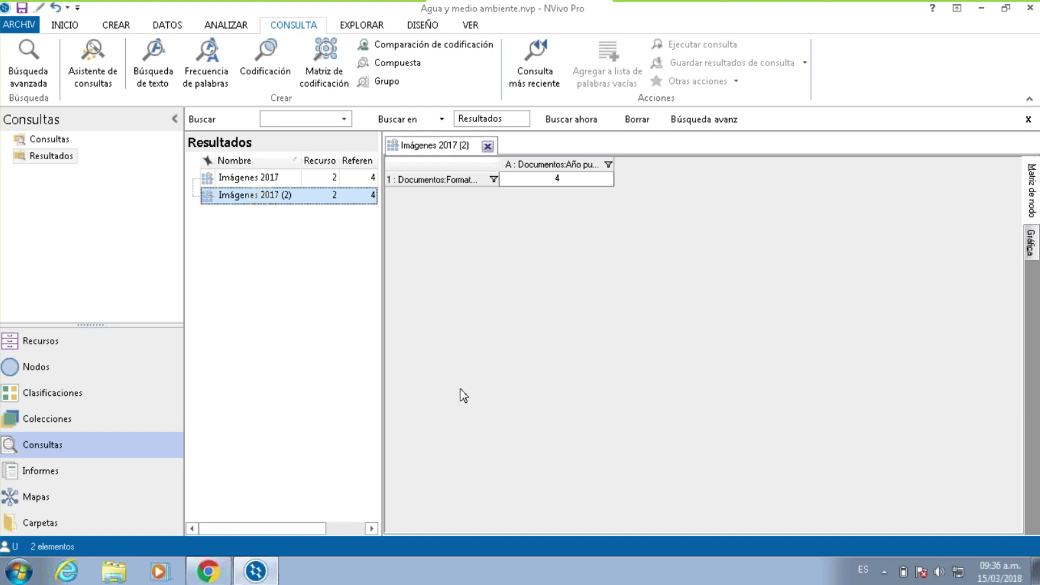
View the MS Excel export options for the Imágenes 2017 (2) matrix, cancel the export and close the matrix.
right_click(452, 166)
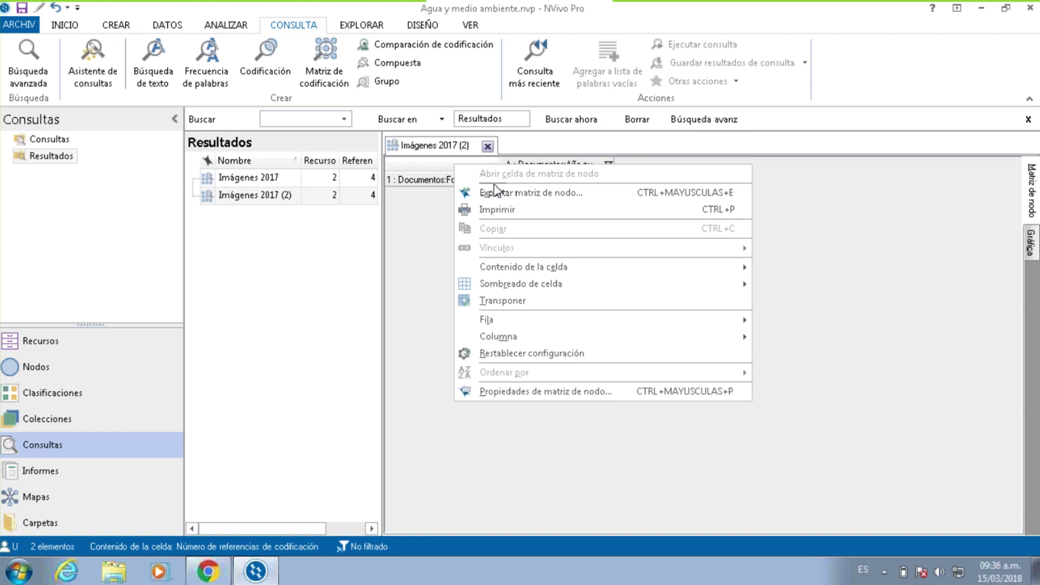
click(561, 199)
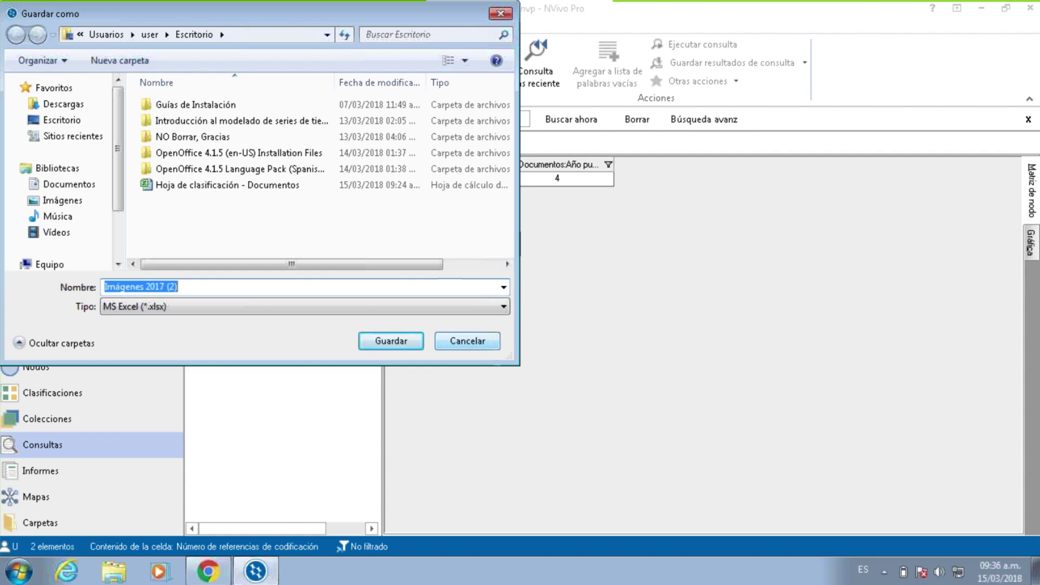
click(474, 346)
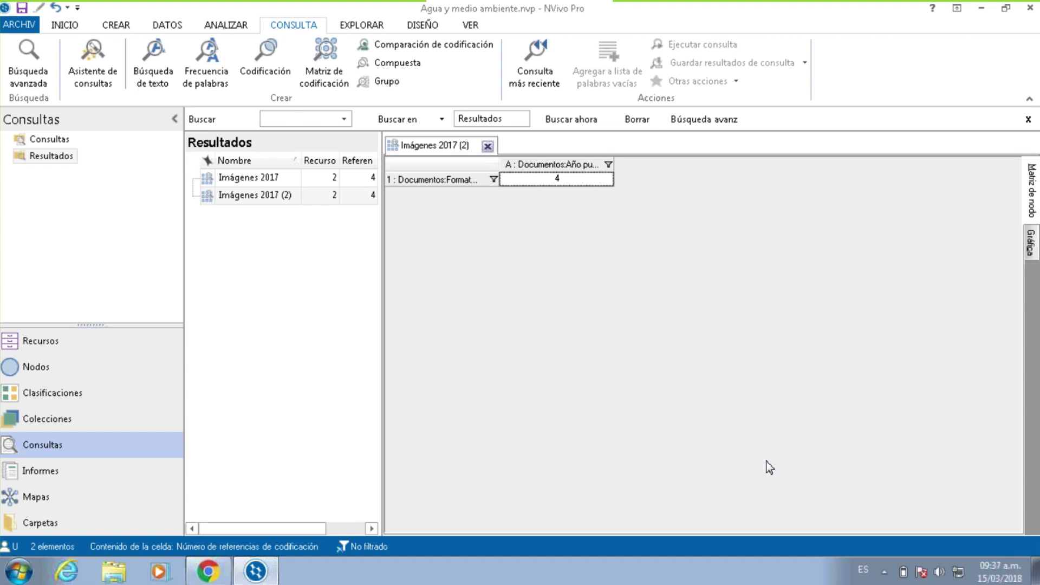
click(487, 146)
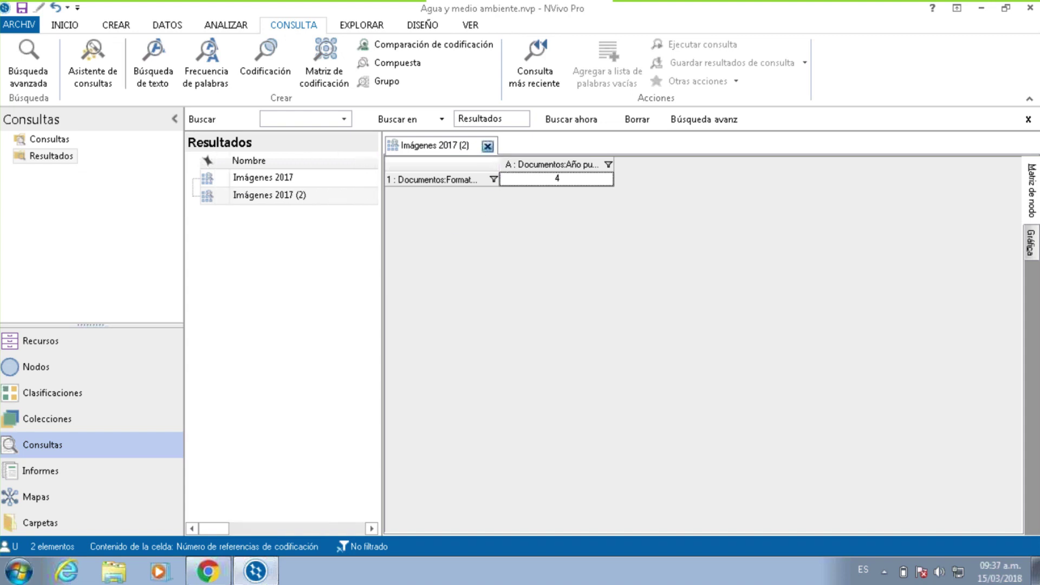
Create a new memo named Análisis in the project's memos.
click(59, 344)
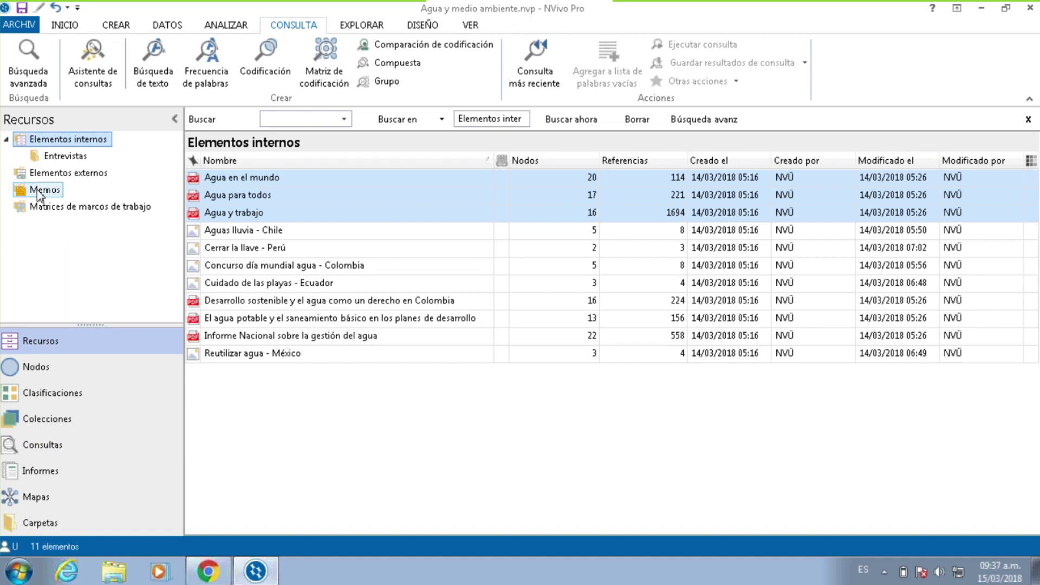
click(44, 189)
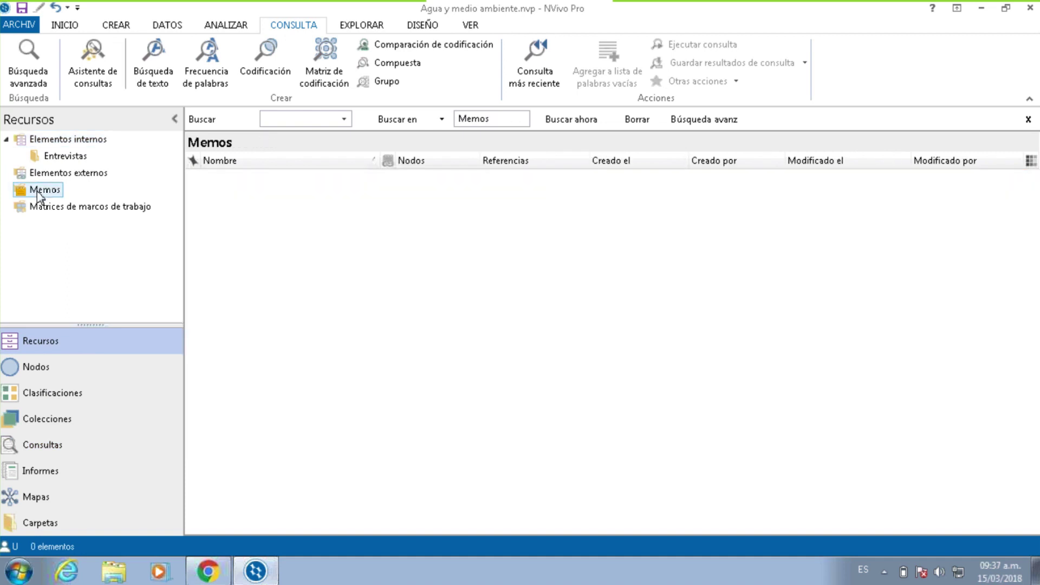
right_click(267, 220)
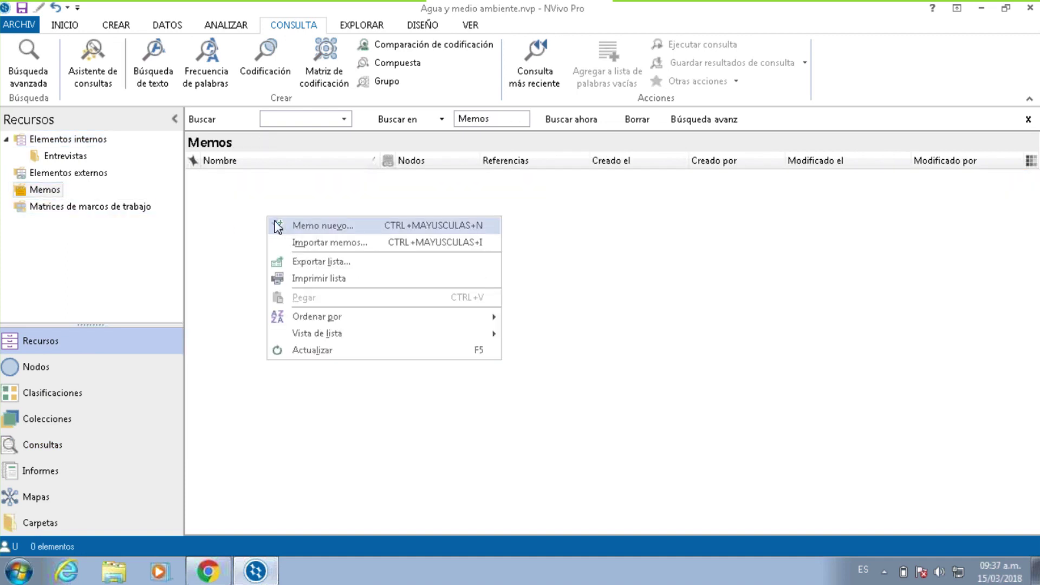
click(324, 226)
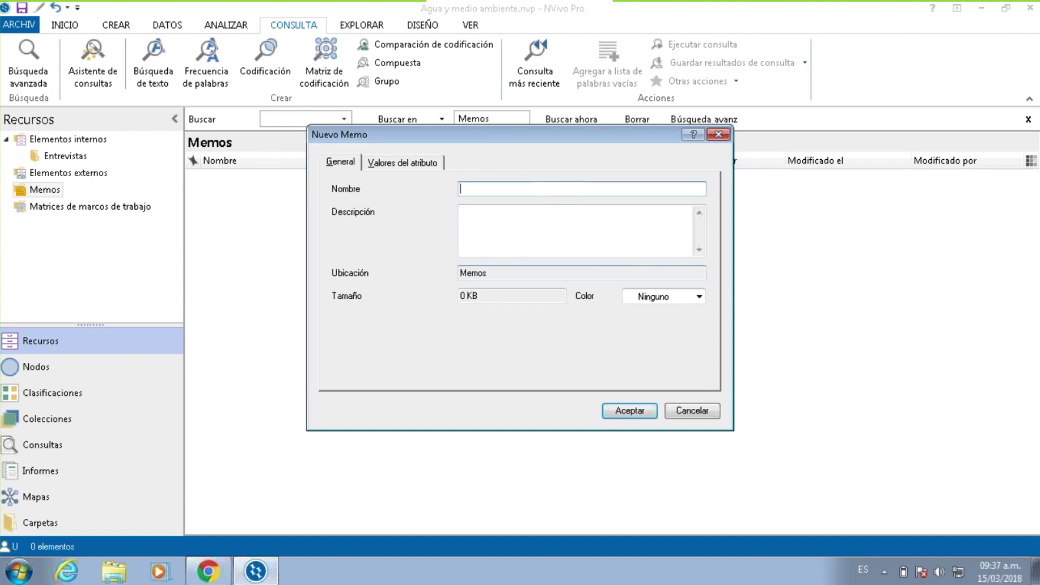
text(Análisis)
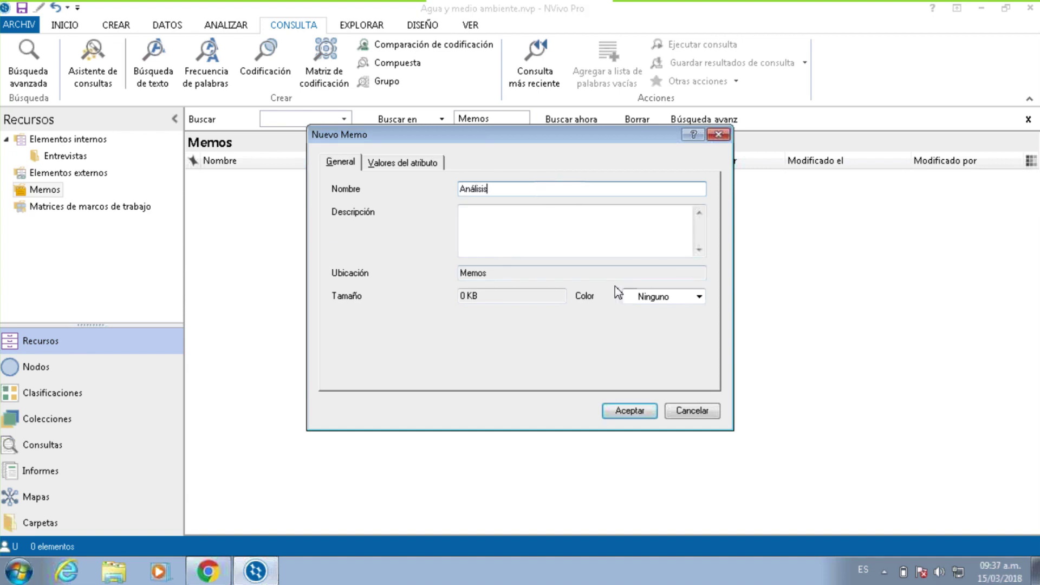
click(642, 412)
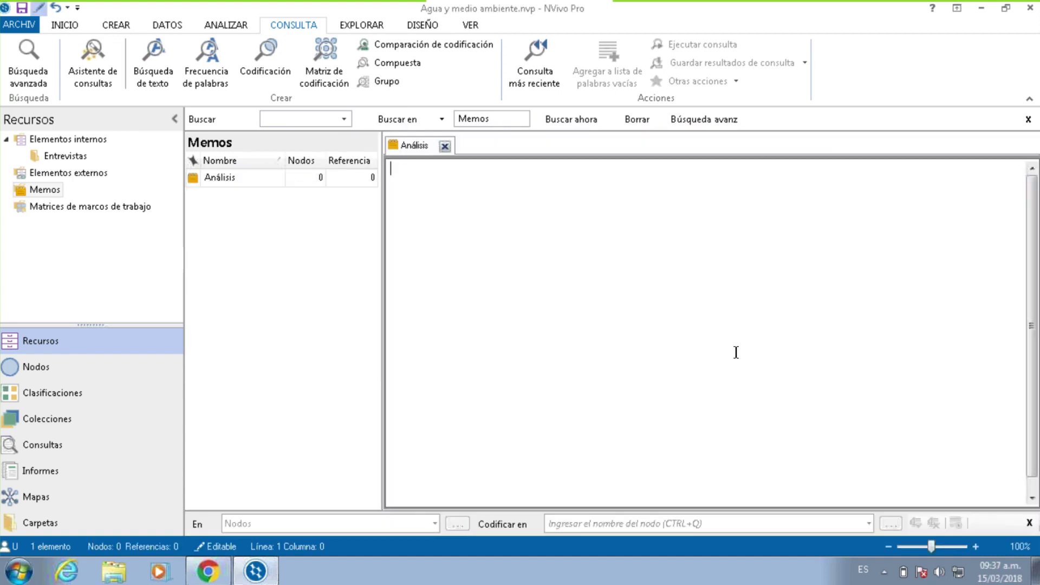
Write the lines "Espacio propio de trabajo" and "Análisis" in the memo, close it and save the project.
key(Return)
key(Return)
text(Espacio propio )
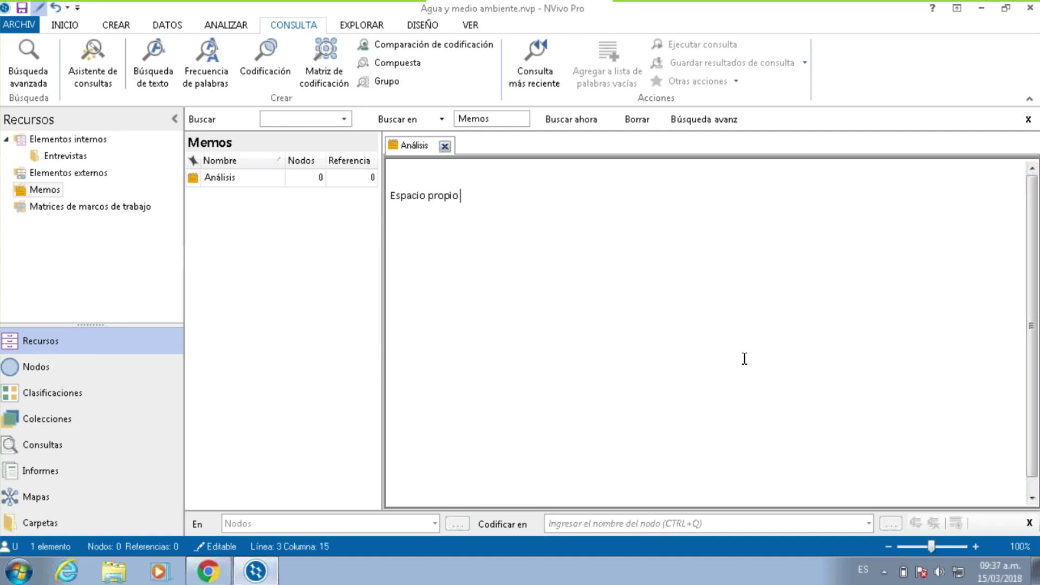
text(de trabajo)
key(Return)
key(Return)
text(Análisis)
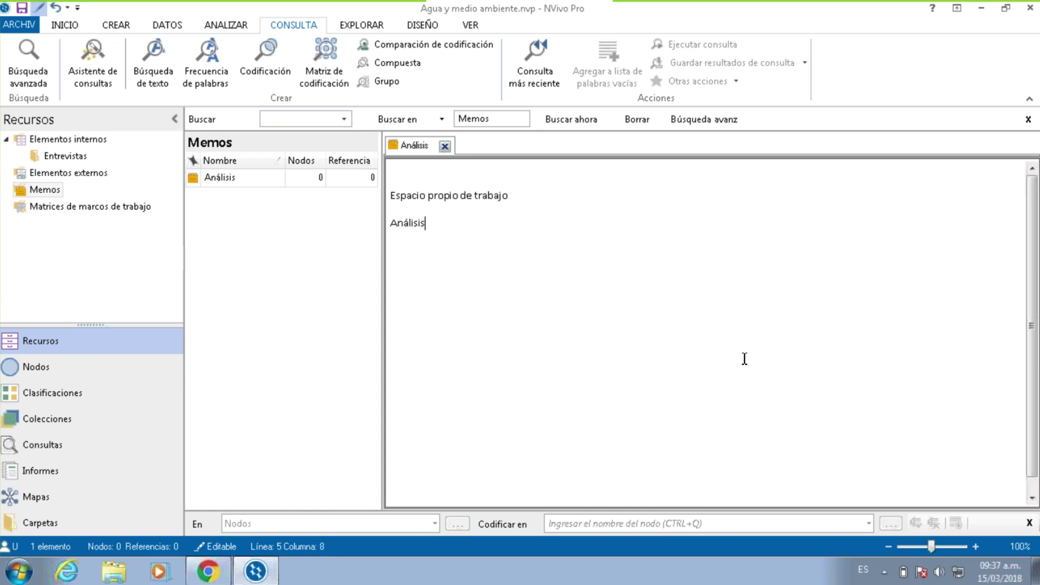
text(,)
click(445, 146)
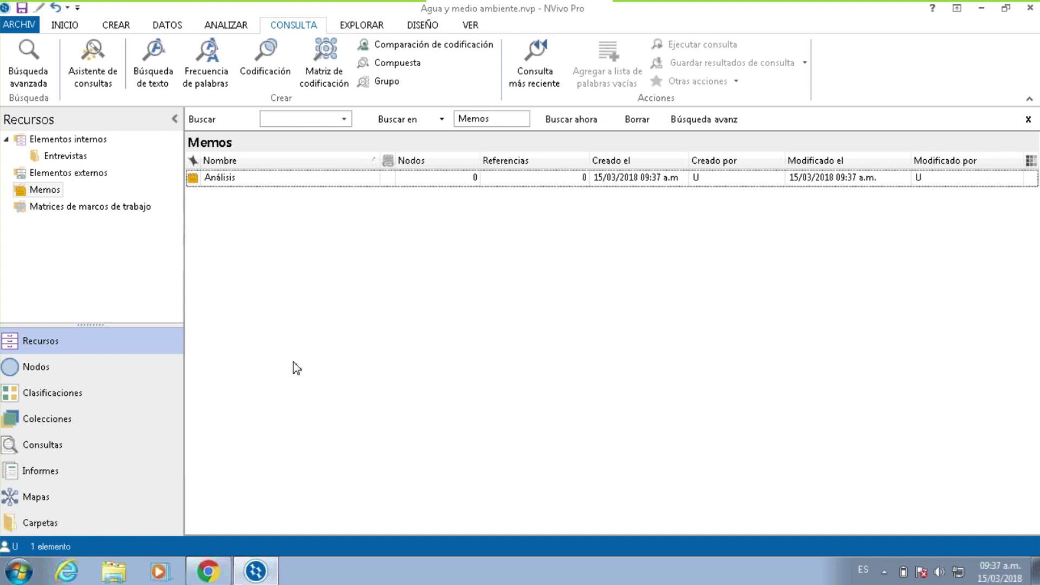
click(25, 6)
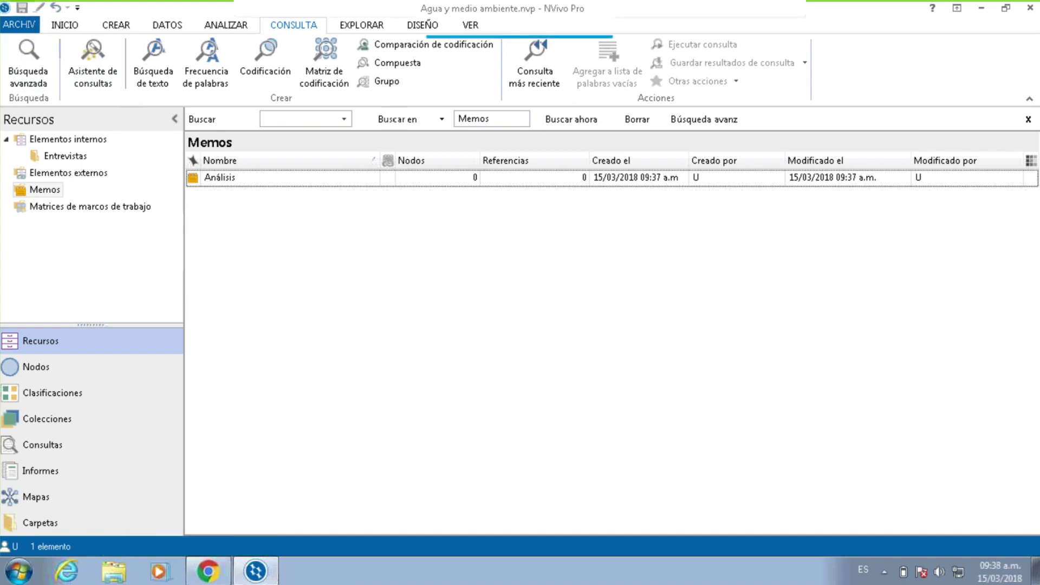
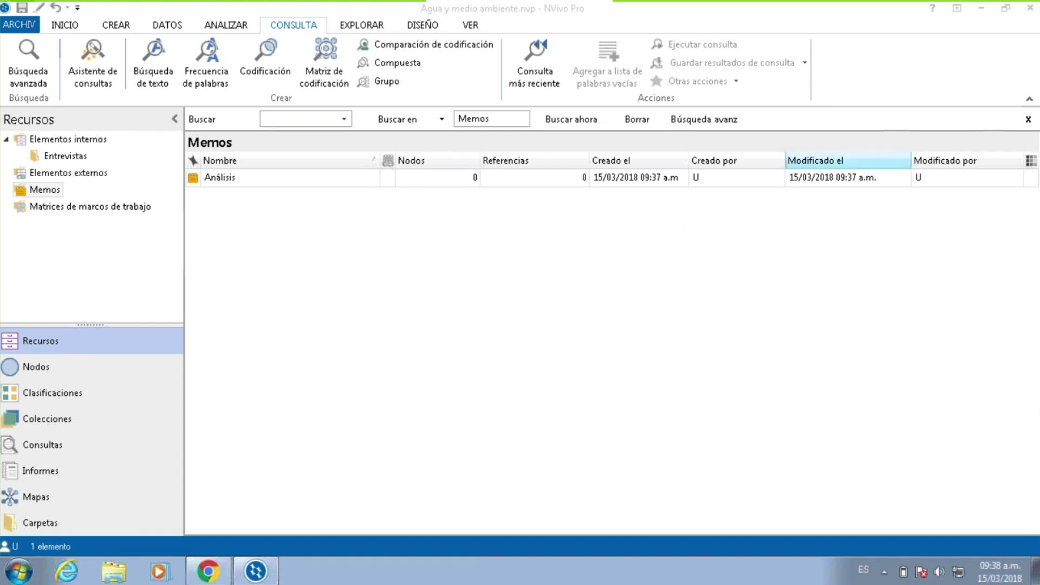
Review the stored query results and the project's node list.
click(13, 449)
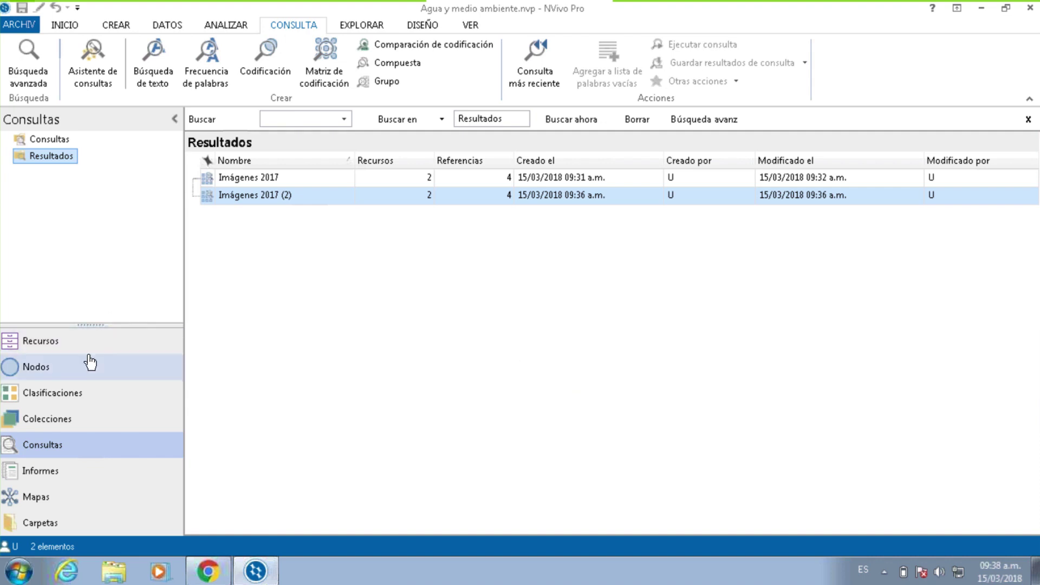
click(73, 369)
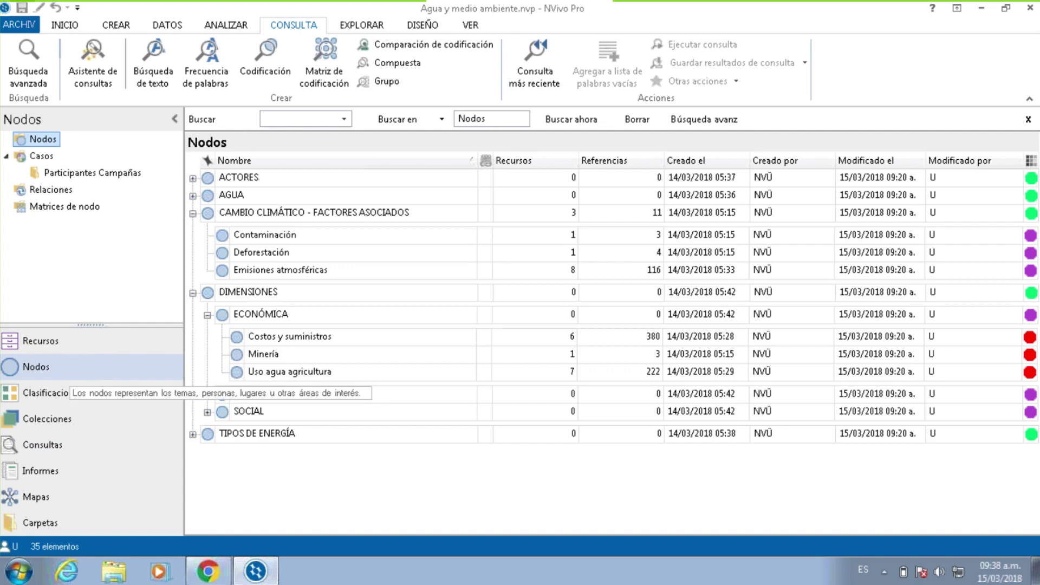
Collapse the CAMBIO CLIMÁTICO - FACTORES ASOCIADOS node and expand IMPACTO AMBIENTAL and SOCIAL under DIMENSIONES.
click(192, 213)
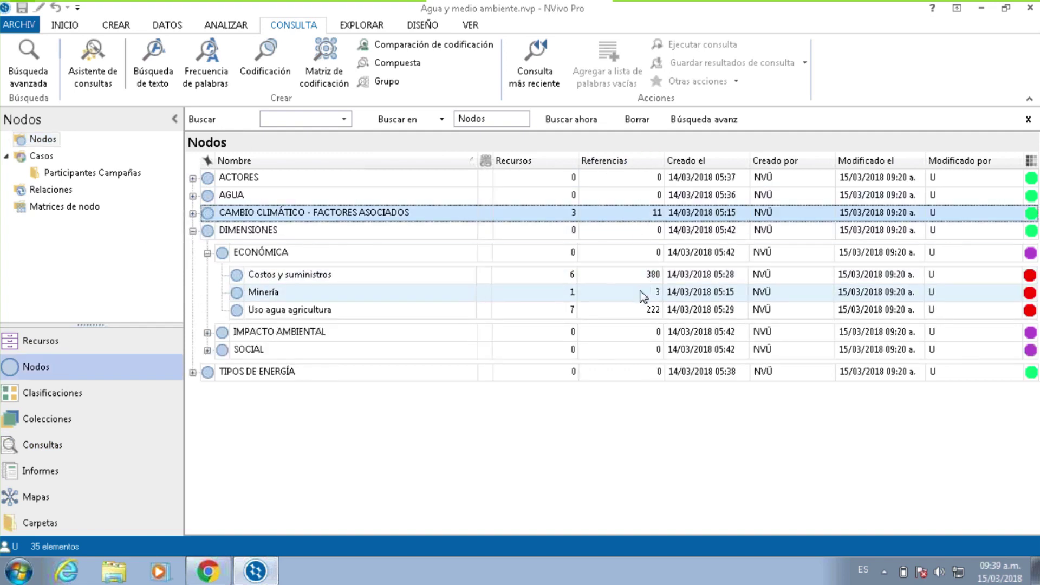
click(207, 332)
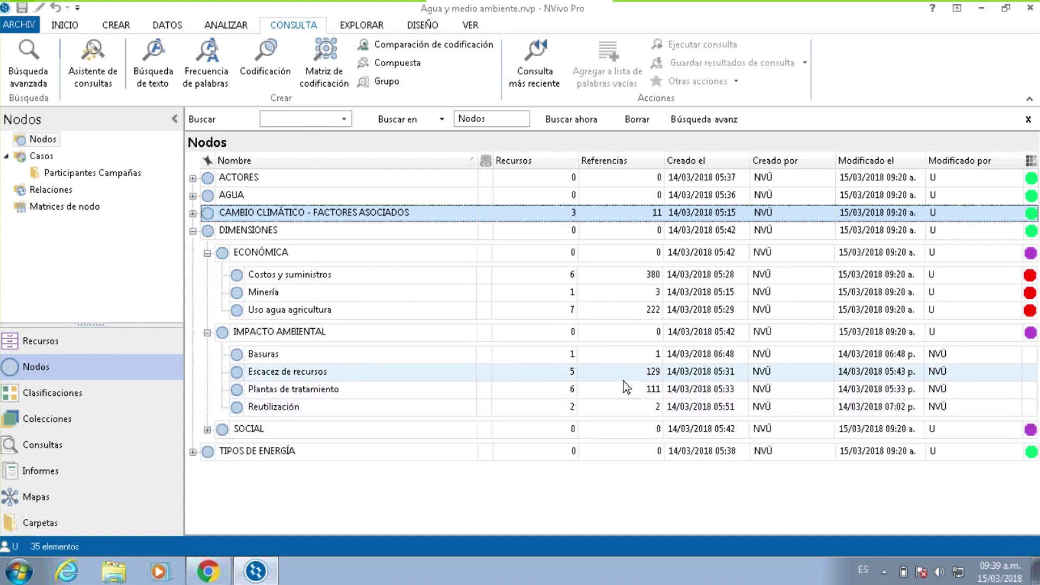
click(207, 333)
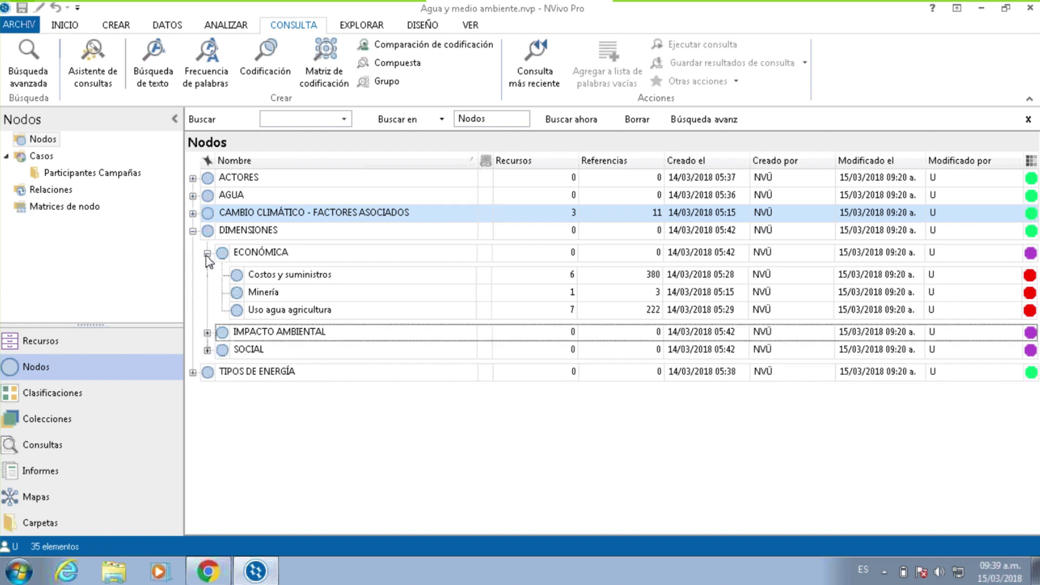
click(207, 351)
click(207, 332)
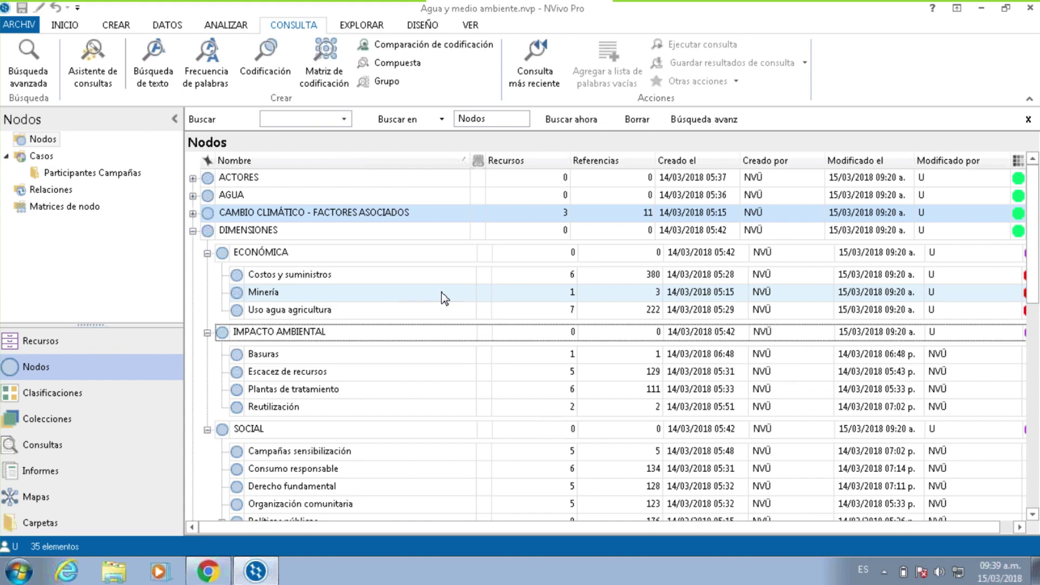
Review the child nodes of ECONÓMICA, IMPACTO AMBIENTAL and SOCIAL with their resource and reference counts.
click(323, 278)
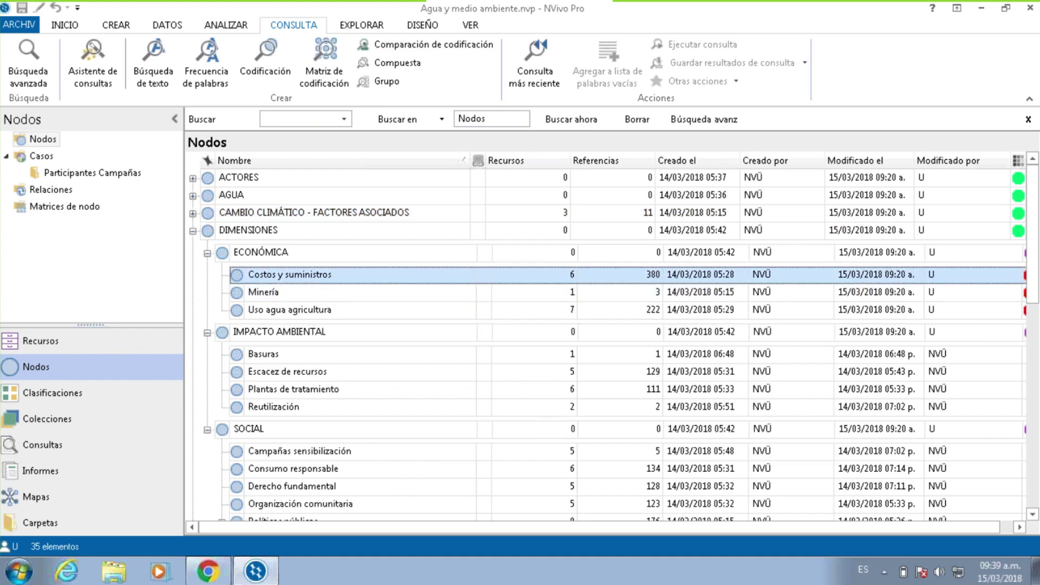
click(332, 293)
click(331, 313)
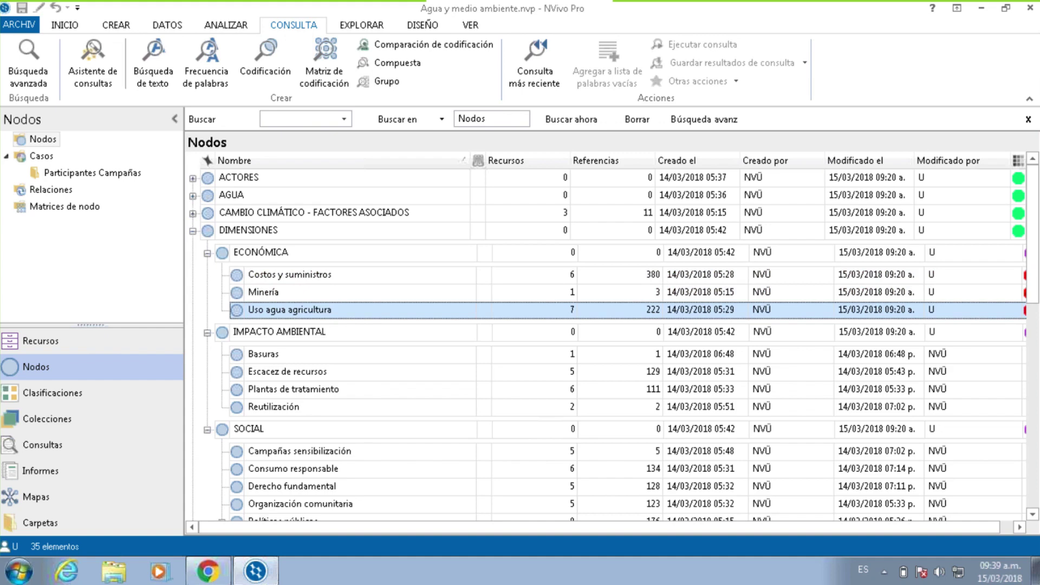
click(304, 358)
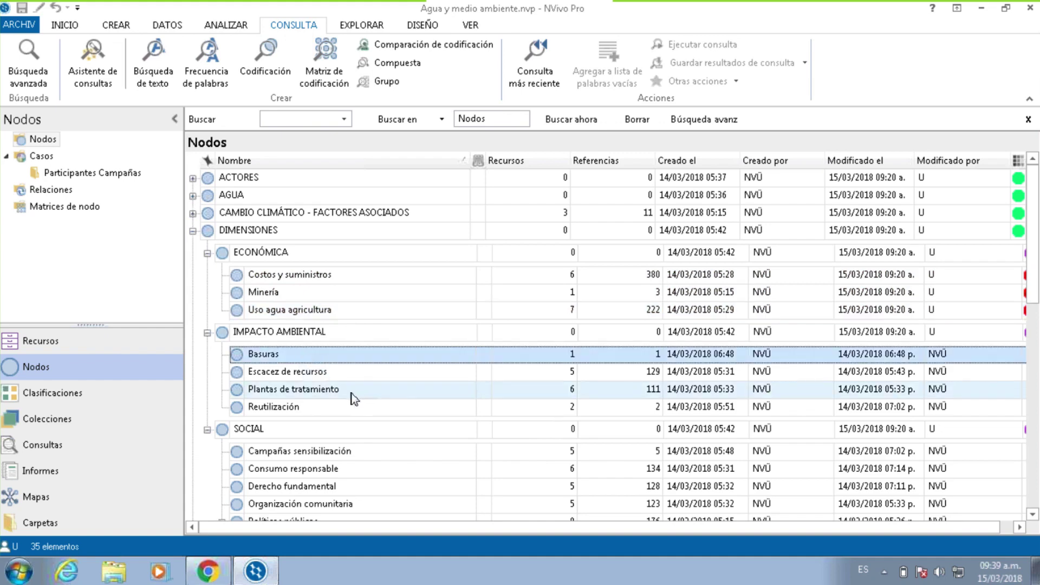
scroll(332, 448, down, 1)
click(340, 404)
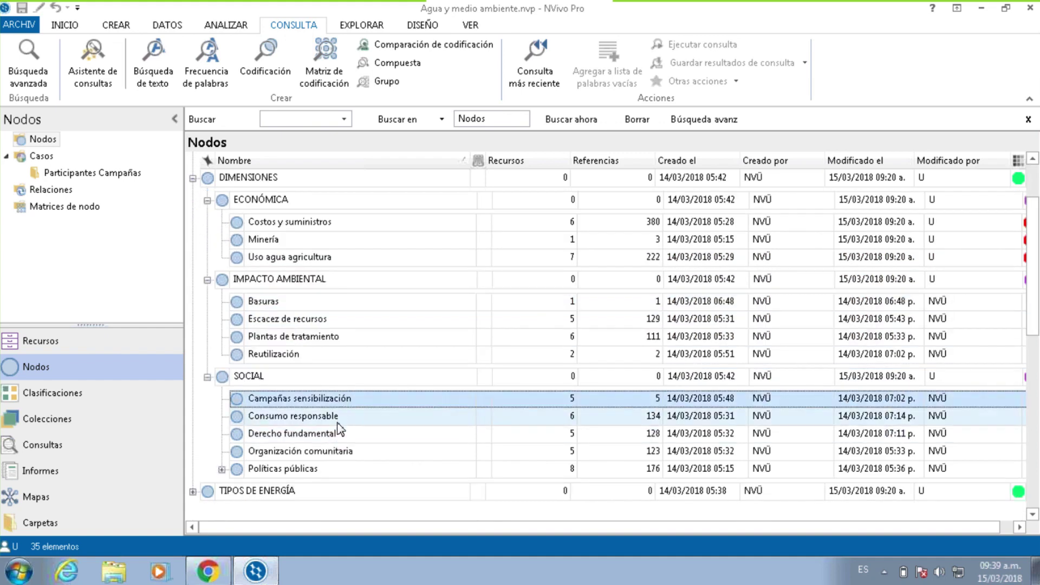
click(340, 418)
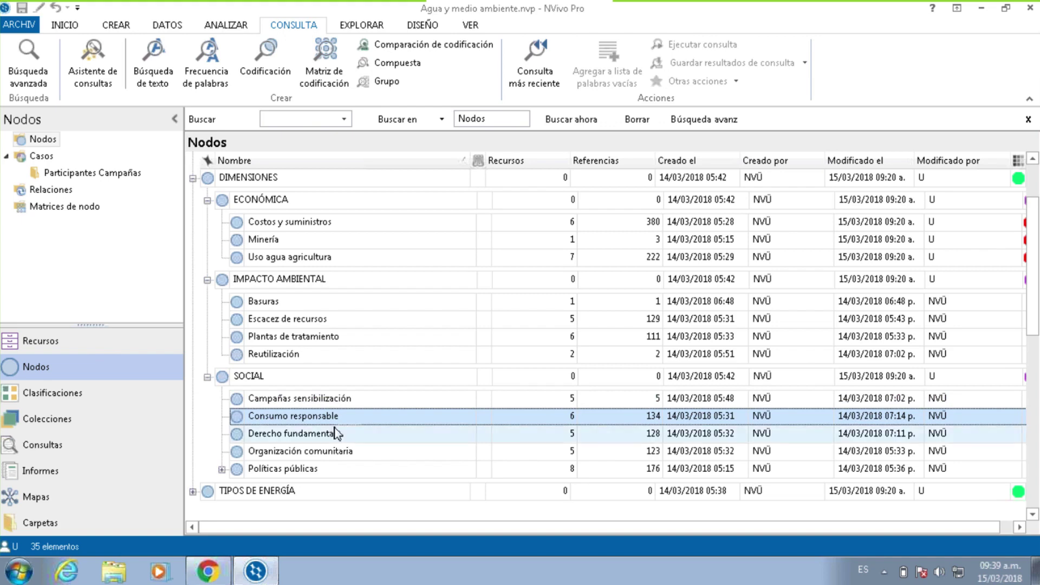
scroll(332, 432, up, 1)
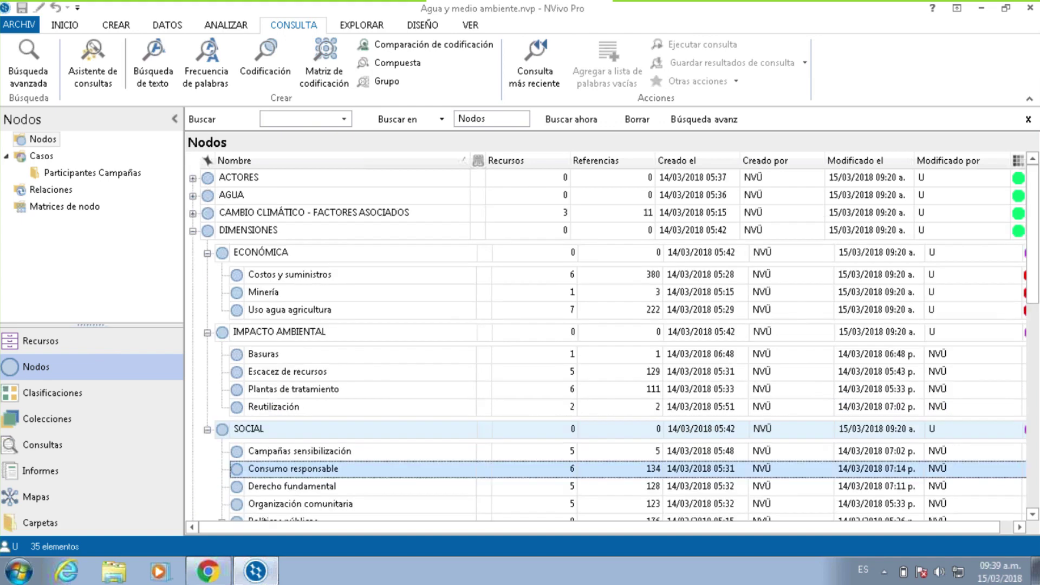
Open the Costos y suministros node, look through its coded references and close it.
double_click(303, 277)
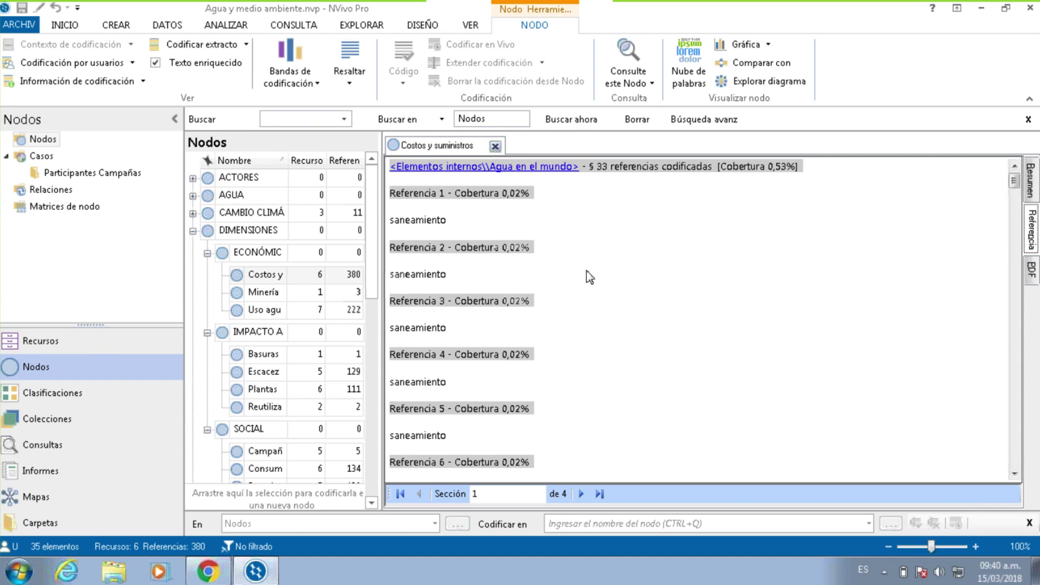
scroll(1014, 186, down, 1)
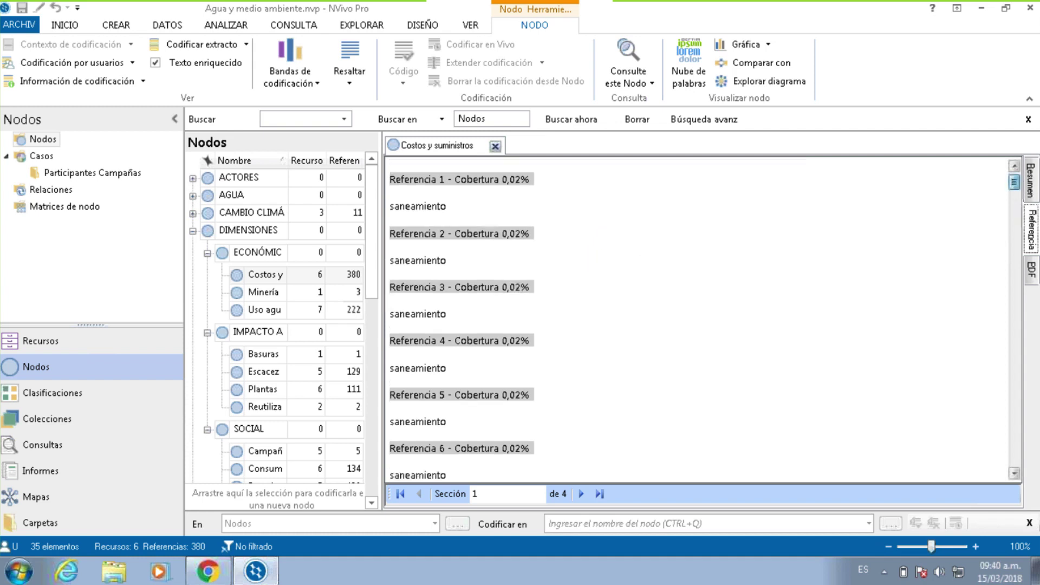
drag(1014, 185, 1011, 163)
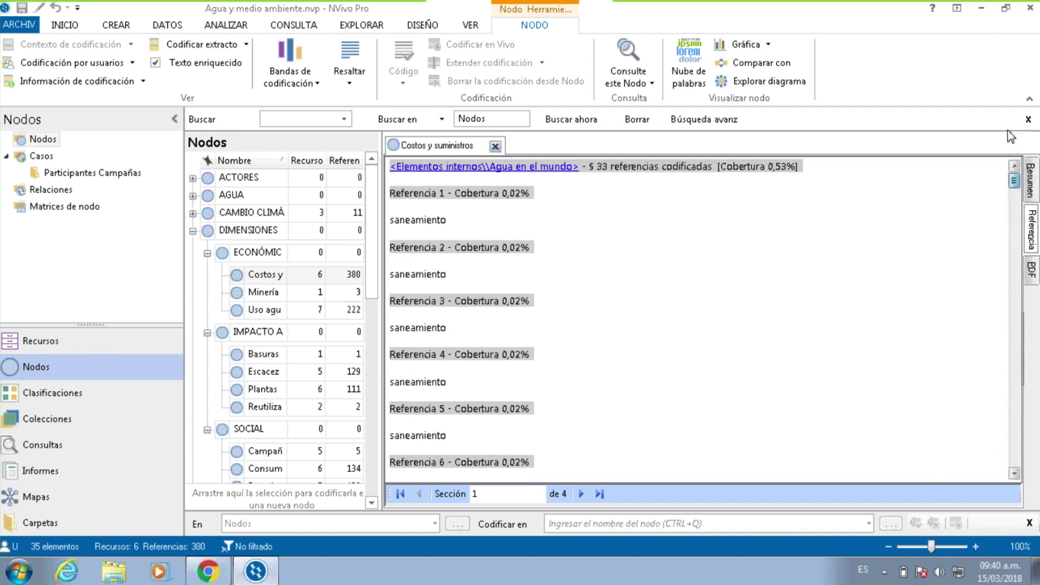
click(495, 145)
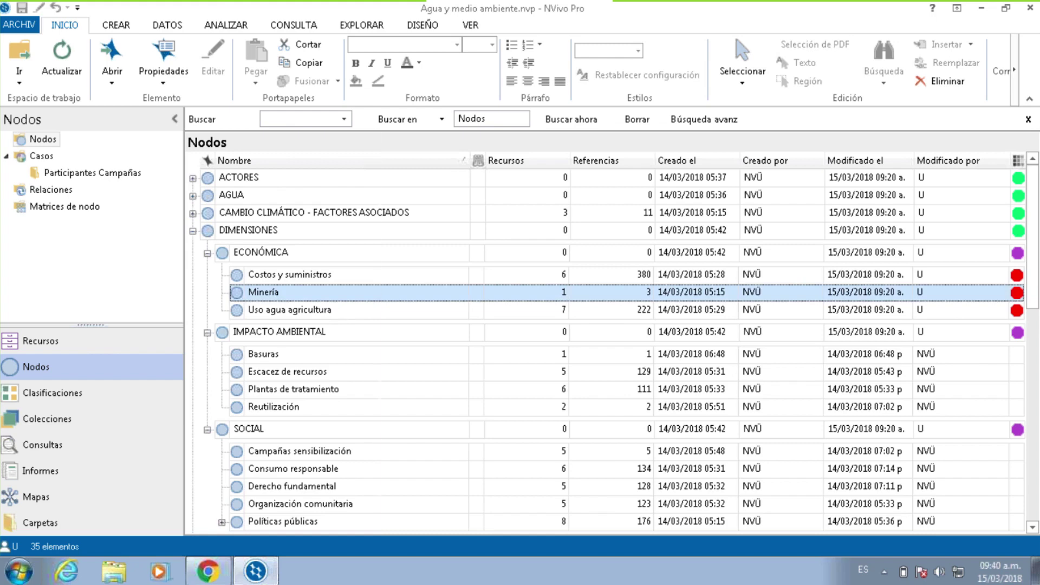
Open the Minería node and read through all its coded references down to the PDF region references.
key(Return)
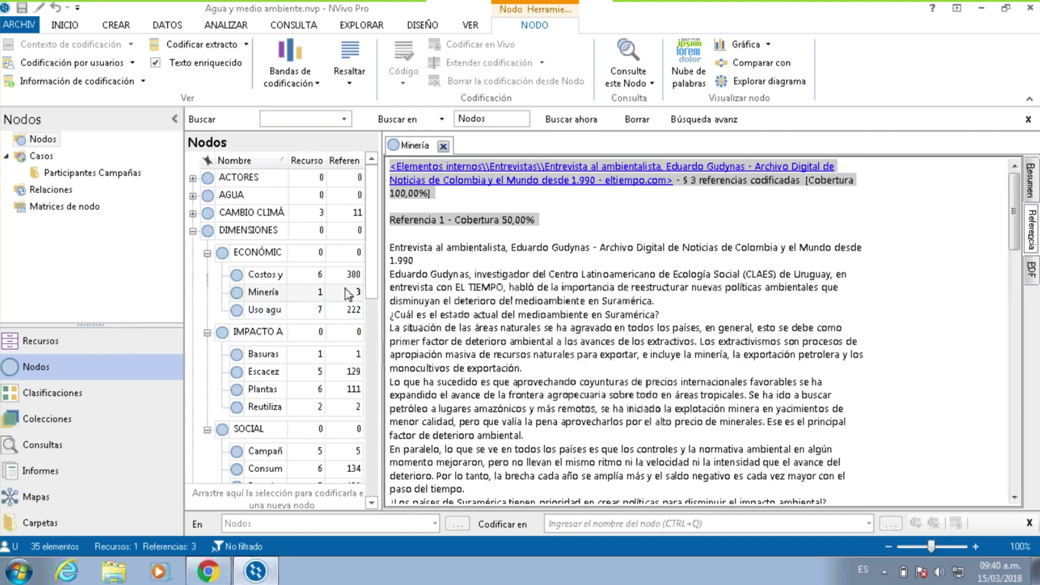
click(790, 287)
scroll(791, 287, down, 5)
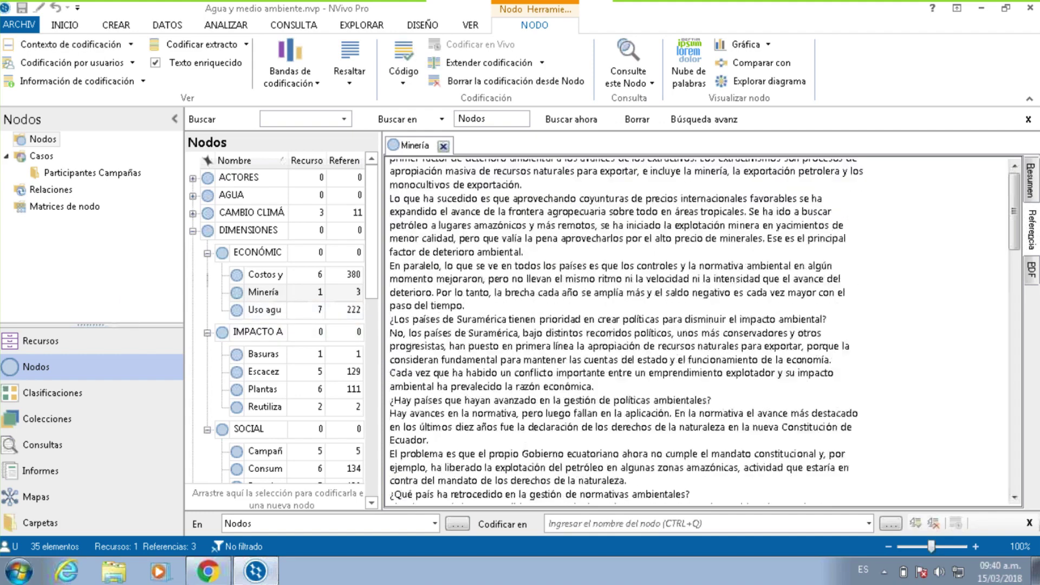
scroll(878, 291, down, 15)
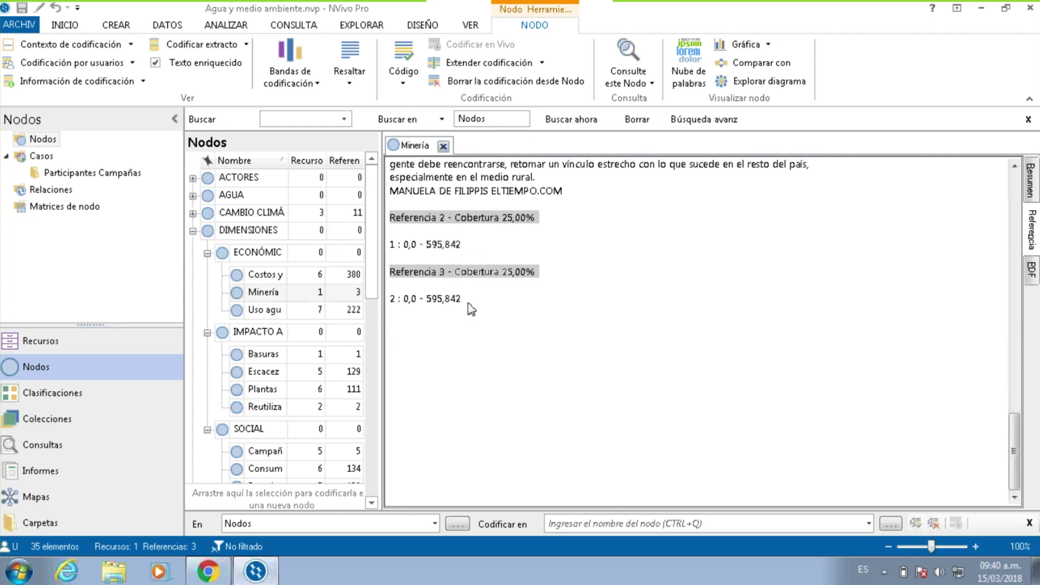
triple_click(474, 245)
click(579, 305)
View the Minería node's coded PDF source, return to its reference view, reread the text and close the node.
click(1032, 271)
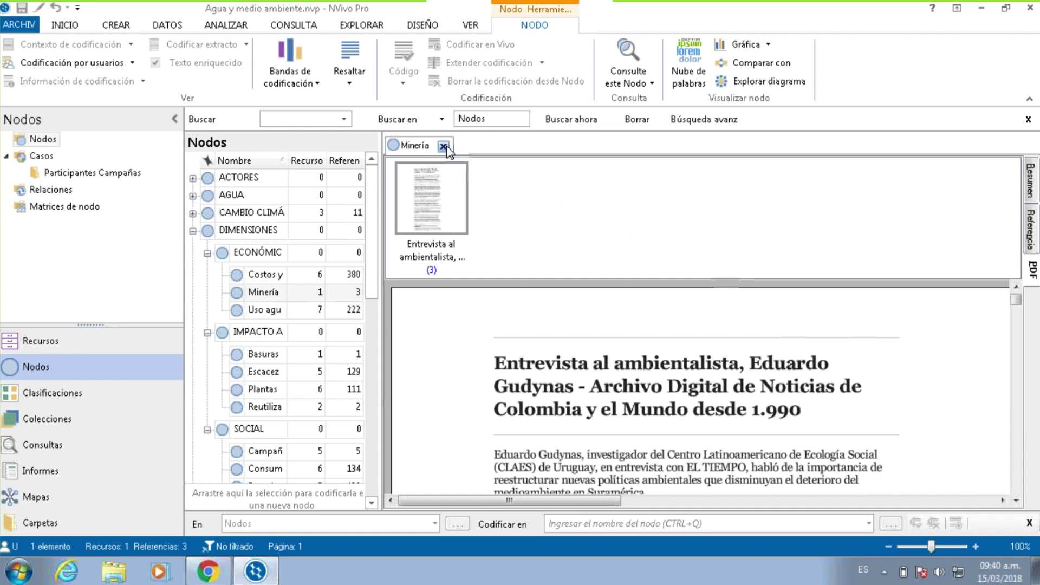
click(1033, 198)
click(1032, 233)
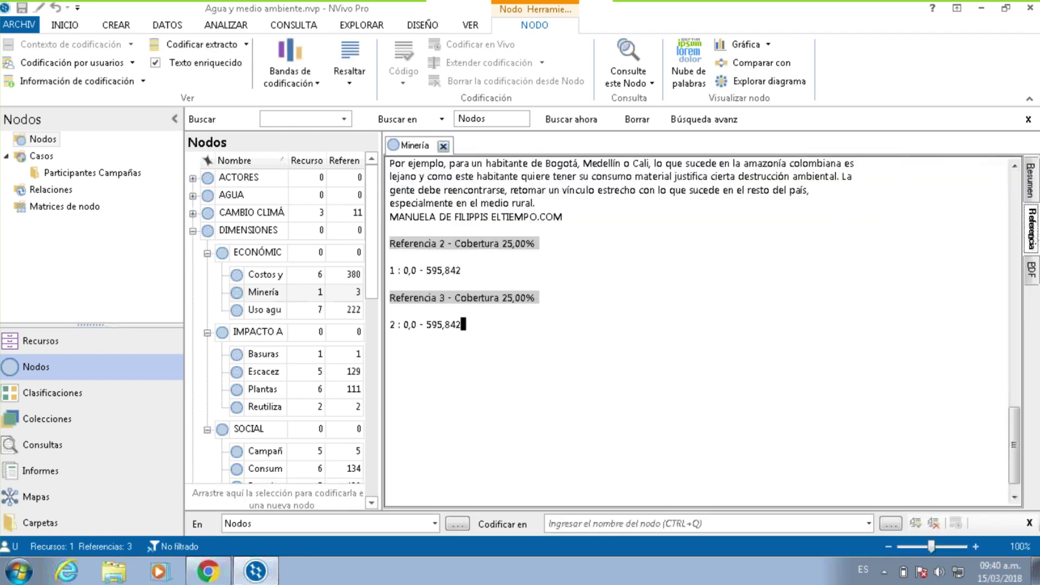
scroll(773, 378, up, 15)
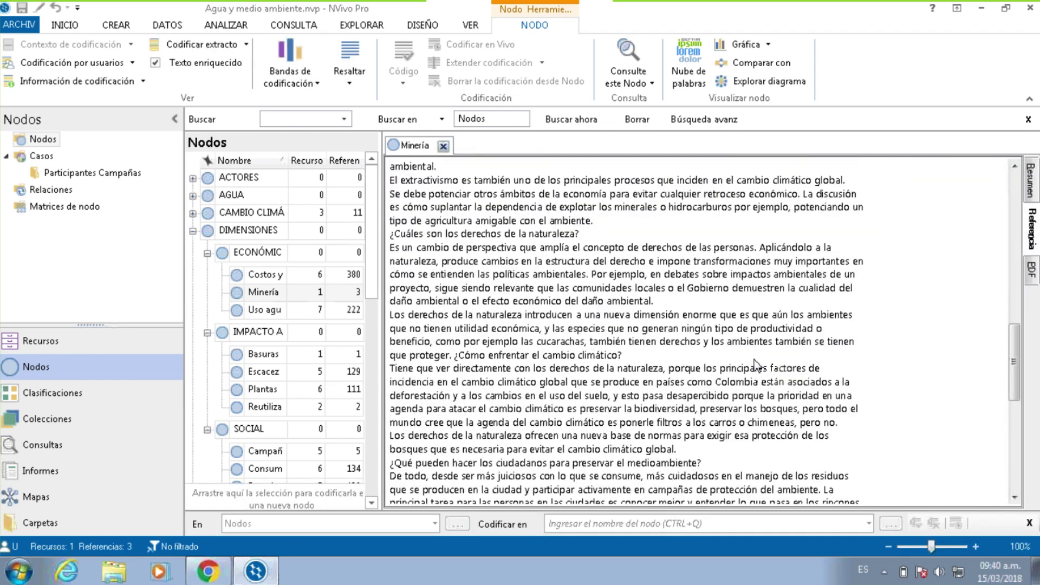
scroll(694, 356, up, 5)
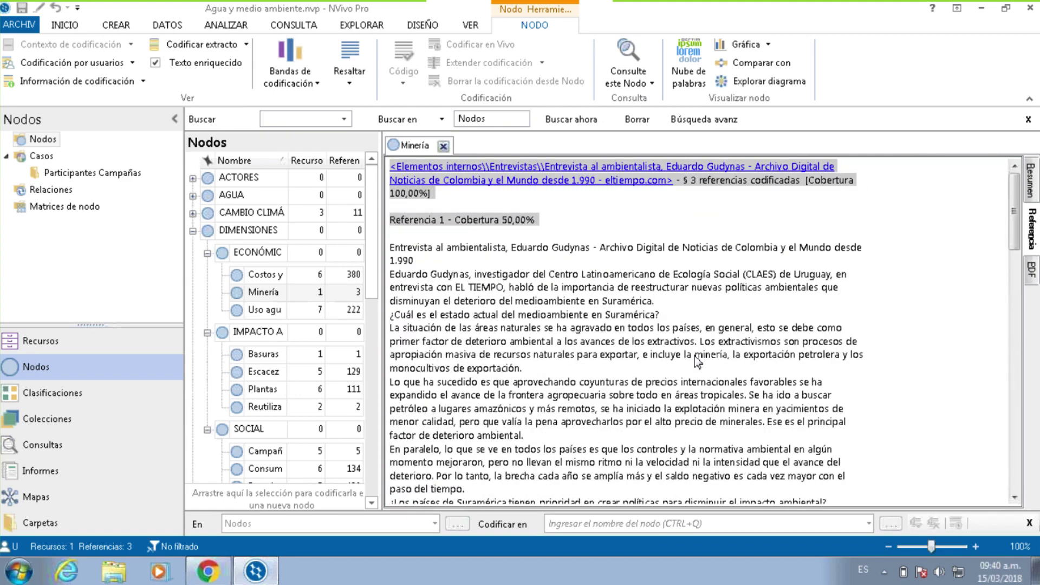
click(444, 146)
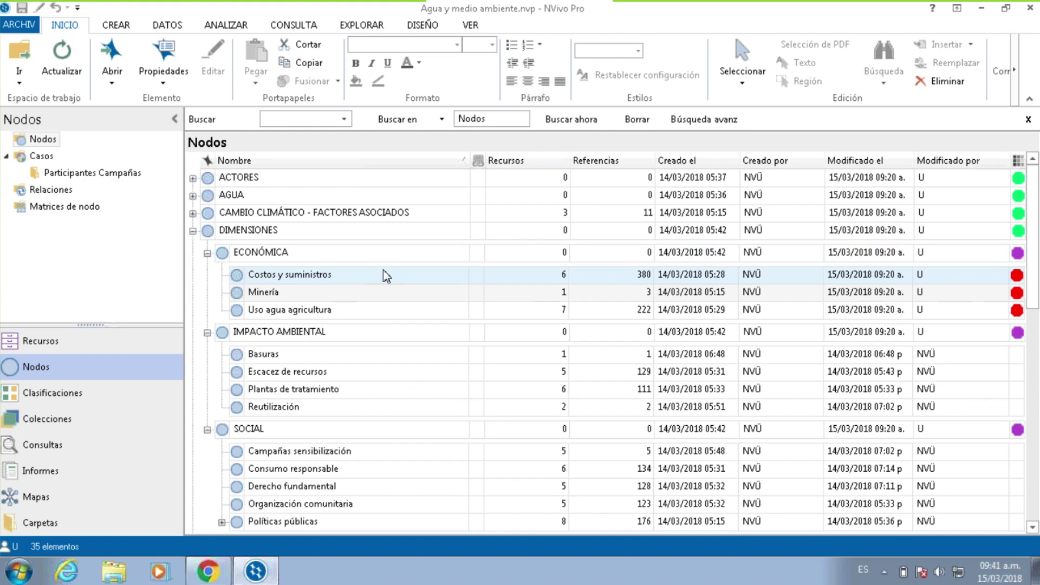
Examine the parent nodes ECONÓMICA, IMPACTO AMBIENTAL and SOCIAL in the DIMENSIONES branch.
click(297, 253)
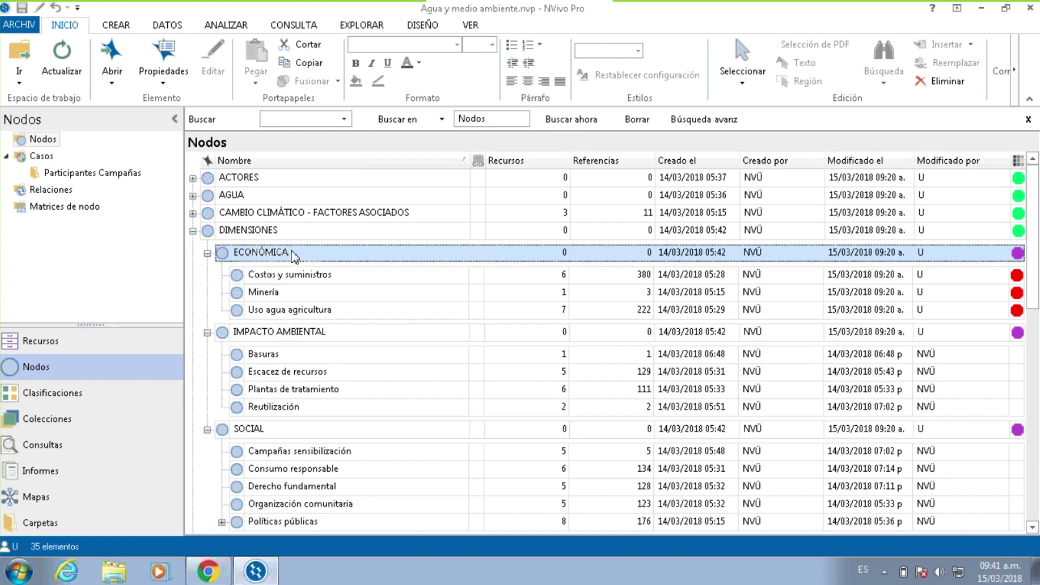
click(325, 332)
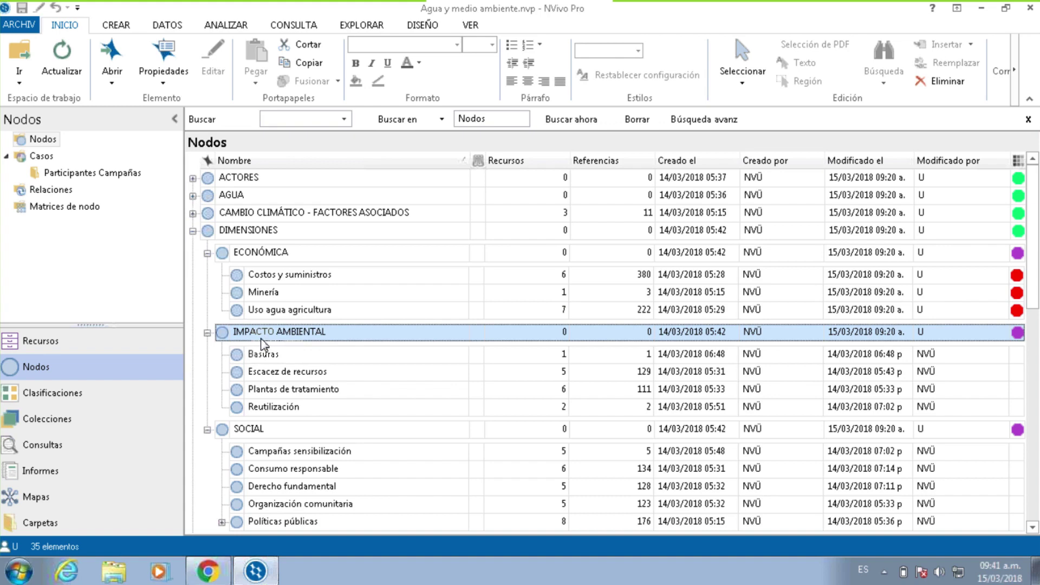
click(303, 431)
scroll(530, 437, down, 1)
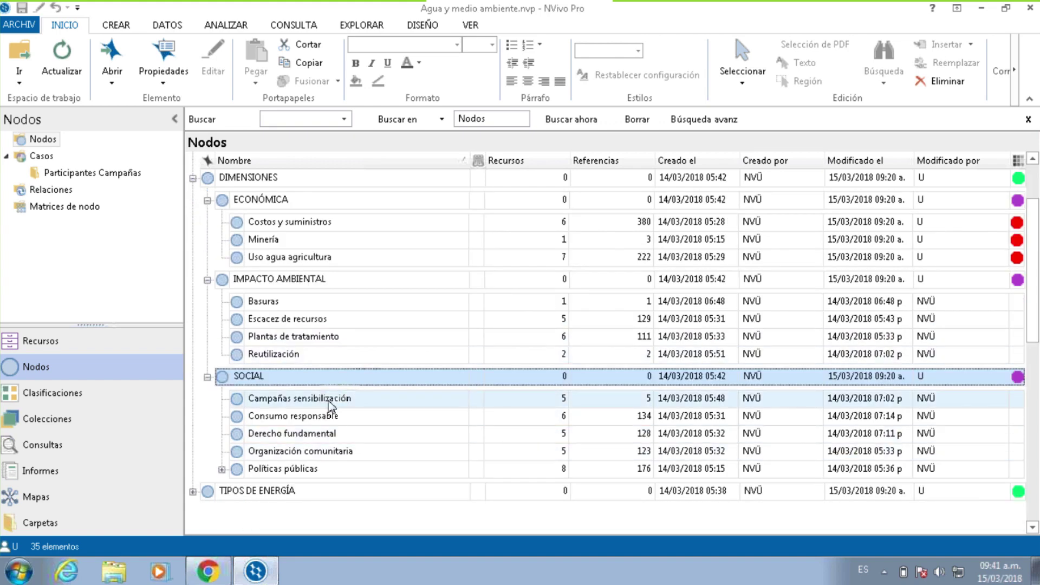
scroll(331, 412, up, 1)
Aggregate the coding from descendant nodes into ECONÓMICA, IMPACTO AMBIENTAL and SOCIAL together.
click(271, 252)
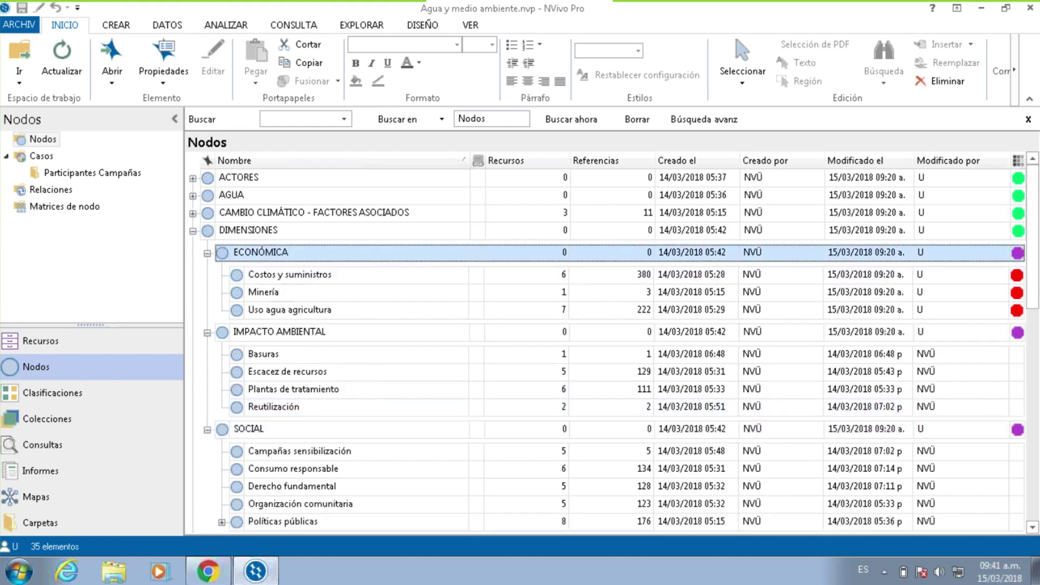
ctrl+click(279, 332)
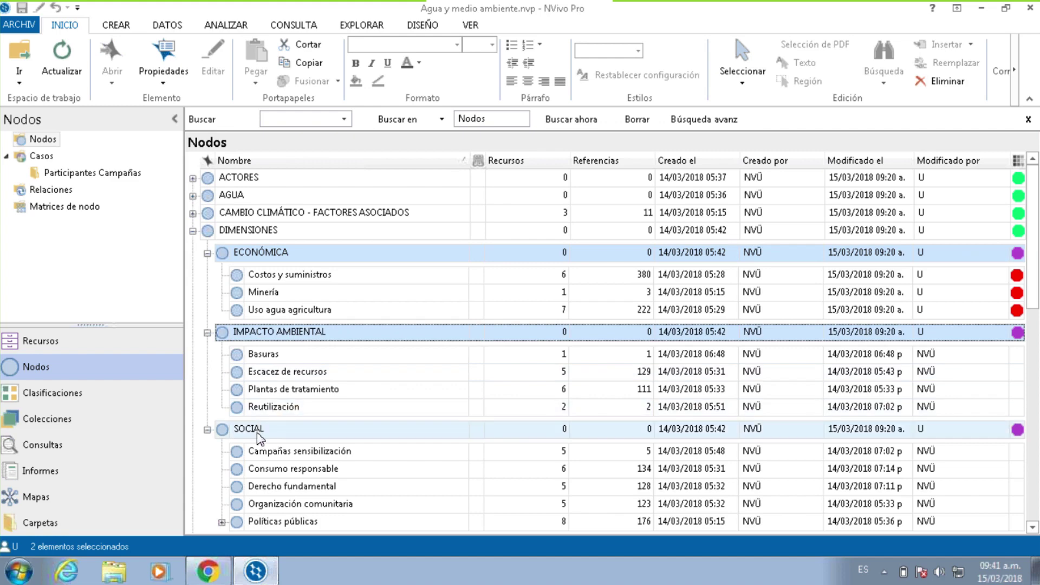
ctrl+click(259, 430)
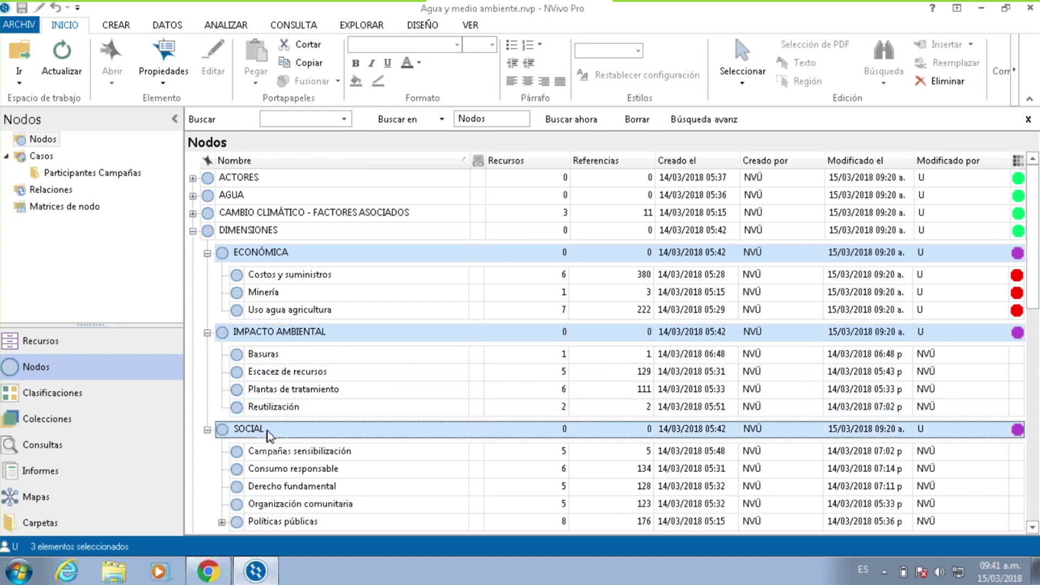
right_click(290, 253)
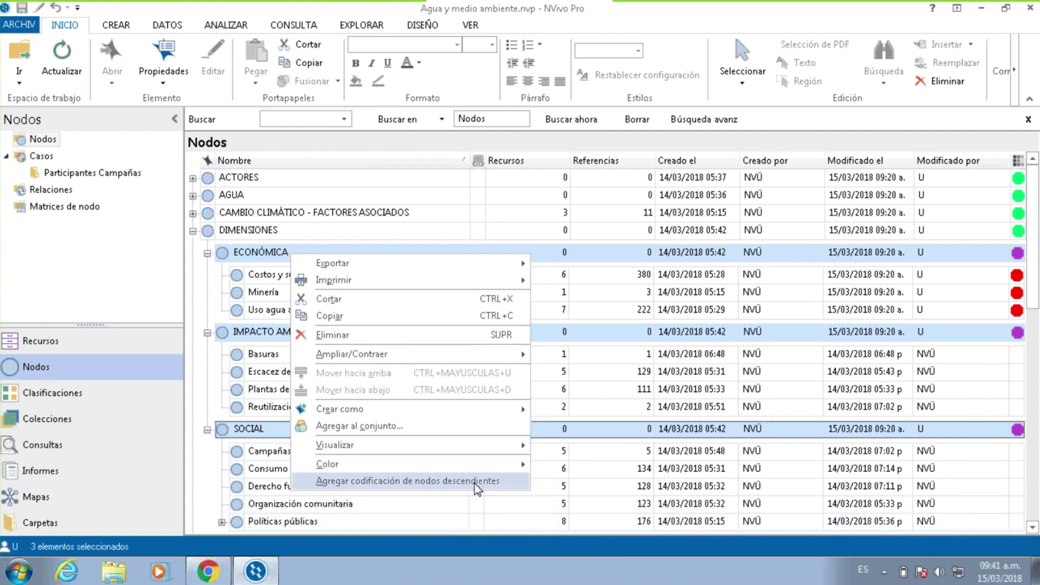
click(407, 481)
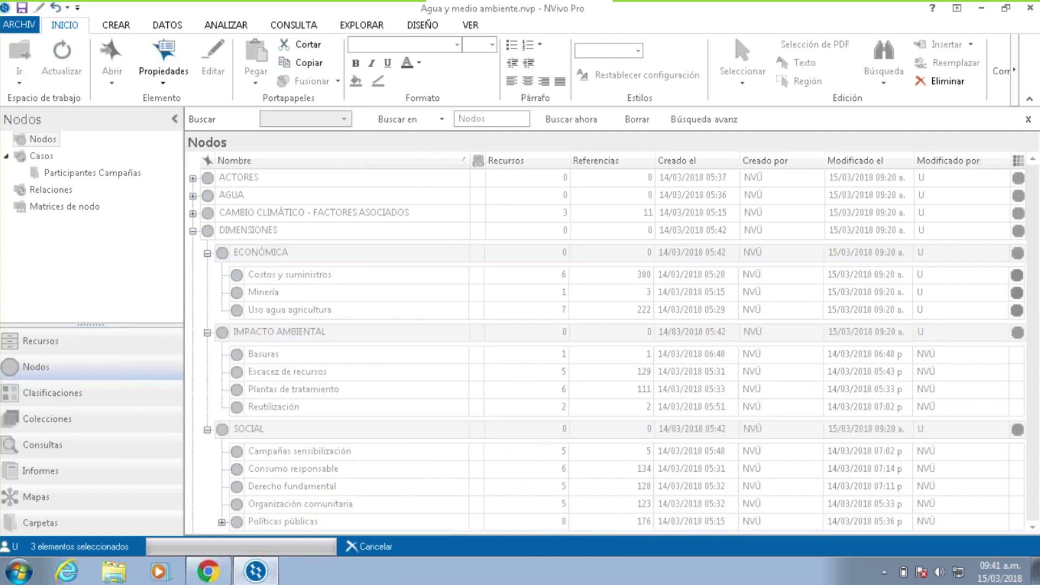
Check the aggregated resource and reference counts of the ECONÓMICA, IMPACTO AMBIENTAL and SOCIAL nodes.
click(390, 253)
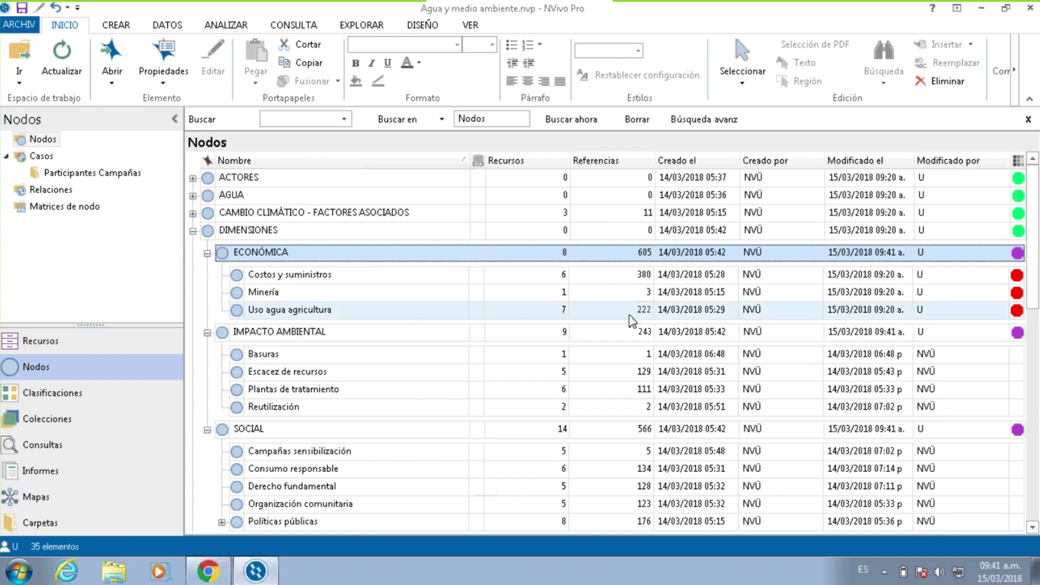
click(615, 332)
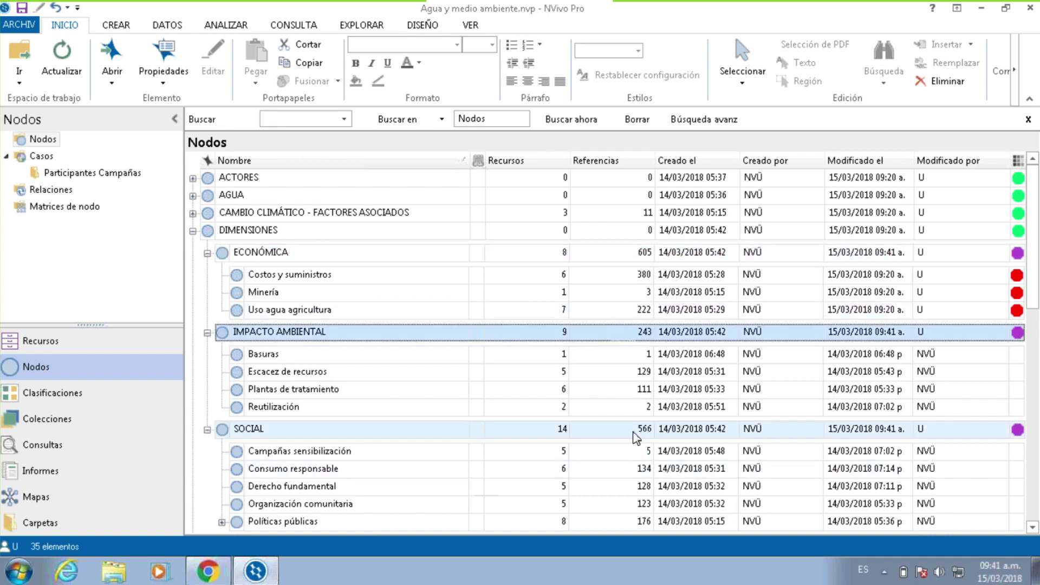
click(525, 429)
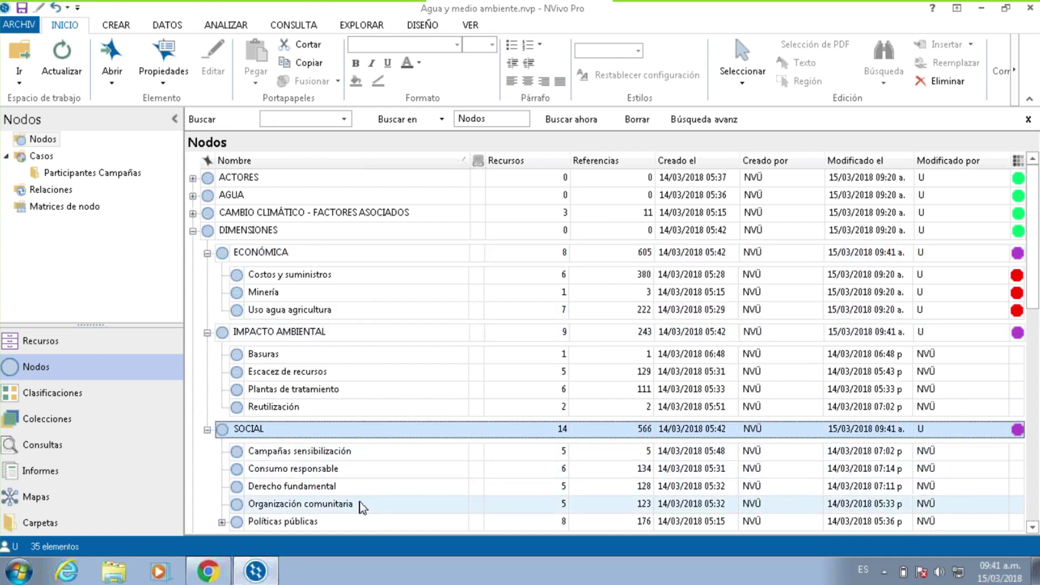
click(306, 332)
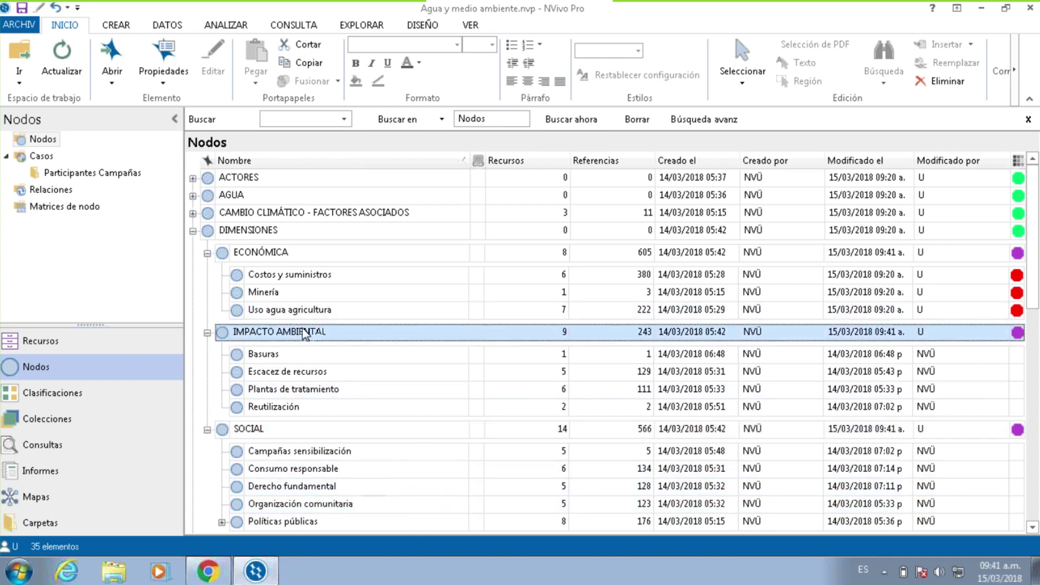
click(299, 253)
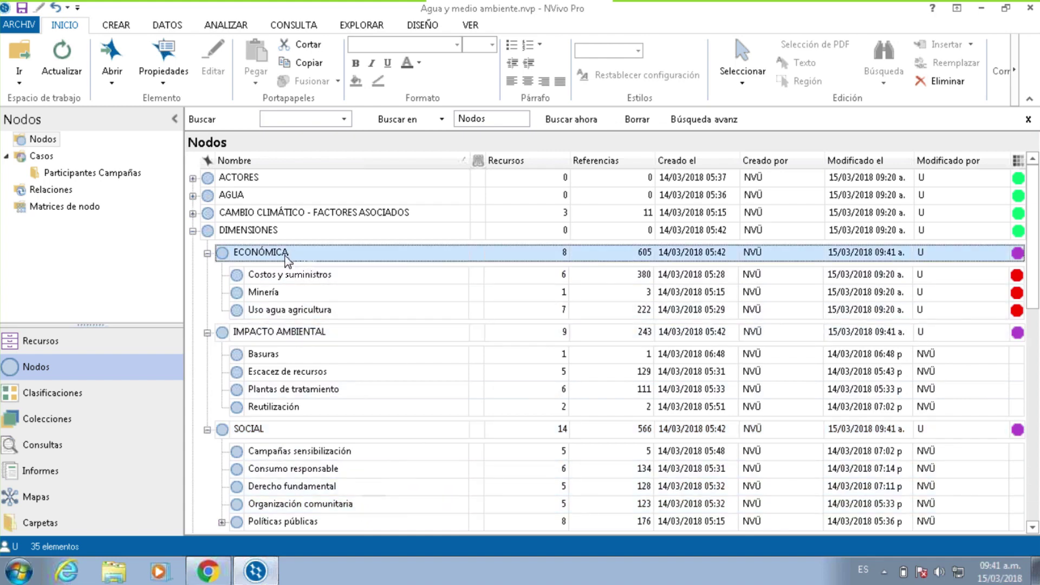
Open the ECONÓMICA node, skim through its aggregated references and close the node.
key(Return)
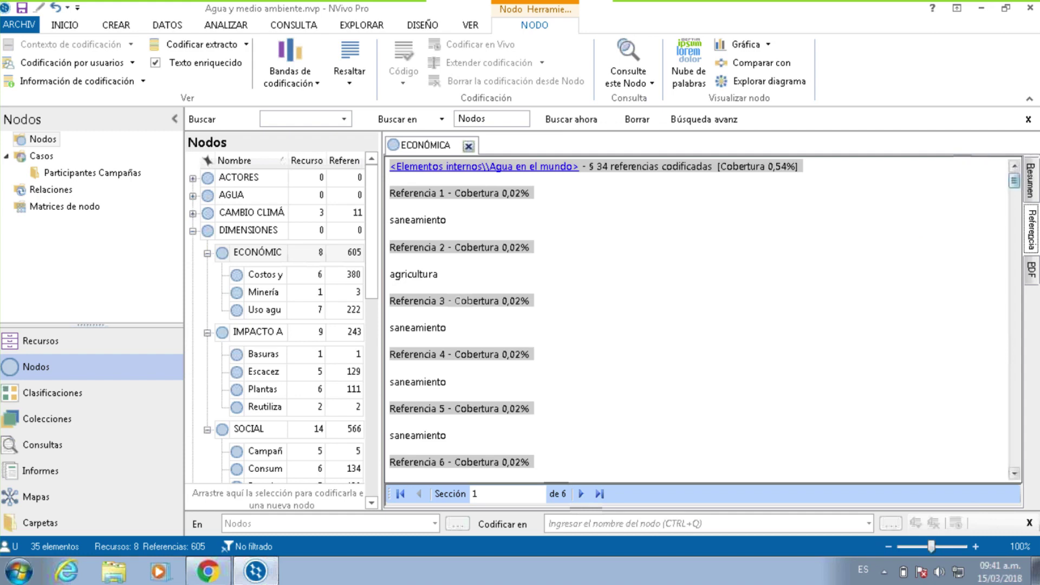
drag(1018, 187, 1014, 472)
scroll(987, 480, up, 15)
click(468, 146)
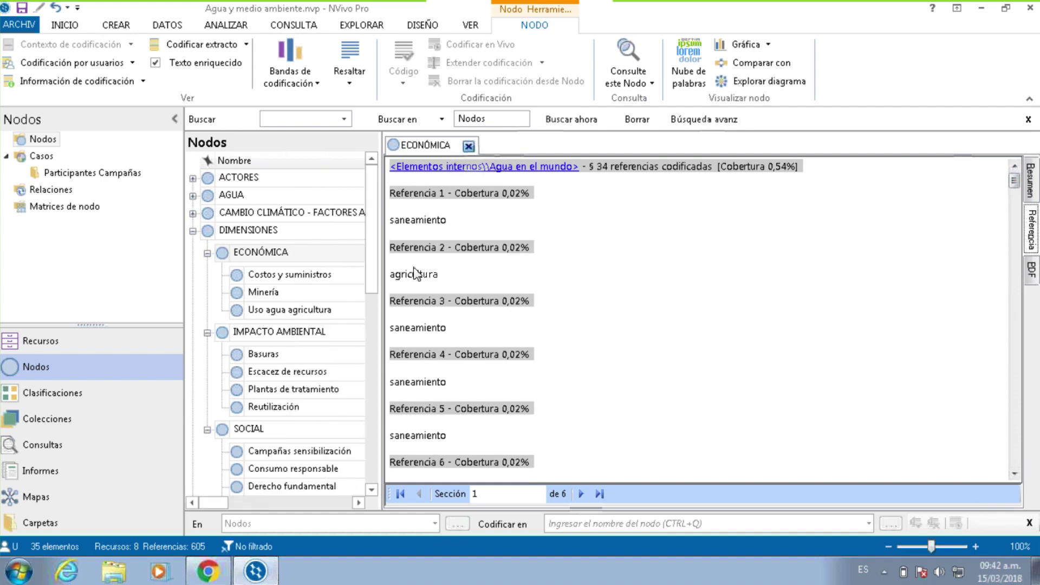
Open the IMPACTO AMBIENTAL node, skim through its coded references and close the node.
click(306, 332)
double_click(306, 332)
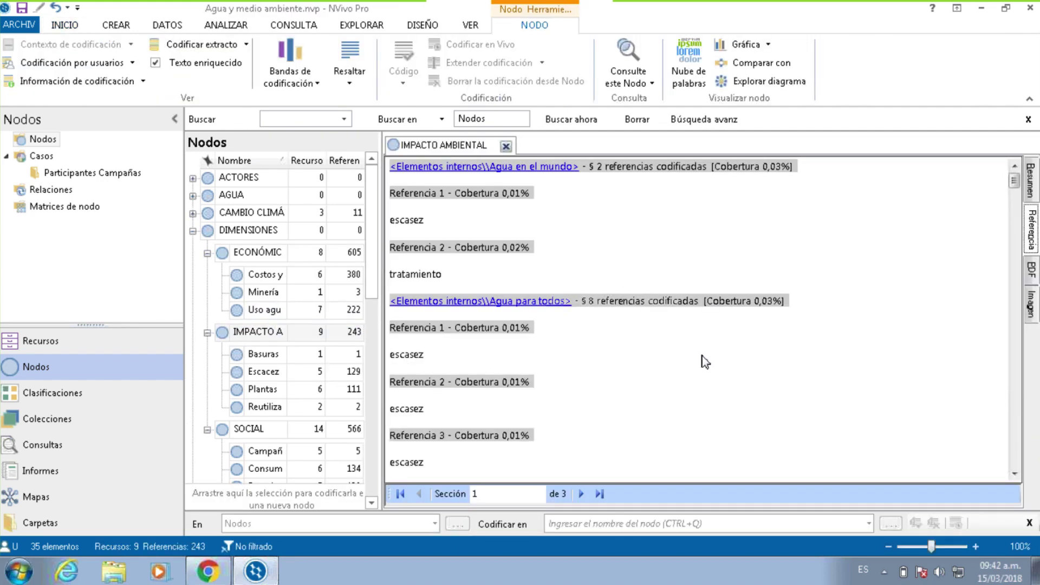
drag(1013, 180, 959, 471)
click(506, 146)
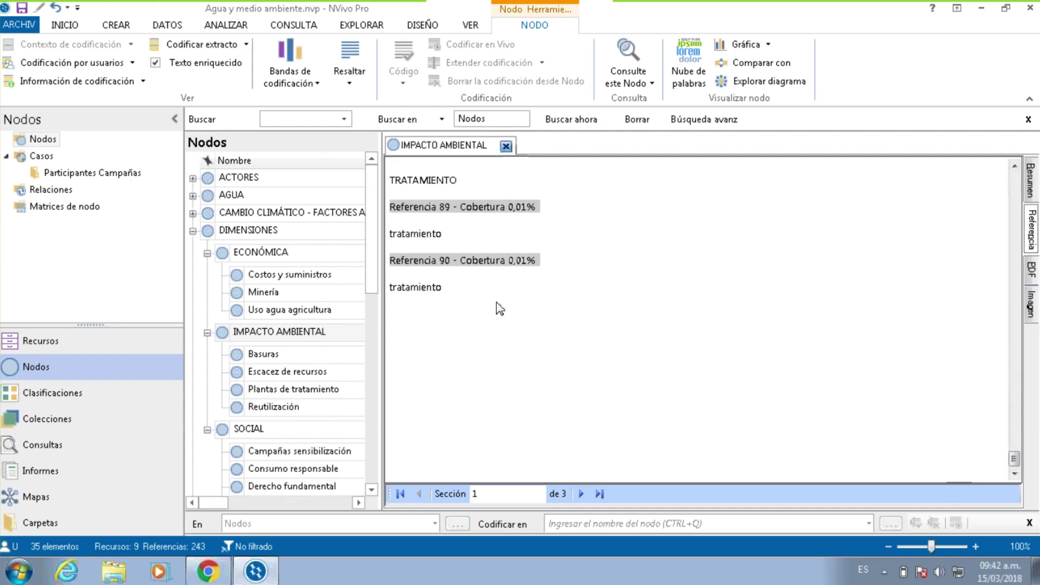
Open the SOCIAL node and skim through its coded references.
click(347, 433)
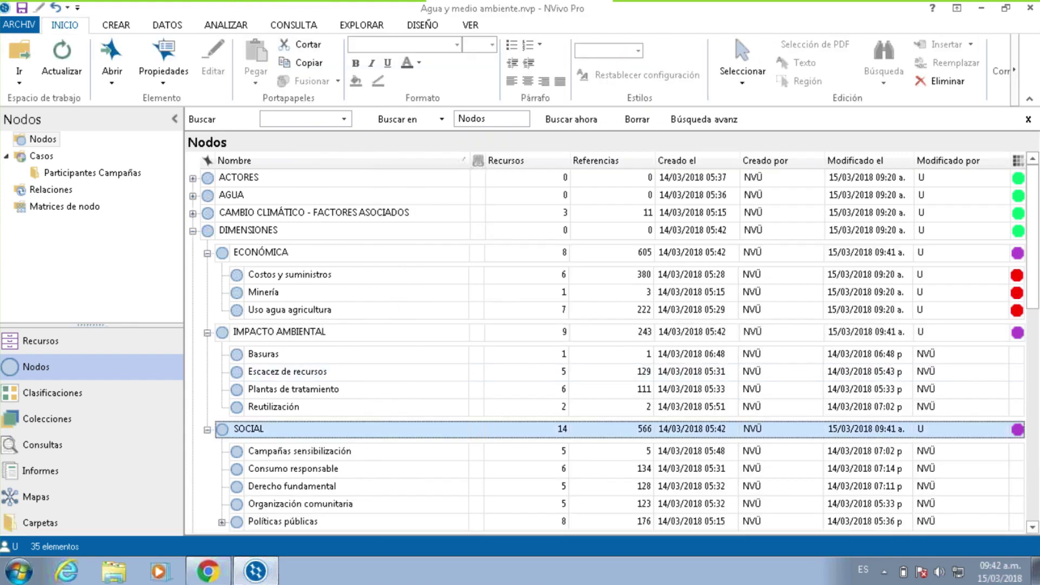
double_click(347, 434)
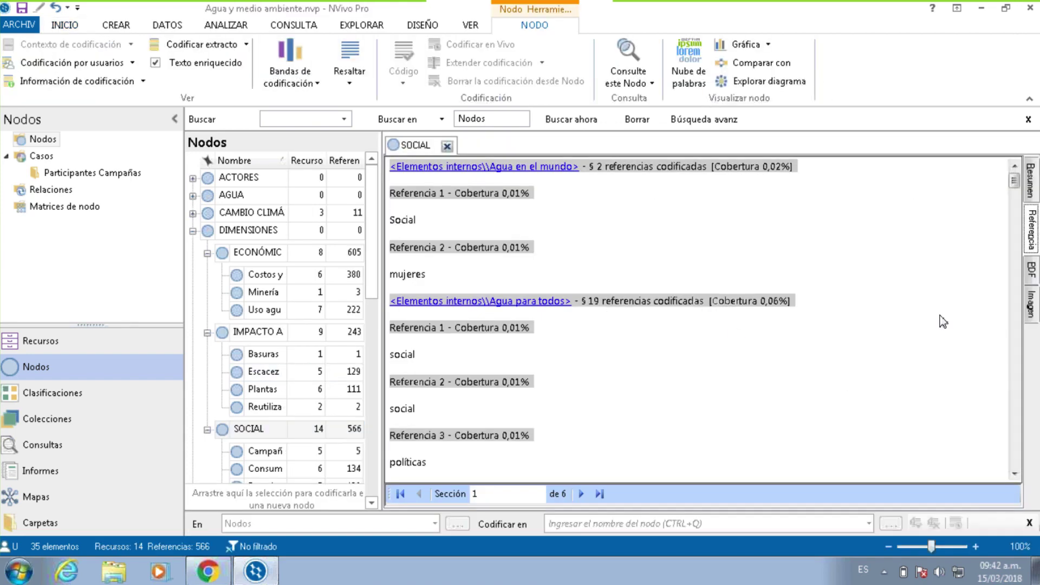
drag(1014, 180, 970, 464)
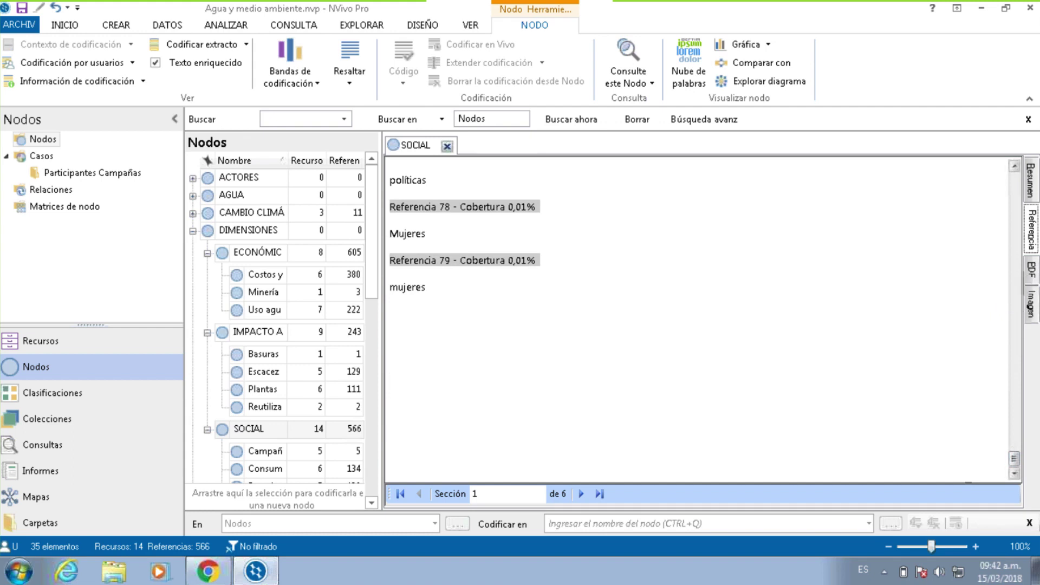
View the SOCIAL node's coded passages in the PDF sources Agua para todos and Agua y trabajo.
click(1031, 269)
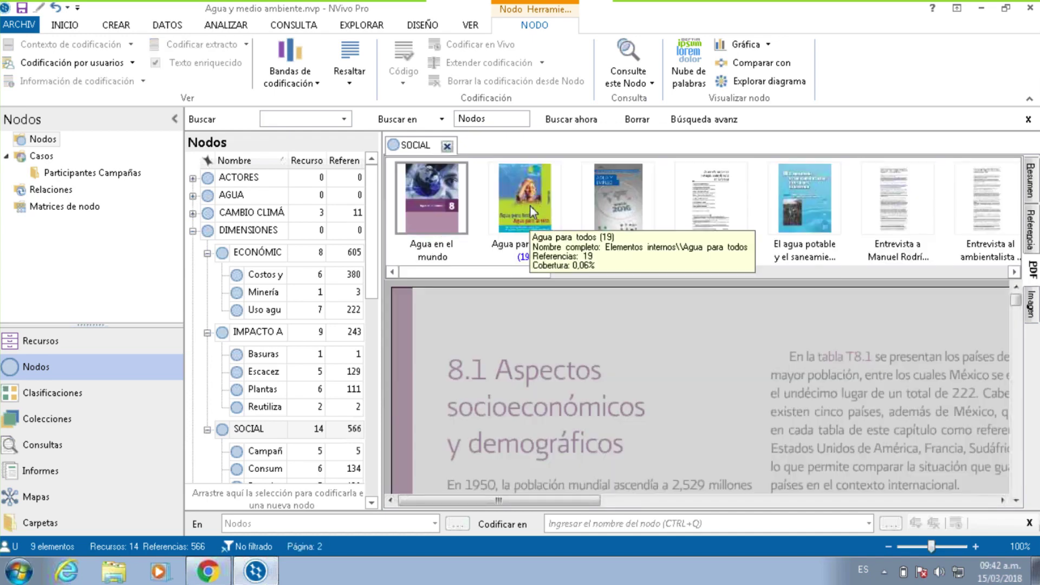
click(528, 208)
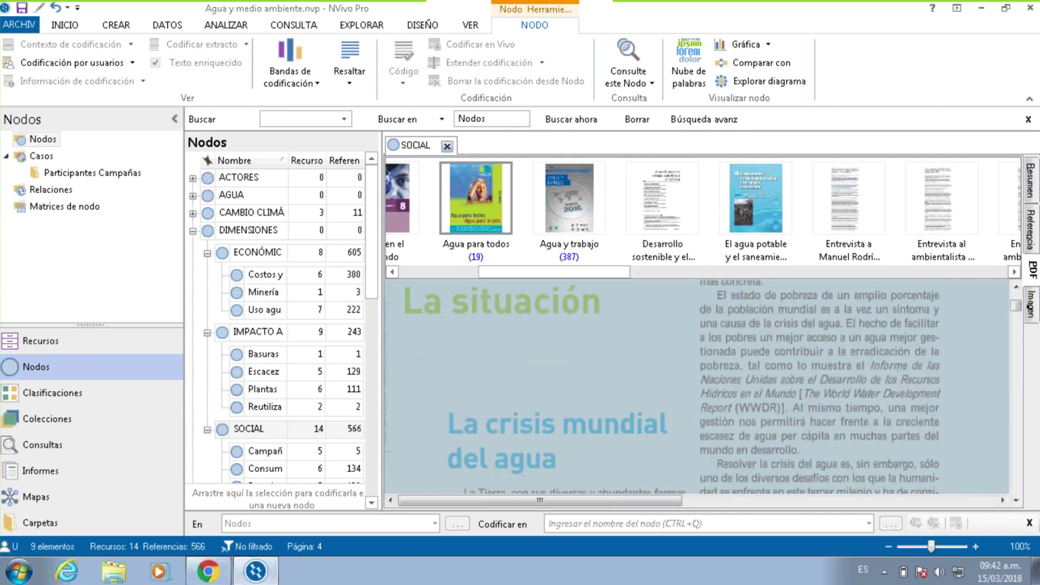
scroll(698, 387, down, 2)
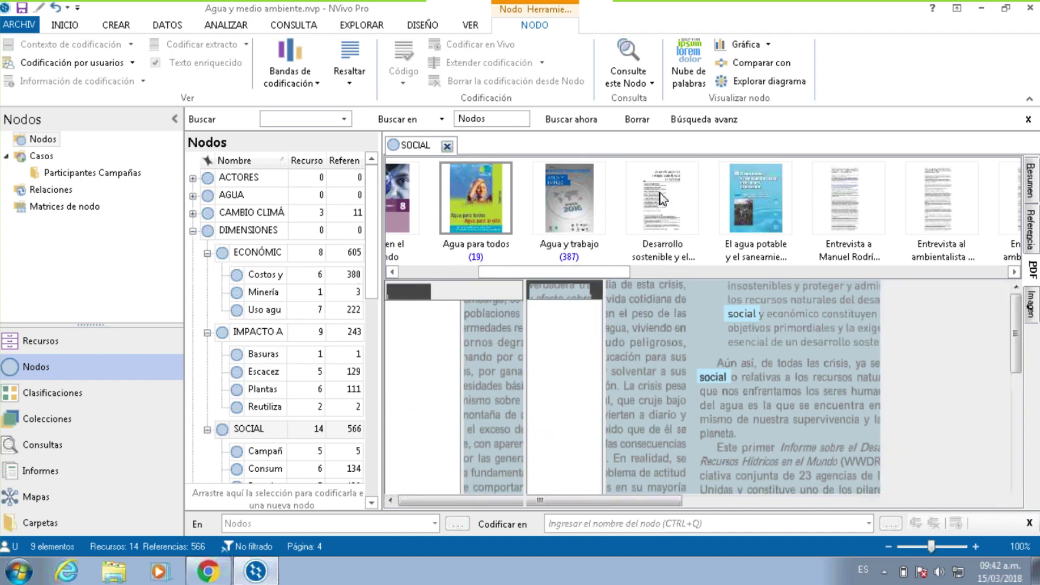
click(569, 198)
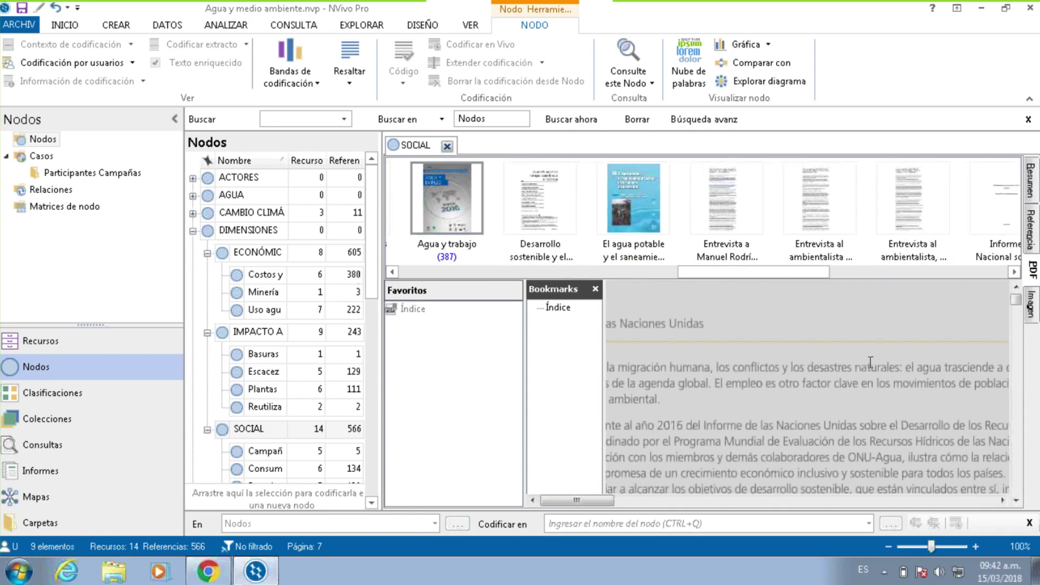
scroll(863, 373, down, 3)
scroll(863, 374, down, 5)
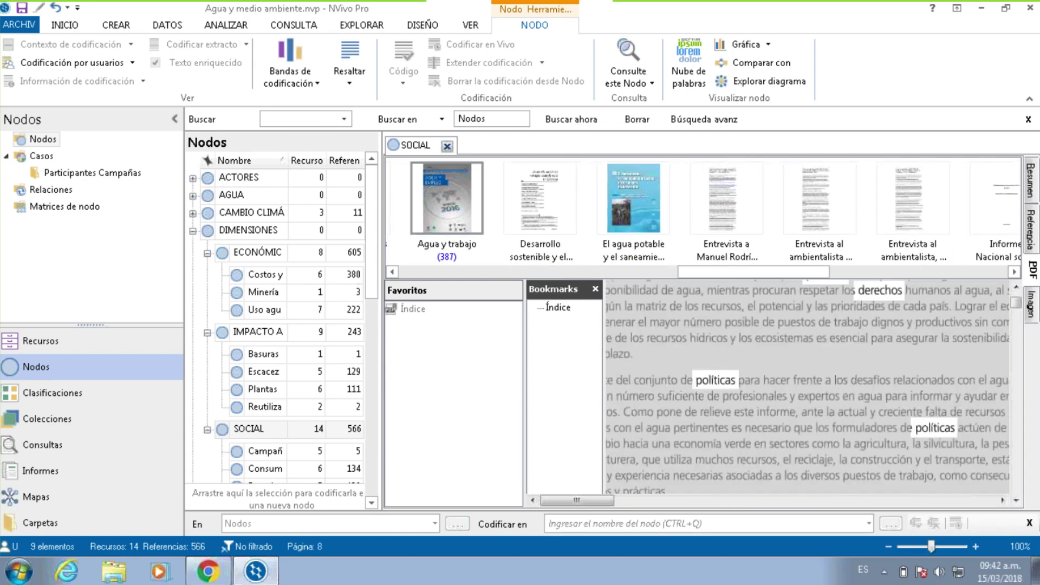
scroll(863, 374, down, 5)
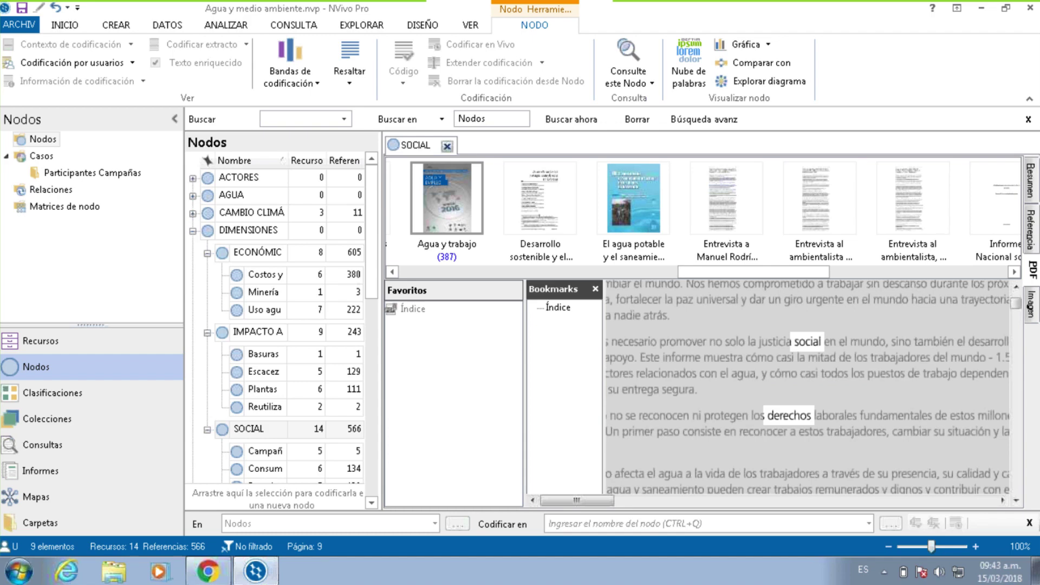
View the SOCIAL node's coded images, inspecting Cerrar la llave - Perú and the coded description of the Concurso día mundial agua image.
click(1031, 305)
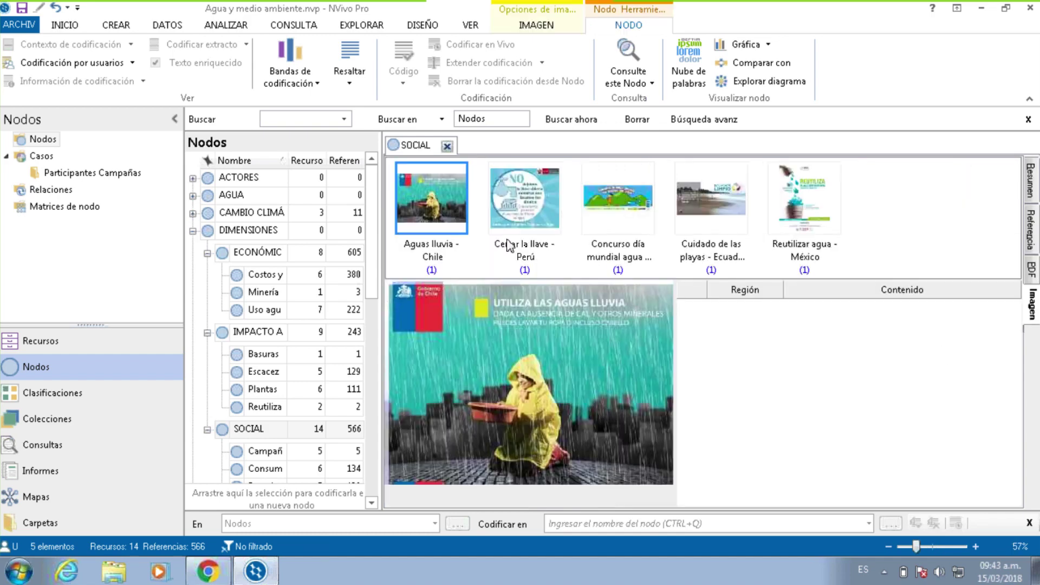
click(522, 225)
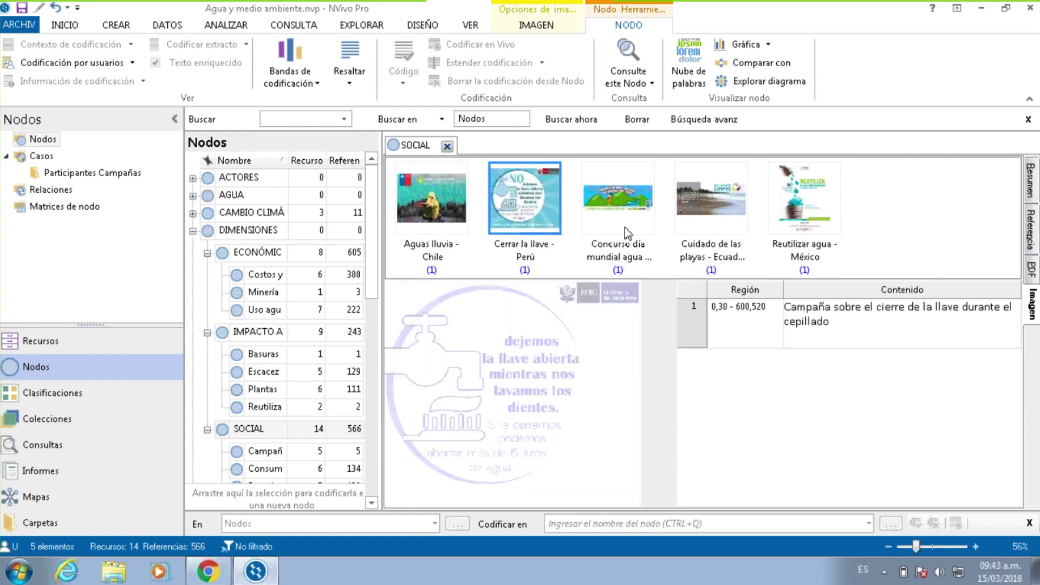
click(629, 206)
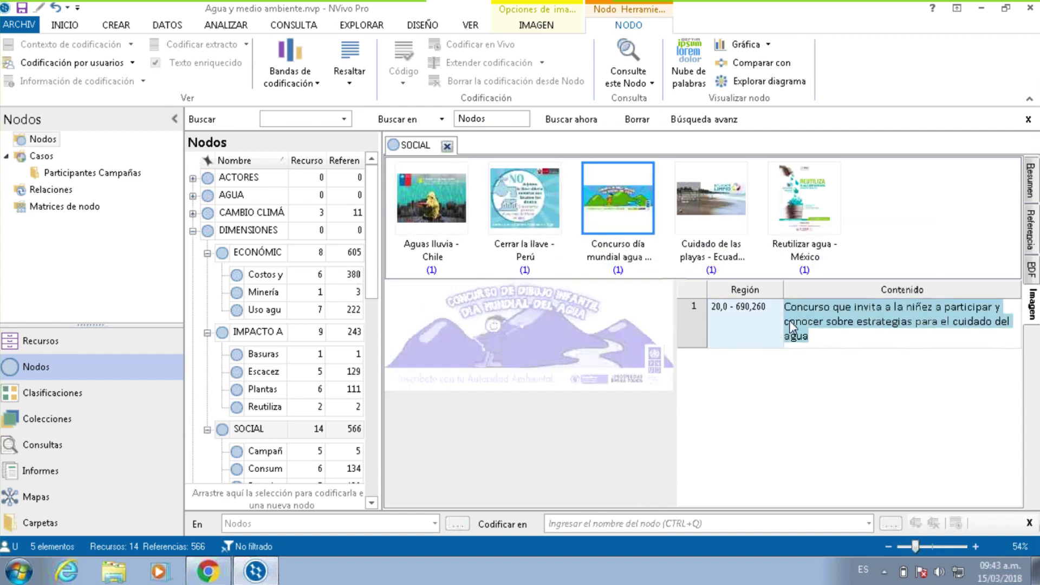
click(829, 338)
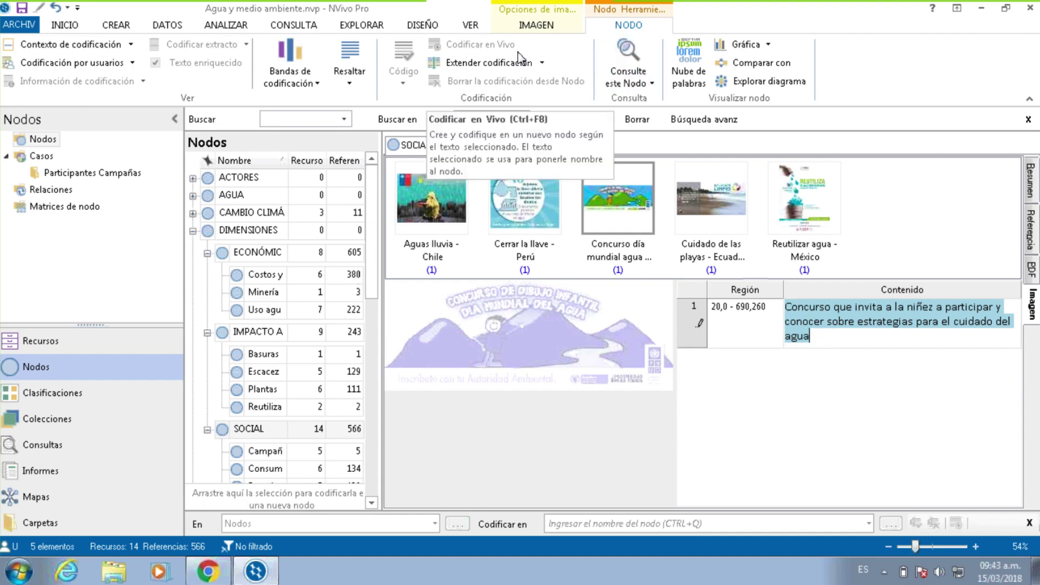
Display the annotations for the Concurso día mundial agua image, save the project and inspect the annotation's content.
click(470, 25)
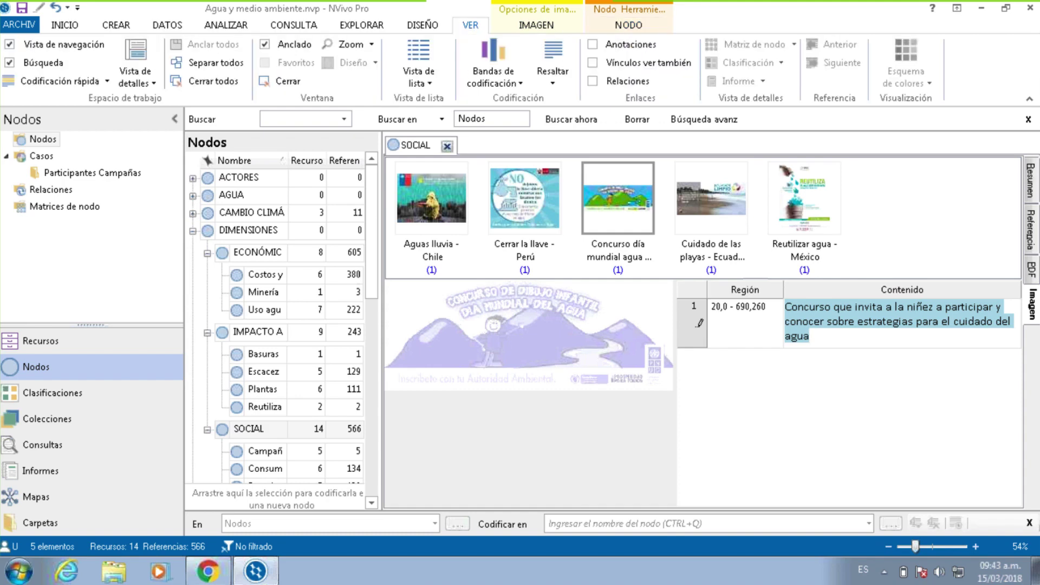
click(592, 44)
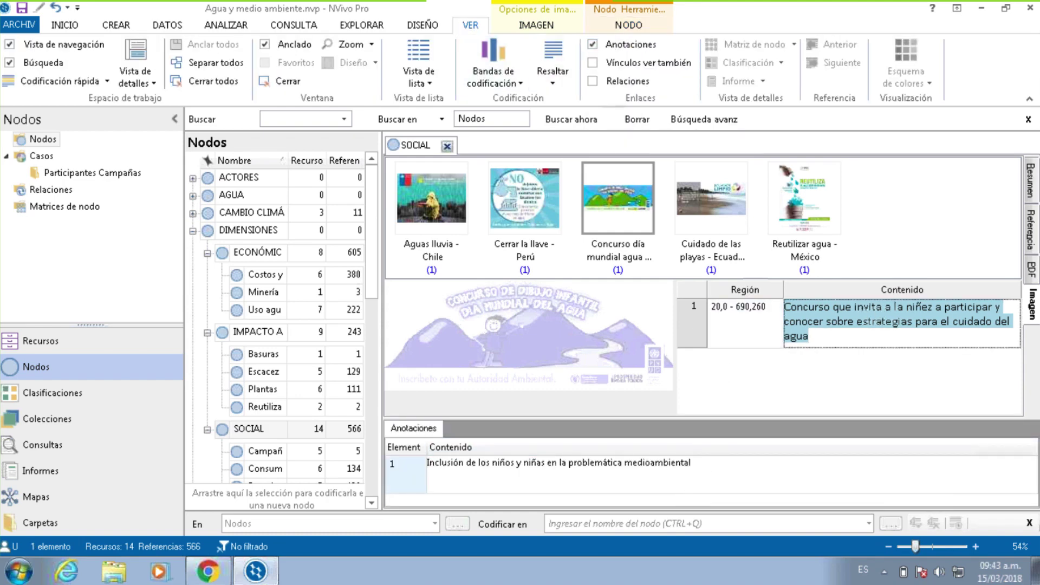
click(21, 7)
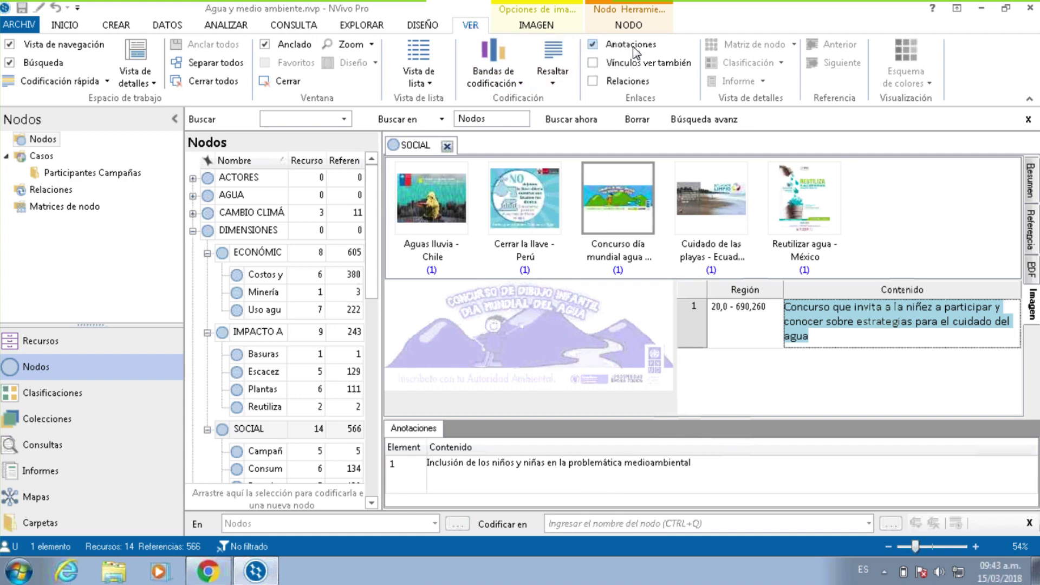
click(689, 468)
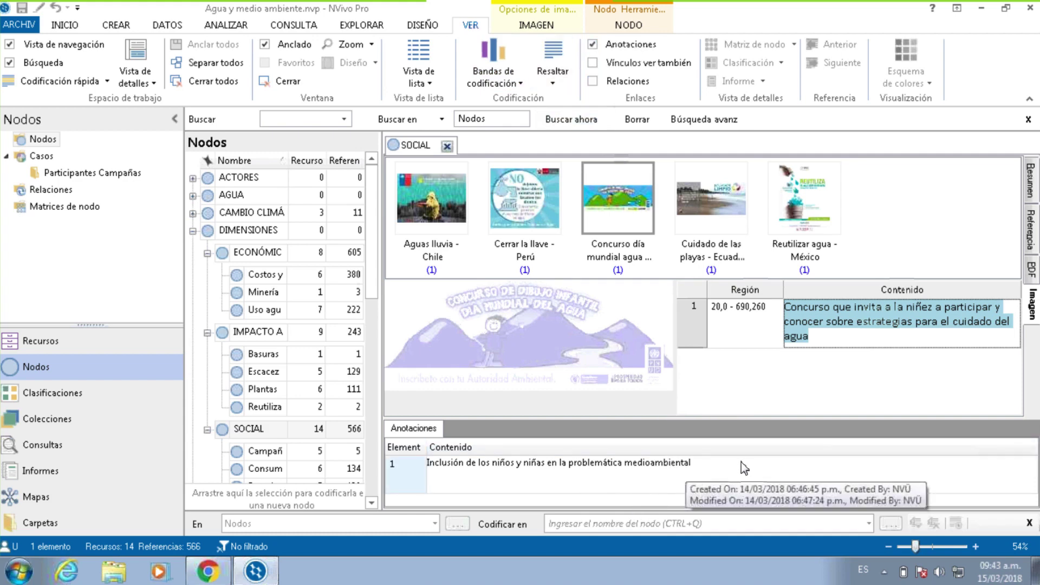
click(693, 466)
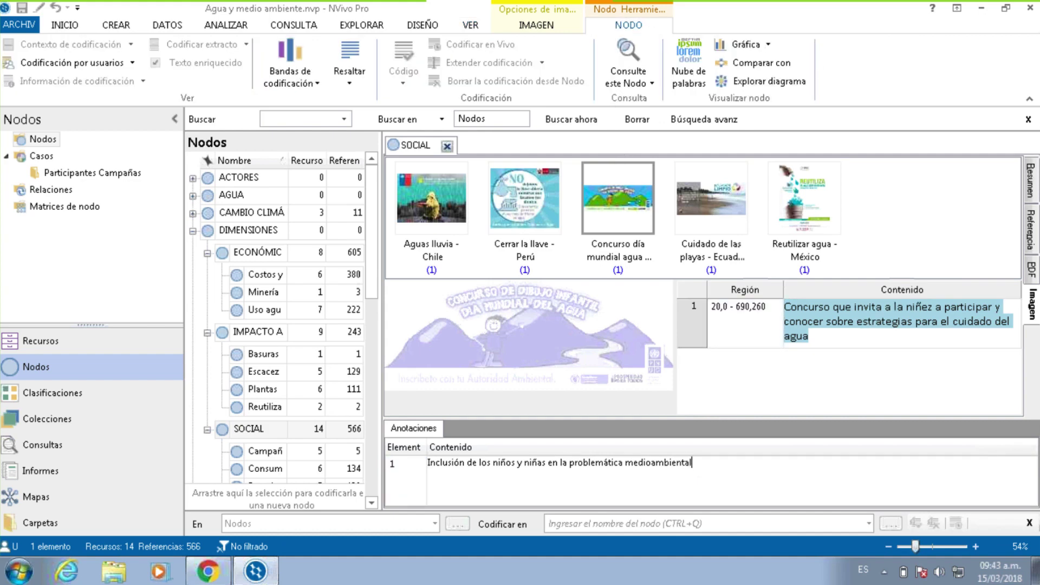
Check the Cuidado de las playas - Ecuador and Reutilizar agua - México images for annotations, and hide the annotations.
click(725, 207)
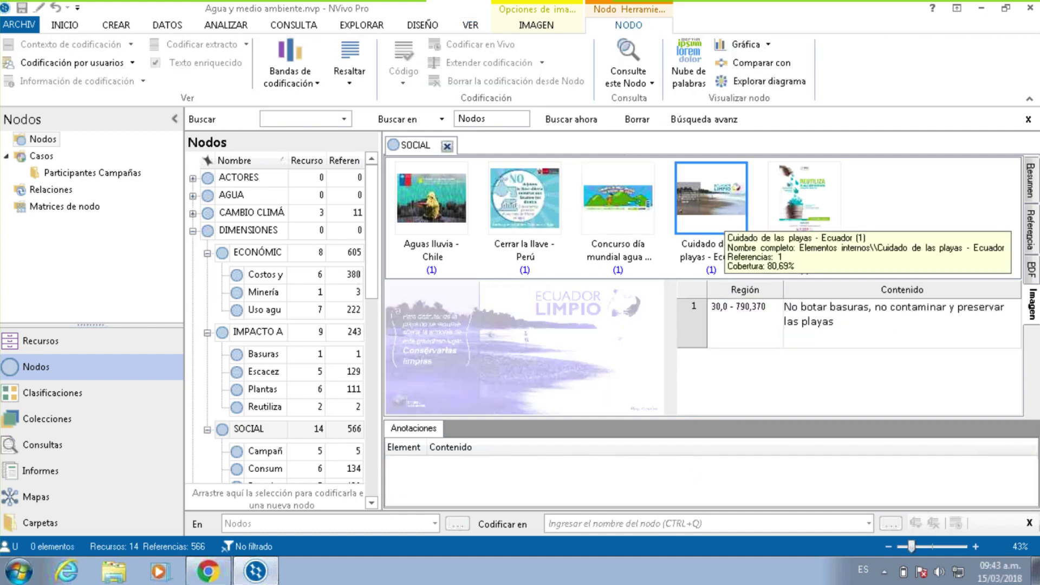
click(796, 222)
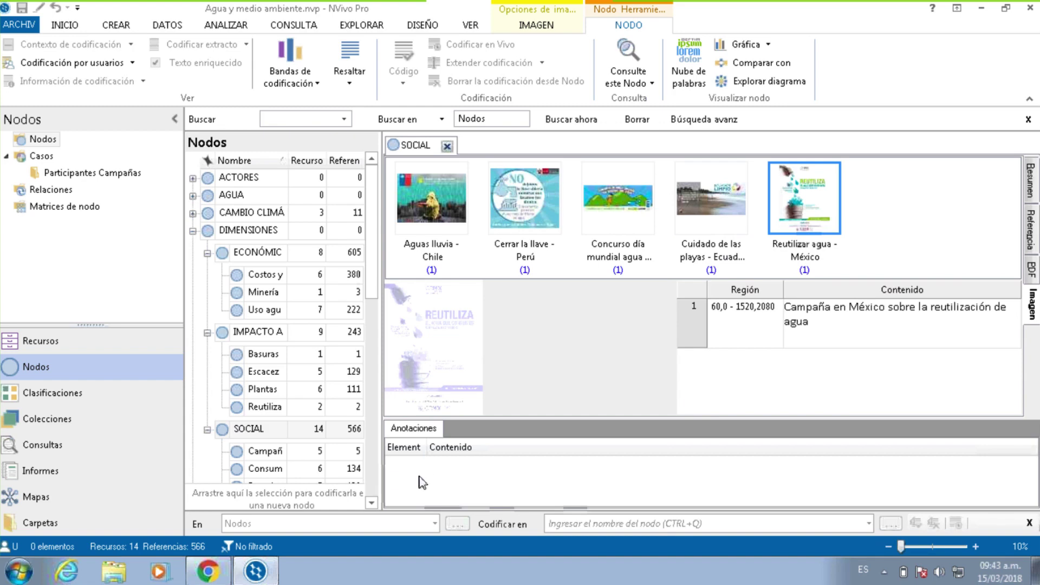
click(470, 25)
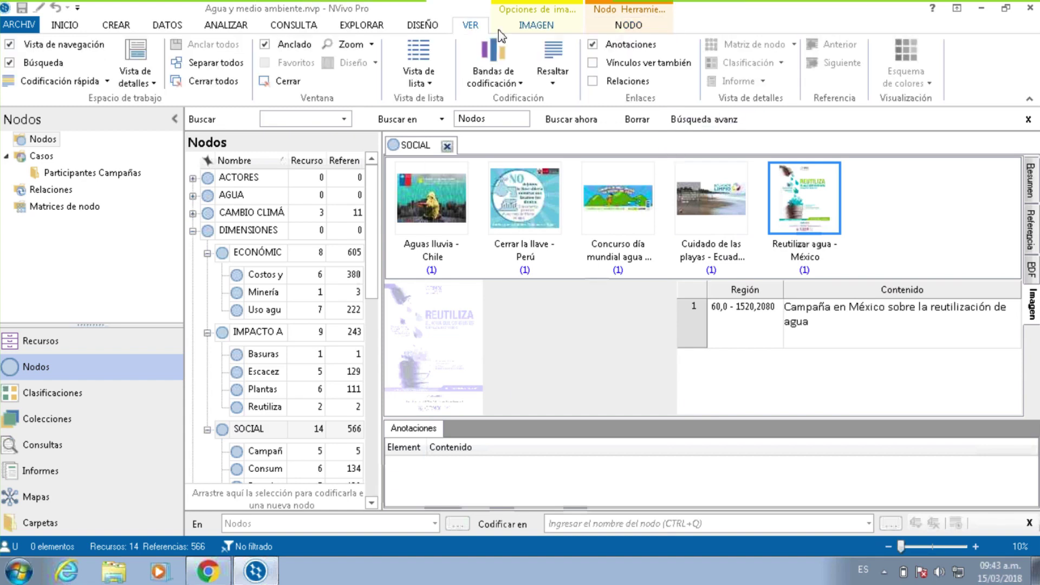
click(593, 44)
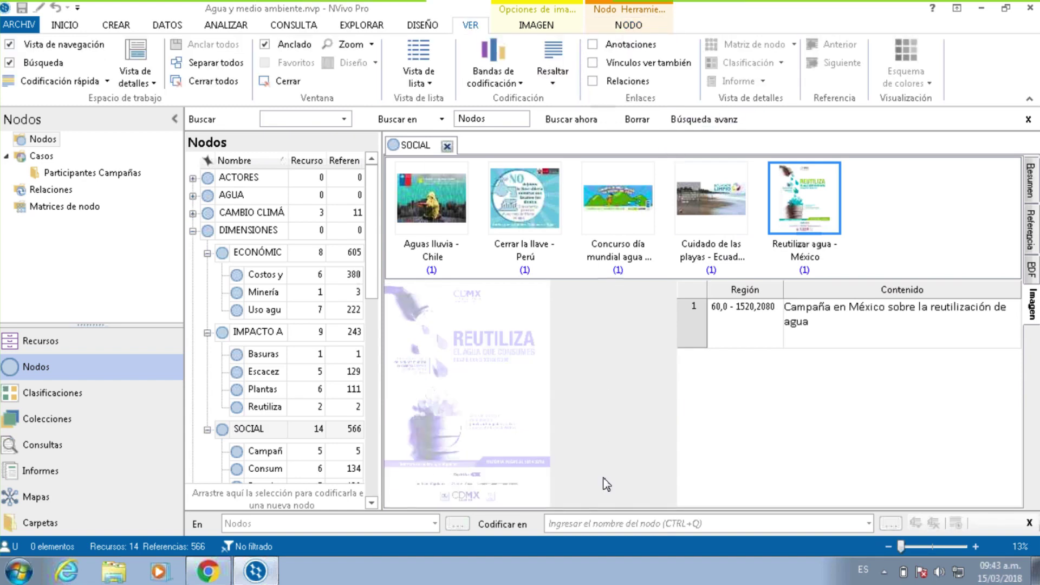
Close the SOCIAL node and review the IMPACTO AMBIENTAL and SOCIAL parent nodes in the node list.
click(743, 324)
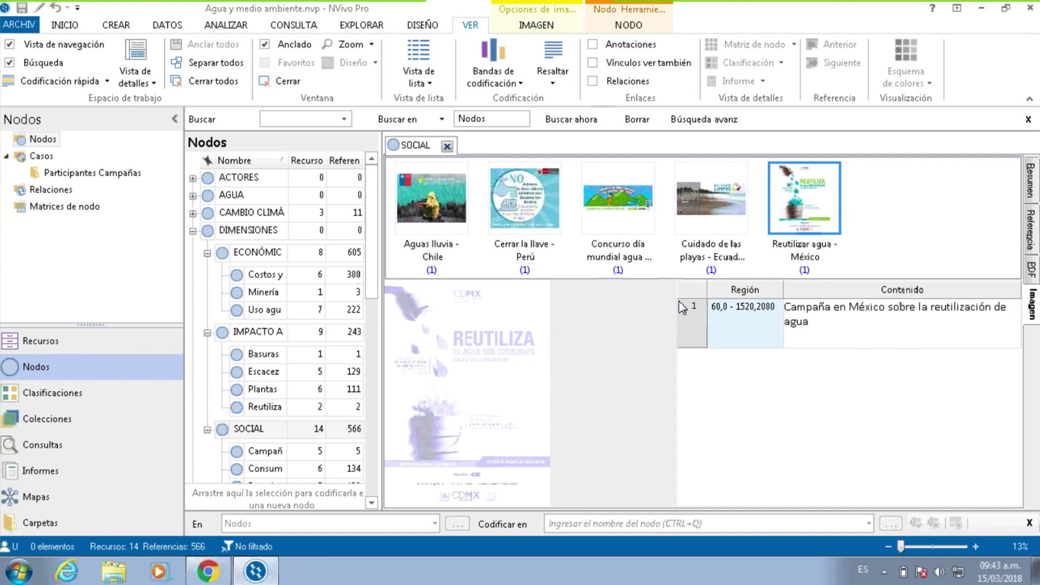
click(446, 146)
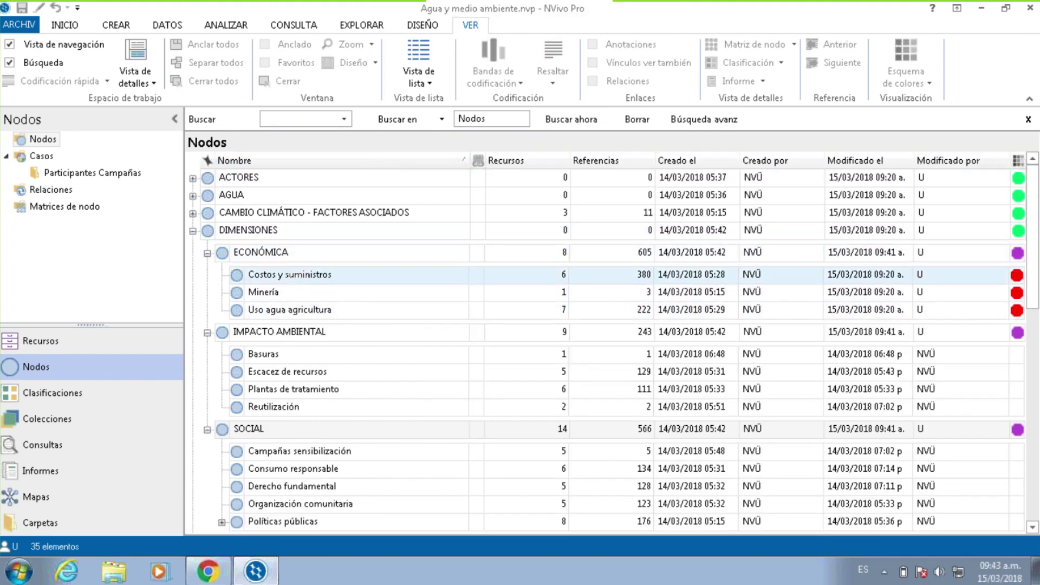
click(297, 336)
click(268, 429)
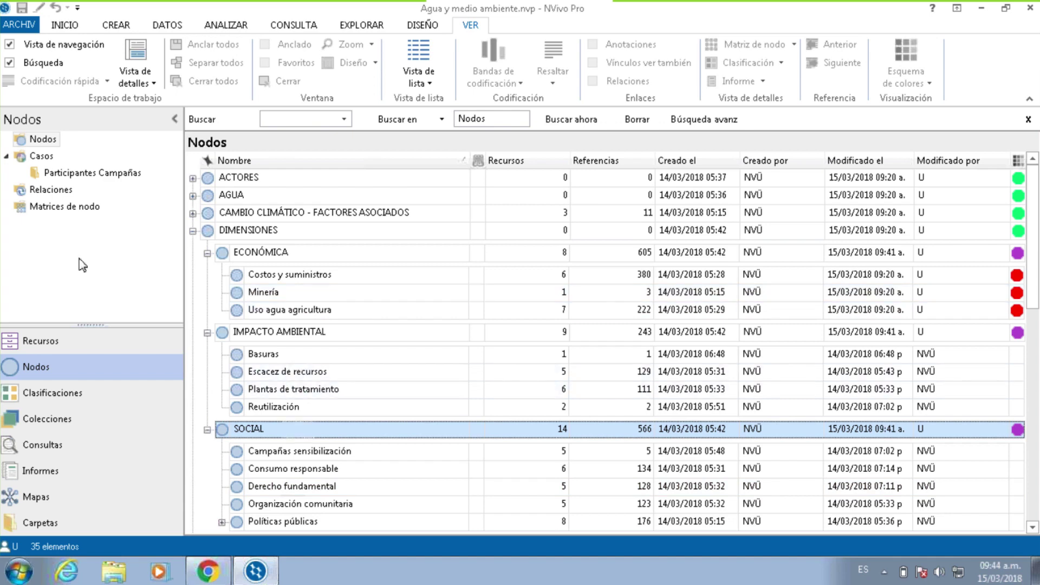
scroll(276, 395, down, 1)
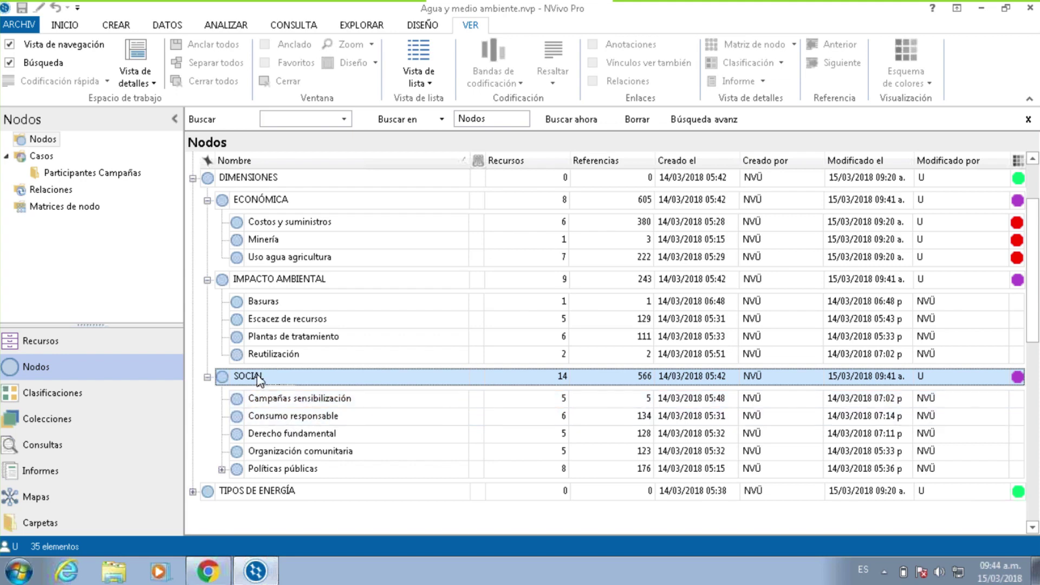
click(499, 5)
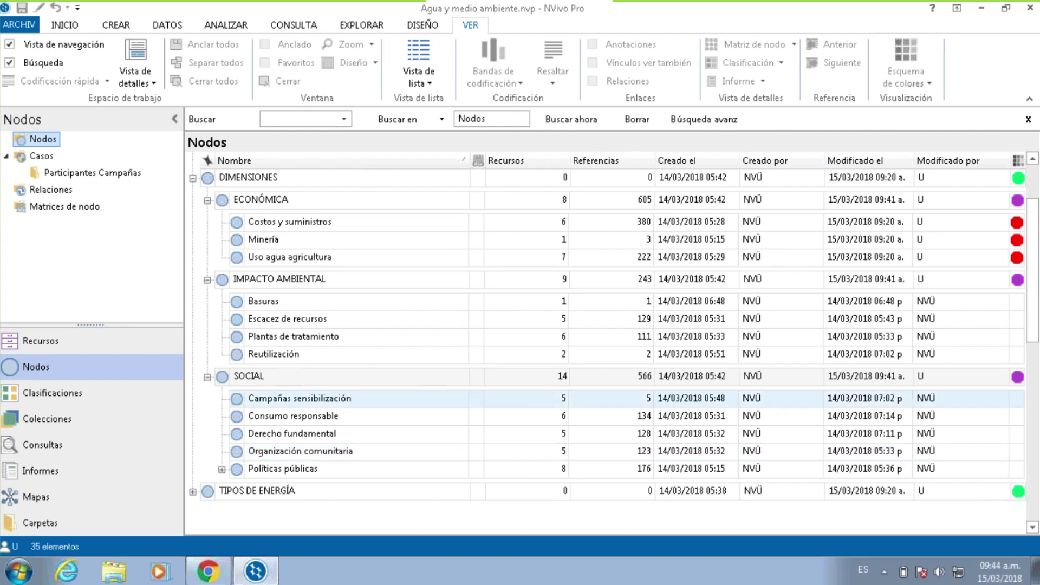
Set up a reference view export of the SOCIAL node to SOCIAL.docx, including its name only, description and annotations.
right_click(262, 383)
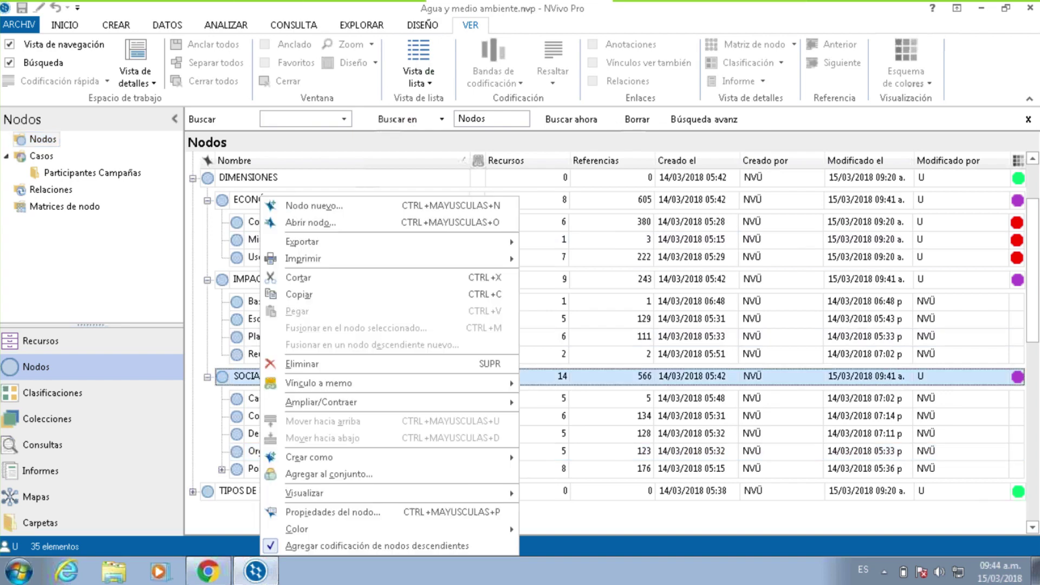
mouse_move(441, 250)
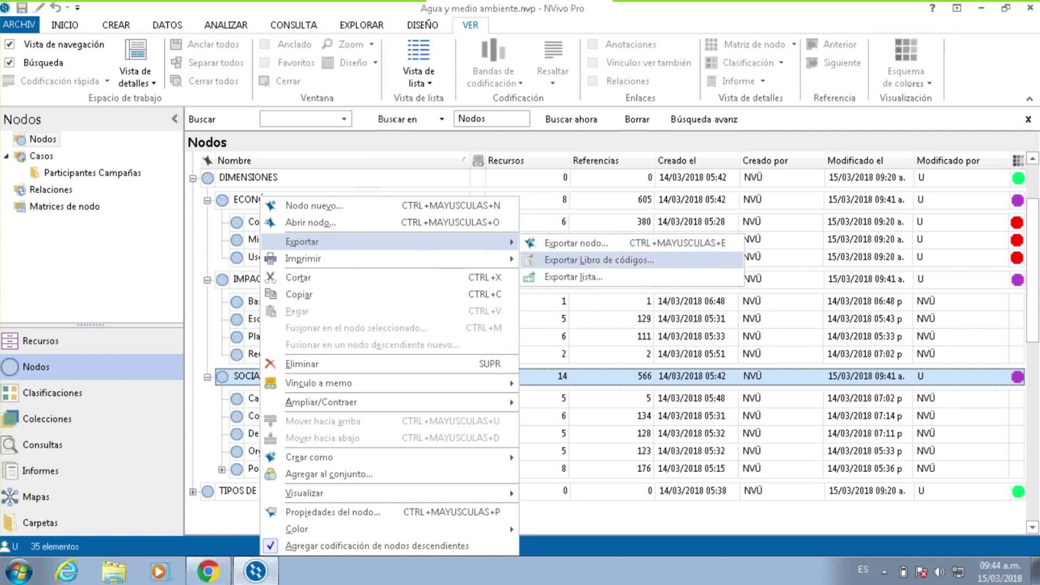
click(579, 248)
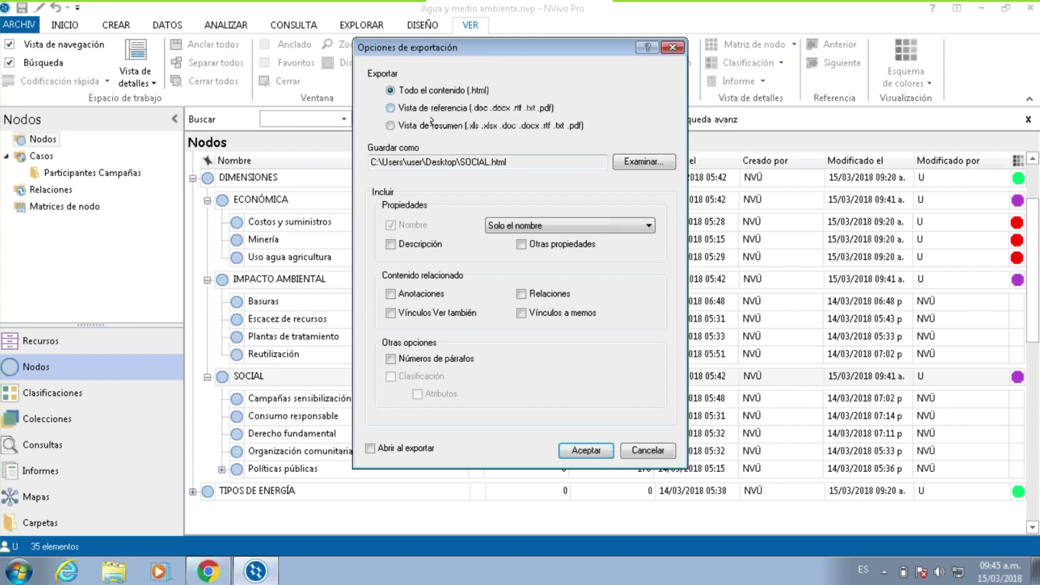
click(430, 110)
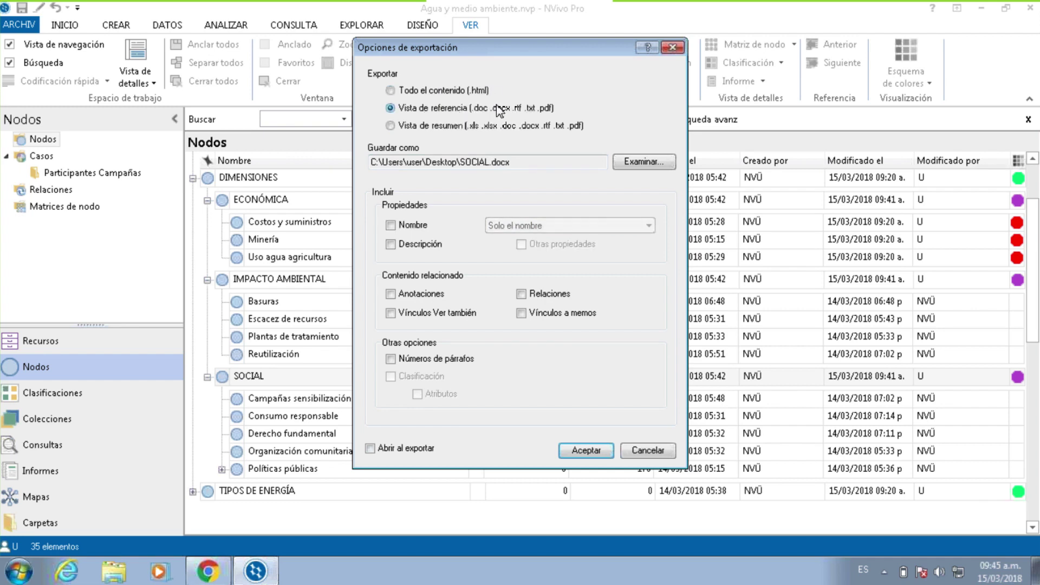
click(391, 225)
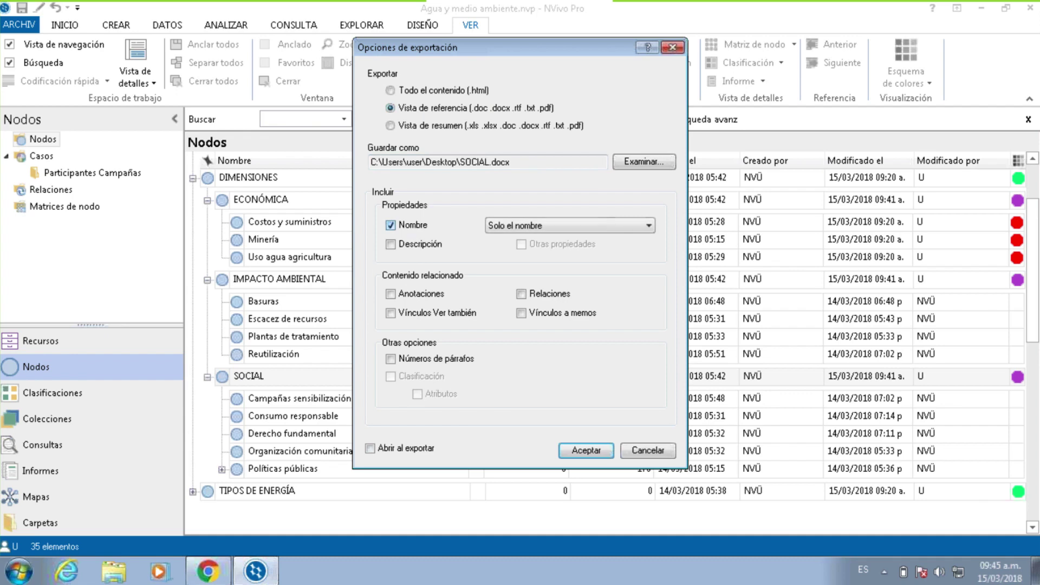
click(406, 246)
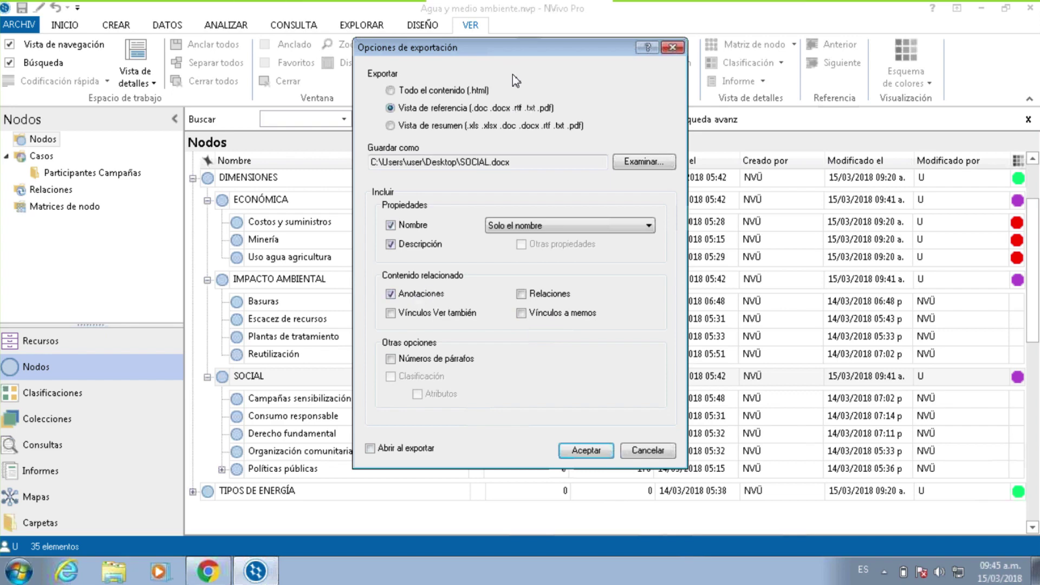
Enable opening the file on export and export the SOCIAL node to the desktop.
drag(517, 48, 536, 410)
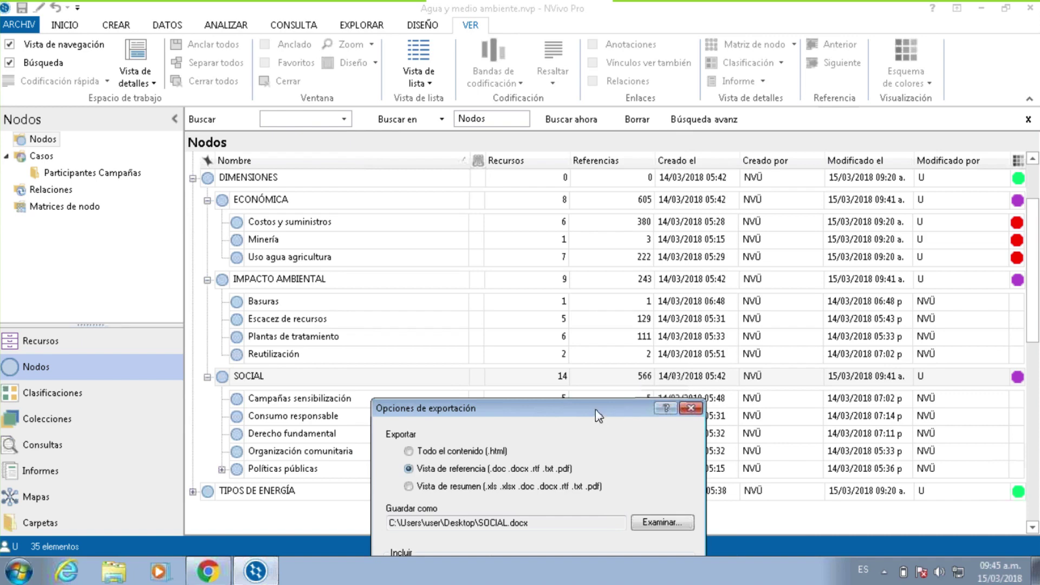
drag(598, 416, 593, 57)
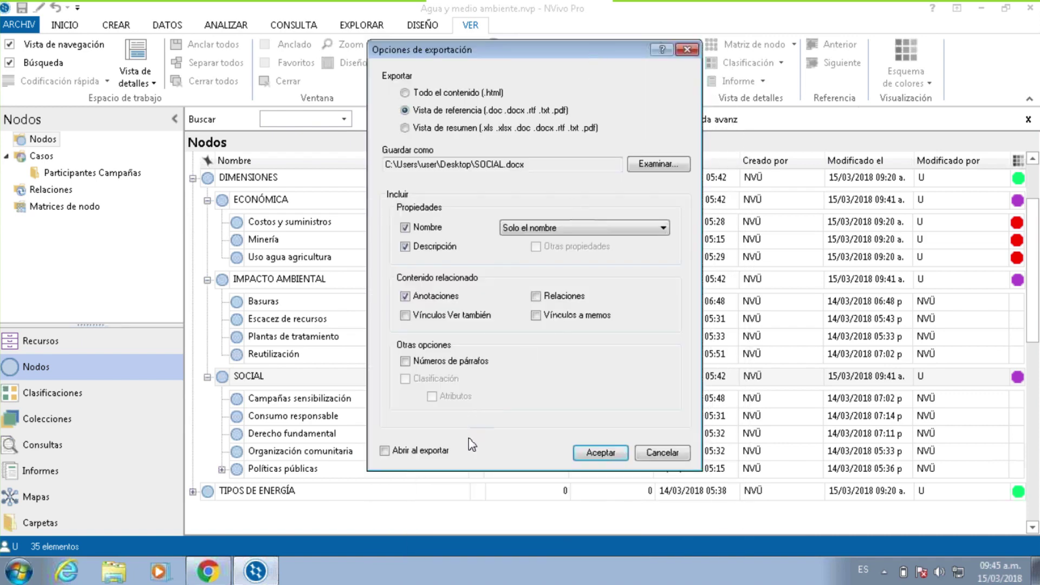
click(384, 451)
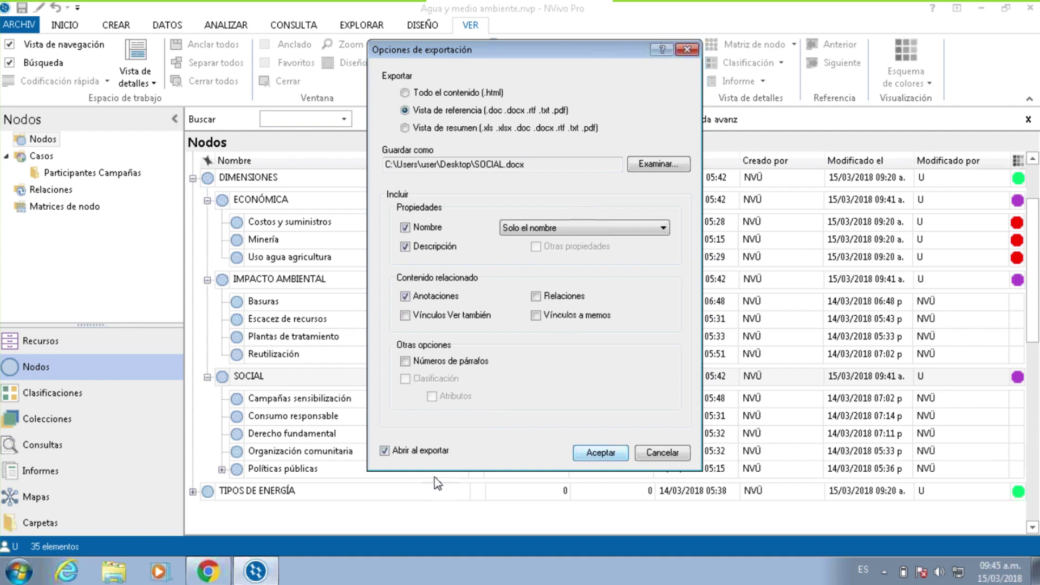
click(600, 453)
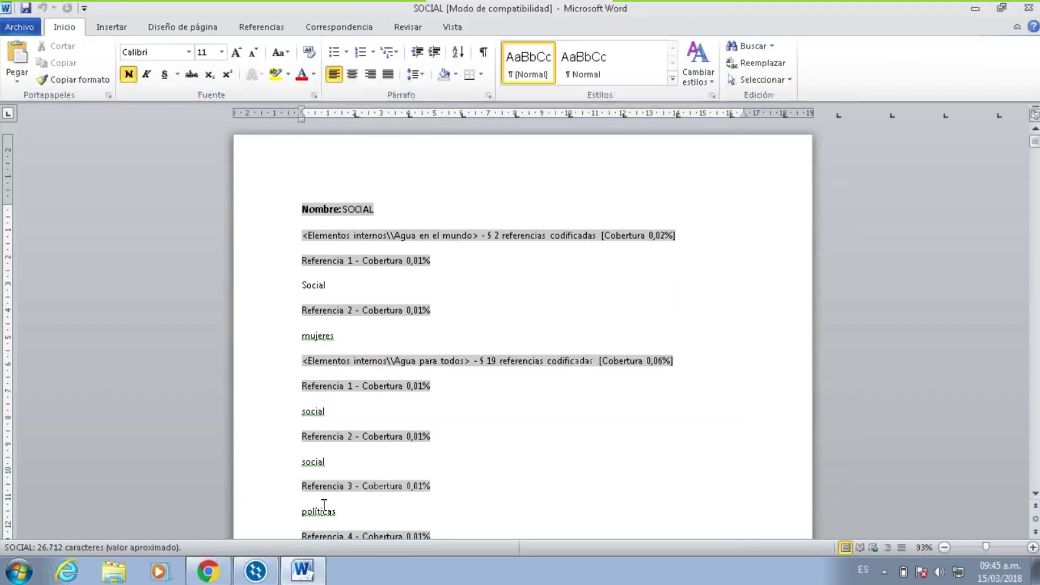
click(255, 571)
click(319, 280)
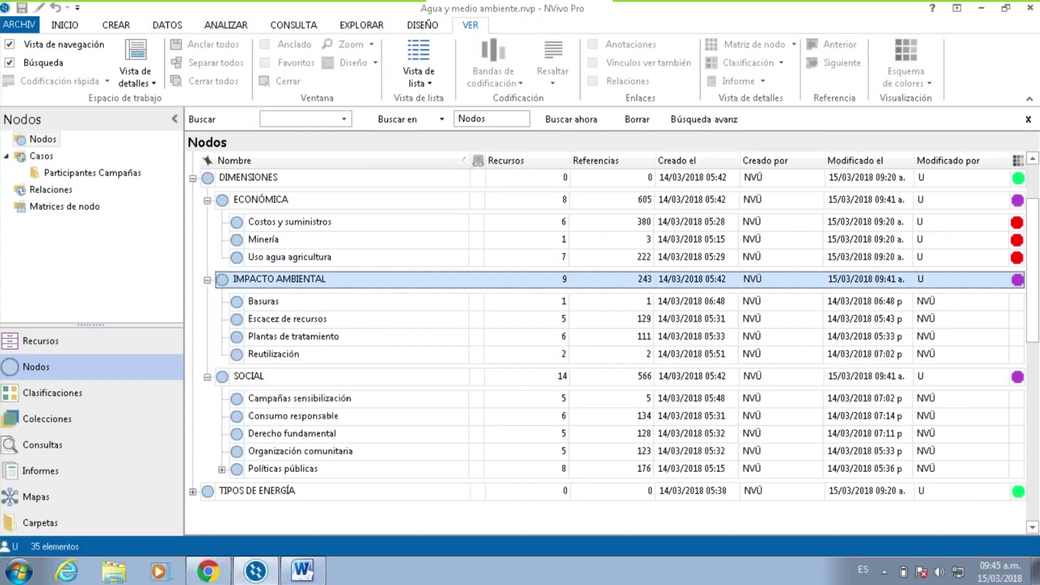
right_click(266, 457)
mouse_move(509, 245)
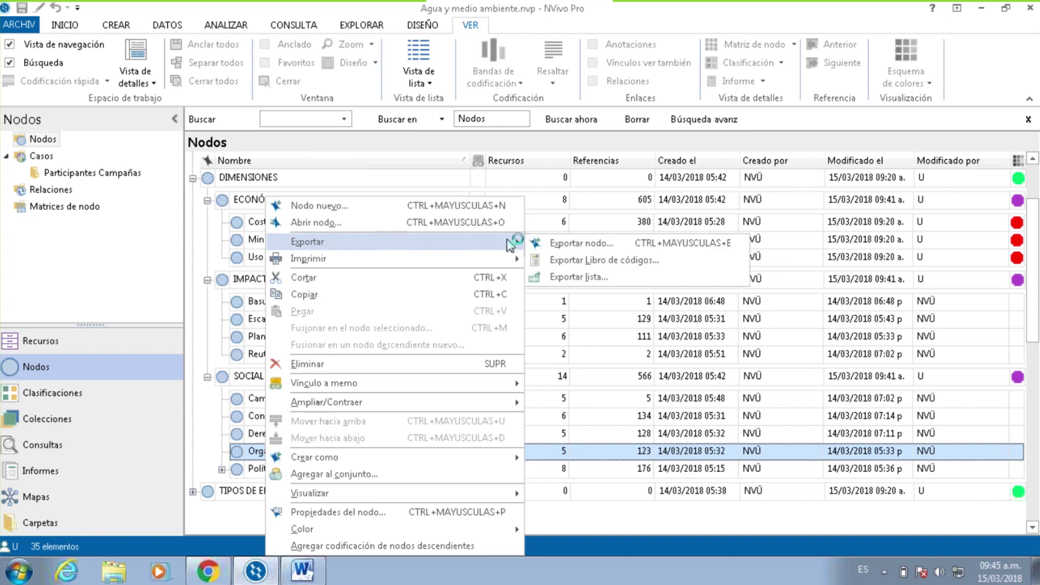
key(Escape)
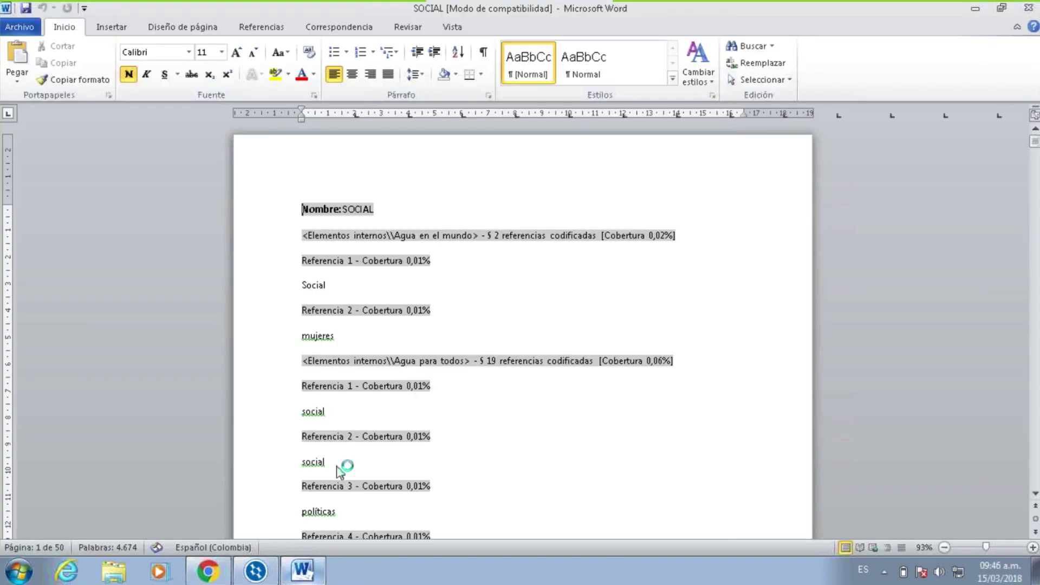
Examine the exported SOCIAL document in Word, locating the annotated reference of Concurso día mundial agua - Colombia.
scroll(543, 503, down, 4)
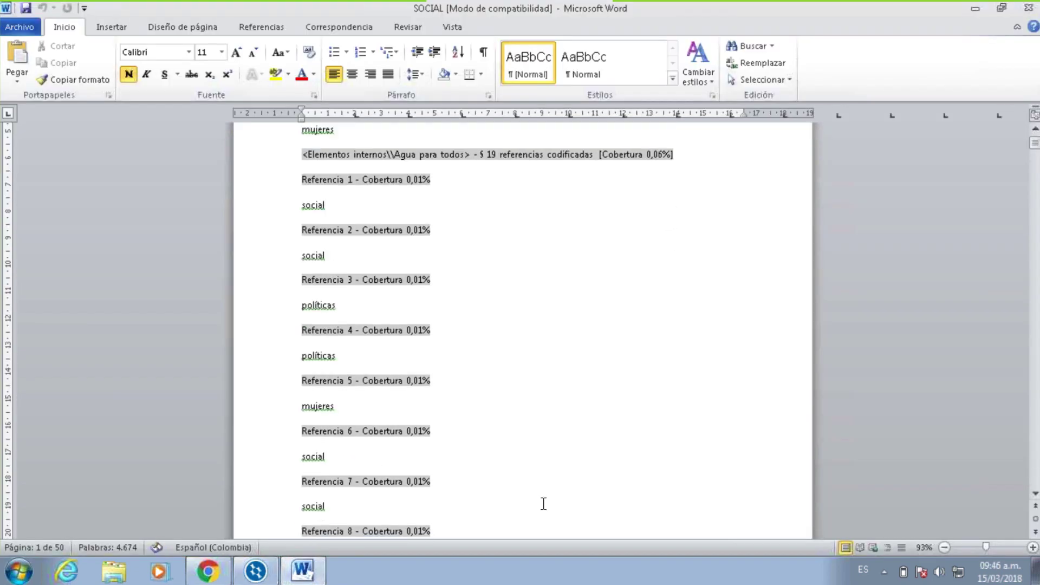
drag(1034, 143, 1034, 379)
scroll(359, 245, up, 10)
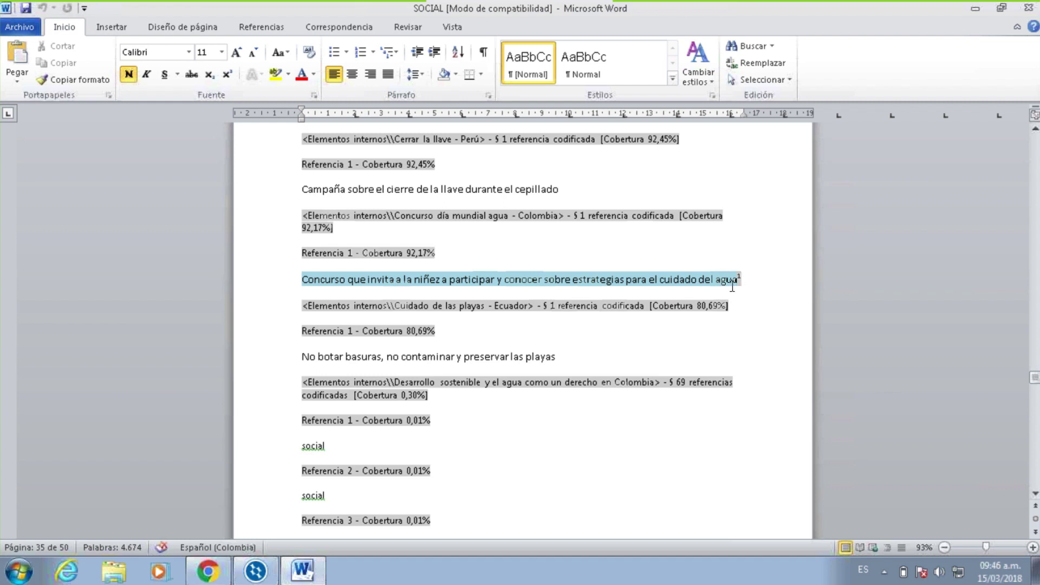
Read through the remaining references to the Anotaciones section at the document's end, and close the document.
scroll(559, 403, down, 5)
scroll(539, 383, down, 18)
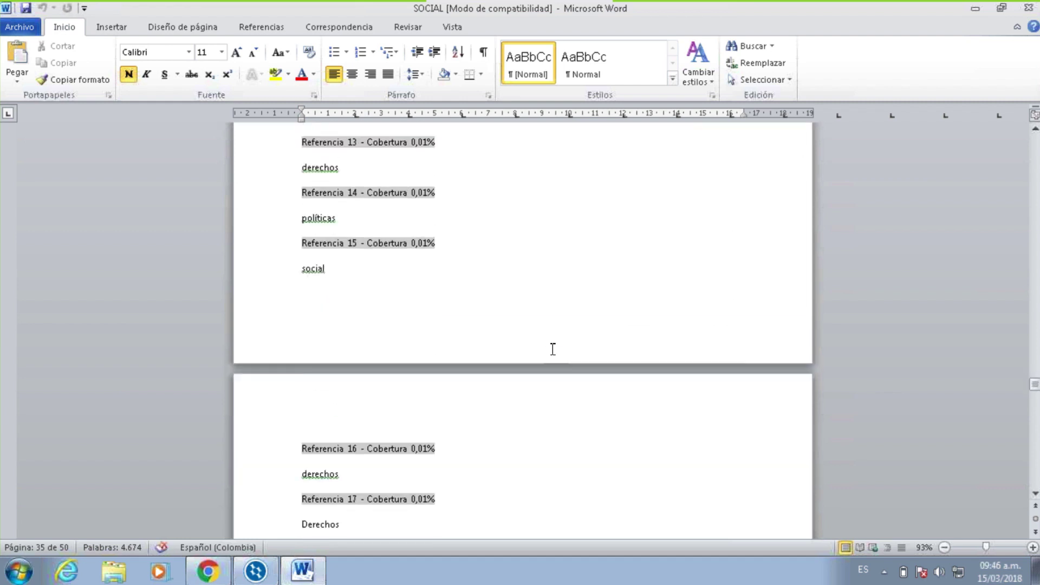
scroll(533, 379, down, 20)
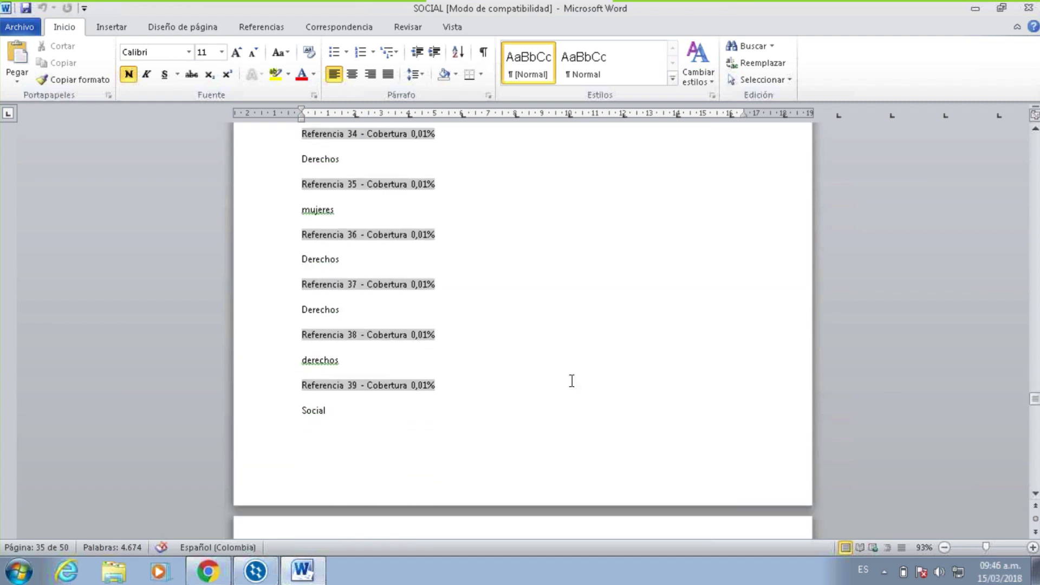
scroll(606, 425, down, 8)
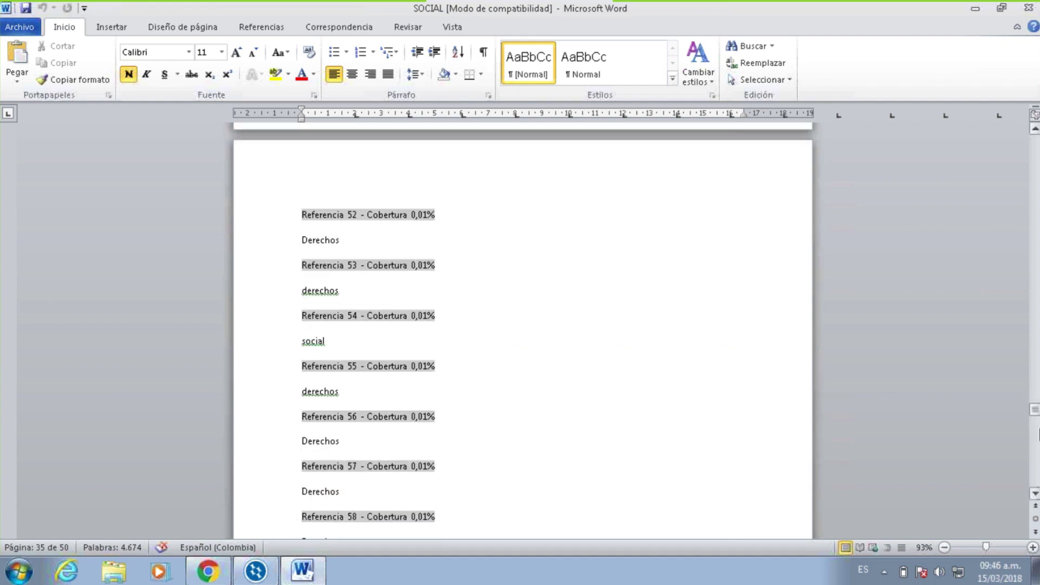
drag(1034, 406, 1035, 479)
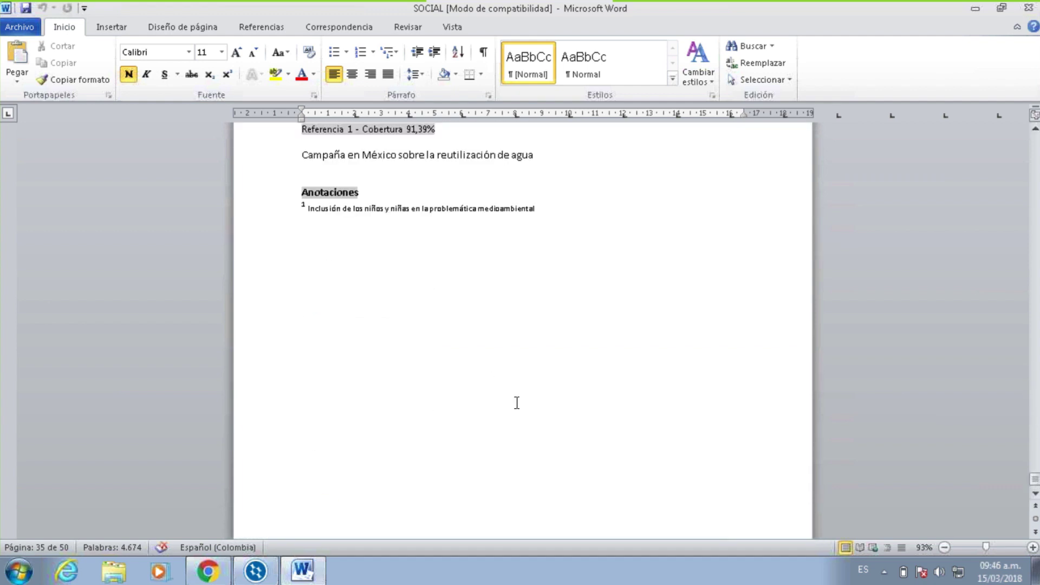
scroll(666, 509, up, 2)
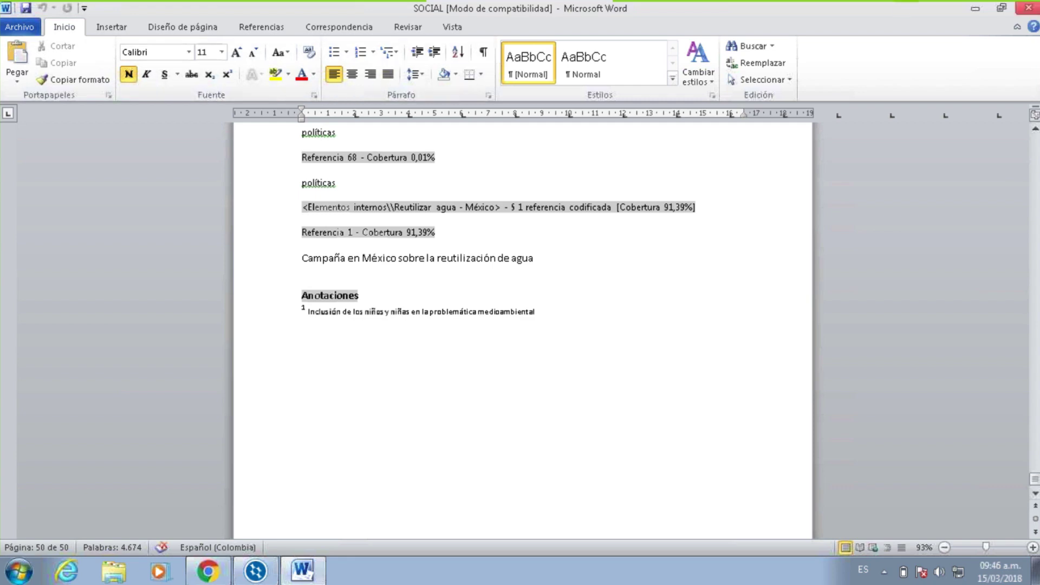
click(1028, 8)
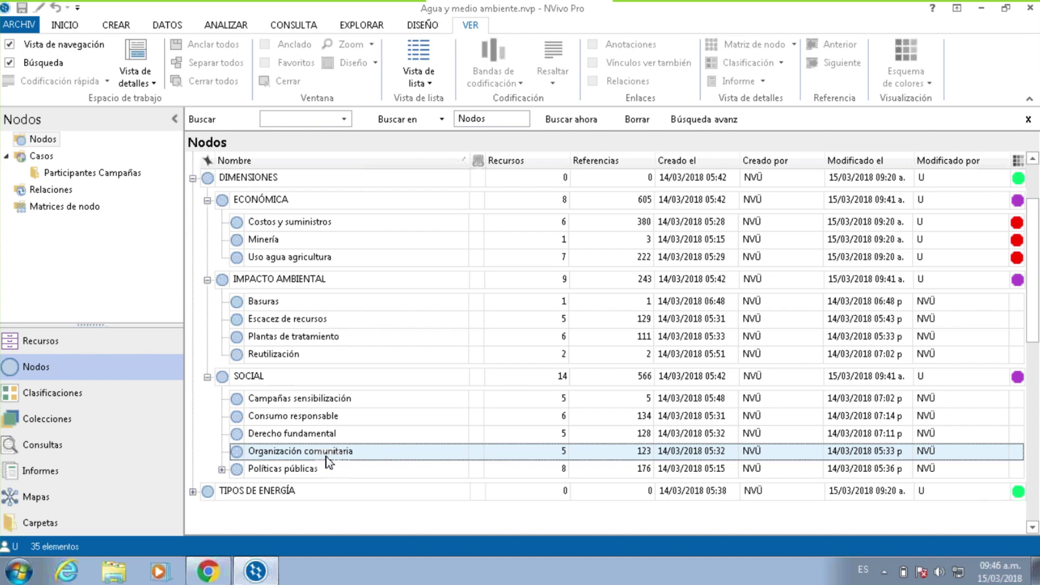
Collapse the DIMENSIONES node and expand the AGUA node to list its child nodes.
scroll(315, 422, up, 1)
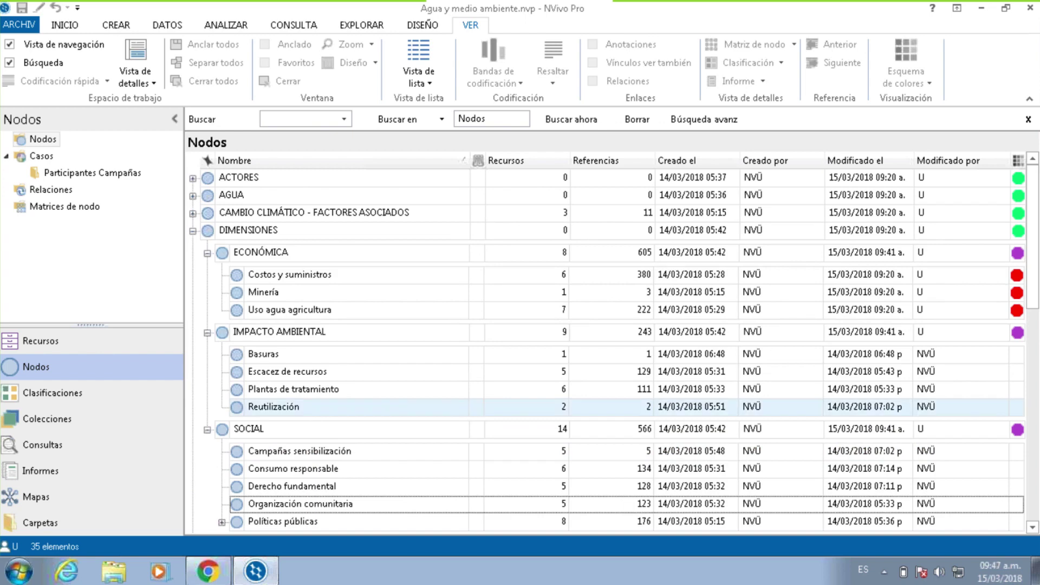
click(193, 231)
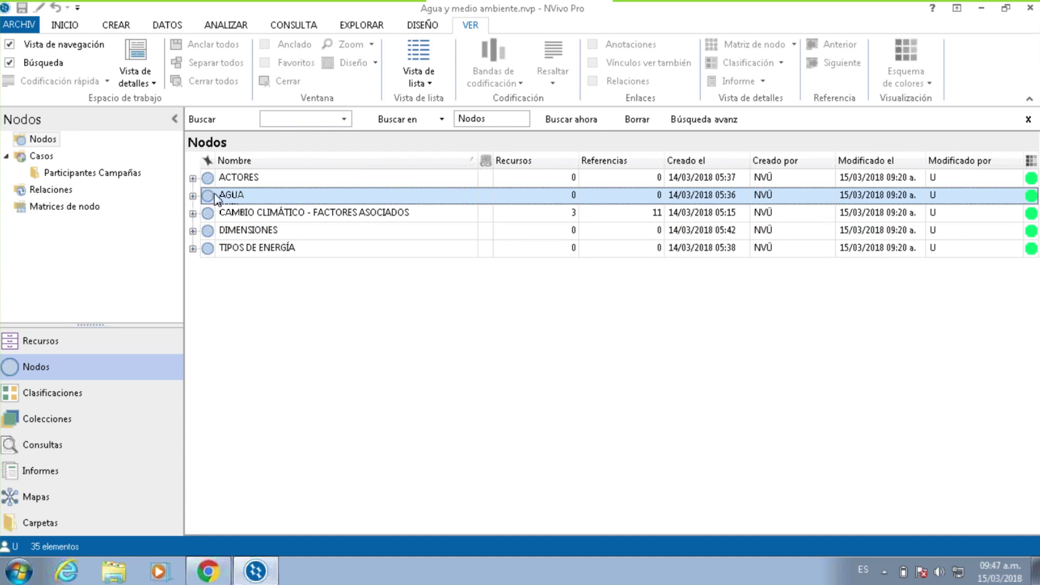
click(193, 197)
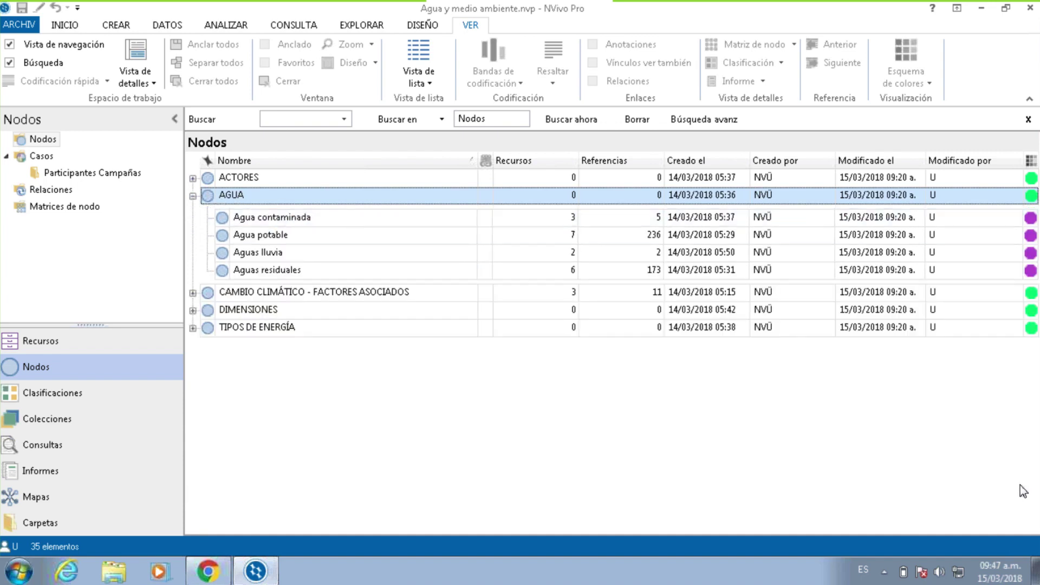
Enter "Agregar descripción, definición, autor, planteamiento.." as the description in the Agua potable node's properties.
right_click(306, 233)
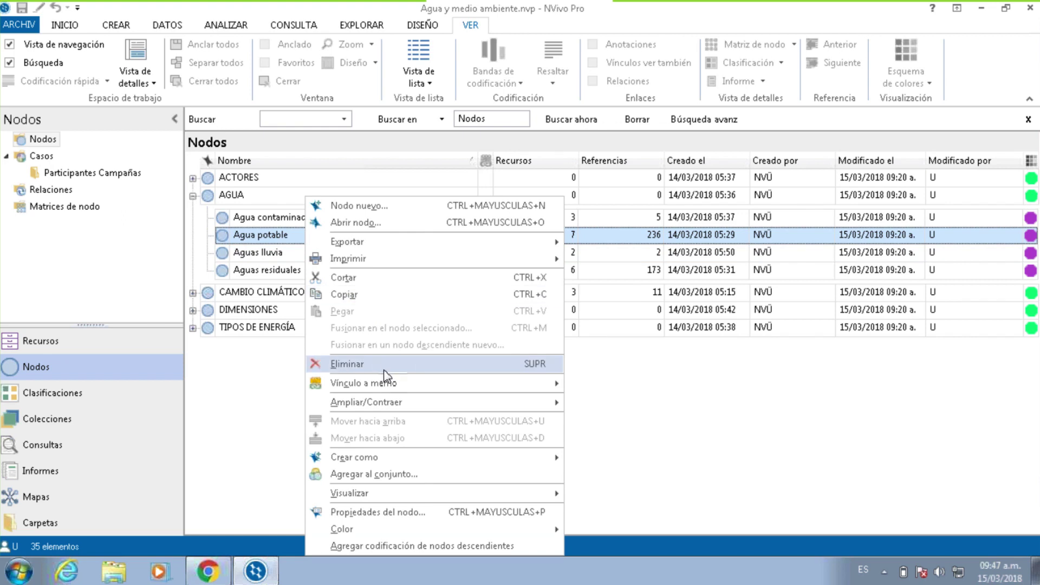
click(379, 512)
click(466, 234)
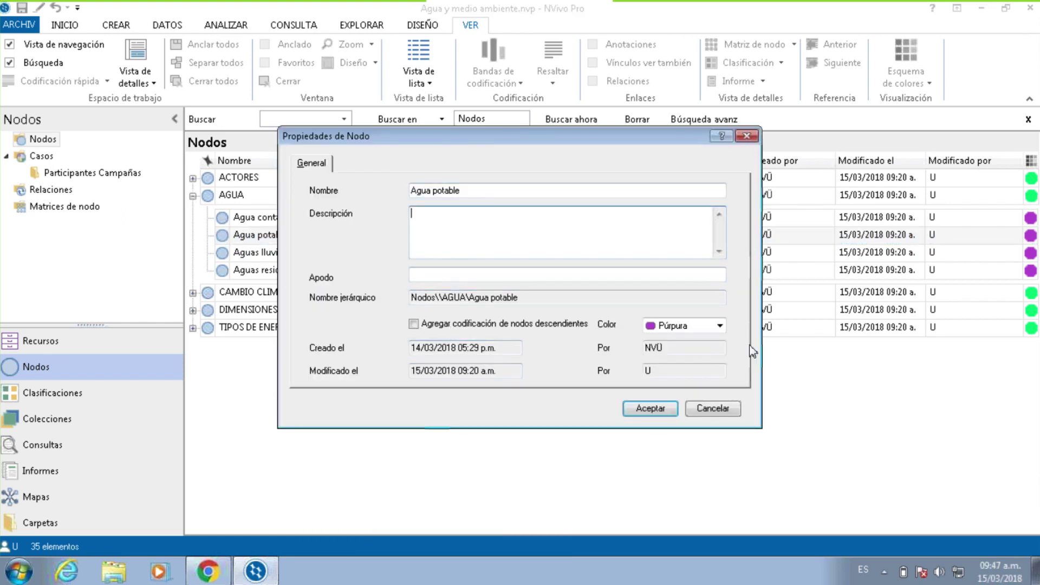
text(Agregar descripción, defini)
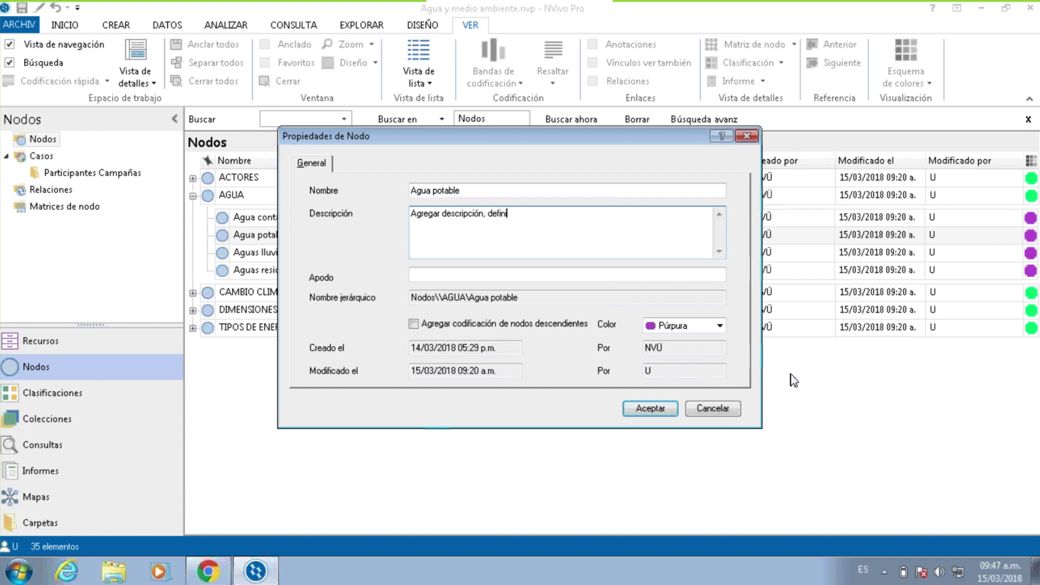
text(ción, autor, planteamiento.)
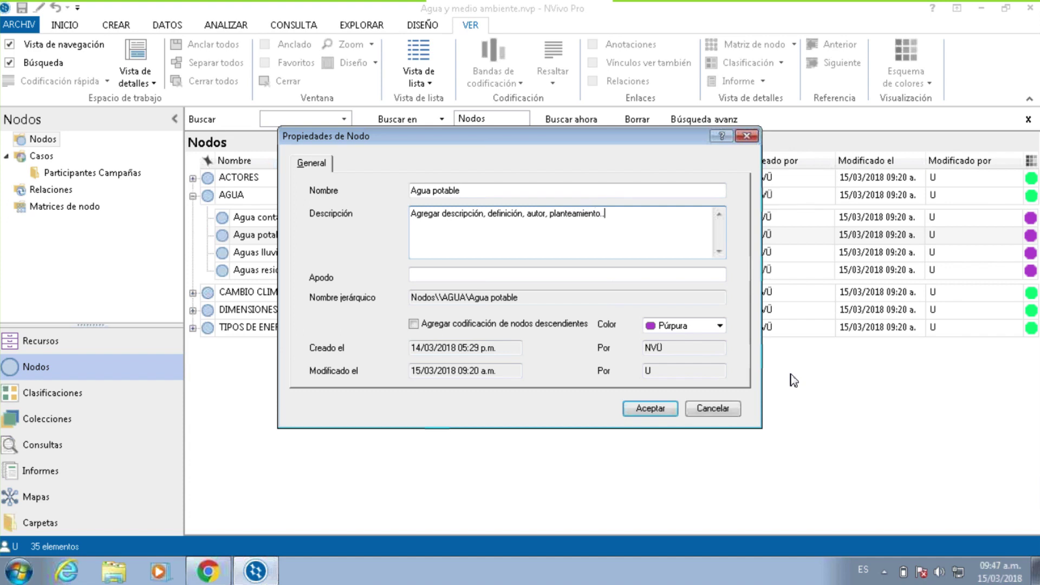
Save the Agua potable node's description and give the Aguas lluvia node the description "aflkrmged{b,kñet".
click(649, 412)
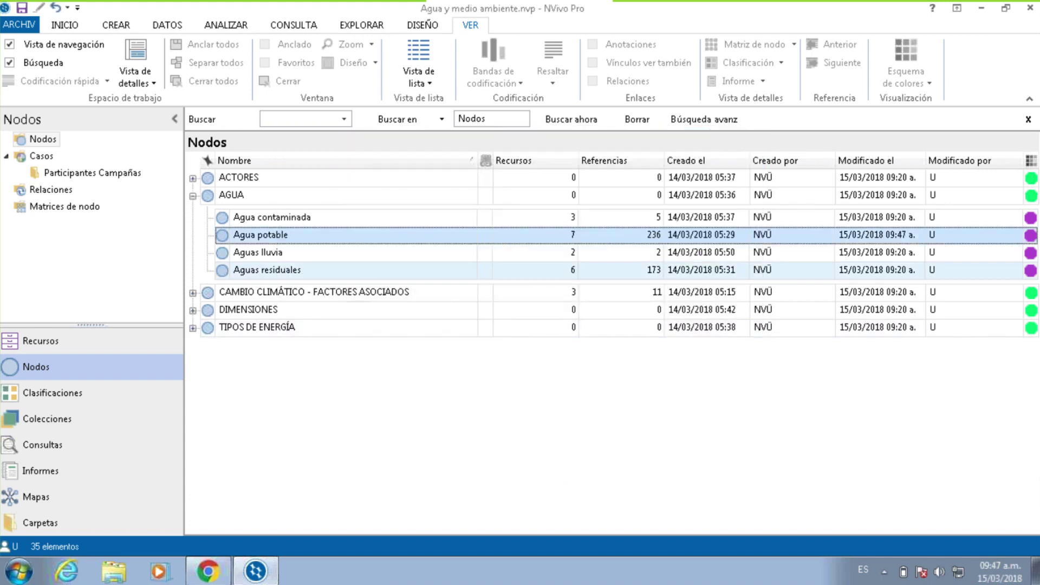
right_click(269, 253)
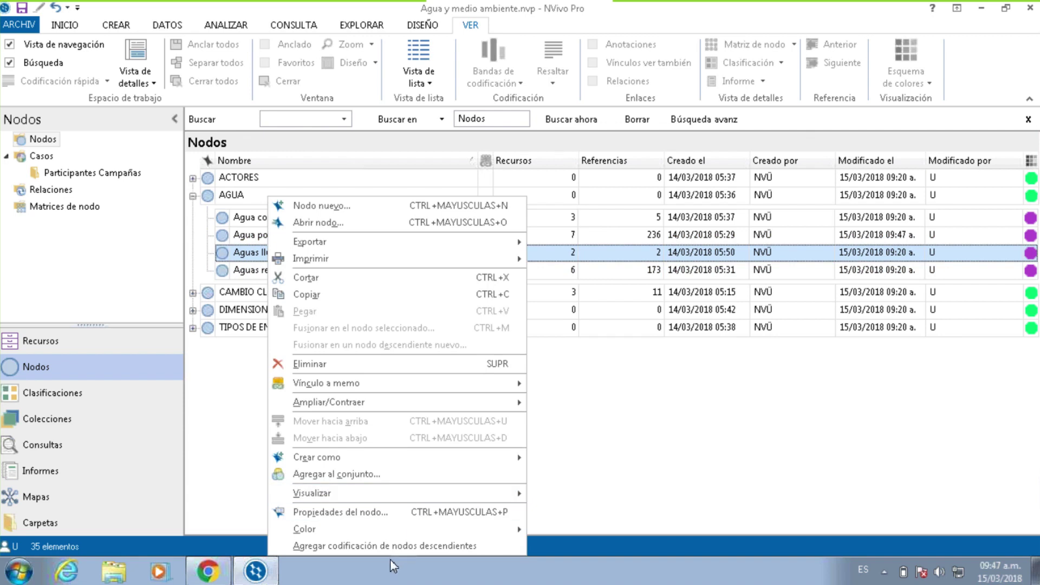
click(340, 511)
click(477, 251)
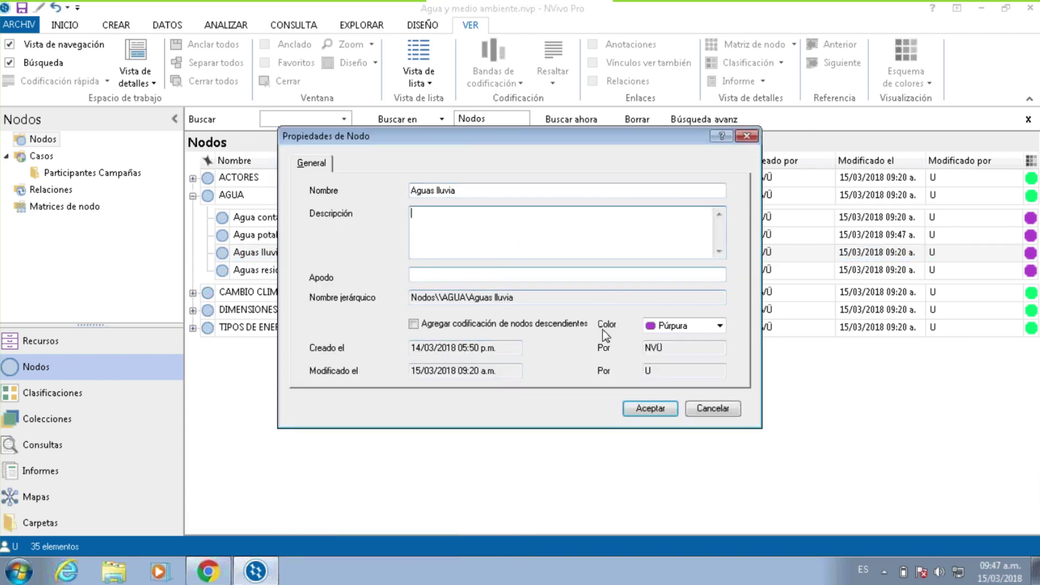
text(aflkrmged{b,kñet)
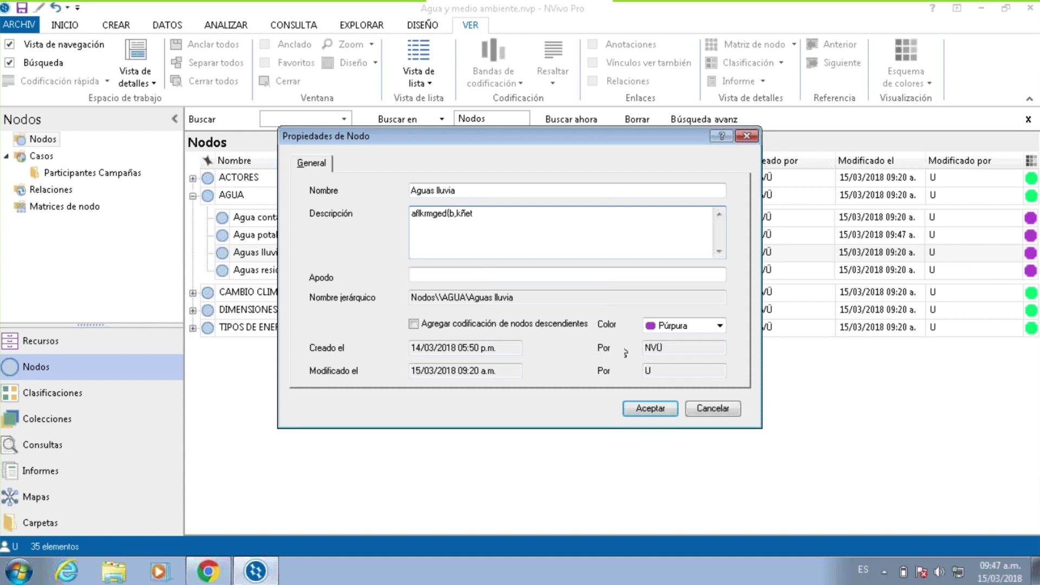
click(652, 410)
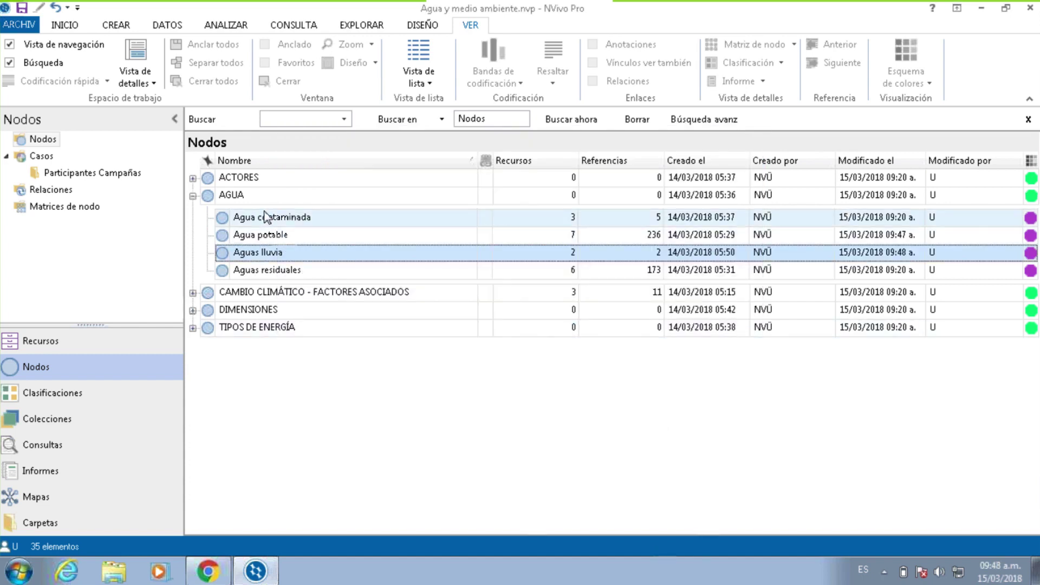
Export the codebook from the AGUA node to the desktop, including the number of sources and references.
right_click(233, 204)
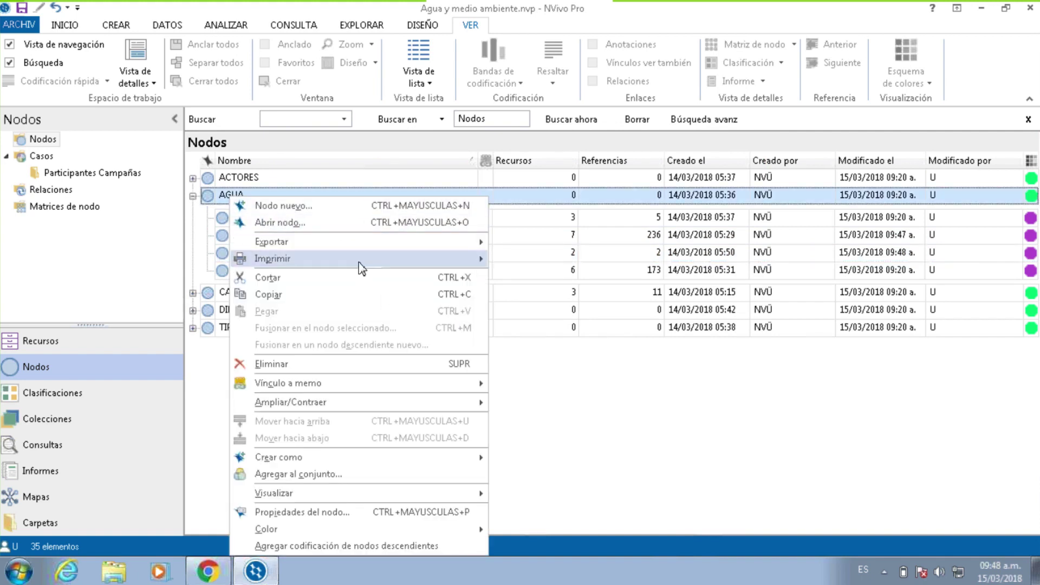
mouse_move(379, 241)
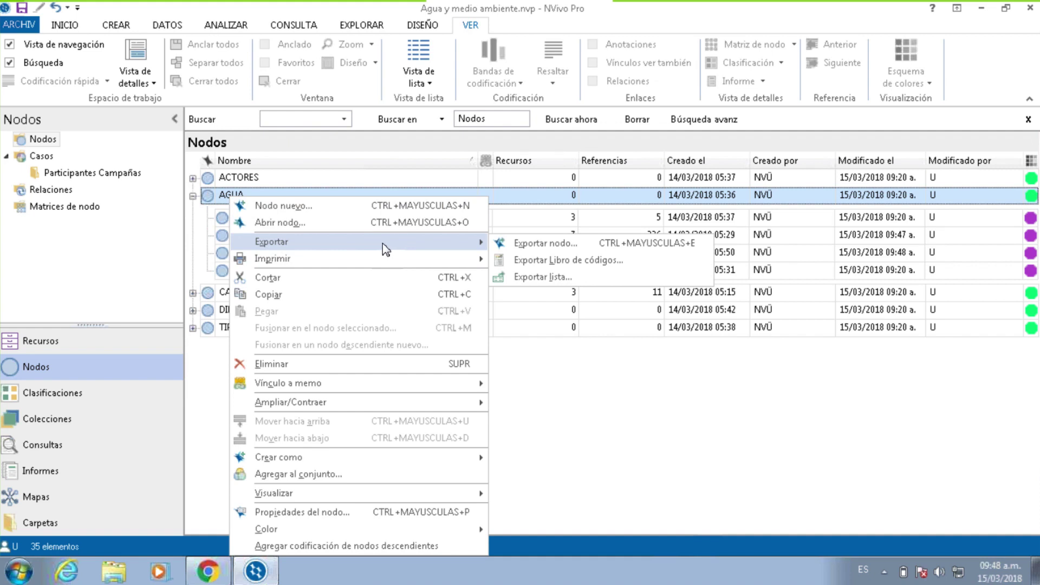
click(611, 263)
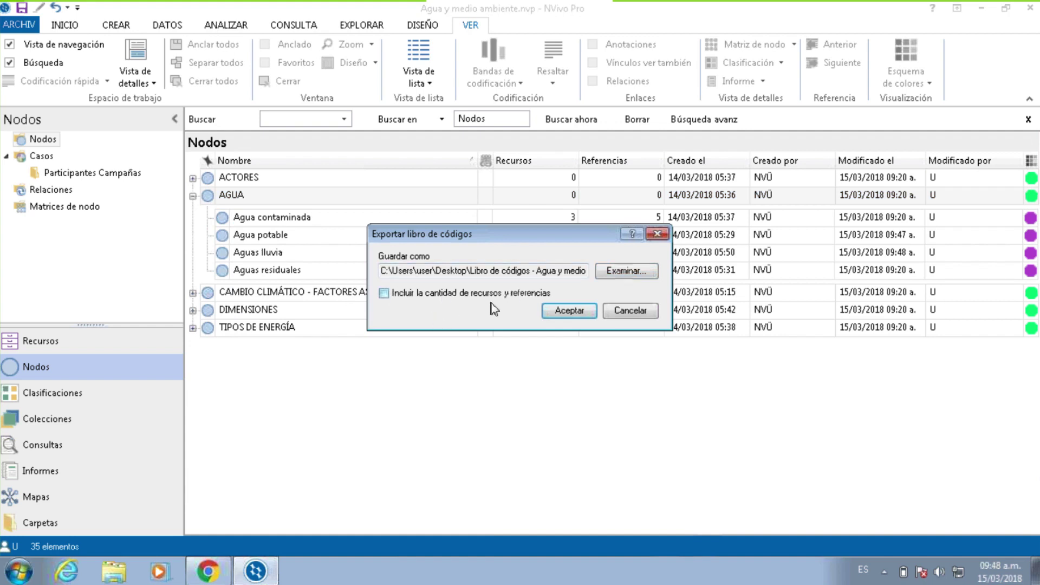
click(386, 295)
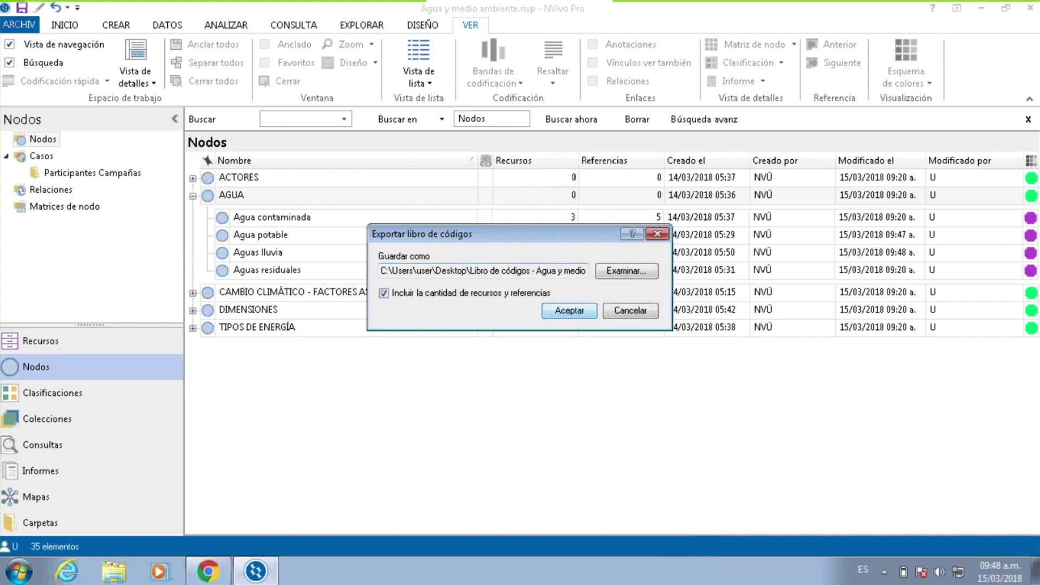
click(571, 310)
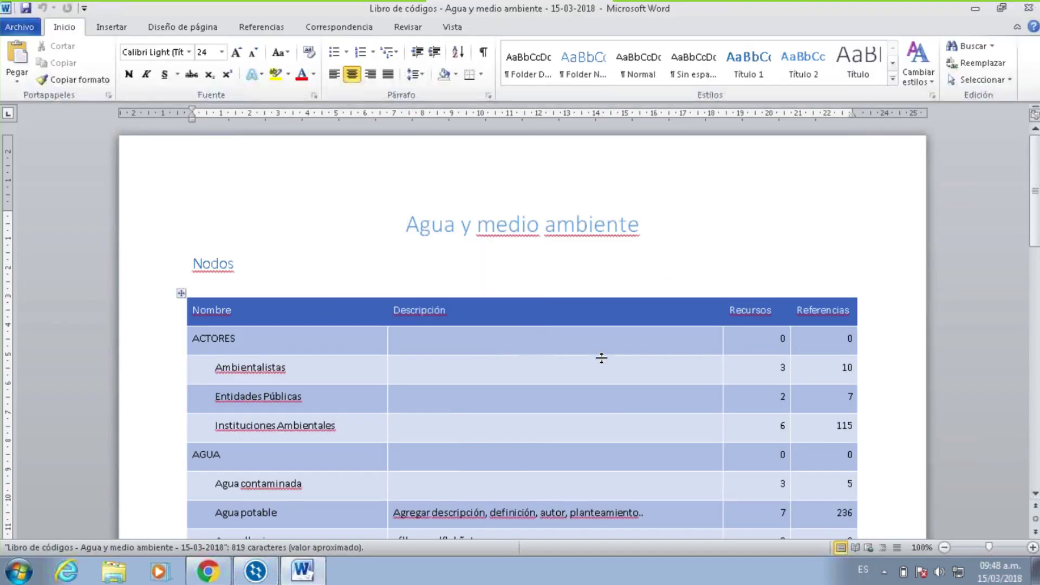
Examine the exported codebook in Word, checking the node hierarchy and the Descripción column, and minimize the document.
scroll(598, 353, down, 5)
scroll(599, 352, down, 8)
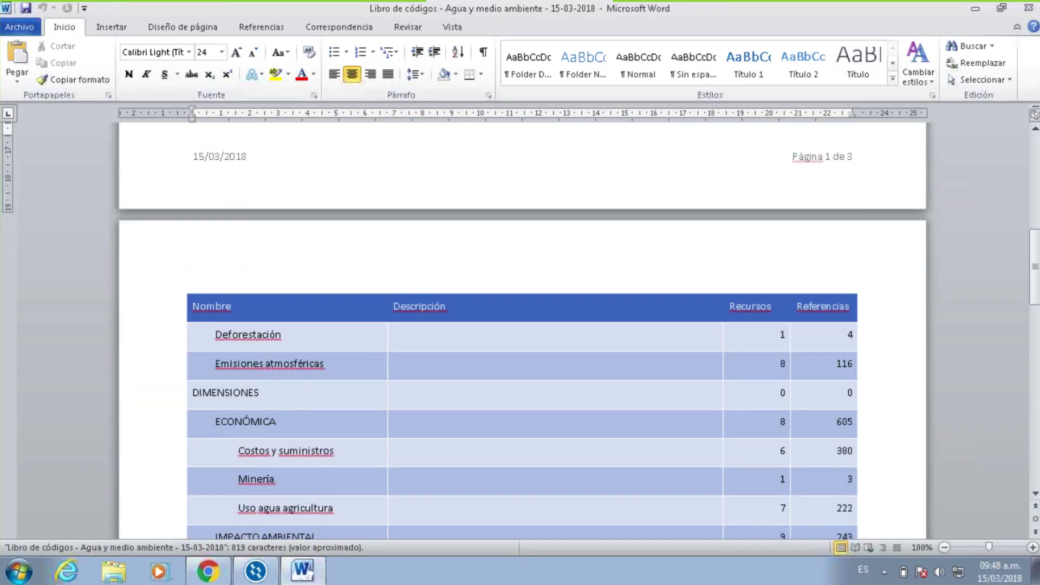
scroll(598, 353, down, 12)
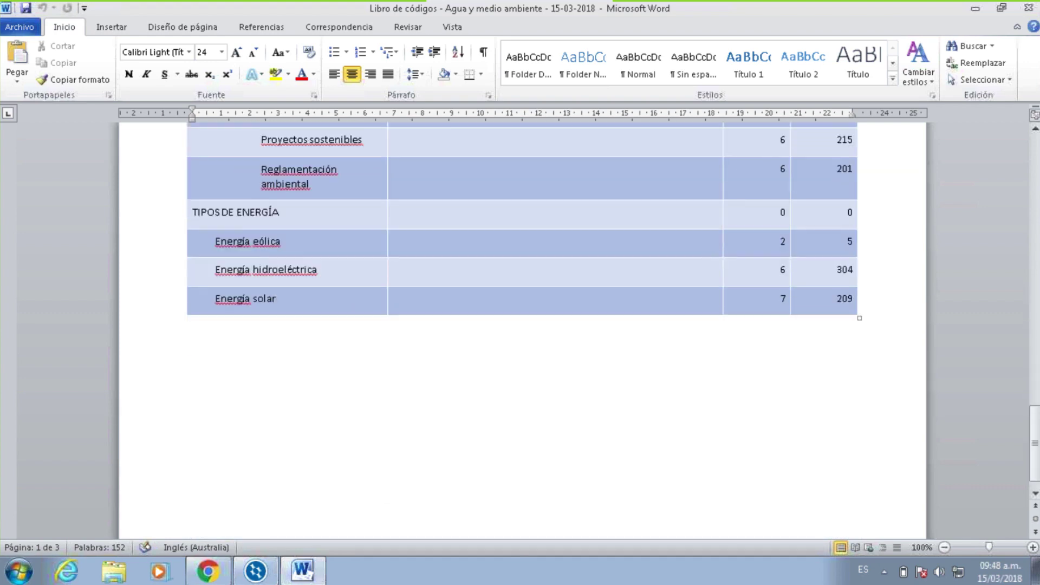
scroll(598, 353, up, 3)
scroll(598, 353, up, 18)
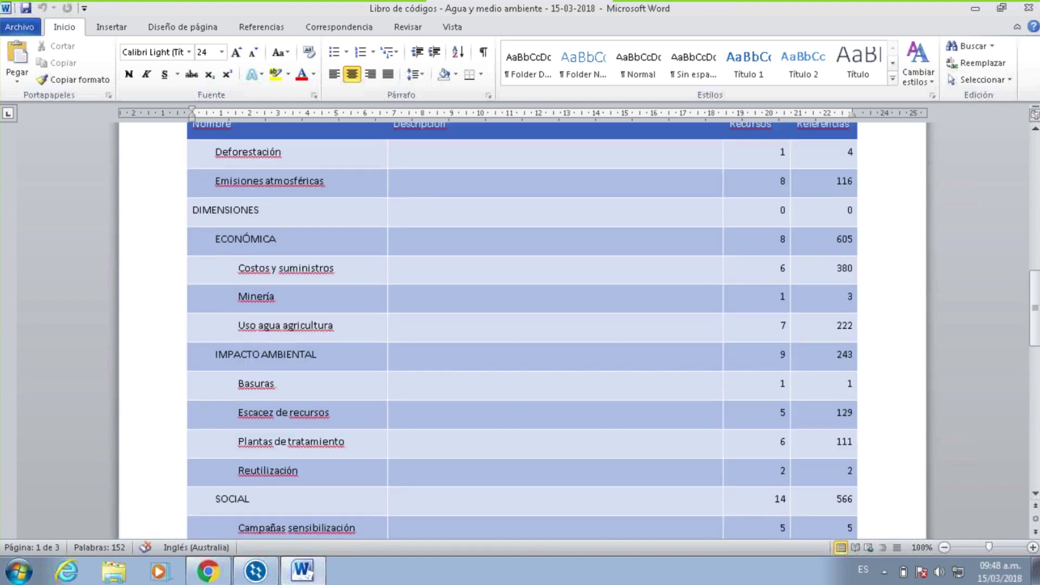
scroll(458, 259, up, 4)
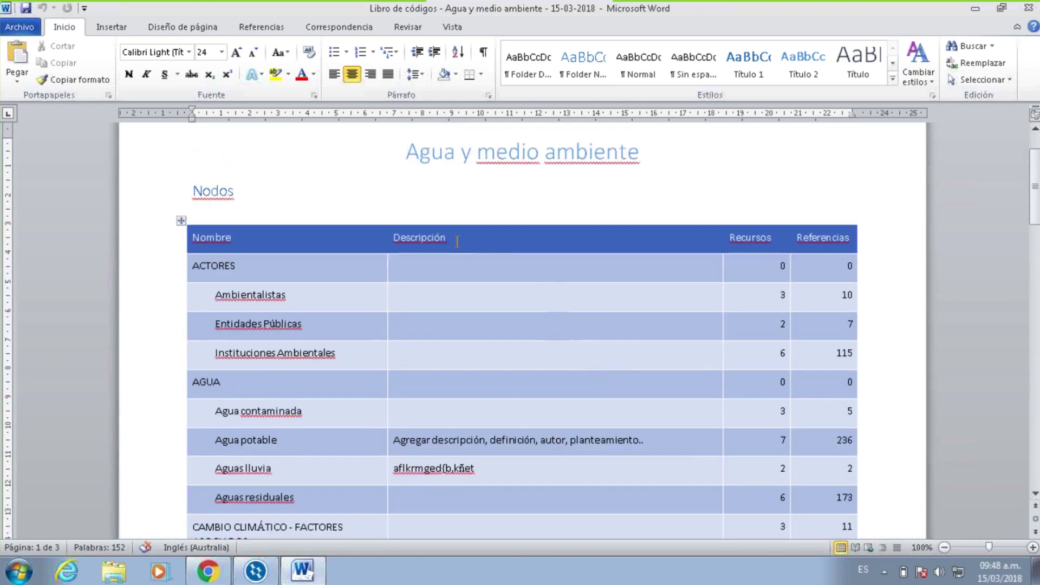
click(461, 225)
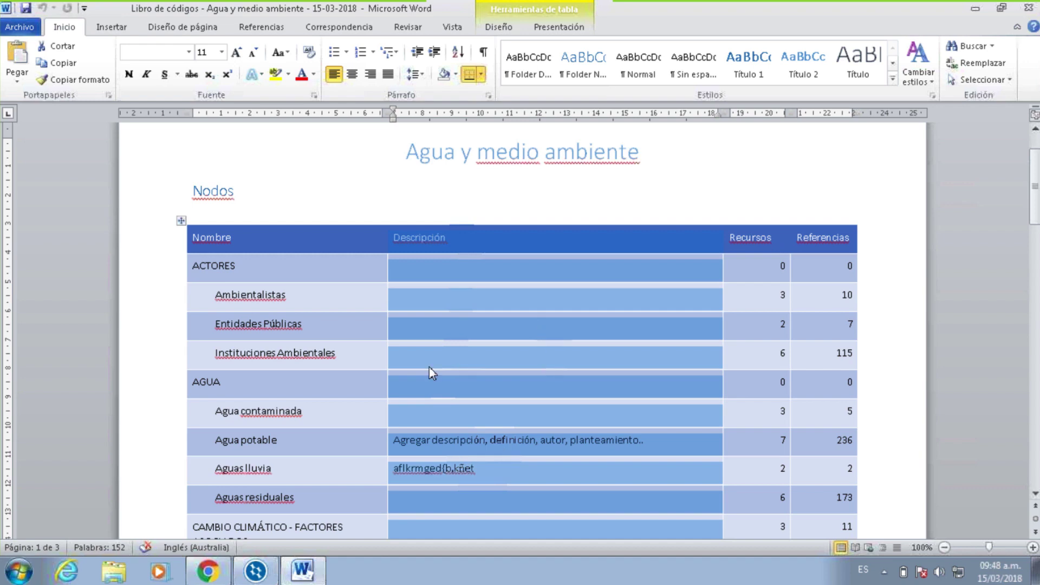
click(332, 297)
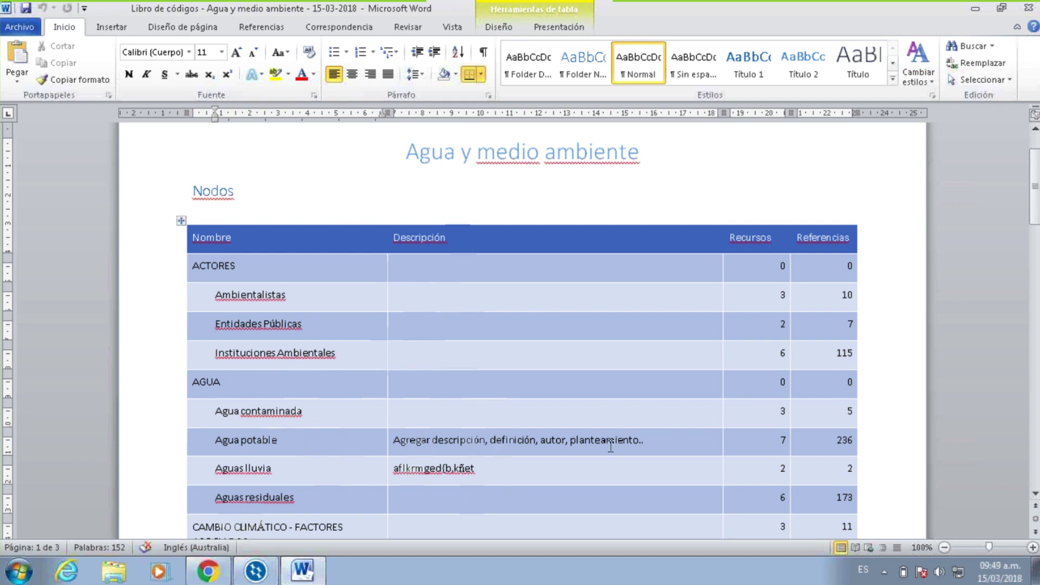
drag(611, 446, 394, 443)
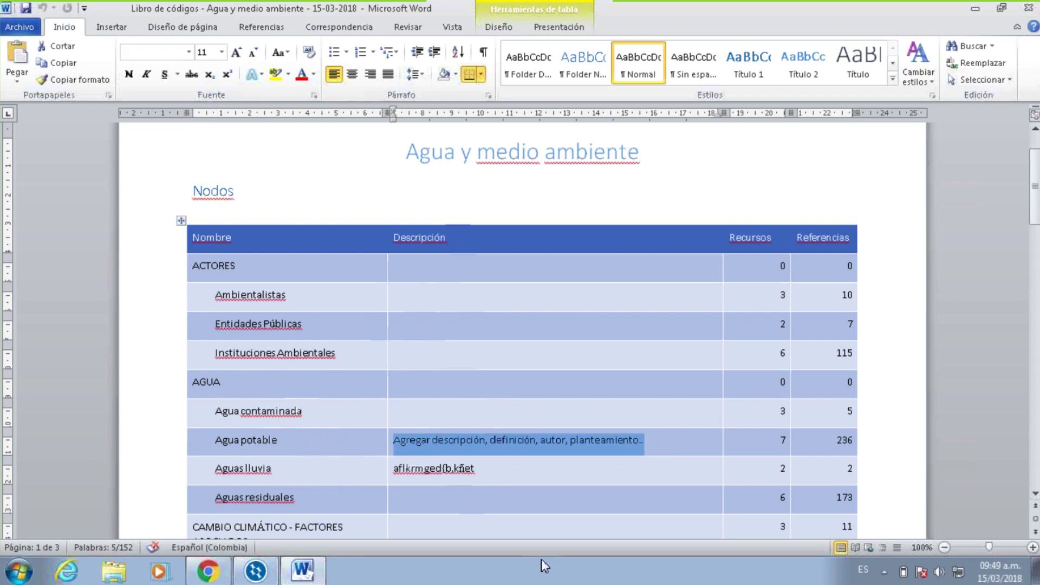
click(975, 8)
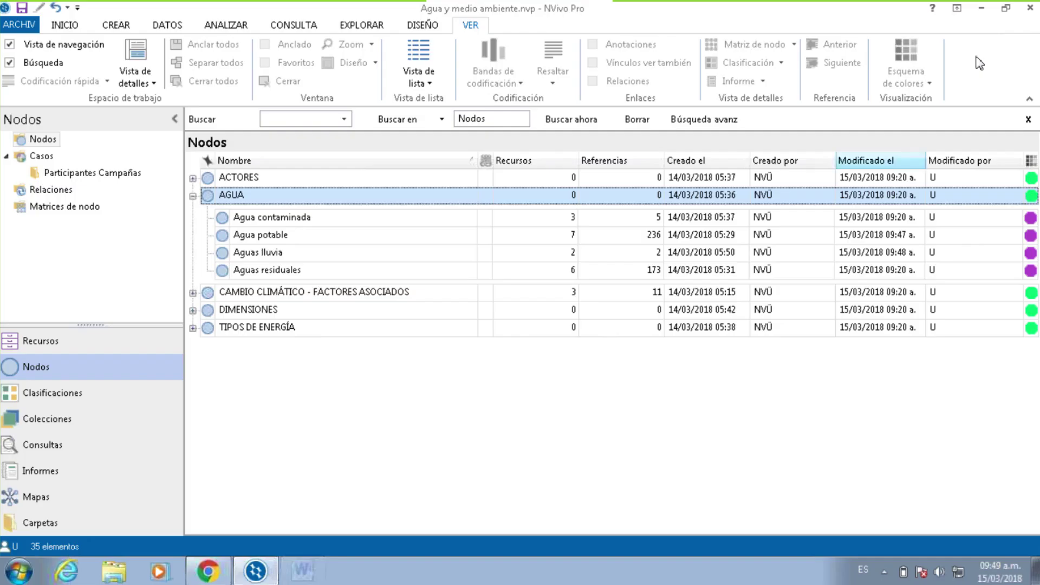
Export the node list to the desktop as an MS Excel (*.xlsx) file named Nodos.
right_click(280, 196)
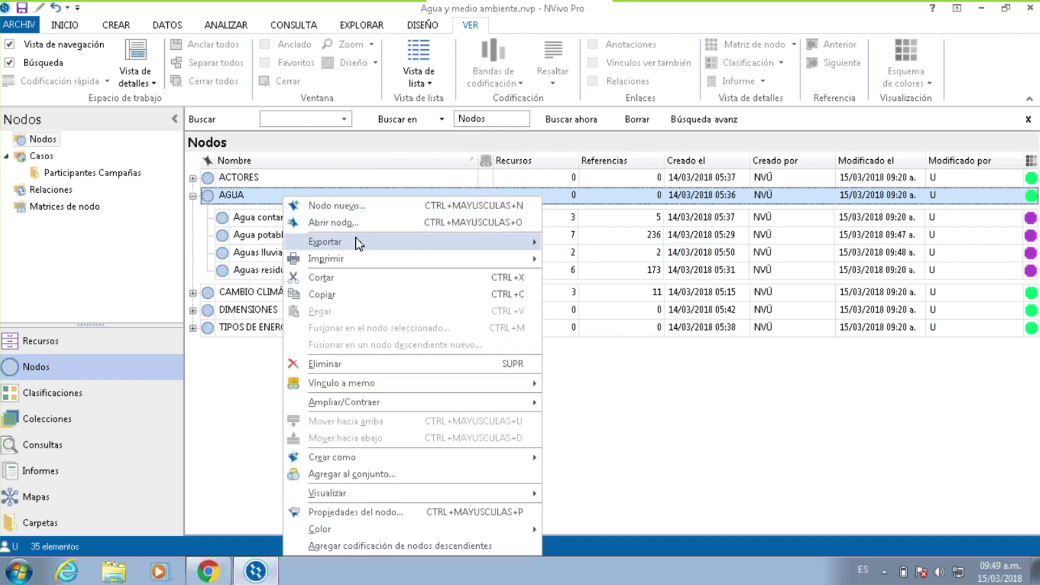
mouse_move(360, 241)
click(595, 277)
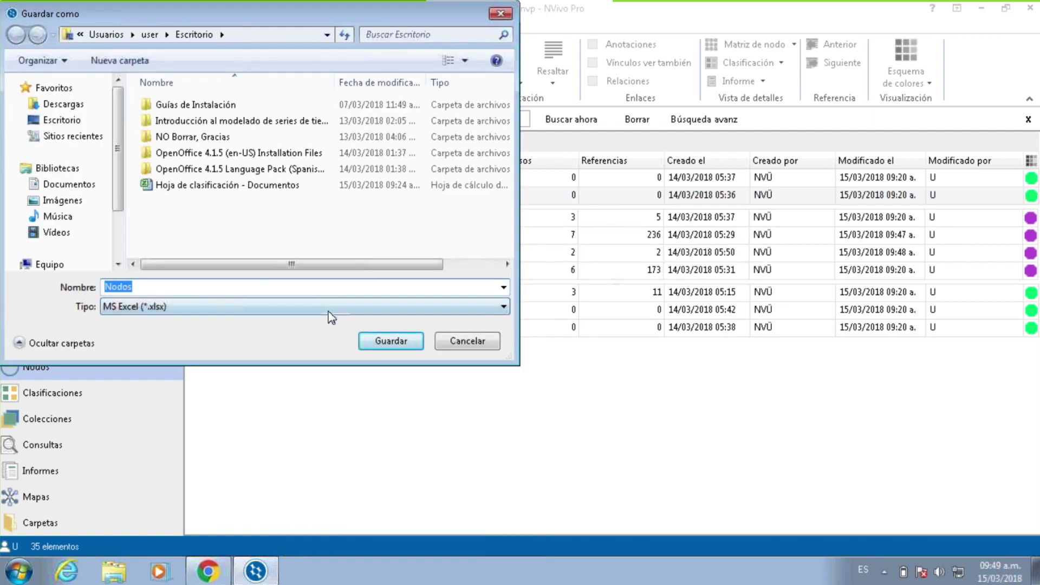
click(375, 340)
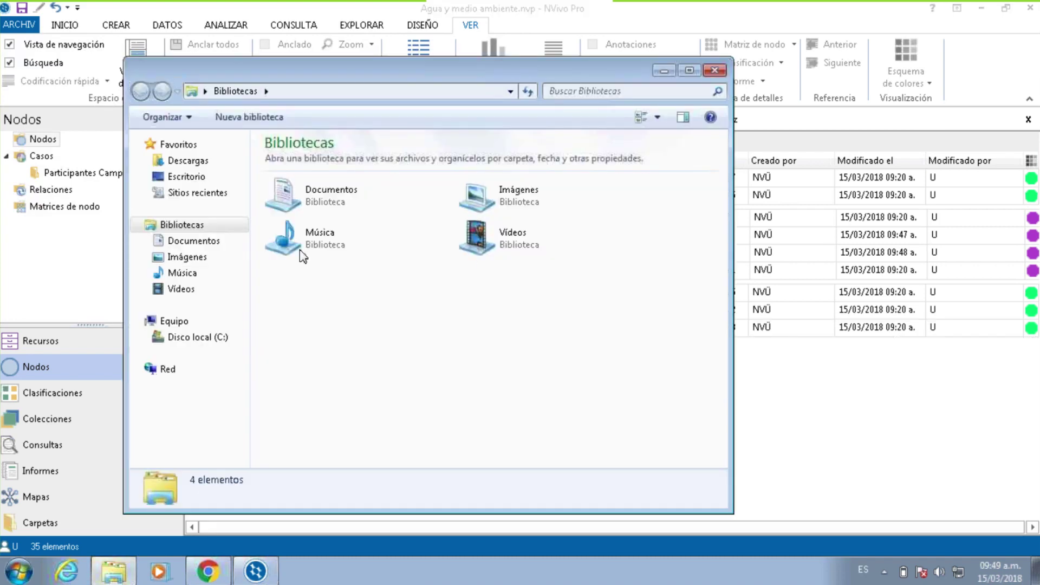
Open the exported Nodos workbook from the Escritorio folder in Excel.
click(217, 177)
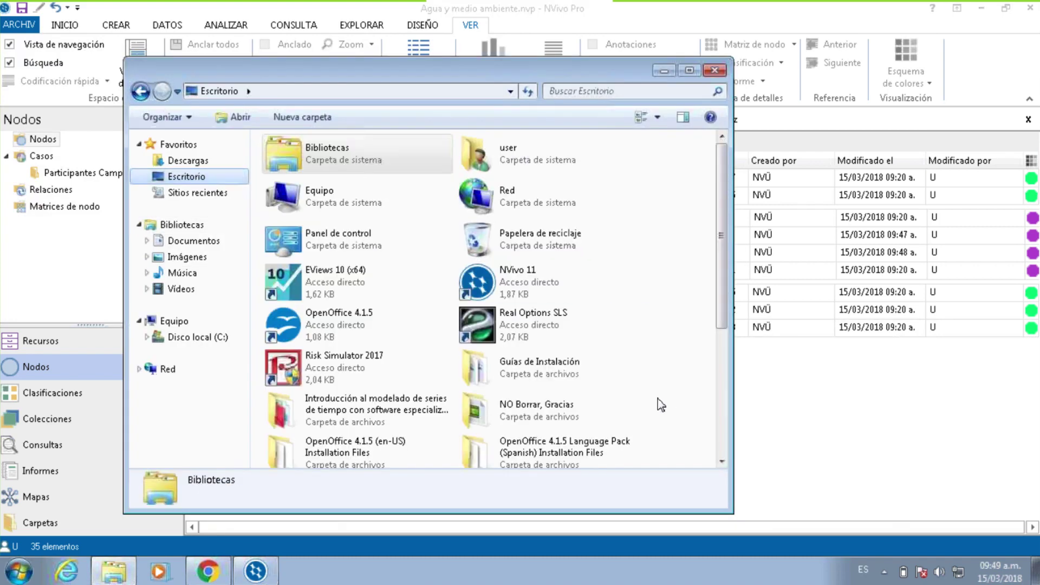
scroll(661, 405, down, 5)
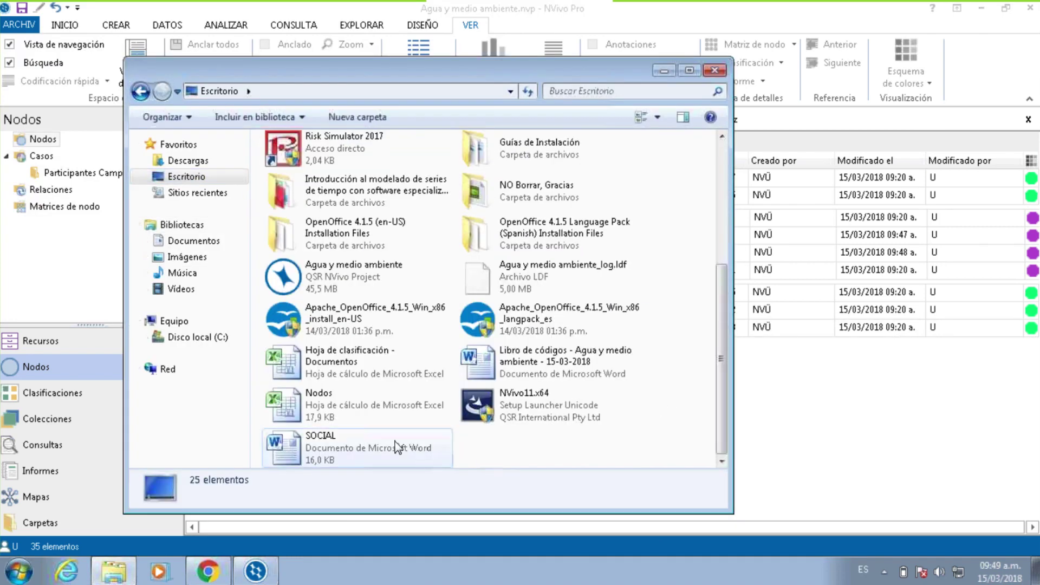
click(358, 405)
double_click(357, 405)
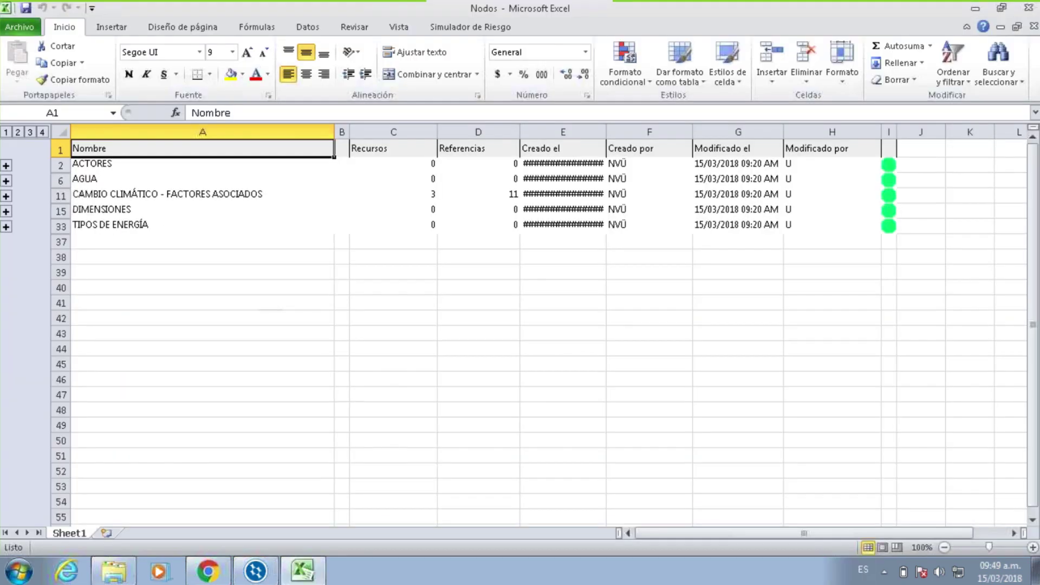
Expand the ACTORES and AGUA groups in the sheet and examine the reference counts and the creation and modification columns.
click(6, 165)
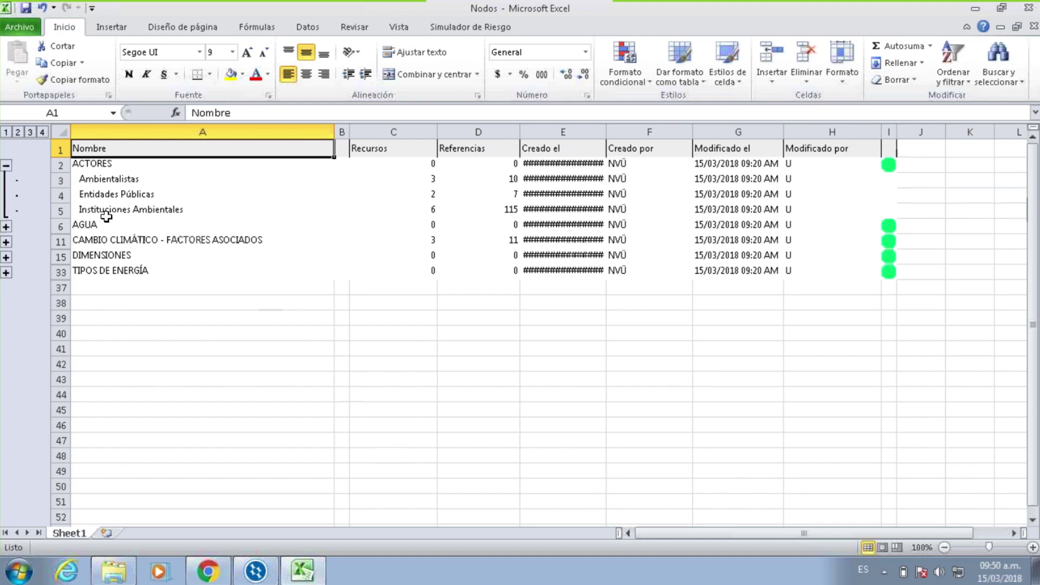
click(6, 226)
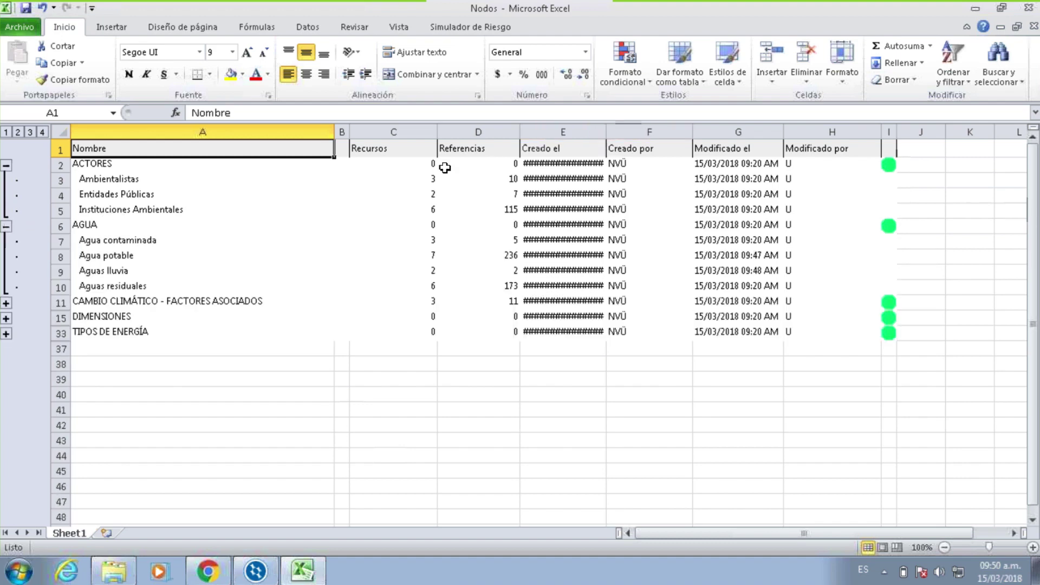
drag(529, 132, 808, 133)
click(649, 394)
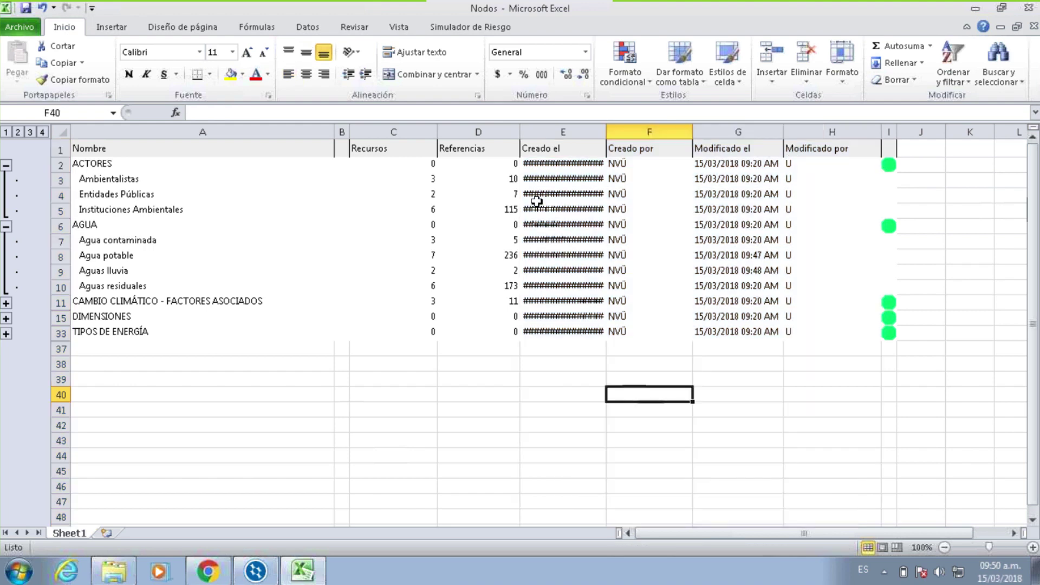
click(479, 179)
click(480, 196)
click(480, 211)
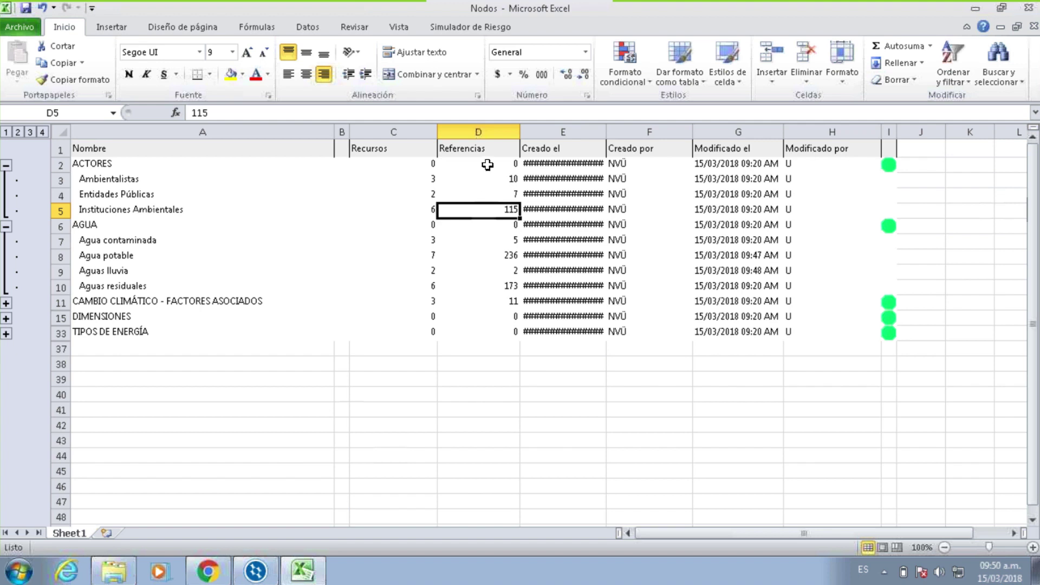
click(463, 316)
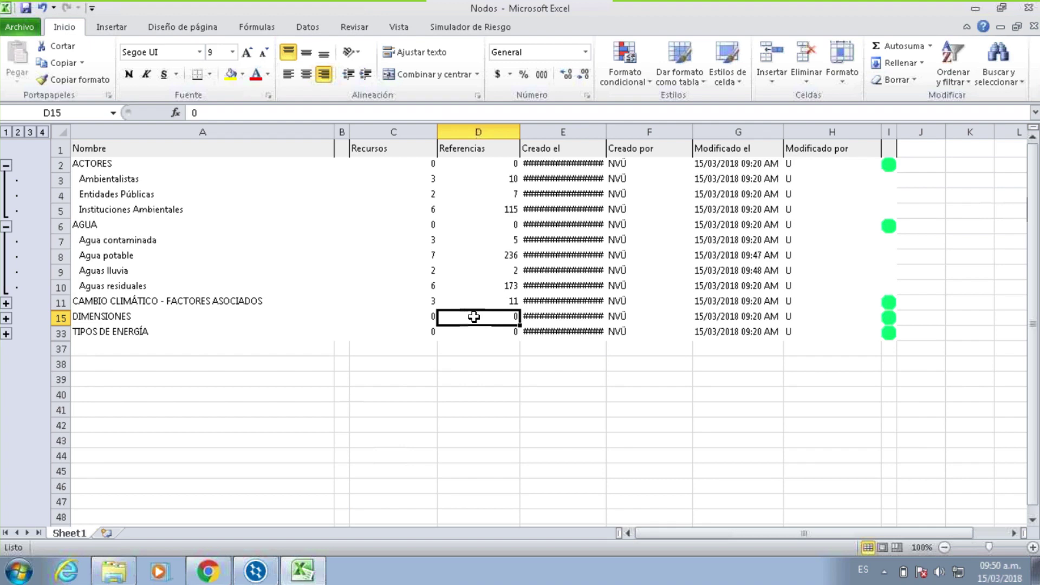
Expand CAMBIO CLIMÁTICO, DIMENSIONES and ECONÓMICA to view their child nodes, and close the workbook and the folder window.
click(6, 302)
click(7, 365)
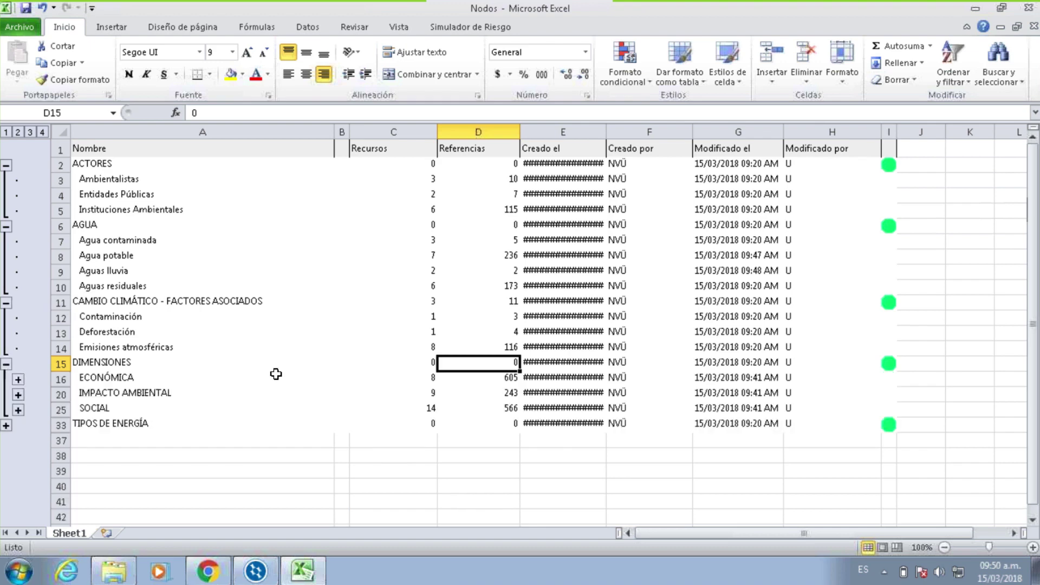
click(18, 380)
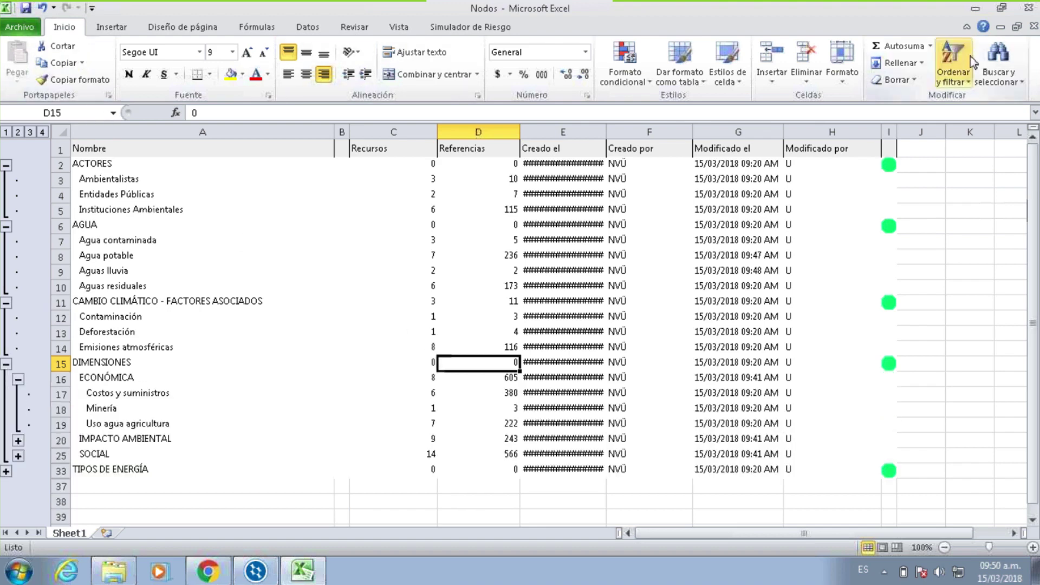
click(1029, 8)
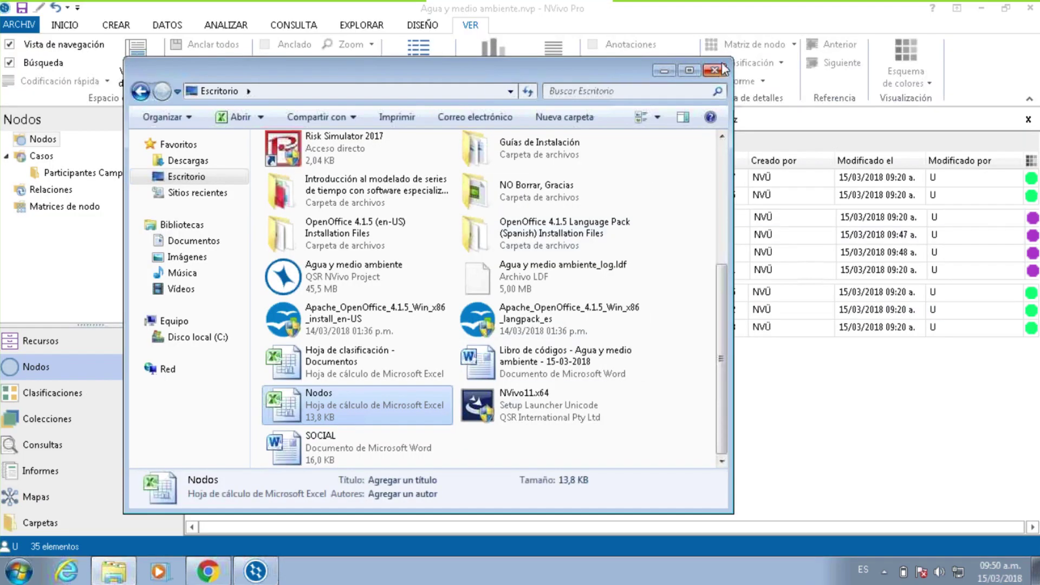
click(723, 72)
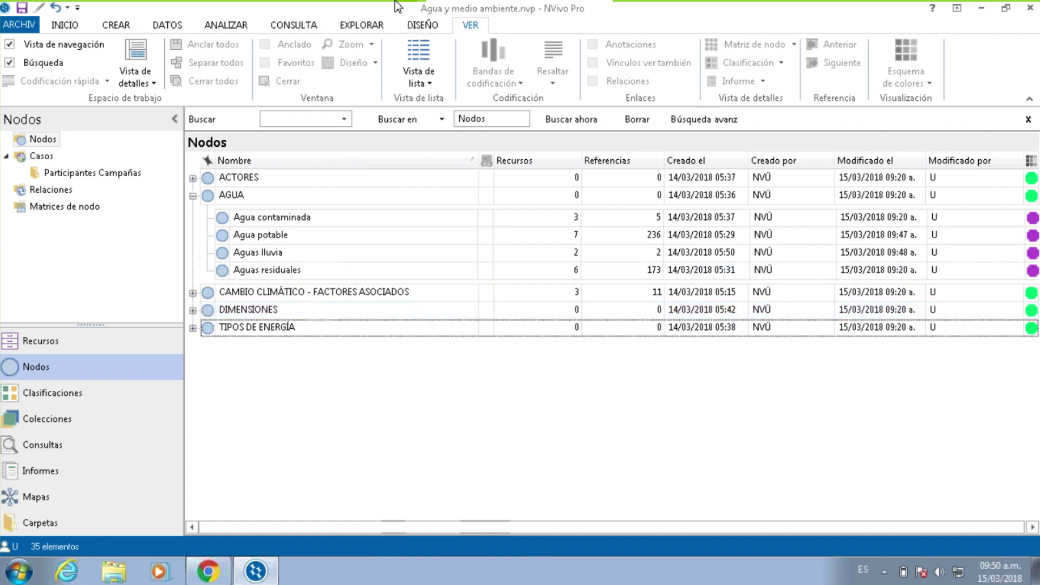
Display the query commands and view the Matrices de marcos de trabajo folder among the project's sources.
click(293, 26)
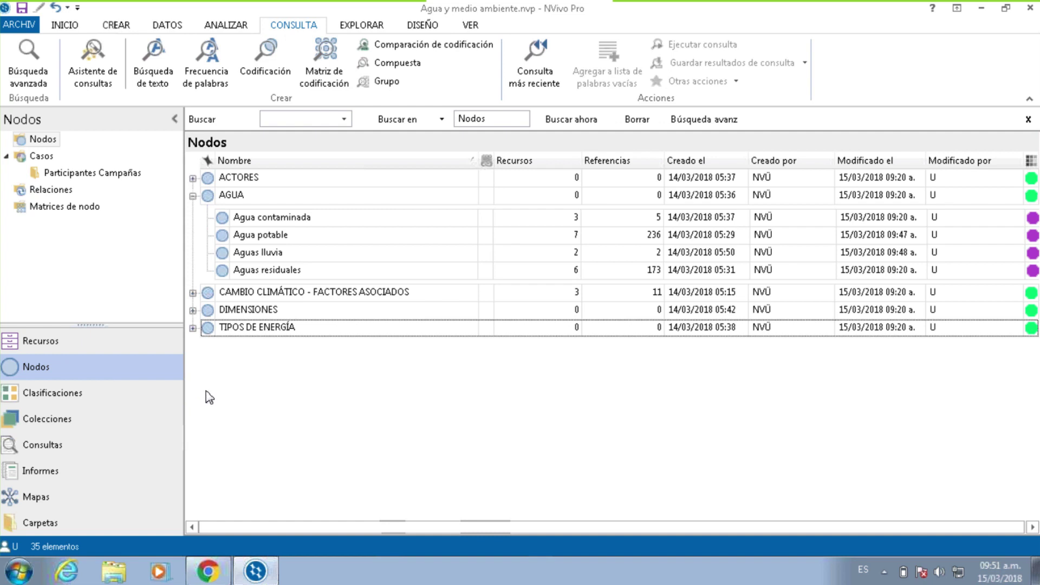
click(128, 347)
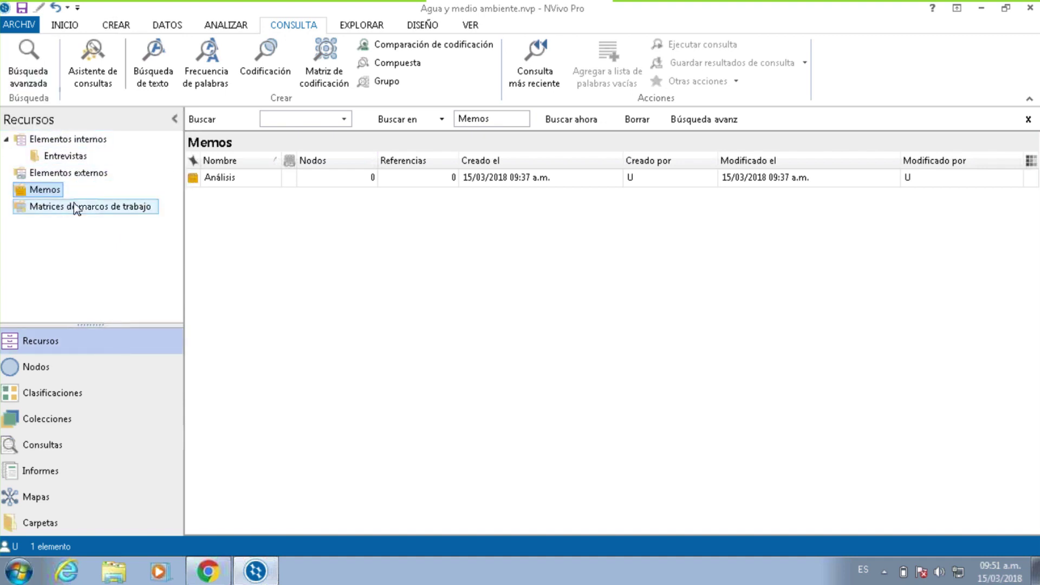
click(109, 211)
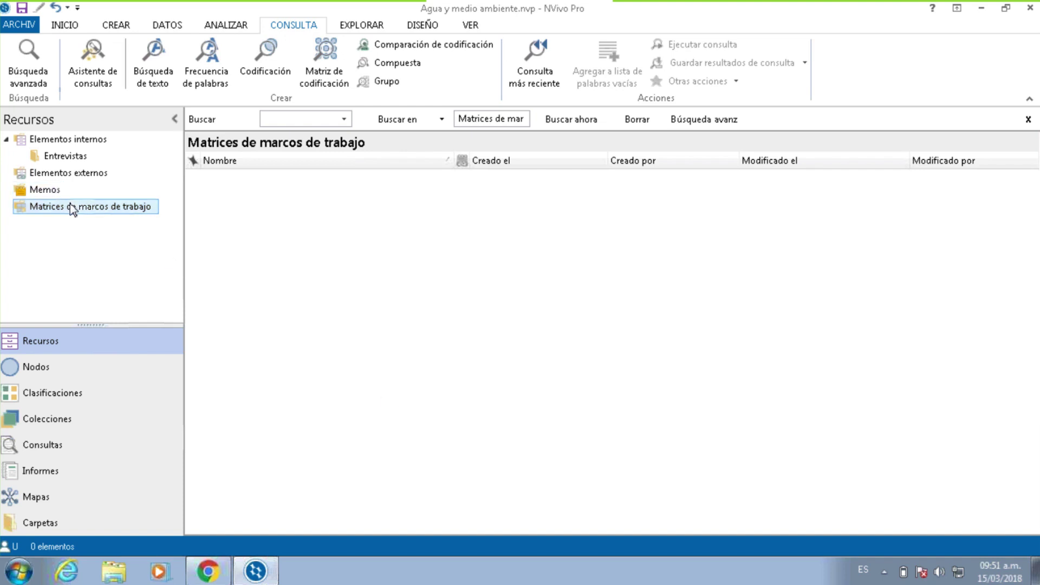
mouse_move(73, 210)
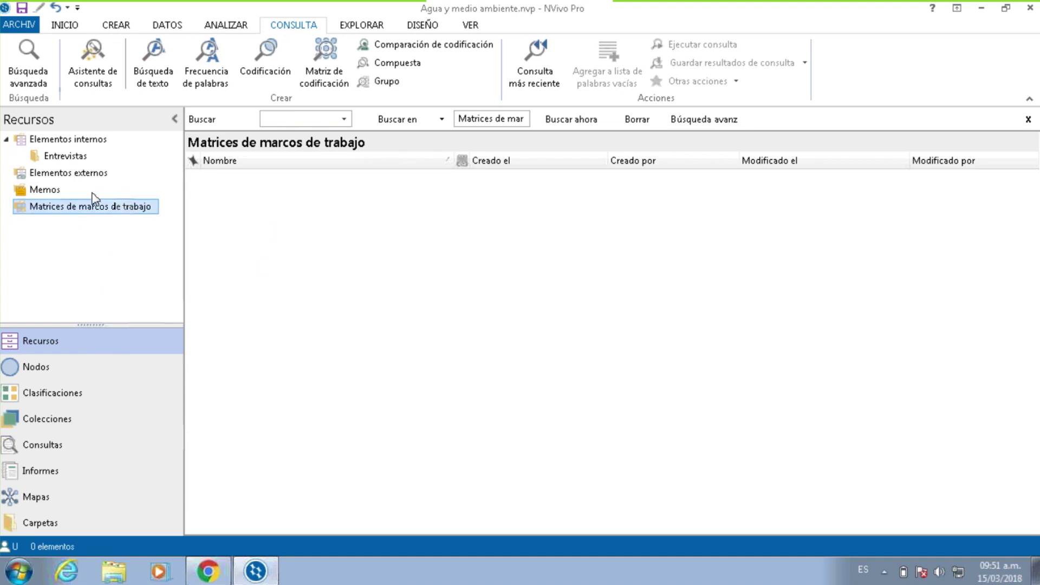
View the project's case nodes, comparing the interview cases in Casos with those in Participantes Campañas.
click(42, 373)
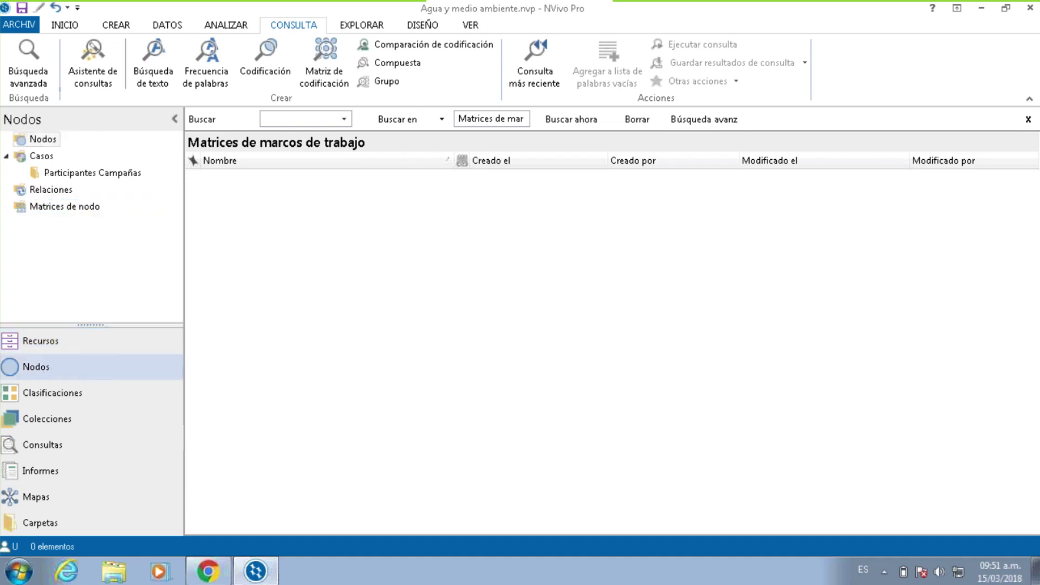
click(39, 158)
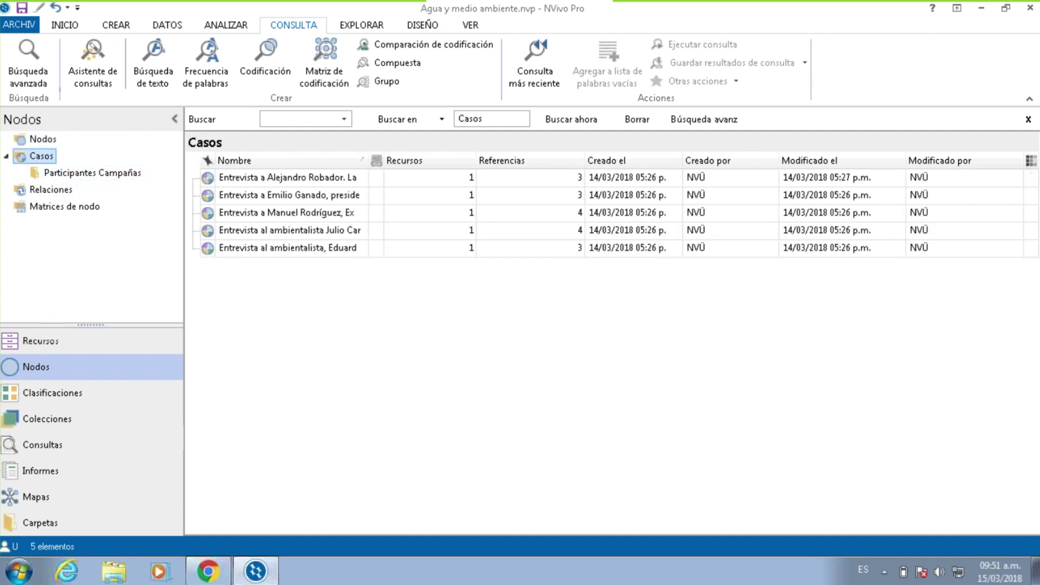
click(48, 171)
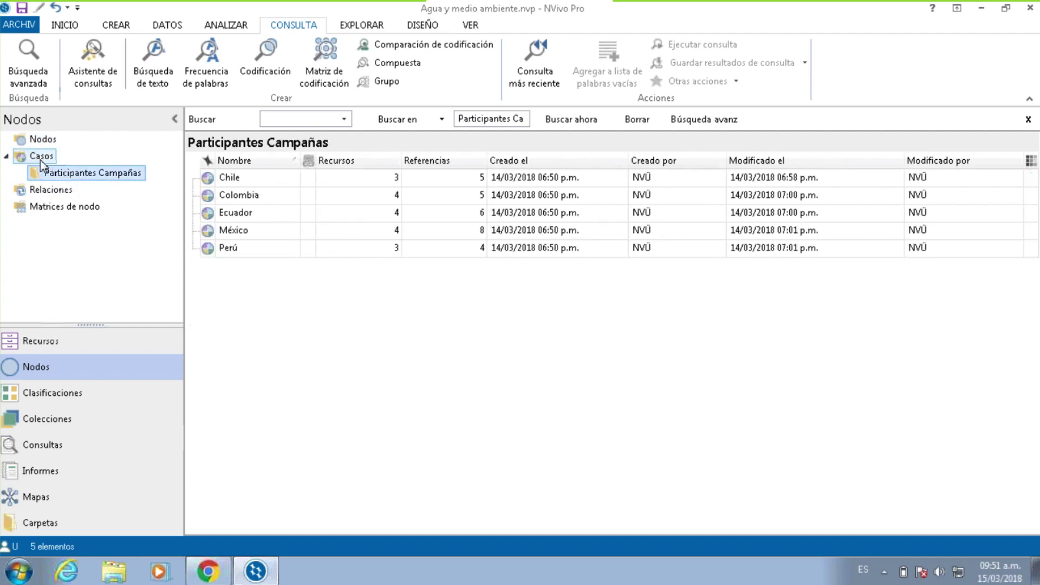
click(40, 158)
click(66, 173)
click(39, 159)
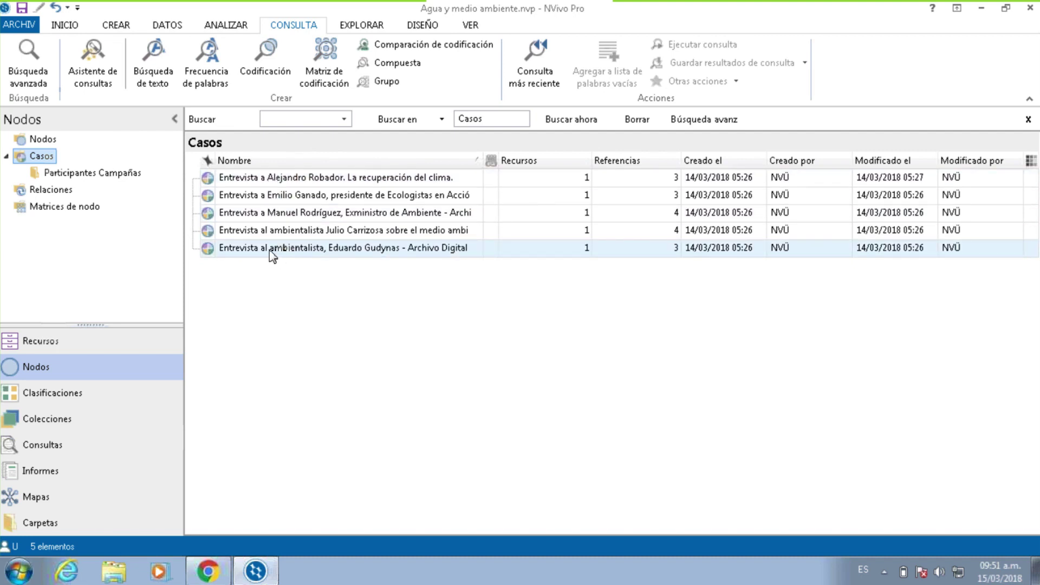
Try to create a case from the first interview PDF in the Entrevistas folder of the internal sources.
click(58, 346)
click(66, 139)
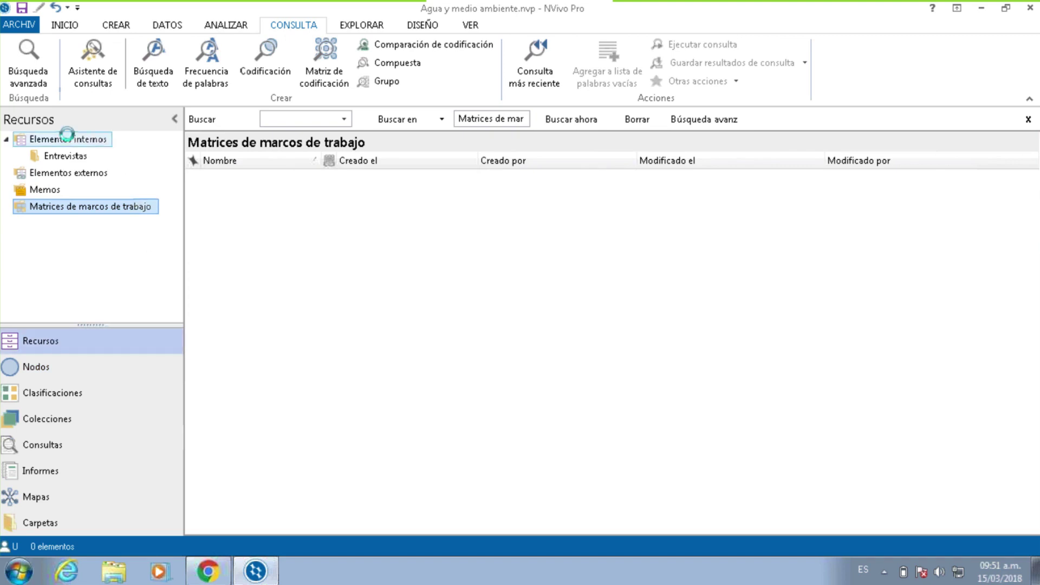
click(65, 156)
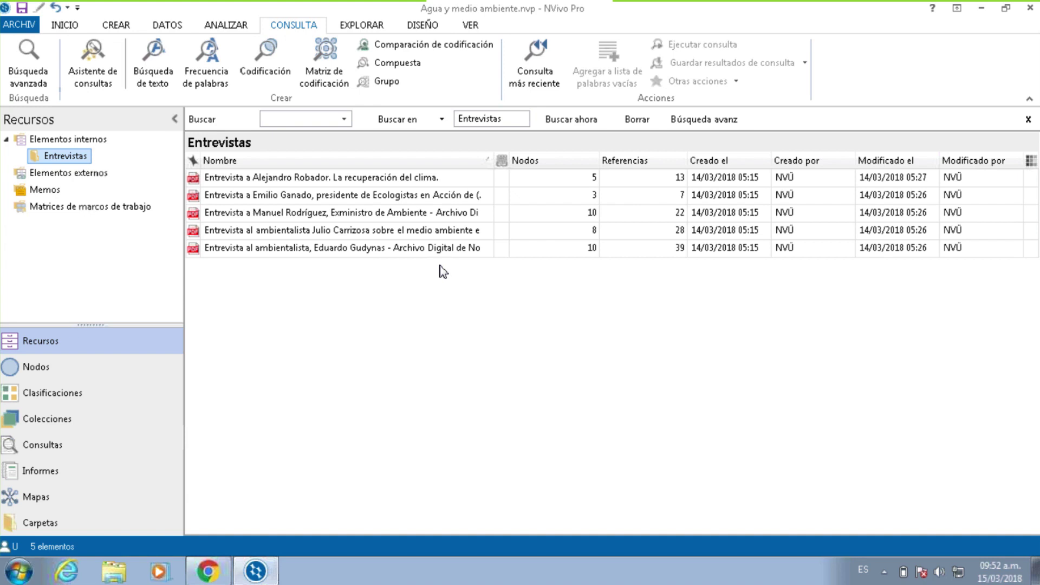
click(291, 181)
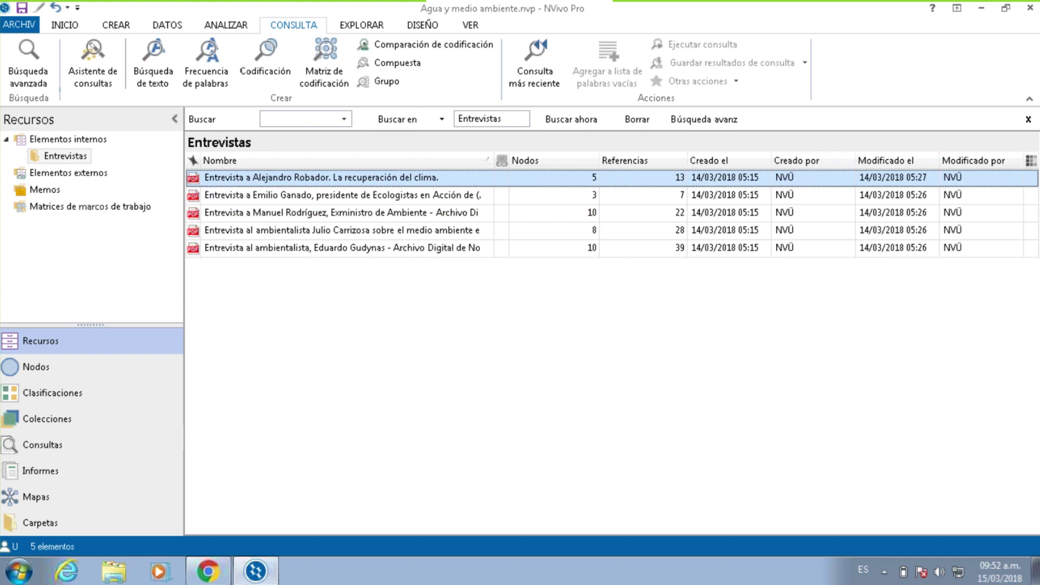
right_click(292, 180)
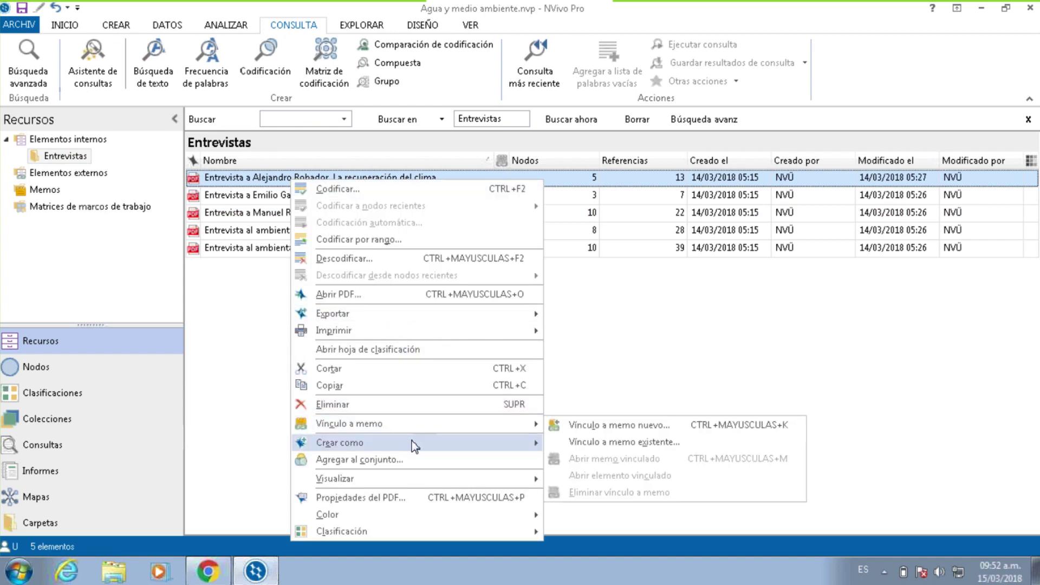
mouse_move(414, 446)
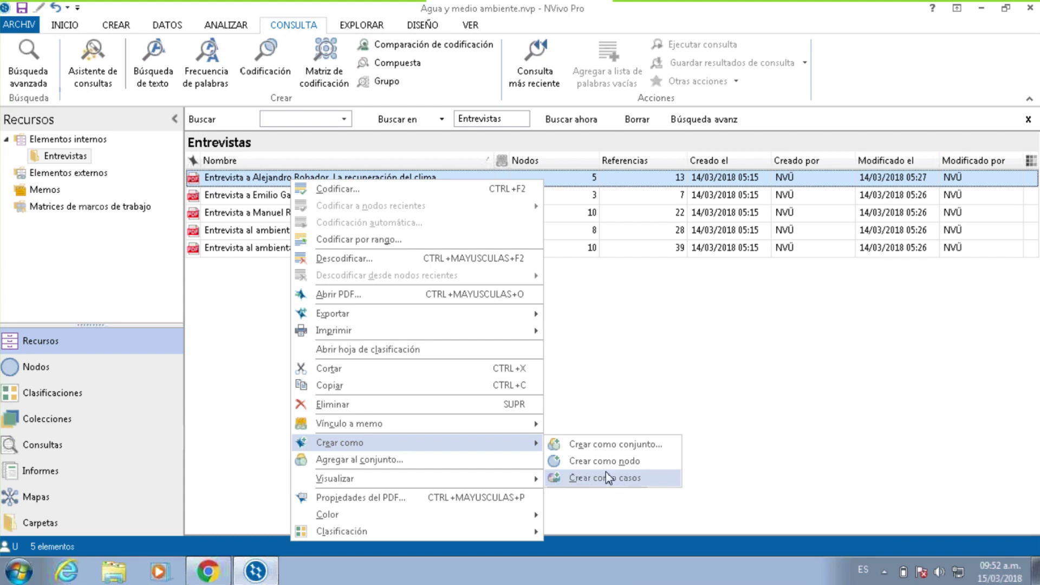
click(623, 481)
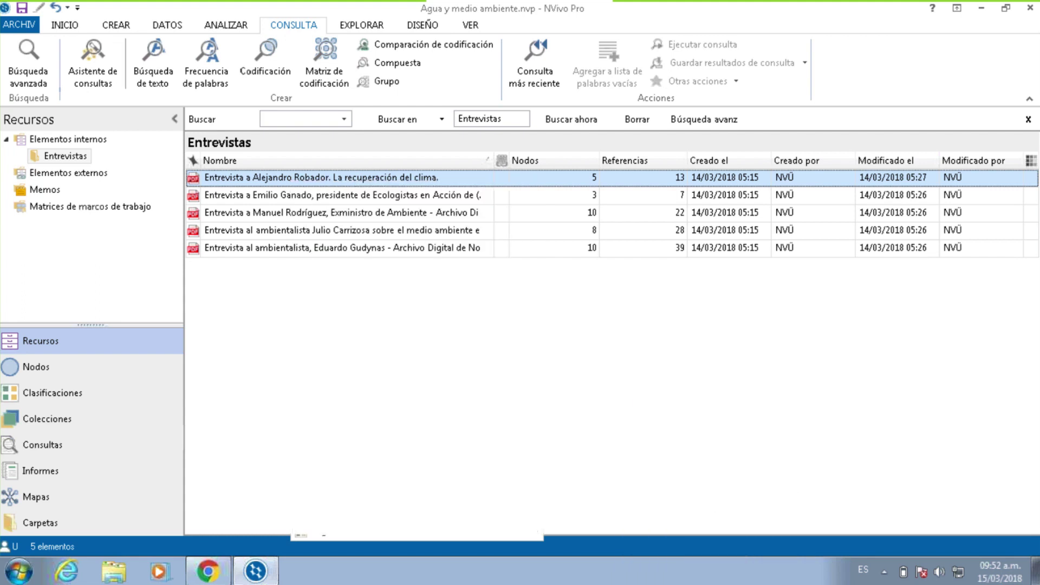
Widen the Nombre column in the Casos and Participantes Campañas lists and review the interview and country cases.
click(55, 367)
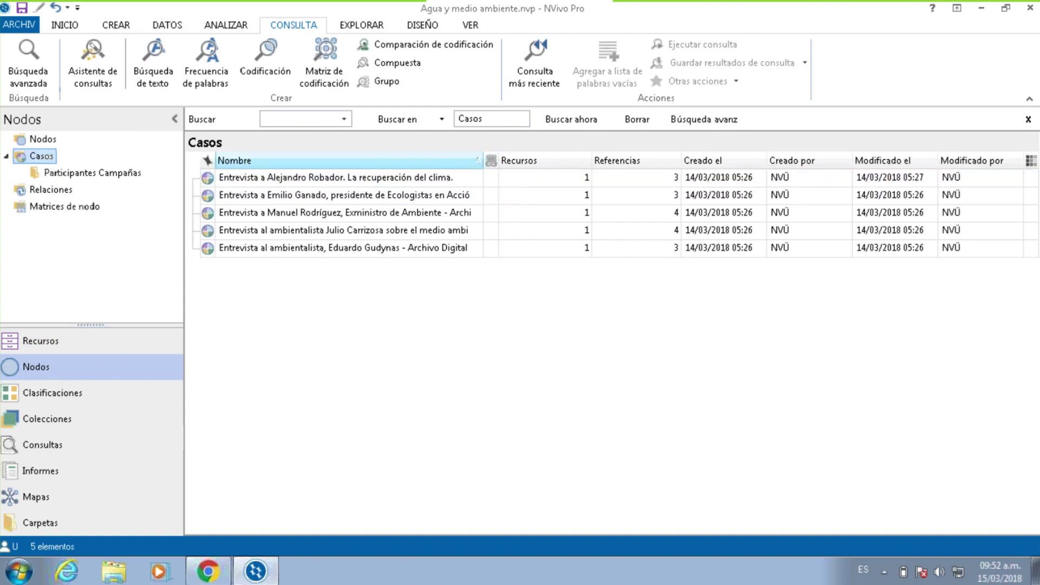
drag(483, 160, 574, 160)
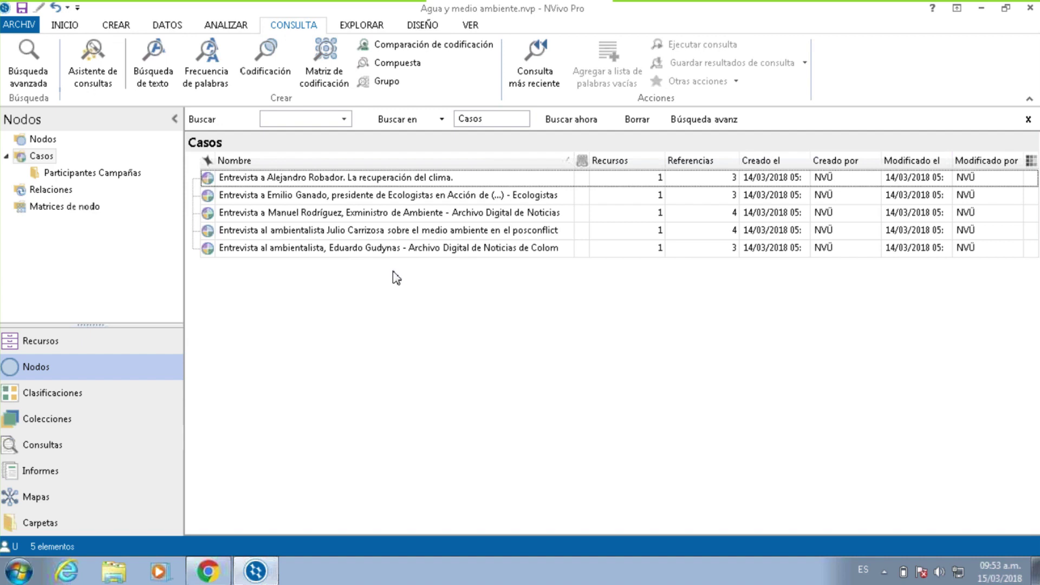
click(81, 174)
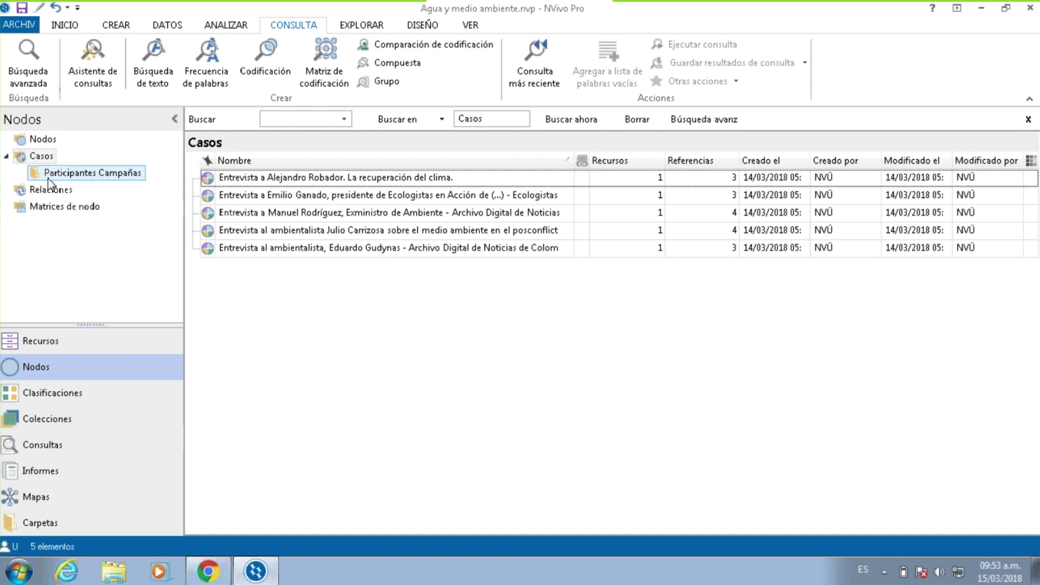
drag(299, 160, 350, 161)
click(275, 175)
key(Down)
key(Down)
key(Down)
key(Down)
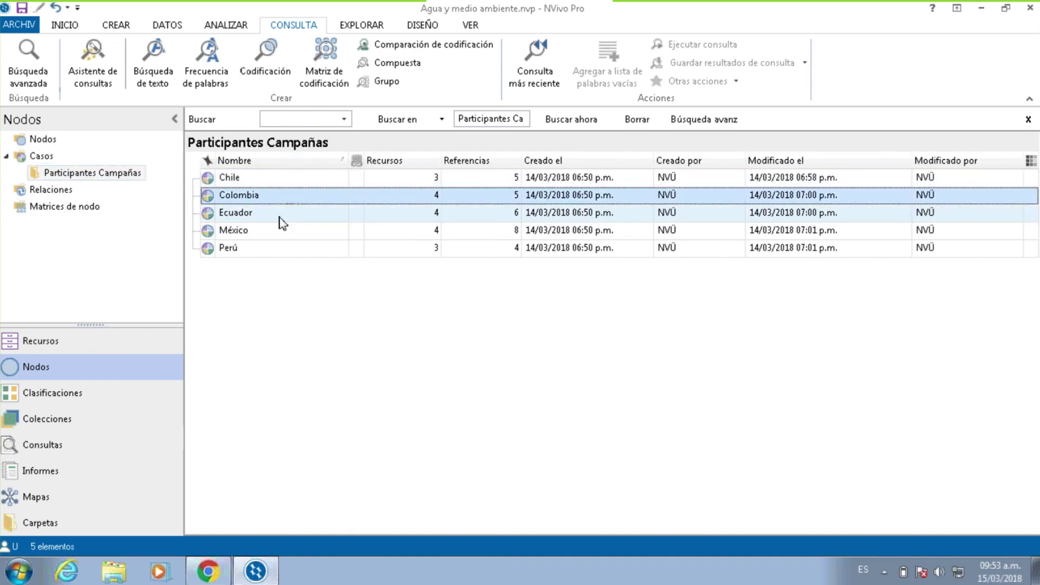
click(274, 296)
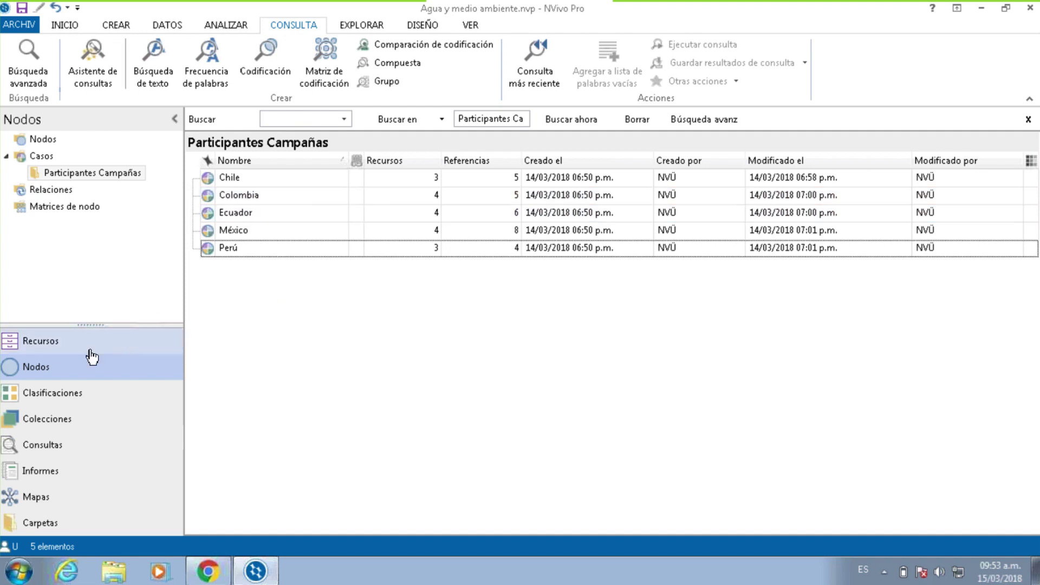
Start a new framework matrix in Matrices de marcos de trabajo and name it "Narrativa países camapañas, reutilización y agua potable".
click(43, 346)
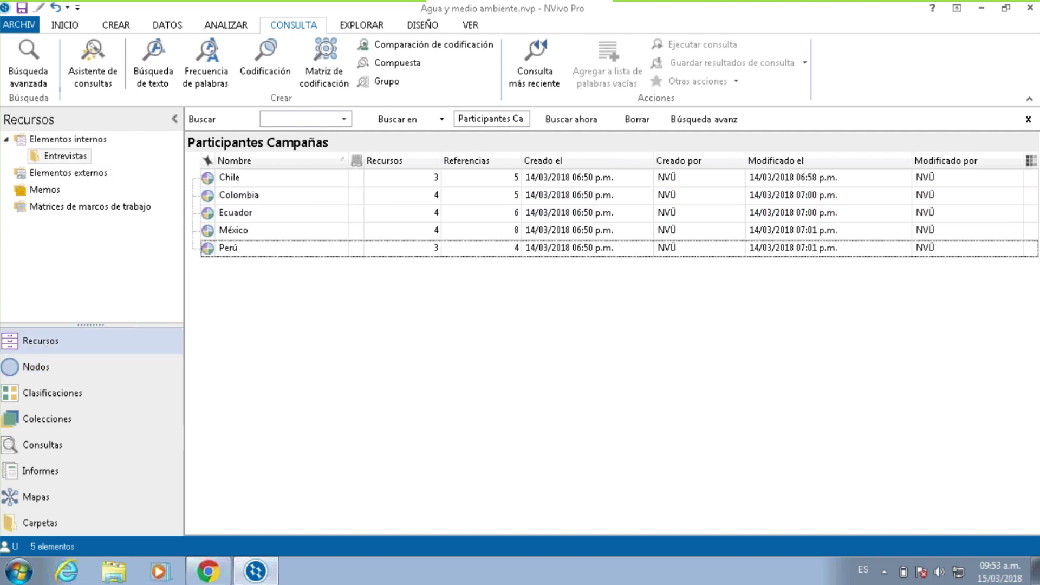
click(112, 206)
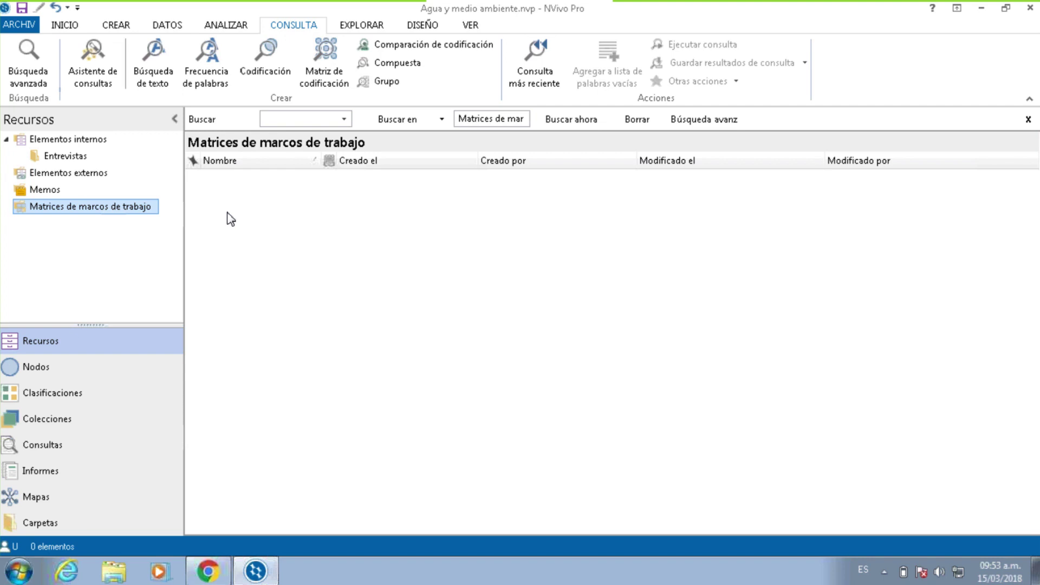
right_click(281, 218)
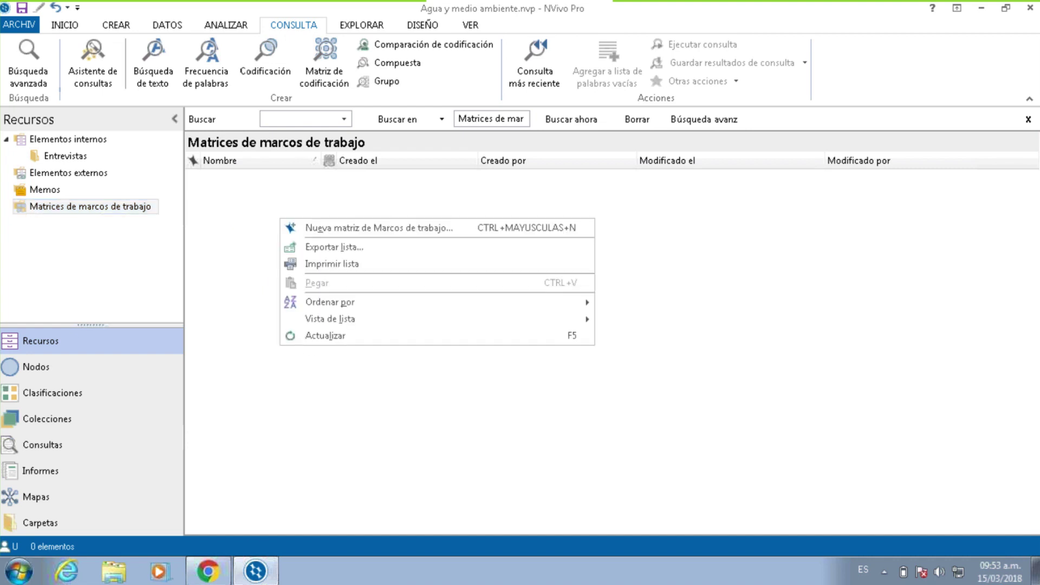
click(429, 232)
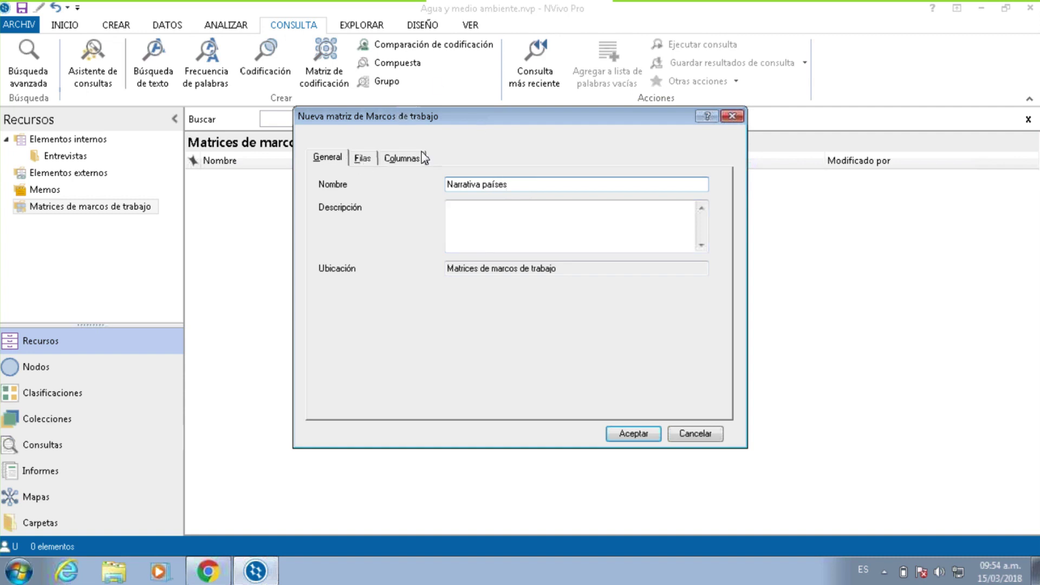
click(603, 206)
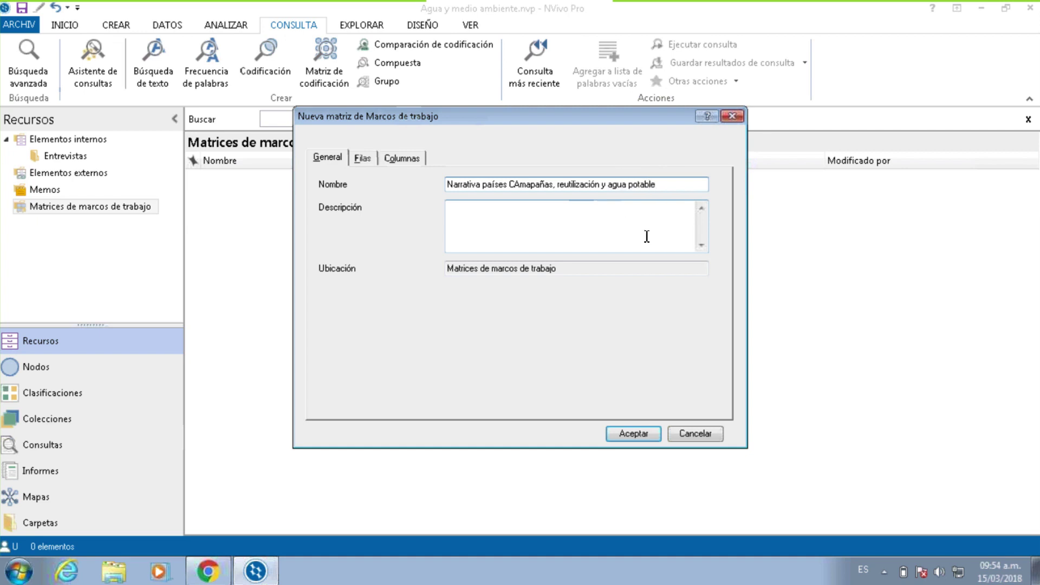
click(521, 185)
key(BackSpace)
key(BackSpace)
text(ca)
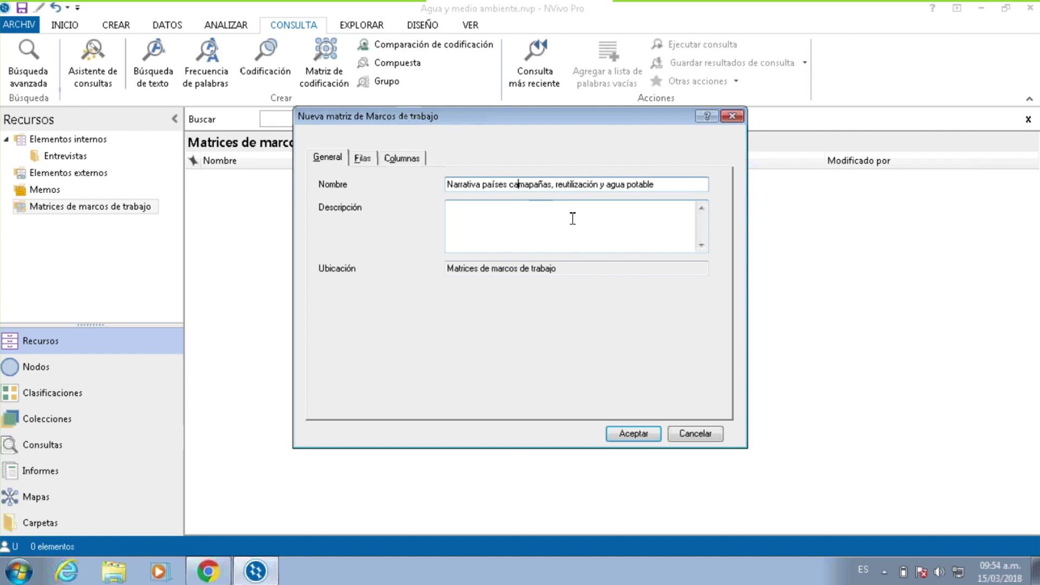
Set the matrix rows to the Participantes Campañas cases Chile, Colombia, Ecuador, México and Perú.
click(360, 158)
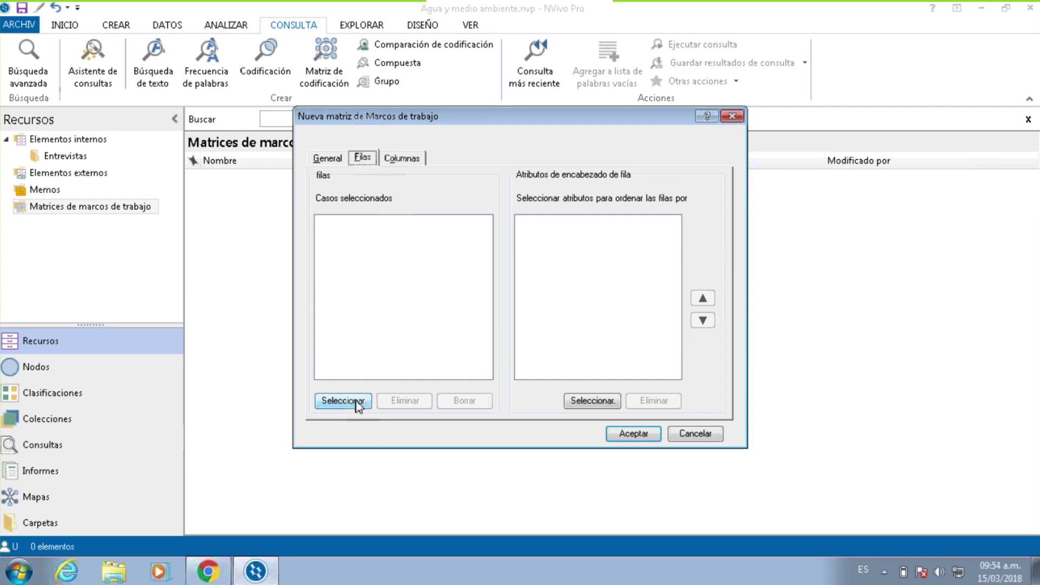
click(341, 401)
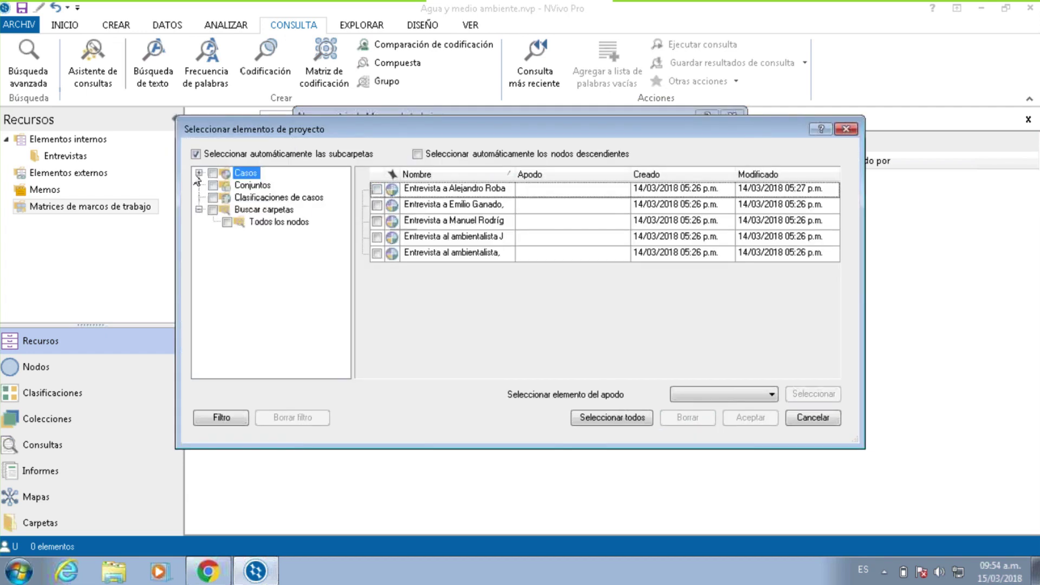
click(198, 172)
click(310, 186)
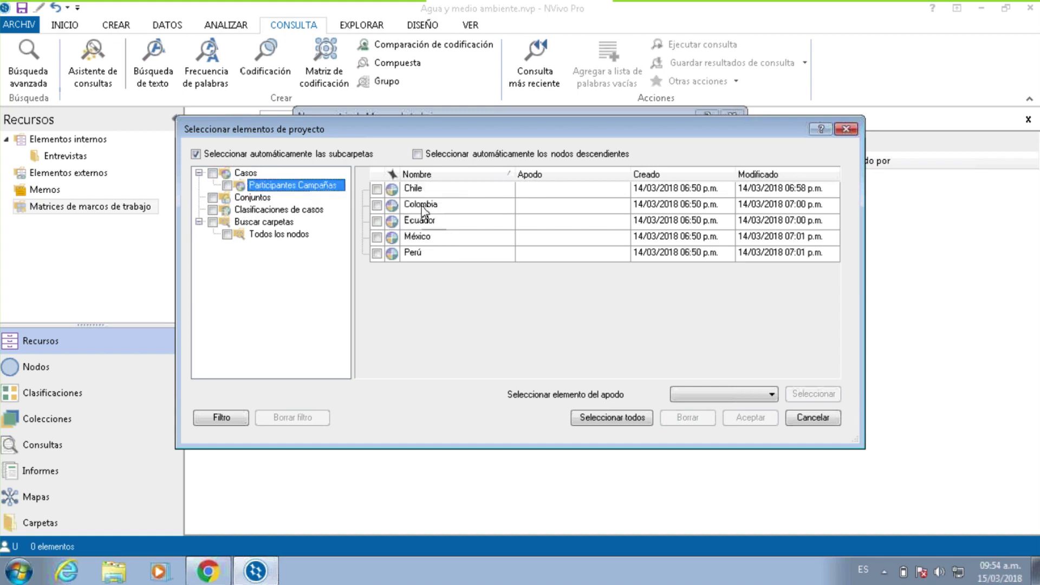
click(377, 189)
click(377, 205)
click(376, 221)
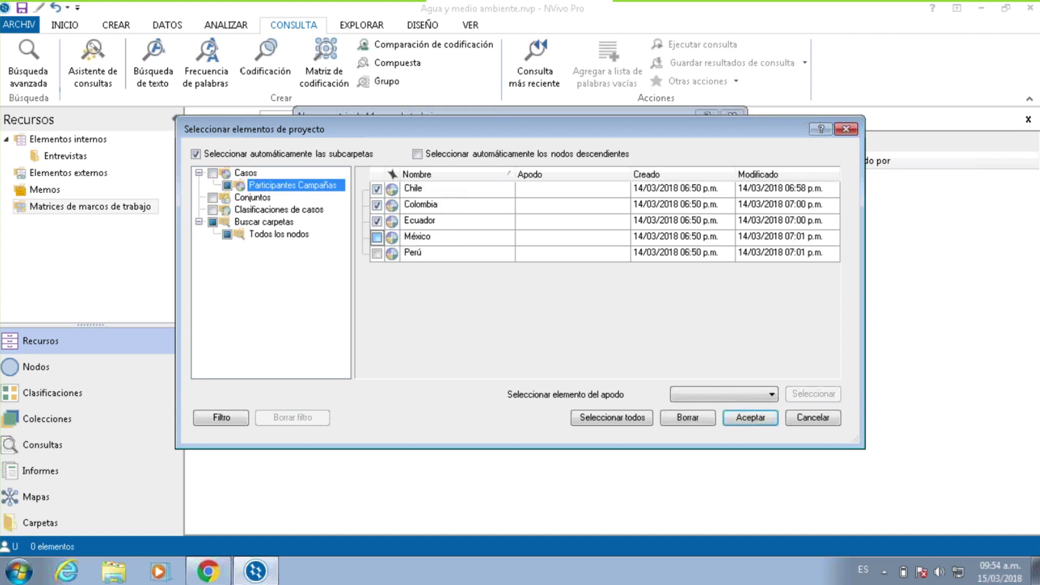
click(377, 237)
click(377, 253)
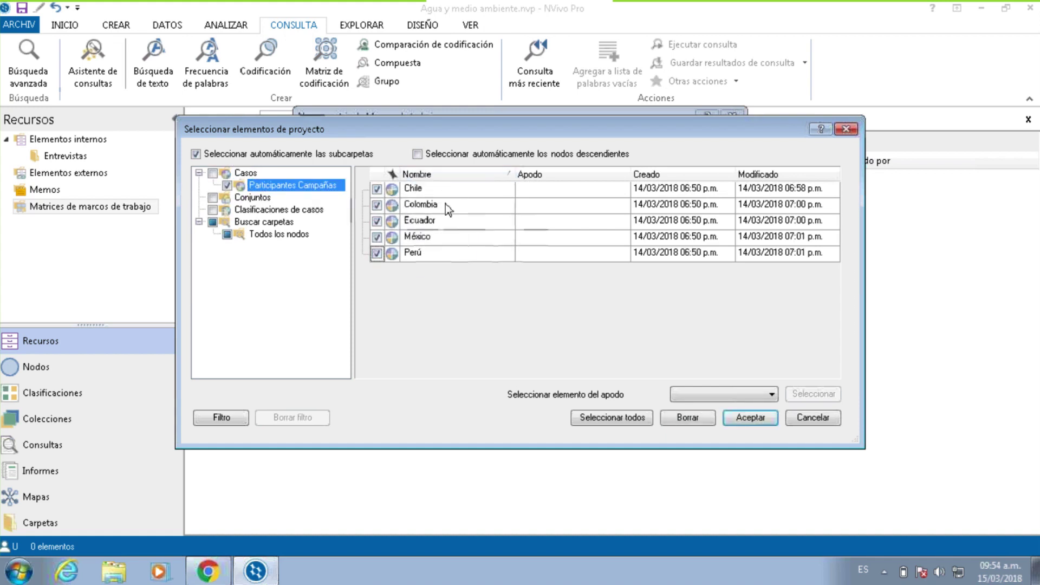
drag(464, 132, 450, 216)
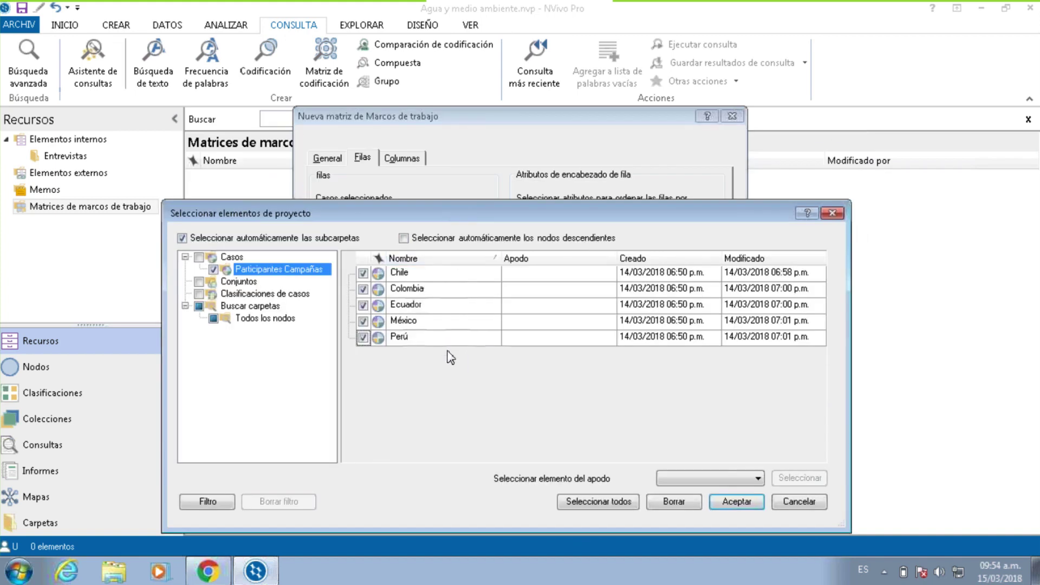
click(735, 503)
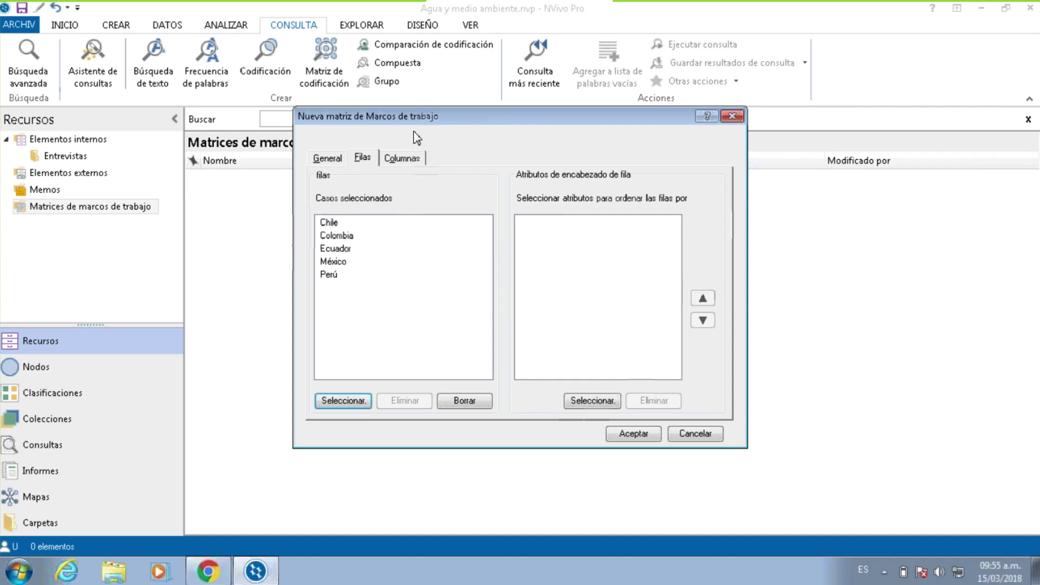
Set the matrix columns to the theme nodes Agua potable, Reutilización and Campañas sensibilización, and create the matrix.
click(405, 159)
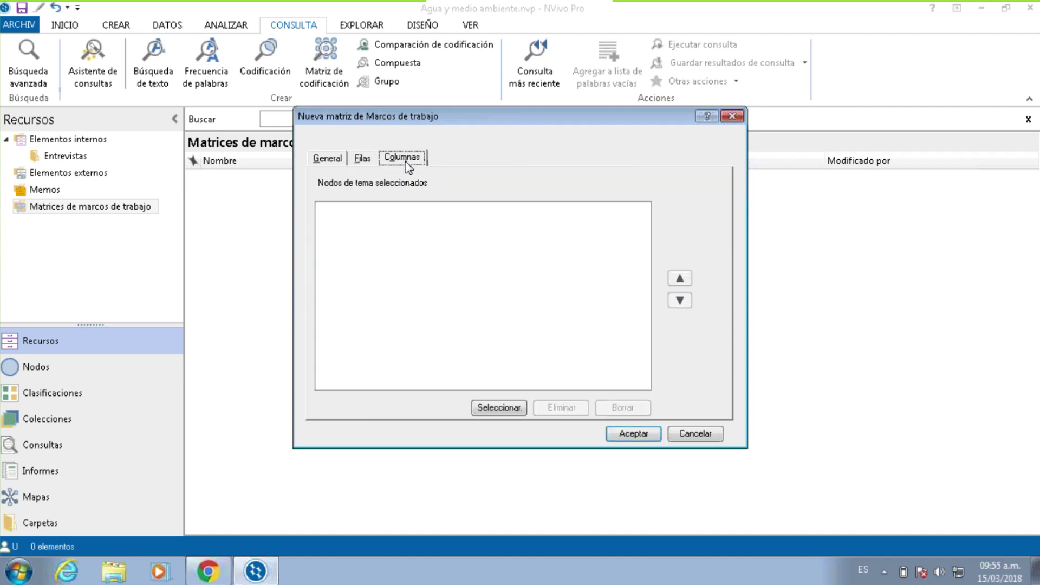
click(496, 405)
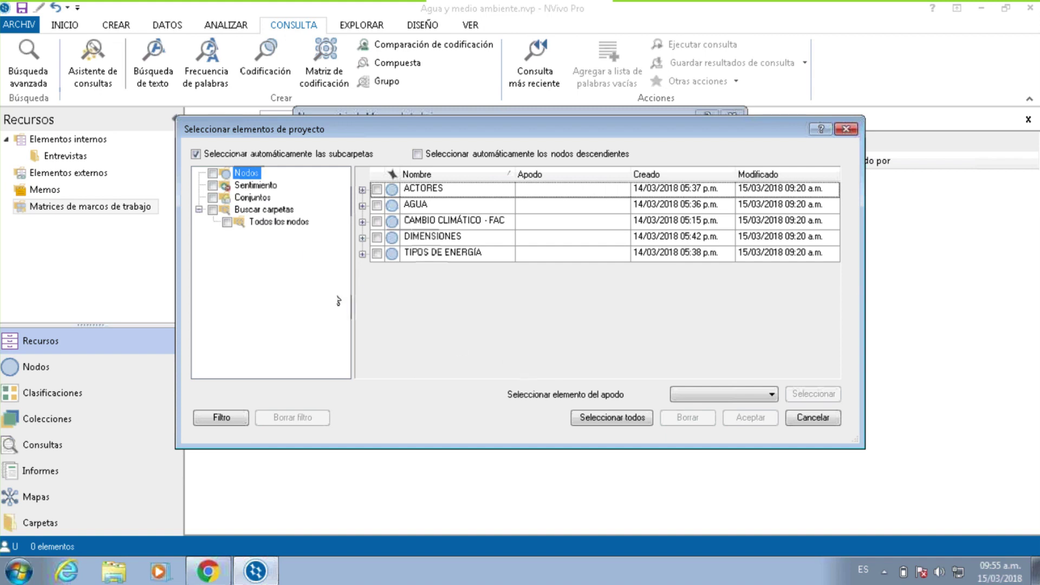
click(362, 238)
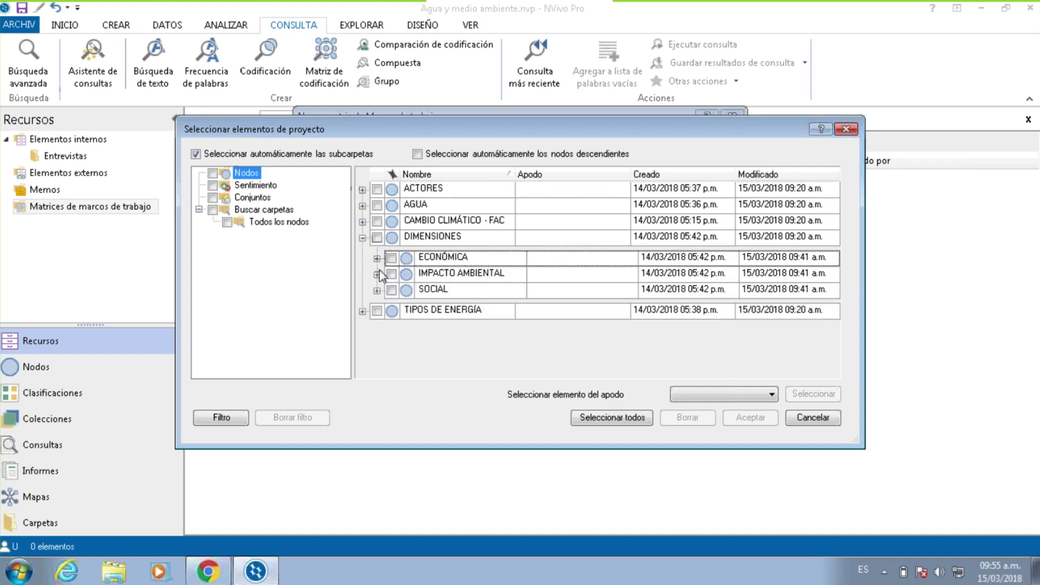
click(377, 292)
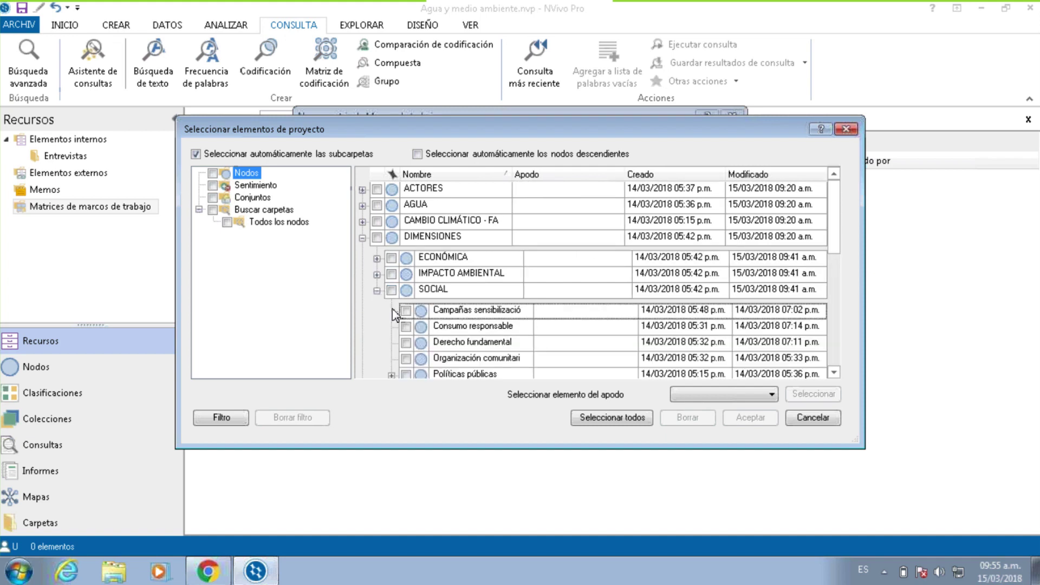
click(405, 310)
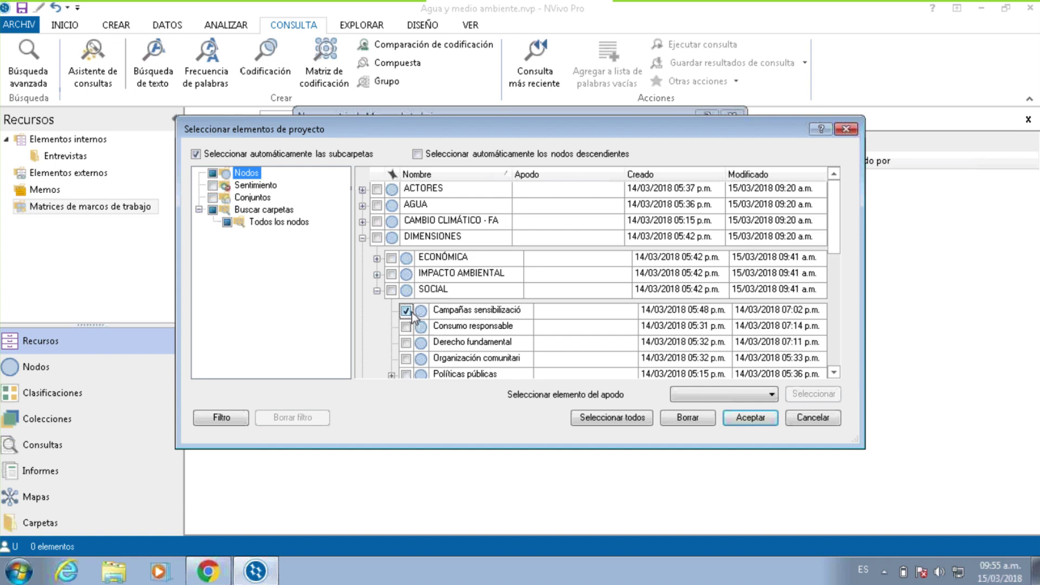
click(377, 274)
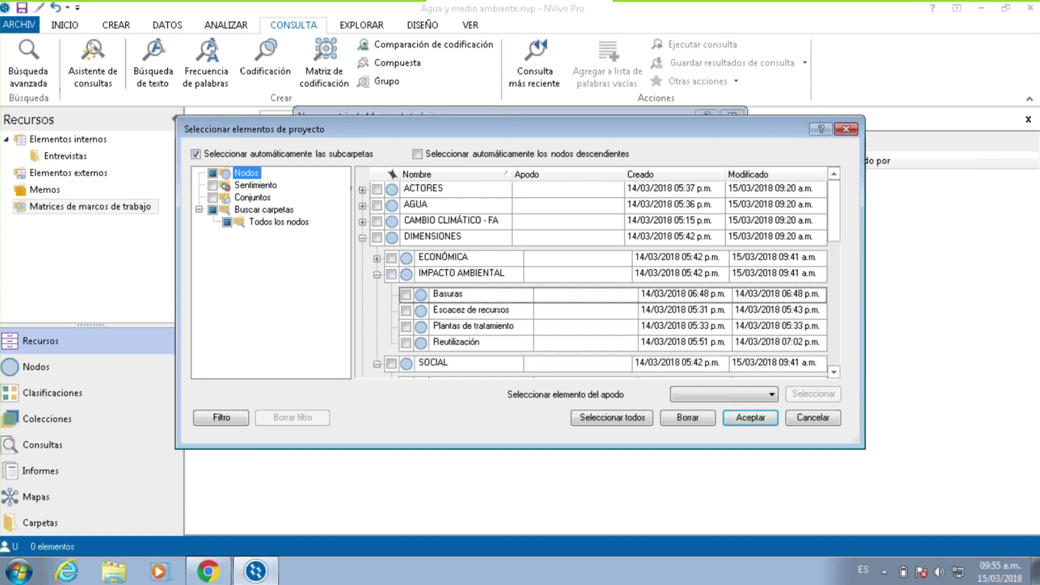
click(406, 343)
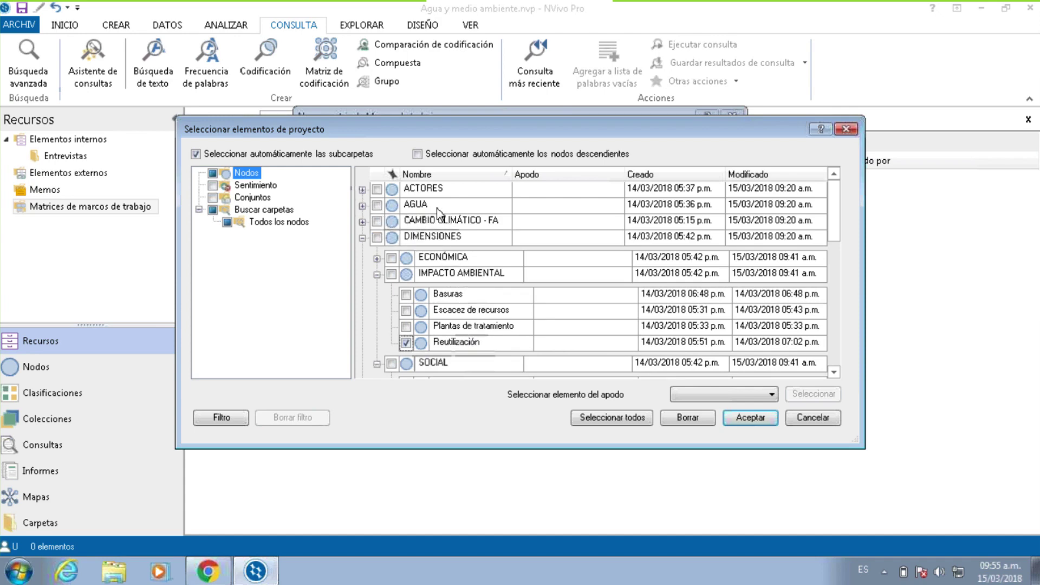
click(363, 206)
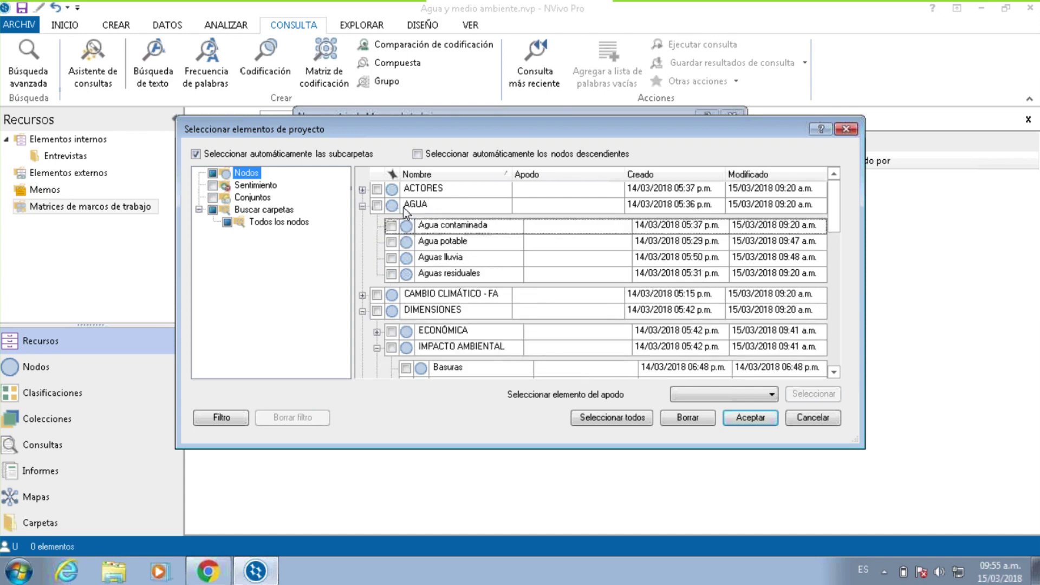
click(392, 242)
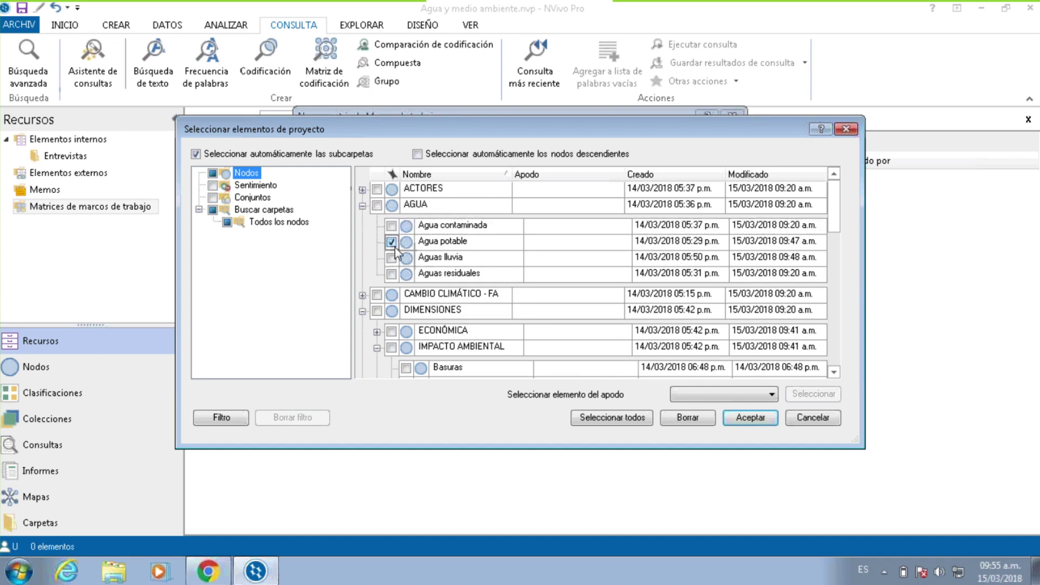
click(750, 417)
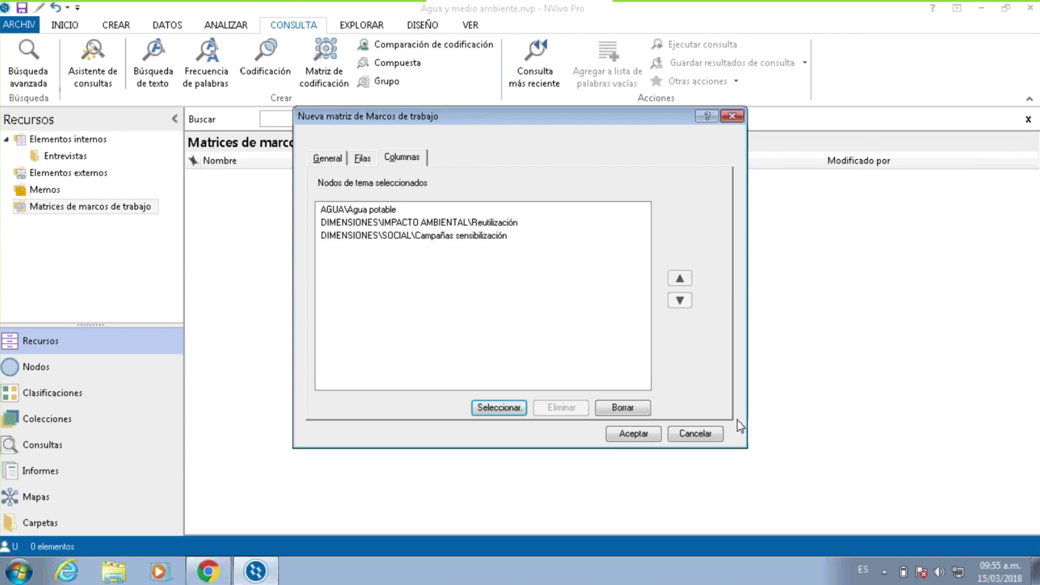
click(633, 433)
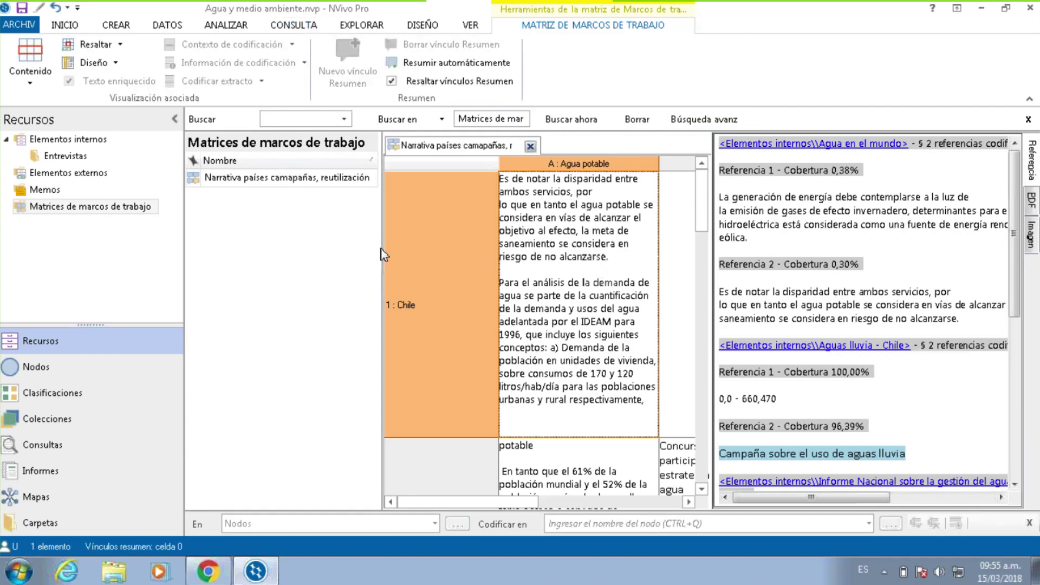
Widen the matrix view by narrowing the matrix list, and auto-summarize the coded content into the matrix cells.
drag(382, 255, 265, 252)
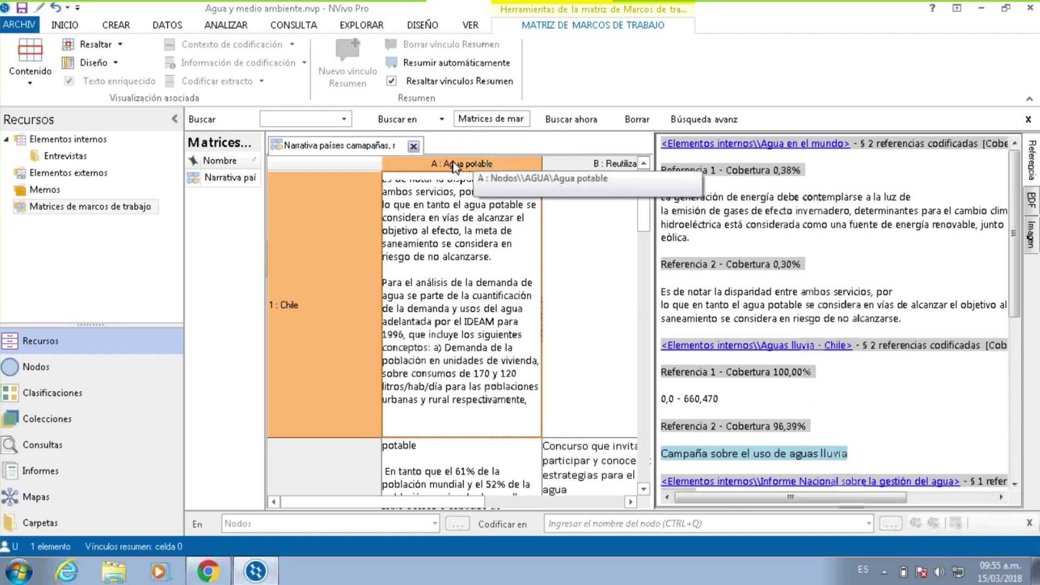
click(415, 62)
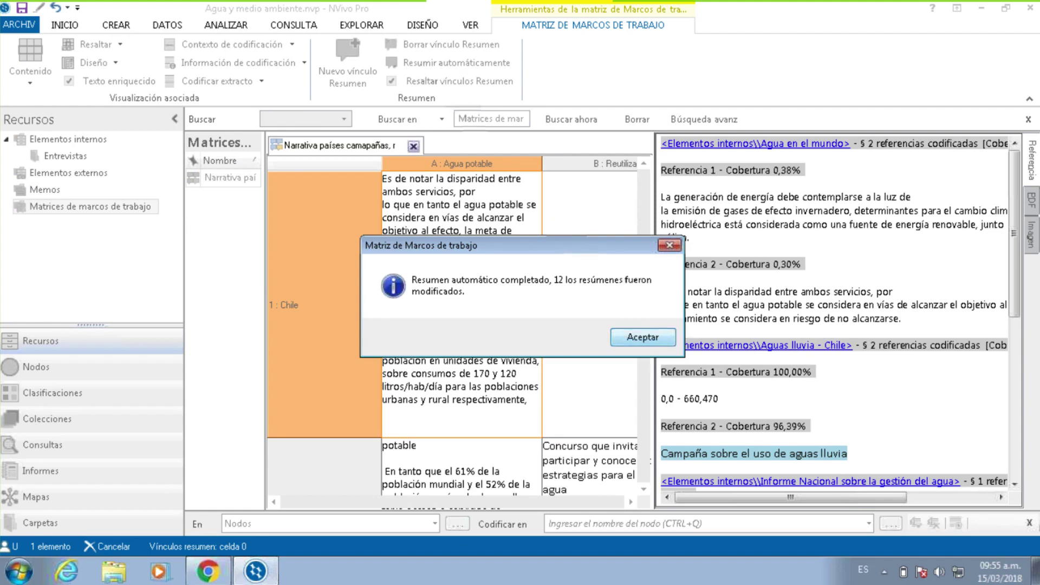
click(643, 337)
Review the summaries in the Agua potable and Reutilización cells from Chile to Perú, along with the associated coded references.
click(570, 265)
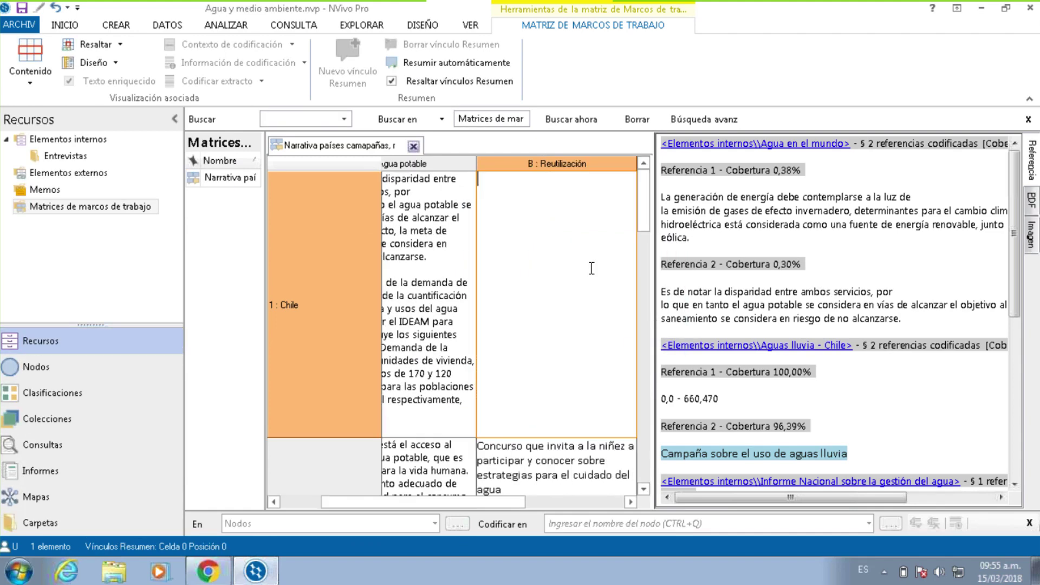
click(385, 262)
click(564, 262)
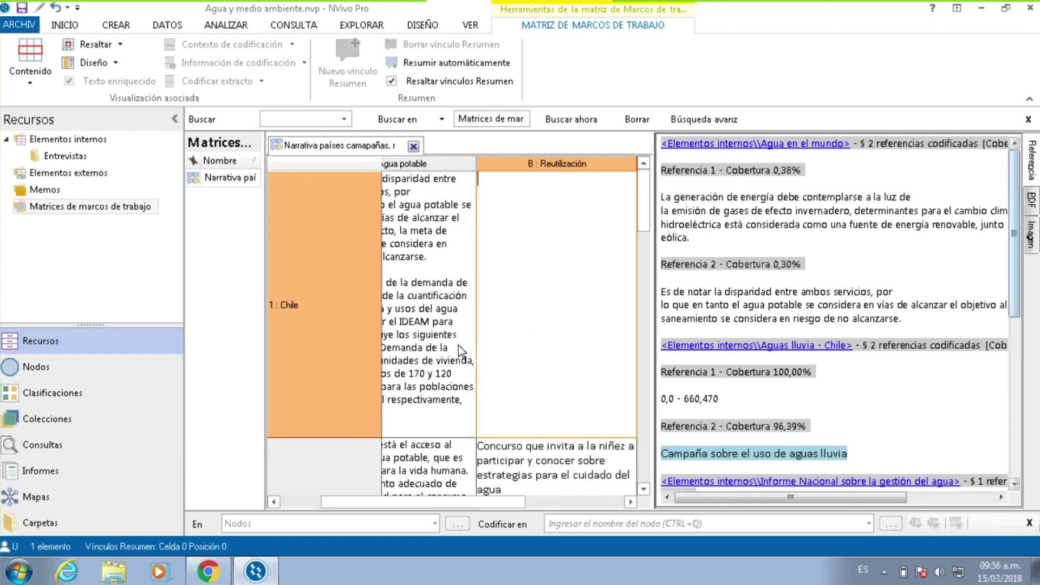
drag(463, 503, 422, 503)
scroll(915, 301, down, 4)
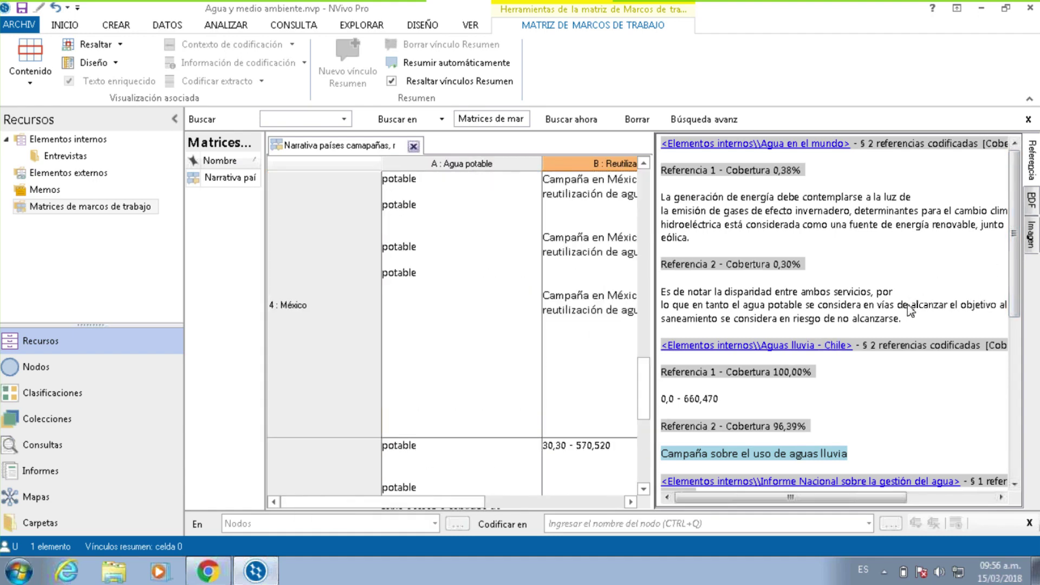
click(690, 238)
scroll(691, 238, down, 3)
scroll(834, 314, down, 3)
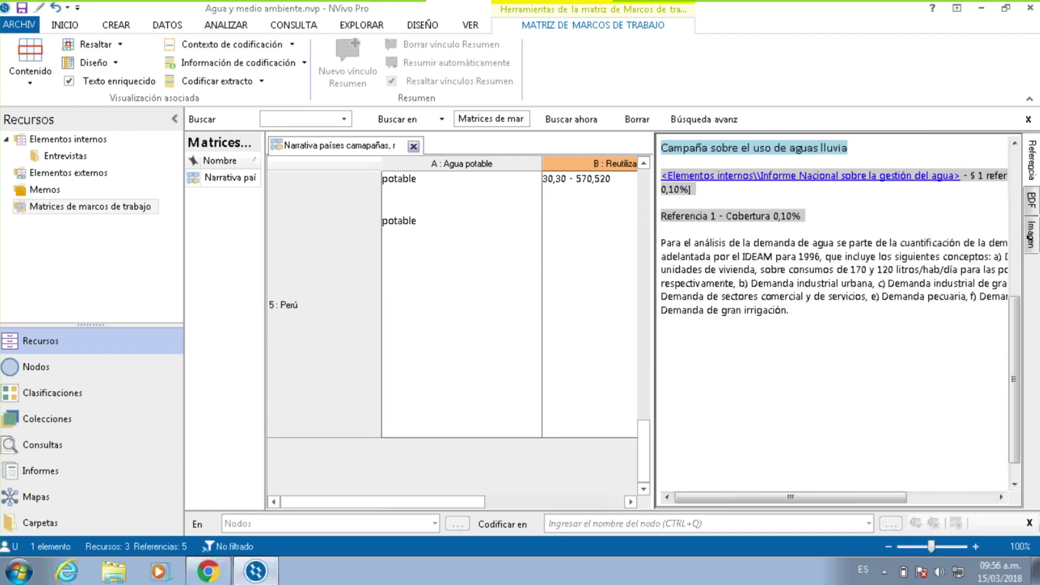
scroll(834, 314, up, 5)
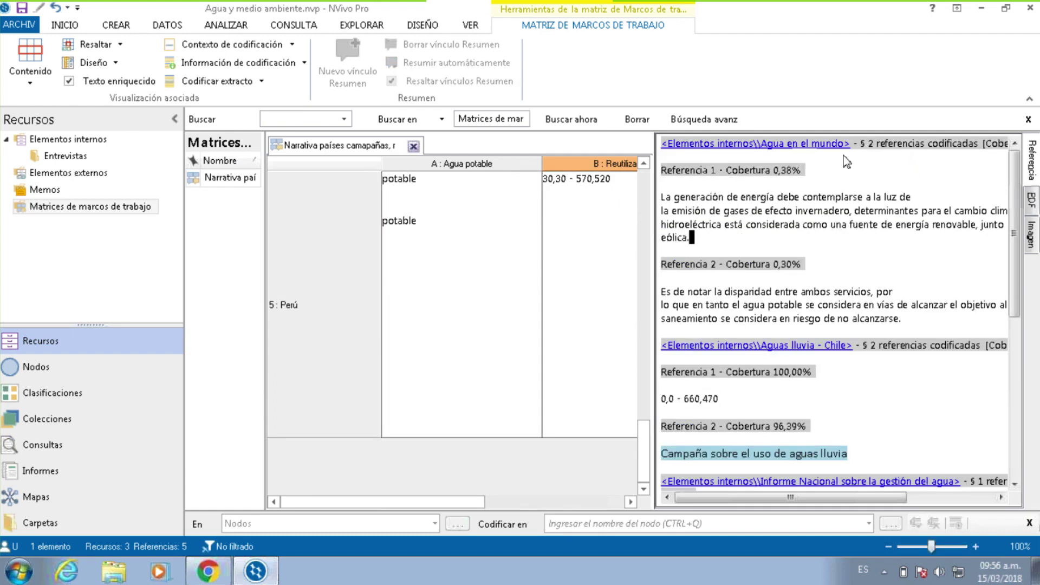
Narrow the associated references pane, then undock the matrix into its own window and maximize it.
drag(654, 168, 887, 169)
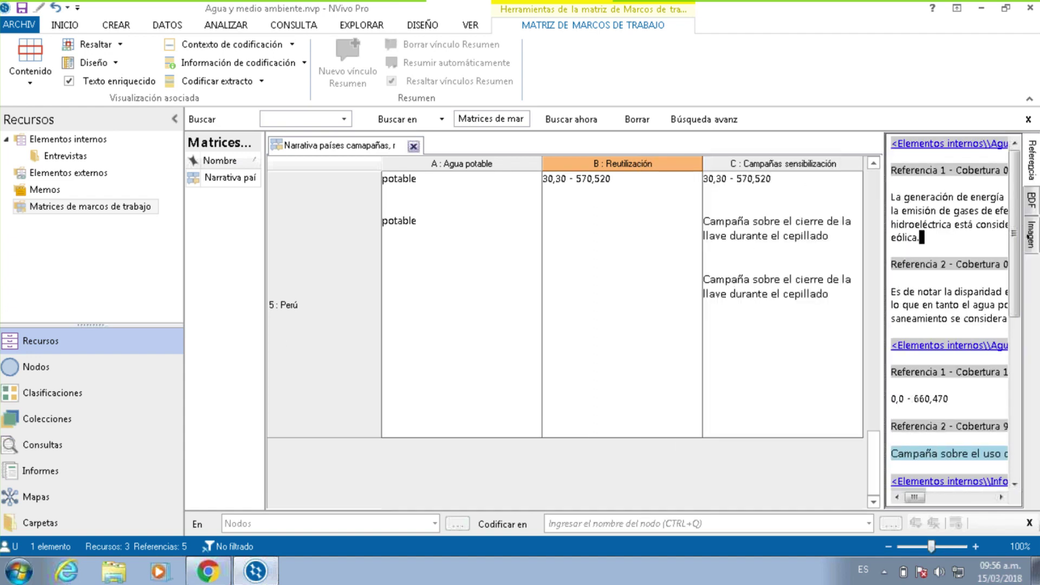
right_click(302, 145)
click(363, 211)
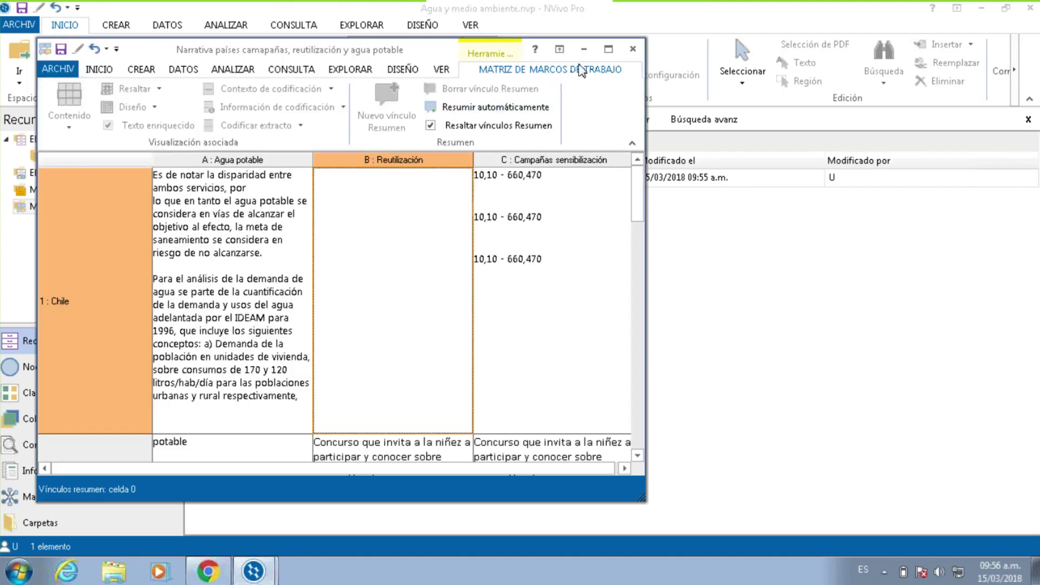
click(609, 49)
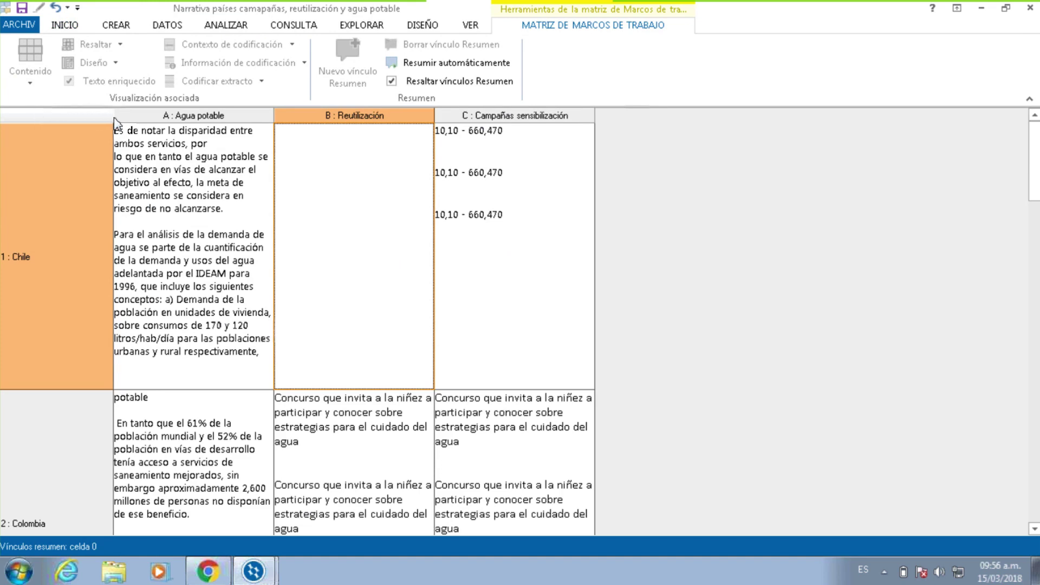
Widen the country row headers and the Agua potable column of the framework matrix.
drag(114, 120, 194, 117)
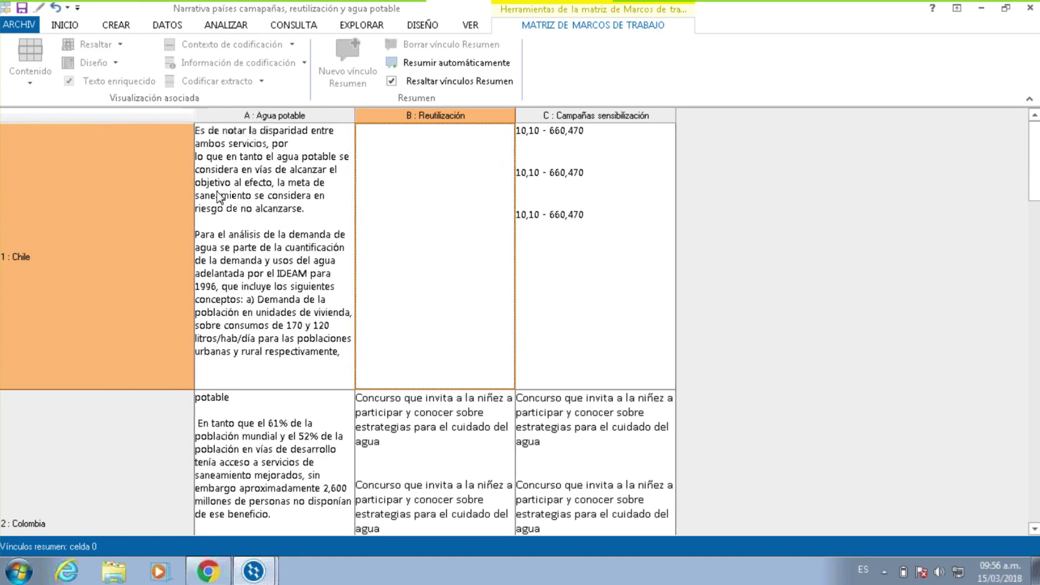
click(11, 286)
scroll(22, 298, down, 5)
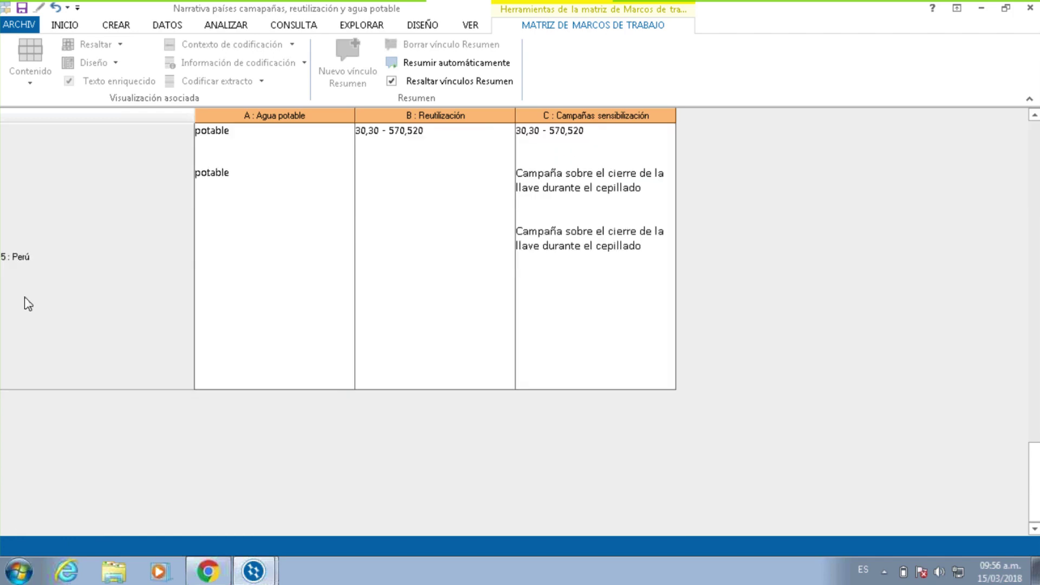
click(81, 247)
scroll(85, 255, up, 4)
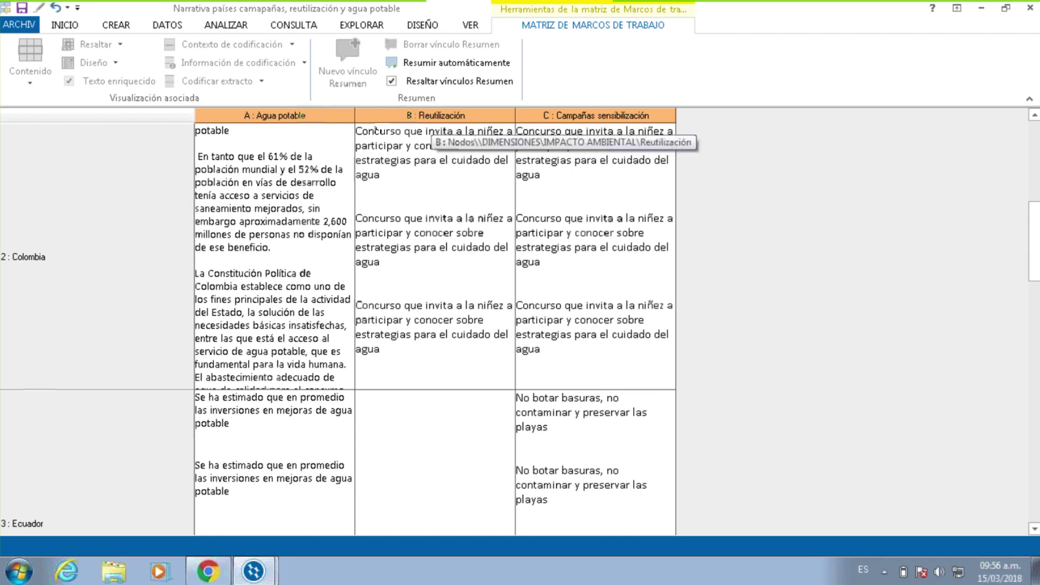
drag(354, 117, 424, 117)
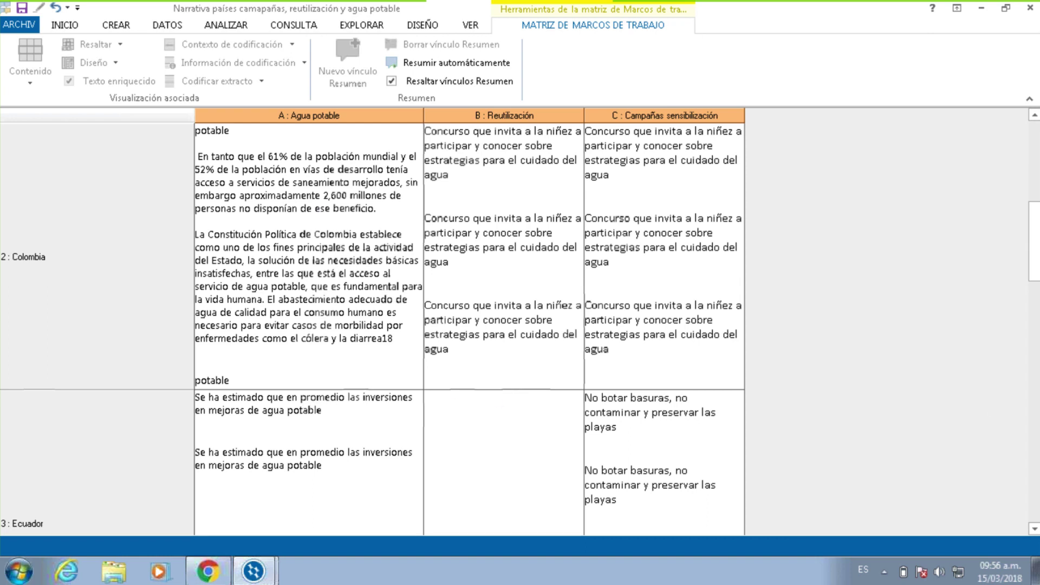
drag(1036, 263, 1024, 139)
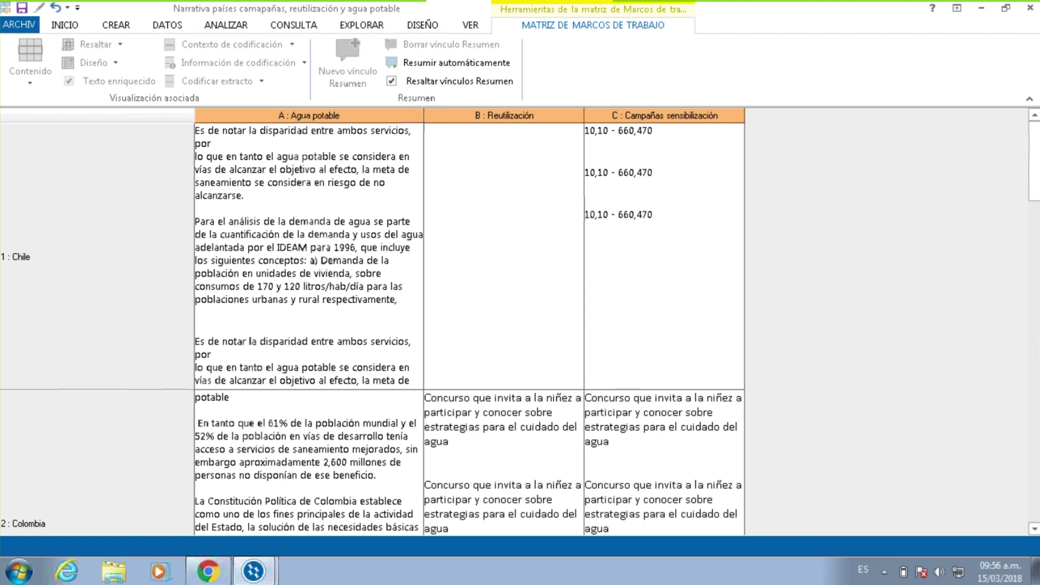
Examine the Agua potable column and the Reutilización summaries across the country rows from Chile to Perú.
click(342, 118)
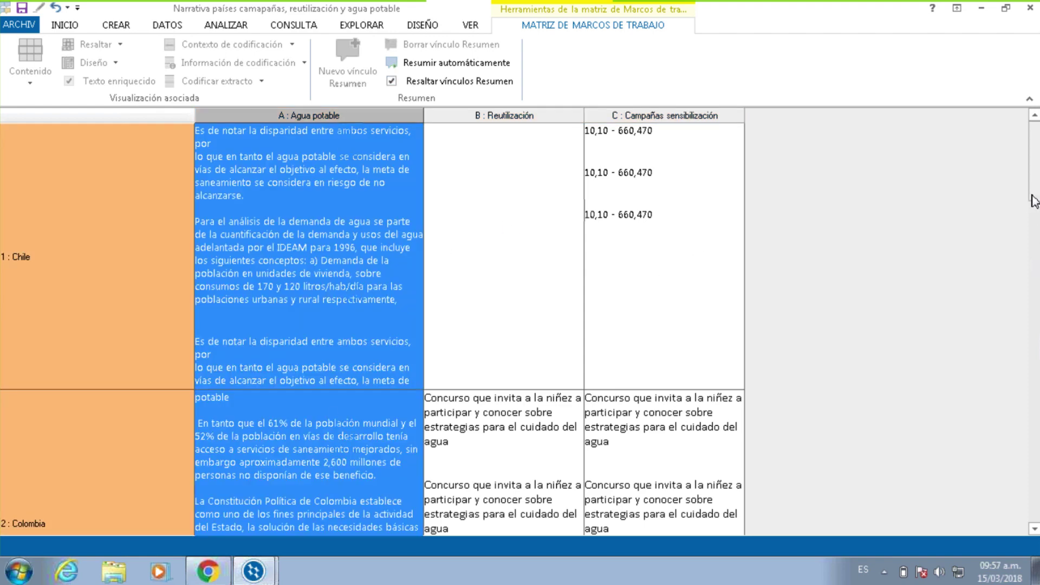
scroll(1034, 529, down, 2)
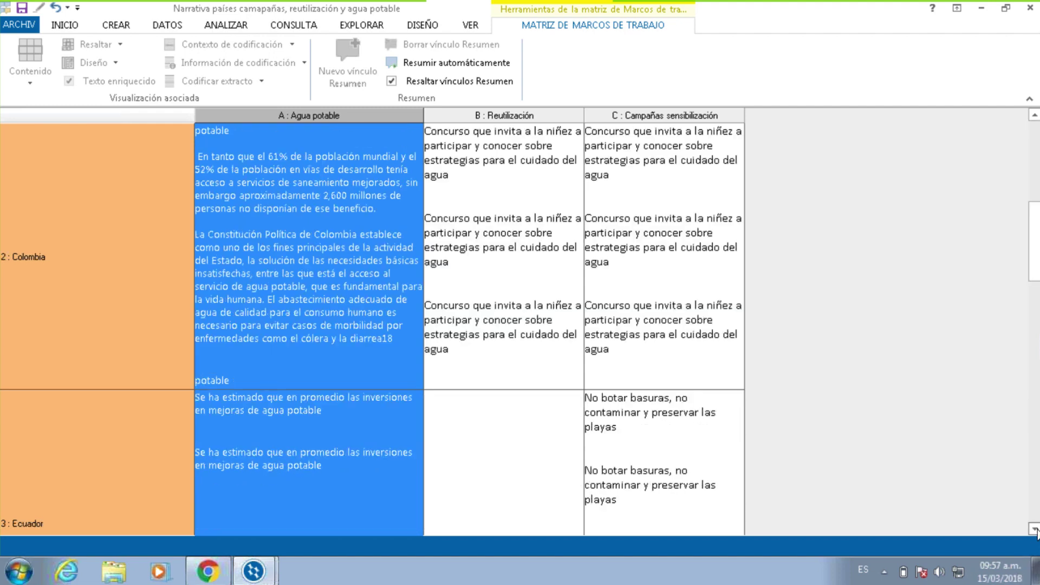
scroll(1034, 529, down, 2)
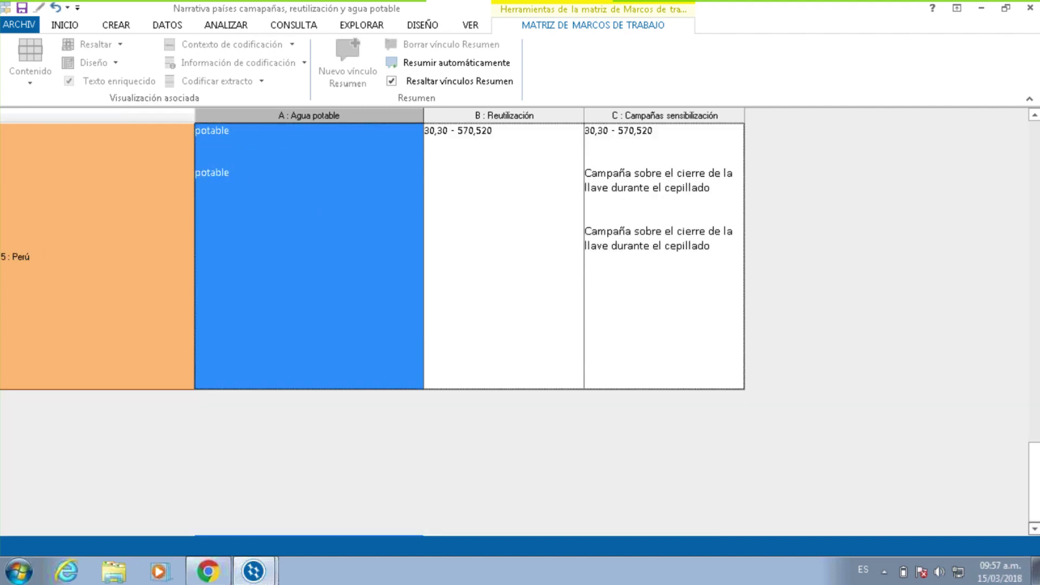
drag(1034, 476, 1022, 192)
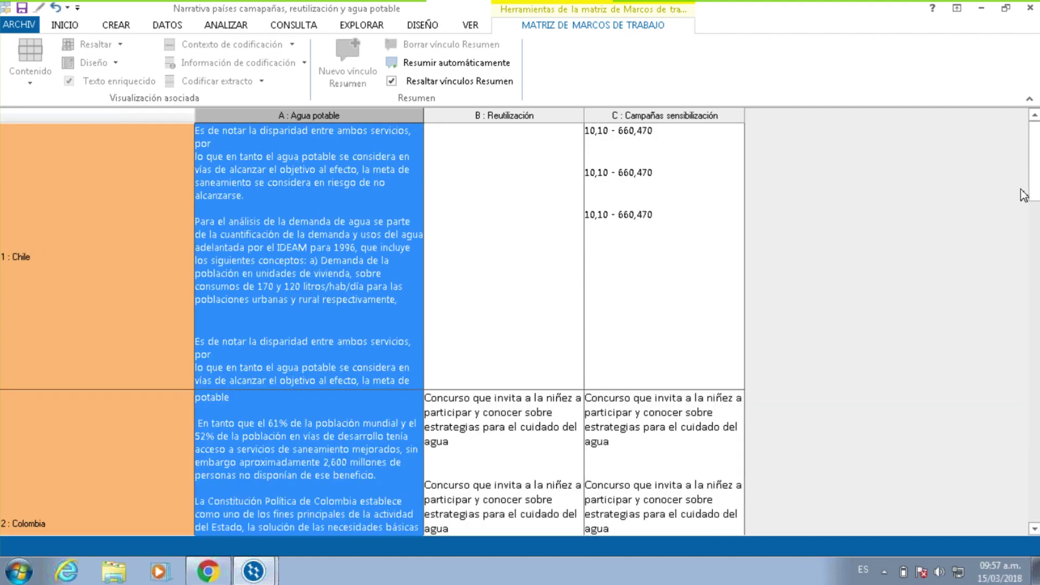
click(534, 241)
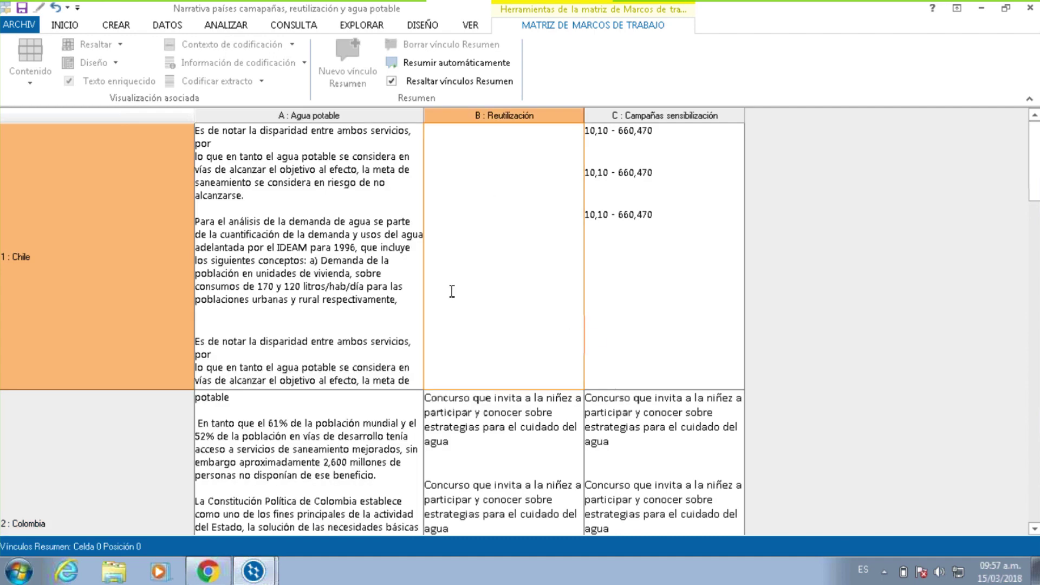
click(1035, 249)
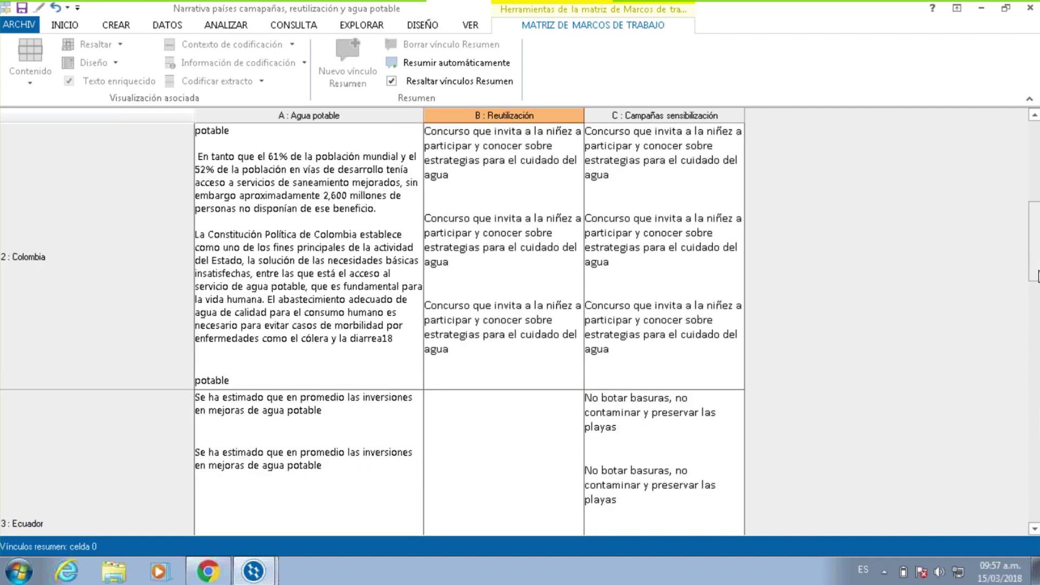
click(579, 524)
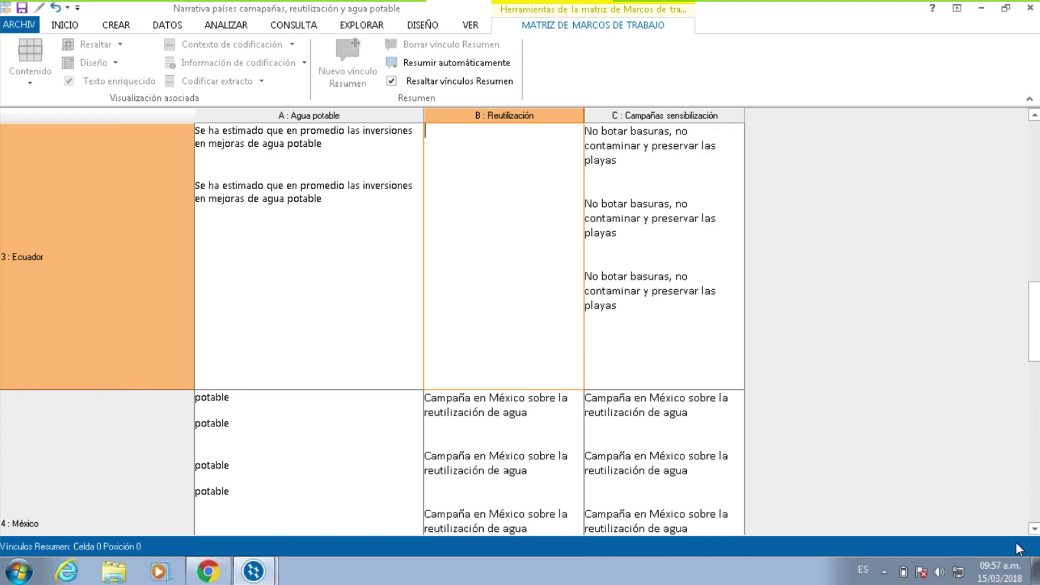
click(520, 488)
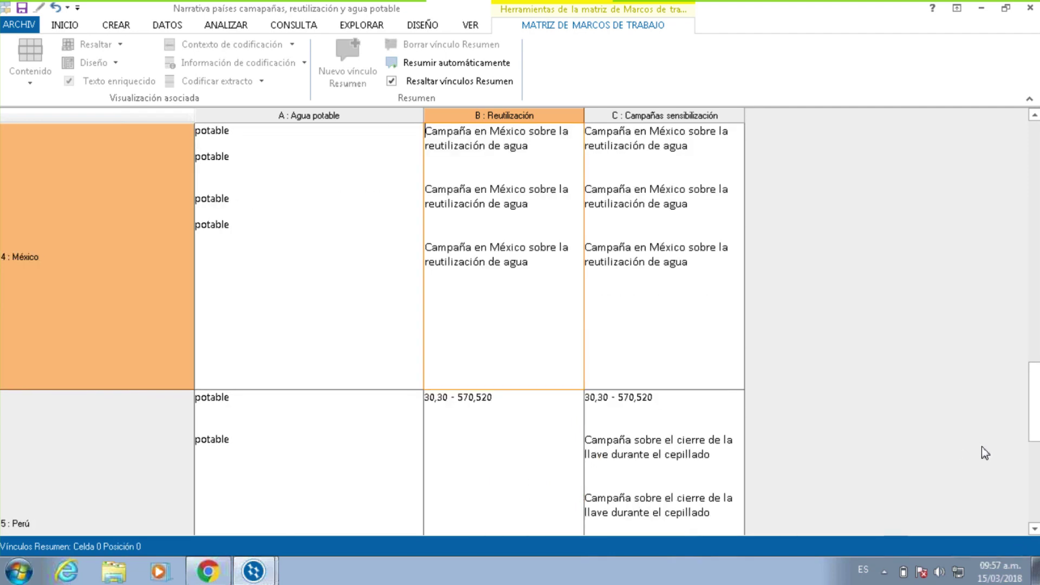
scroll(399, 496, up, 5)
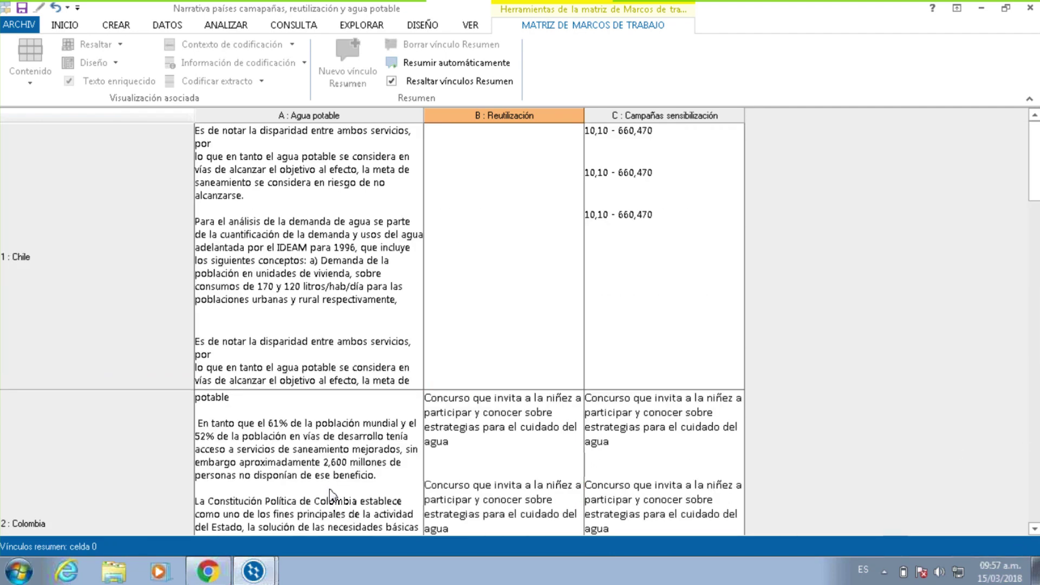
Examine the Campañas sensibilización summaries from Chile to Ecuador and look through the whole country rows down to Perú.
click(685, 203)
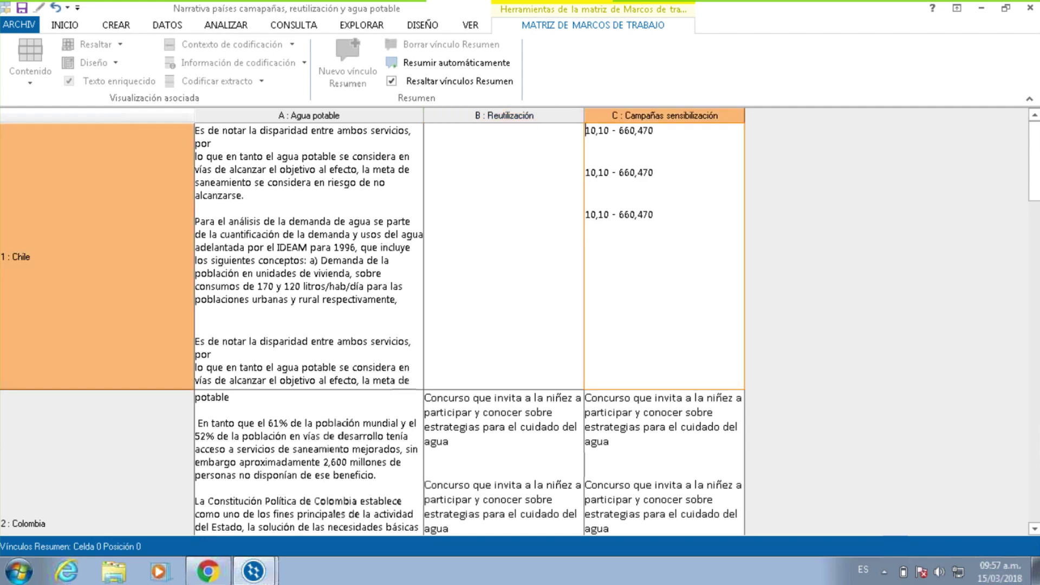
click(677, 414)
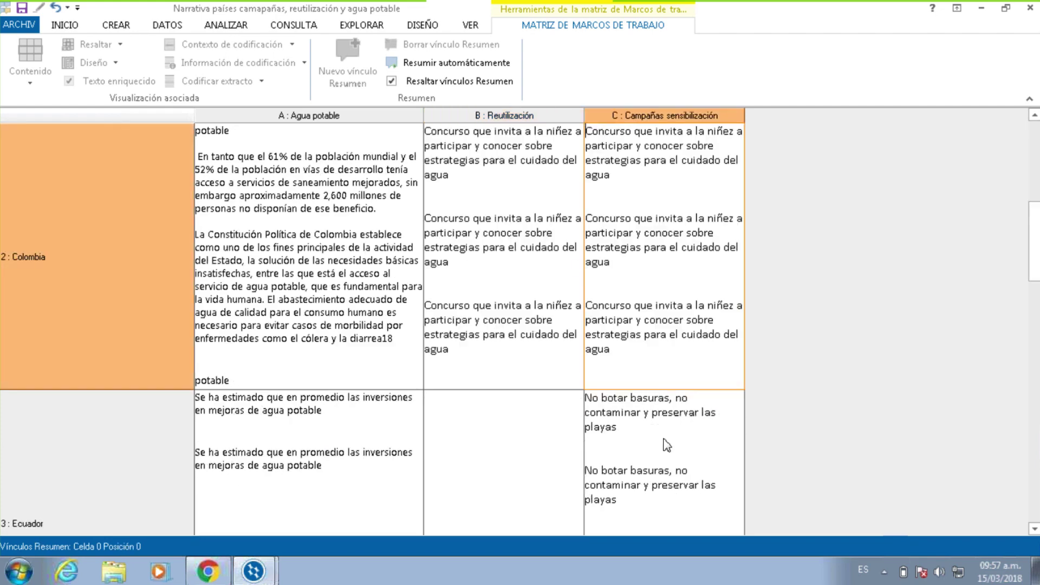
click(625, 412)
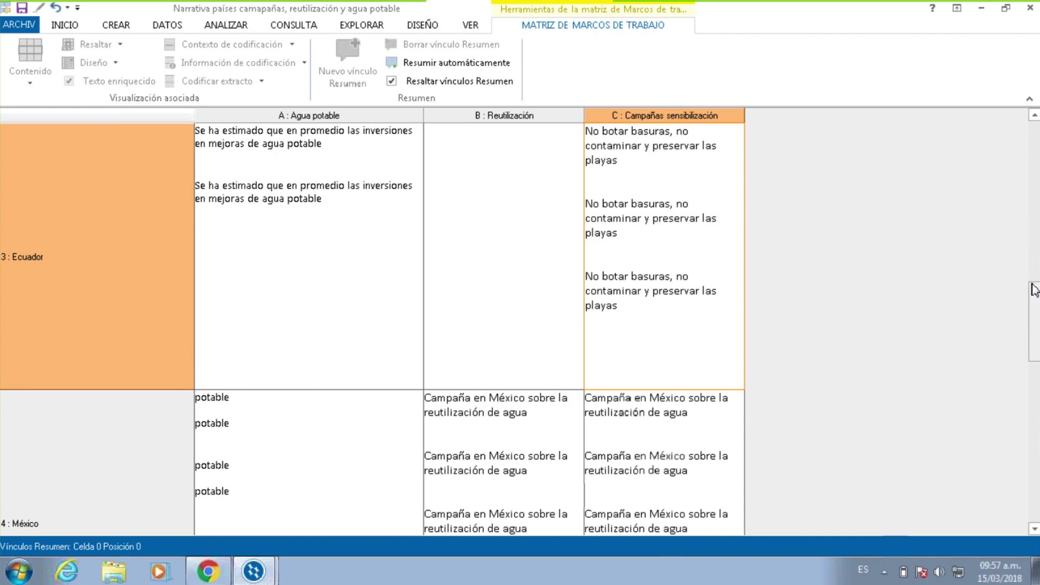
scroll(4, 285, up, 3)
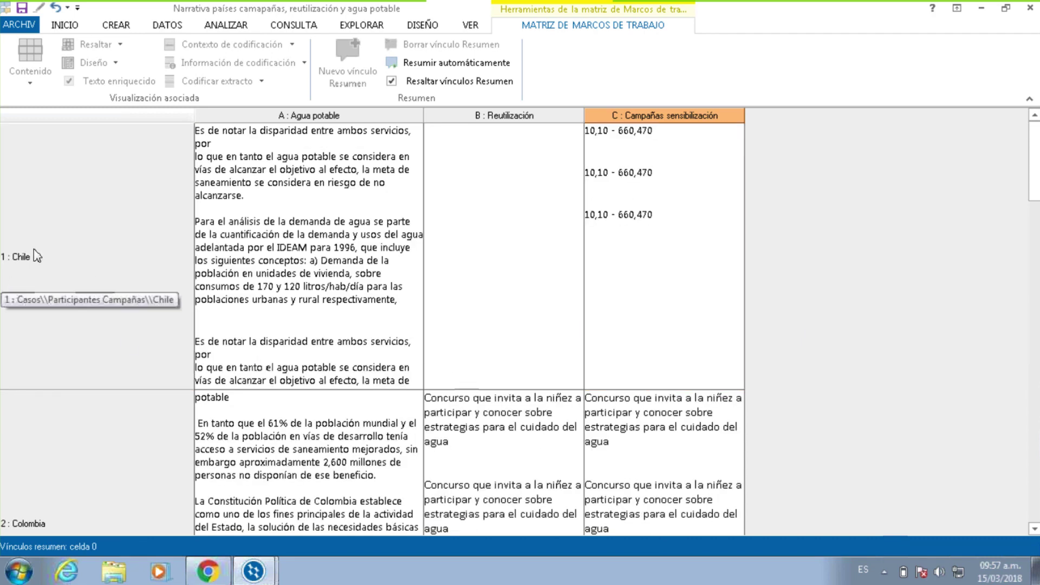
click(71, 226)
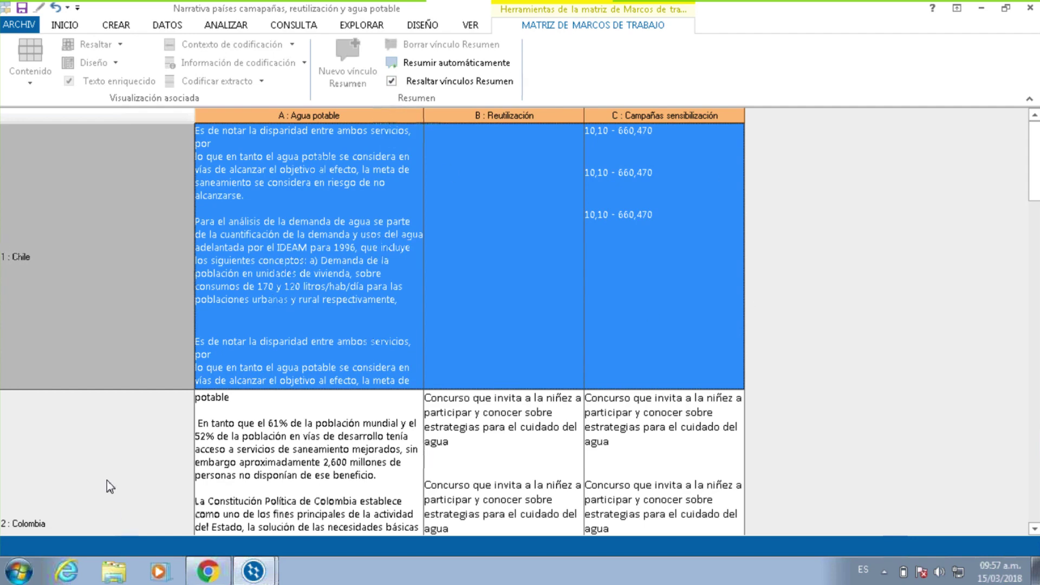
scroll(111, 485, down, 3)
scroll(34, 473, down, 3)
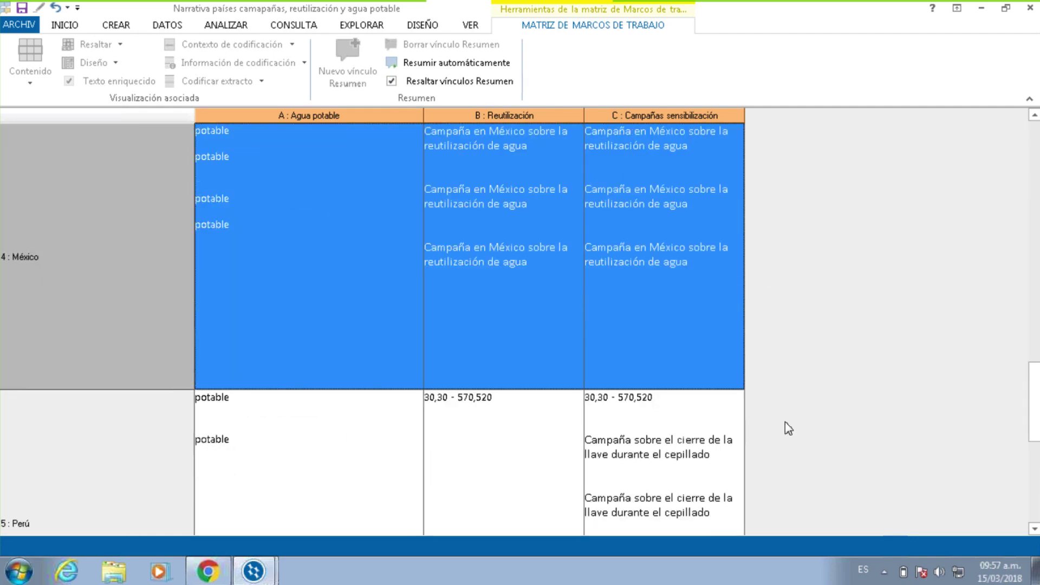
scroll(400, 247, up, 5)
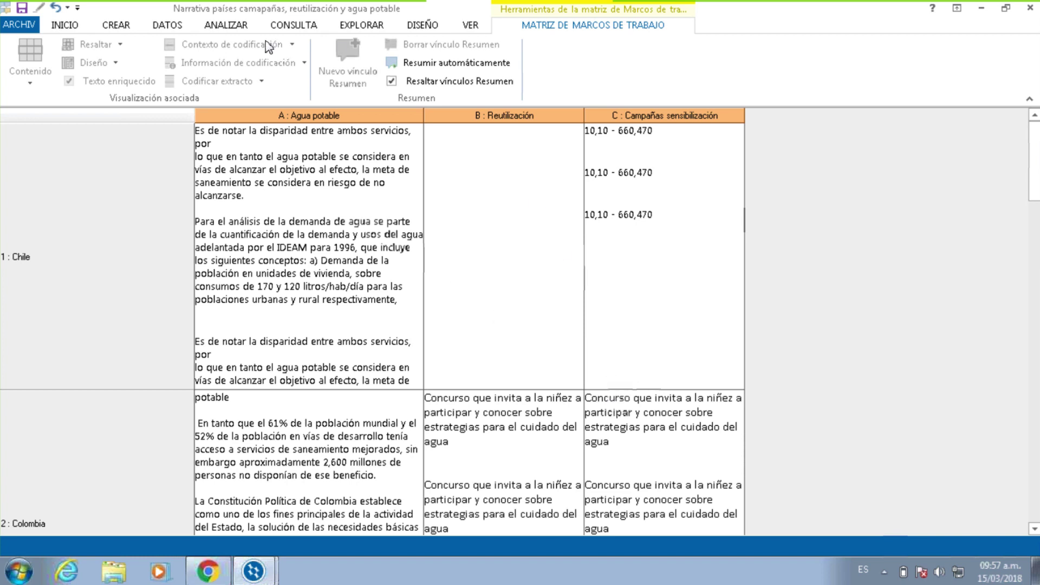
Read through the Chile summary under Agua potable and compare the full Chile and Colombia rows.
click(303, 27)
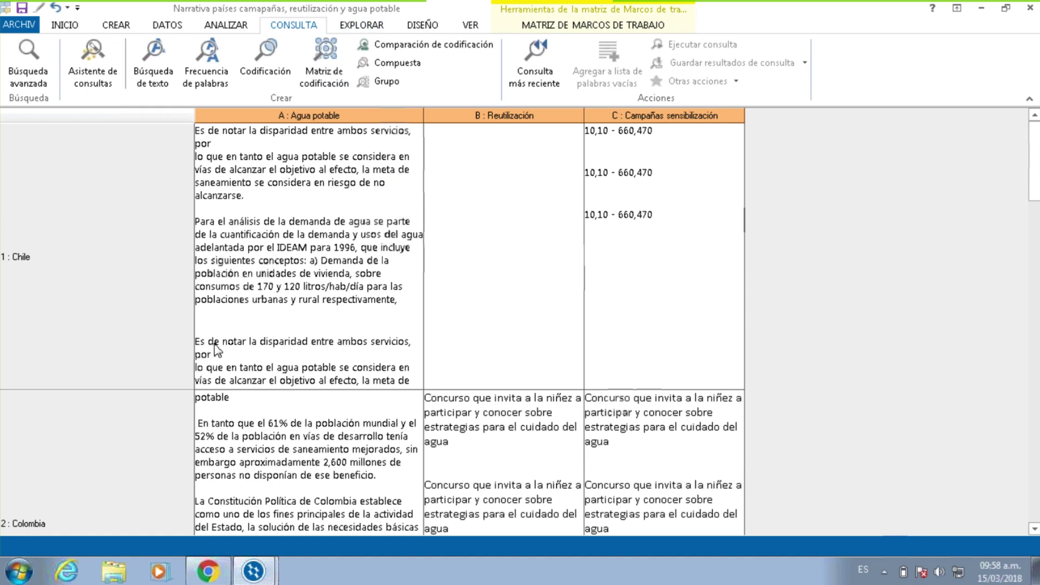
click(360, 253)
scroll(401, 298, down, 3)
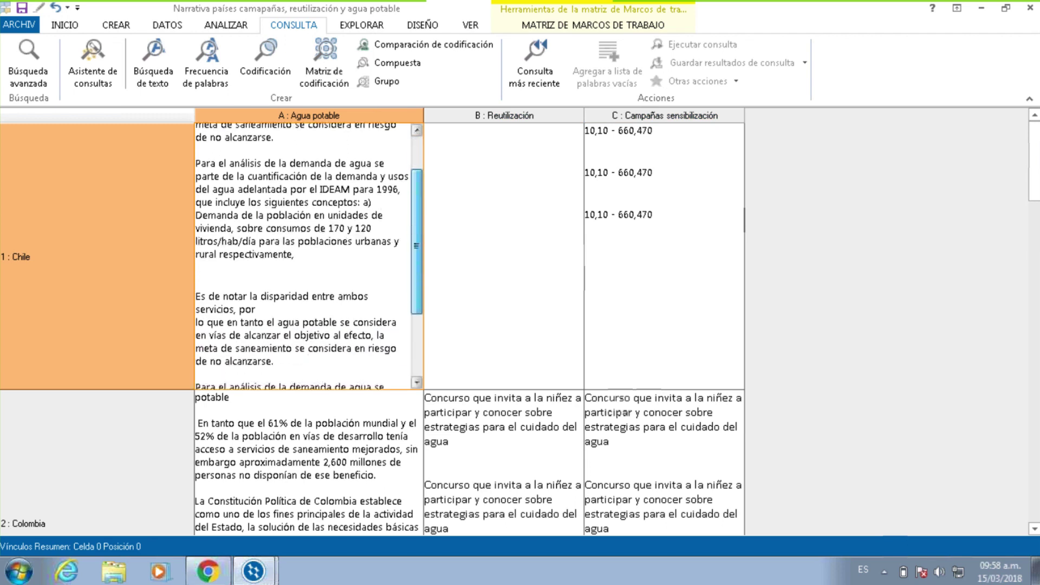
drag(416, 298, 418, 205)
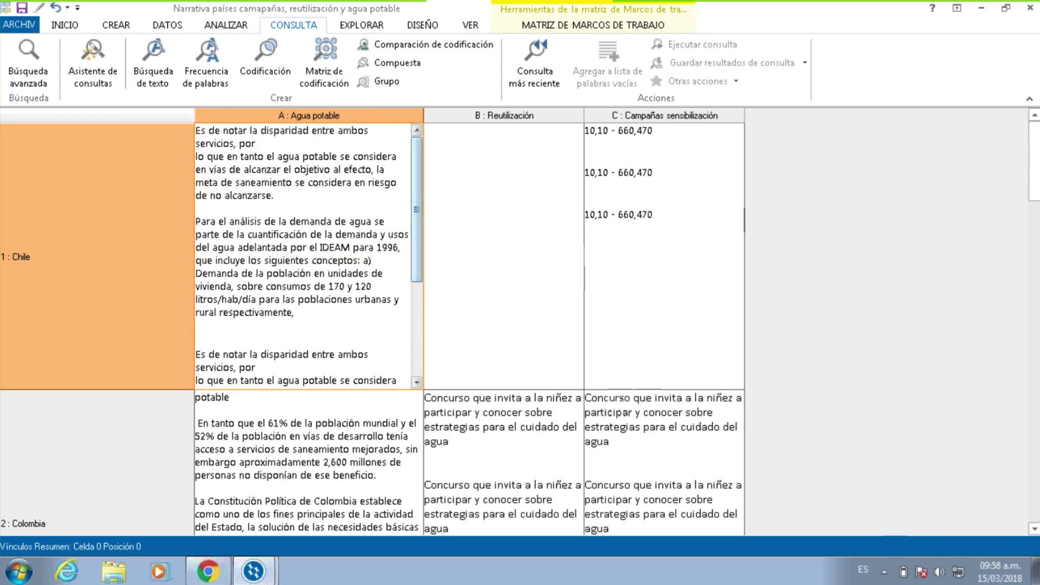
click(358, 476)
drag(416, 184, 407, 157)
click(128, 225)
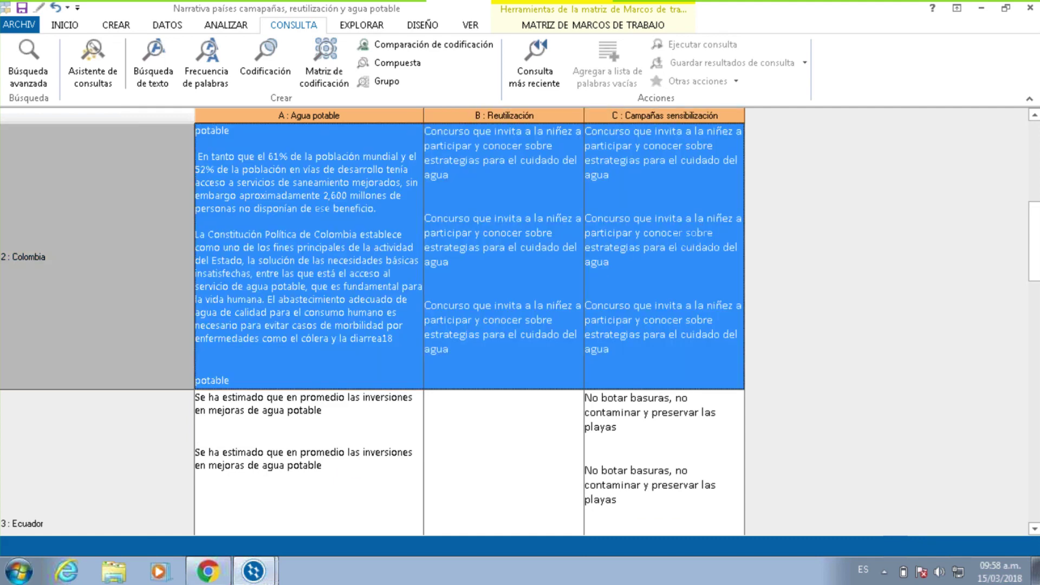
scroll(940, 370, up, 1)
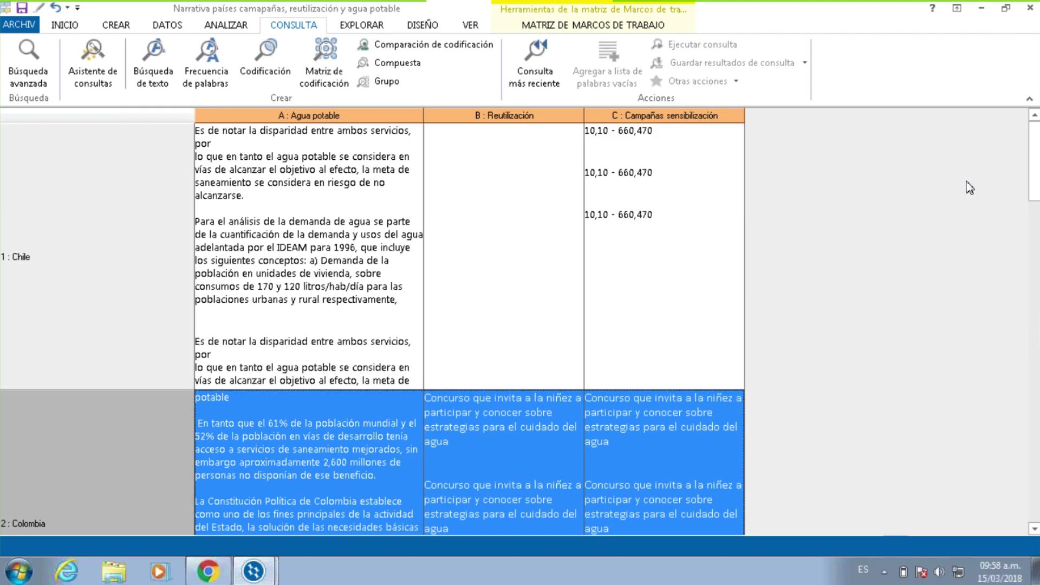
click(116, 260)
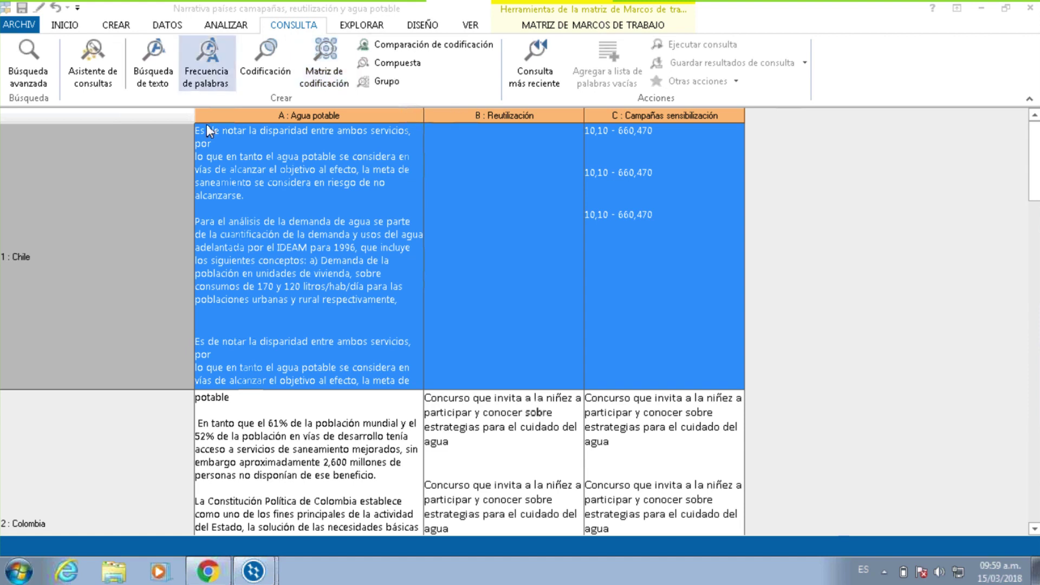
Switch to the Agua y medio ambiente.nvp project window and open the Agua potable node from the Nodos folder.
mouse_move(253, 570)
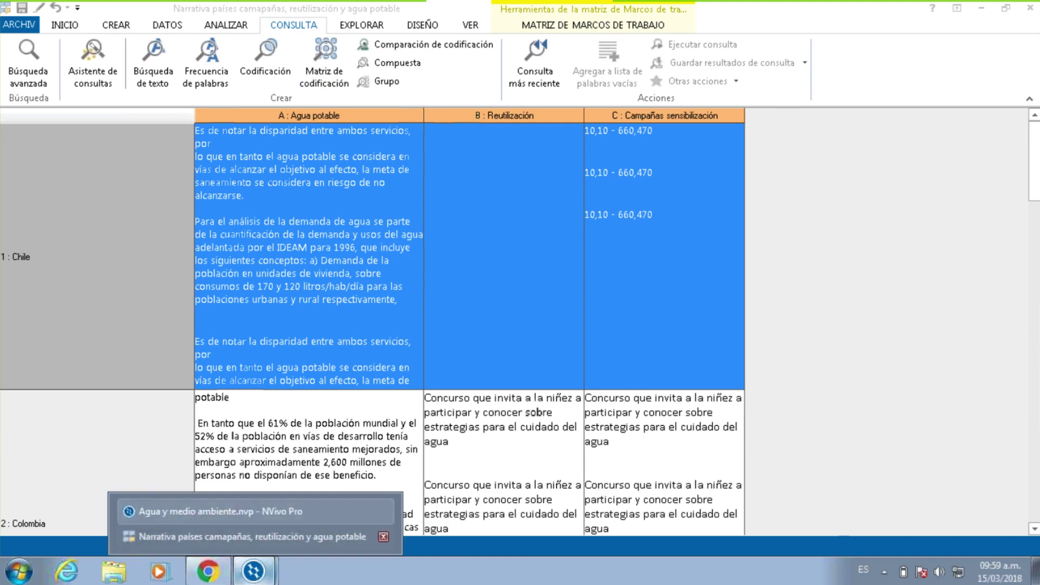
click(217, 511)
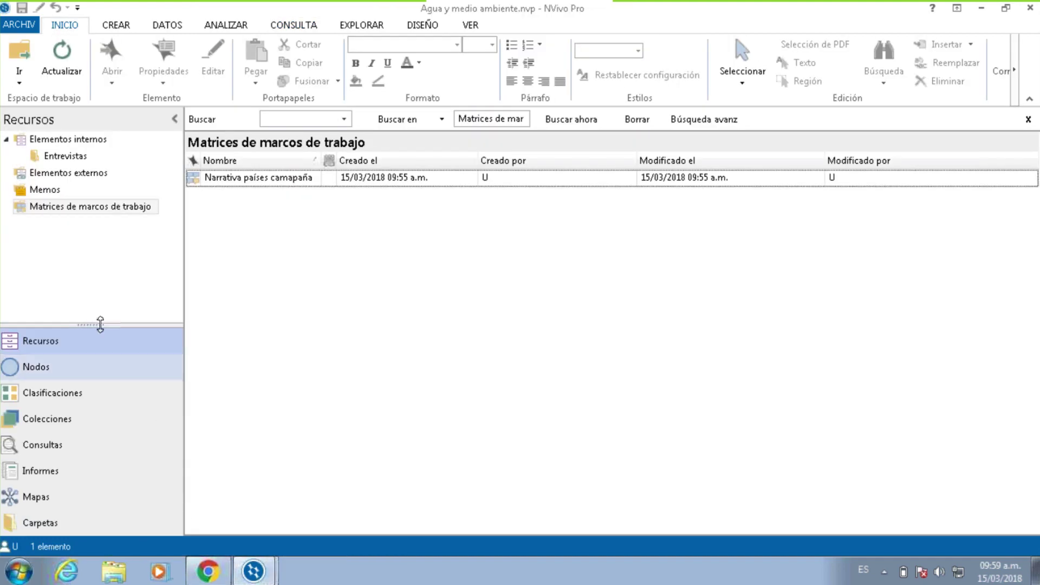
click(76, 368)
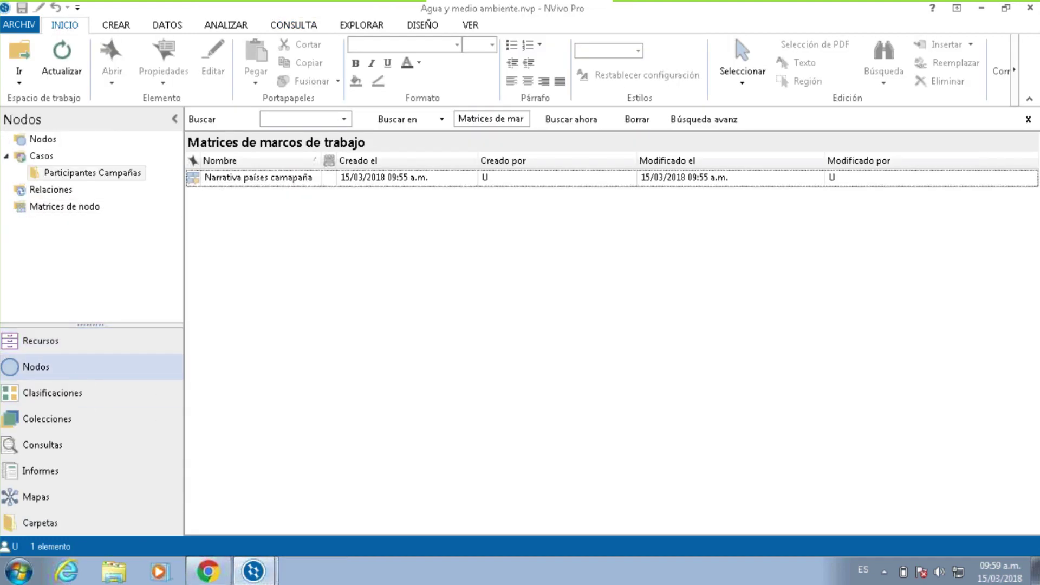
click(42, 140)
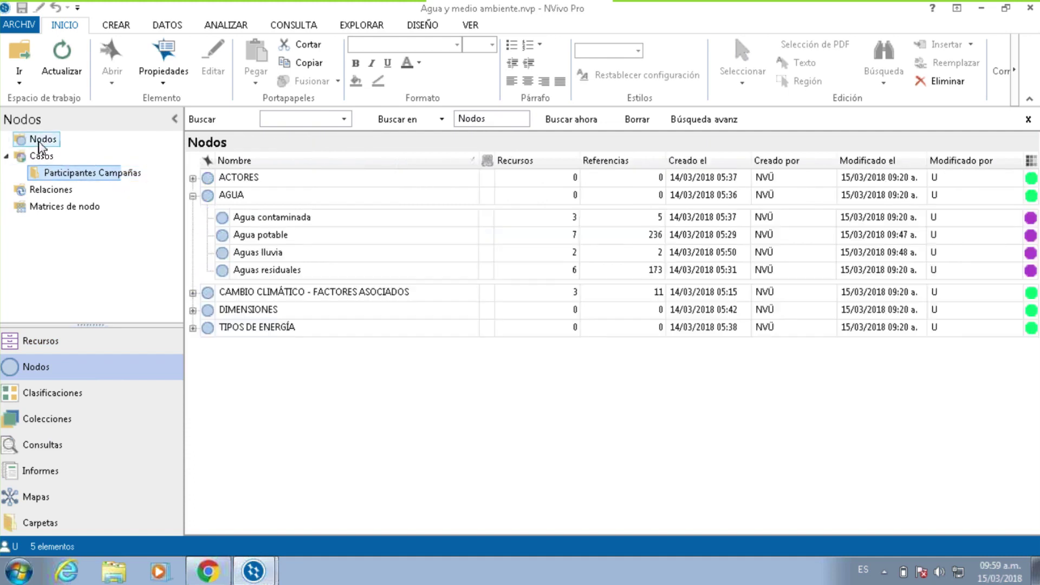
click(292, 241)
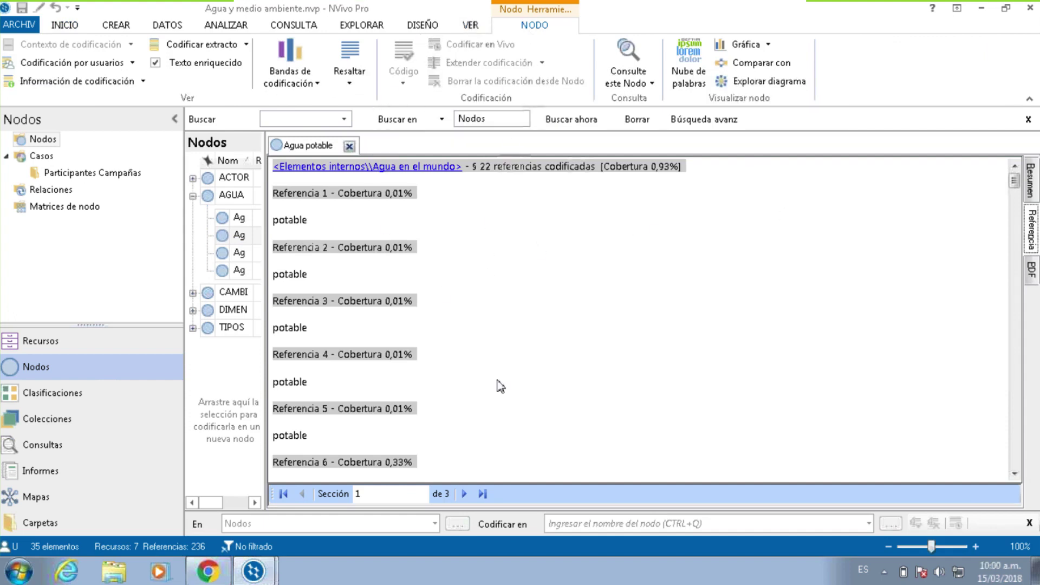
Show coding stripes for all nodes beside the Agua potable references and widen the stripes area to about half the window.
click(470, 24)
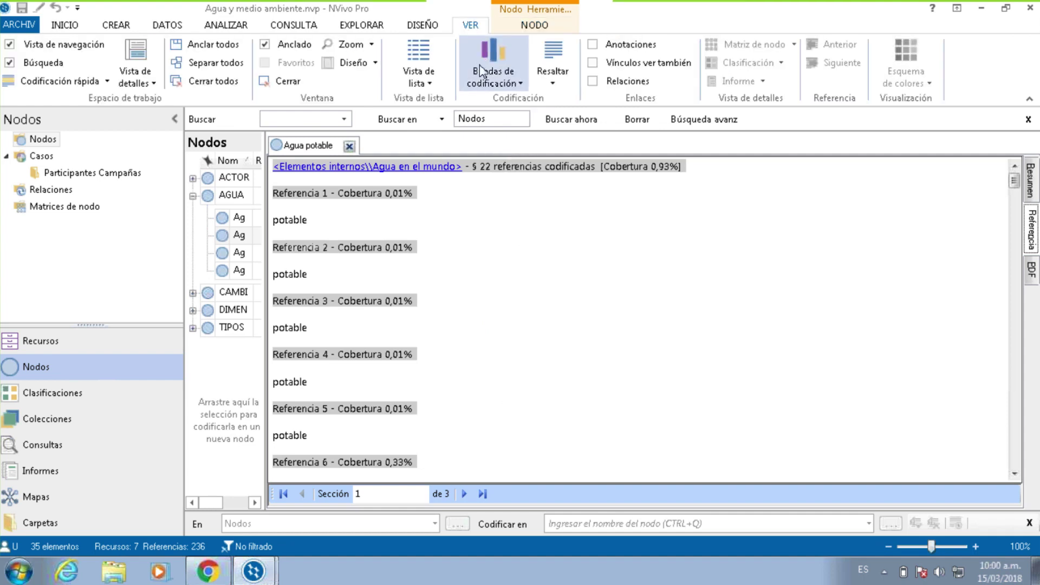
click(493, 77)
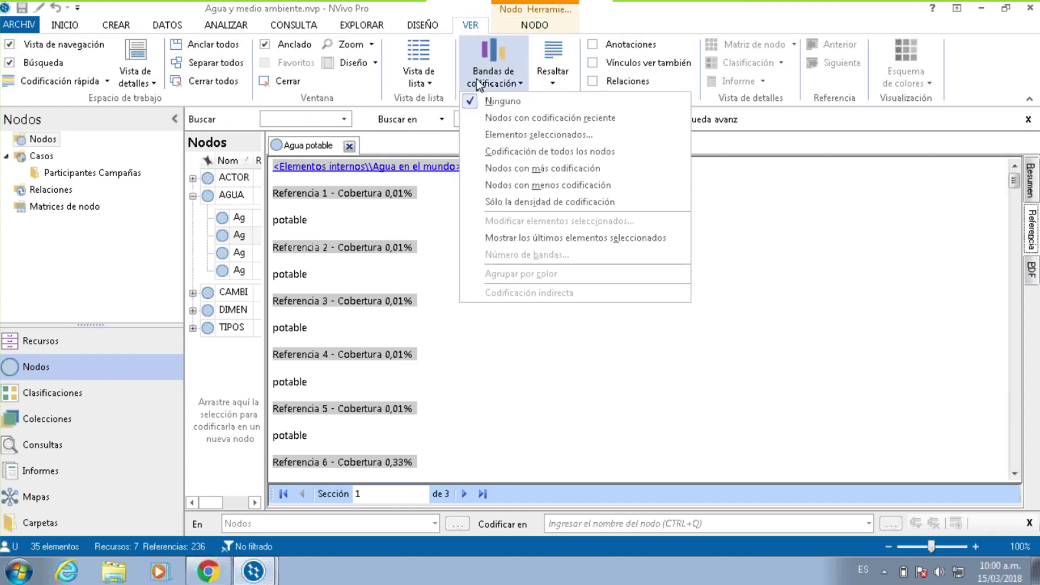
click(552, 151)
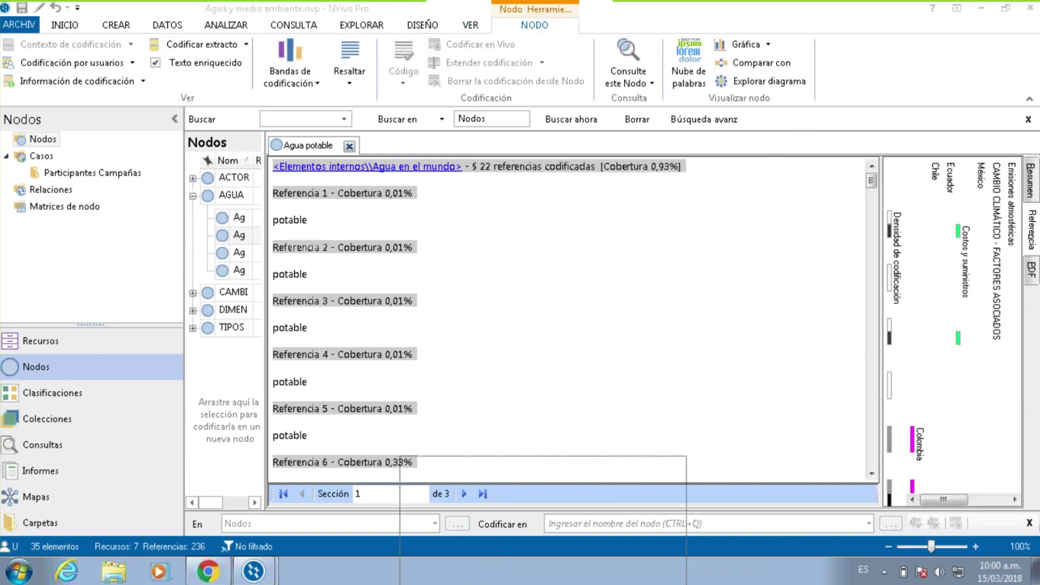
drag(880, 233, 482, 274)
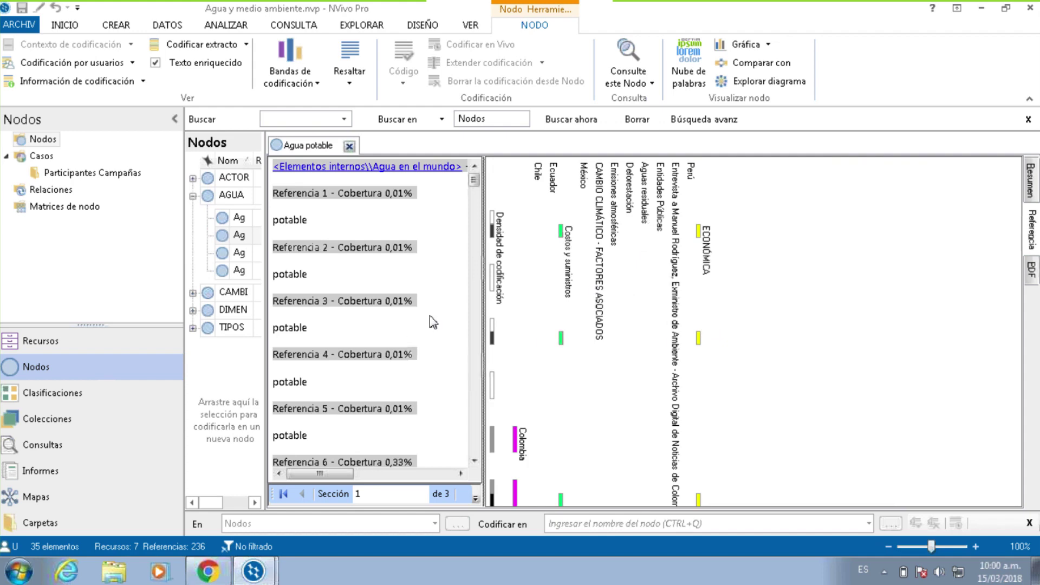
Examine the Agua potable coded references alongside their coding stripes, then close the node.
scroll(388, 311, down, 10)
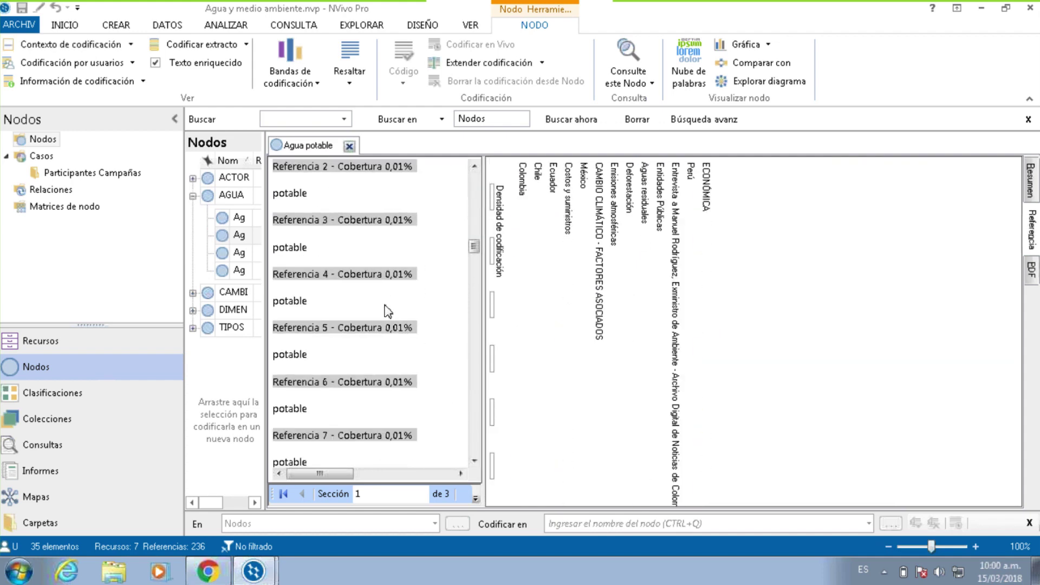
scroll(388, 311, down, 15)
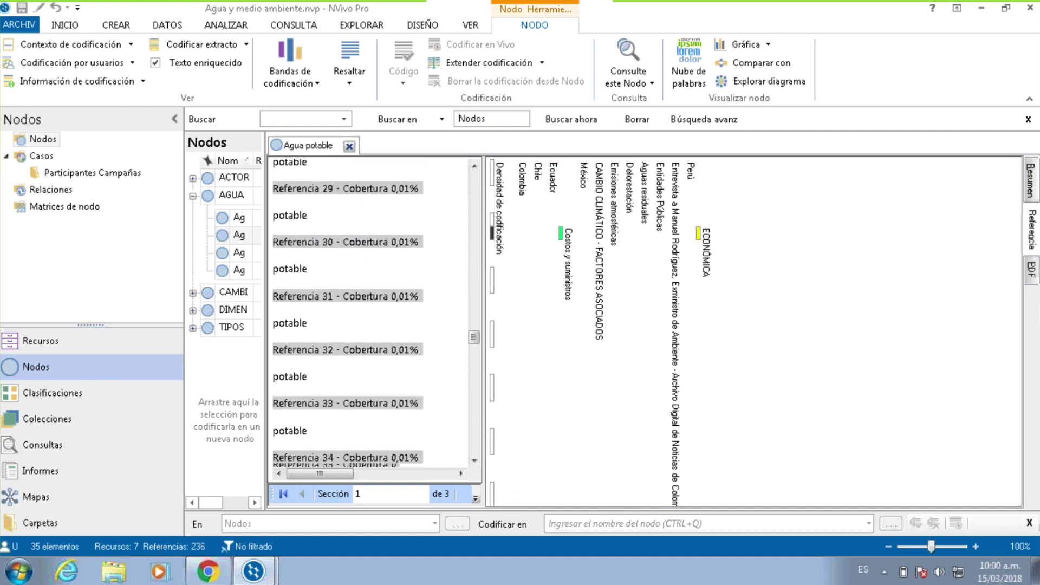
scroll(373, 311, down, 10)
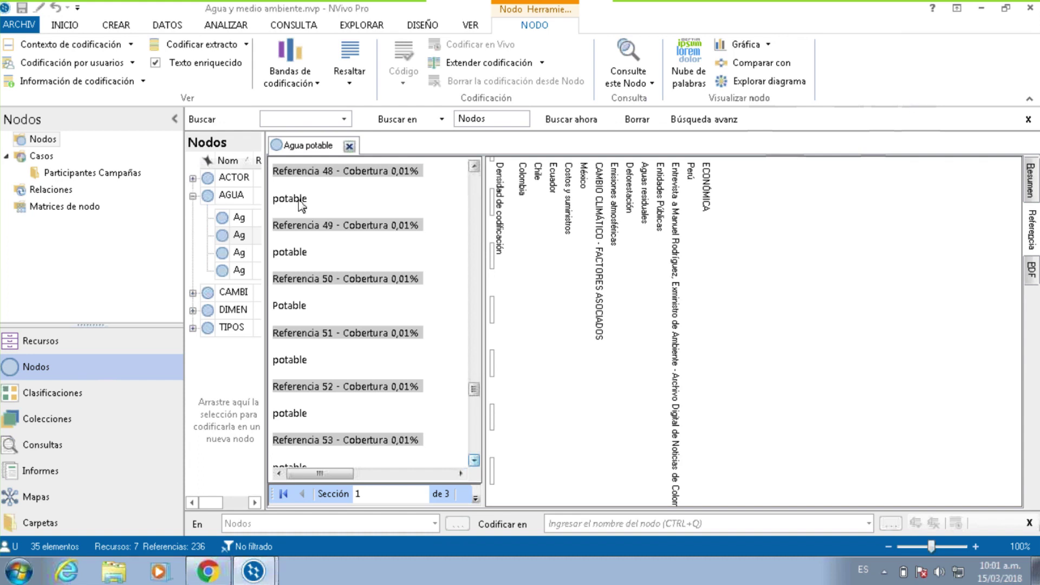
click(349, 146)
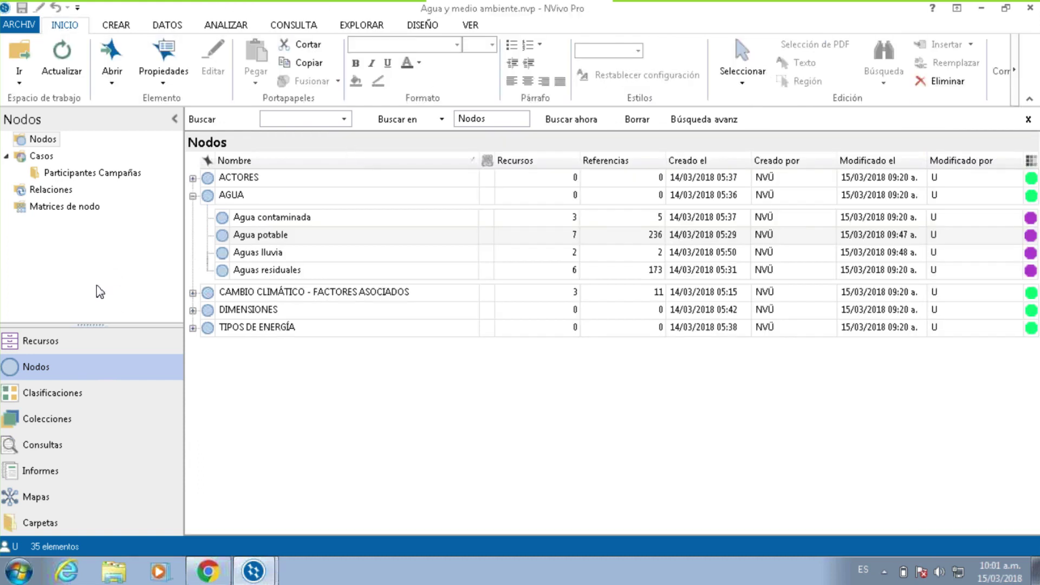
Return to the undocked framework matrix window and close it.
click(253, 570)
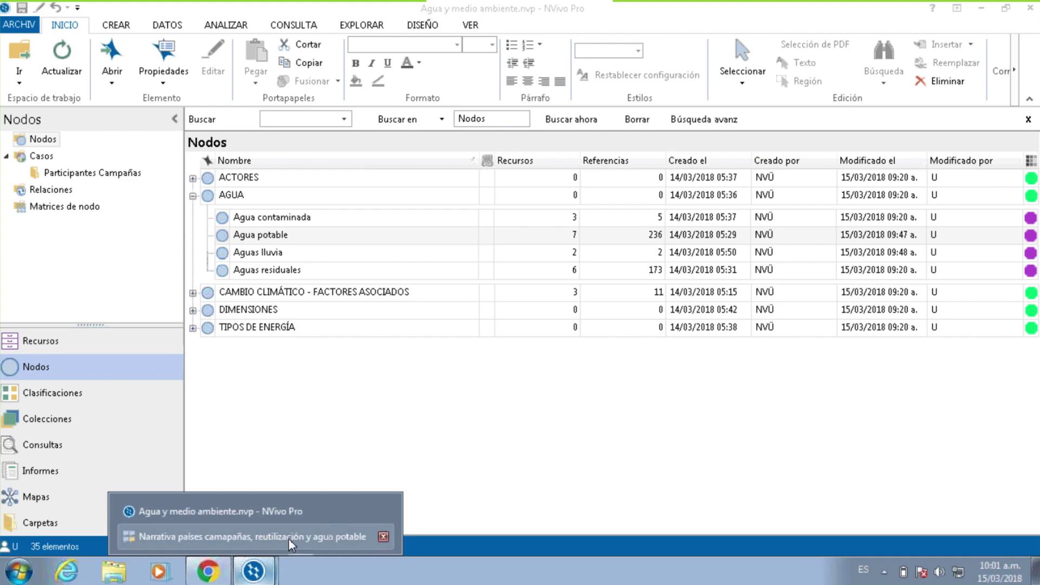
click(326, 527)
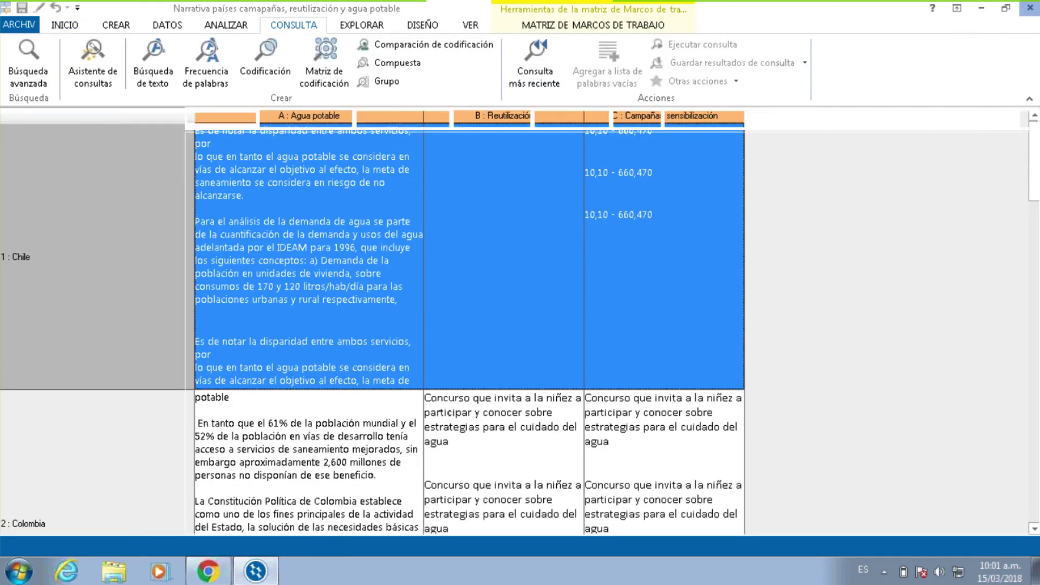
click(1029, 8)
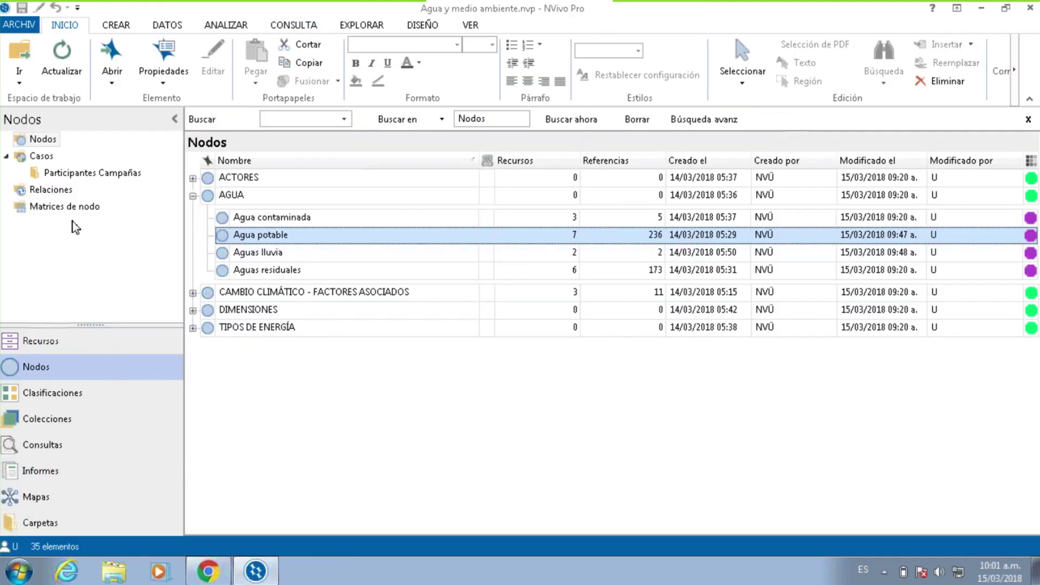
Delete the framework matrix "Narrativa países camapañas, reutilización y agua potable" from the project's resources.
click(38, 341)
click(427, 253)
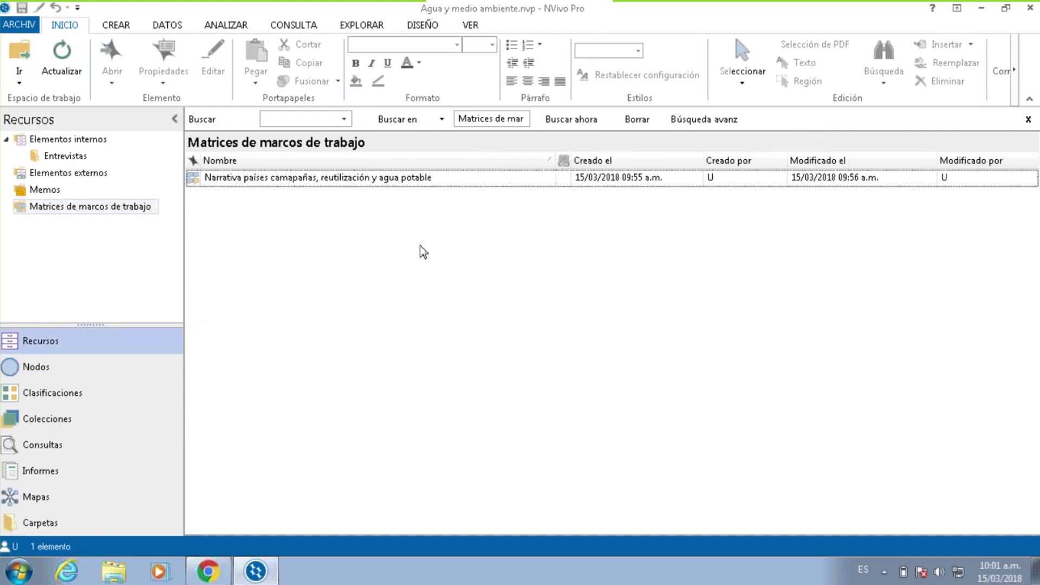
click(438, 180)
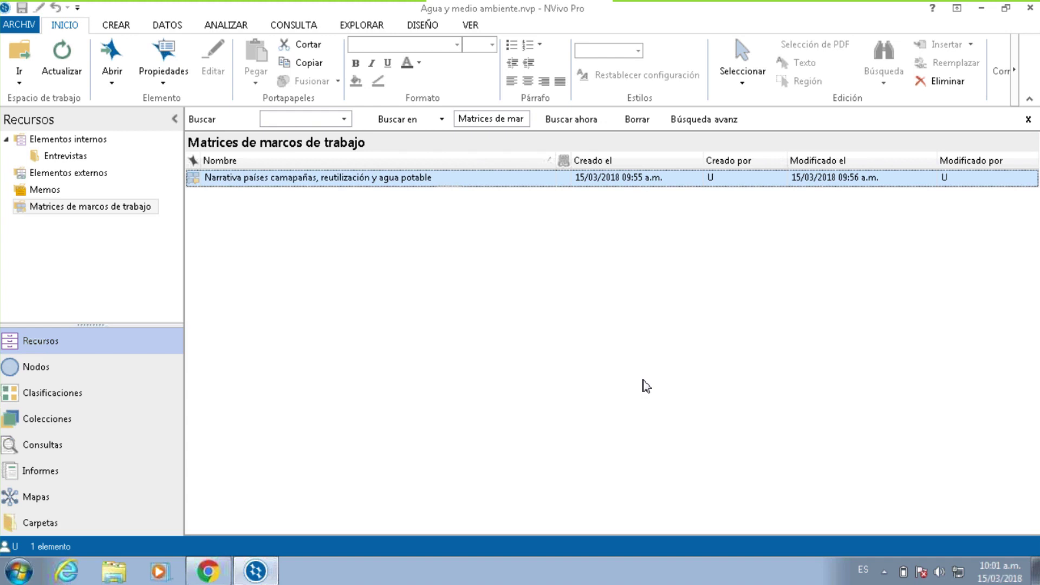
key(Delete)
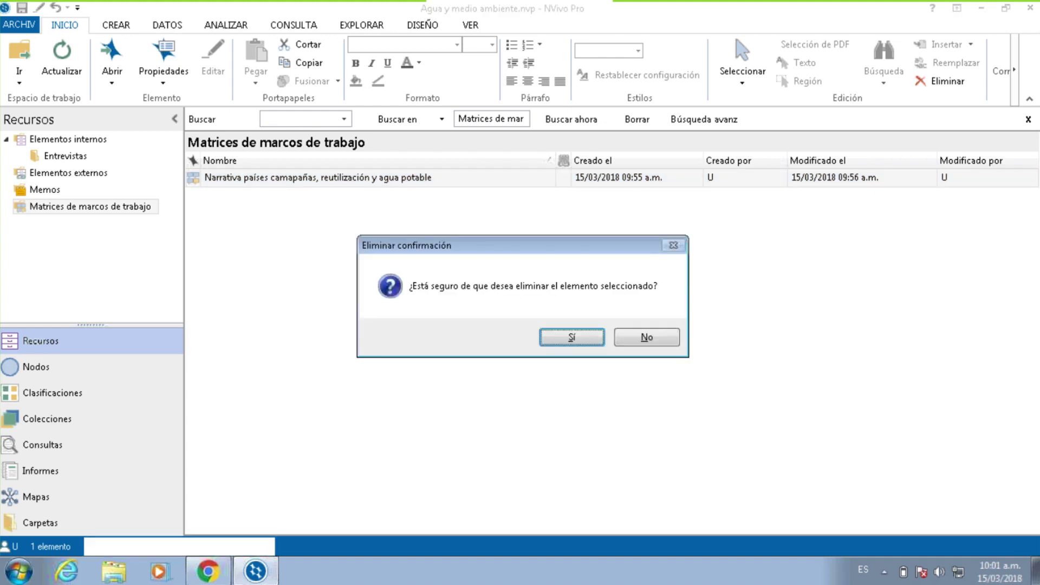
key(Return)
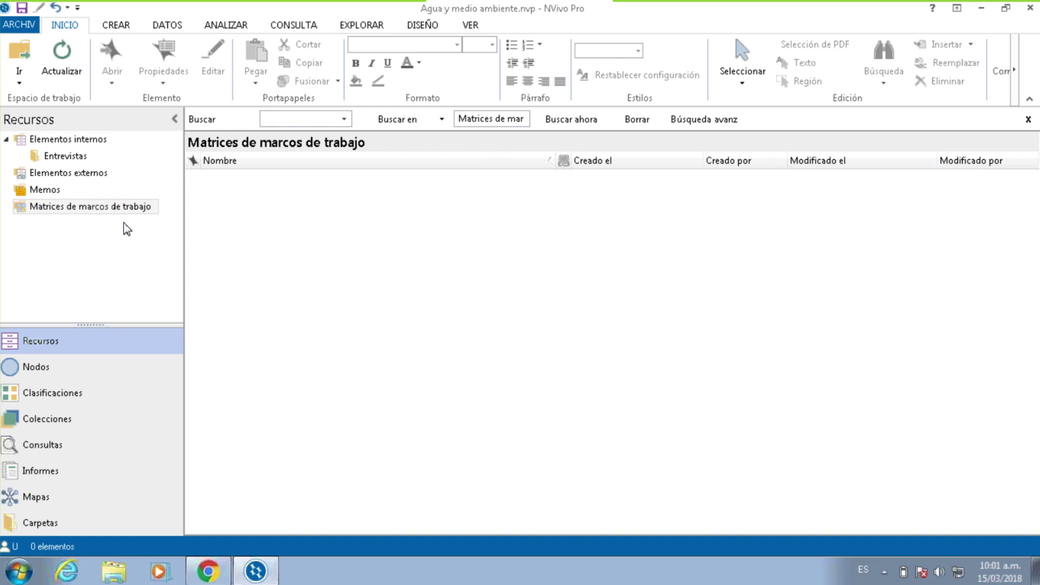
Start a new framework matrix in the Matrices de marcos de trabajo folder and name it "Matriz 1".
right_click(378, 234)
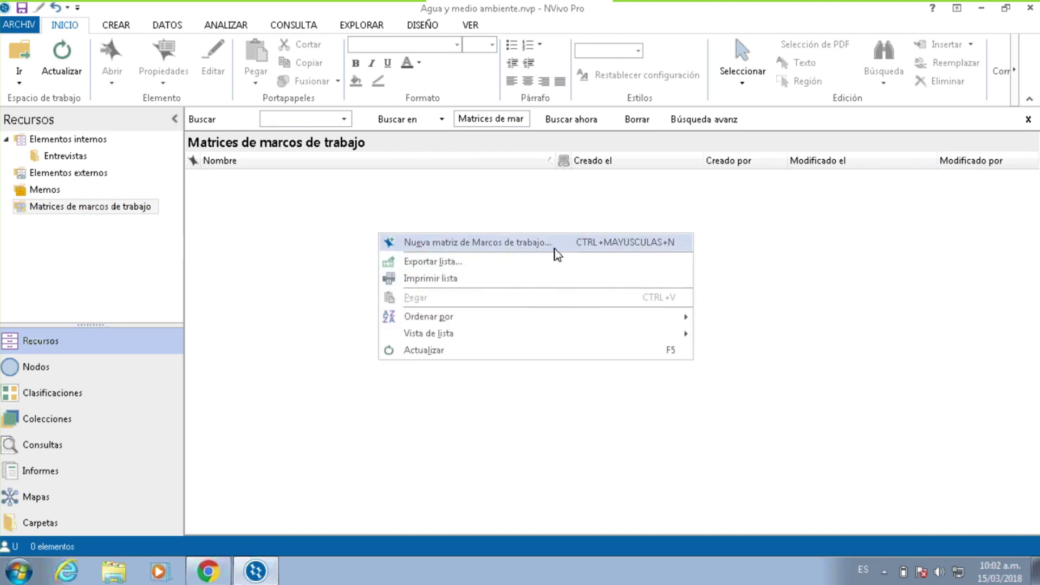
click(535, 244)
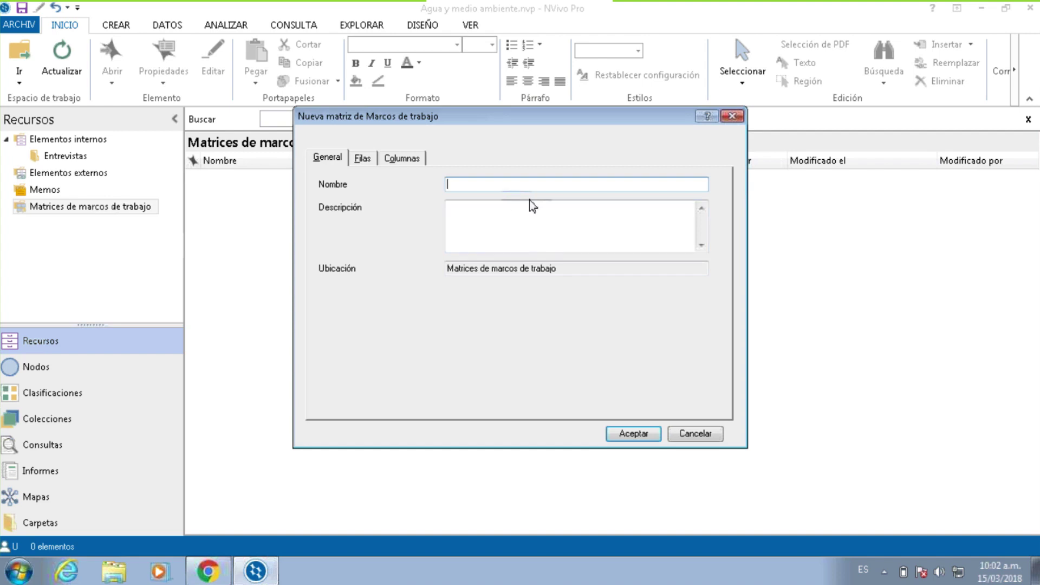
text(Matriz 1)
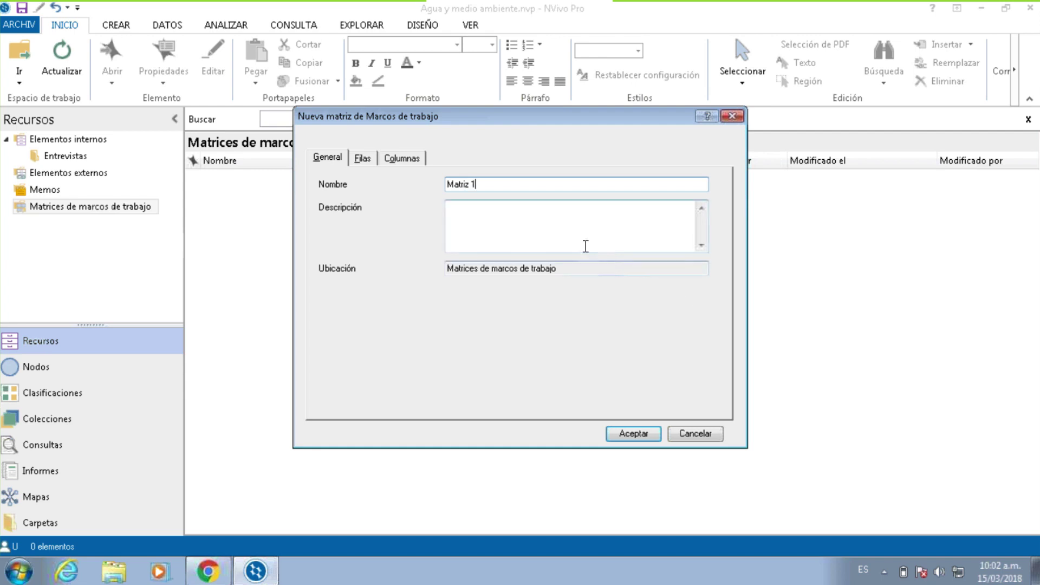
Set the matrix rows to all cases in Participantes Campañas: Chile, Colombia, Ecuador, México and Perú.
click(362, 158)
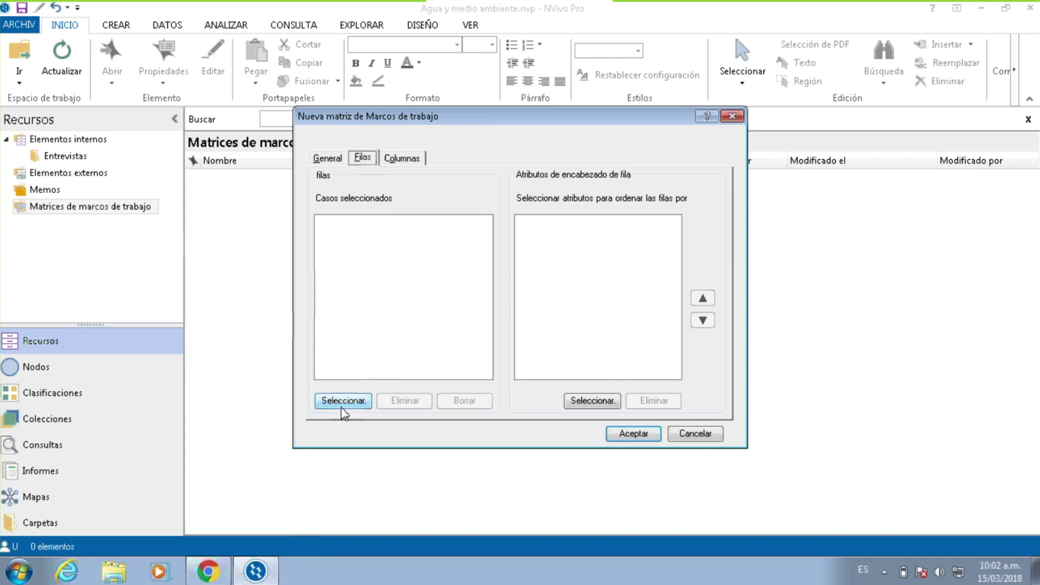
click(355, 403)
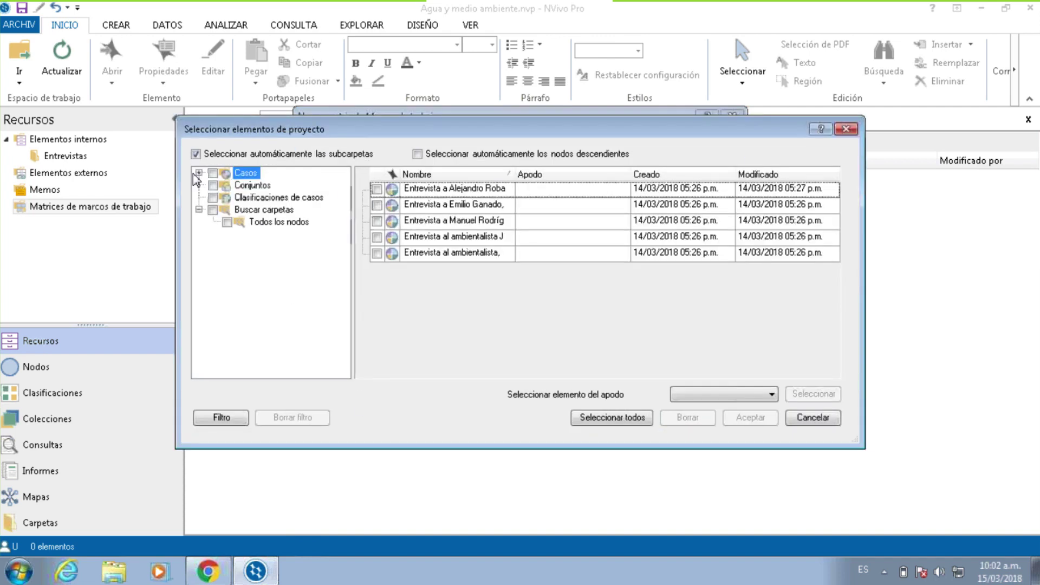
click(199, 172)
click(287, 185)
click(227, 185)
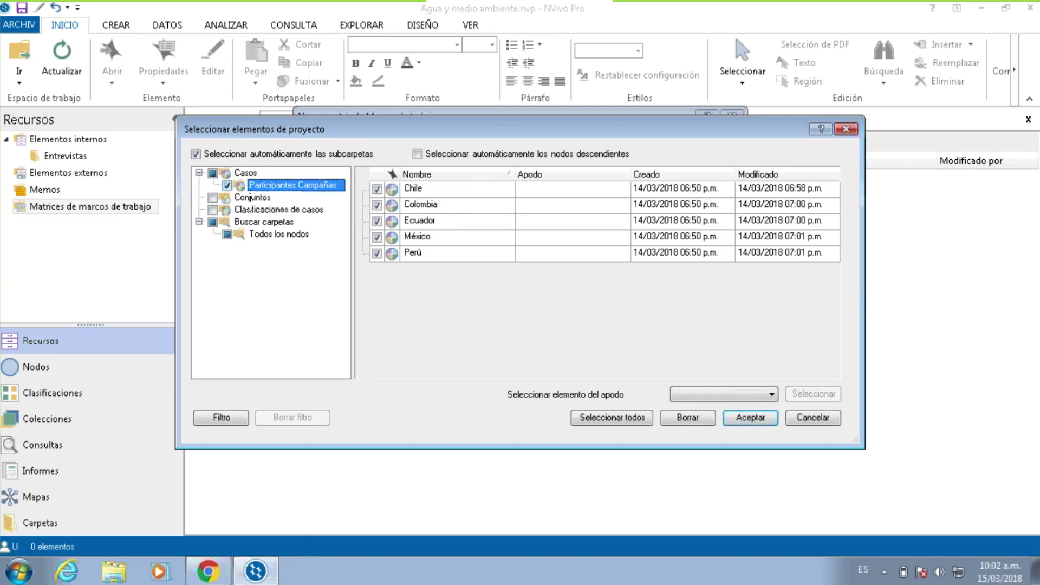
click(750, 418)
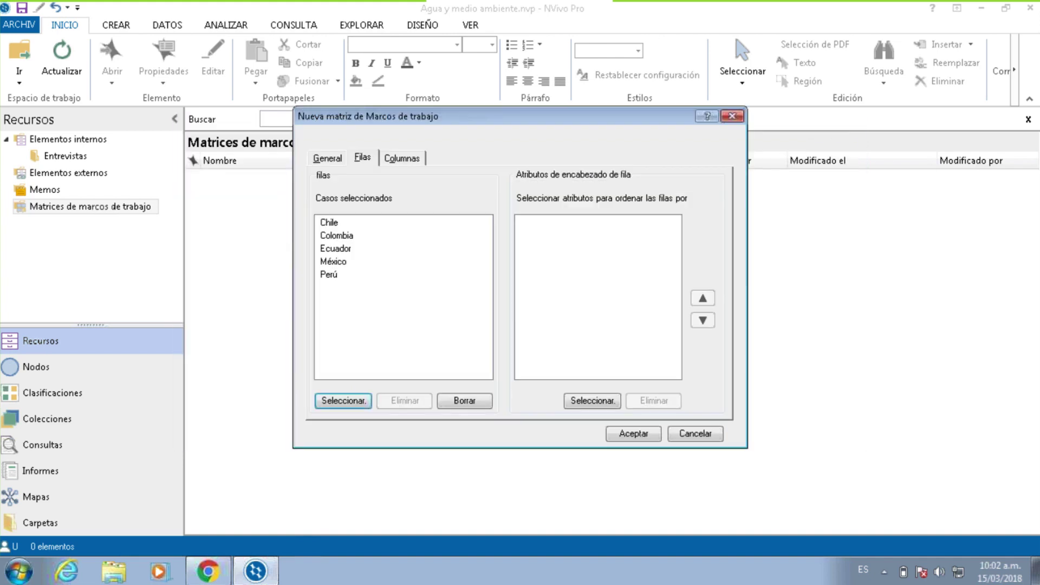
Choose theme nodes for the matrix columns, including Agua potable under AGUA and Reutilización under DIMENSIONES, IMPACTO AMBIENTAL.
click(396, 158)
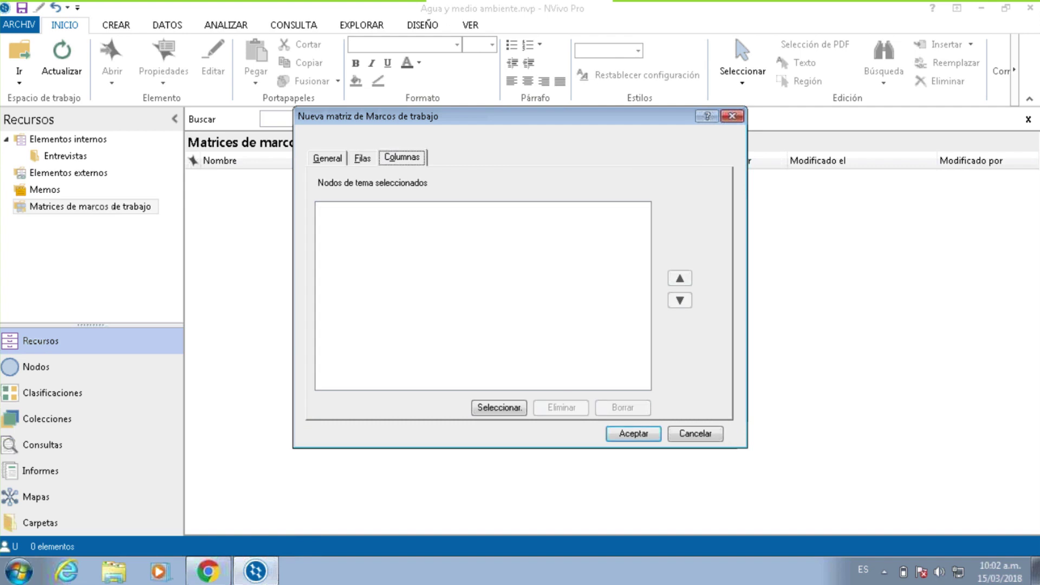
click(513, 410)
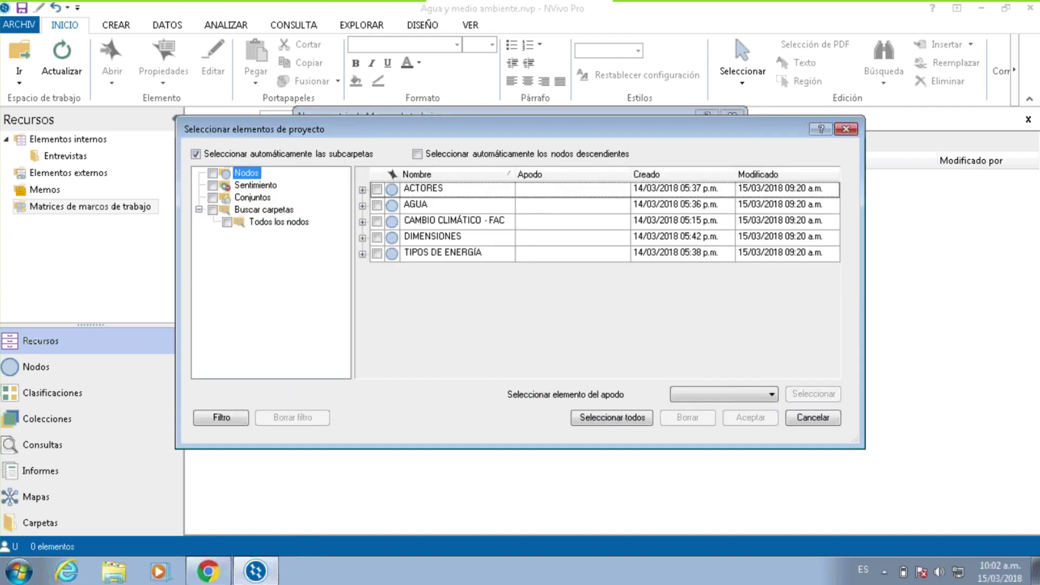
click(362, 206)
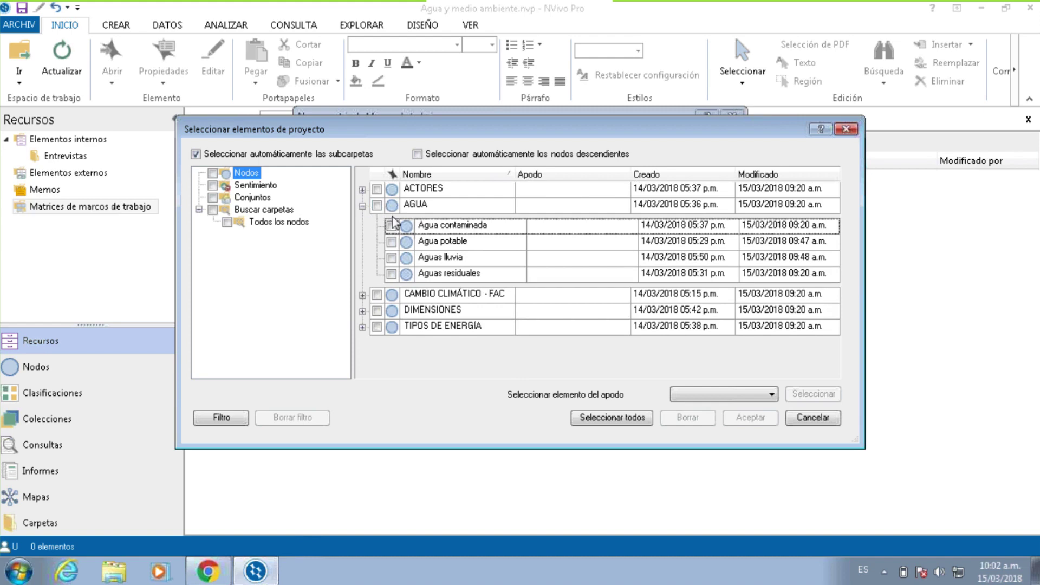
click(391, 241)
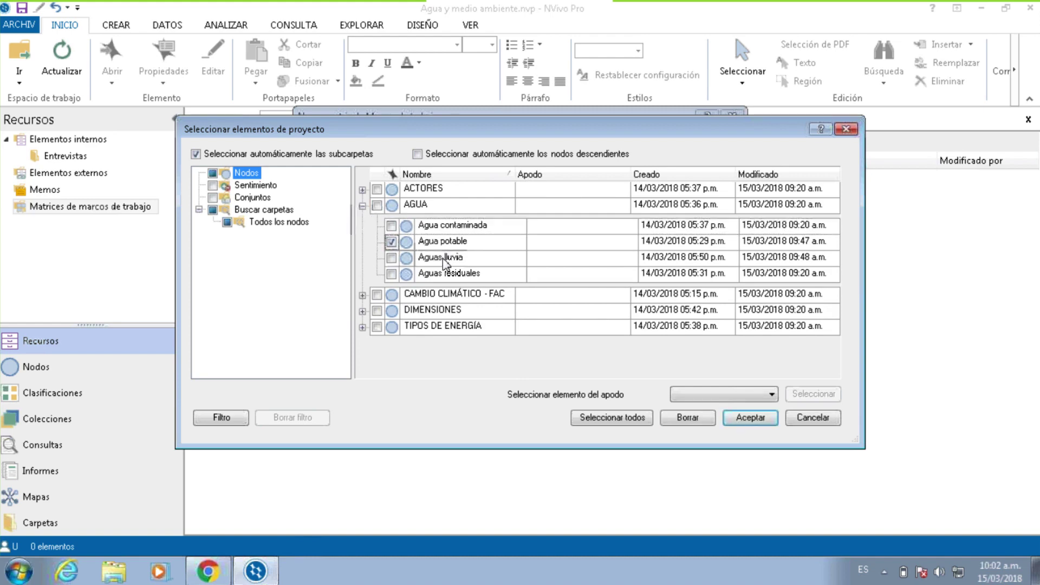
click(363, 312)
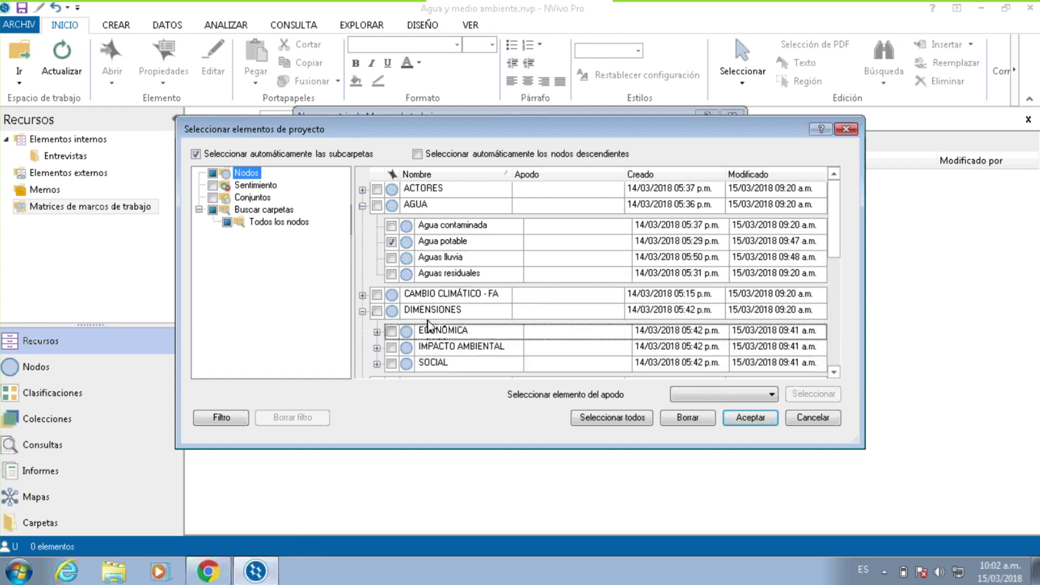
scroll(433, 327, down, 3)
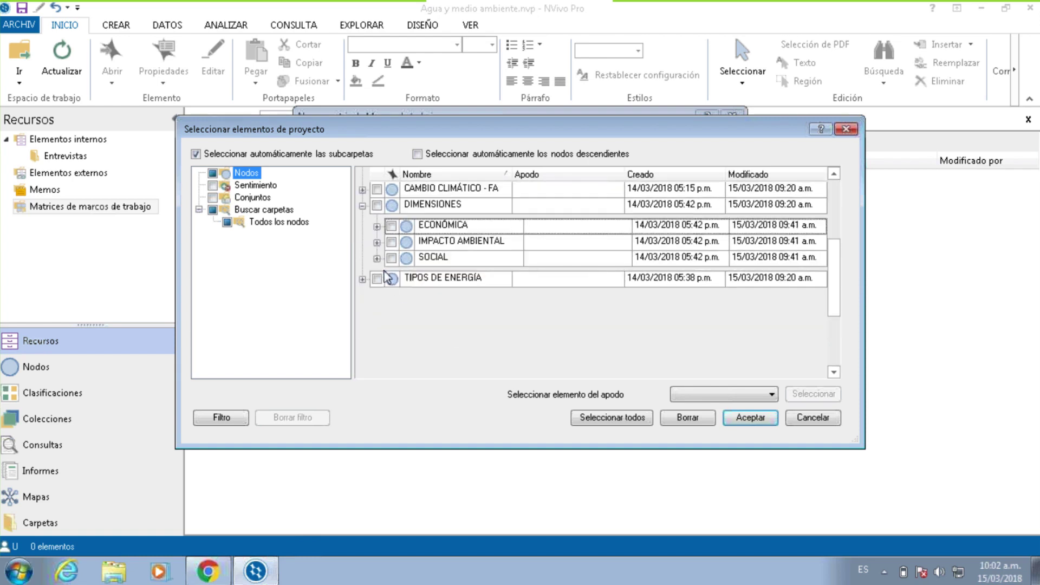
click(377, 243)
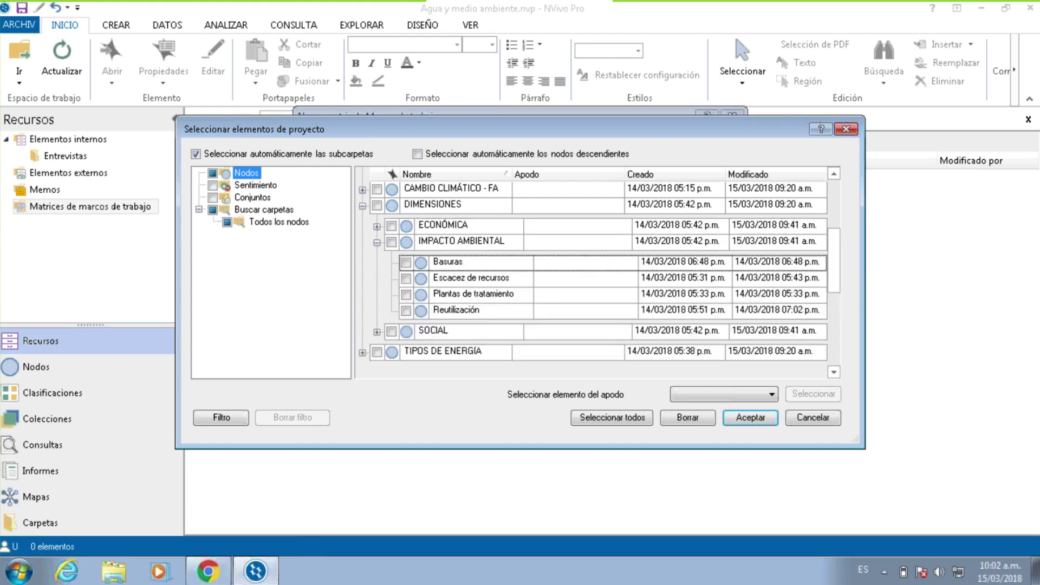
click(405, 310)
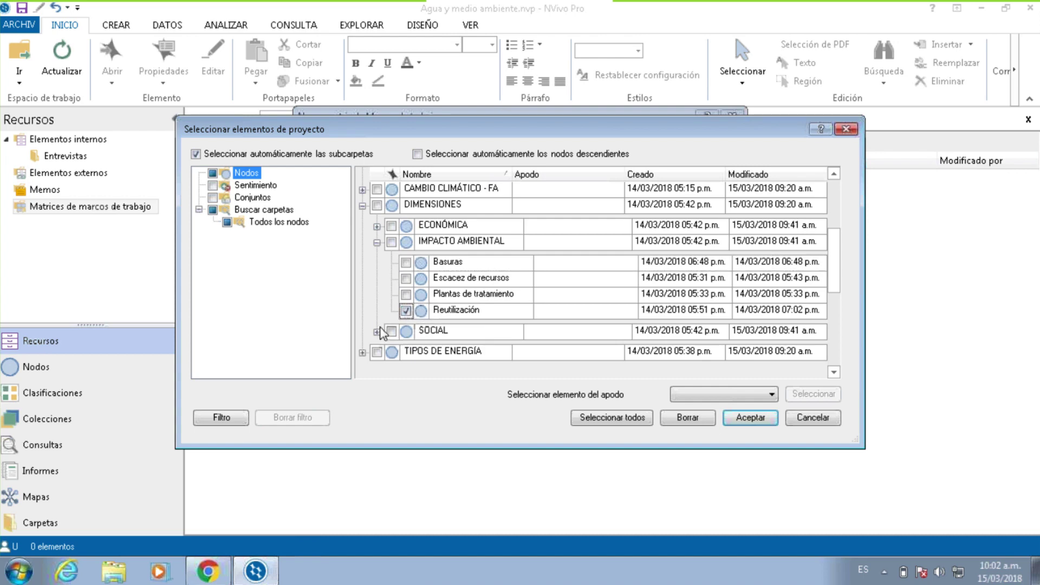
Add the Campañas sensibilización node under SOCIAL to the column selection and create the framework matrix.
scroll(398, 304, down, 1)
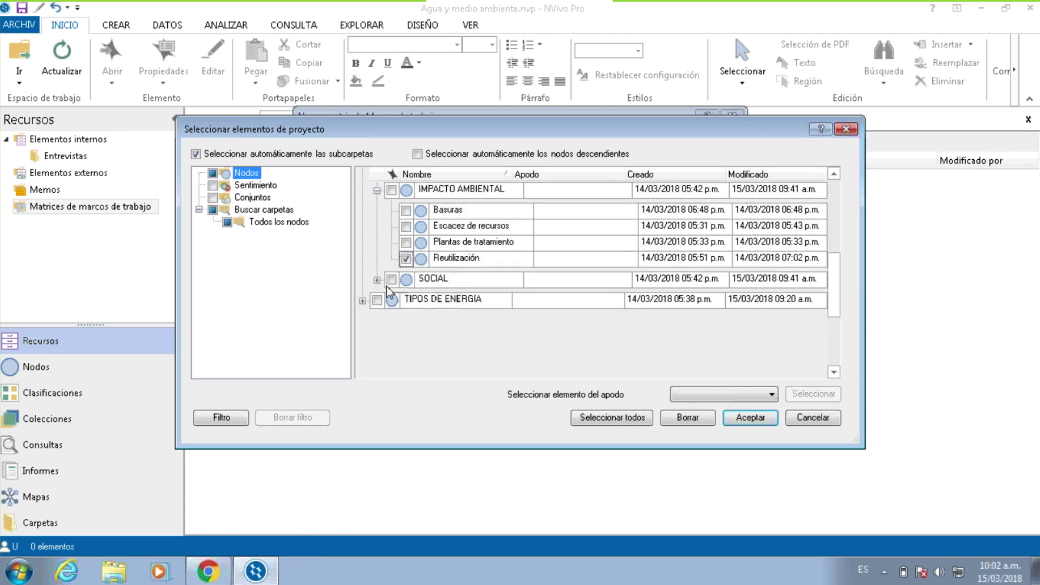
click(376, 280)
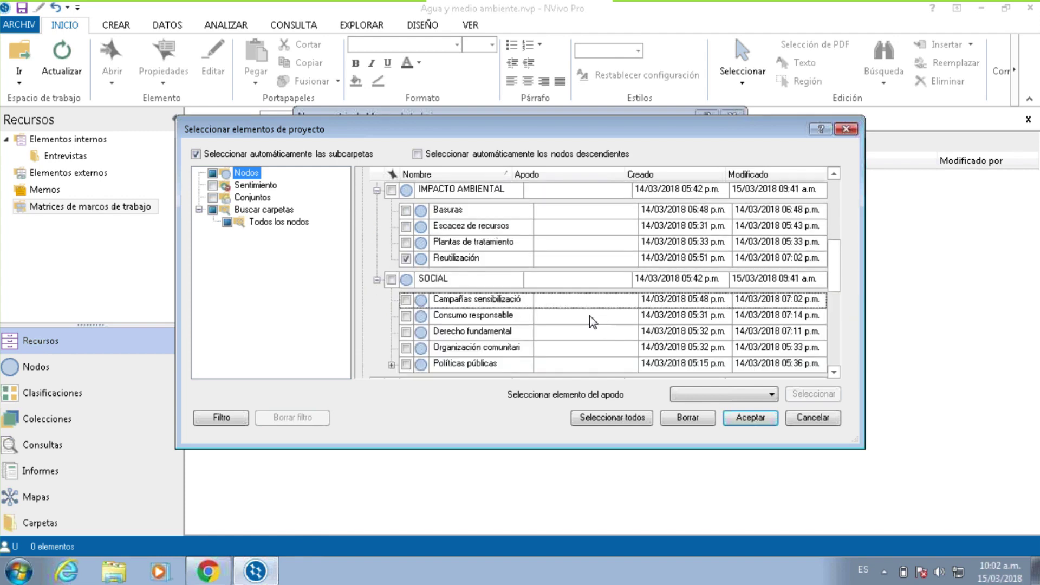
scroll(547, 317, down, 3)
scroll(461, 288, up, 1)
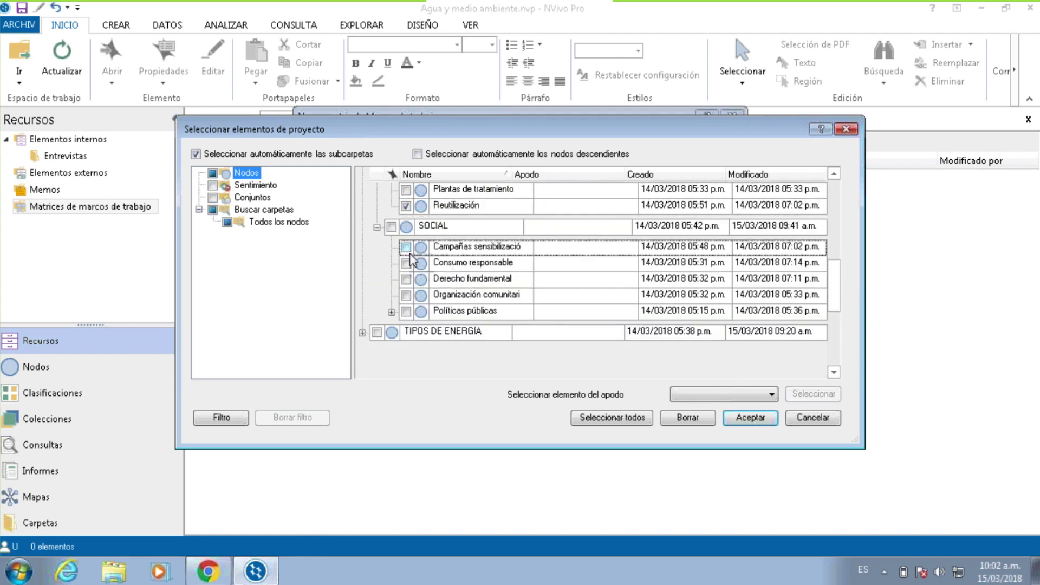
click(405, 247)
click(750, 417)
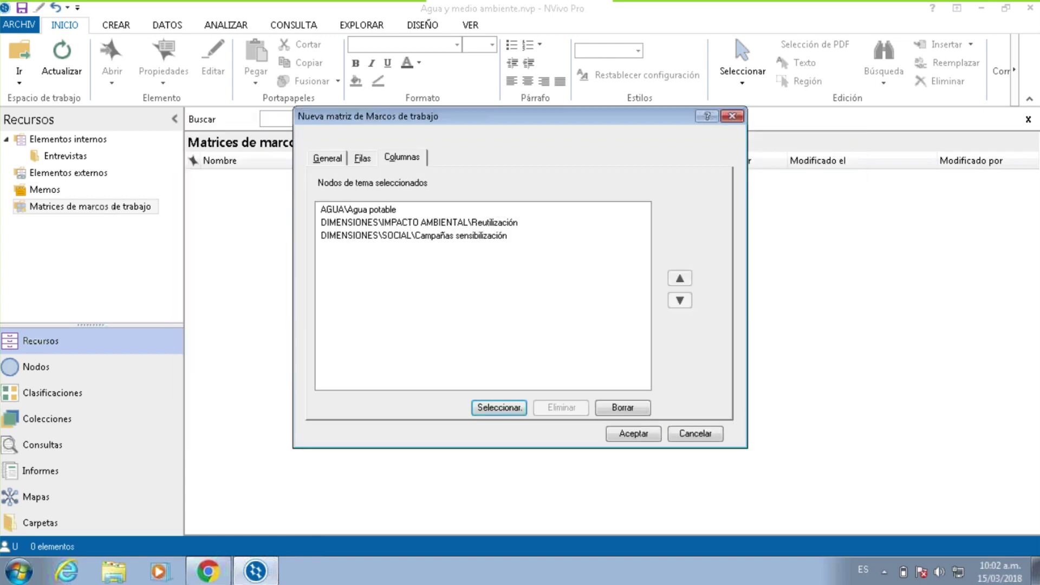
click(634, 433)
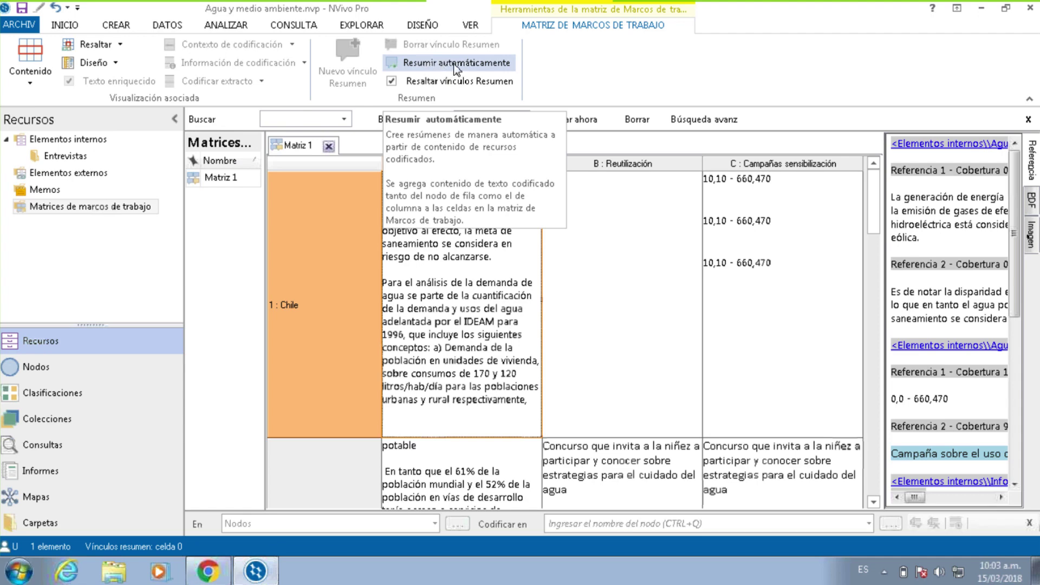
Summarize the cells of Matriz 1 automatically from the coded content and dismiss the completion notice.
click(433, 67)
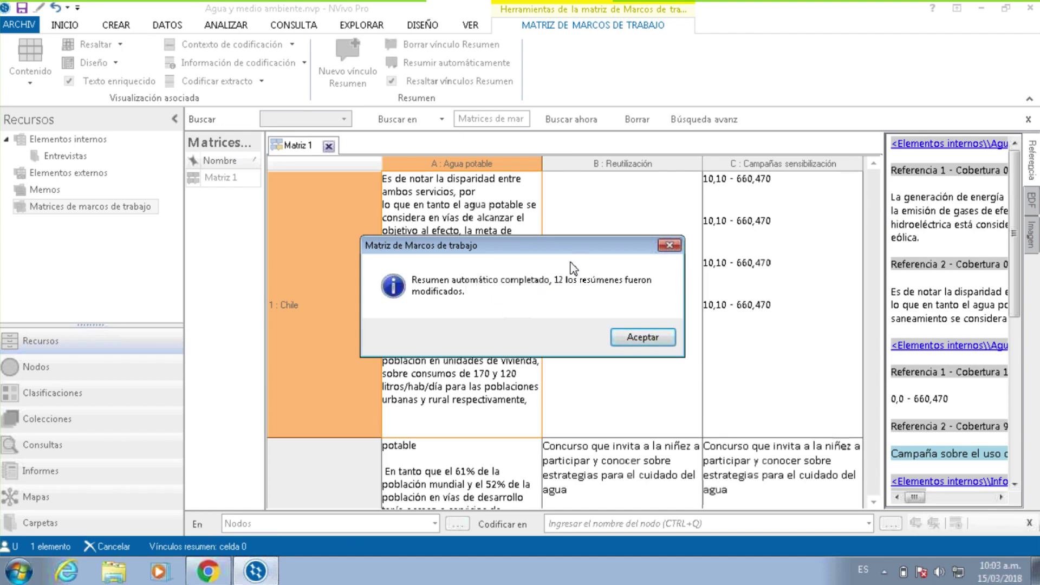
click(643, 337)
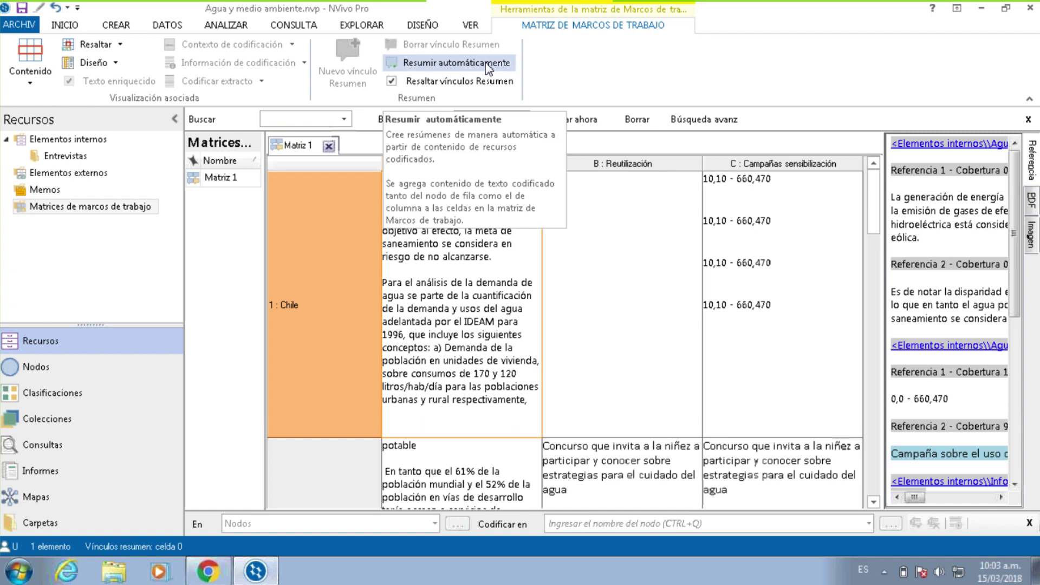
click(31, 83)
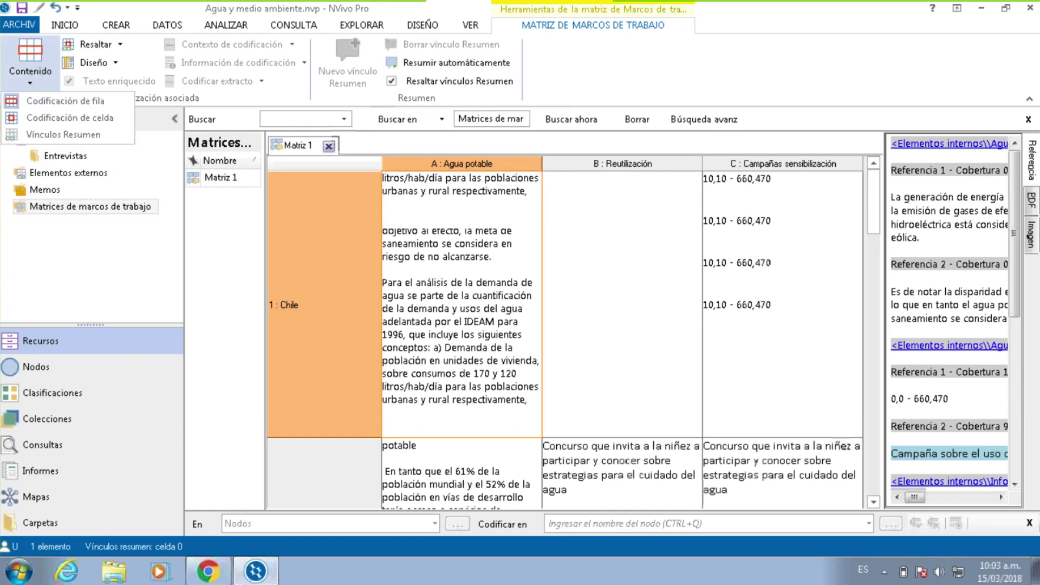
click(109, 44)
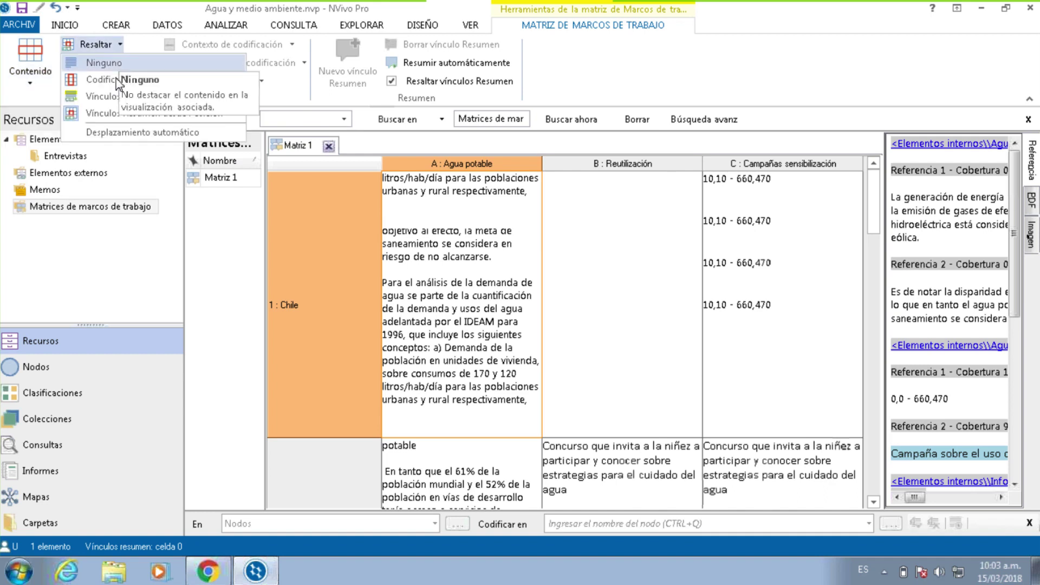
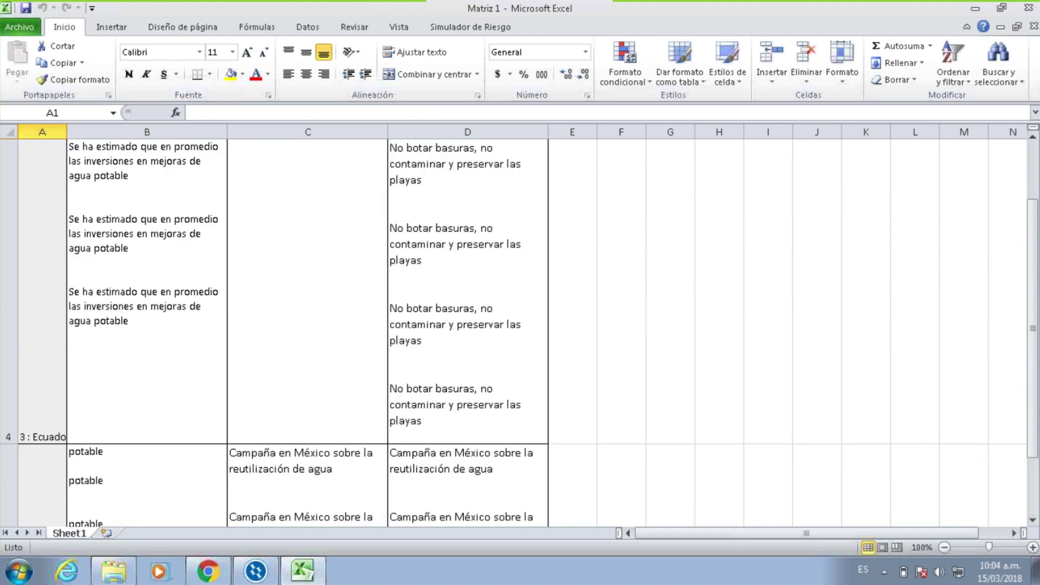
In the Matriz 1 workbook in Excel, widen column B to about 37, and widen columns C and A.
drag(227, 132, 270, 132)
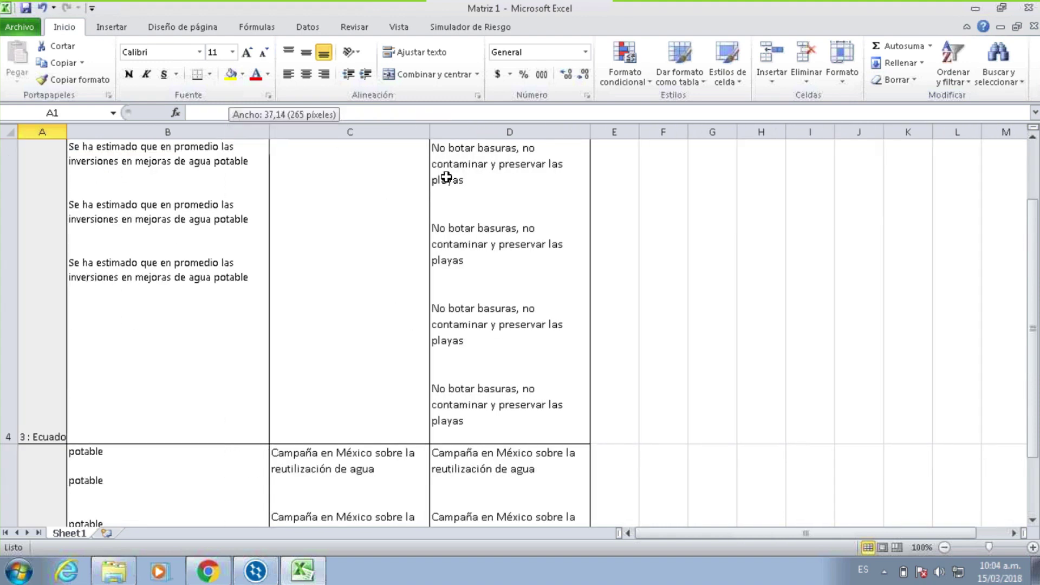
drag(426, 132, 488, 131)
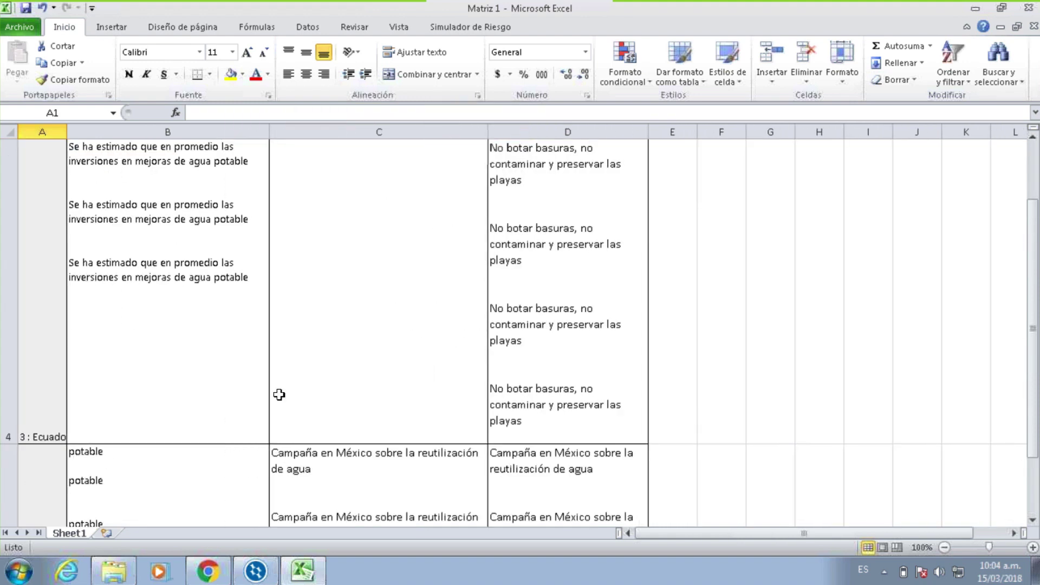
drag(66, 132, 81, 132)
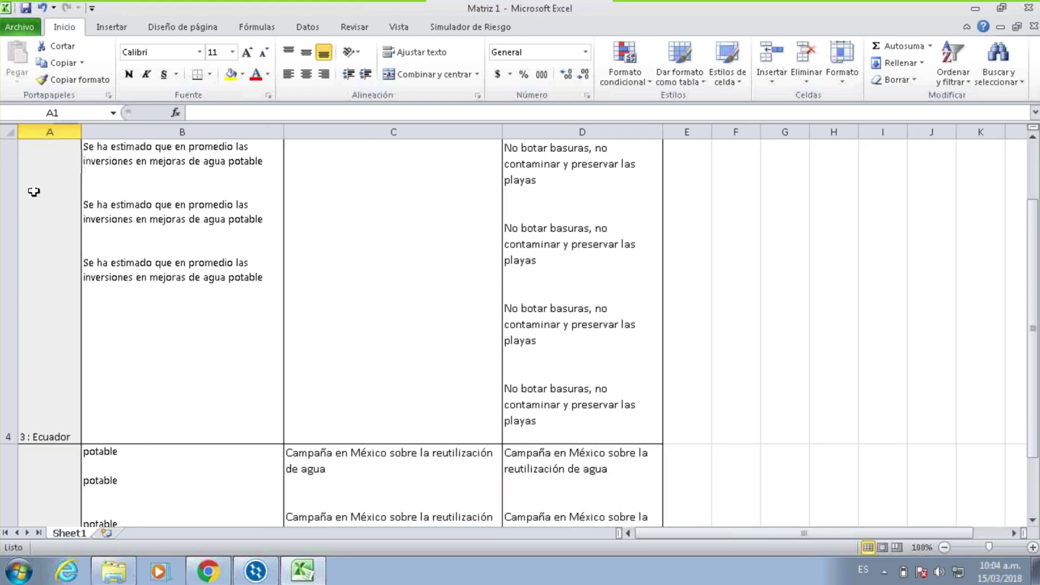
Examine the exported Matriz 1 sheet, from the Agua potable summaries in the first row to the end of the data.
click(577, 293)
scroll(569, 234, up, 1)
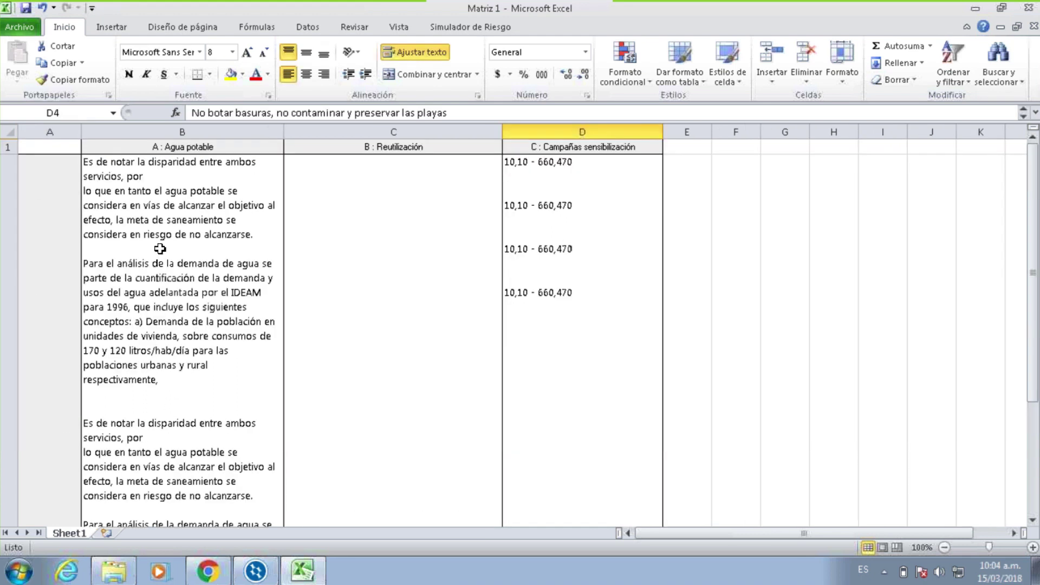
click(172, 275)
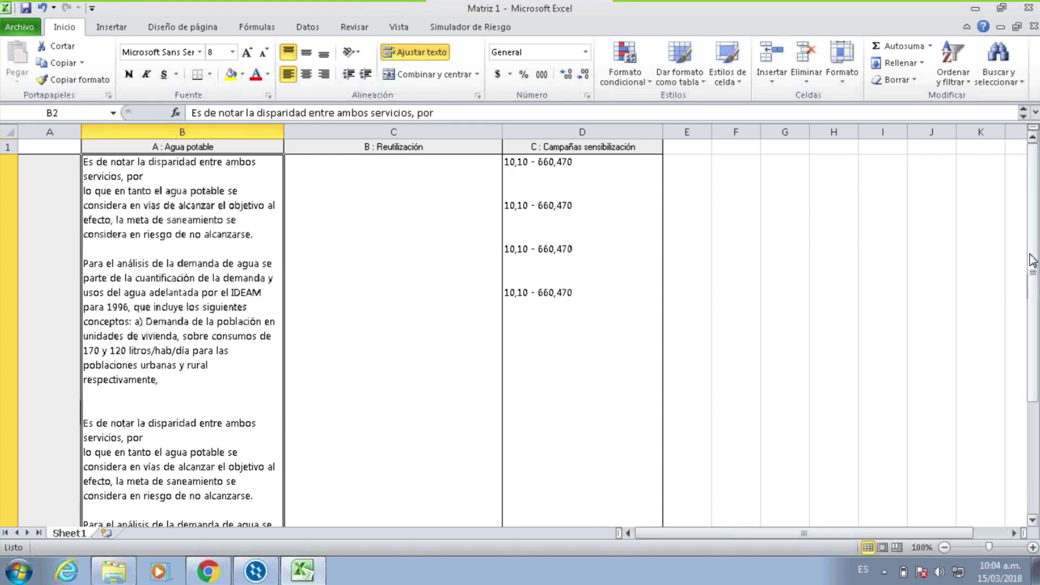
drag(1033, 259, 1033, 276)
click(1033, 520)
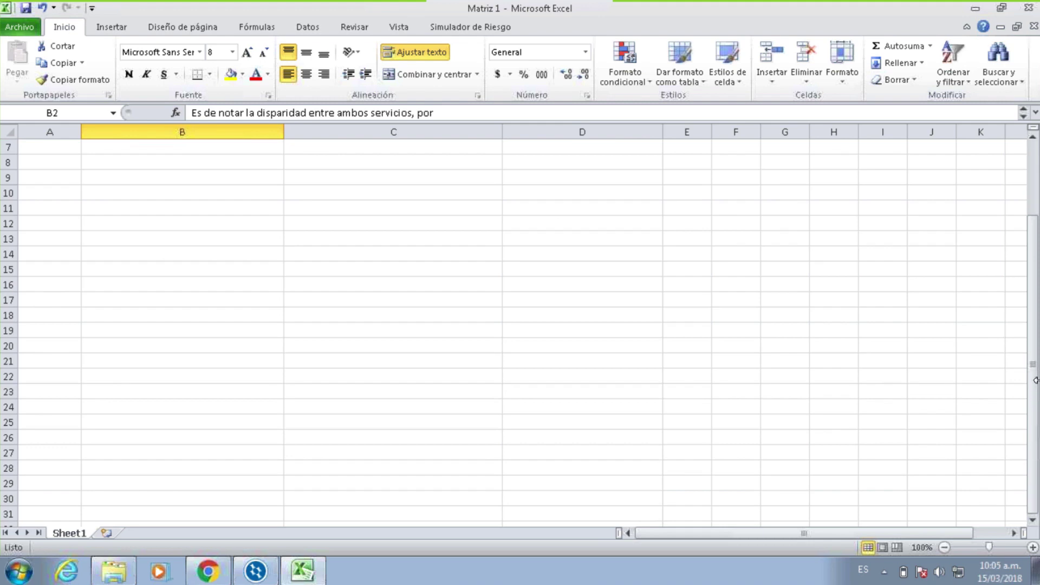
drag(1033, 362, 1032, 273)
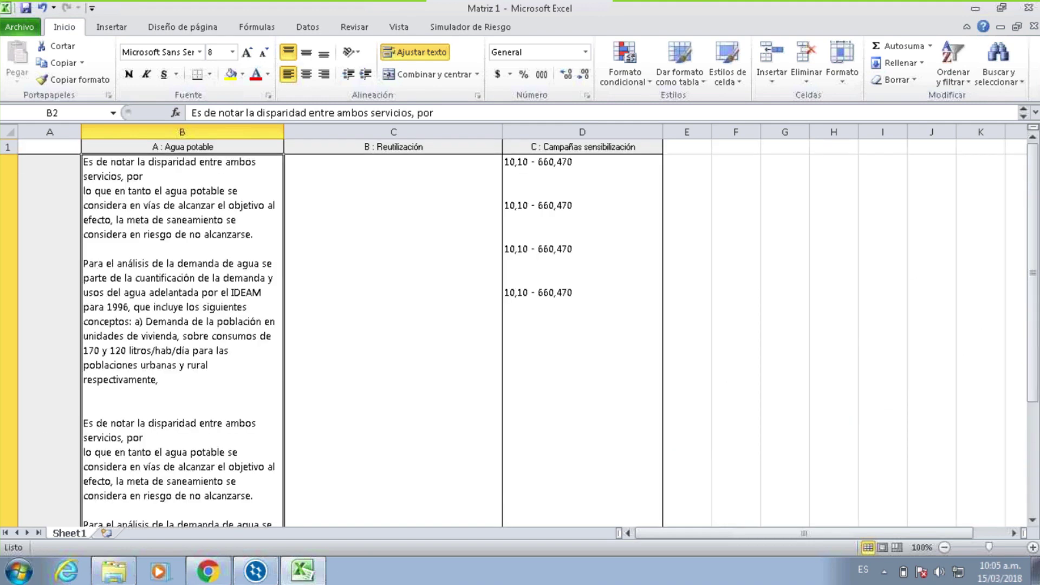
scroll(520, 334, down, 4)
scroll(520, 333, up, 4)
Widen the Campañas sensibilización column slightly, look over the exported summaries once more, and close the Matriz 1 workbook.
drag(662, 132, 679, 132)
click(803, 371)
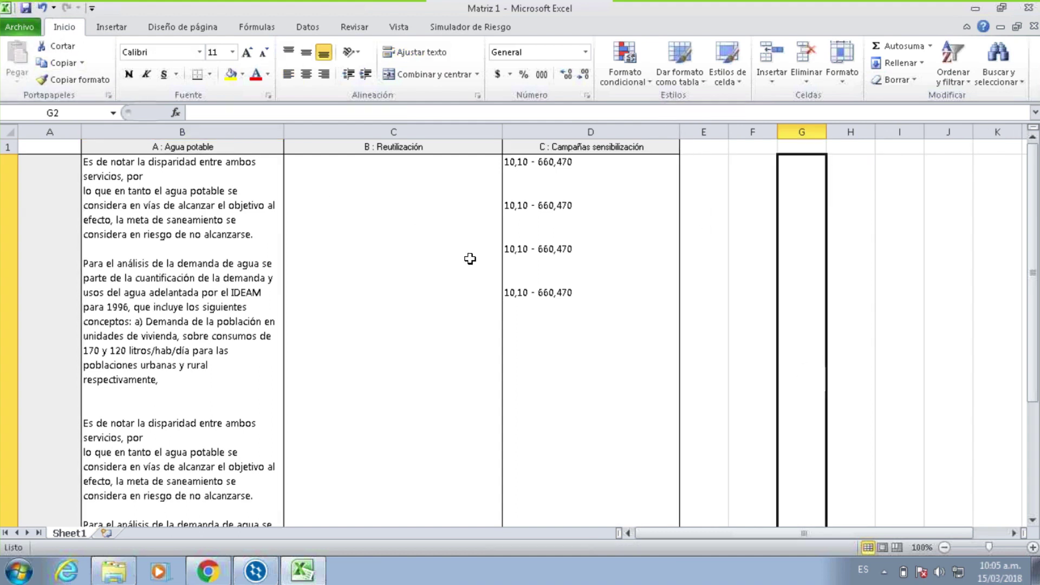
click(569, 264)
click(841, 268)
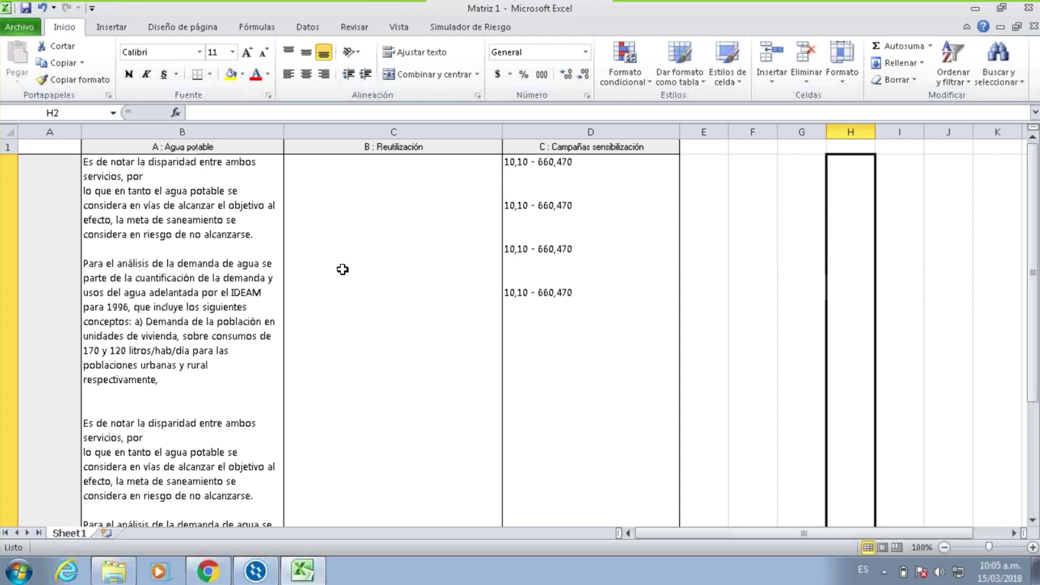
scroll(354, 263, down, 3)
scroll(354, 263, up, 3)
click(1028, 7)
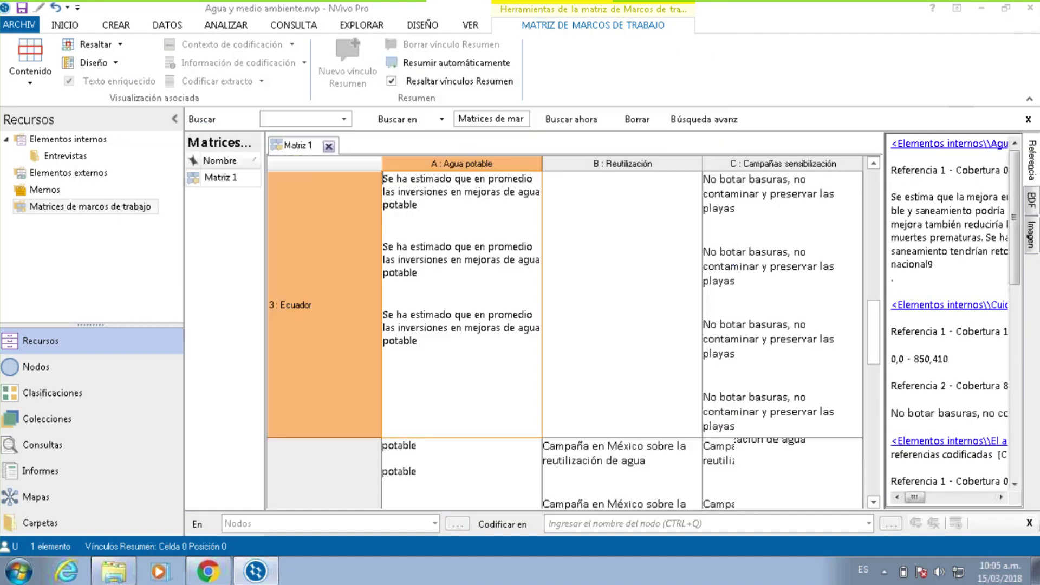
Close the Matriz 1 framework matrix.
click(720, 59)
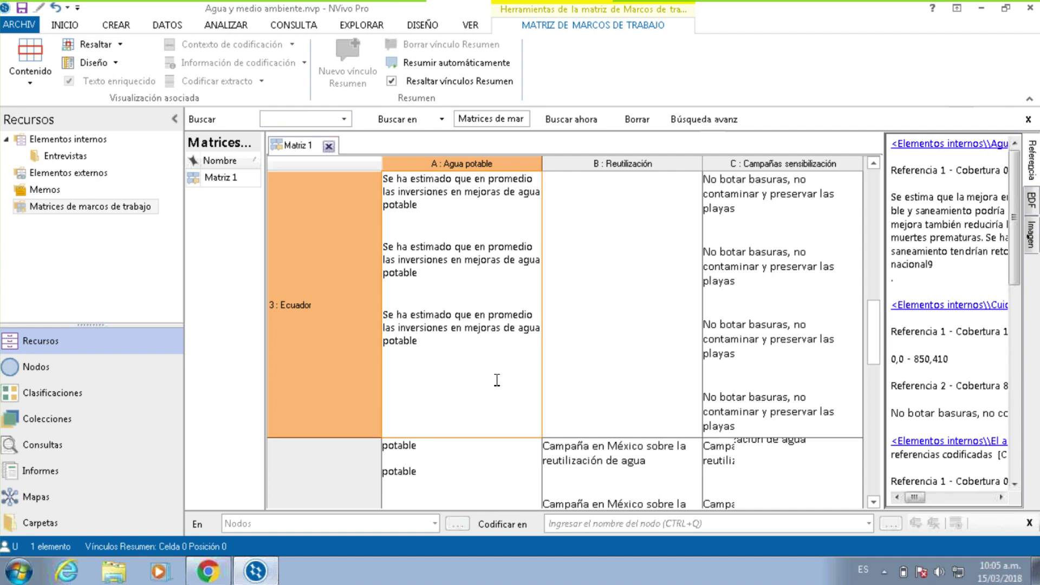
click(328, 146)
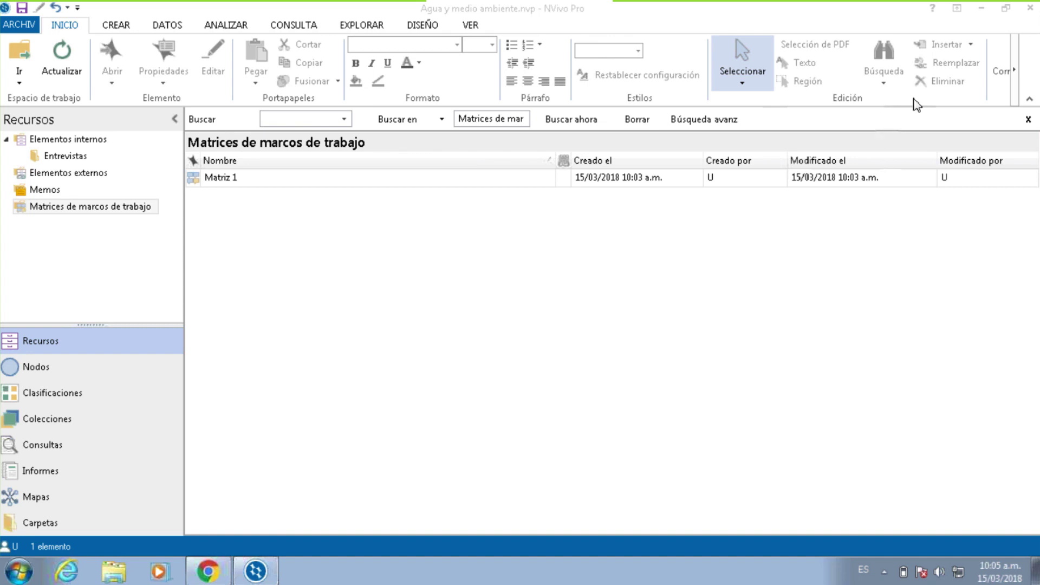
click(415, 238)
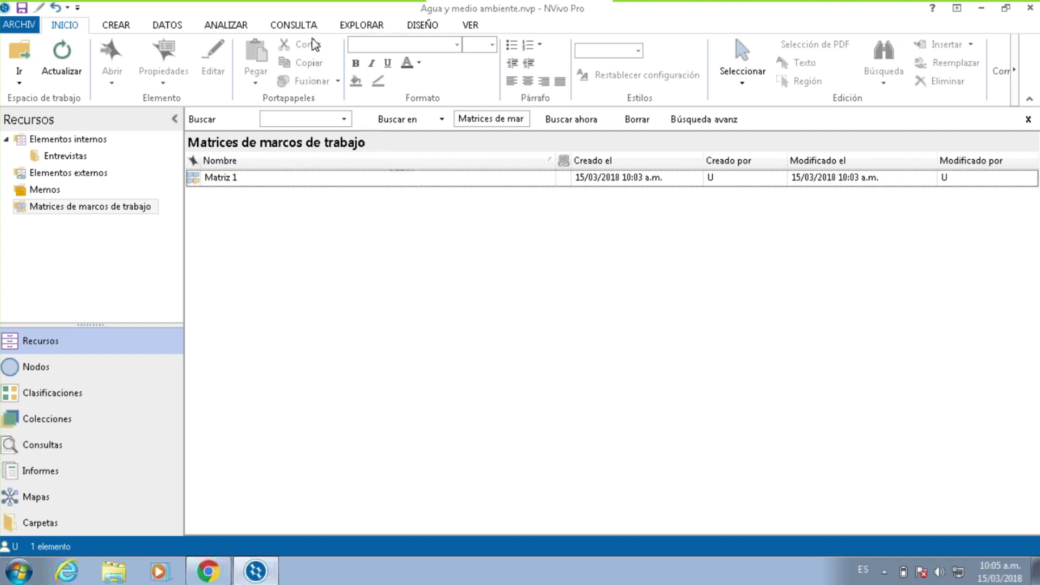
Start a word frequency query for the 100 most frequent words, minimum length 4, grouped with derived words (Con palabras derivadas).
click(297, 25)
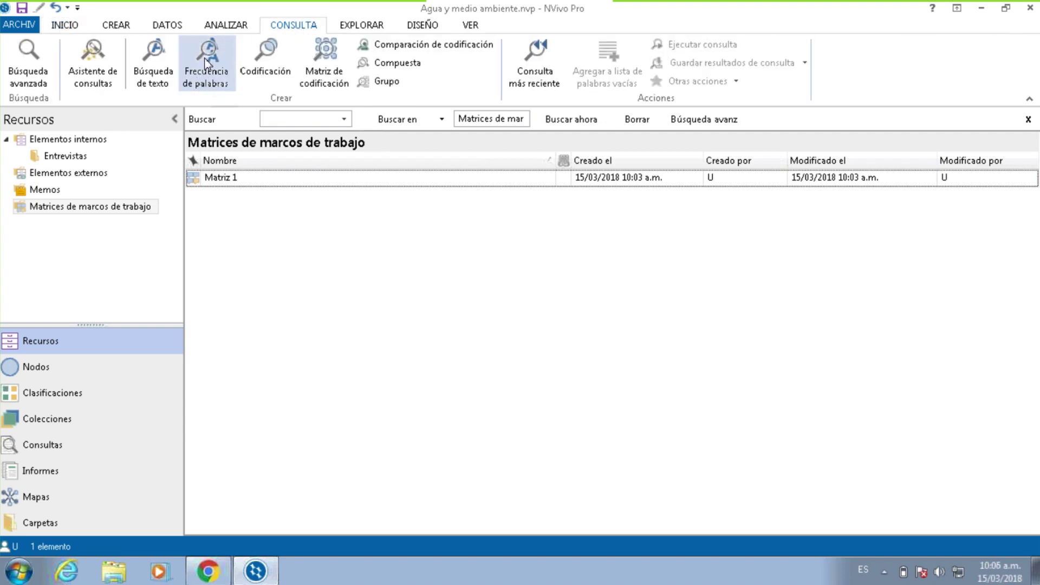
click(203, 79)
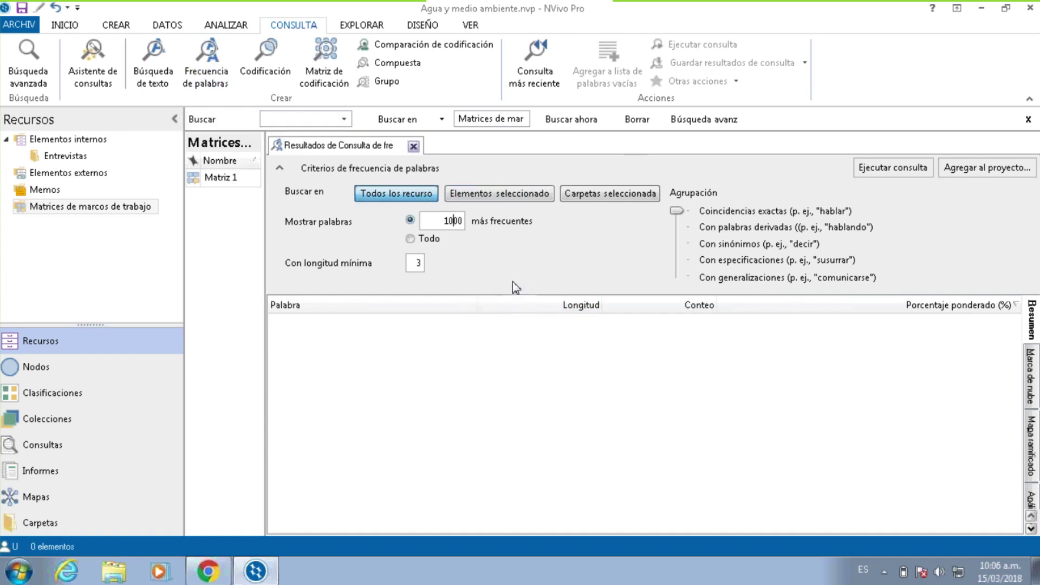
key(BackSpace)
click(416, 266)
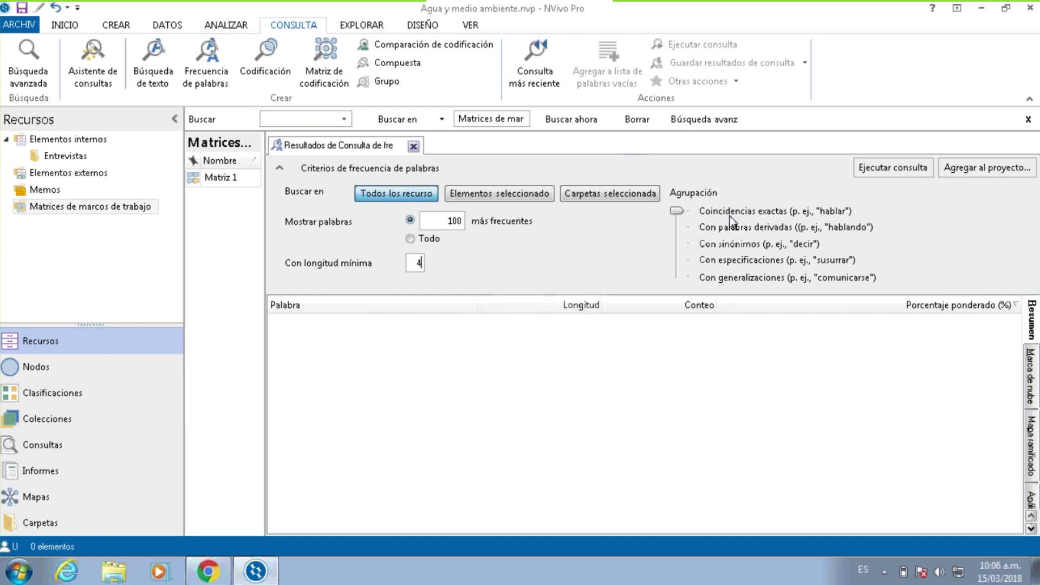
click(745, 227)
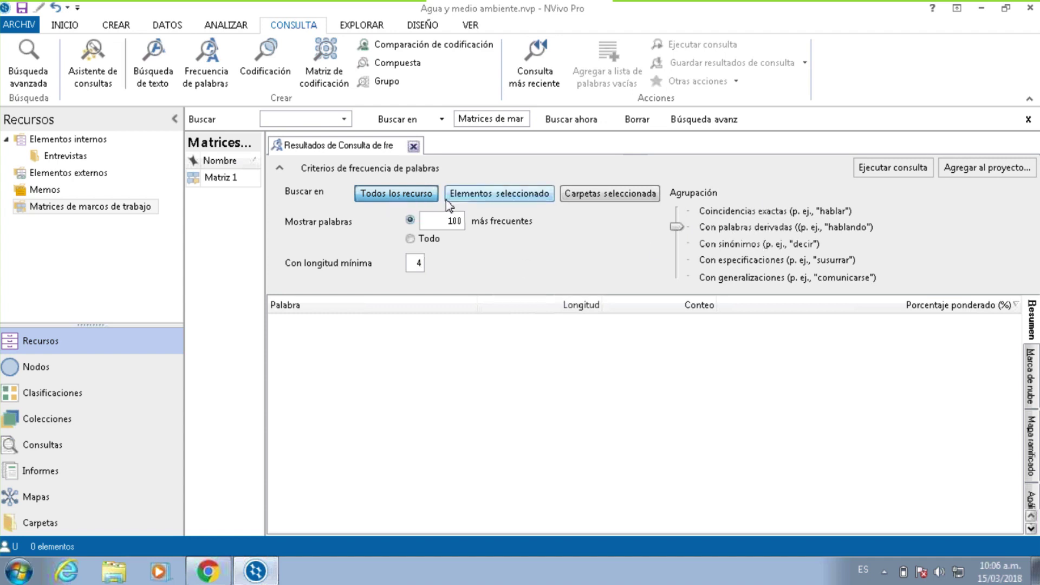
Look through the internal sources, nodes and sets that could limit the query's scope, and cancel the selection.
click(461, 196)
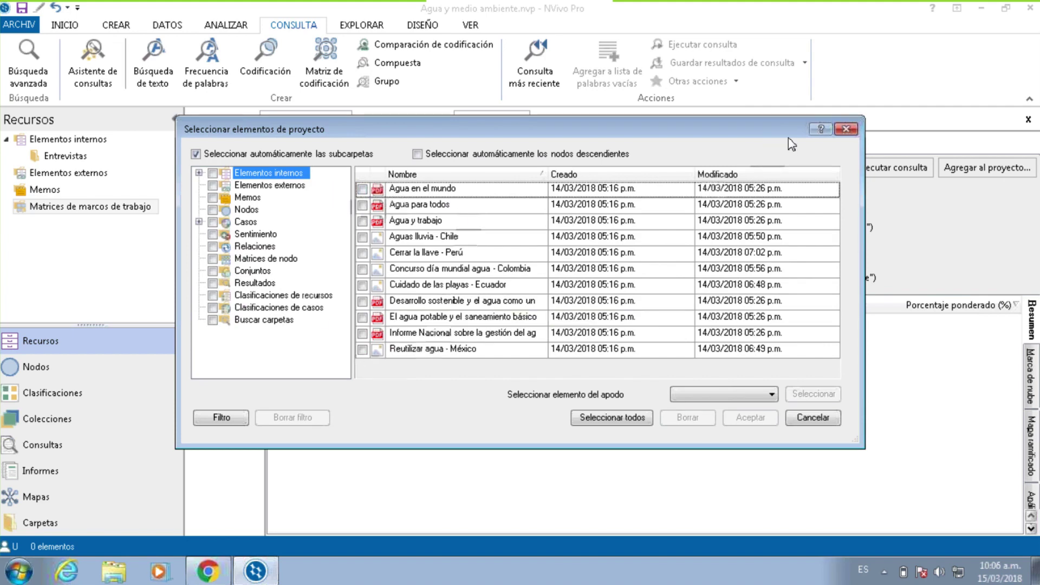
click(247, 210)
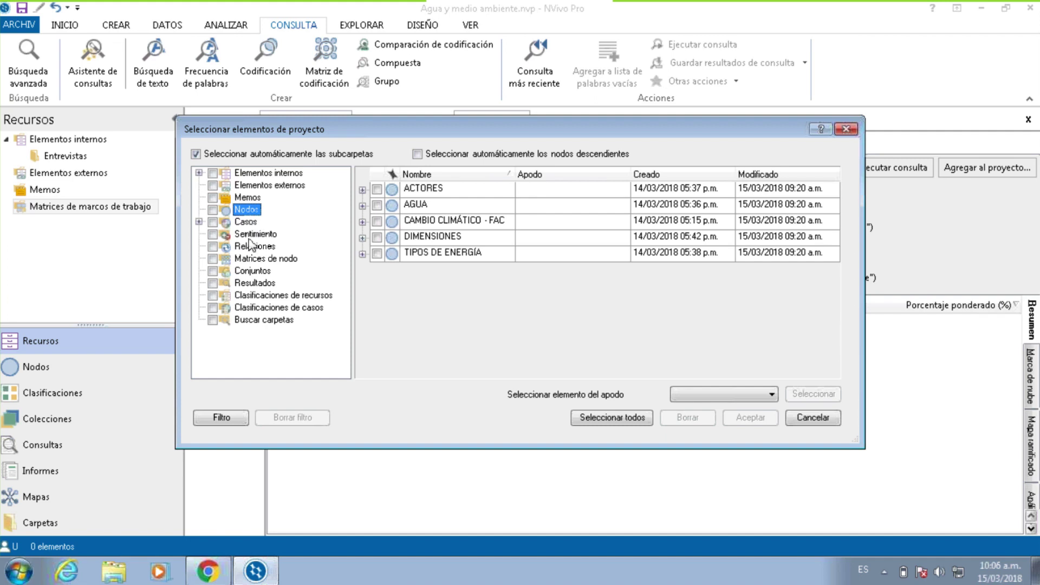
click(258, 272)
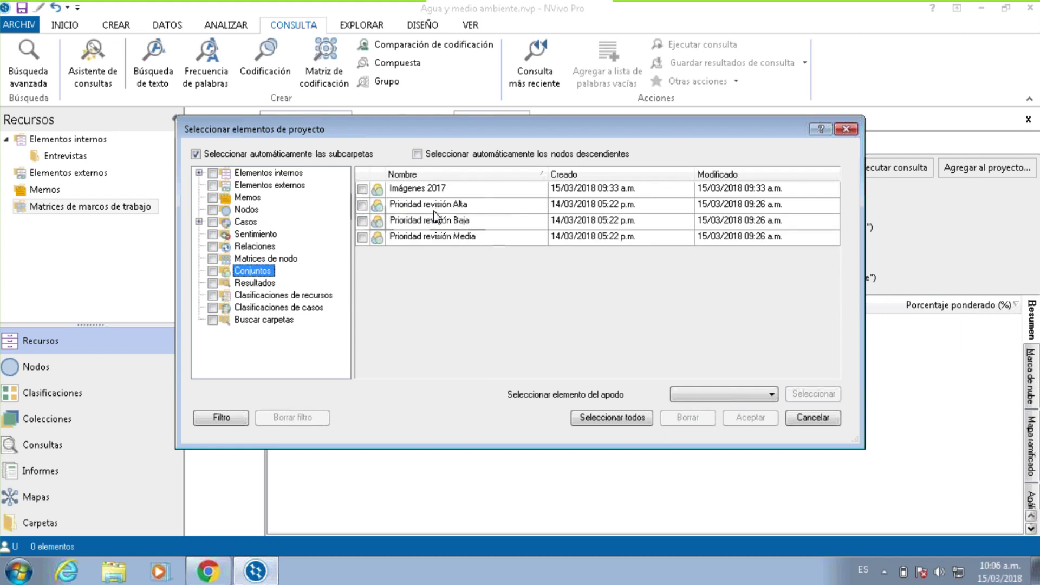
click(846, 130)
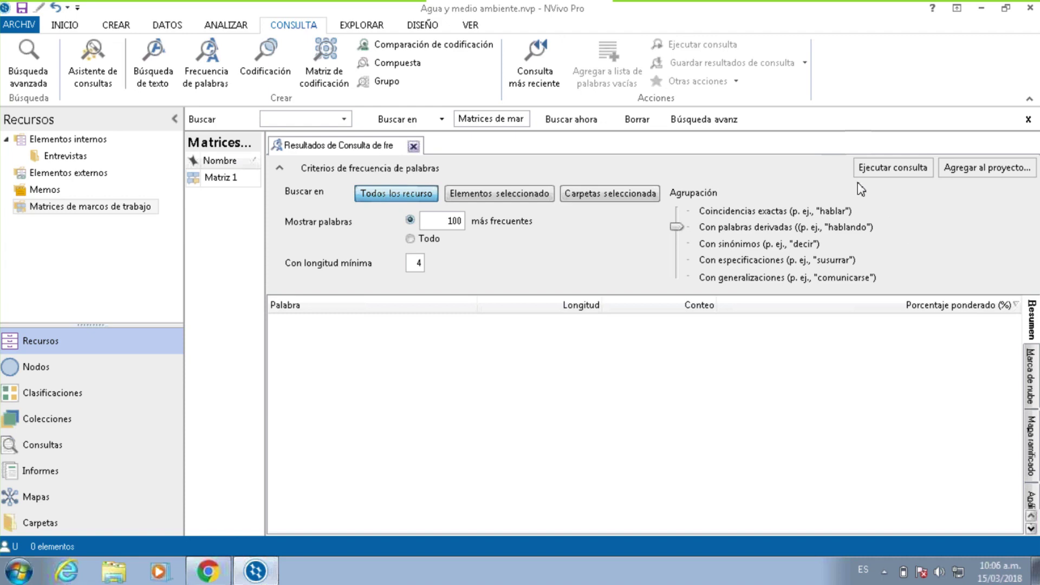
Run the word frequency query on all sources and widen the Palabra column of the results.
click(868, 174)
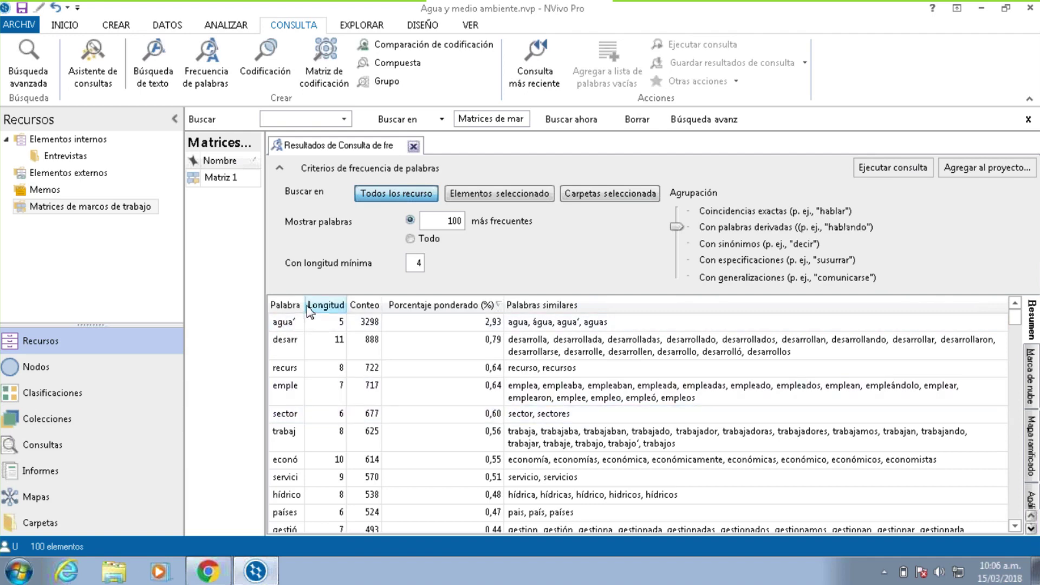
drag(303, 305, 387, 305)
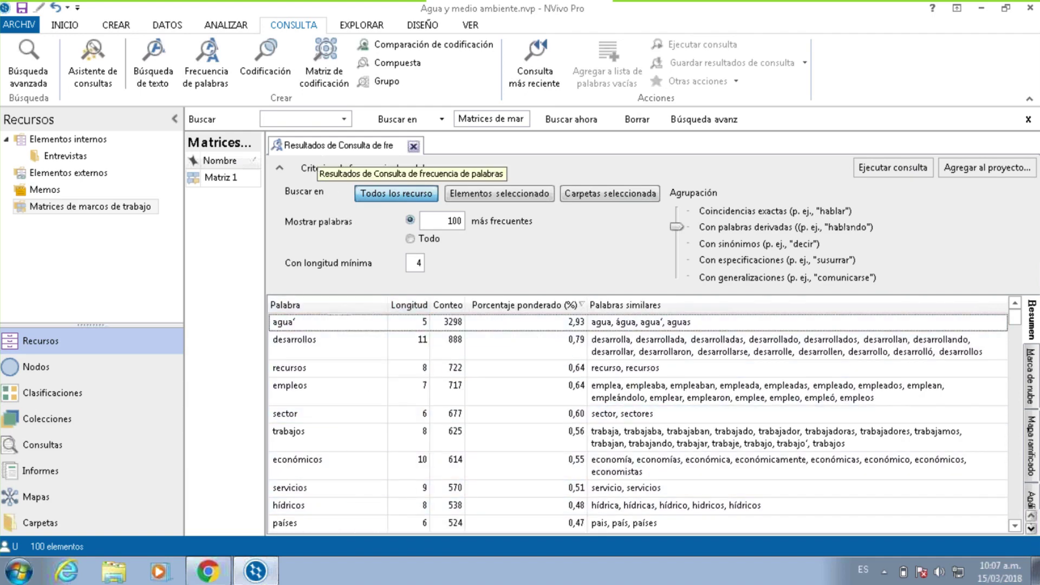
Undock the word frequency results into their own window.
right_click(319, 148)
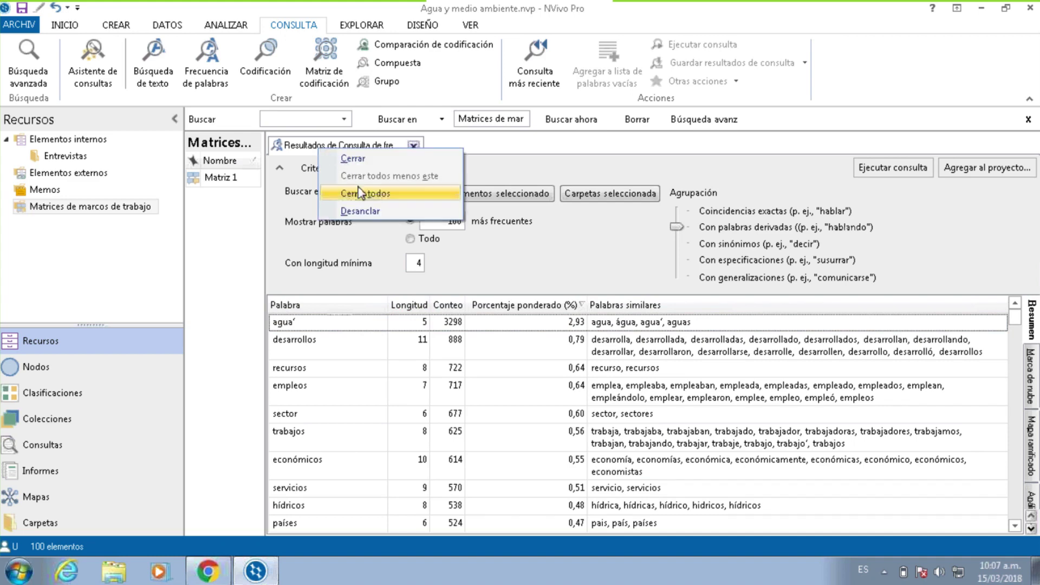
click(365, 212)
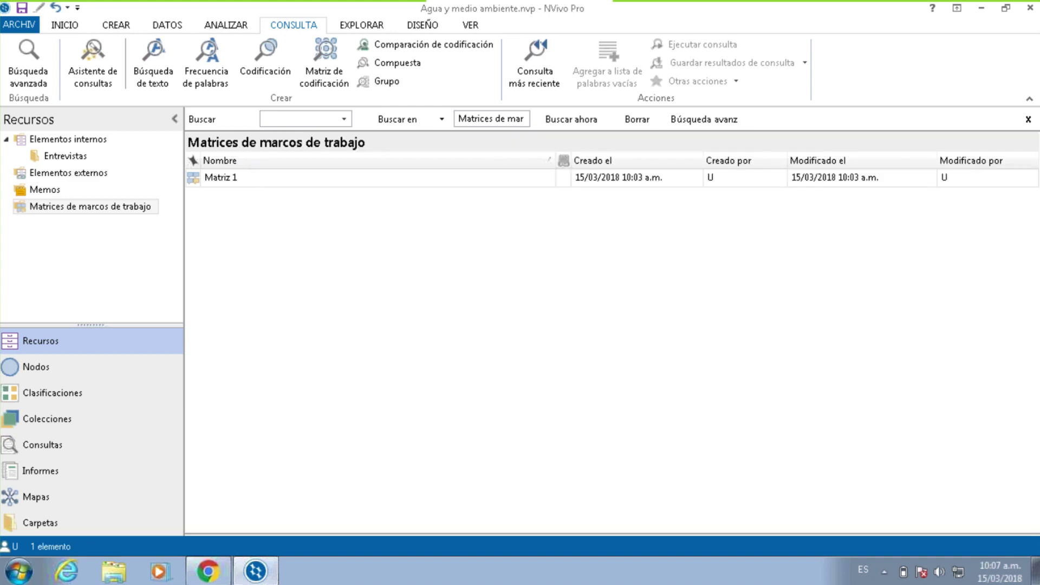
click(590, 29)
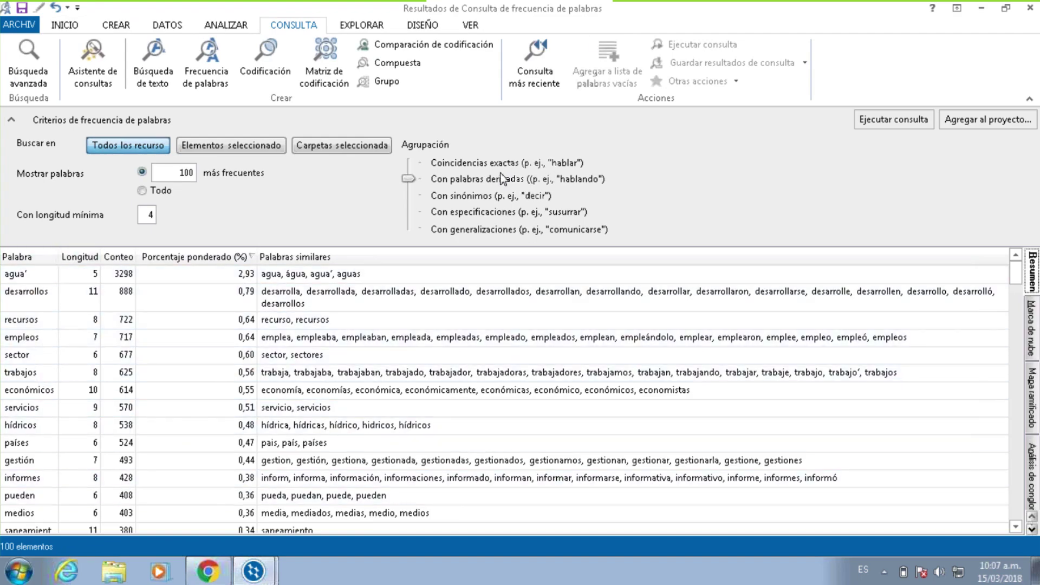
Rerun the word frequency query with exact matches (Coincidencias exactas) and check individual words such as gestión.
click(436, 163)
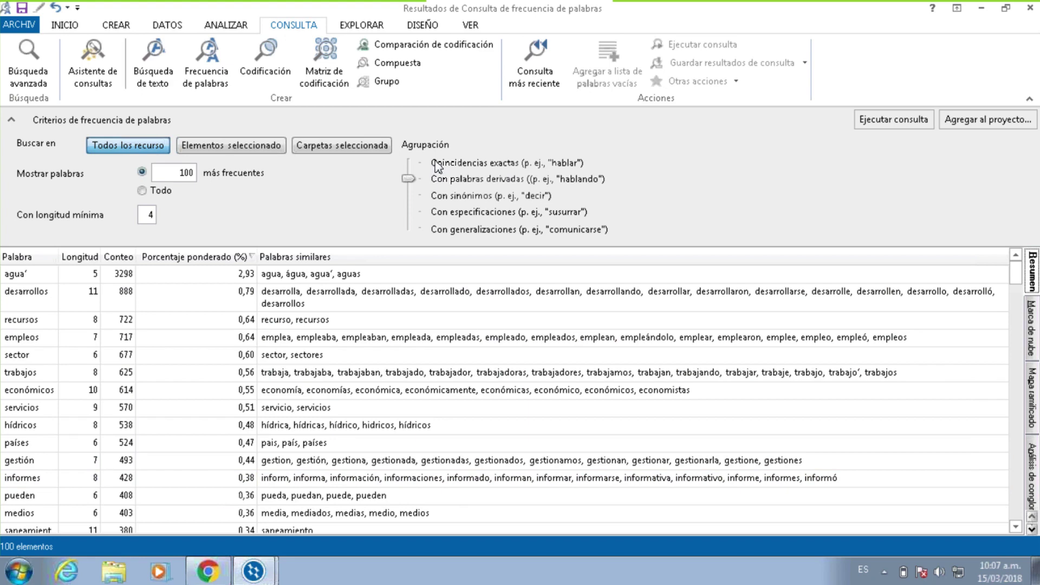
click(895, 121)
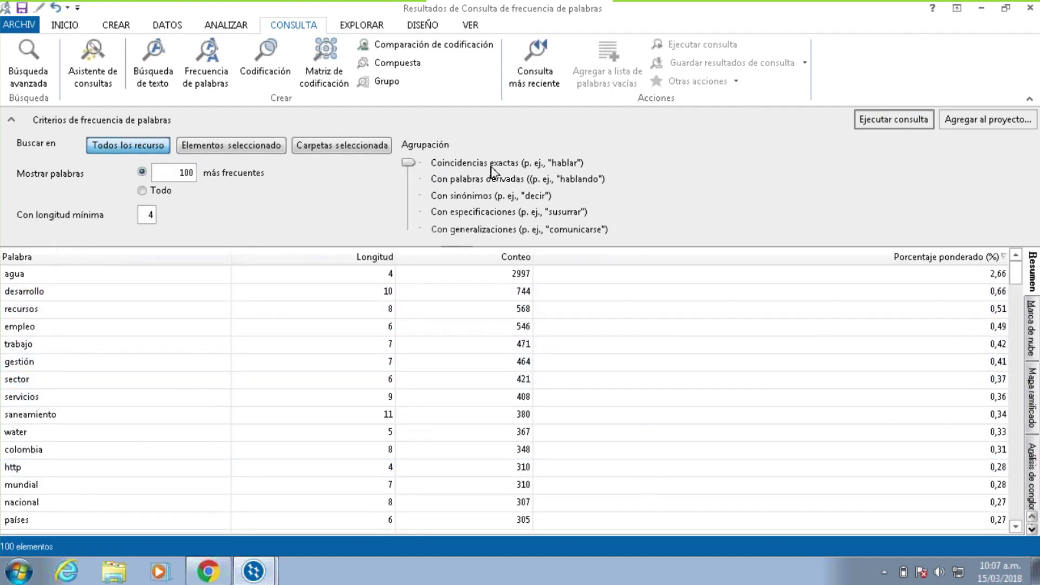
click(27, 292)
click(21, 362)
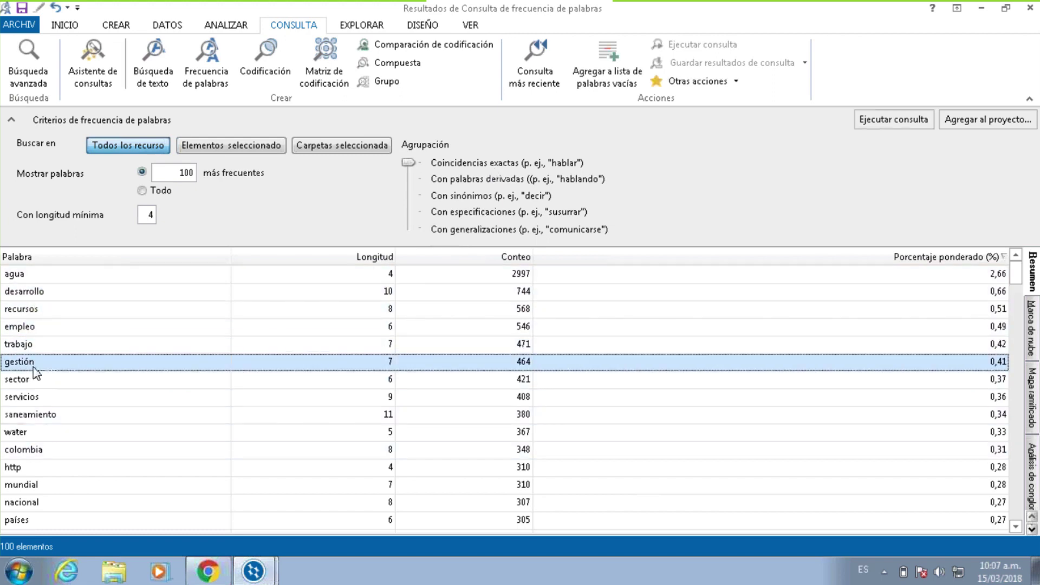
Rerun the query grouped with derived words and check the similar words listed for agua and económicos.
click(480, 179)
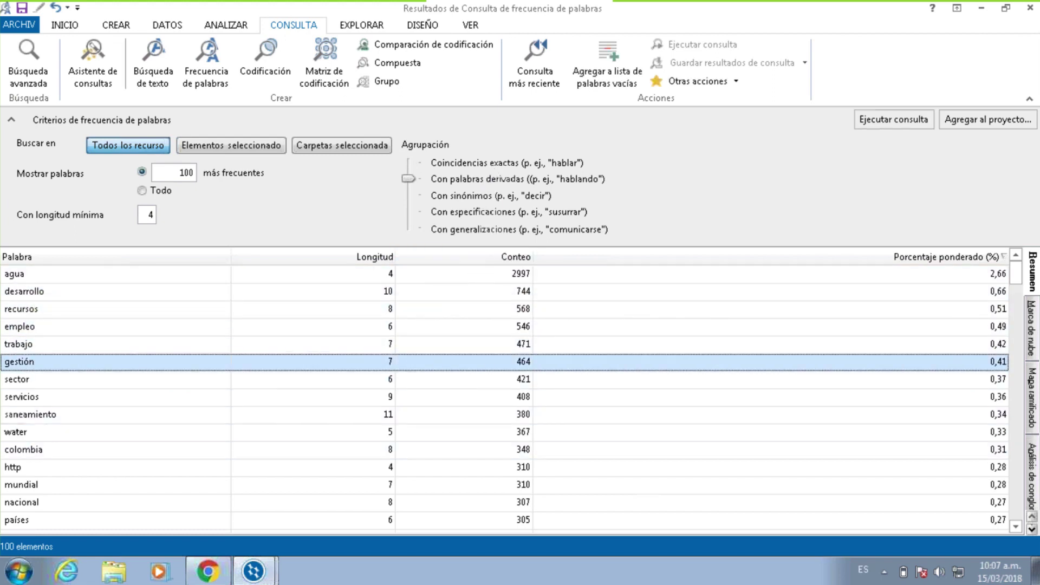
click(879, 118)
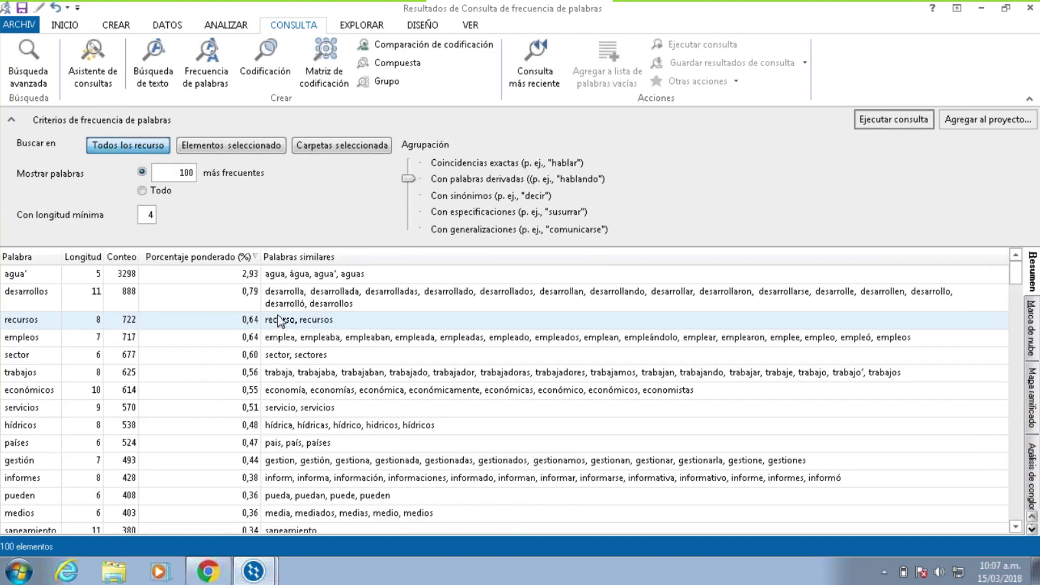
click(320, 277)
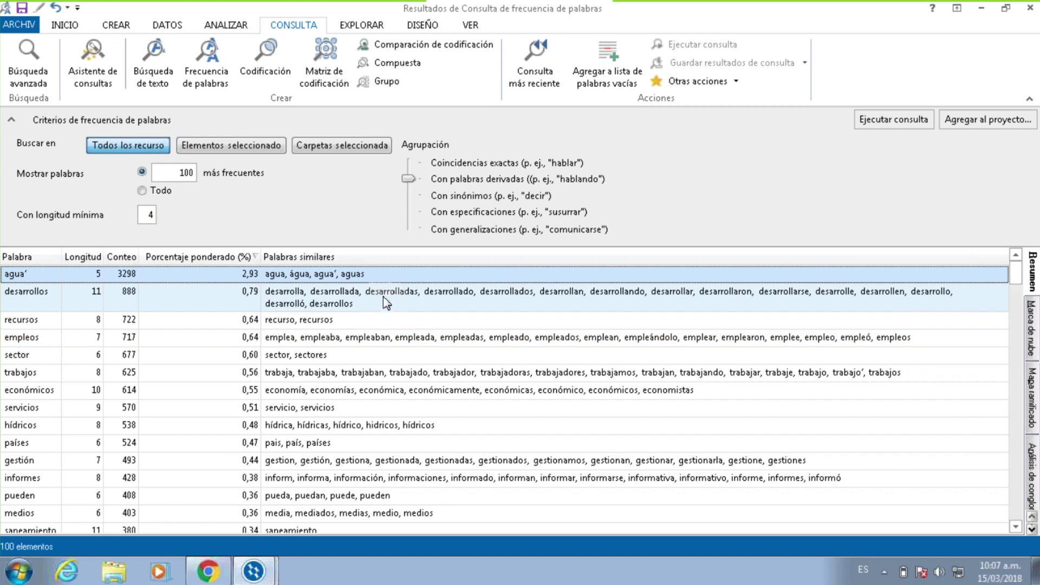
click(352, 391)
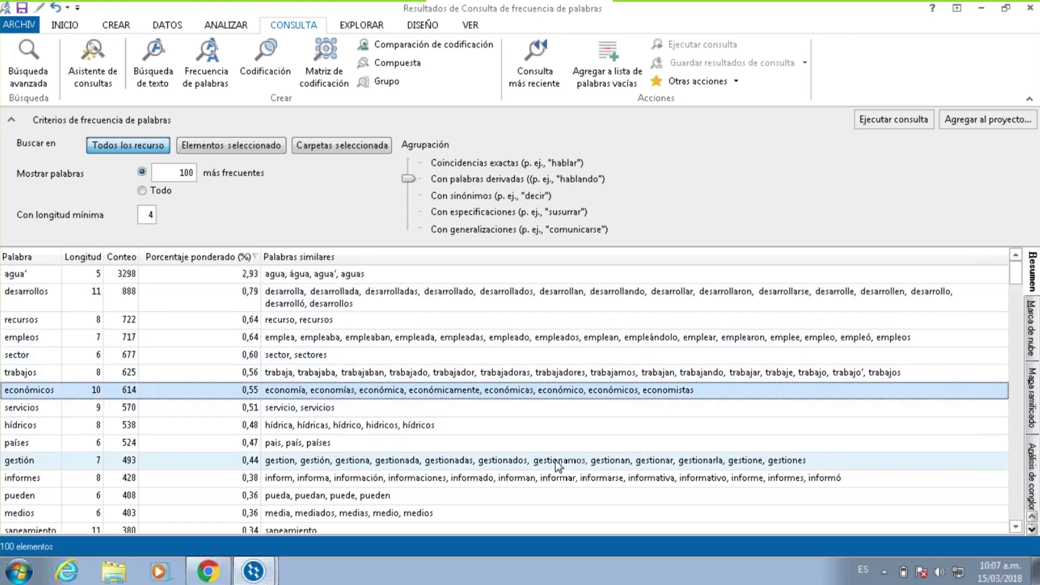
Examine the ranked list of frequent words with their counts, weighted percentages and similar words.
scroll(554, 459, down, 7)
scroll(553, 462, down, 7)
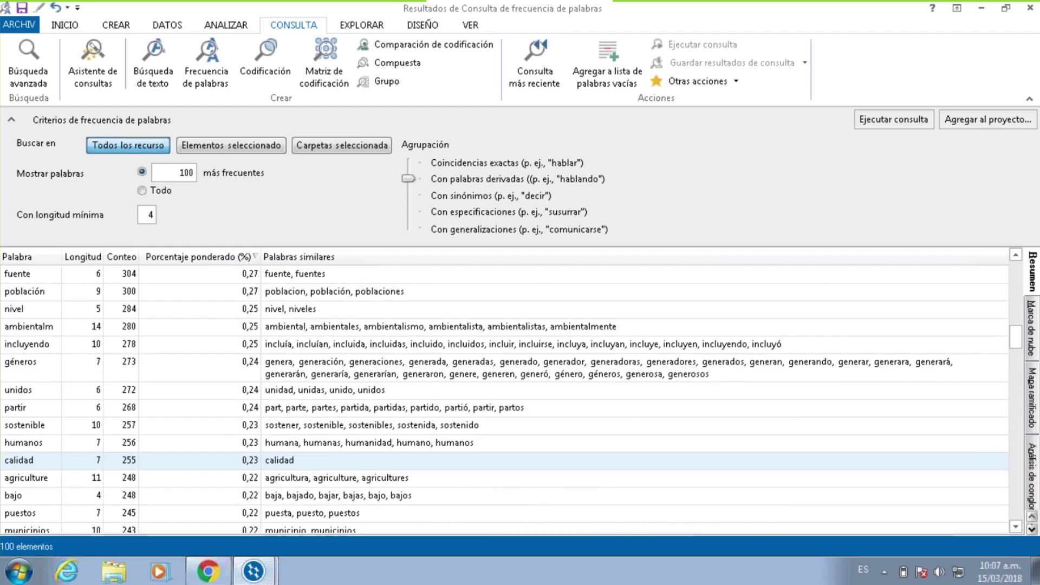
scroll(553, 461, up, 13)
scroll(551, 463, up, 1)
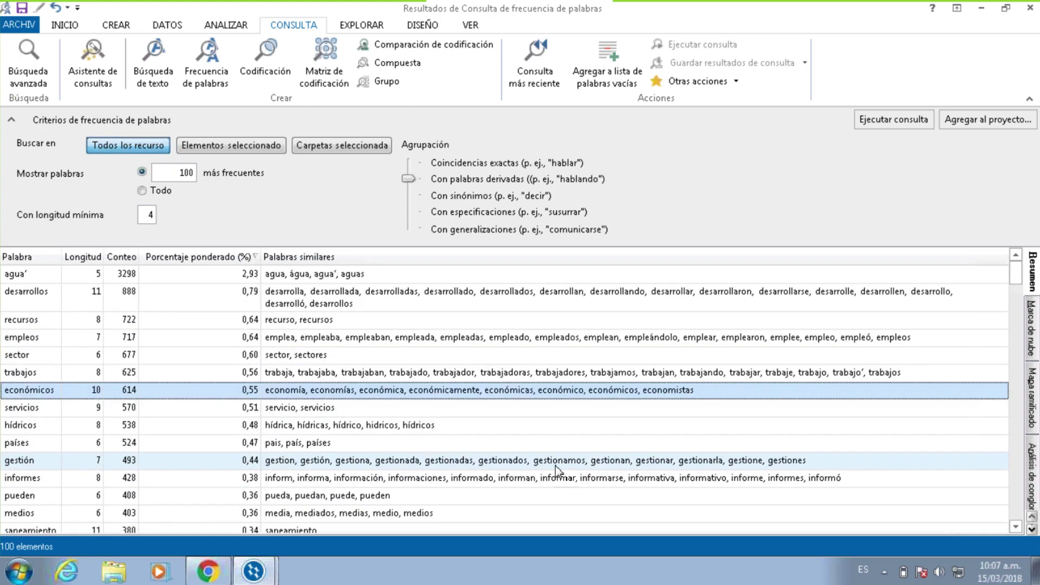
click(70, 274)
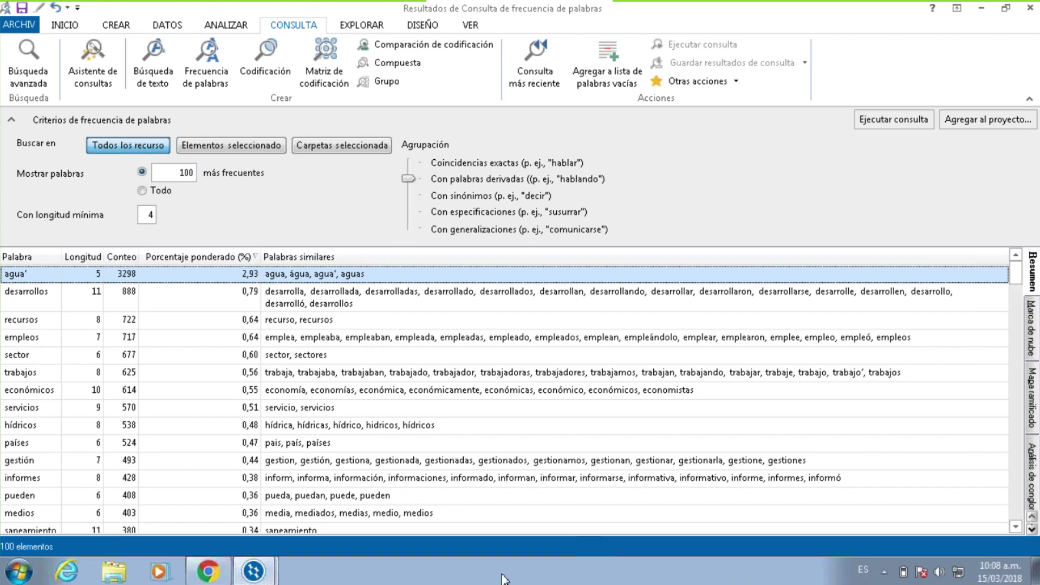
scroll(146, 488, down, 2)
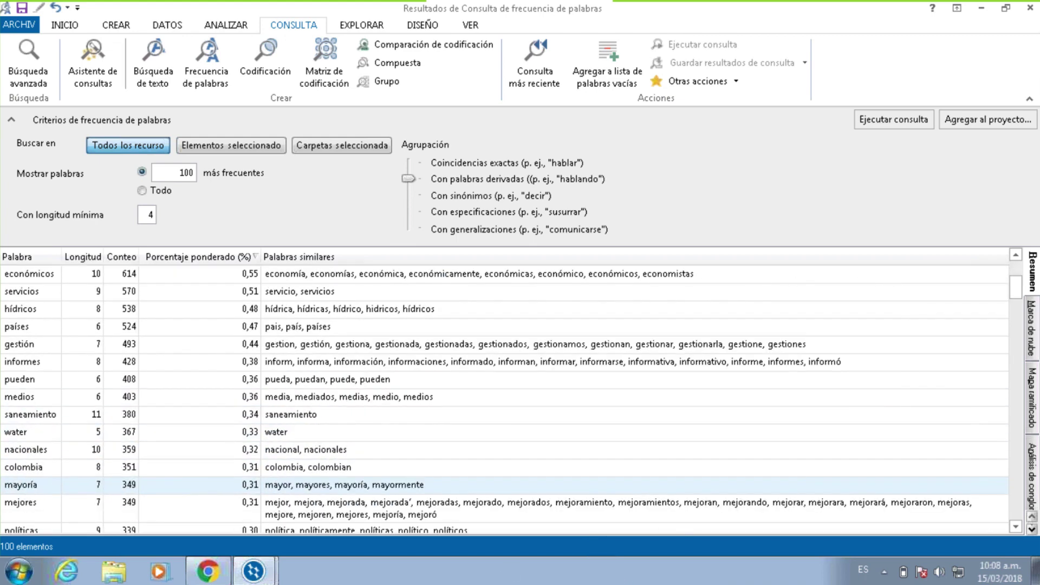
scroll(146, 484, down, 9)
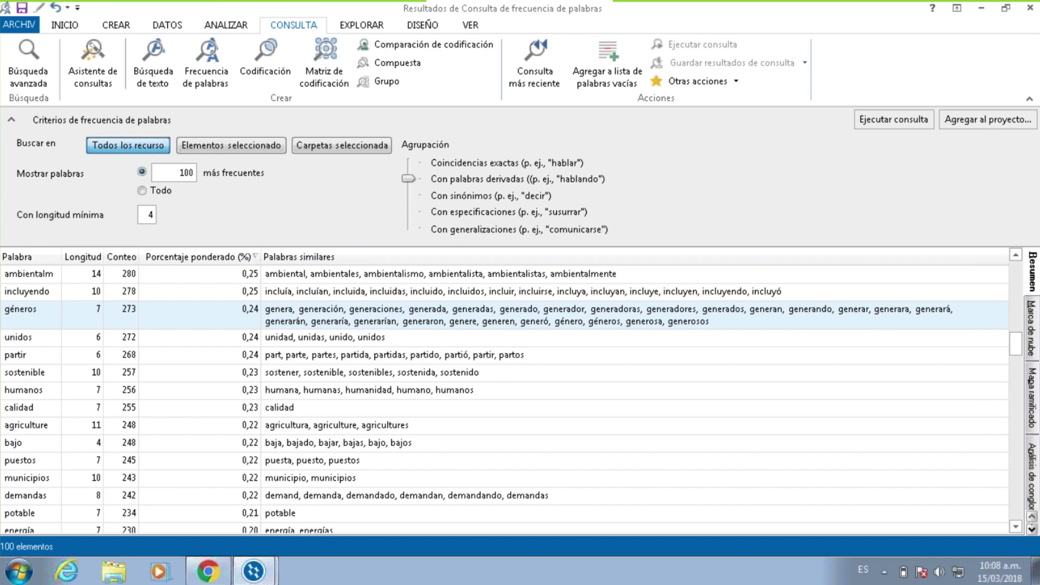
scroll(31, 309, up, 12)
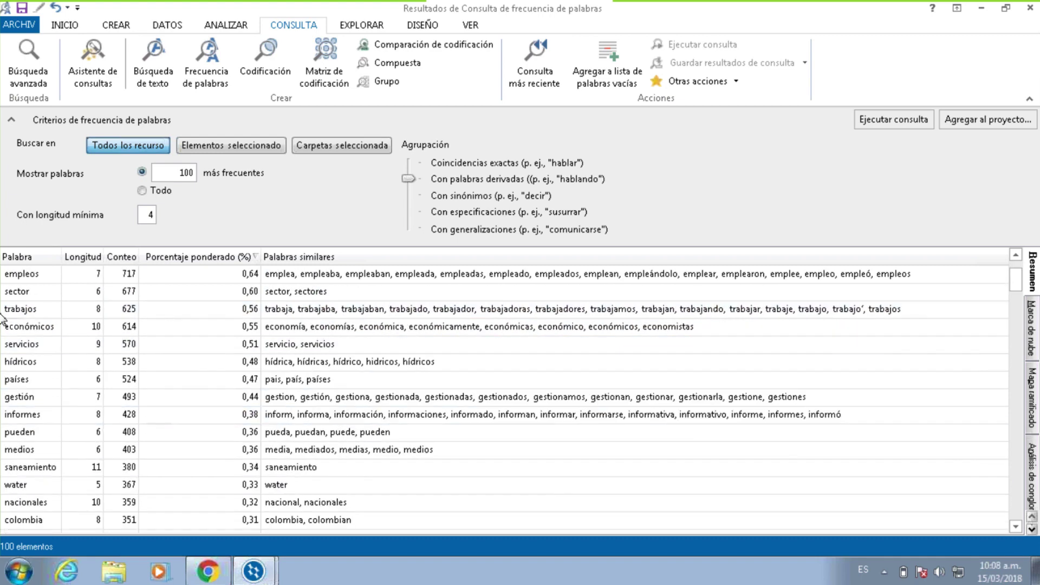
Open the coded references for trabajos and read through its occurrences in the source documents.
double_click(34, 309)
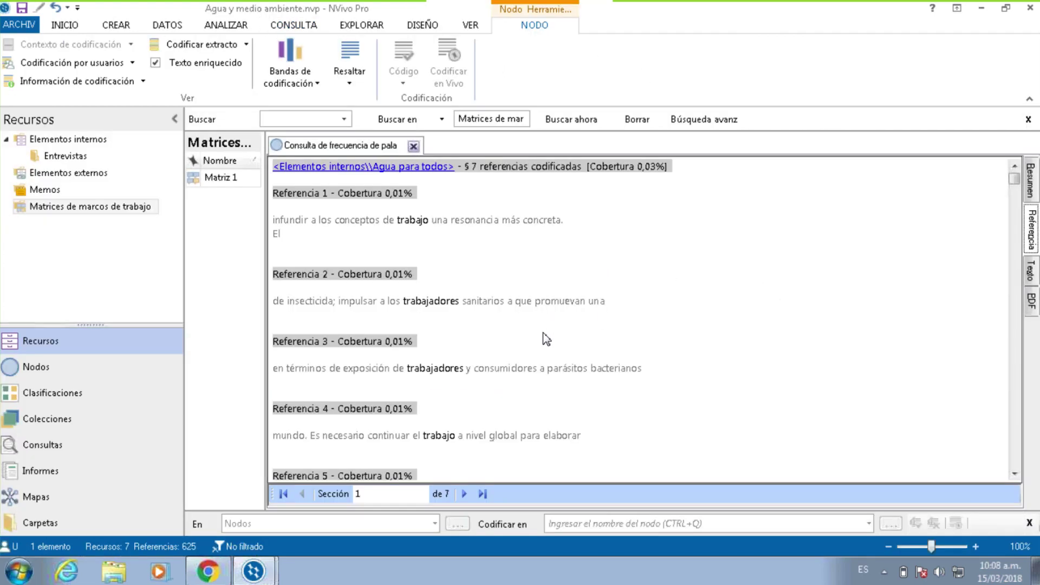
scroll(545, 339, down, 7)
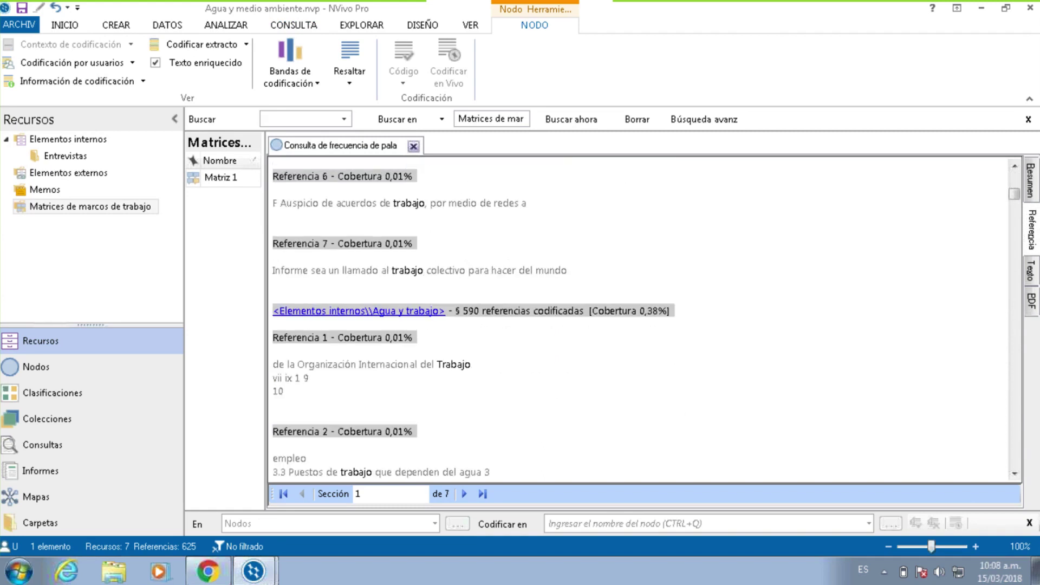
scroll(544, 341, down, 6)
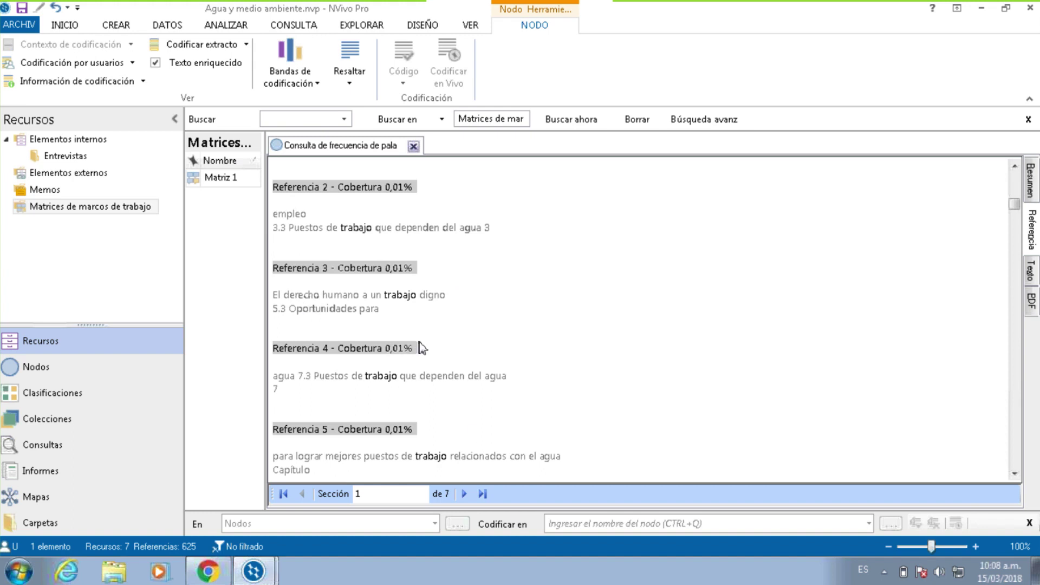
scroll(476, 433, down, 10)
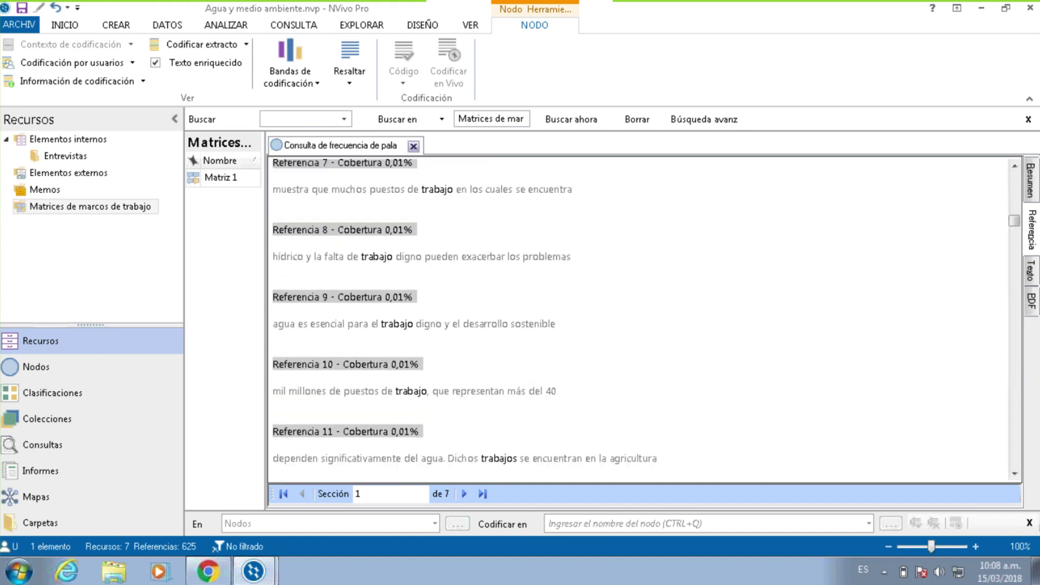
scroll(465, 271, down, 3)
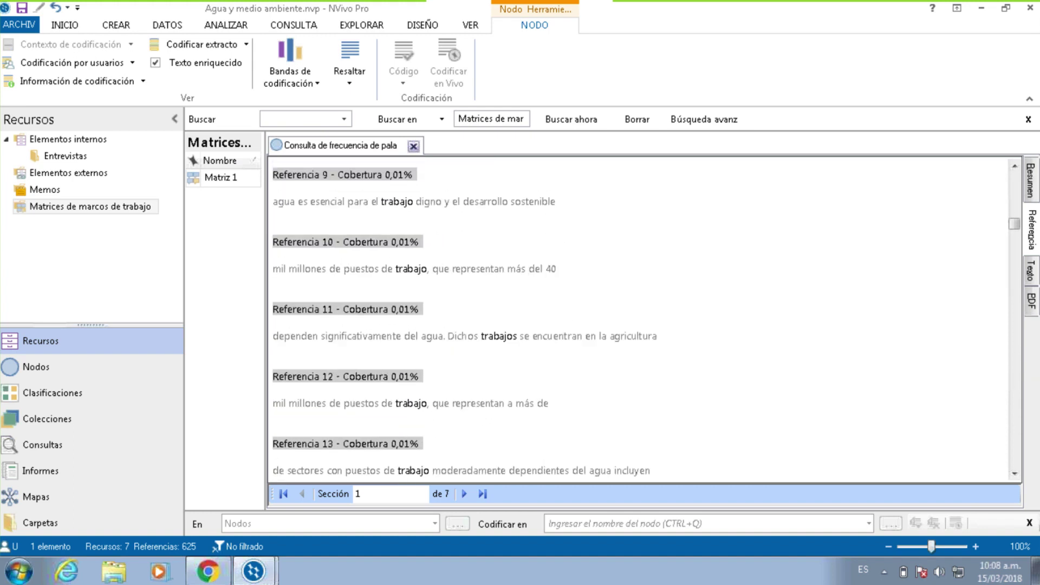
Close the coded references for trabajos and return to the word frequency query results, selecting the word pueden.
click(413, 146)
click(267, 572)
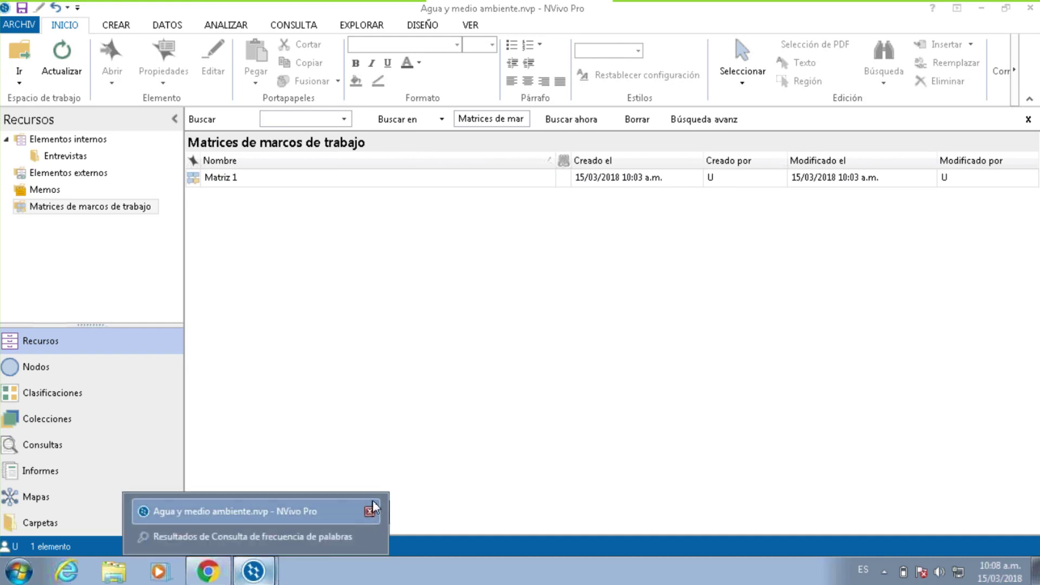
click(276, 538)
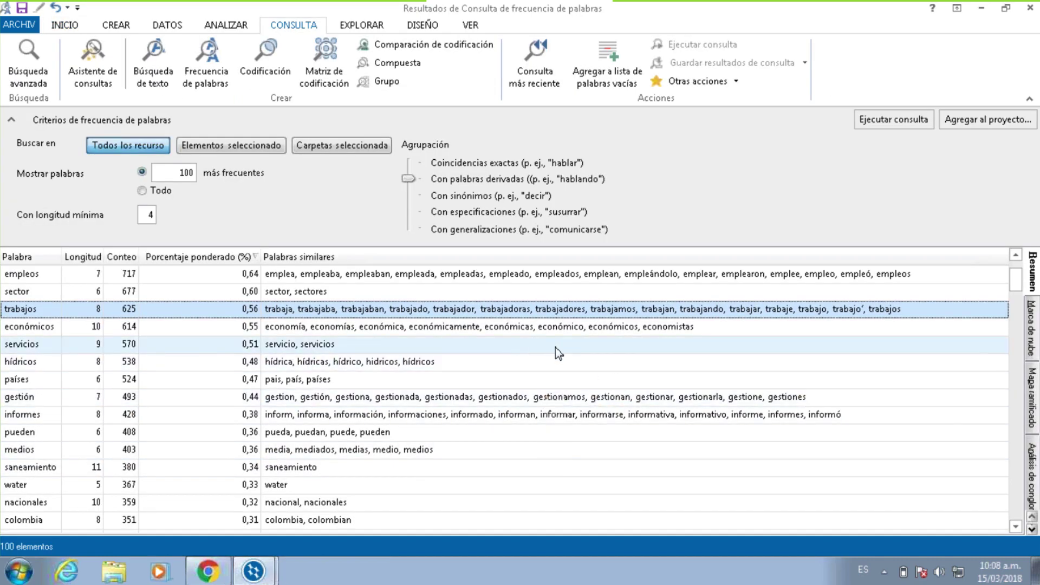
click(520, 434)
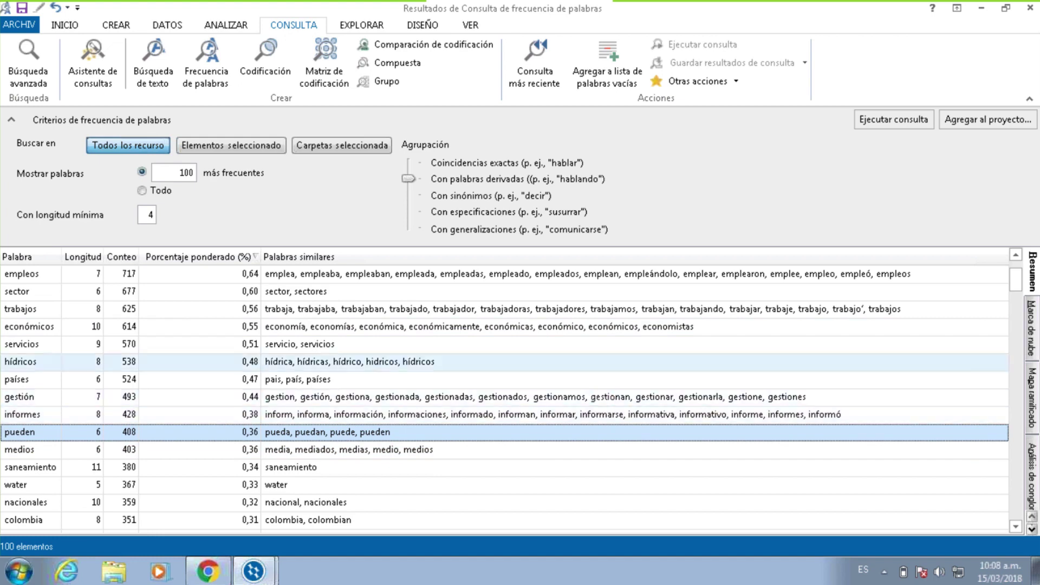
View the frequent words as a word cloud with the query criteria collapsed, and as a tree map.
click(1032, 333)
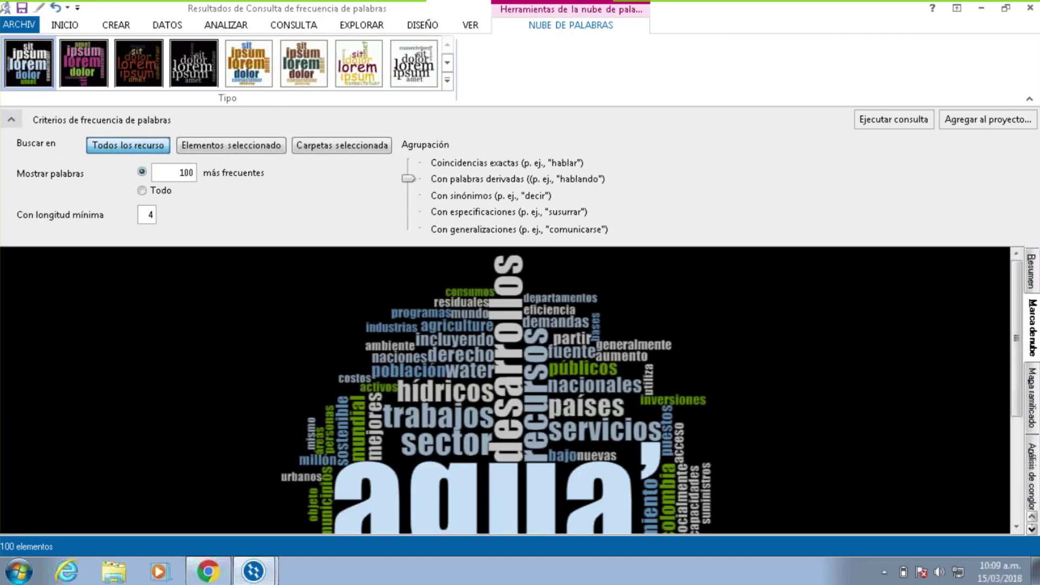
click(13, 119)
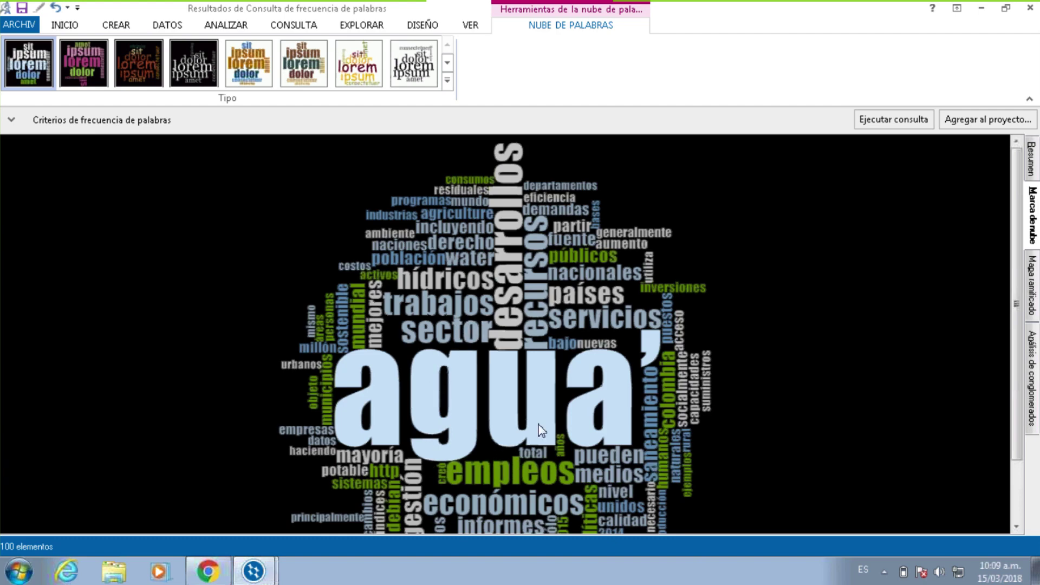
drag(1016, 336, 1011, 361)
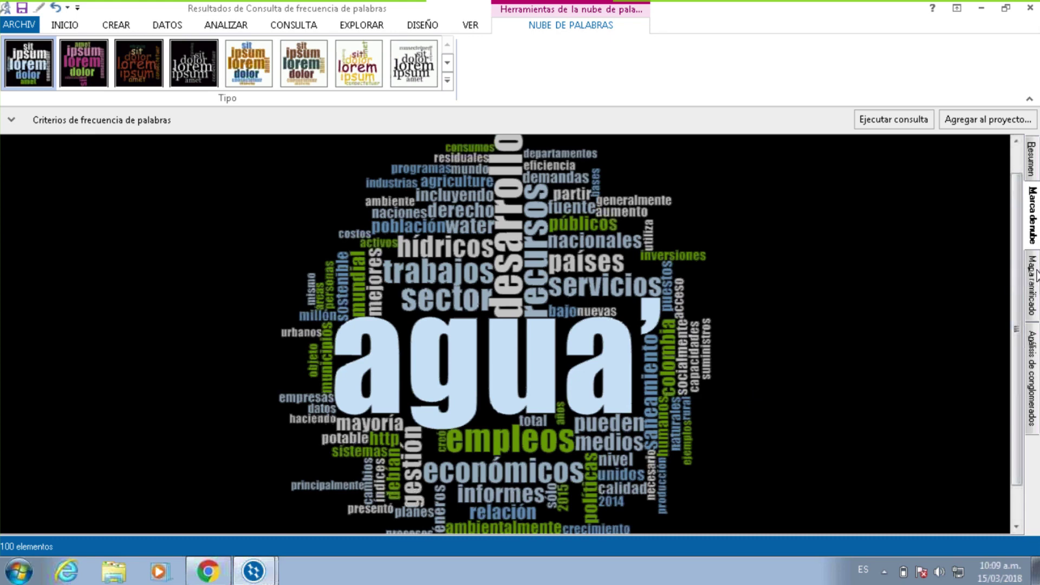
click(1032, 287)
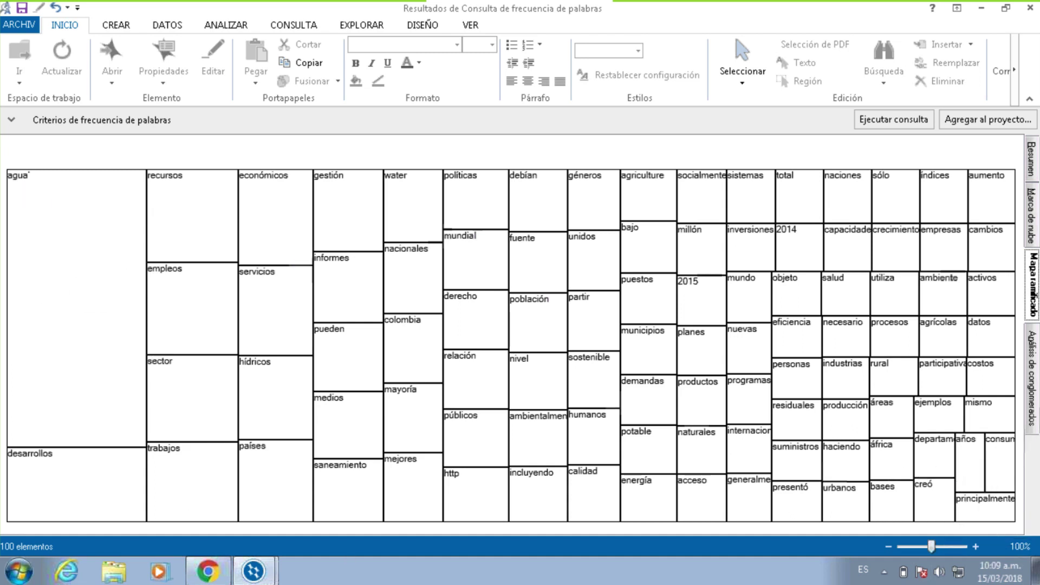
Show the cluster analysis of the frequent words and read through the whole dendrogram.
click(1032, 358)
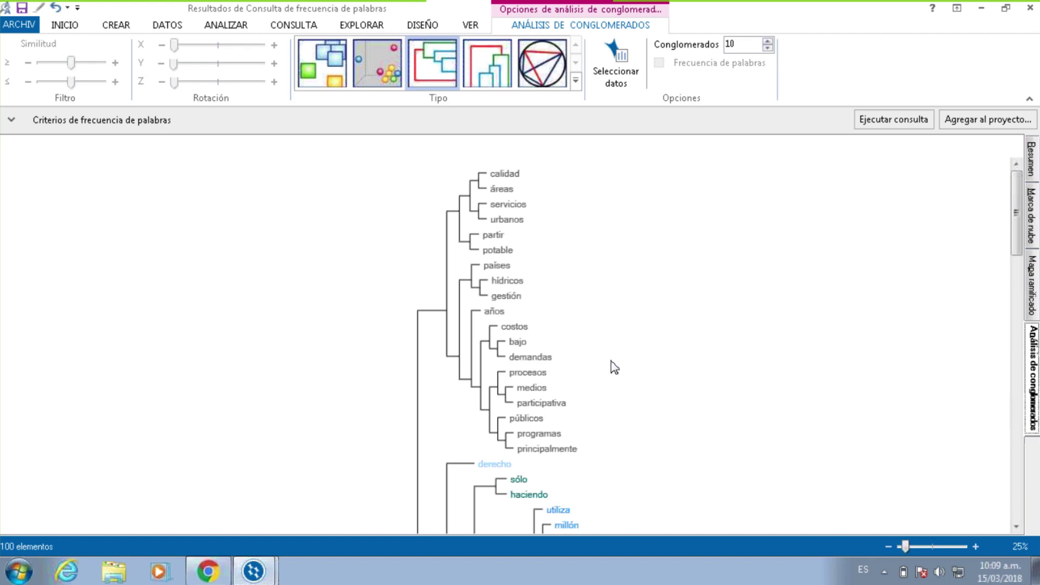
click(1011, 366)
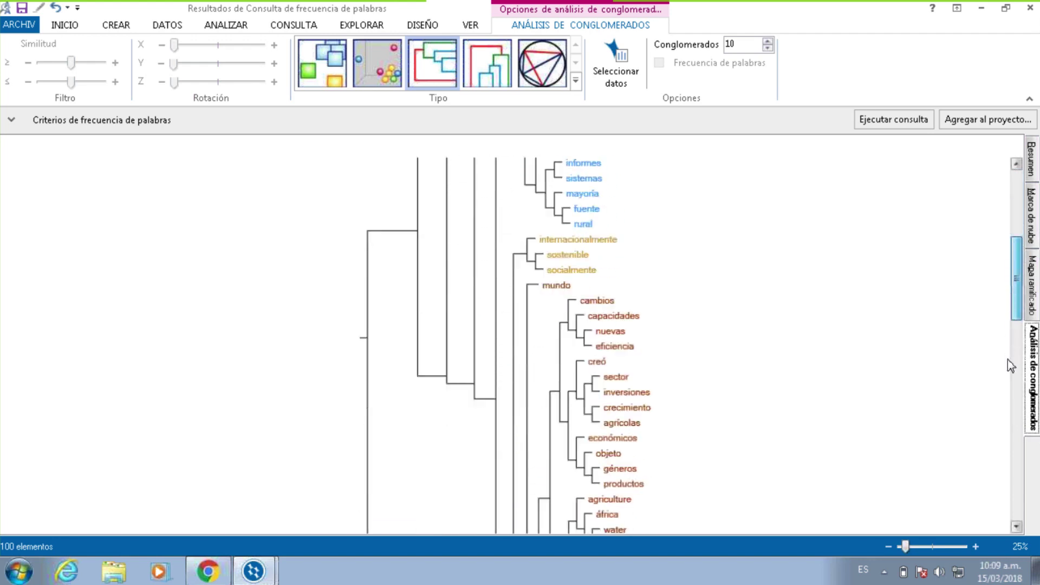
scroll(1011, 366, down, 10)
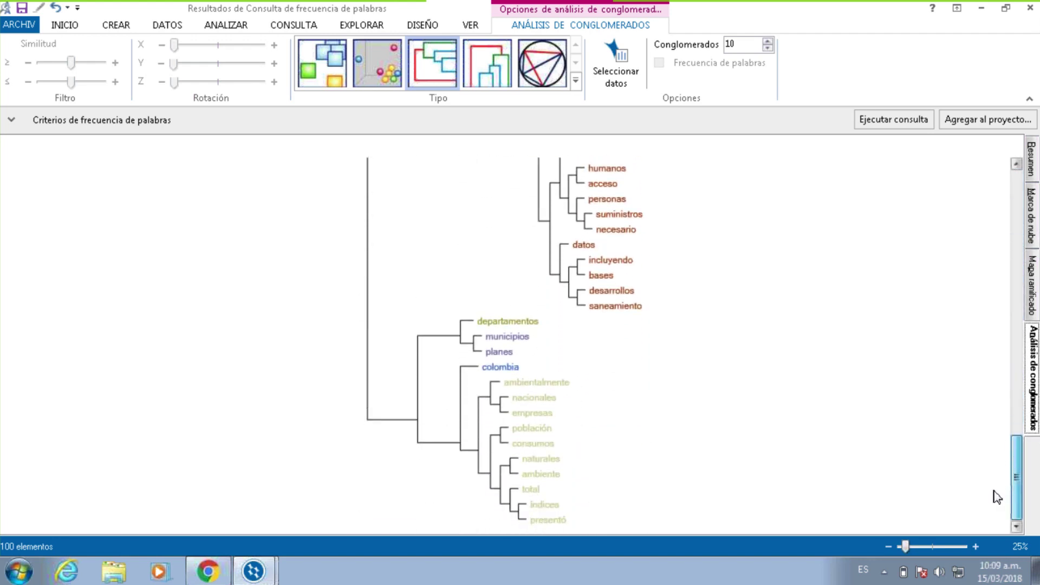
drag(1016, 477, 1015, 214)
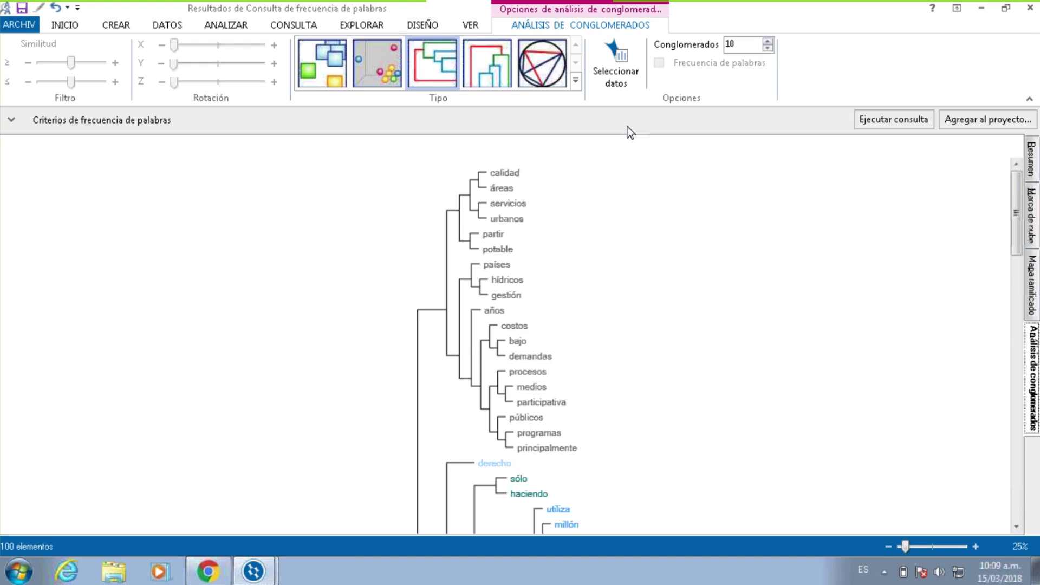
Set the cluster analysis similarity measure to the Jaccard coefficient (Coeficiente de Jaccard).
click(621, 81)
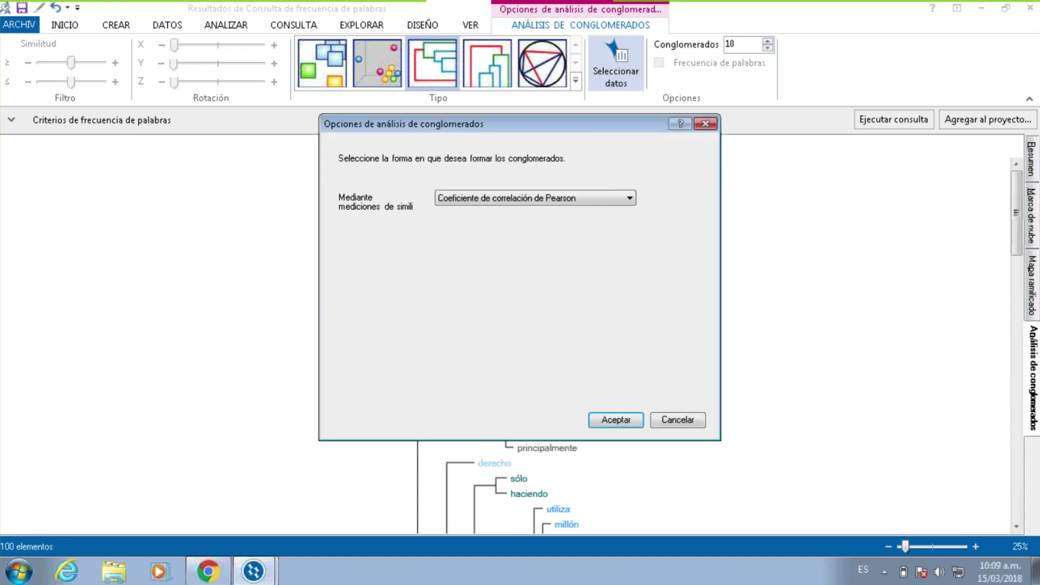
click(514, 198)
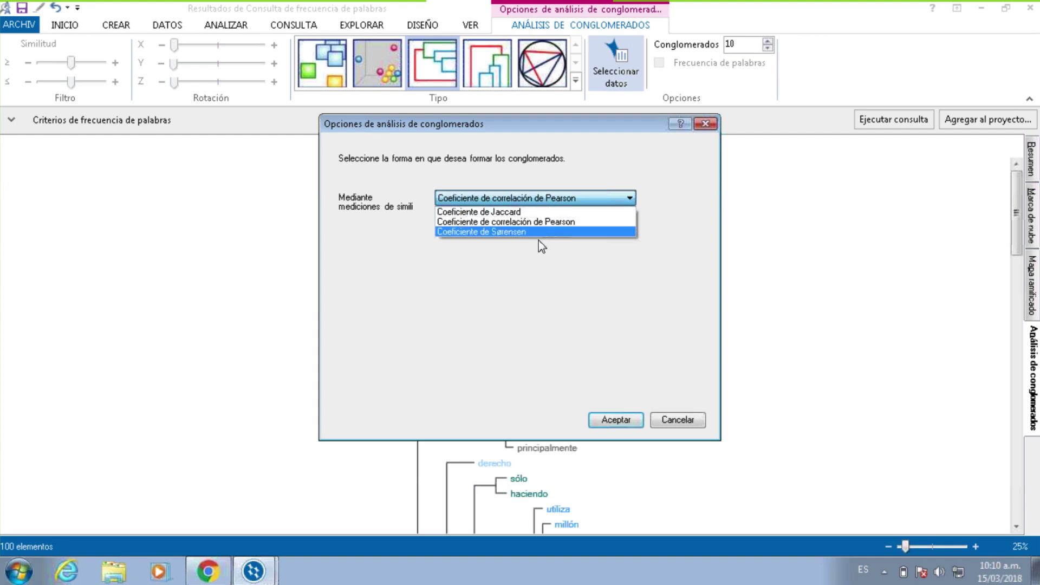
click(549, 203)
click(568, 203)
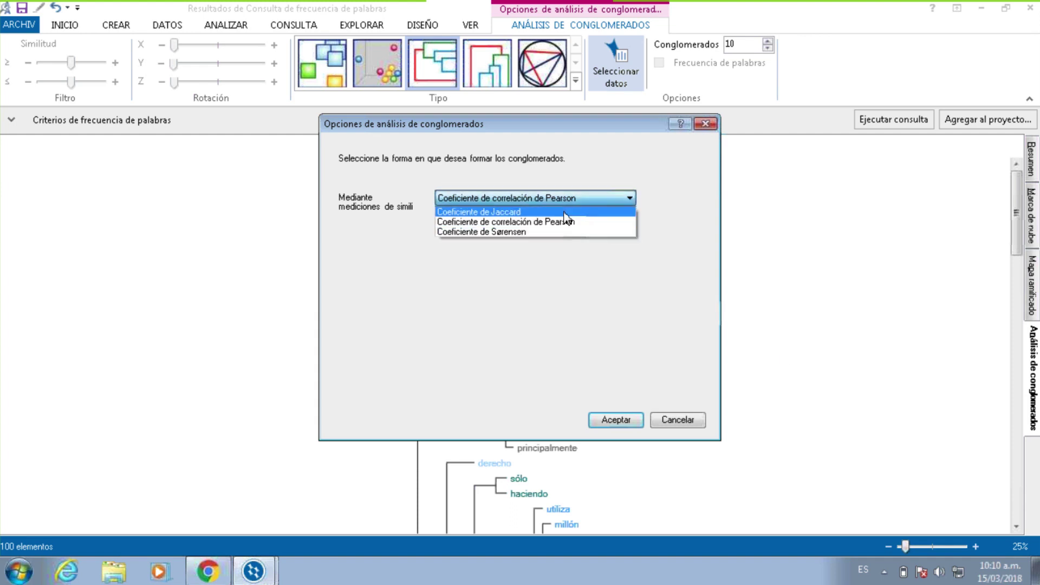
click(565, 212)
click(615, 420)
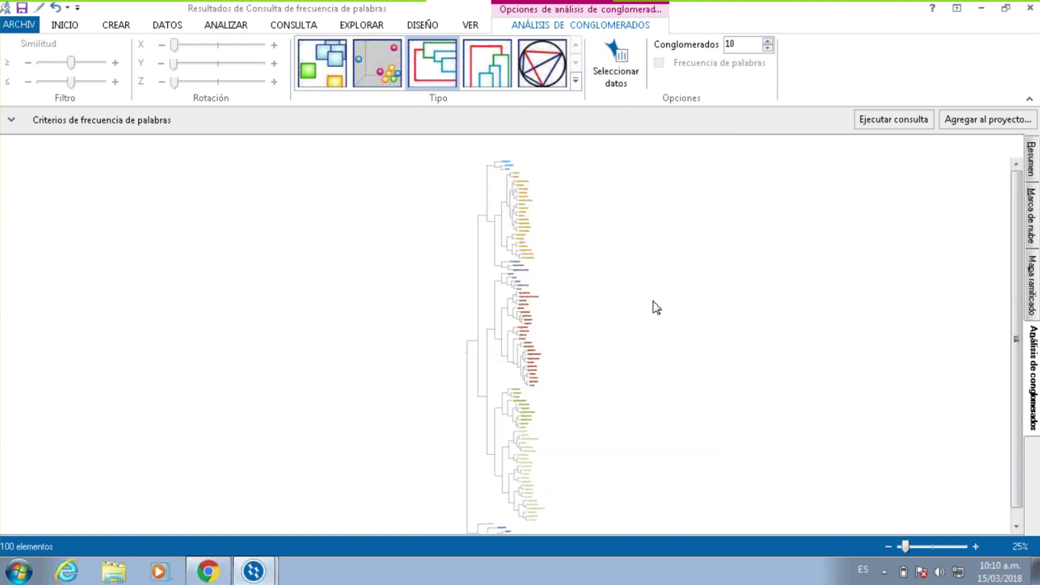
Enlarge the dendrogram to 115% and examine its word clusters.
click(975, 546)
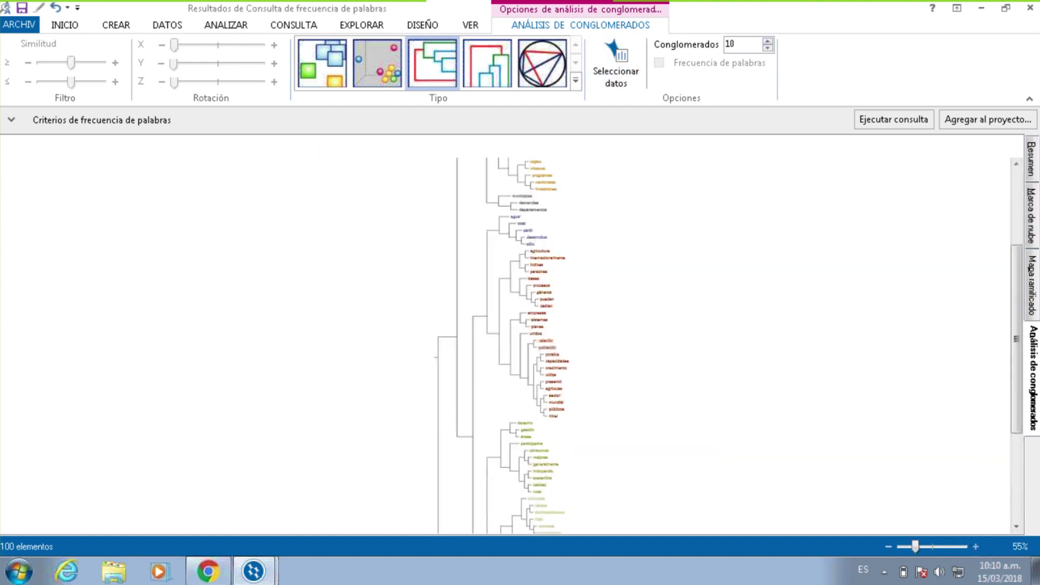
click(975, 546)
click(975, 546)
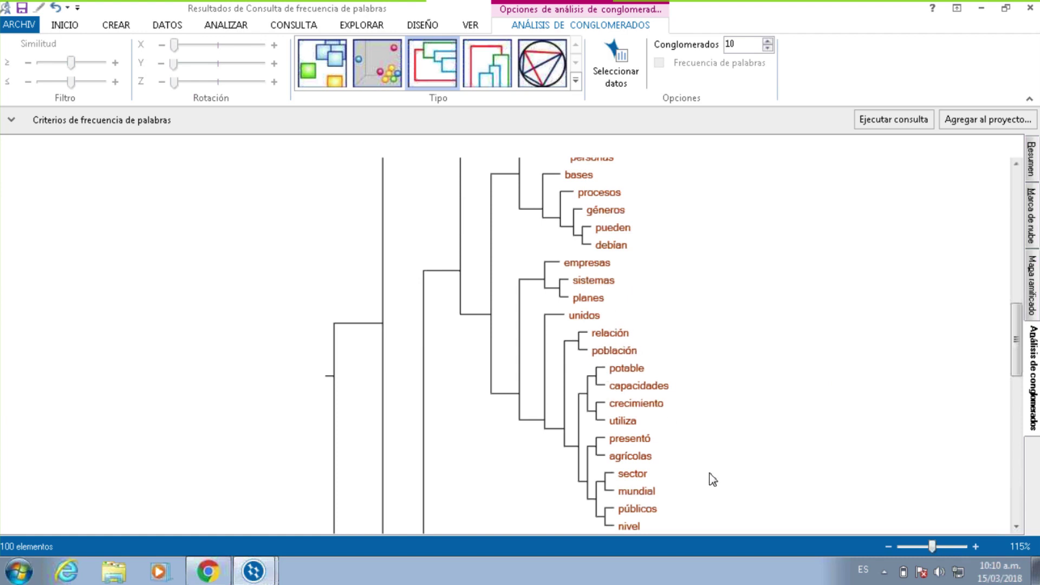
scroll(525, 345, up, 12)
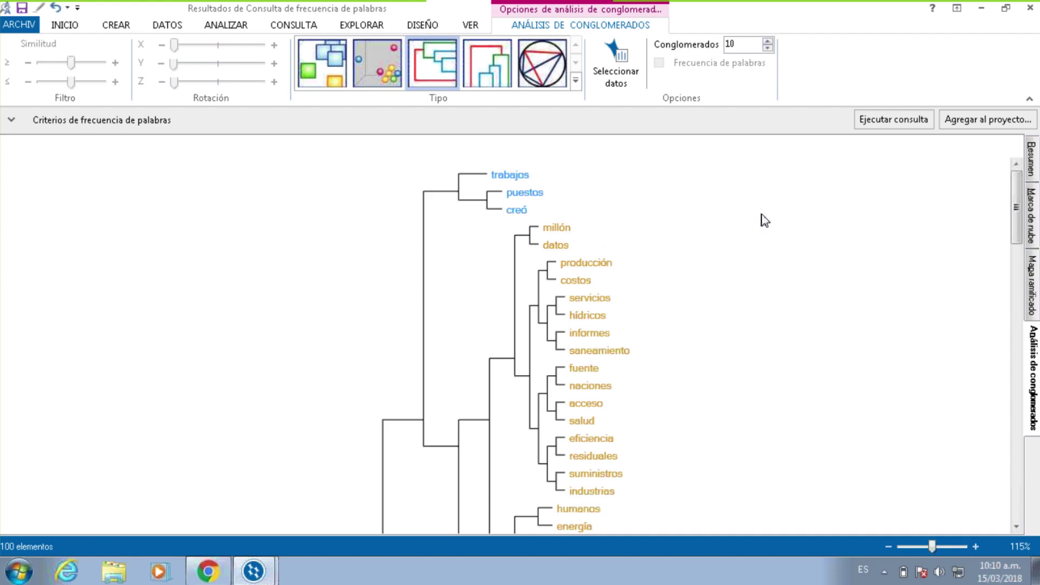
In the summary list of frequent words, add bajo and its similar words to the stop word list.
click(1031, 160)
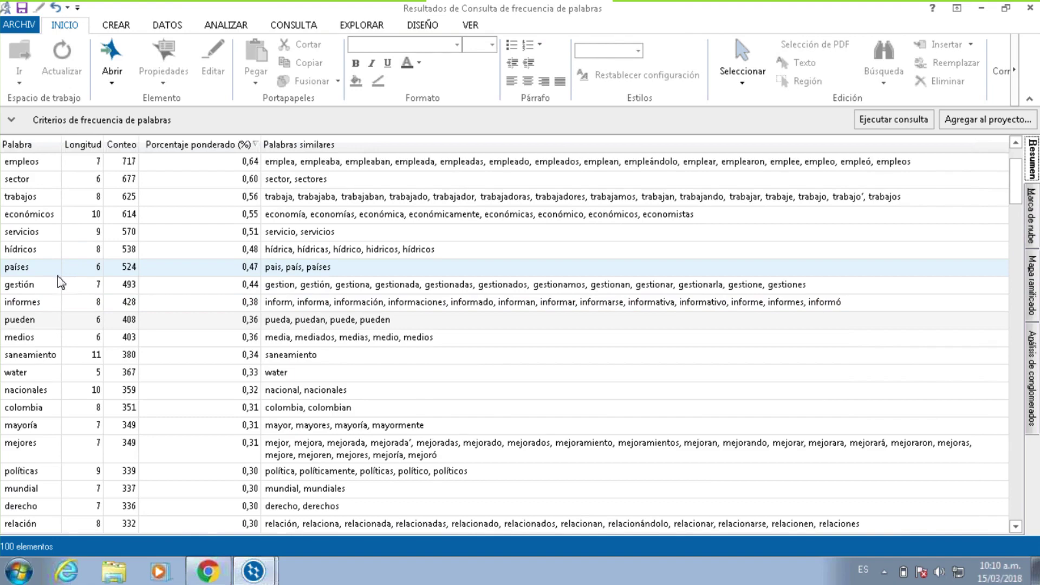
scroll(44, 186, up, 1)
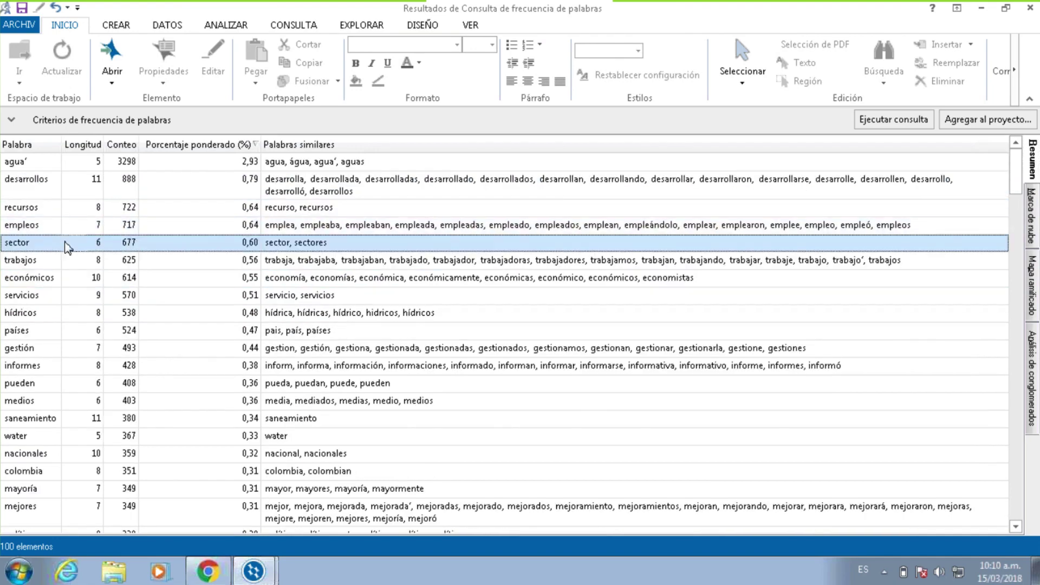
scroll(68, 252, down, 3)
scroll(68, 251, down, 4)
scroll(68, 255, down, 3)
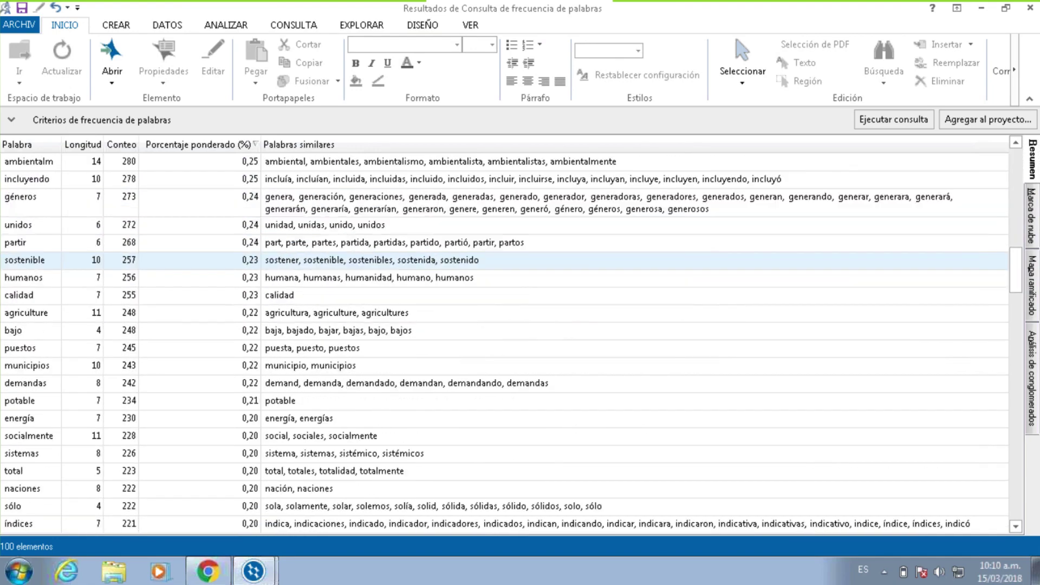
click(74, 332)
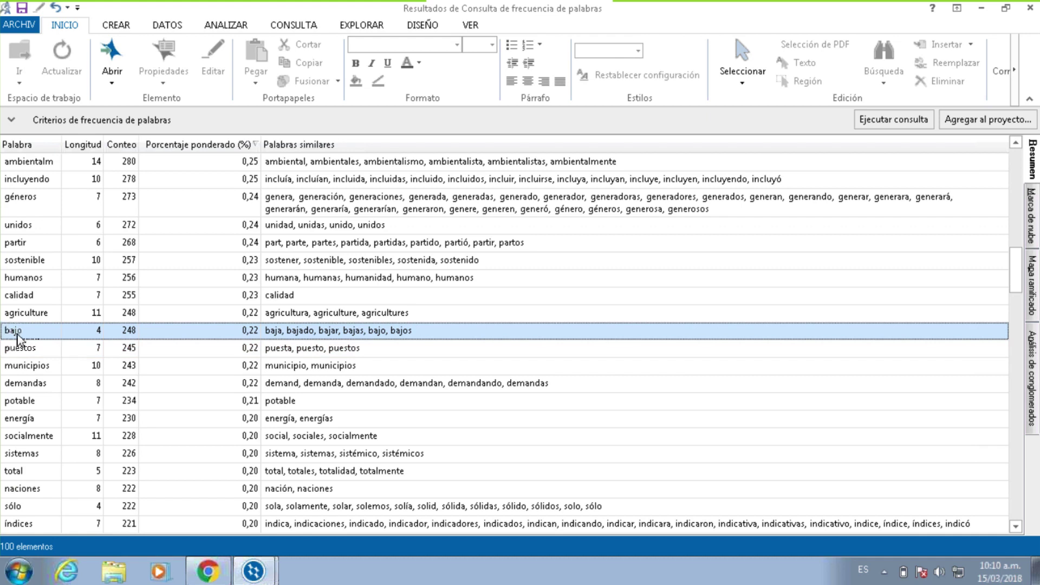
right_click(64, 333)
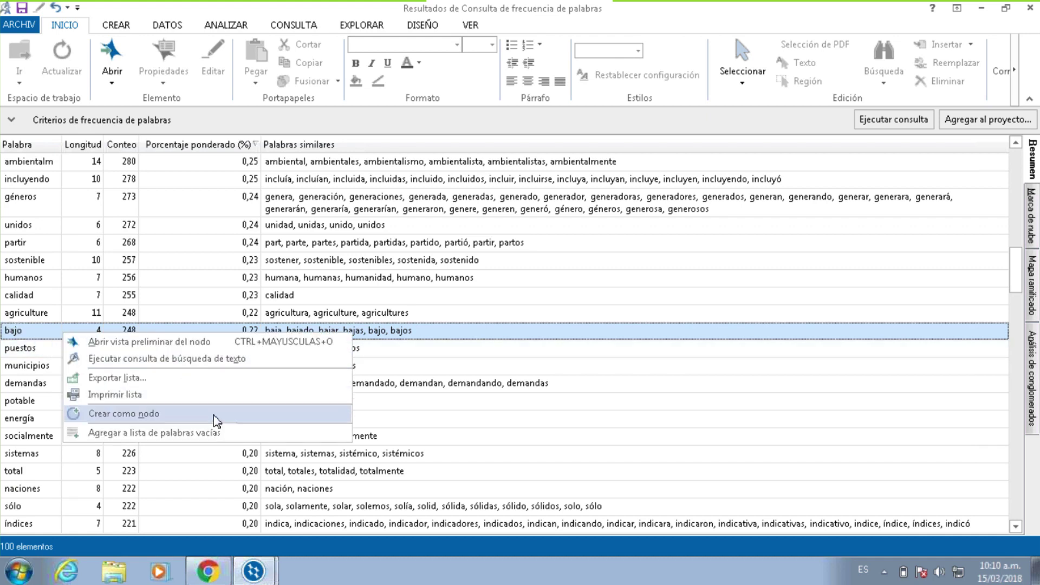
click(203, 433)
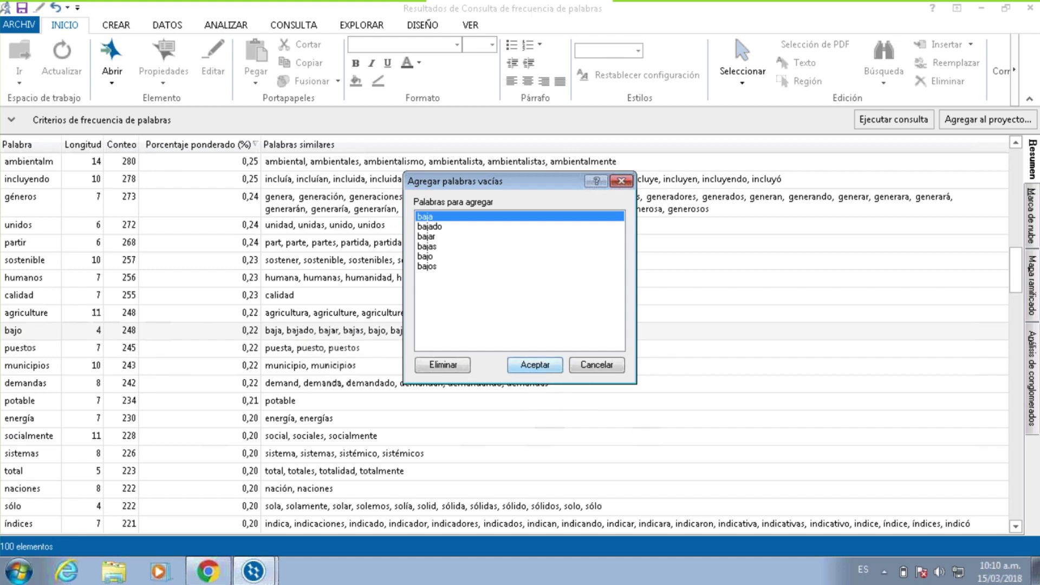
click(551, 366)
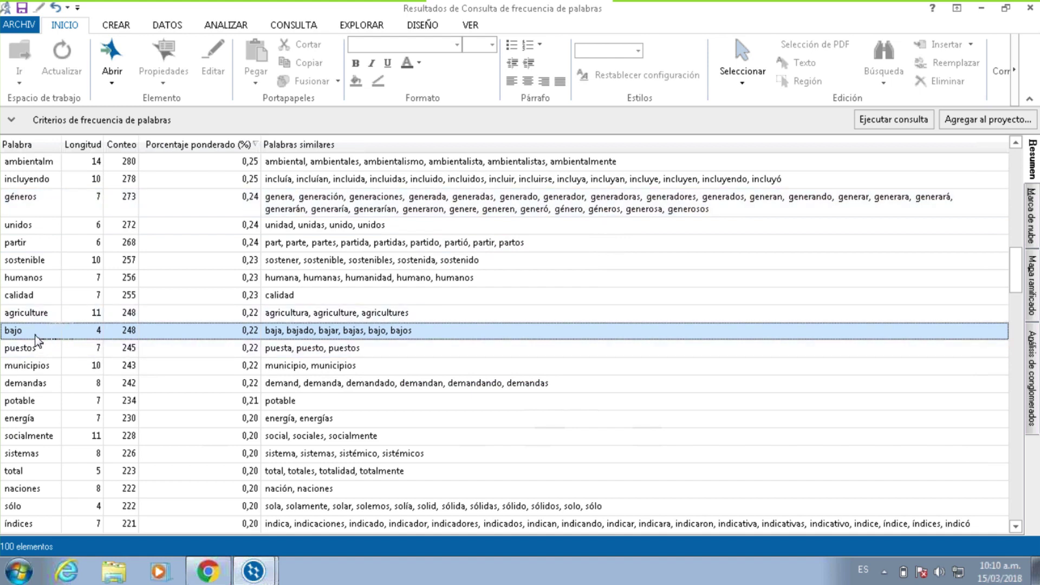
Rerun the word frequency query and widen the word column so that long words show in full.
click(889, 121)
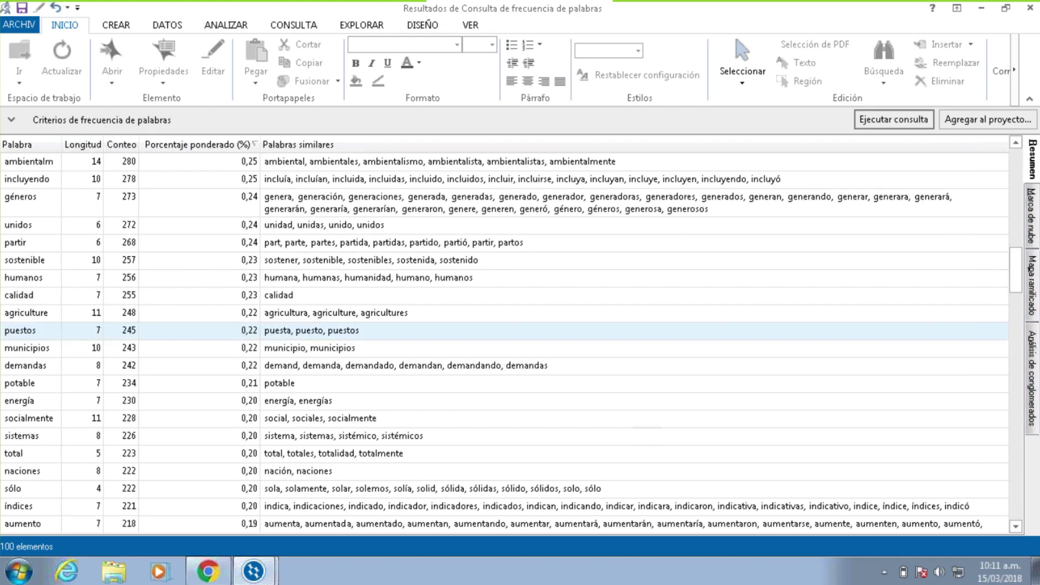
click(41, 336)
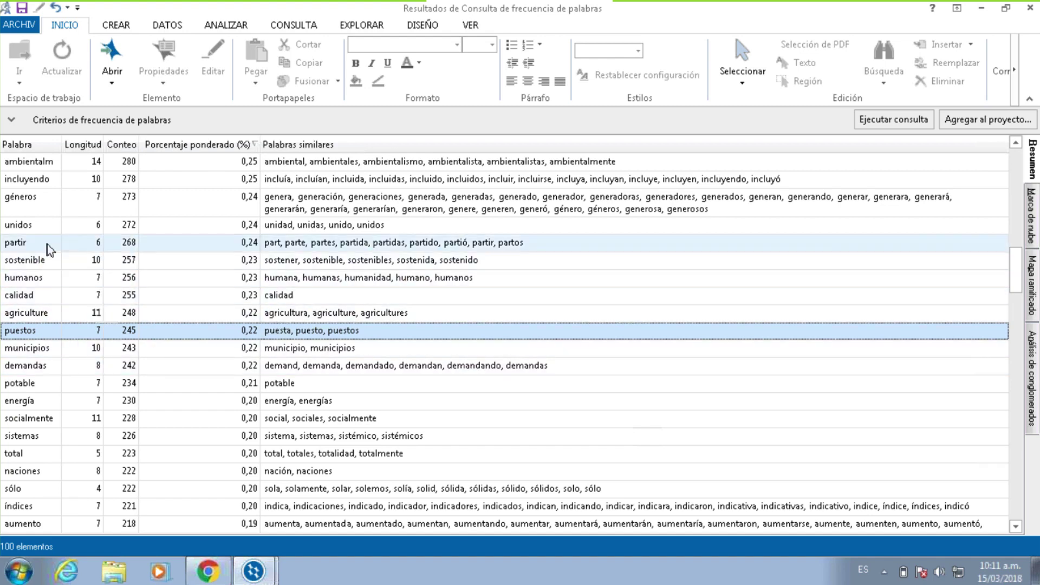
drag(63, 146, 125, 146)
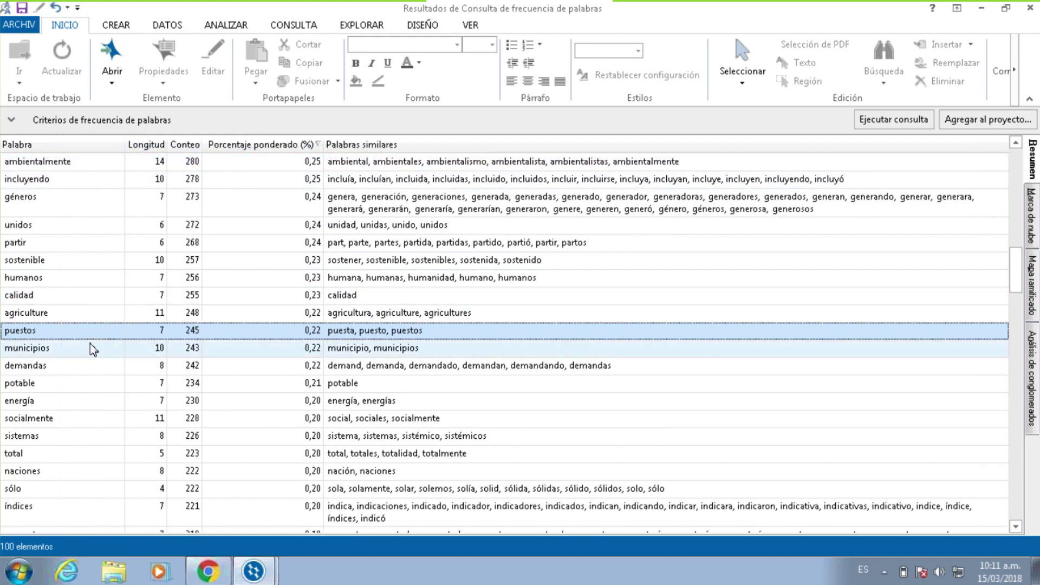
Try to add países, gestión, medios, mayoría, nacionales, mejores and públicos together to the stop word list.
scroll(83, 429, down, 4)
scroll(84, 428, up, 8)
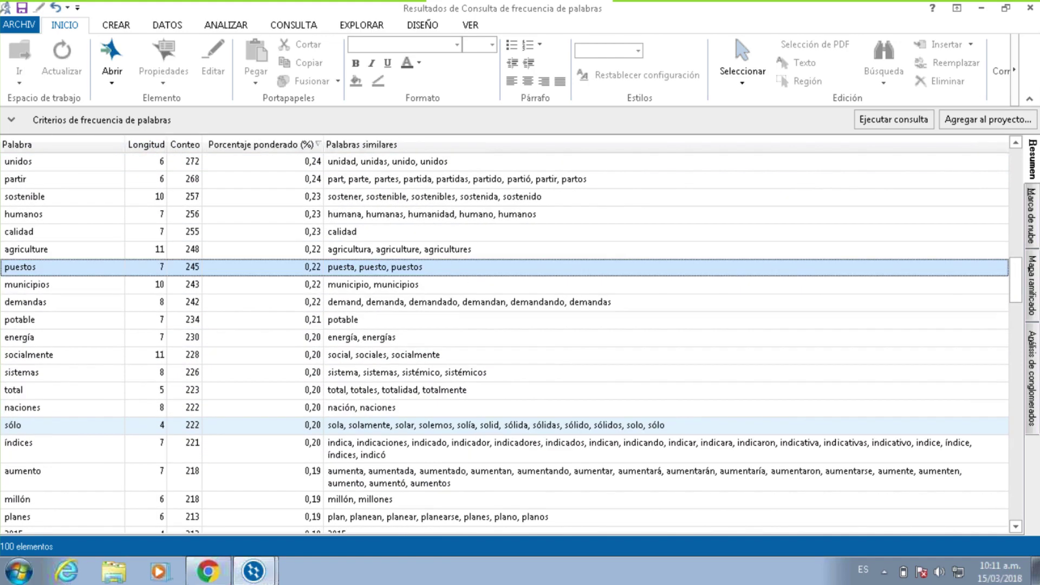
scroll(83, 428, up, 4)
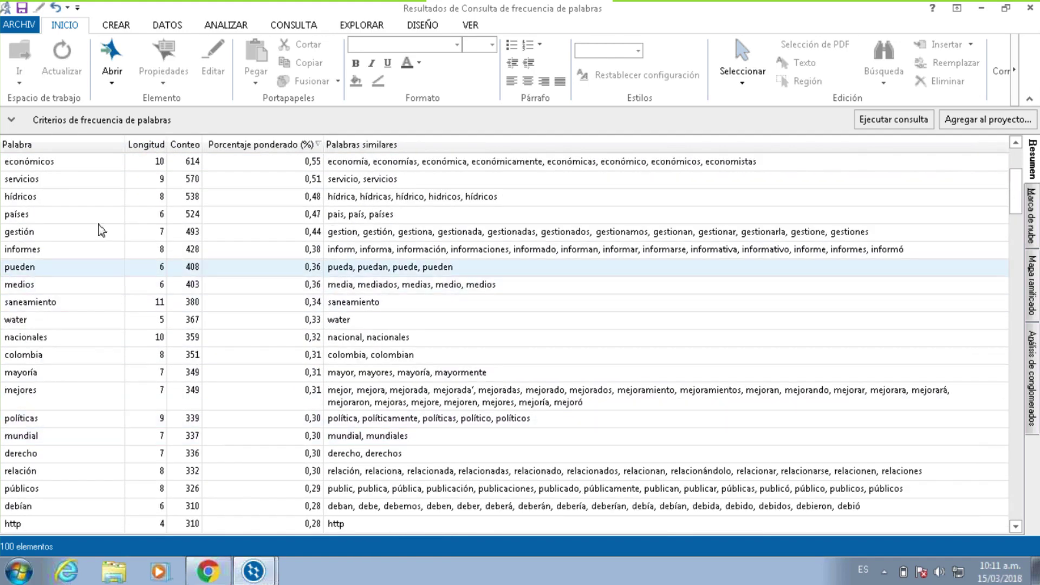
click(76, 214)
ctrl+click(79, 233)
ctrl+click(76, 285)
ctrl+click(60, 372)
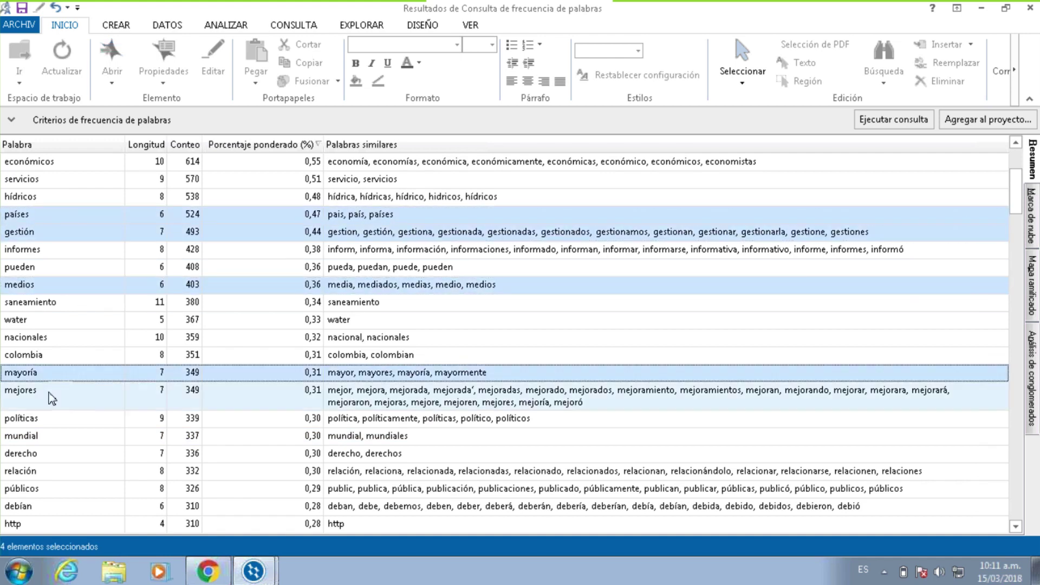
ctrl+click(54, 337)
ctrl+click(54, 391)
ctrl+click(58, 496)
right_click(51, 232)
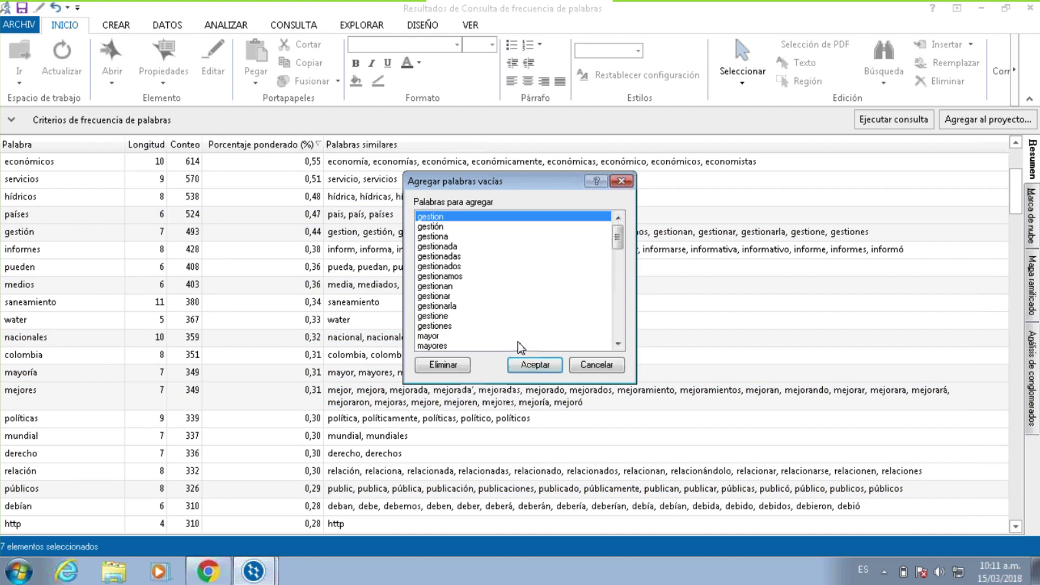
click(596, 365)
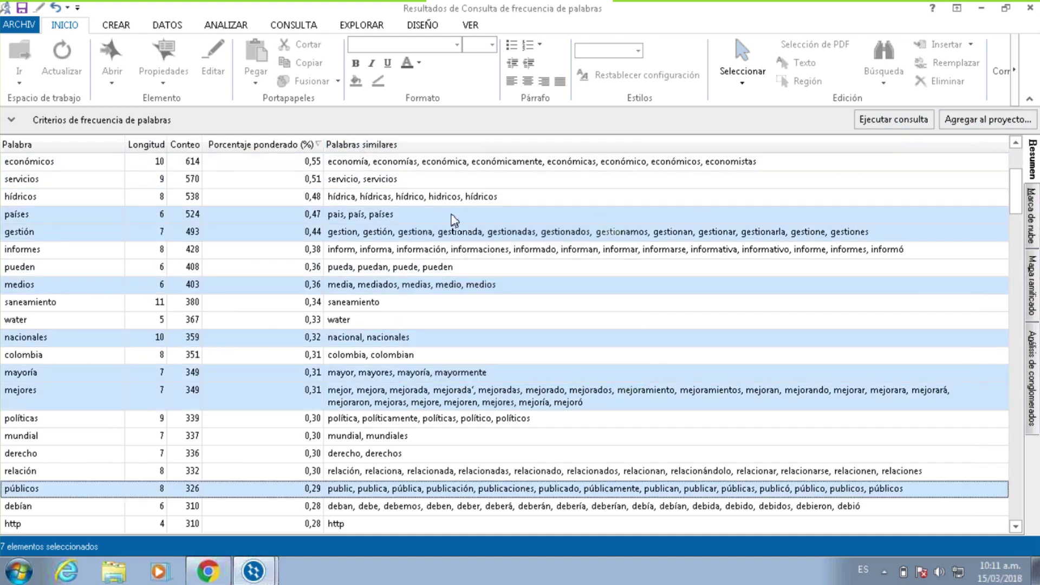
Open the project properties, review the Español (México) stop word list, and close both without changing anything.
click(77, 232)
click(36, 25)
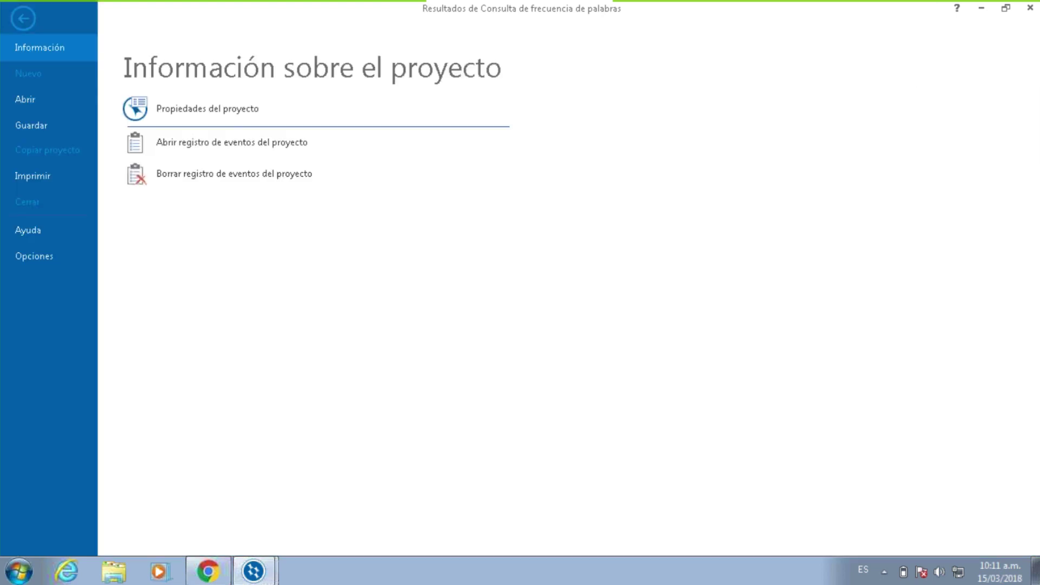
key(Escape)
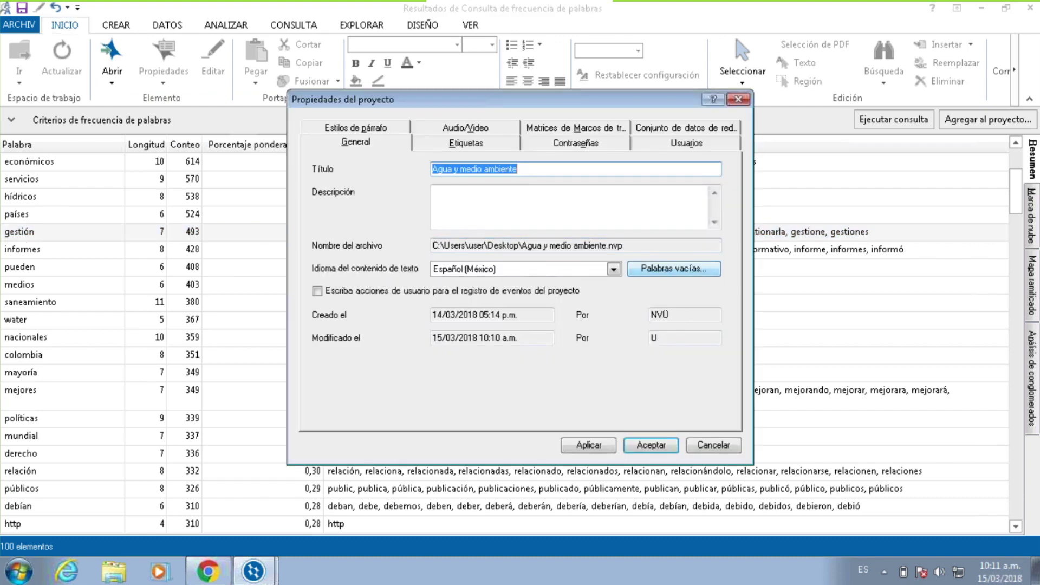
click(656, 270)
mouse_move(646, 243)
mouse_down()
mouse_move(645, 317)
mouse_move(645, 244)
mouse_up()
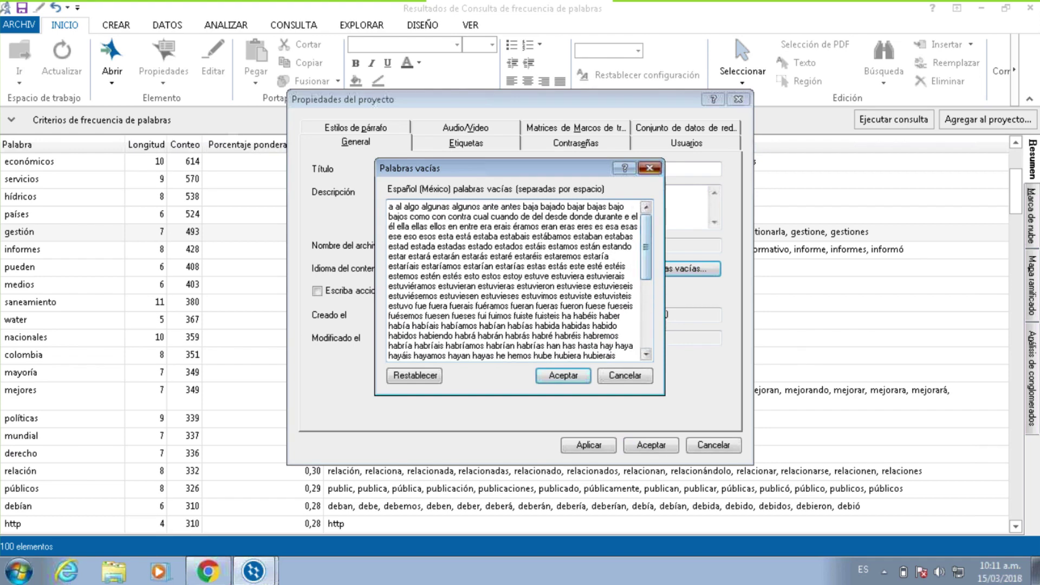
click(650, 168)
click(737, 99)
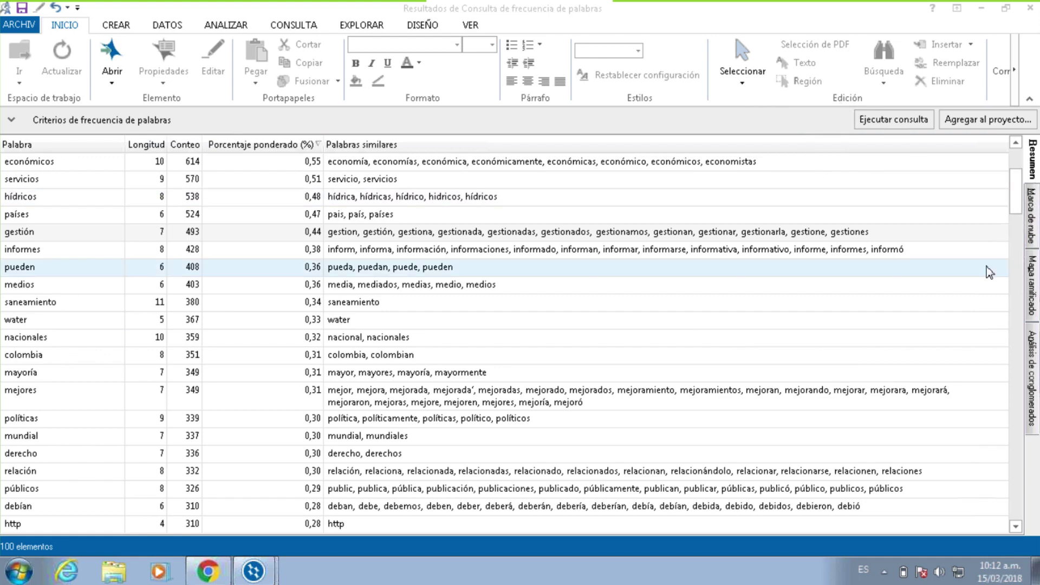
Examine the word frequency results as a tree map and then the cluster analysis dendrogram from its beginning.
click(1032, 287)
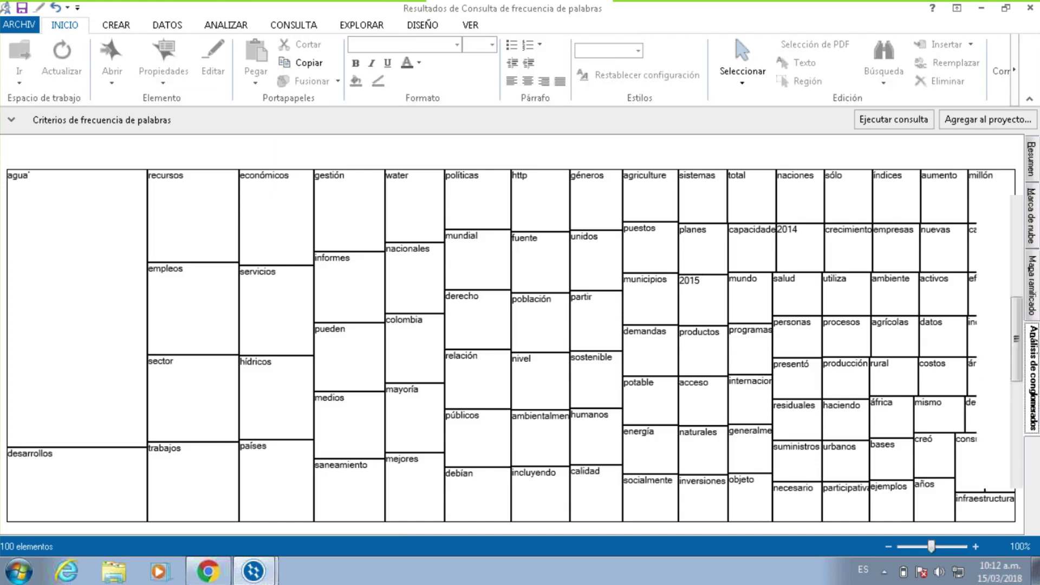
click(1032, 373)
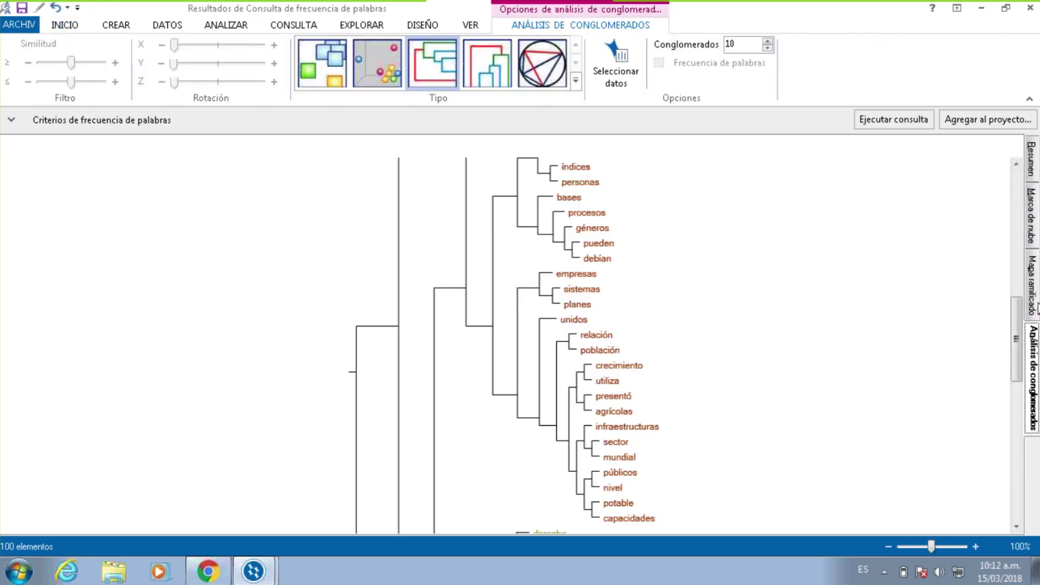
click(1017, 461)
drag(1016, 461, 1016, 239)
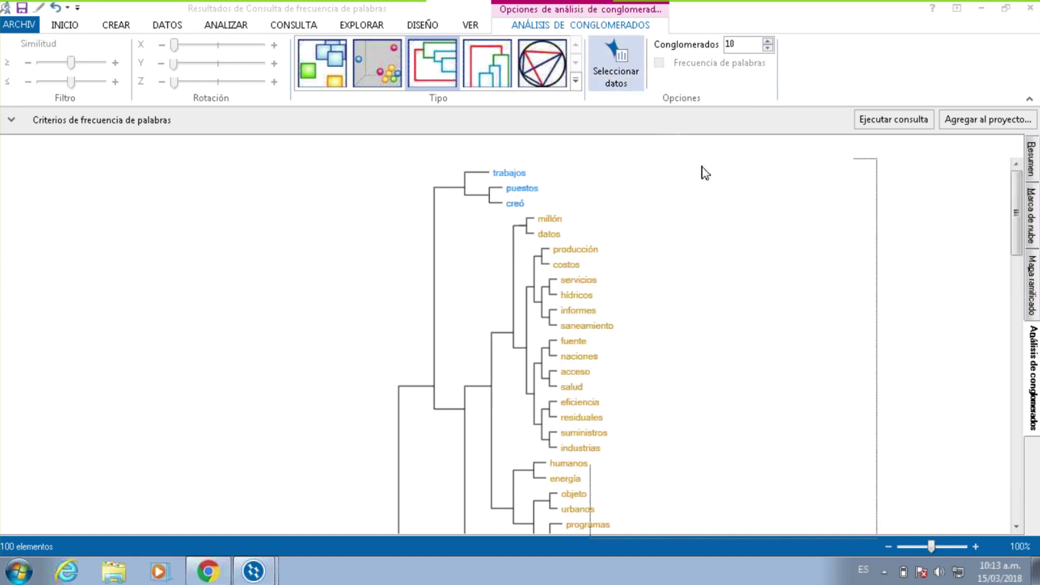
Save the project and add the word frequency query to it as "Nube de palabras todos los documentos".
click(21, 7)
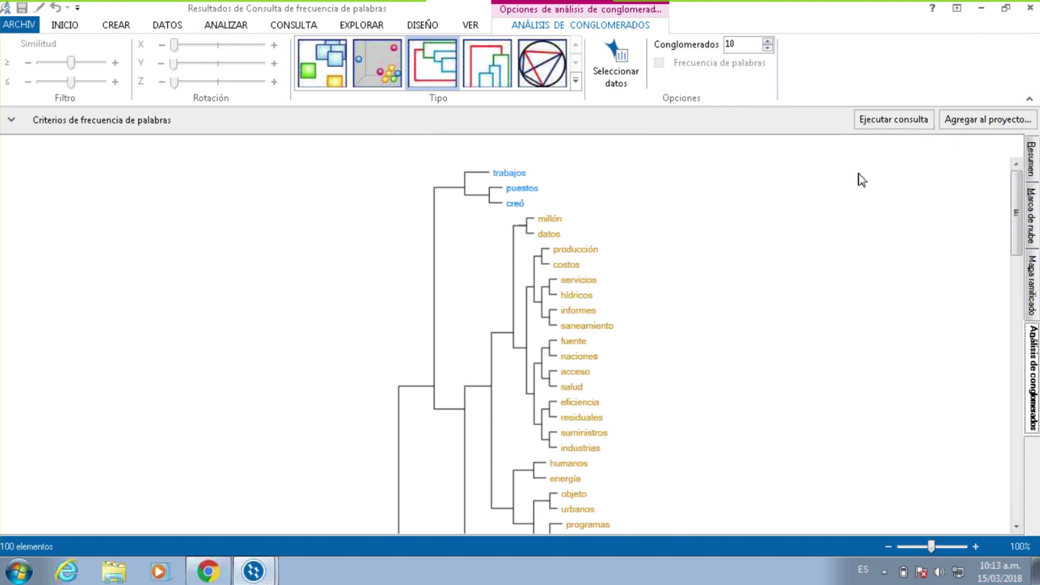
click(987, 119)
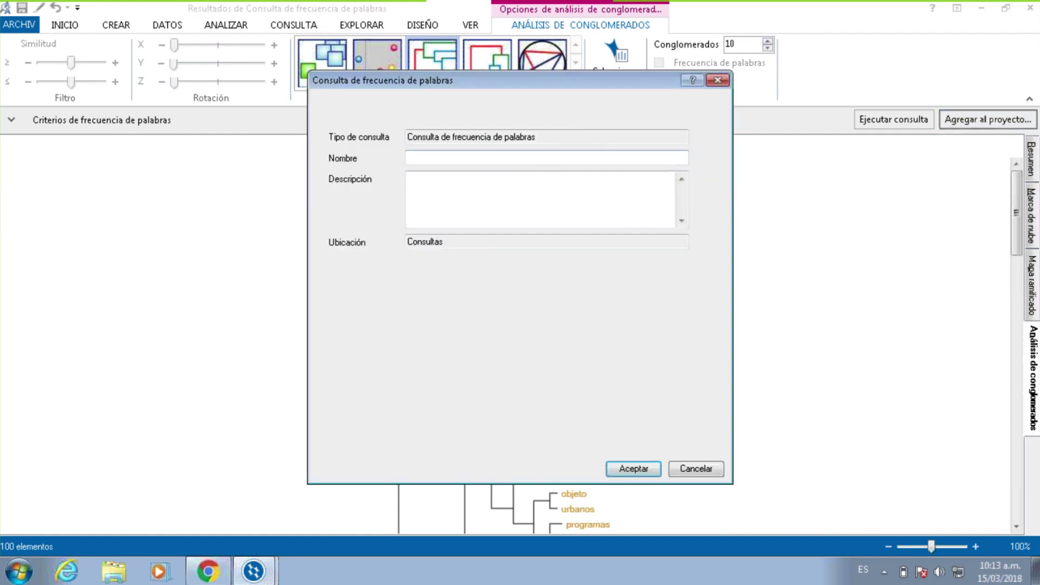
text(Nube )
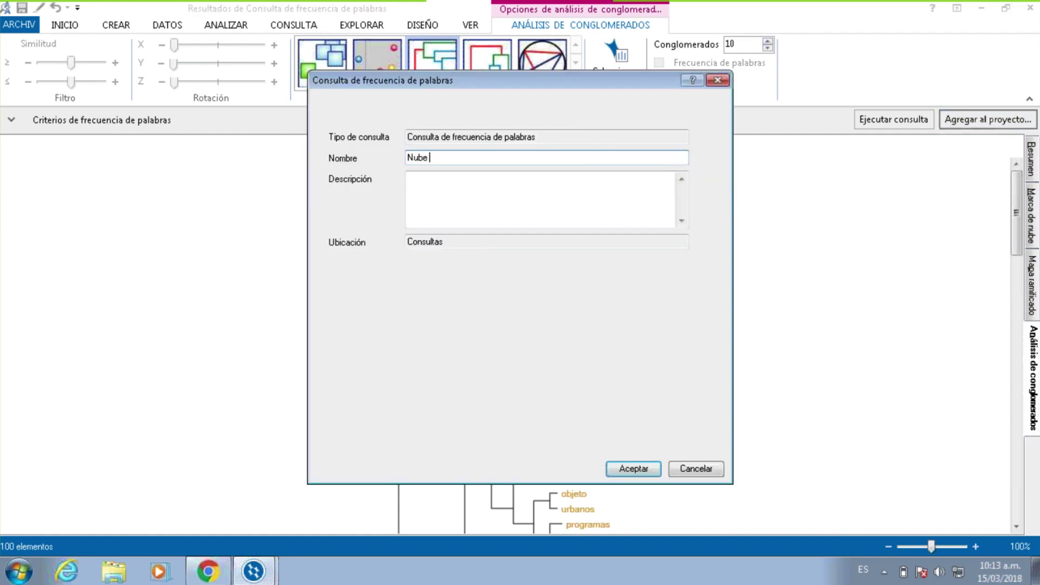
text(de palabras todos los documentos)
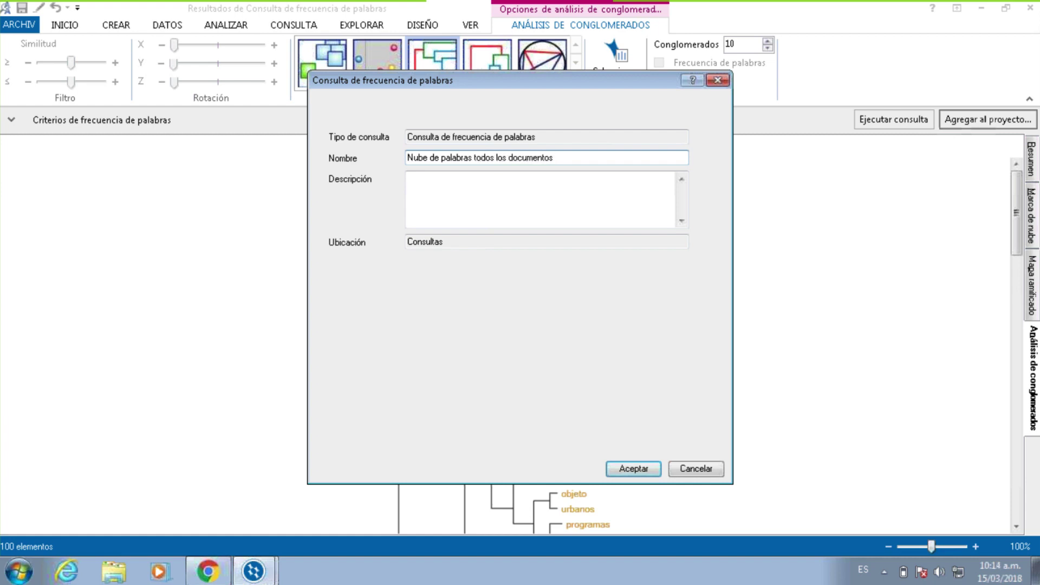
key(Return)
Review the word cloud and the actions available for the word pueden in the summary list.
click(1032, 219)
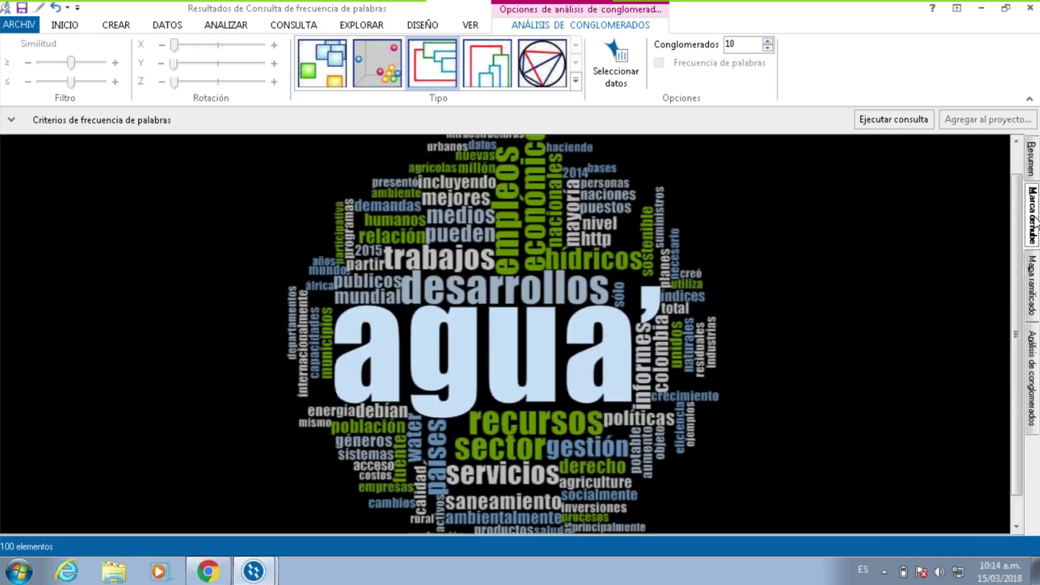
click(1032, 158)
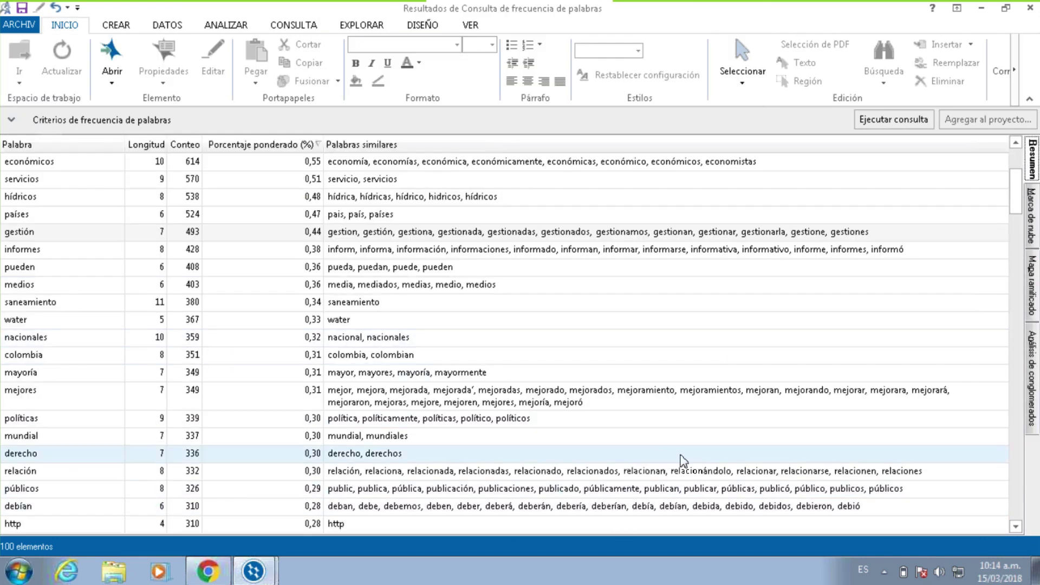
right_click(118, 277)
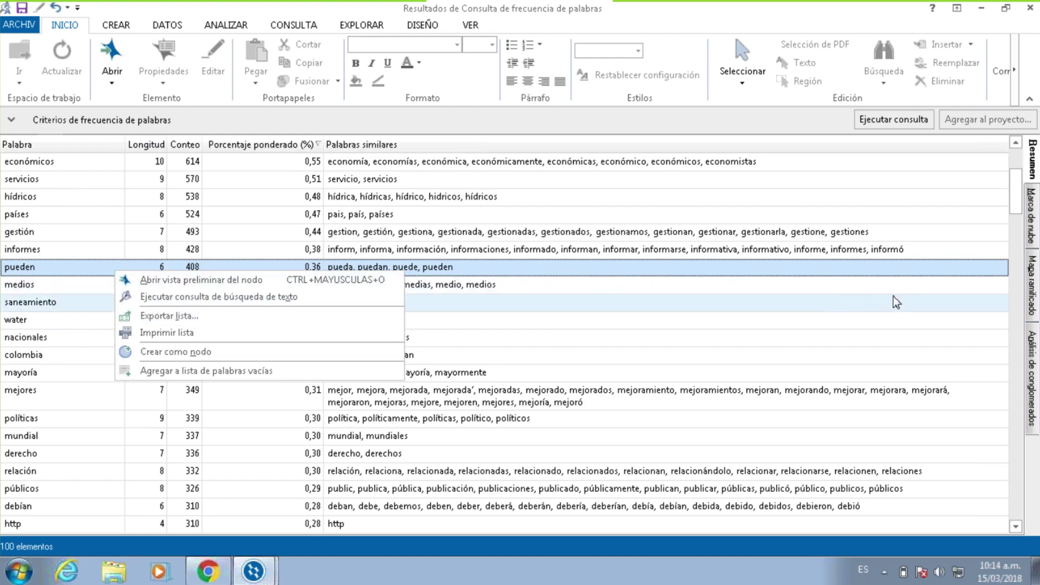
Open the export option for the word cloud, dismiss it, and copy the word cloud to the clipboard.
click(1031, 216)
right_click(129, 203)
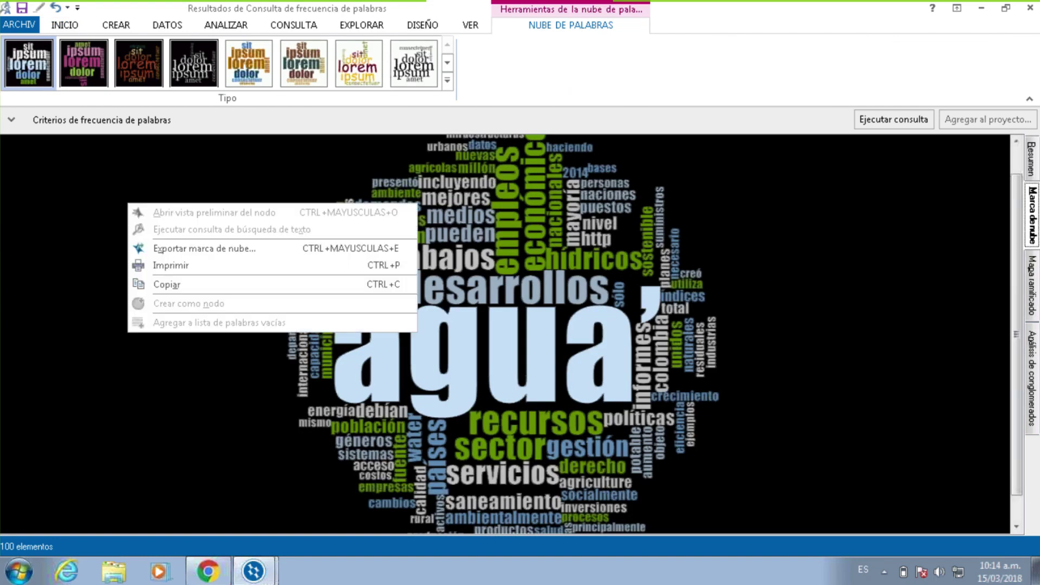
click(218, 247)
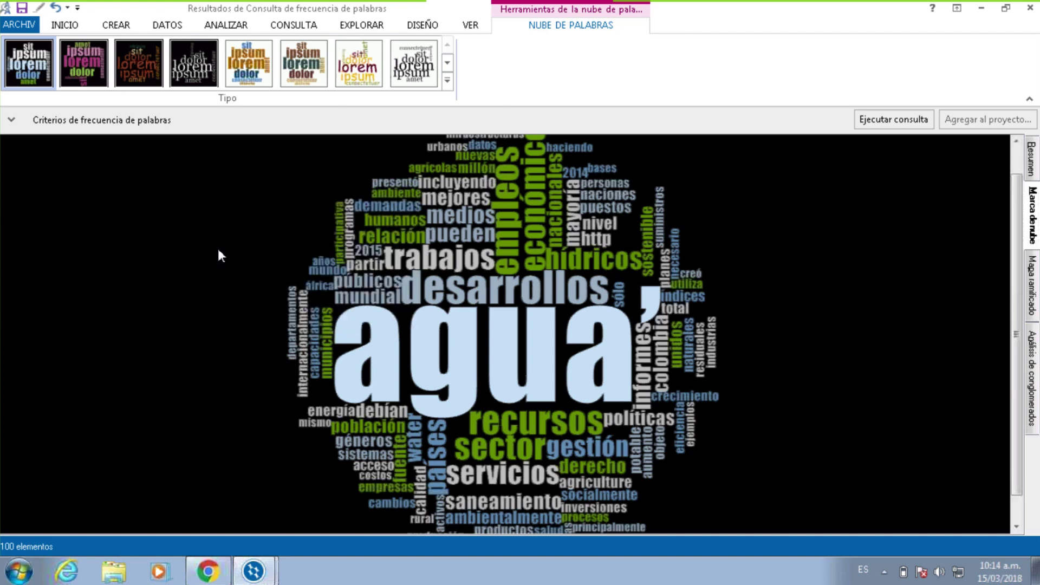
click(472, 334)
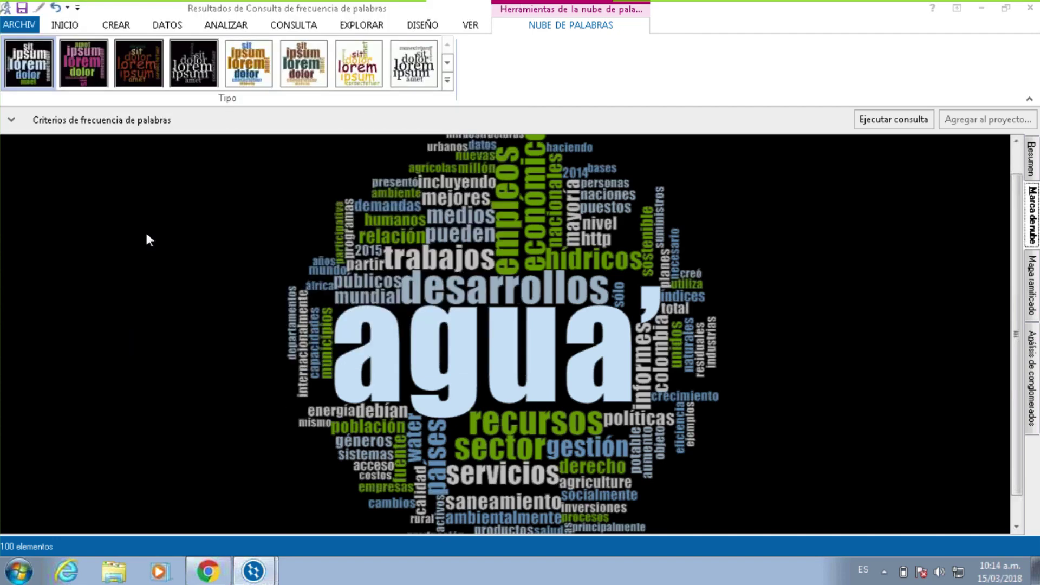
right_click(122, 182)
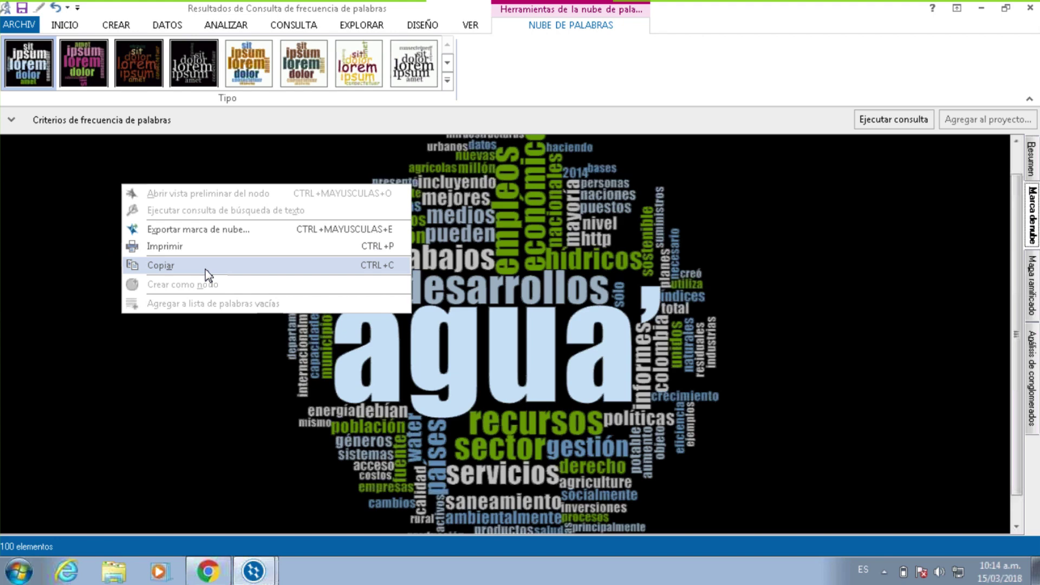
click(208, 273)
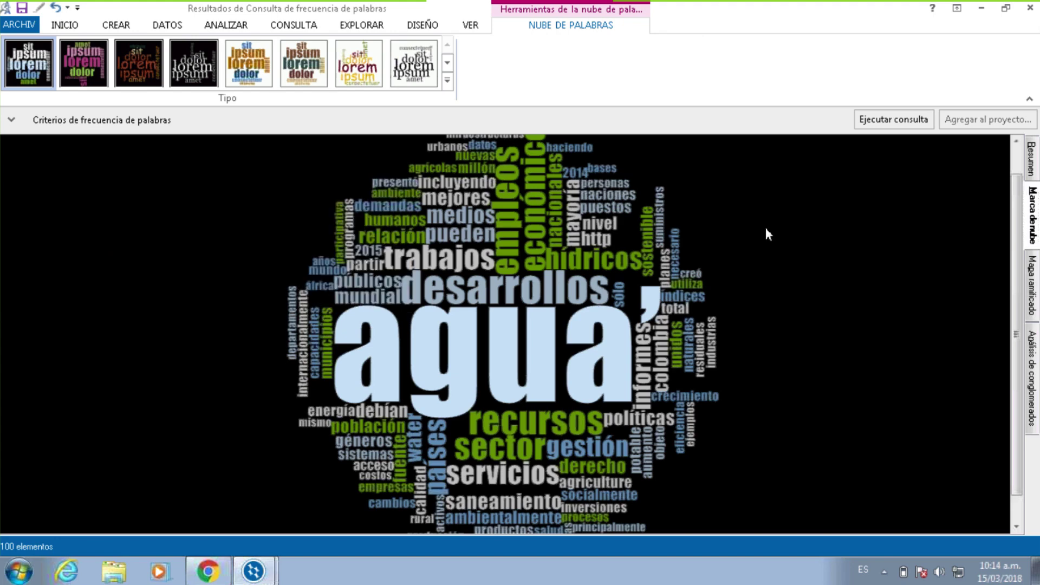
Look over the word cloud, tree map and cluster analysis once more, and close the query results.
scroll(839, 323, up, 2)
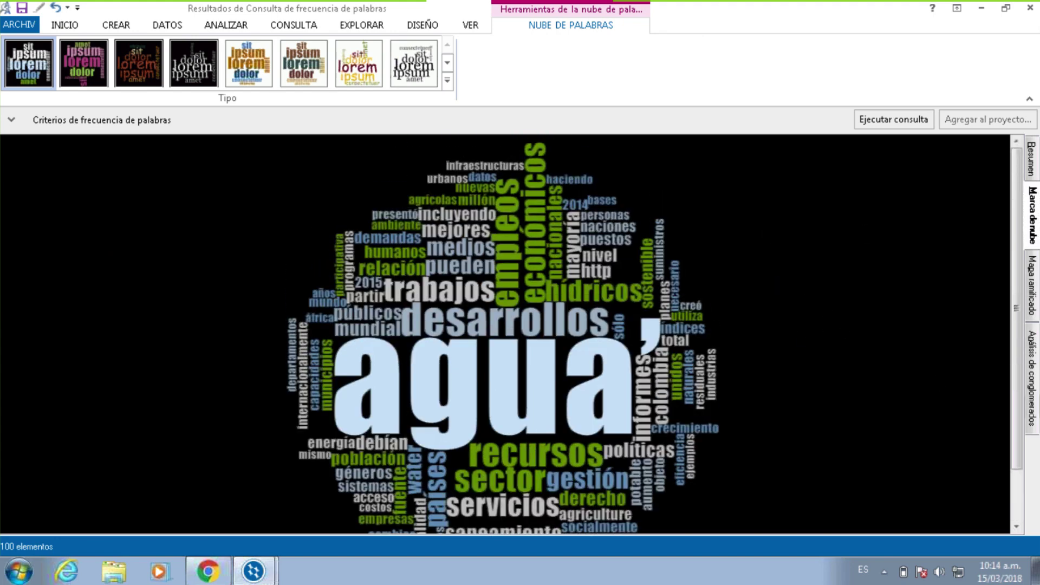
click(1033, 295)
click(1032, 358)
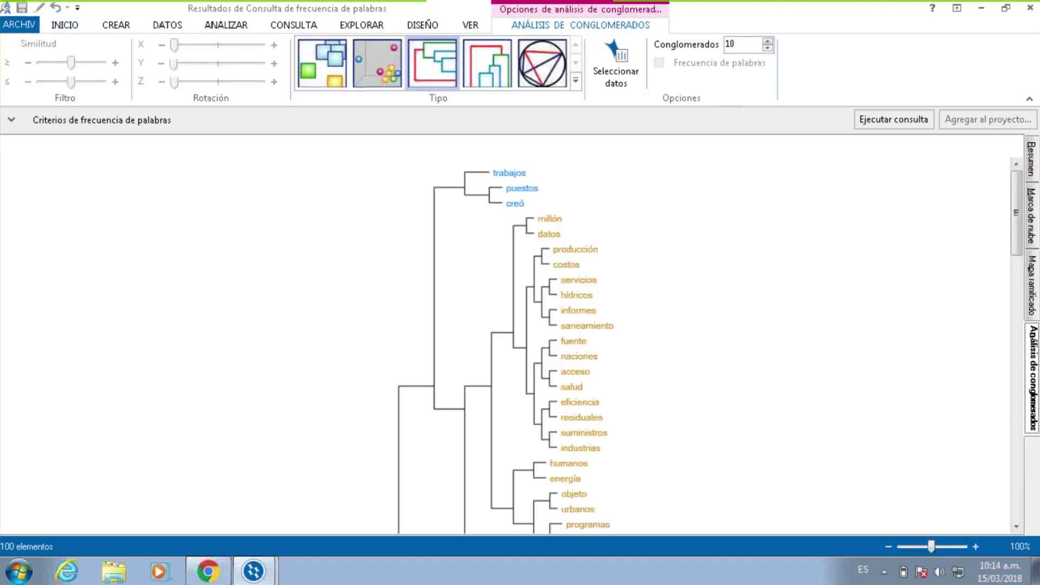
click(1030, 8)
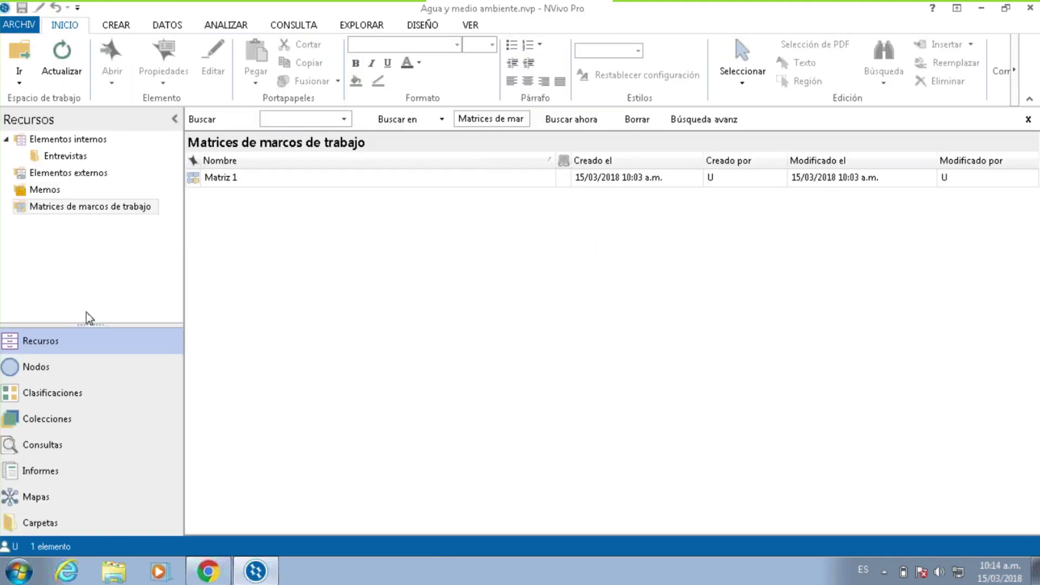
click(26, 378)
click(81, 343)
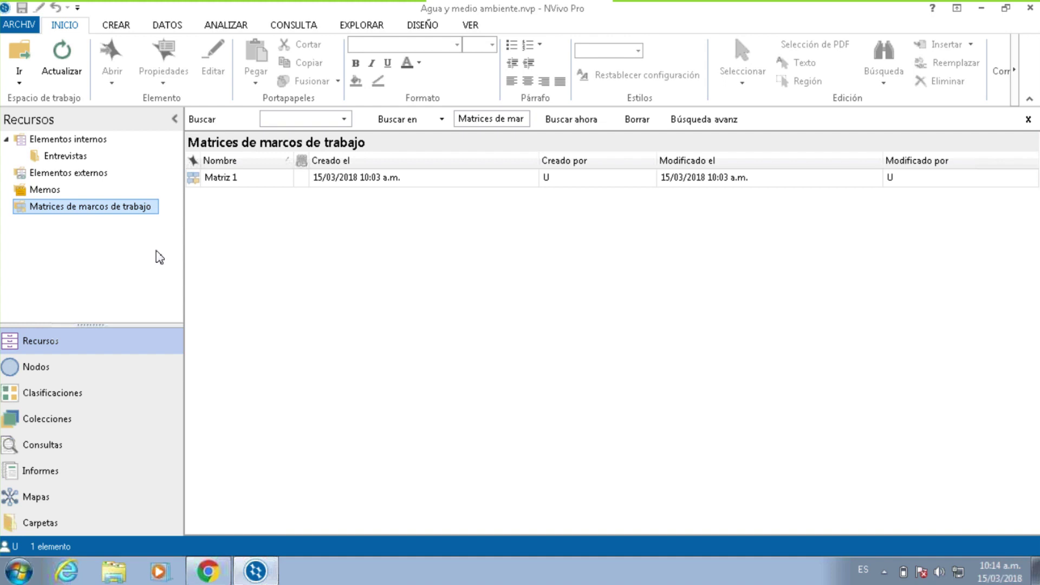
Run the report Informe de la estructura del nodo, filtering Nodo.Nombre jerárquico to everything in the Nodos folder.
click(52, 477)
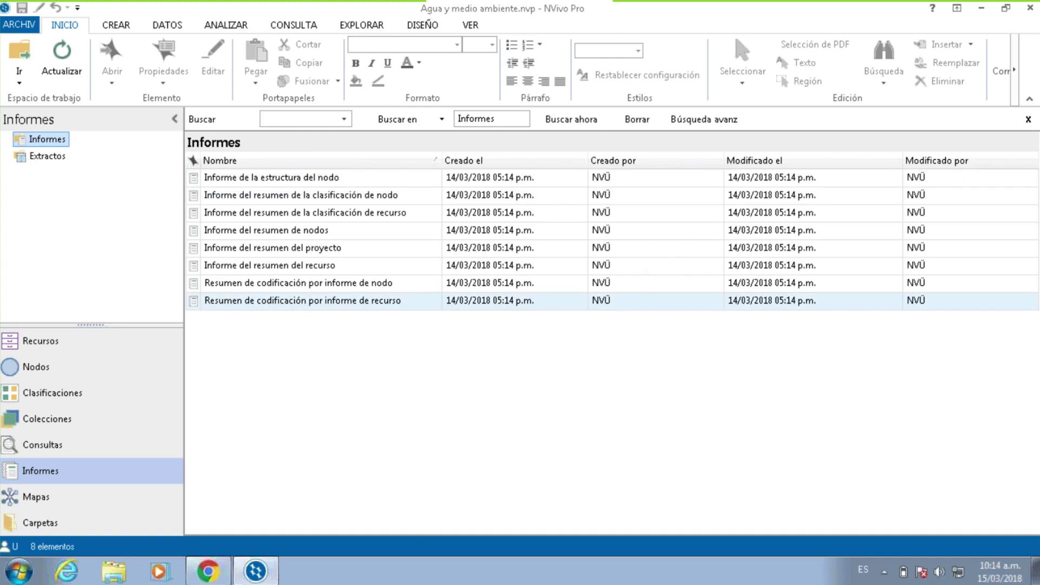
double_click(356, 179)
click(281, 228)
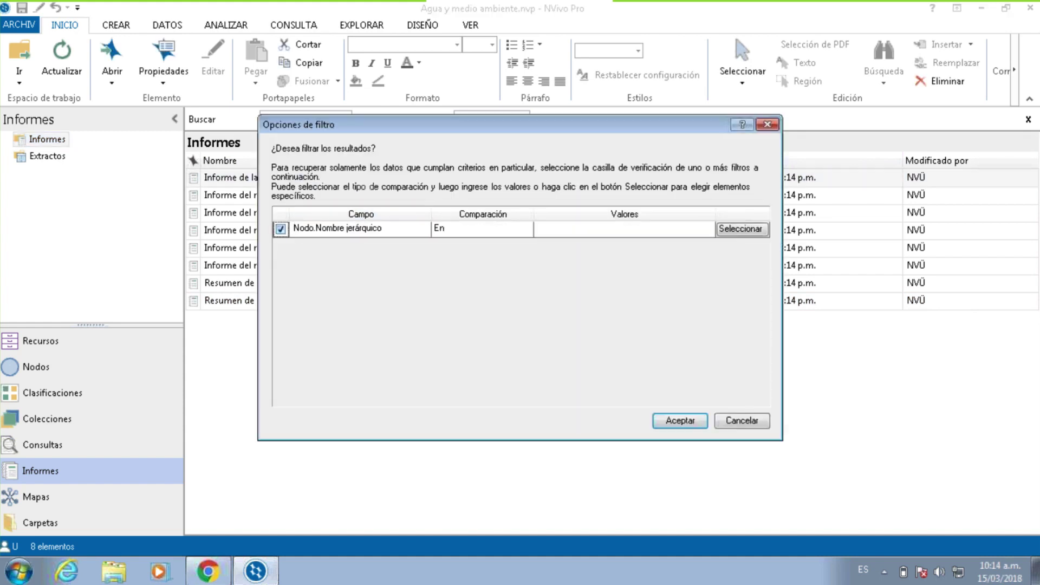
click(739, 230)
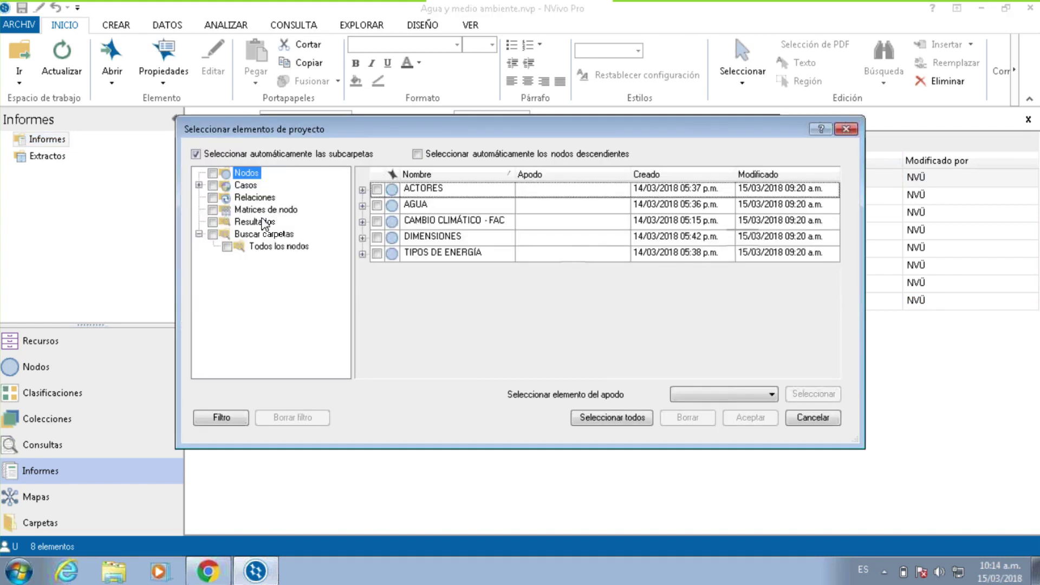
click(212, 174)
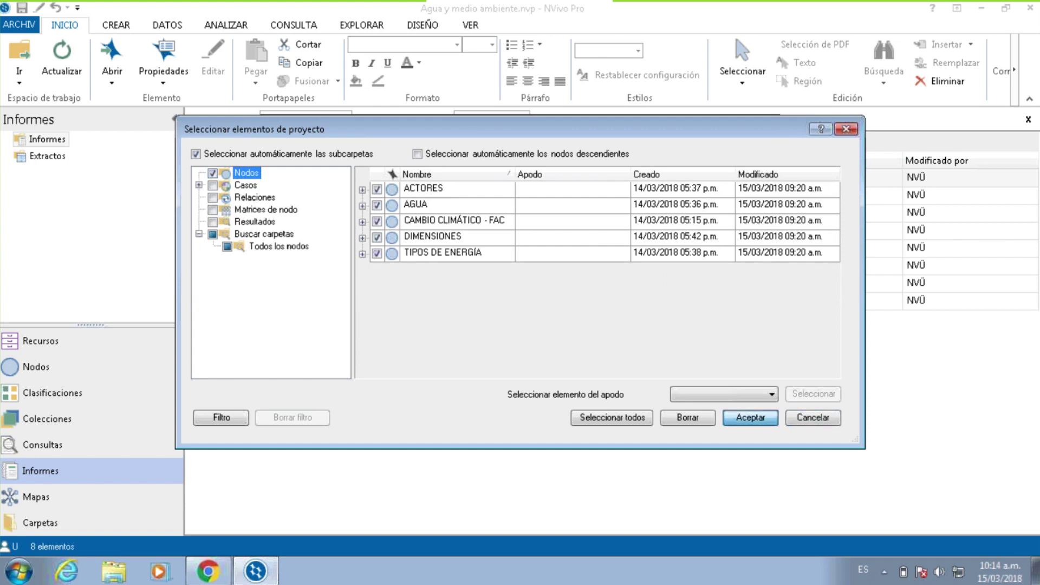
click(750, 417)
click(680, 420)
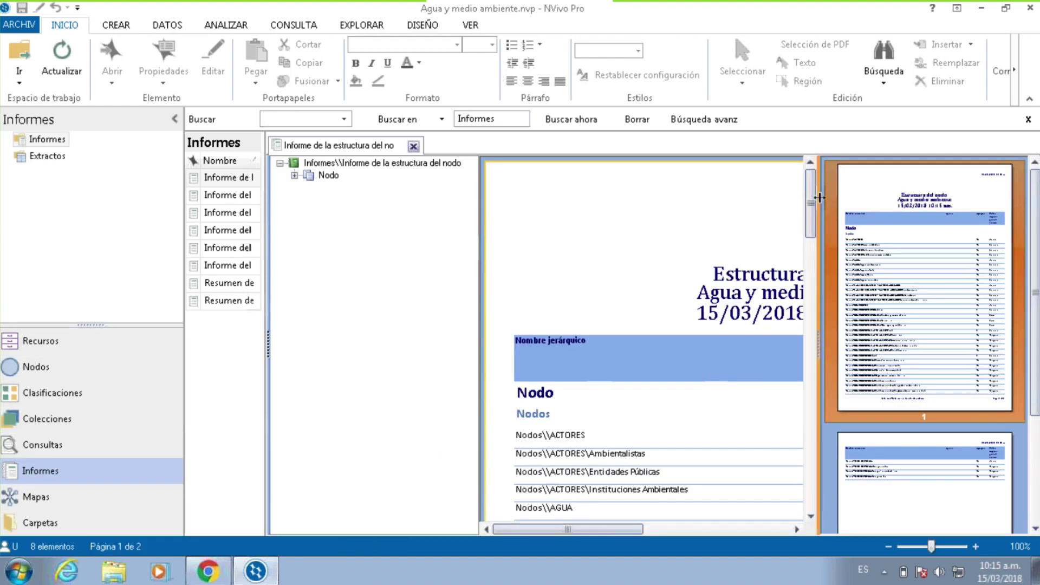
Widen the page area of the node structure report and undock the report into its own window.
drag(818, 201, 902, 200)
drag(661, 528, 621, 532)
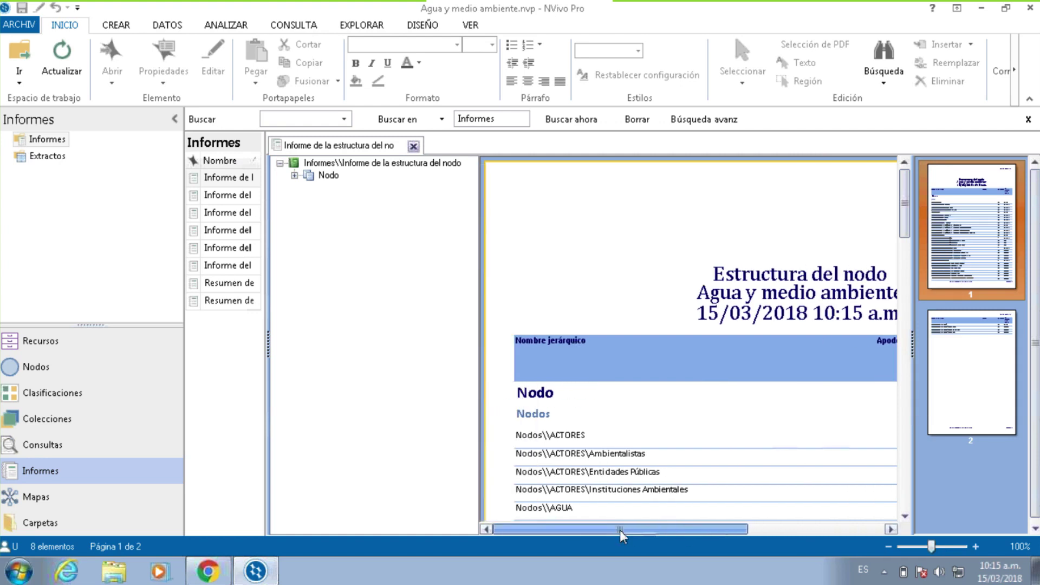
right_click(357, 145)
click(386, 207)
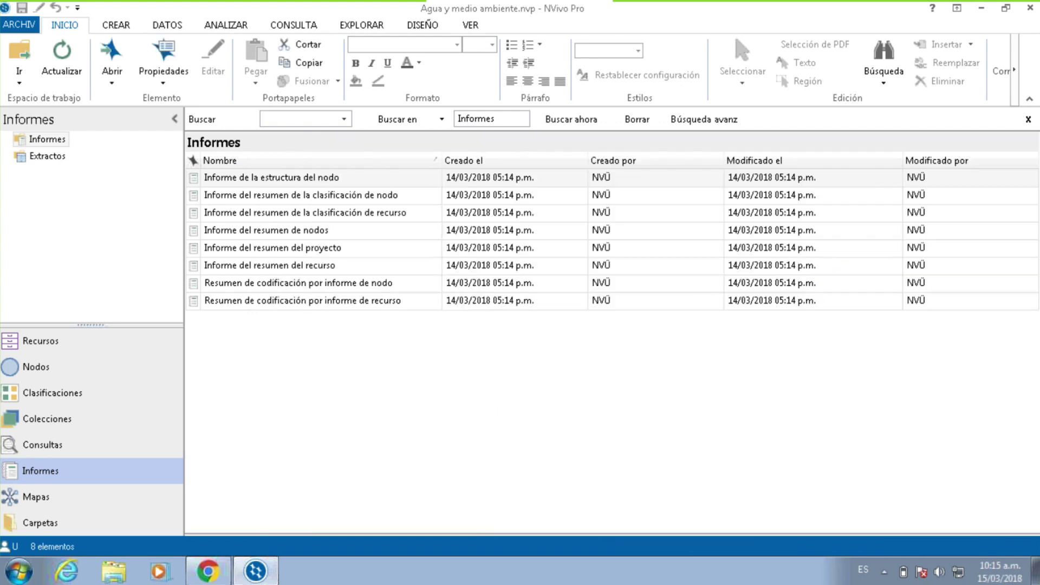
click(666, 105)
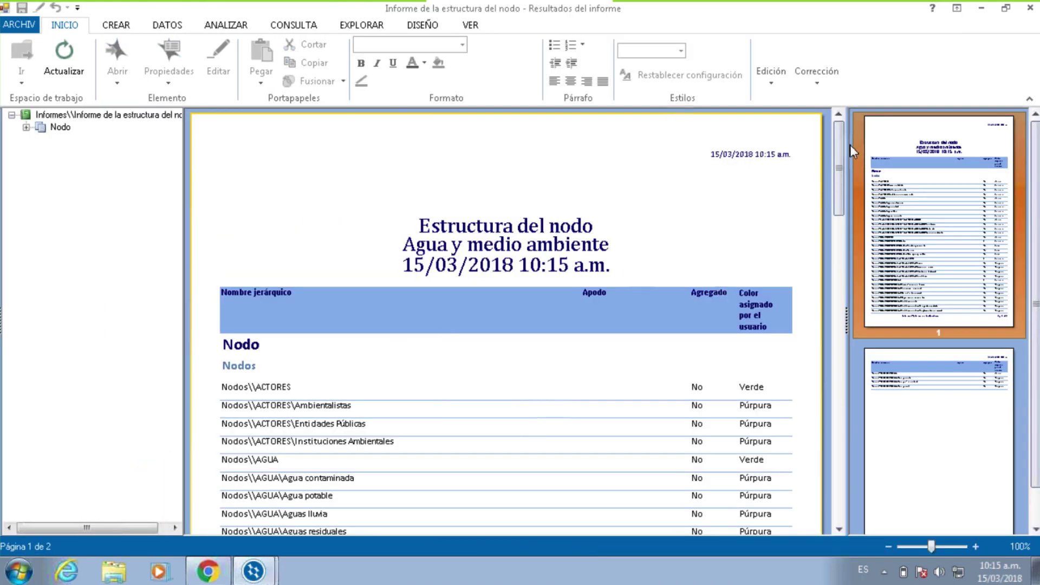
Read through the listed nodes and their assigned colours in the node structure report, and close it.
drag(841, 143, 238, 344)
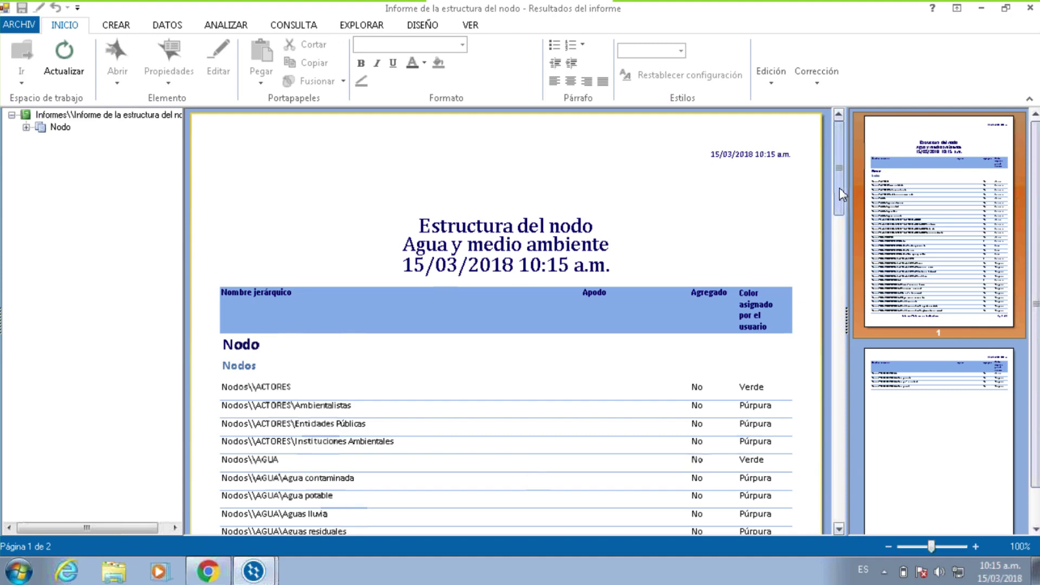
drag(838, 168, 818, 379)
click(1030, 8)
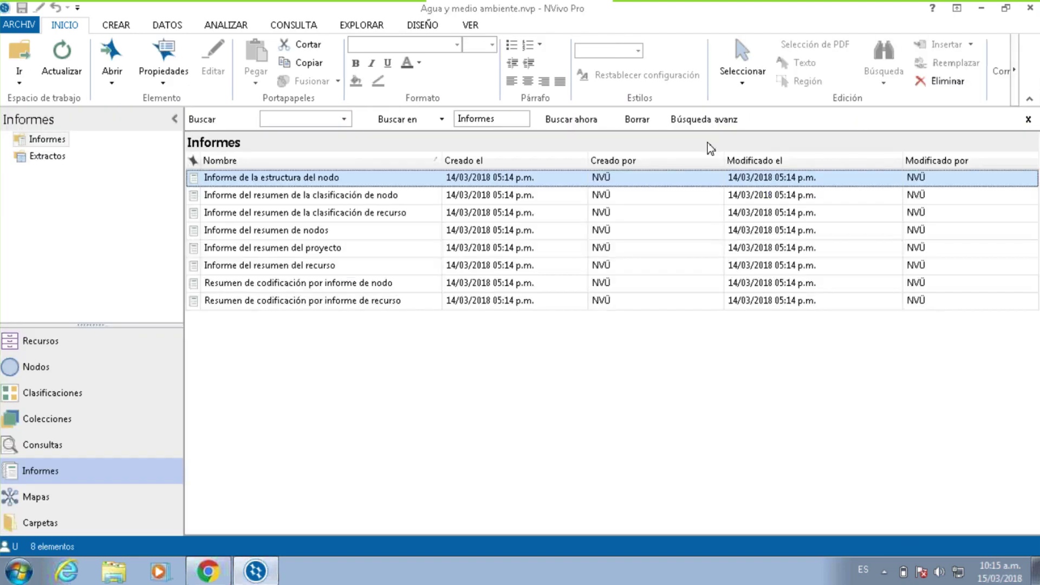
Open the report Resumen de codificación por informe de nodo and enable all four of its filter criteria.
double_click(271, 285)
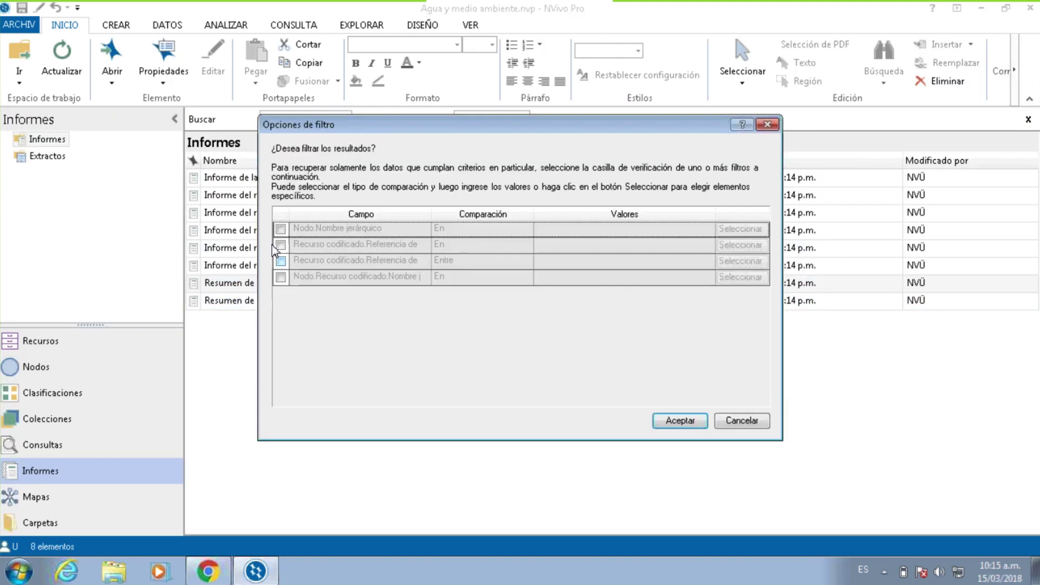
click(281, 228)
click(281, 245)
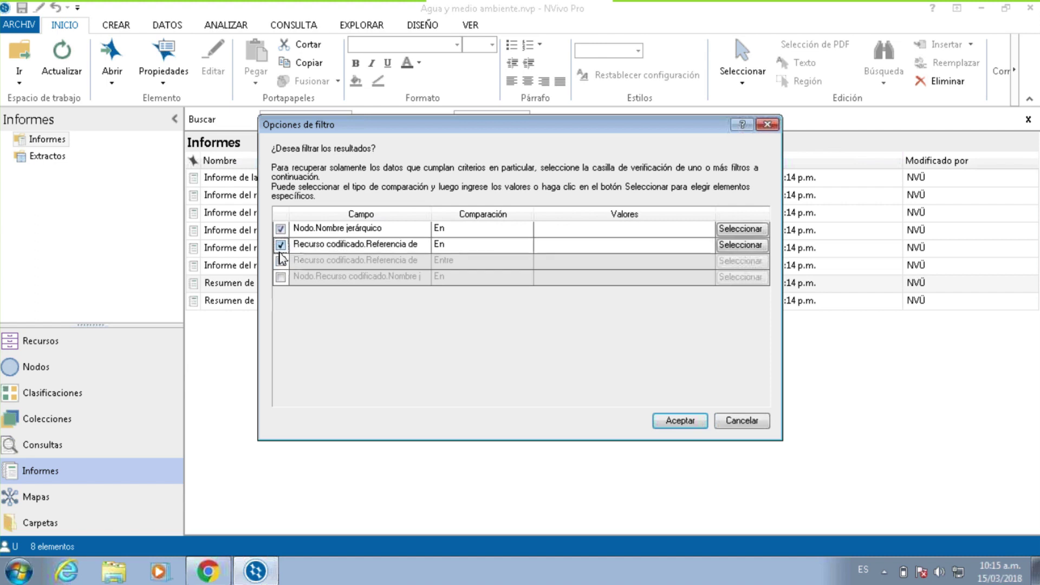
click(280, 260)
click(280, 276)
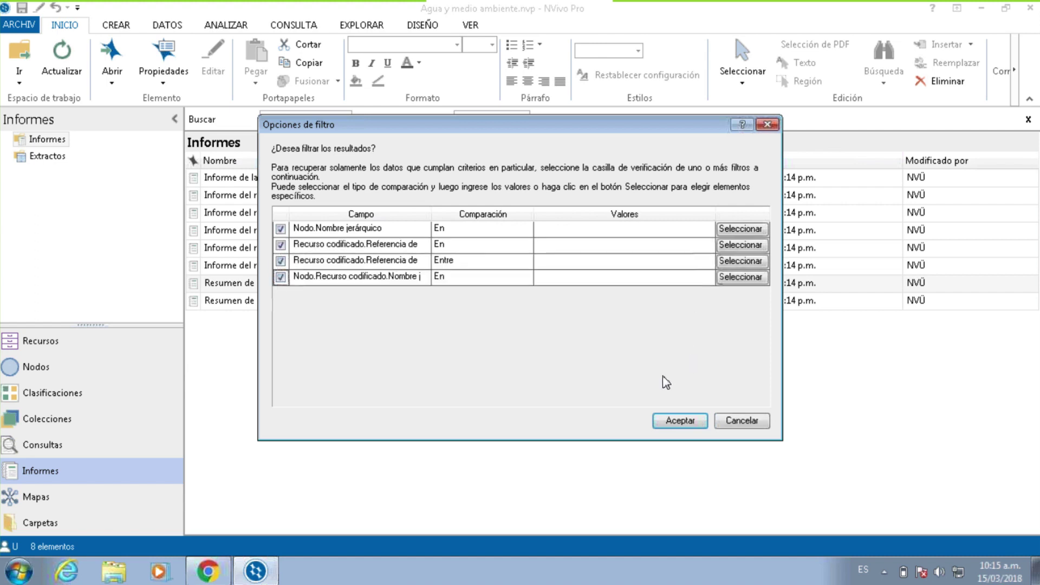
Filter Nodo.Nombre jerárquico to everything in the Nodos folder and run the coding summary report.
click(740, 228)
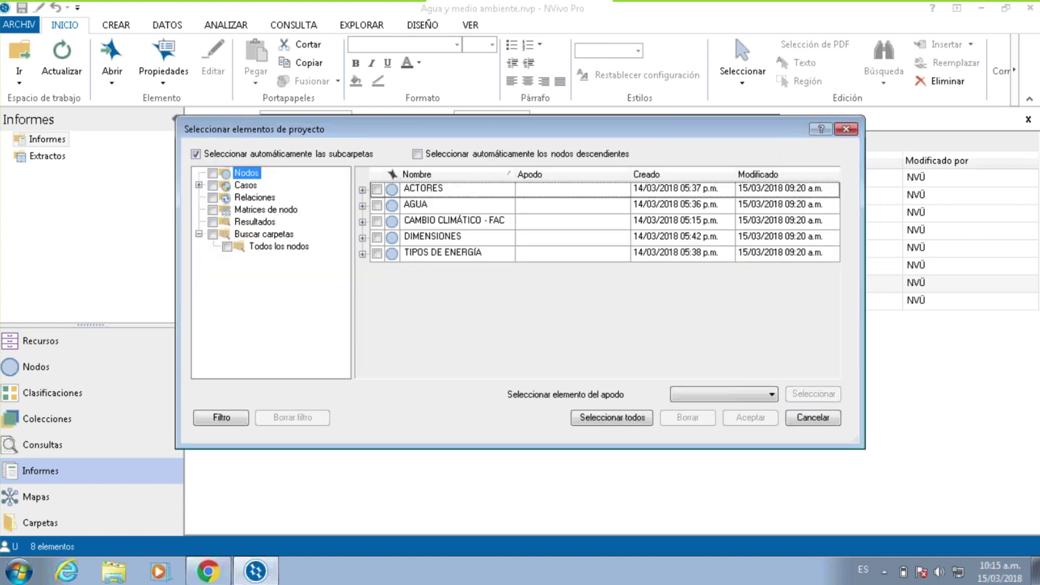
click(212, 174)
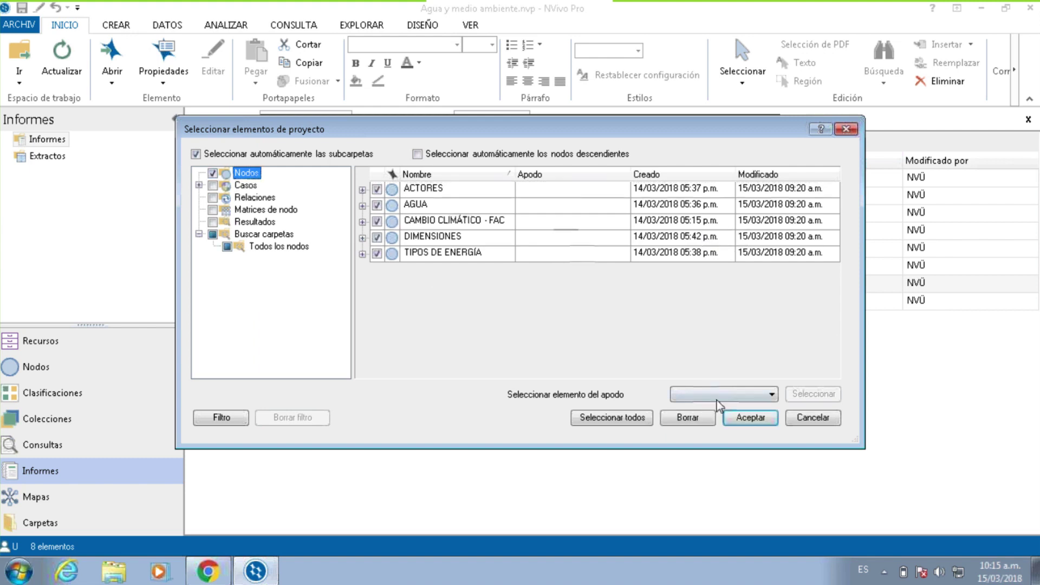
click(750, 418)
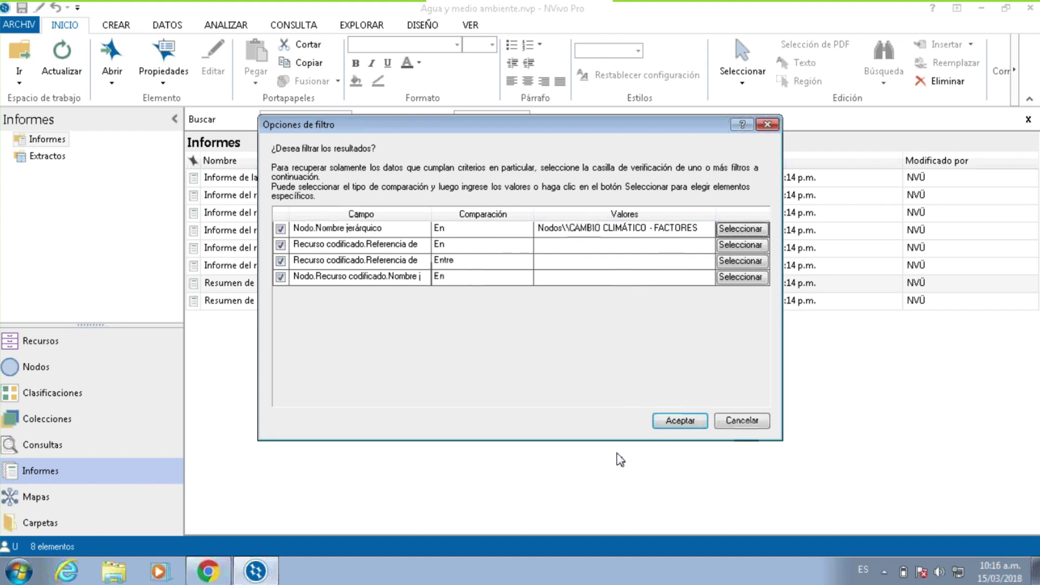
click(680, 420)
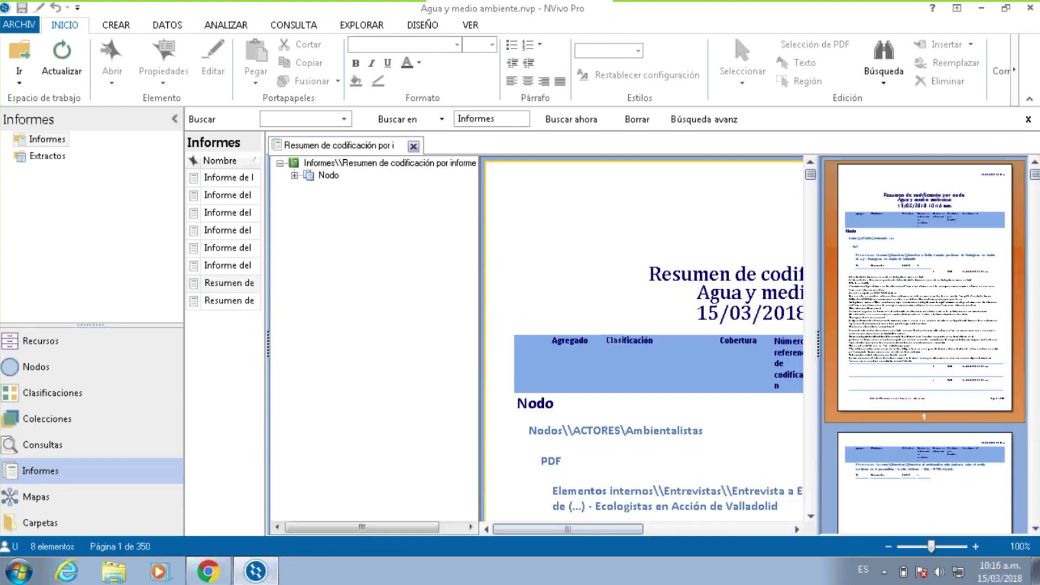
Undock the coding summary report into its own window and maximize that window.
mouse_move(568, 528)
mouse_down()
mouse_move(629, 528)
mouse_move(577, 528)
mouse_up()
right_click(313, 146)
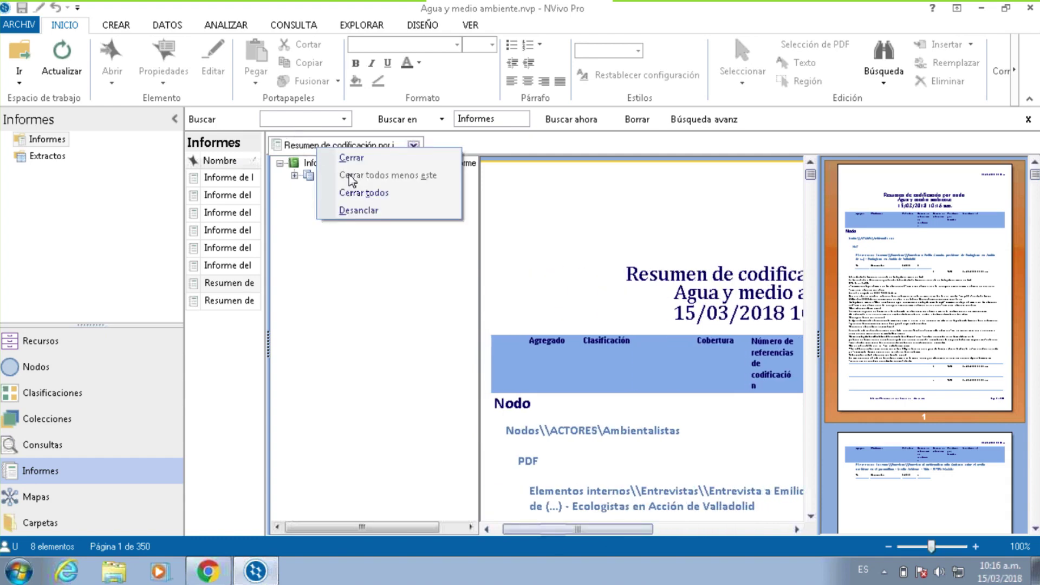
click(349, 208)
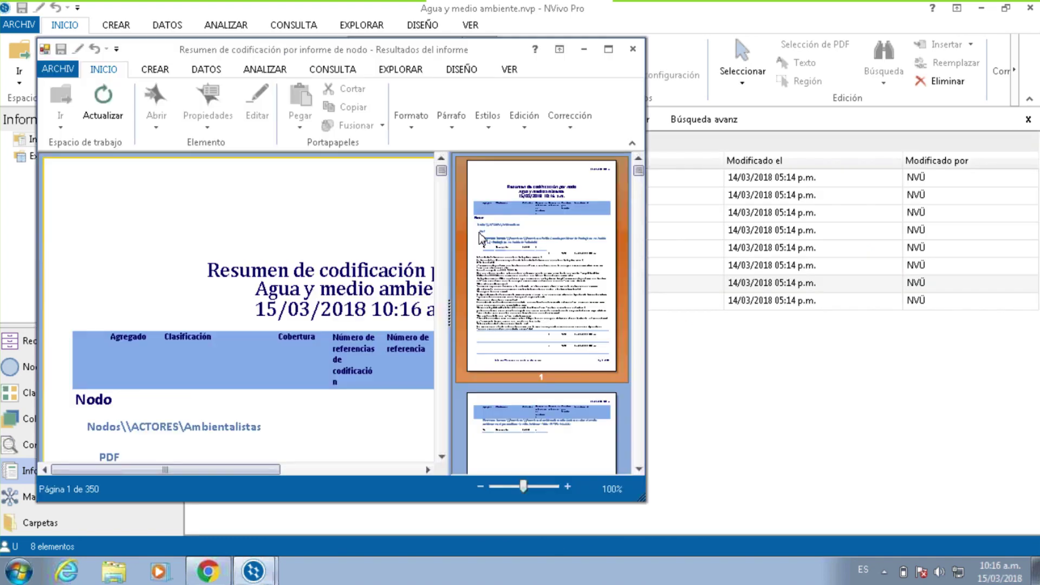
click(611, 51)
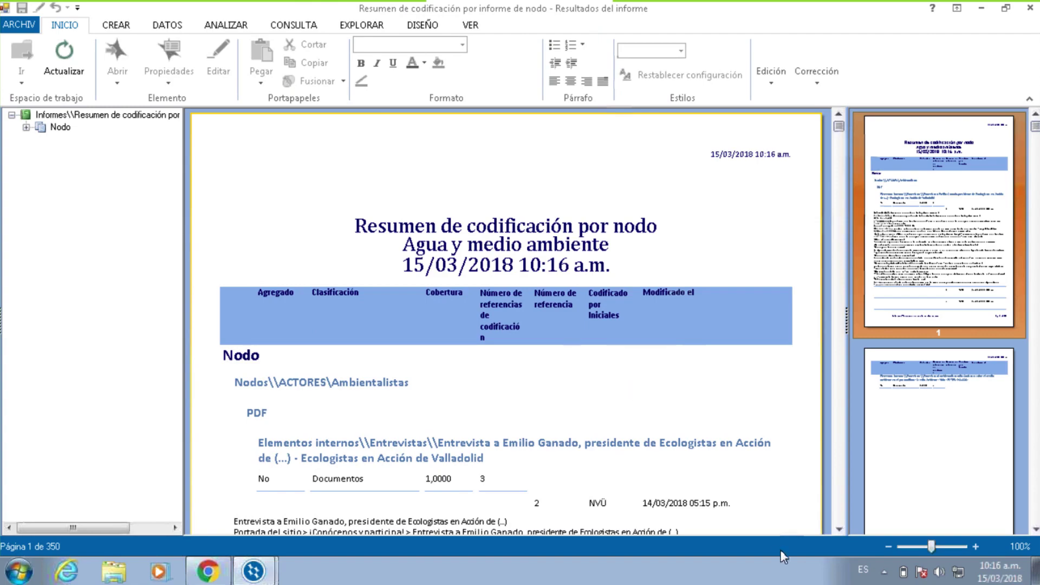
Read through the first pages of the coding summary report, examining the coded sources, coverage and references under each node.
scroll(842, 531, down, 3)
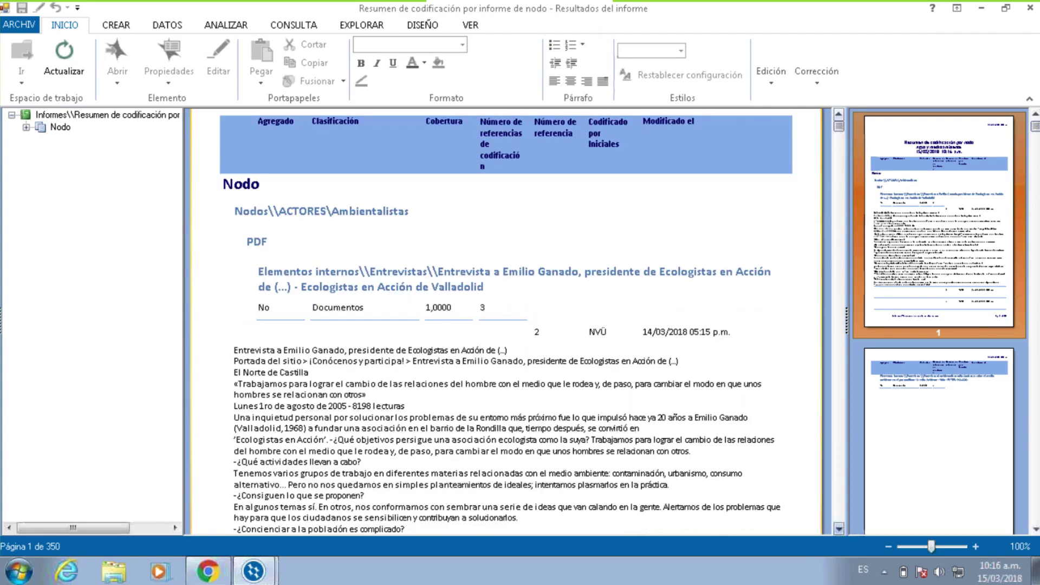
scroll(506, 321, down, 5)
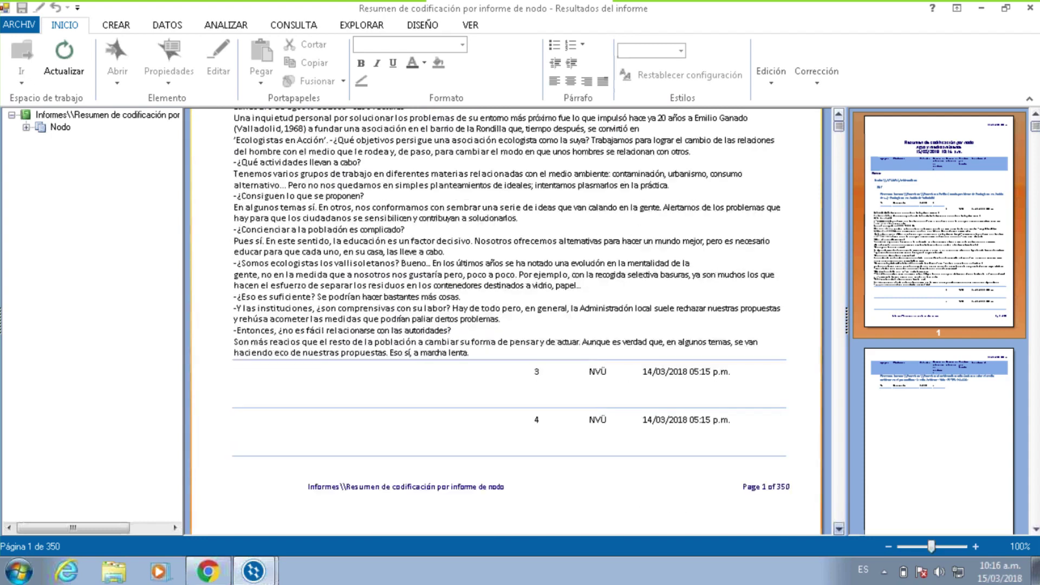
scroll(506, 320, down, 8)
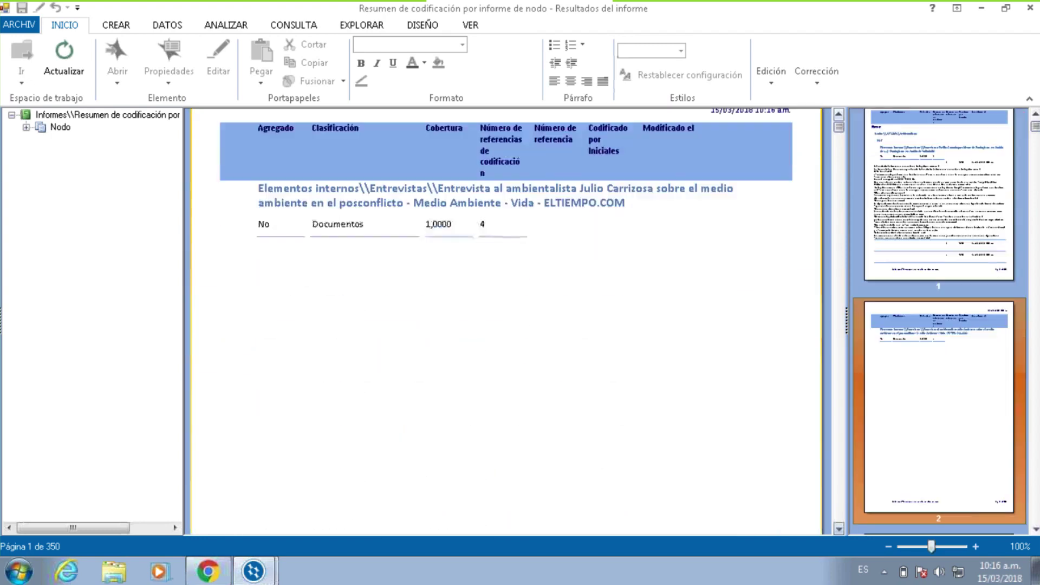
scroll(506, 320, down, 8)
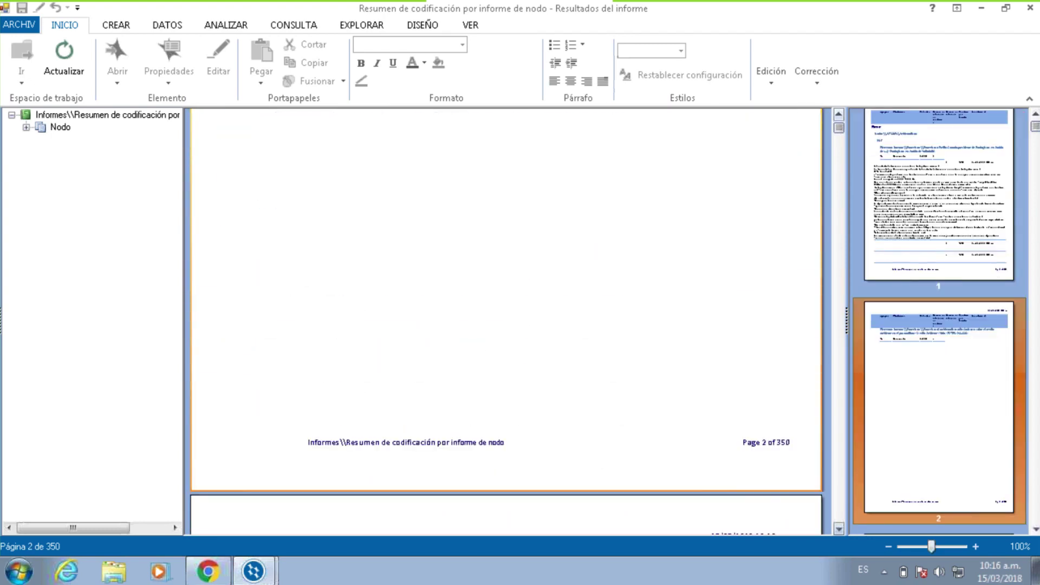
scroll(506, 320, down, 12)
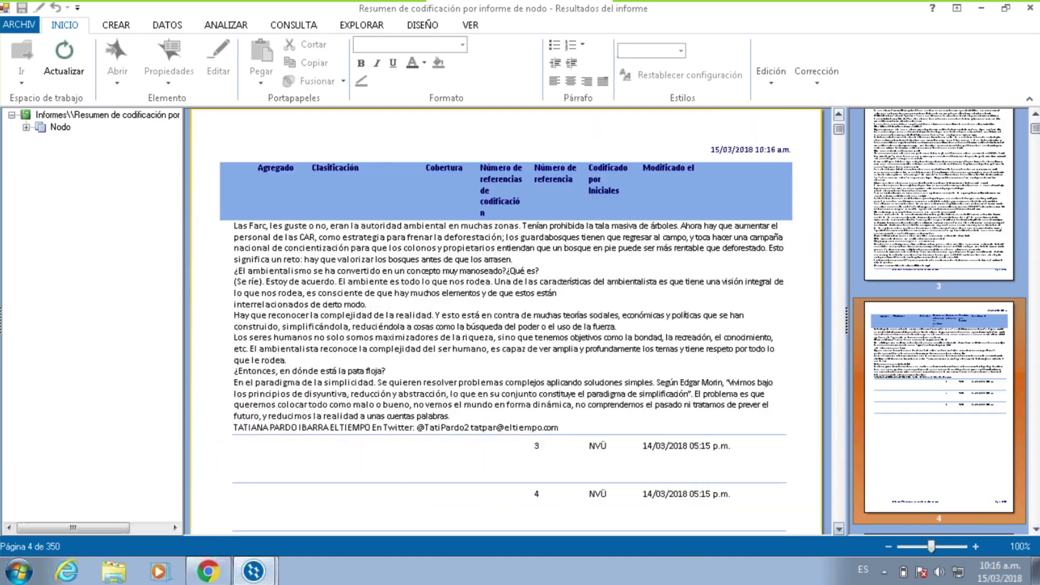
scroll(506, 321, down, 6)
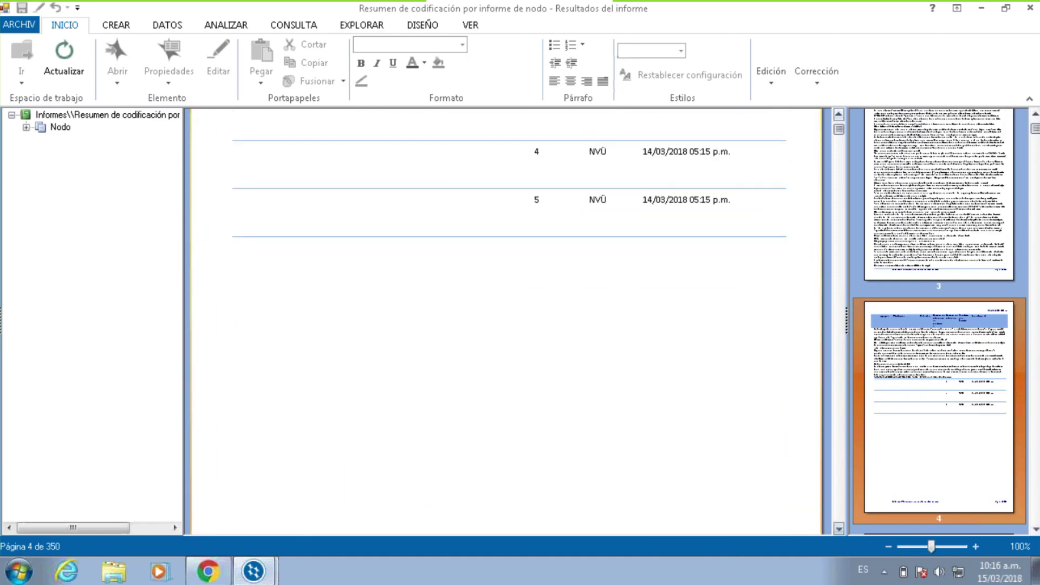
scroll(506, 320, down, 15)
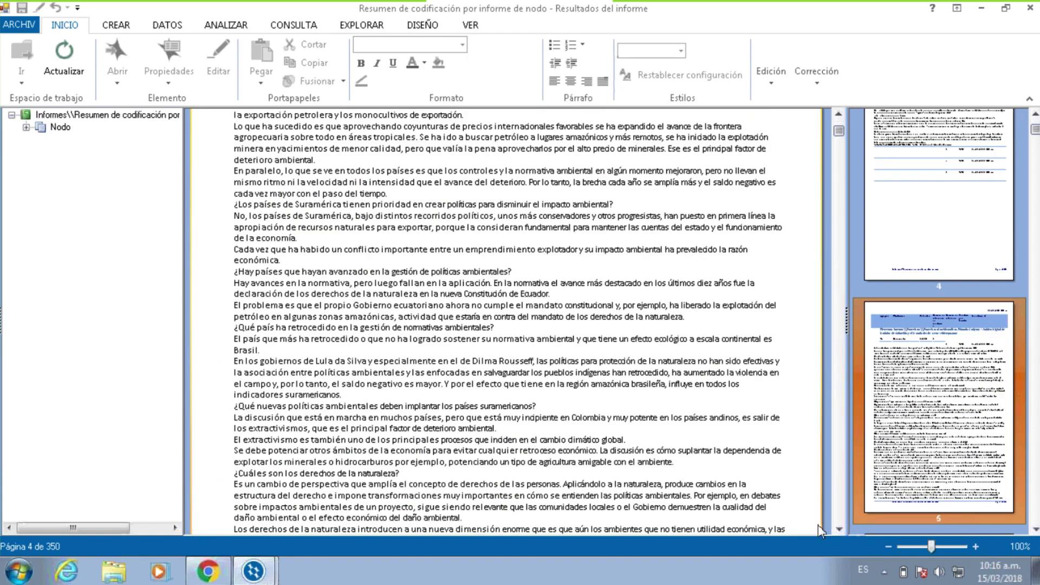
scroll(838, 528, down, 8)
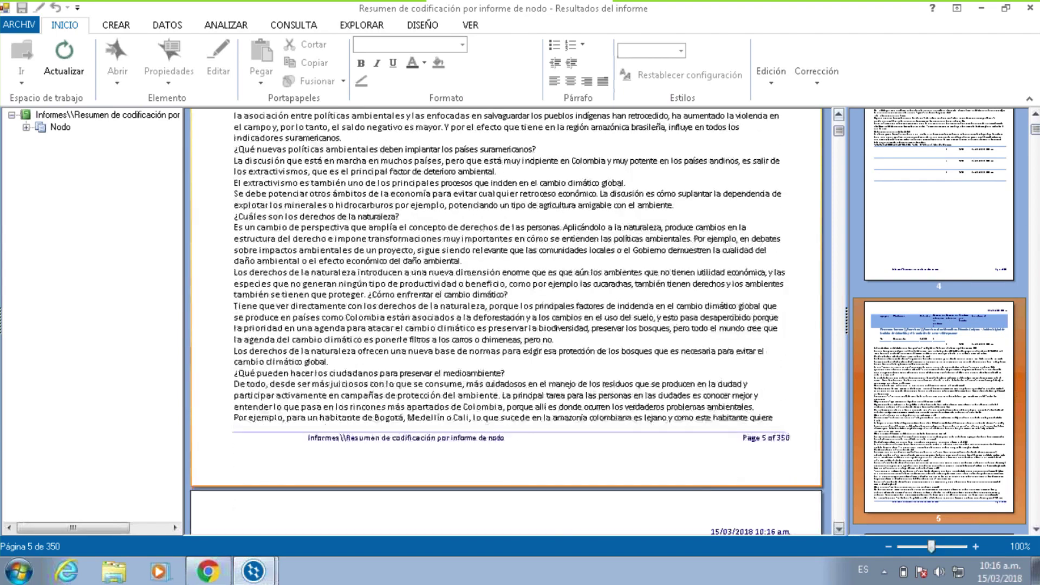
scroll(506, 321, down, 12)
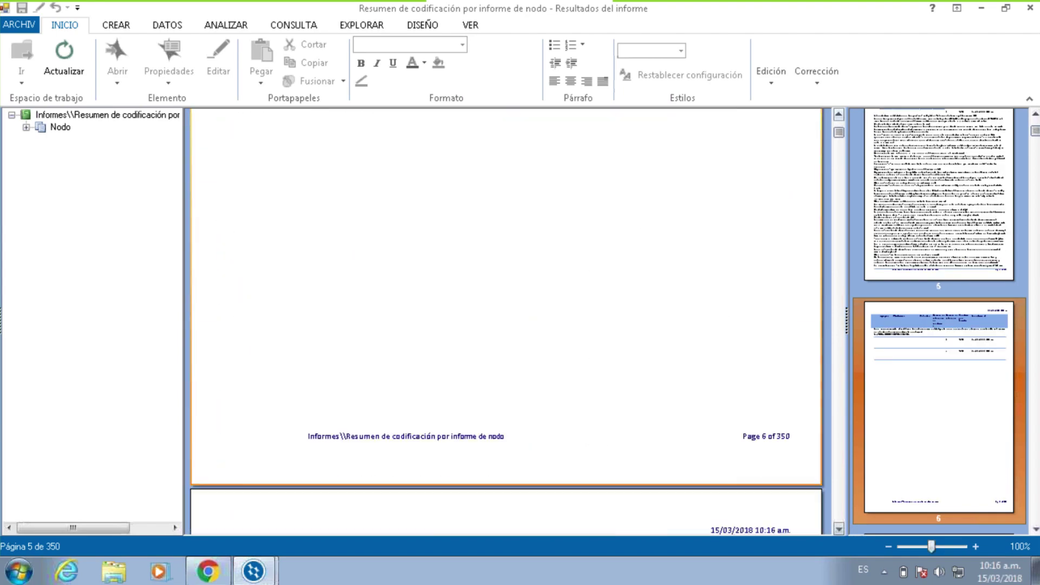
scroll(506, 320, down, 12)
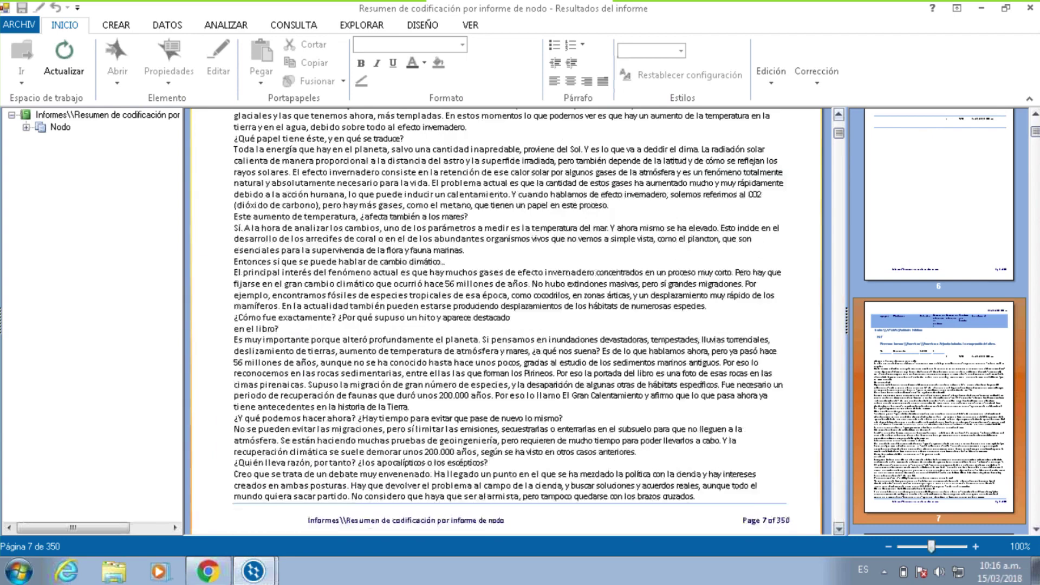
scroll(506, 321, down, 8)
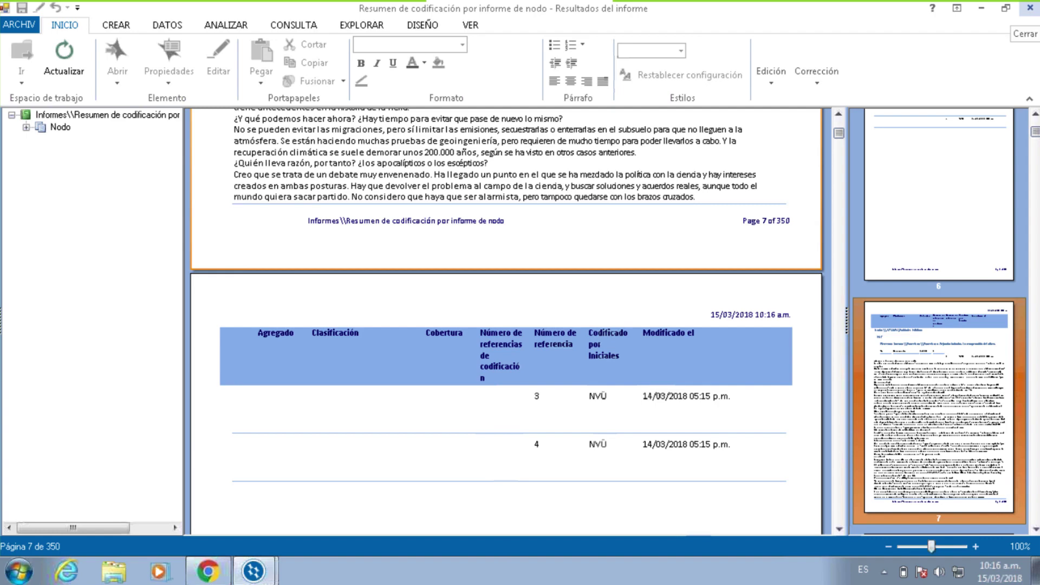
View the option to export the report results as an MS Word file, cancel the export, and close the report window.
right_click(254, 153)
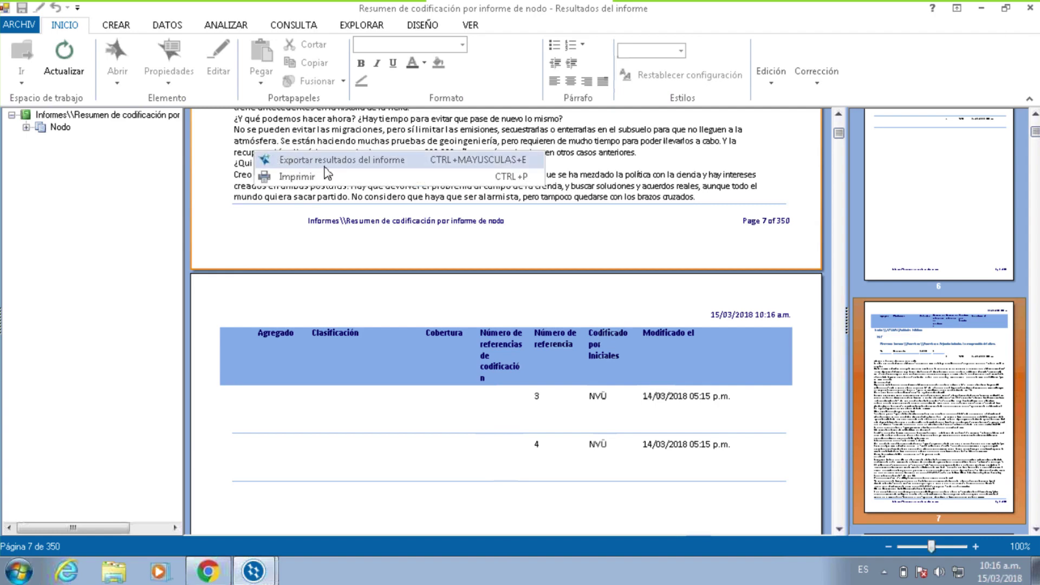
click(398, 162)
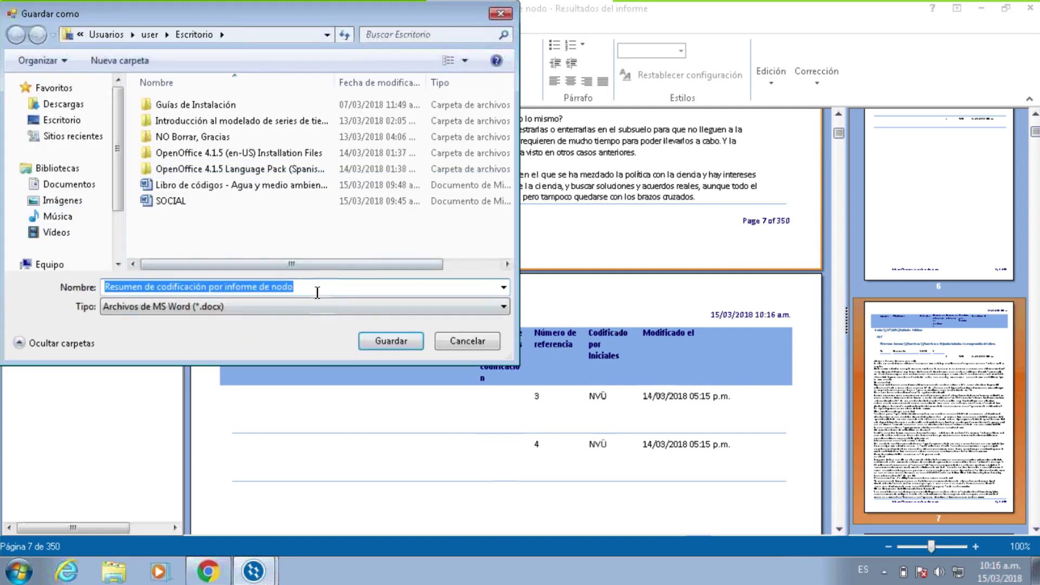
click(443, 338)
right_click(295, 178)
click(697, 282)
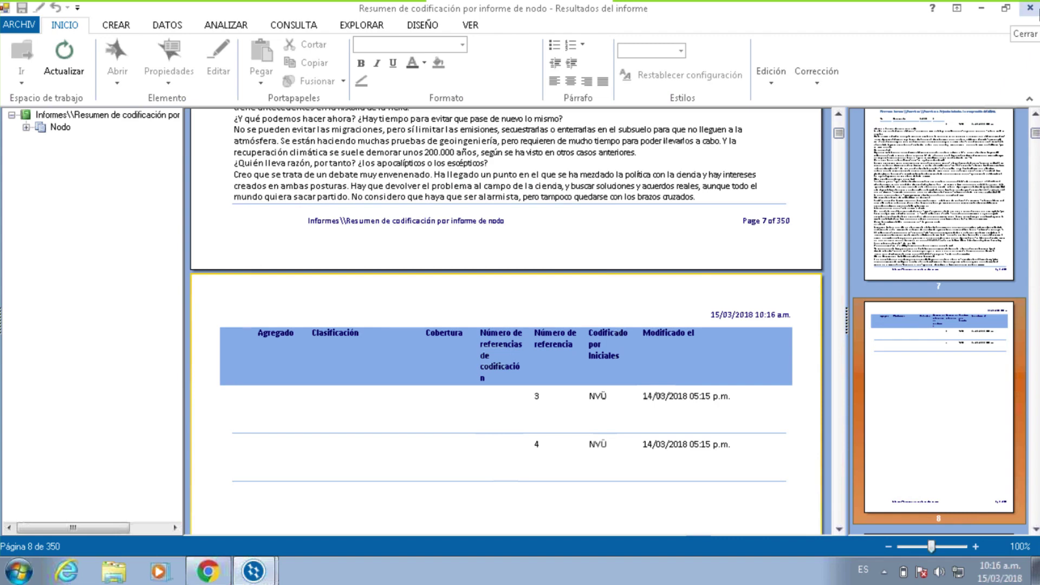
click(1030, 8)
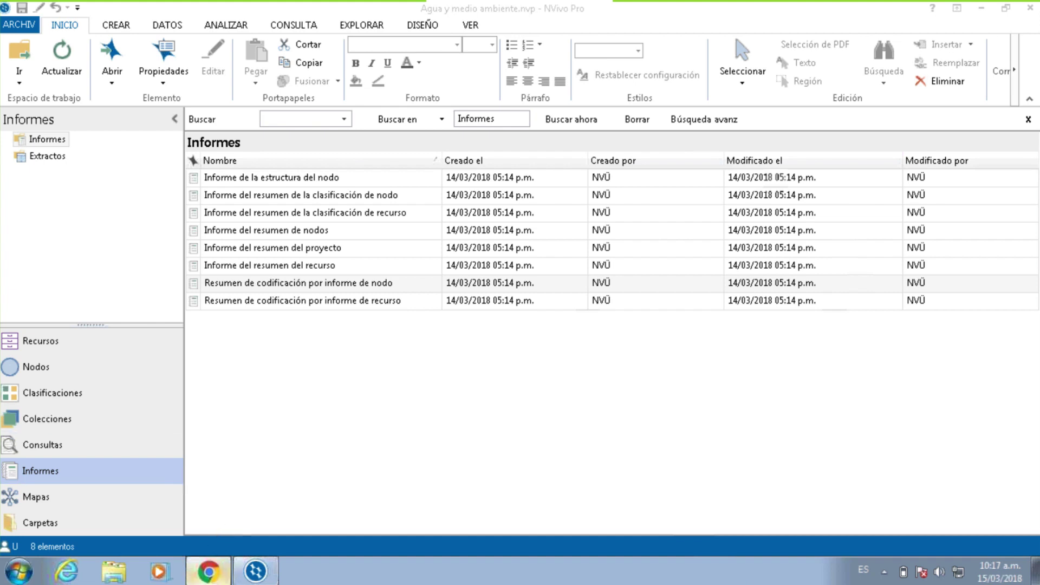
Switch to Chrome and load the software-shop.com home page in the first WebEx tab.
click(208, 571)
click(77, 10)
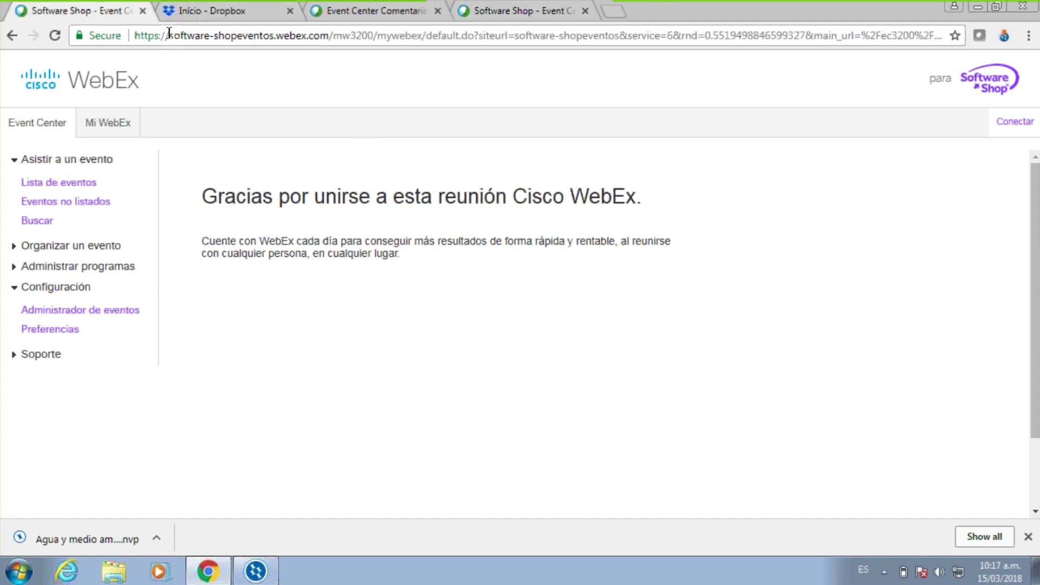
click(205, 34)
text(soft)
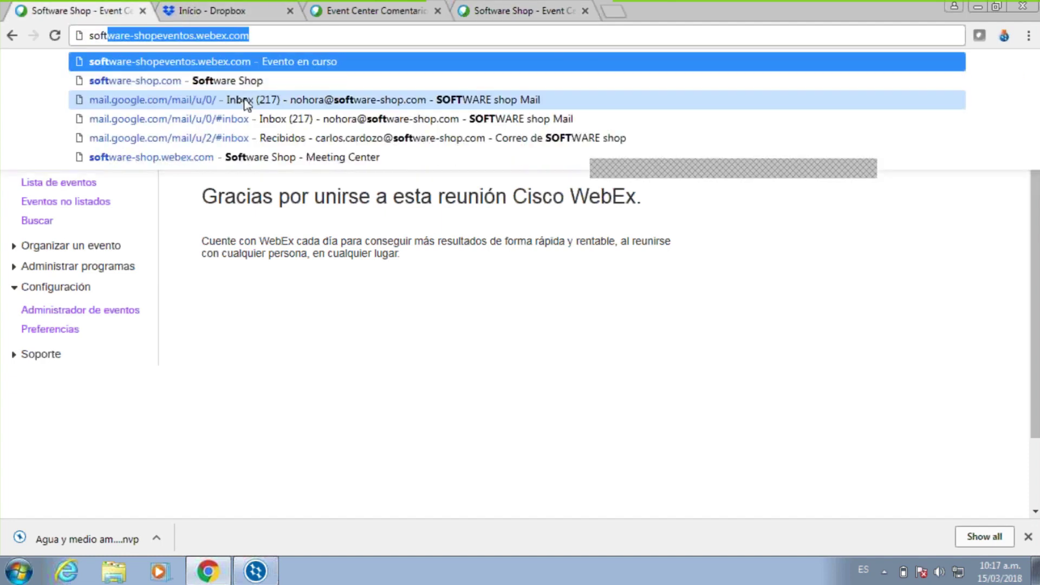
key(Down)
key(Return)
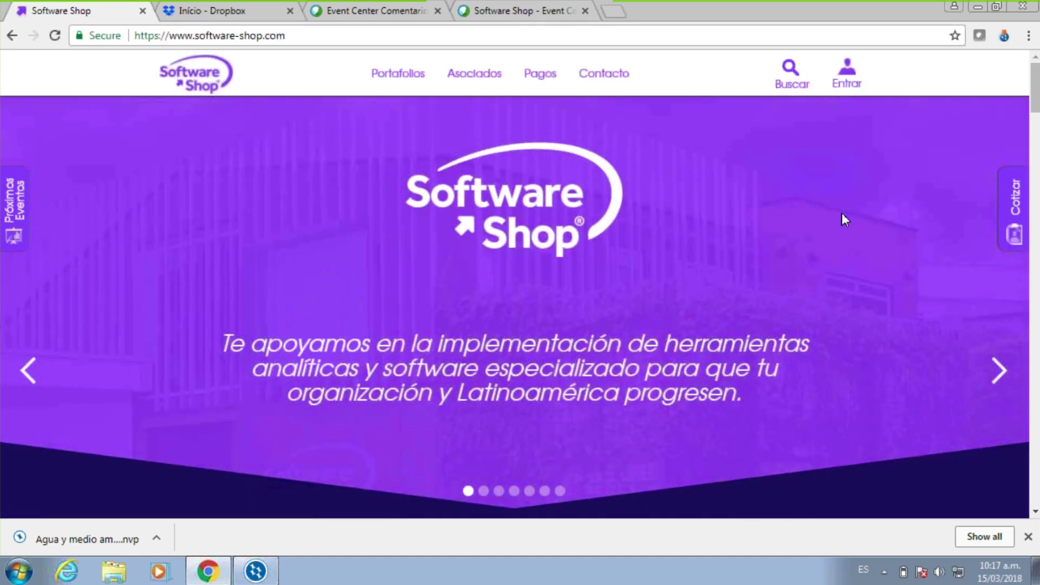
Go to the Qualitative Shop portfolio page of the Software Shop site.
scroll(474, 314, down, 3)
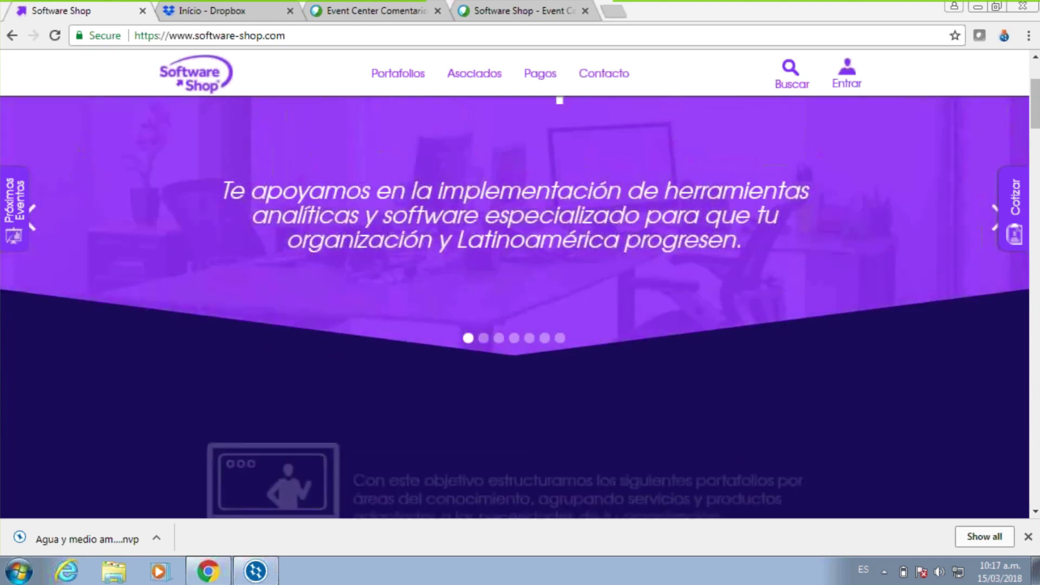
scroll(1036, 114, up, 3)
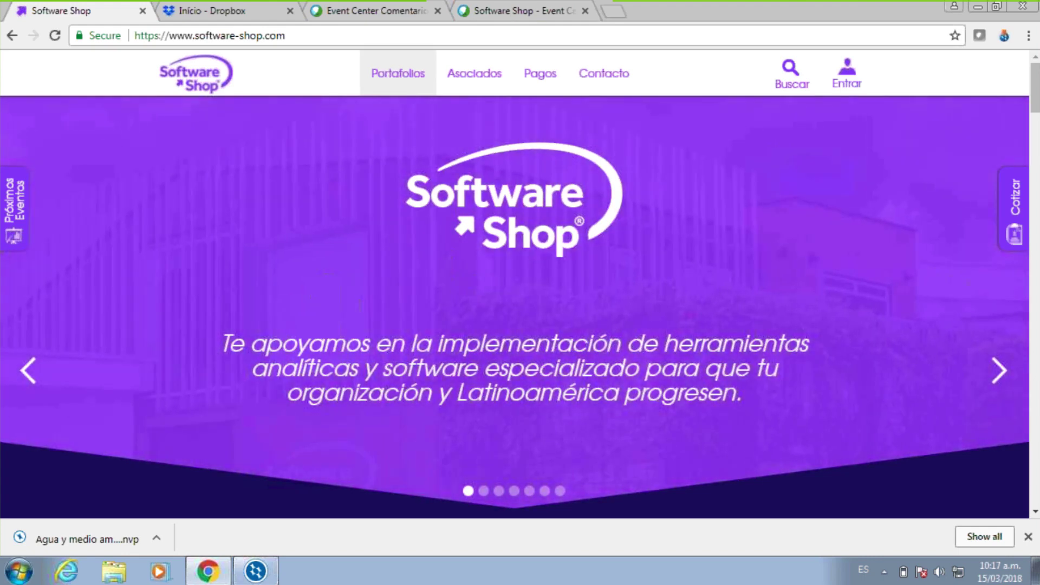
mouse_move(397, 73)
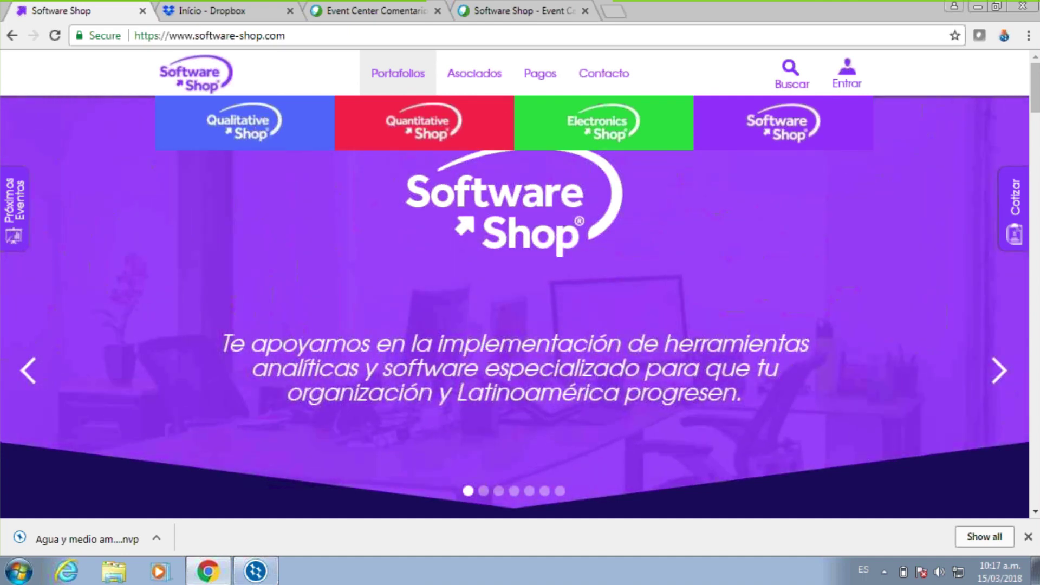
mouse_move(253, 138)
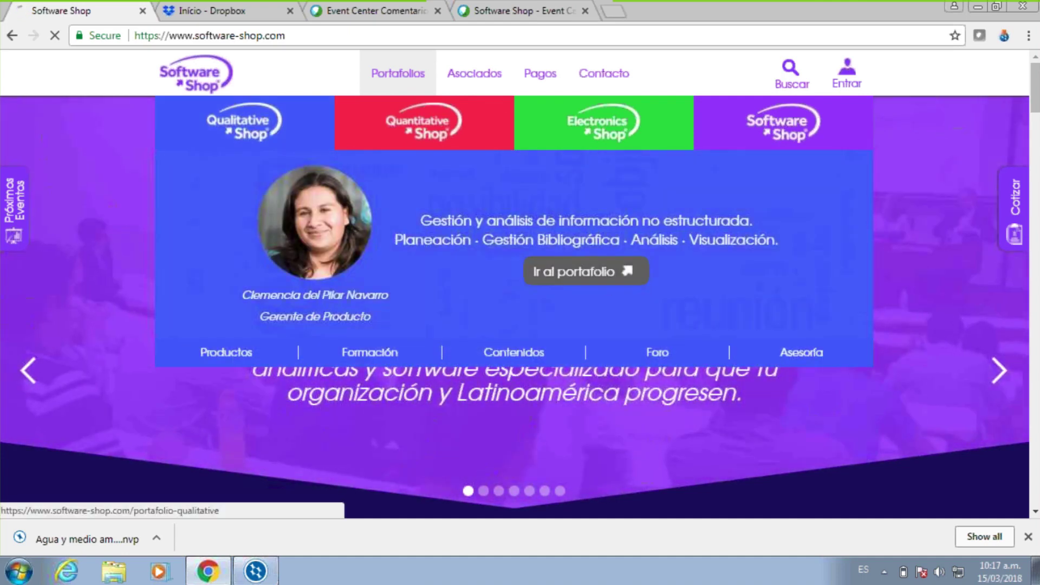
click(595, 274)
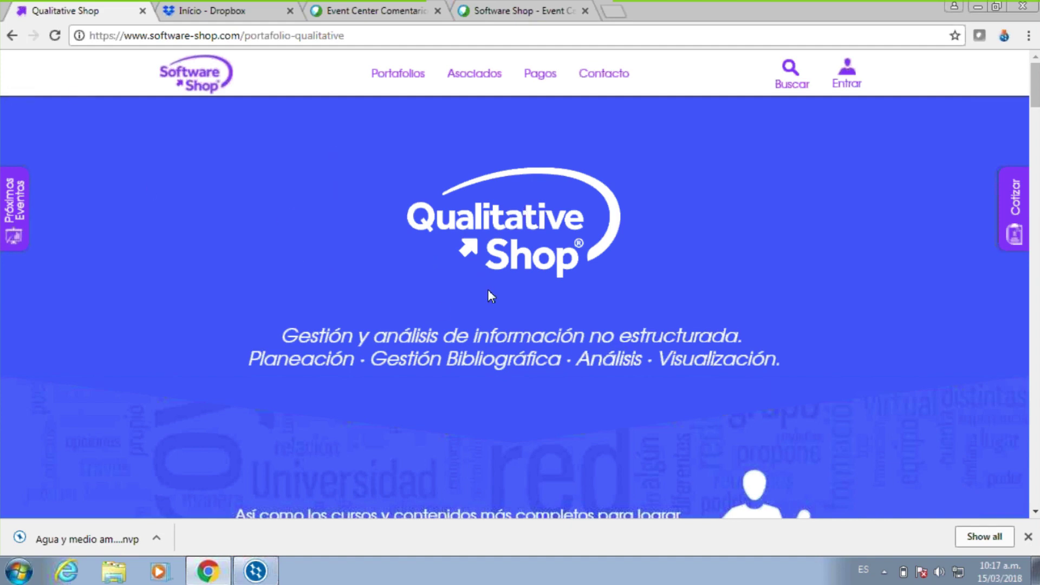
Look over the free NVivo workshops and online events listed in the Qualitative Shop portfolio.
scroll(488, 292, down, 7)
scroll(520, 293, down, 4)
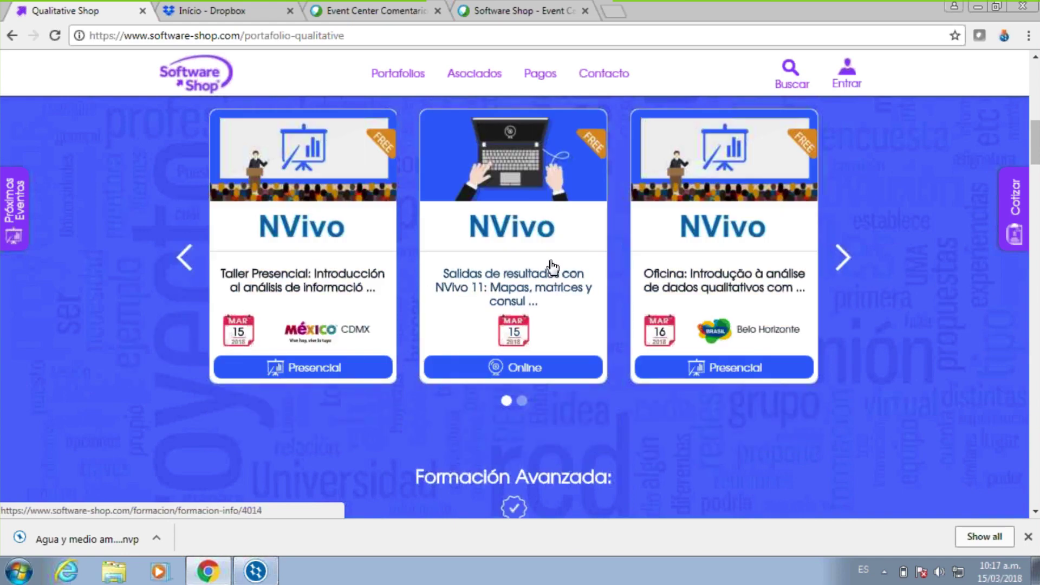
scroll(605, 362, down, 1)
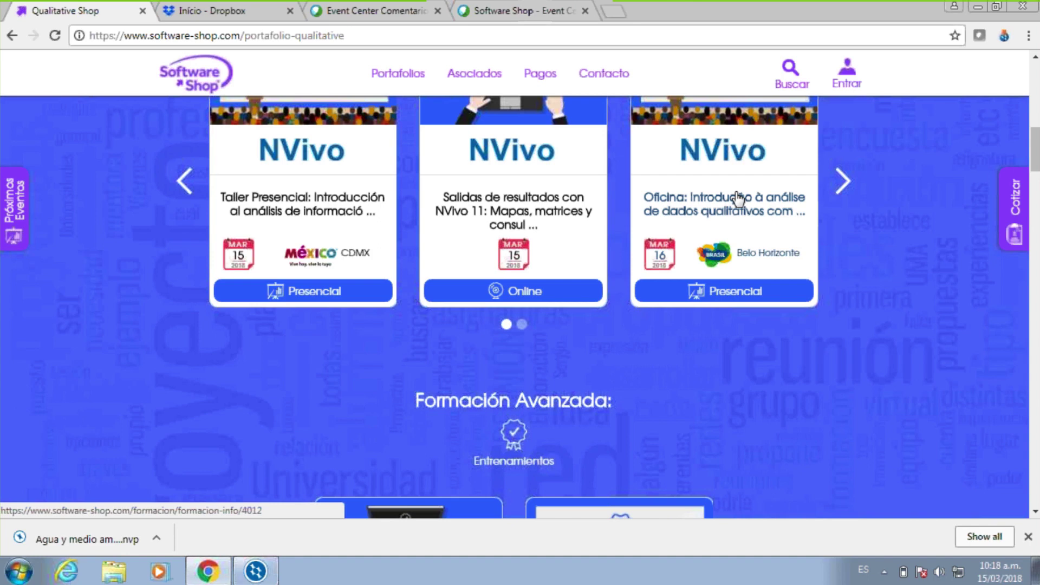
Look over the advanced training, additional content and product sections of the Qualitative Shop portfolio.
scroll(825, 369, down, 5)
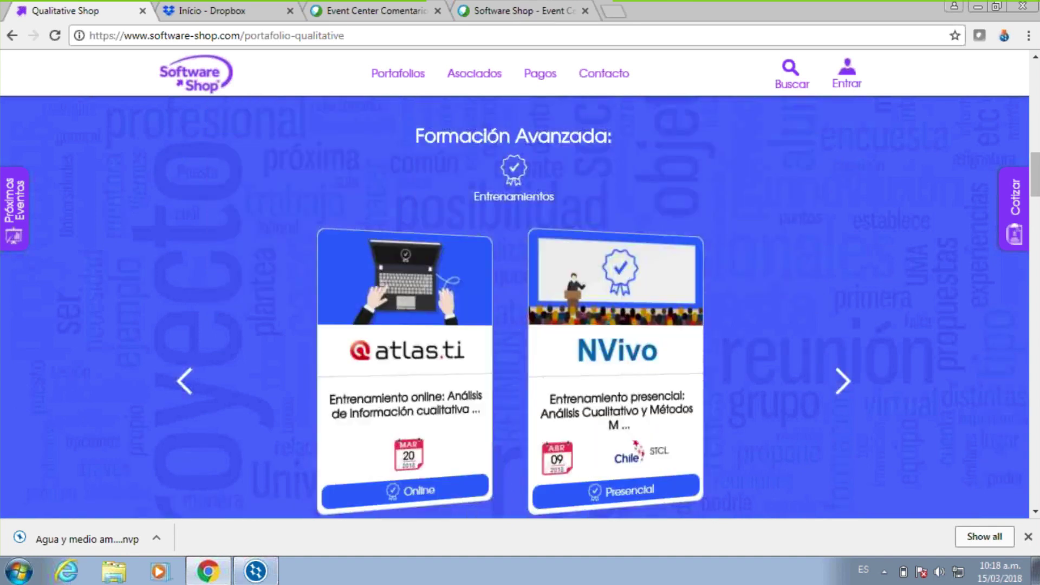
scroll(825, 370, down, 4)
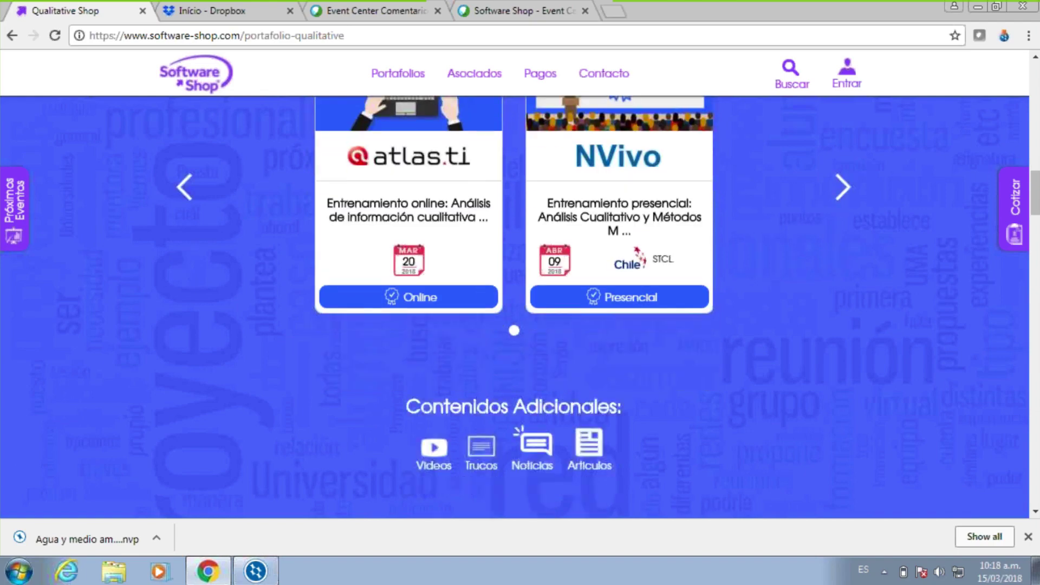
scroll(691, 417, down, 6)
scroll(692, 417, down, 2)
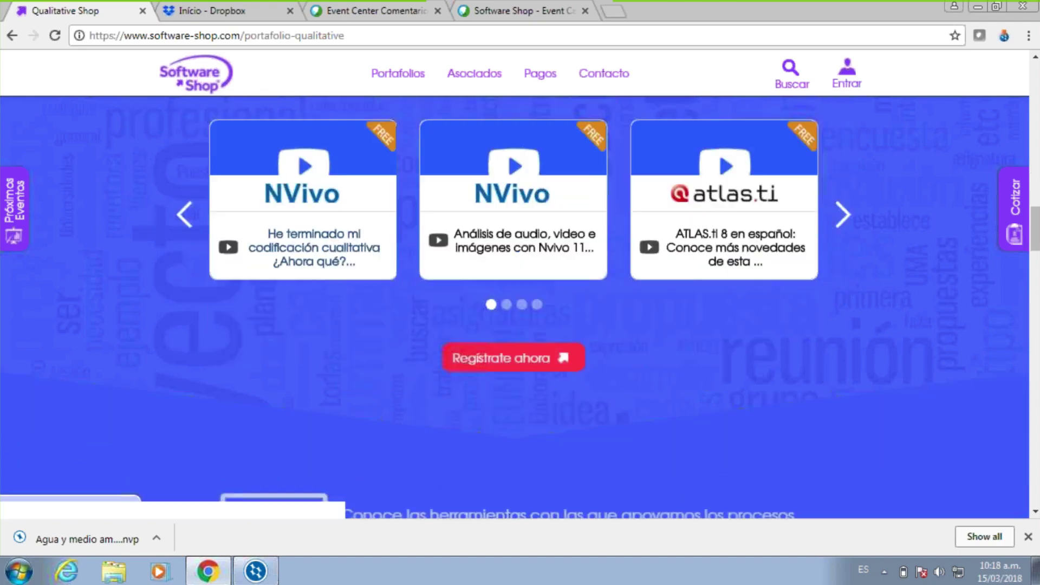
scroll(673, 392, down, 8)
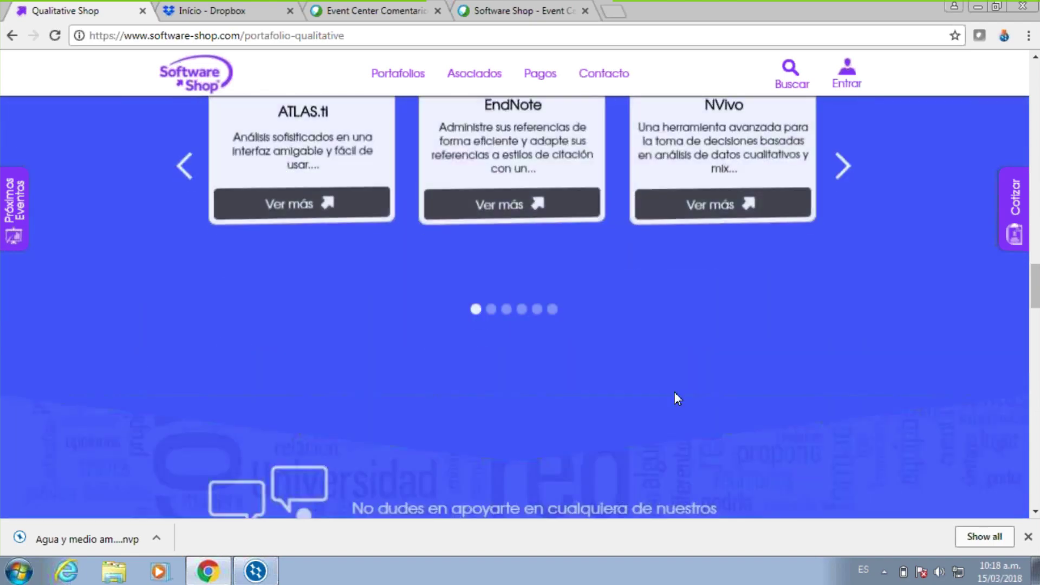
Browse the portfolio's product carousel and open the NVivo product page.
scroll(677, 395, up, 3)
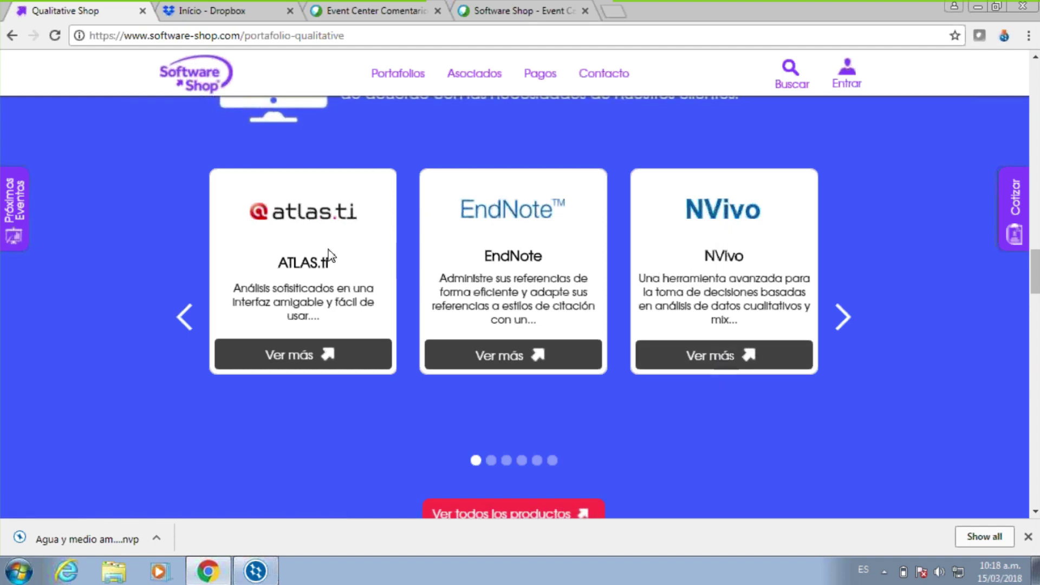
click(843, 317)
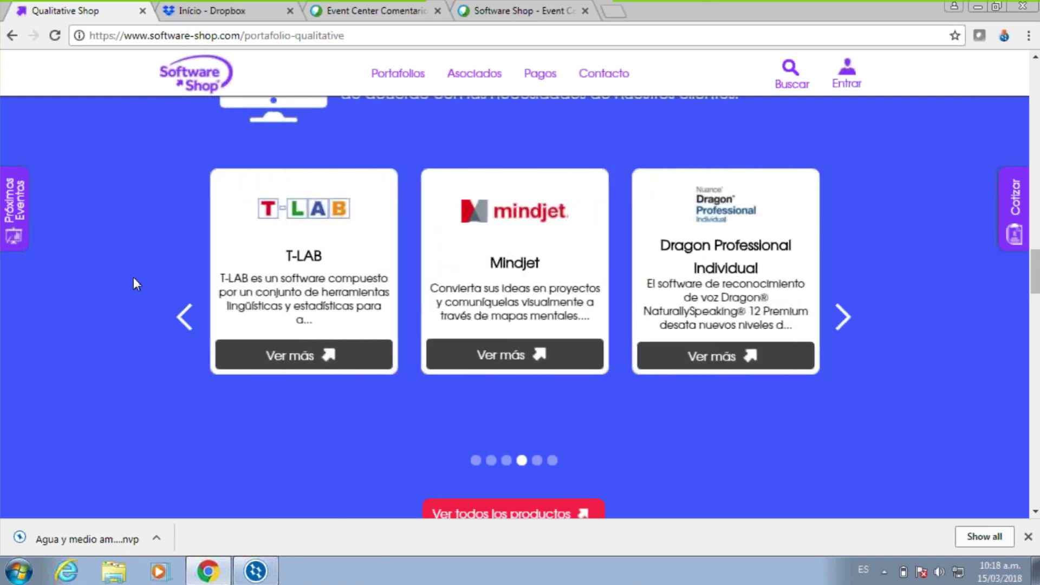
click(186, 321)
click(184, 319)
click(187, 320)
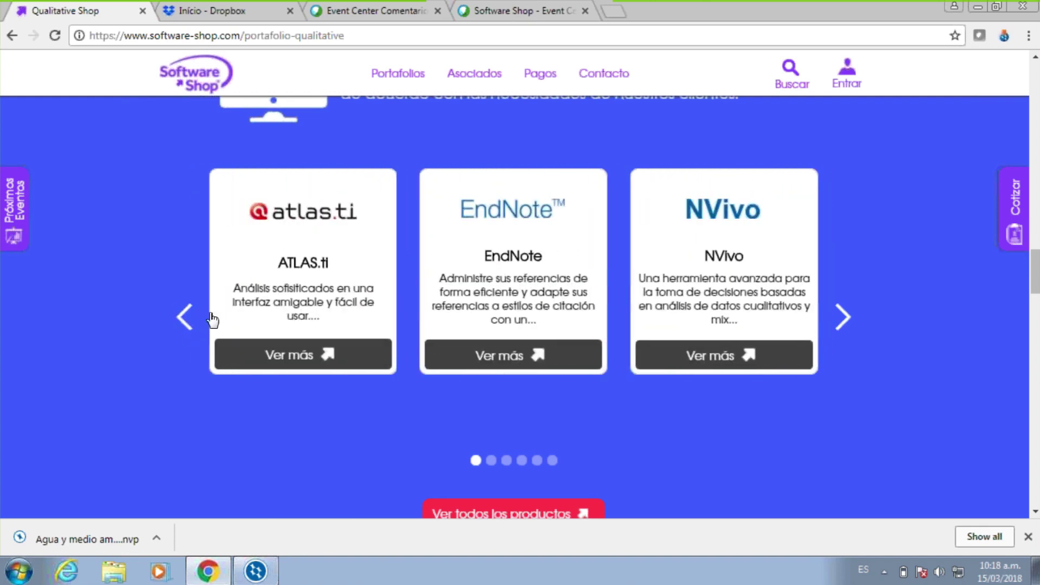
click(715, 355)
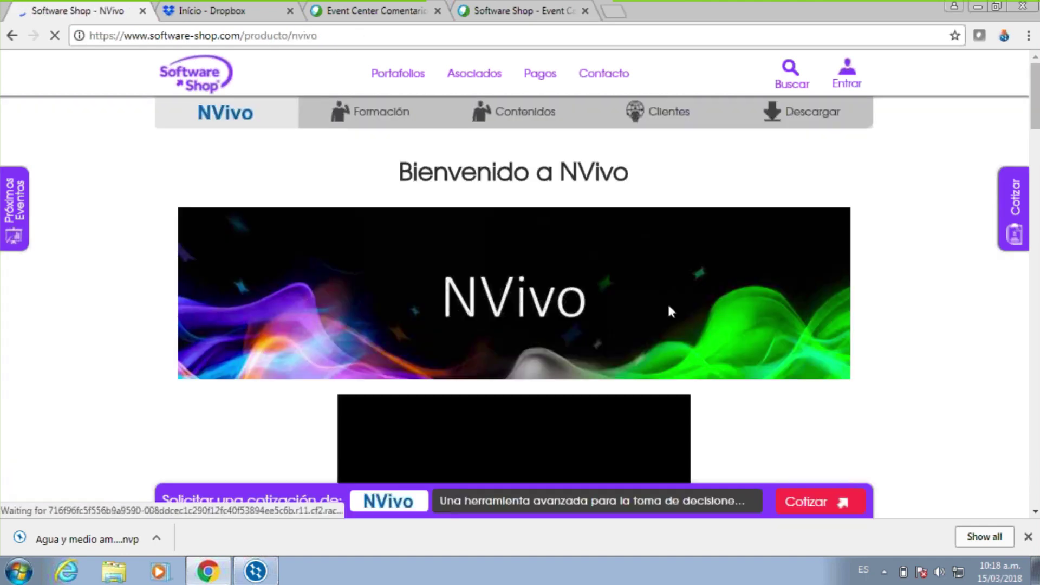
Pause the introductory video on the NVivo product page and return to the page header.
scroll(422, 374, down, 2)
click(411, 382)
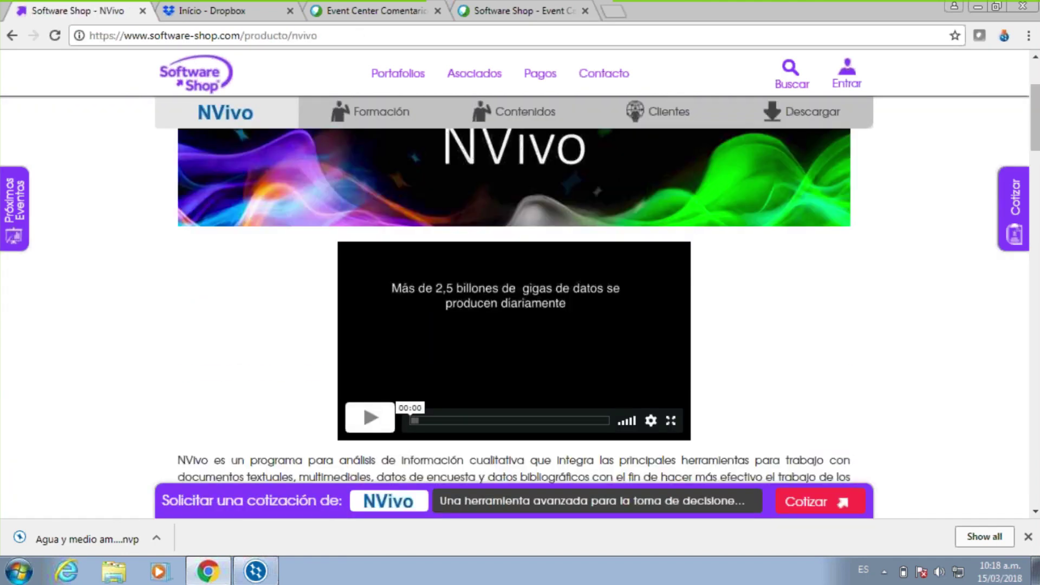
scroll(583, 310, up, 3)
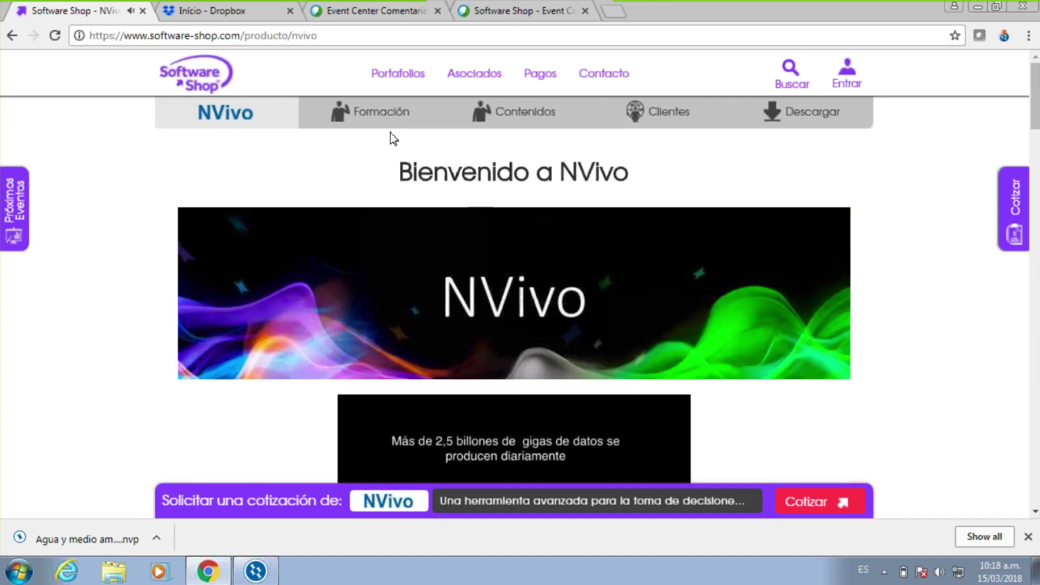
Open the NVivo Contenidos section and look over the free videos listed there.
click(502, 112)
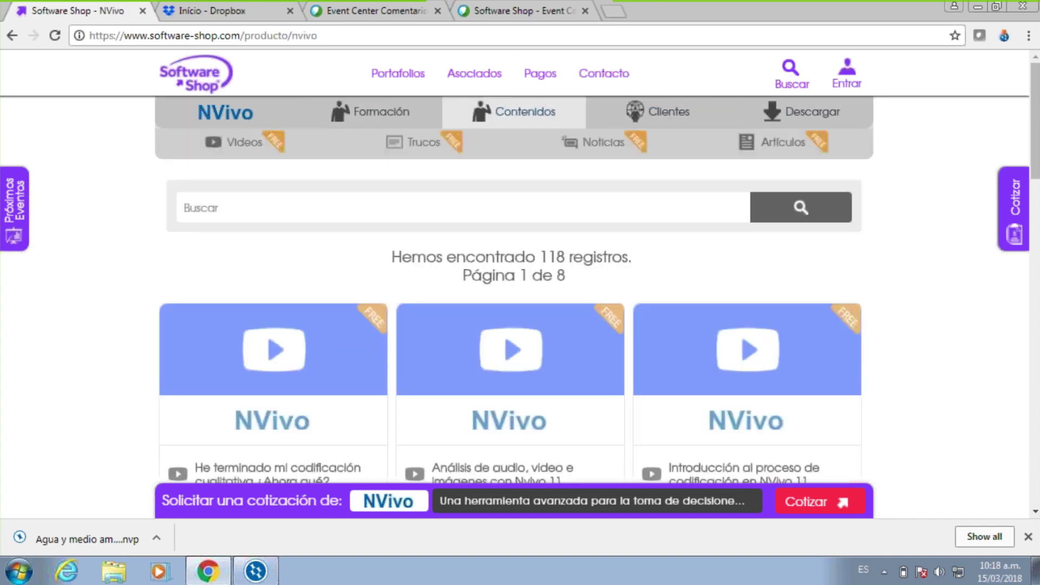
scroll(948, 326, down, 3)
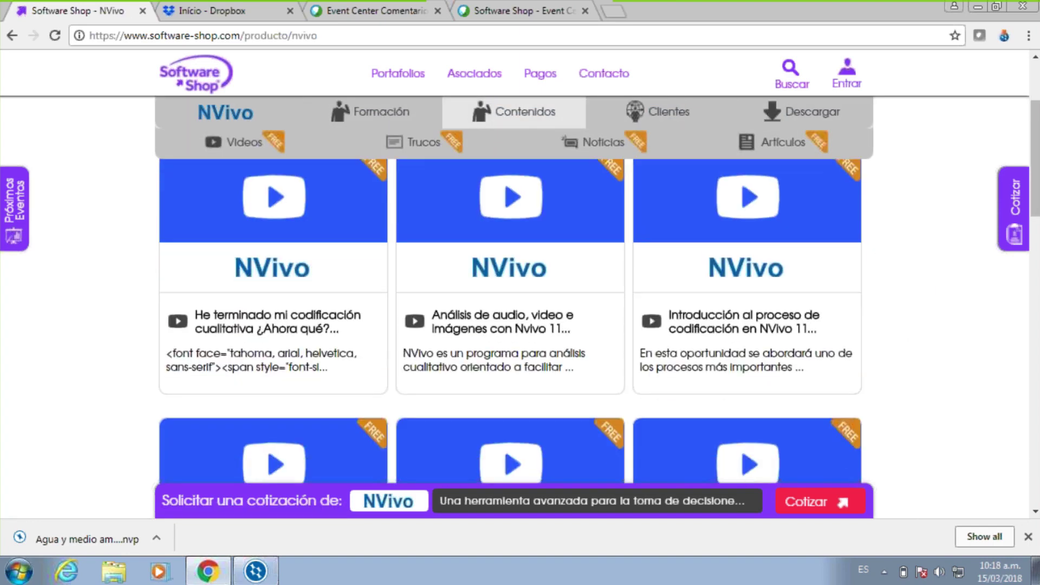
scroll(944, 330, down, 10)
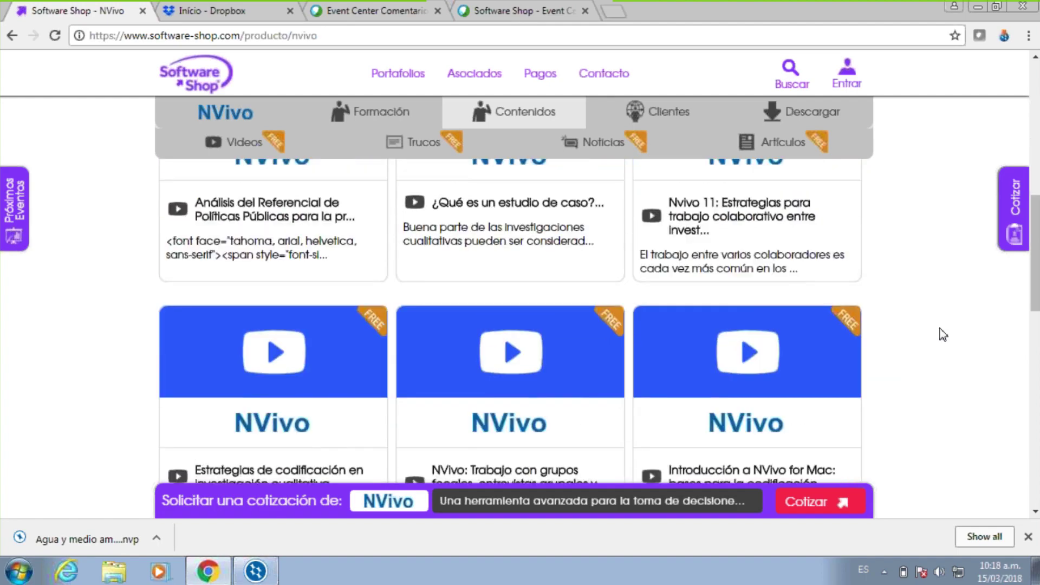
scroll(943, 338, down, 5)
click(447, 350)
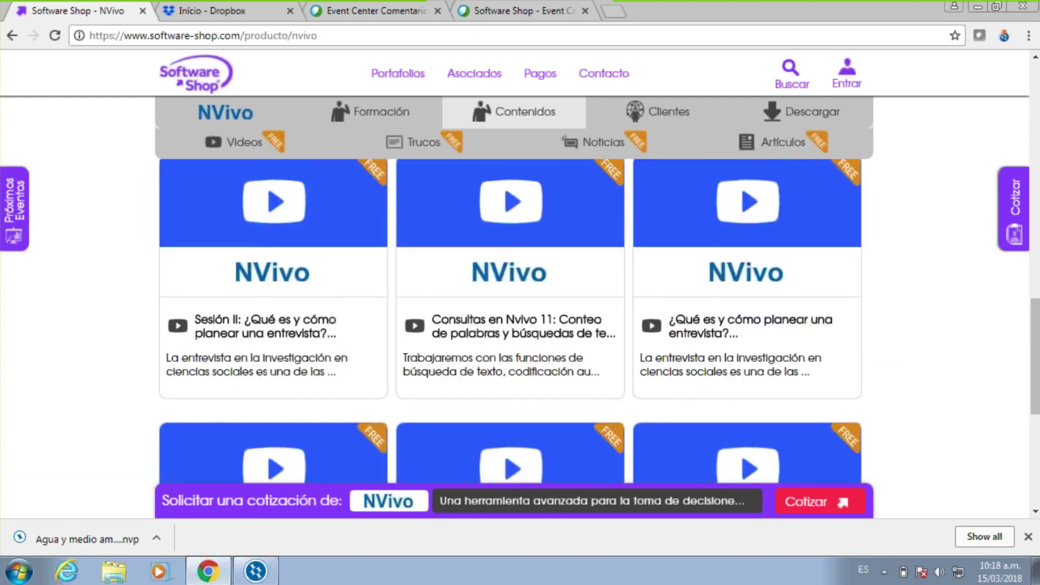
scroll(510, 331, up, 6)
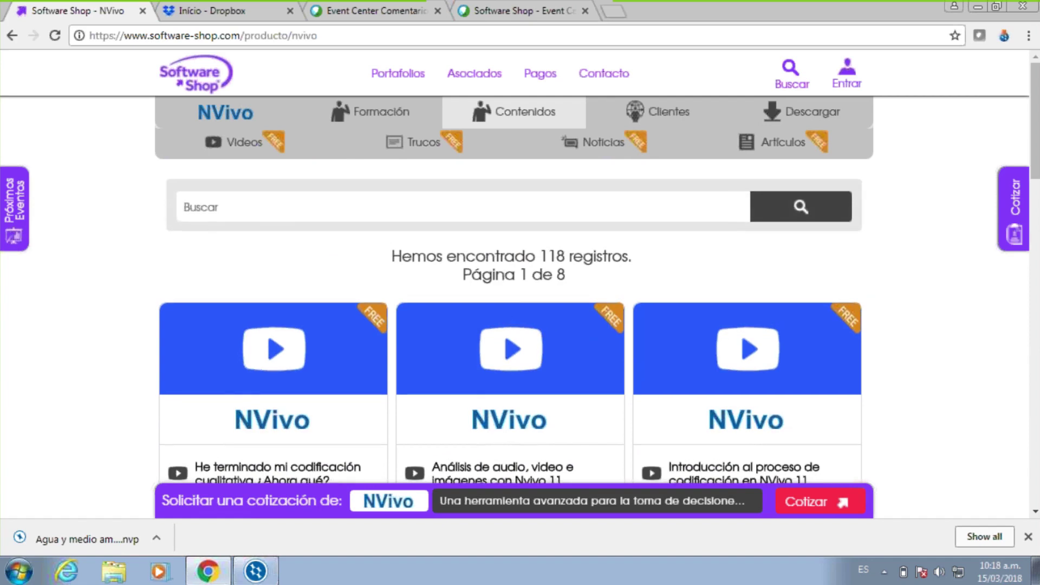
scroll(510, 331, down, 2)
scroll(510, 331, down, 1)
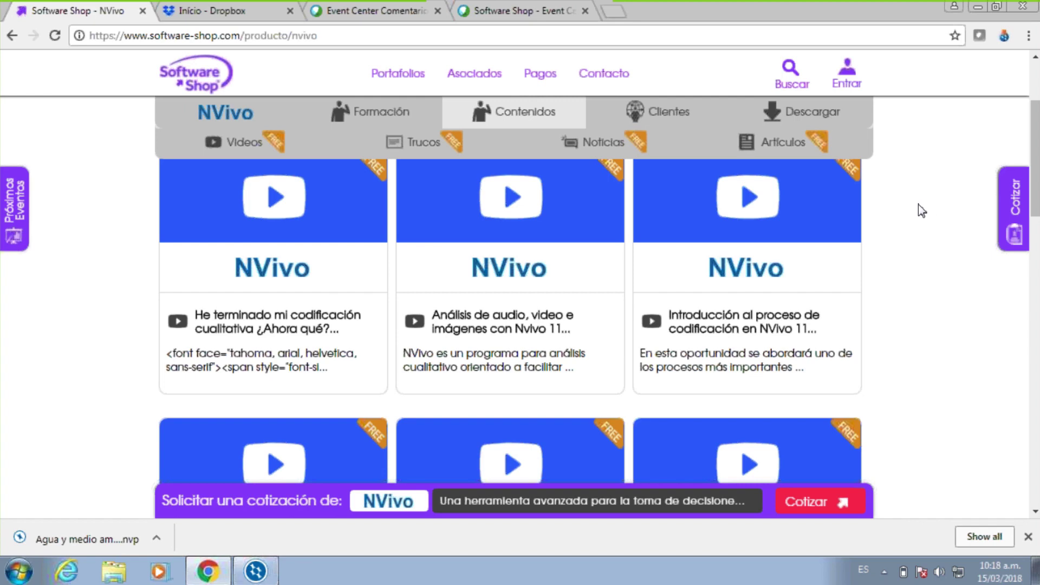
scroll(919, 211, up, 2)
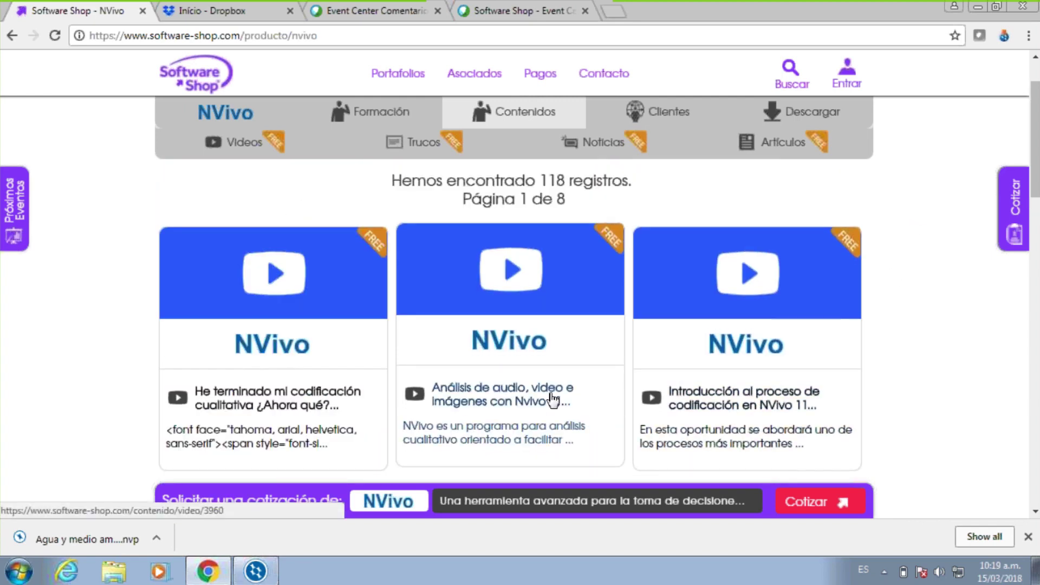
scroll(320, 379, down, 4)
scroll(889, 399, up, 4)
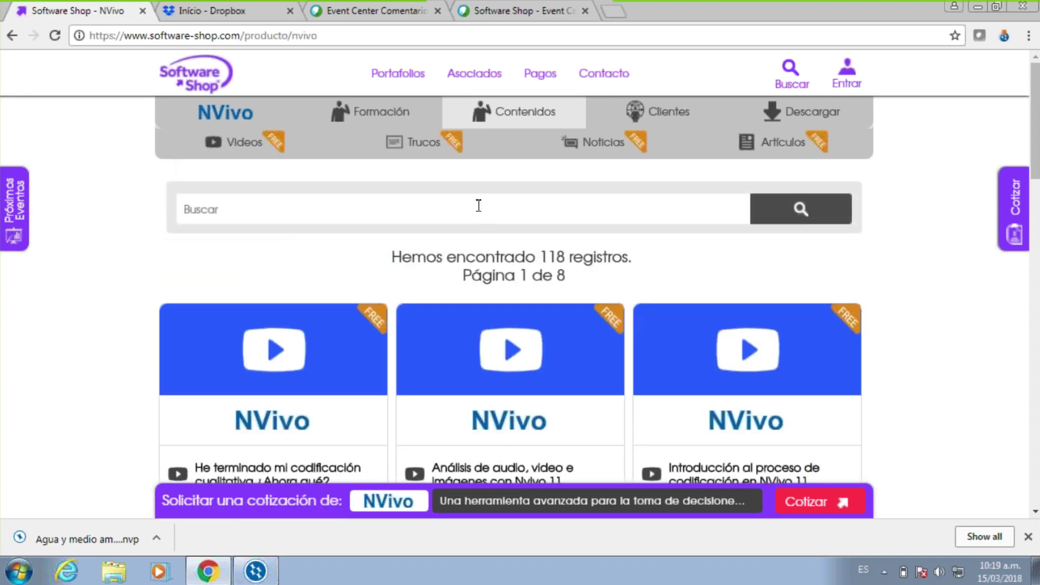
Filter the NVivo contents to Trucos and highlight the address of that page.
click(422, 144)
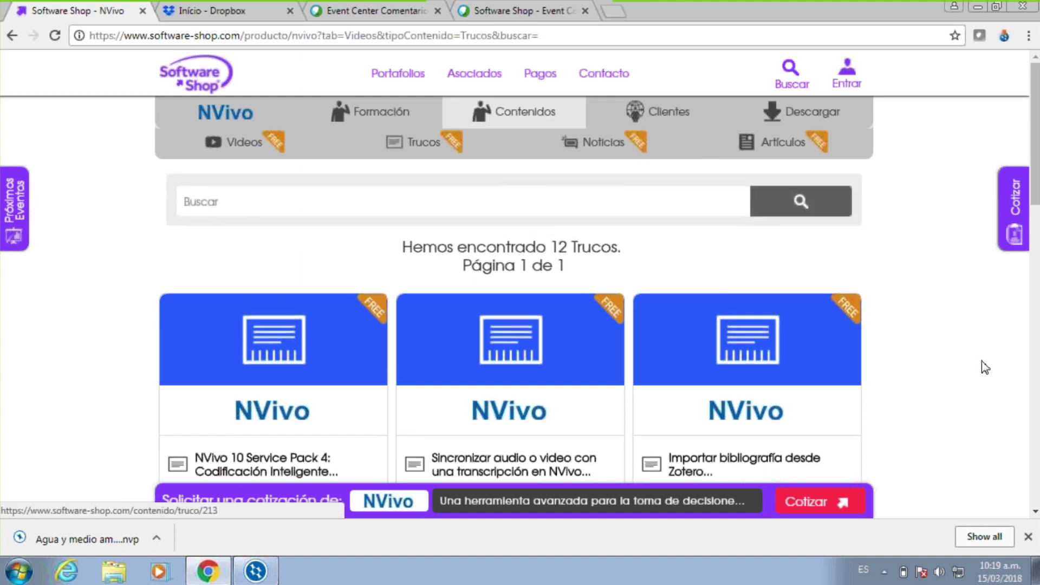
click(504, 36)
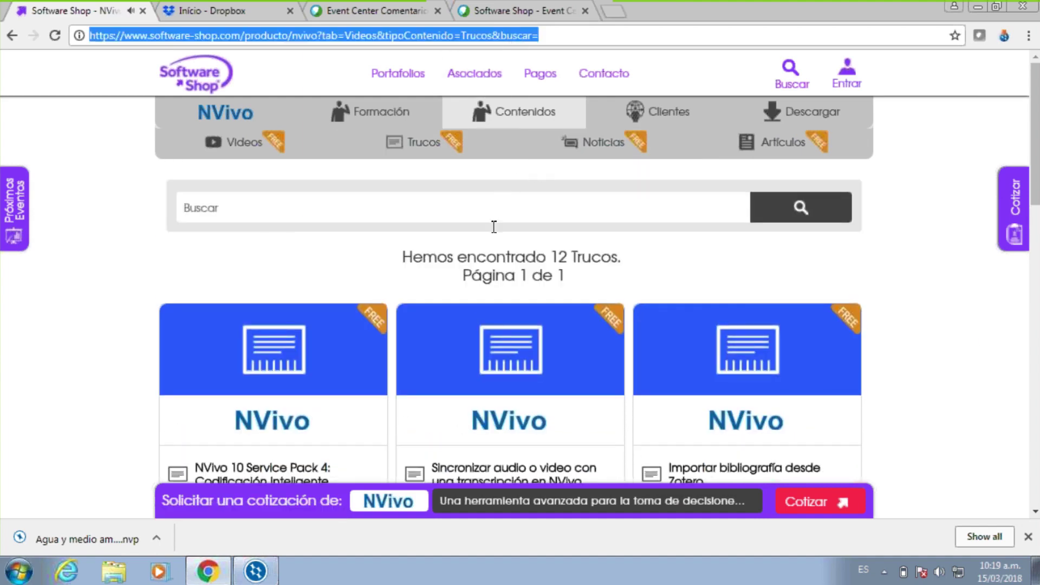
click(519, 123)
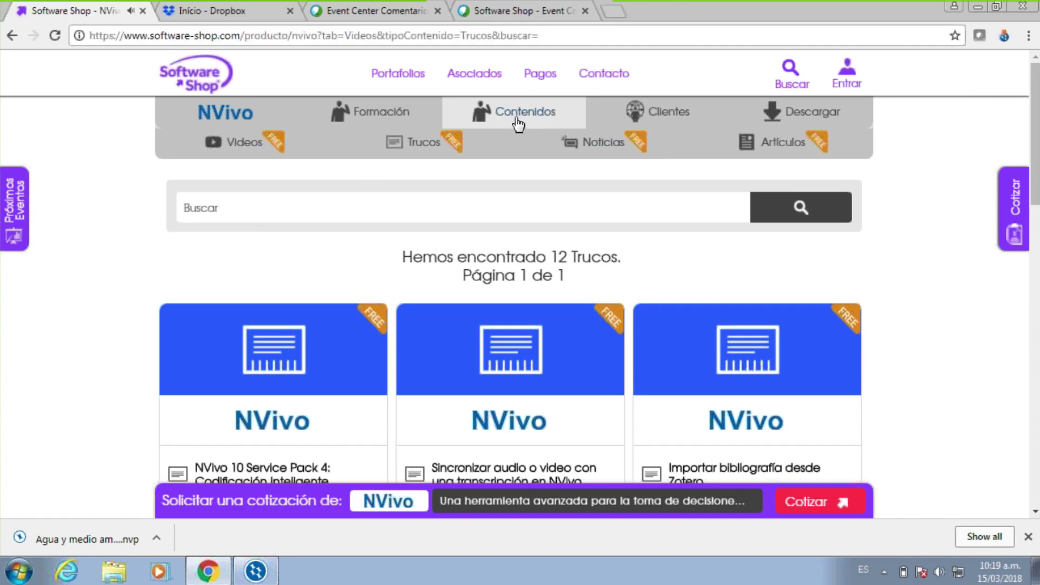
Filter the NVivo contents to Videos and highlight the address of that page.
click(249, 148)
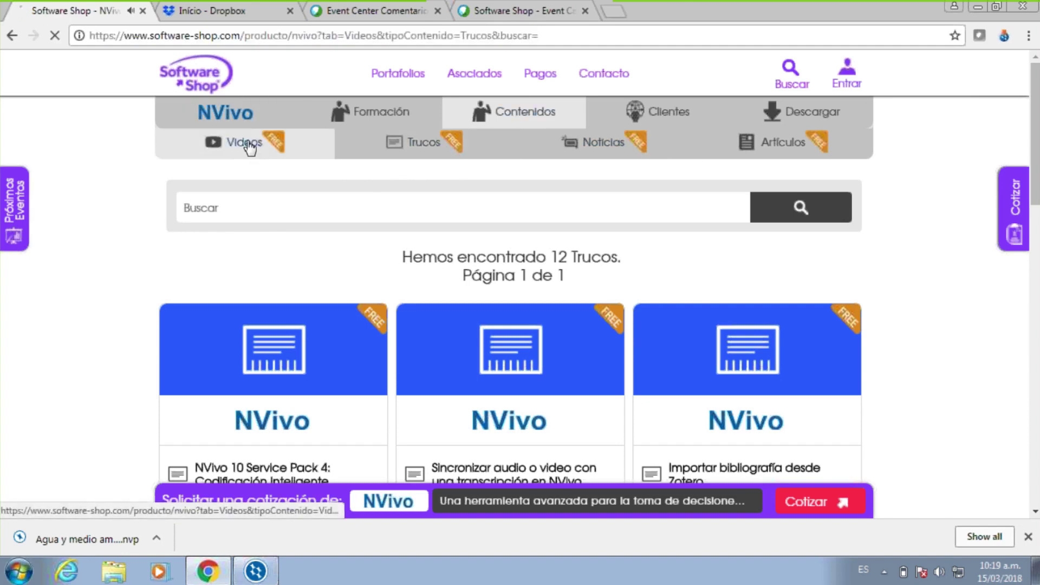
click(447, 35)
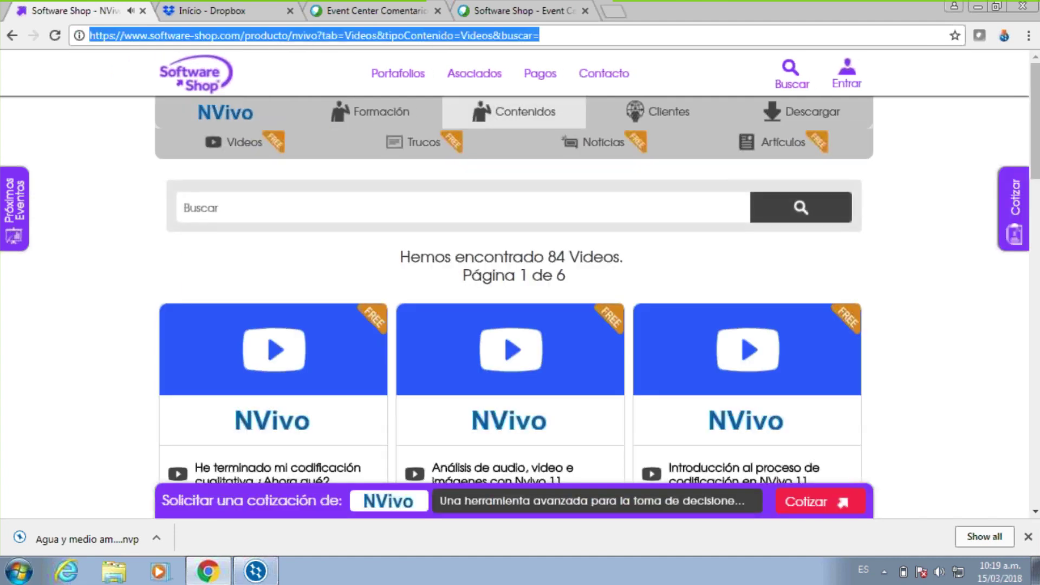
click(693, 24)
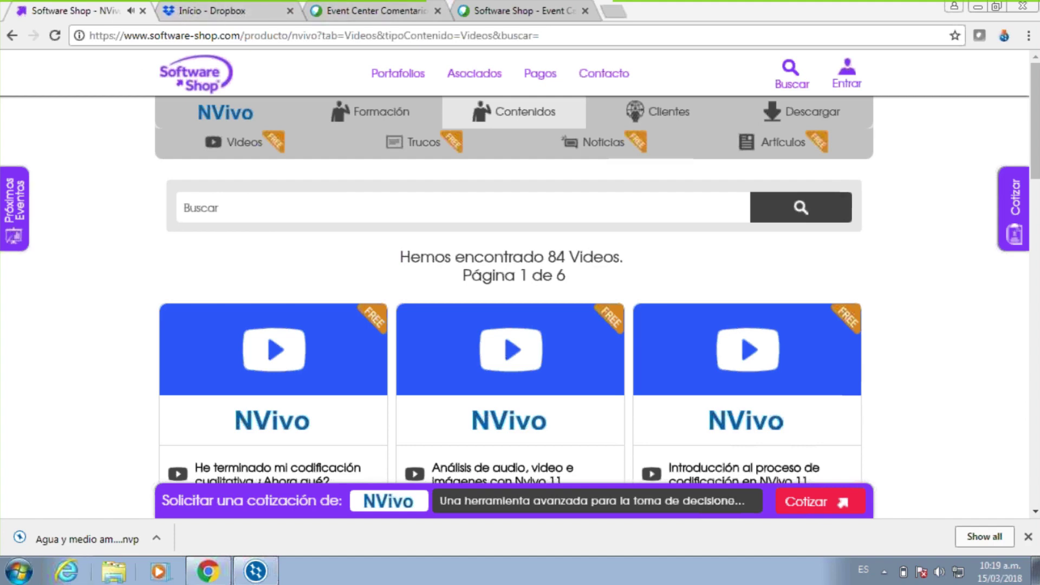
click(163, 35)
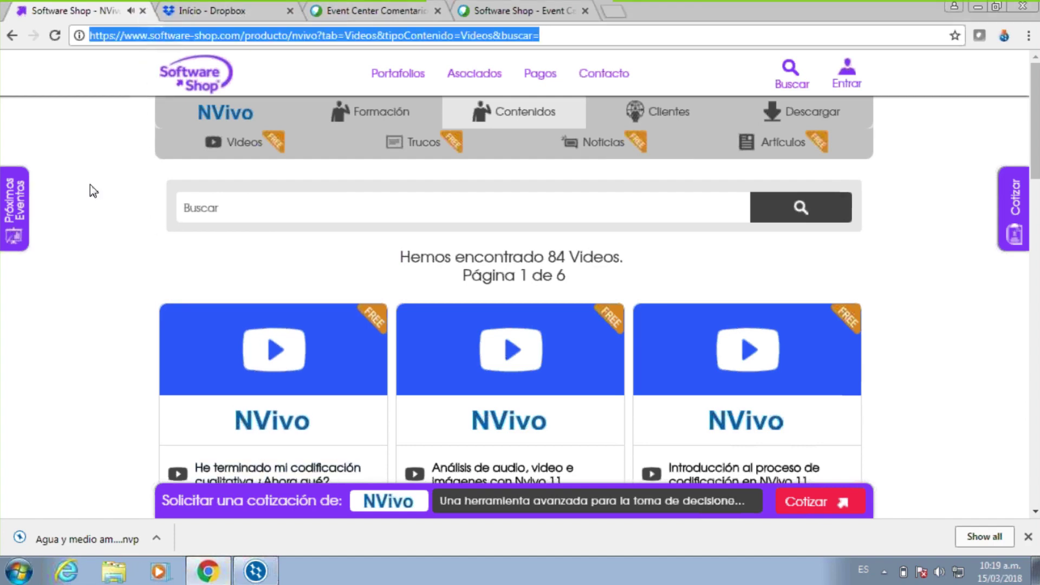
Return to the NVivo product overview and view the description below the introductory video.
click(226, 114)
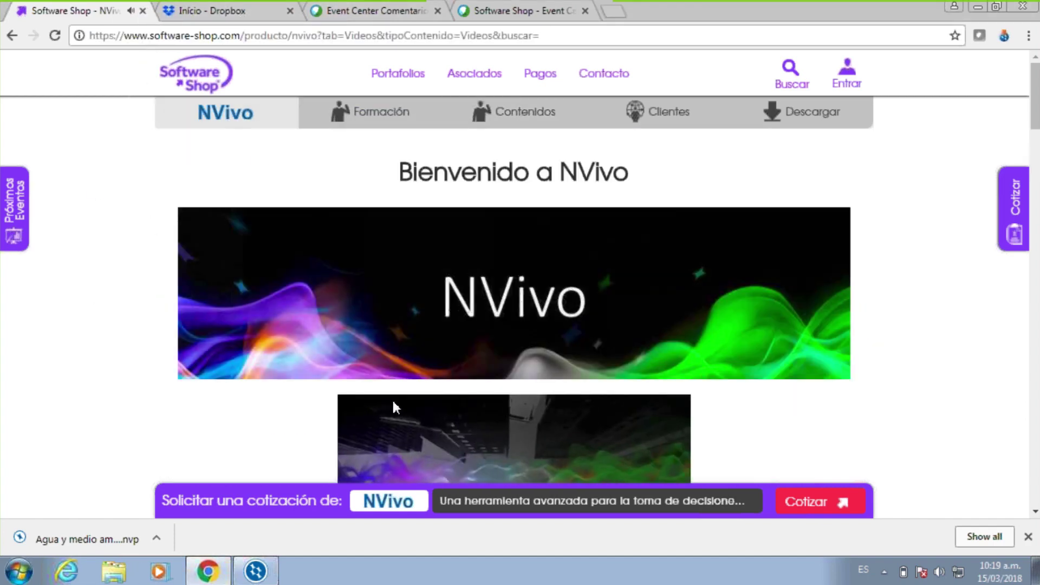
scroll(383, 448, down, 5)
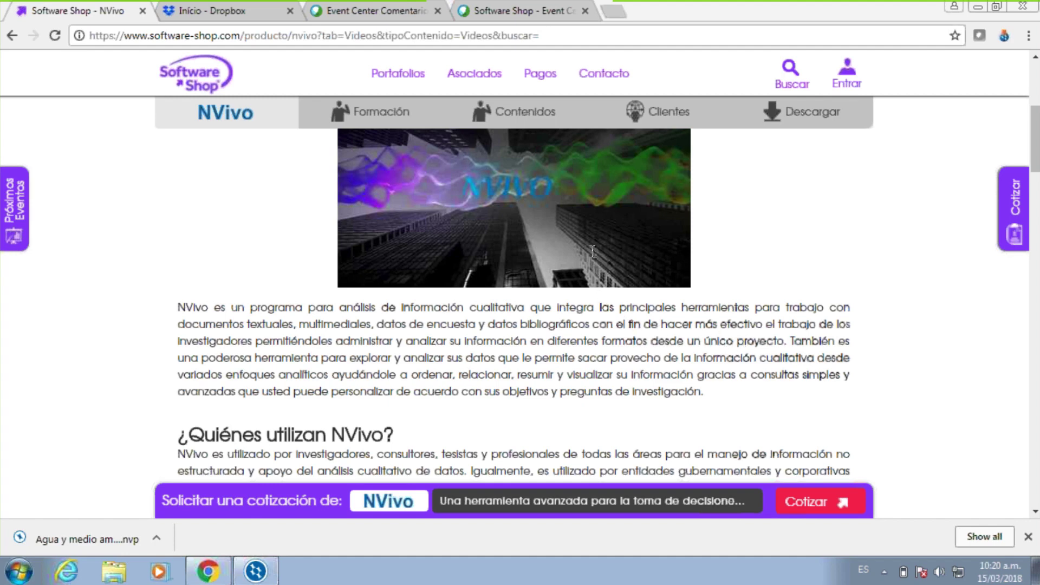
mouse_move(594, 258)
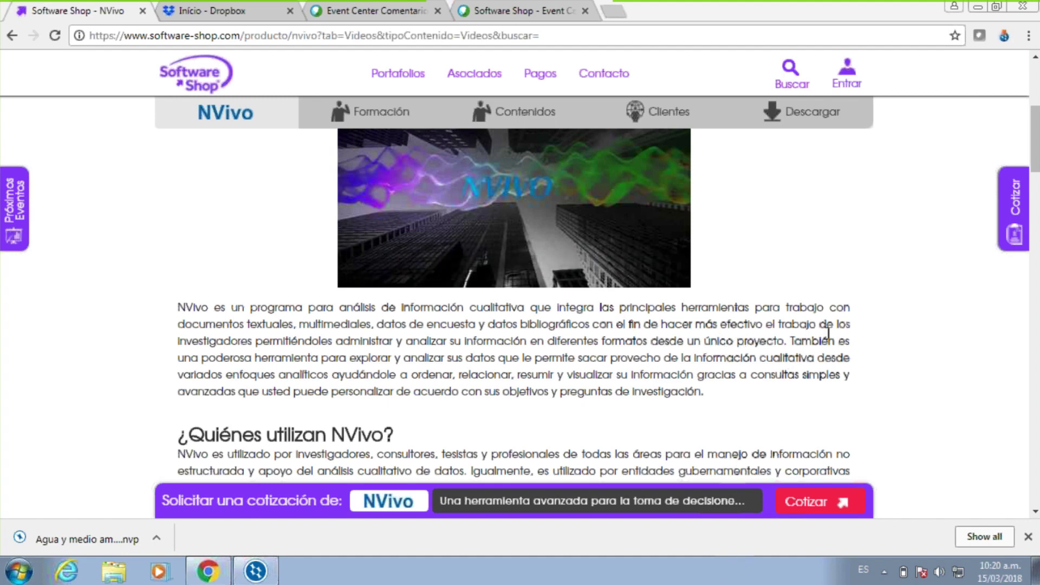